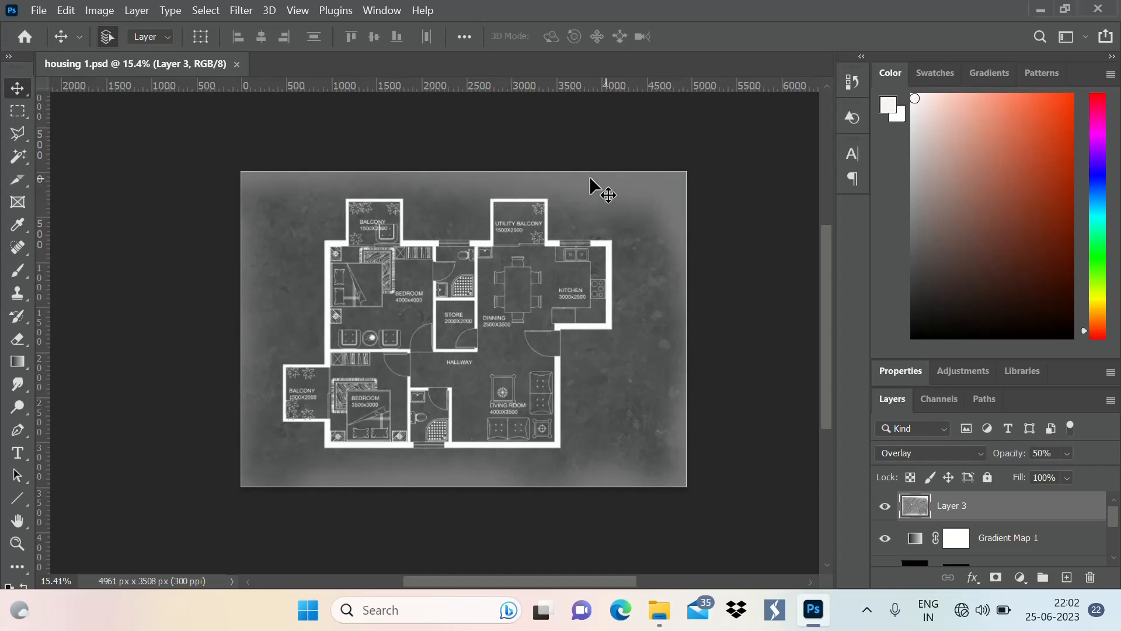
Create a new document from the A3 print preset in landscape orientation, 420 x 297 mm at 300 pixels/inch
left_click(39, 12)
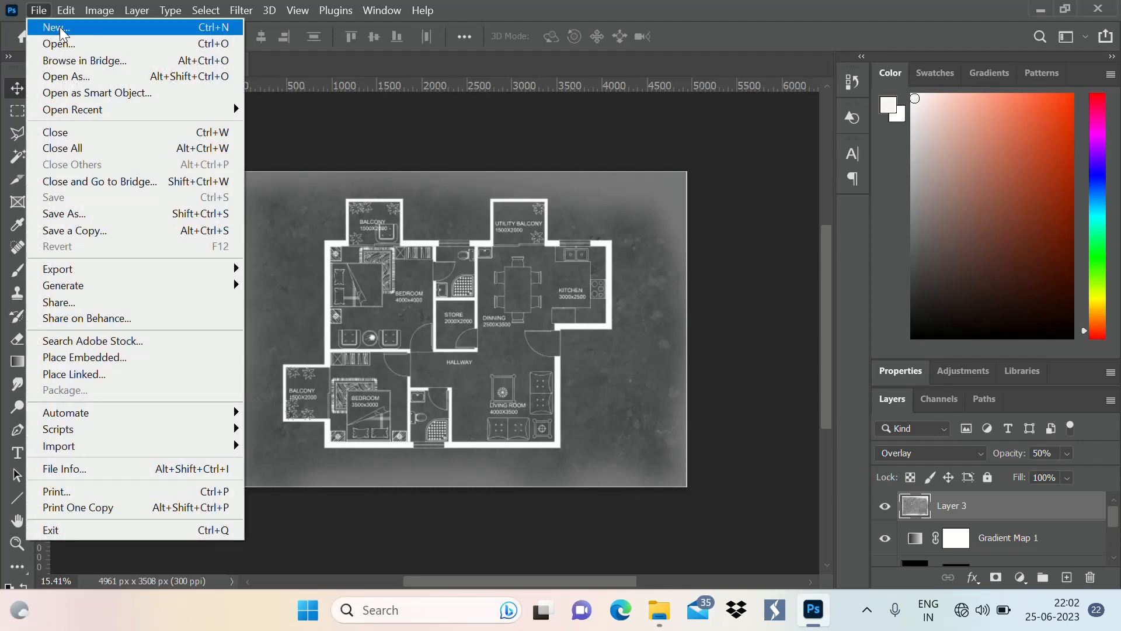
left_click(59, 27)
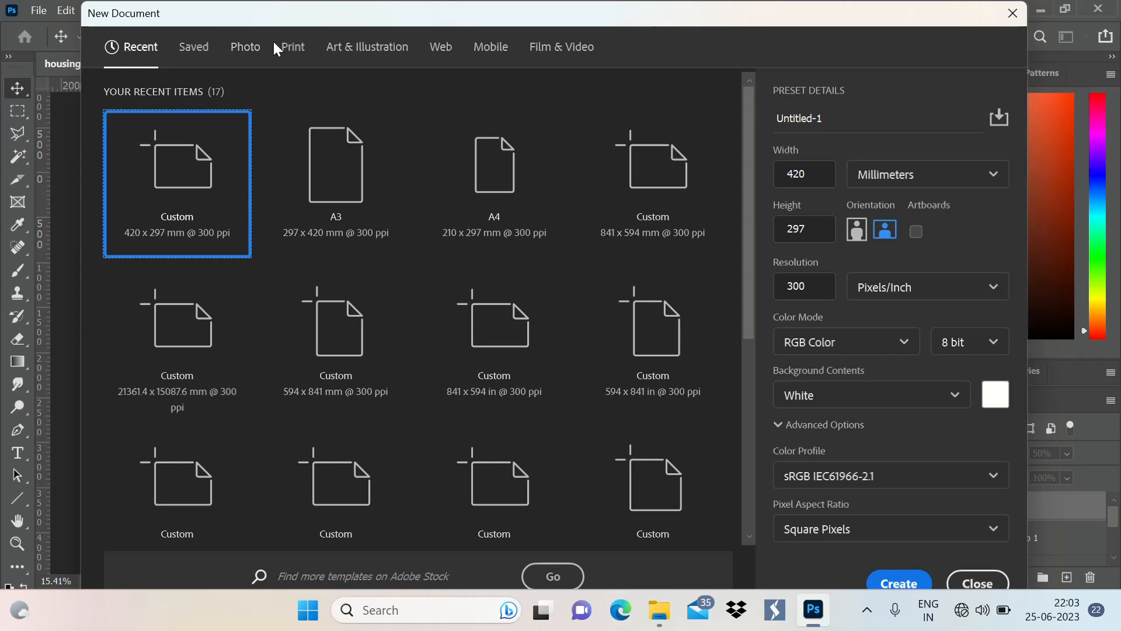
left_click(294, 51)
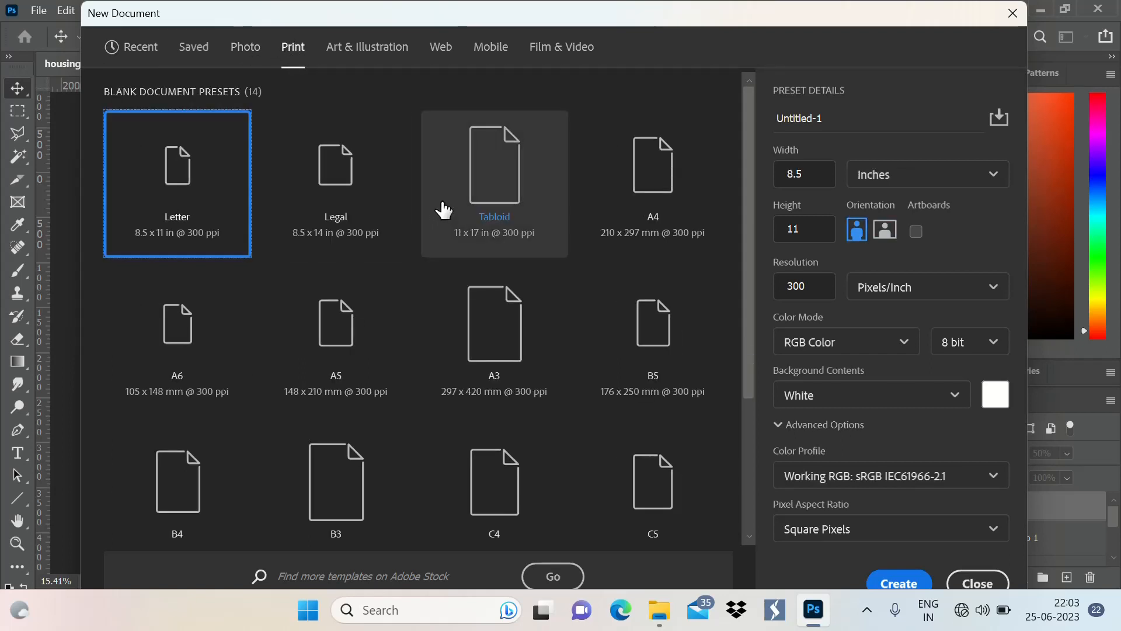
scroll(487, 345, "down", 3)
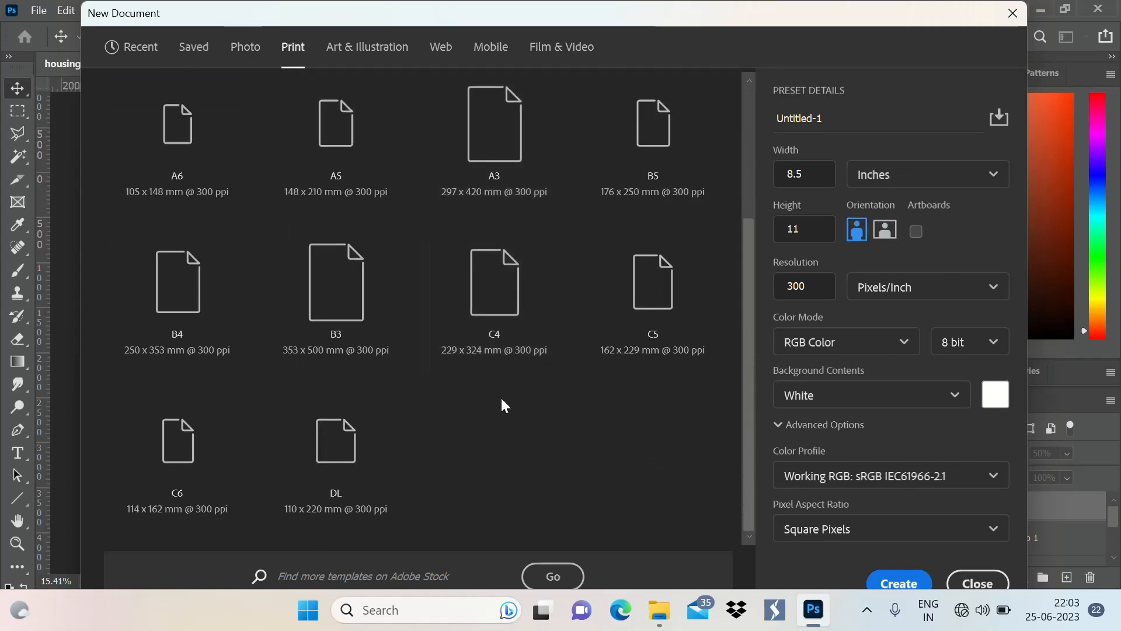
scroll(514, 374, "up", 3)
scroll(555, 292, "down", 3)
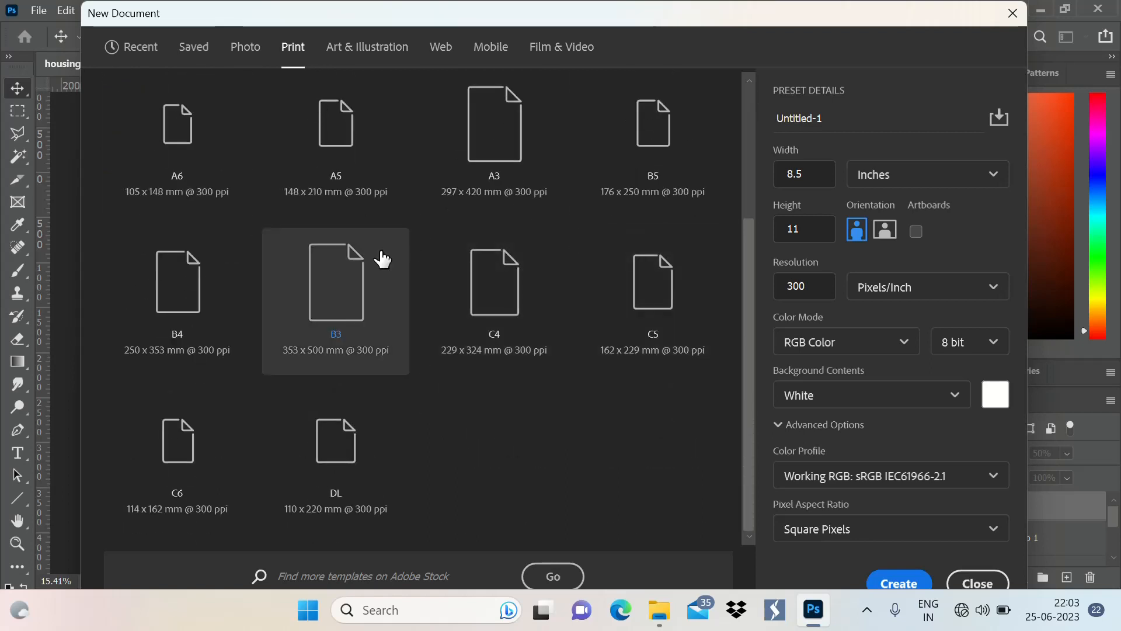
scroll(380, 256, "up", 3)
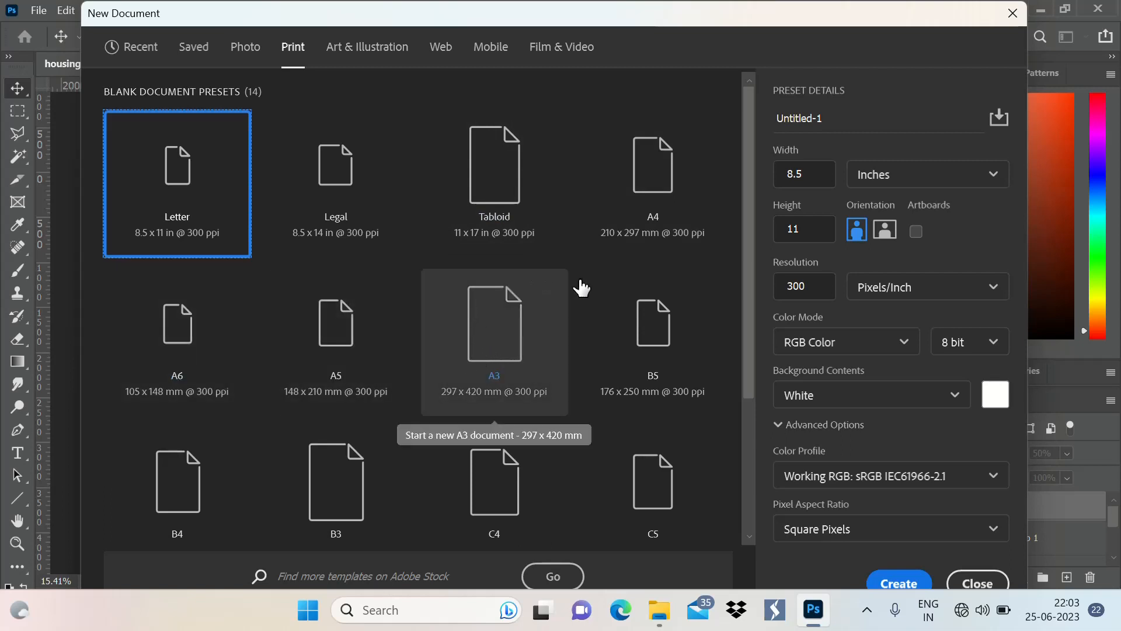
left_click(514, 349)
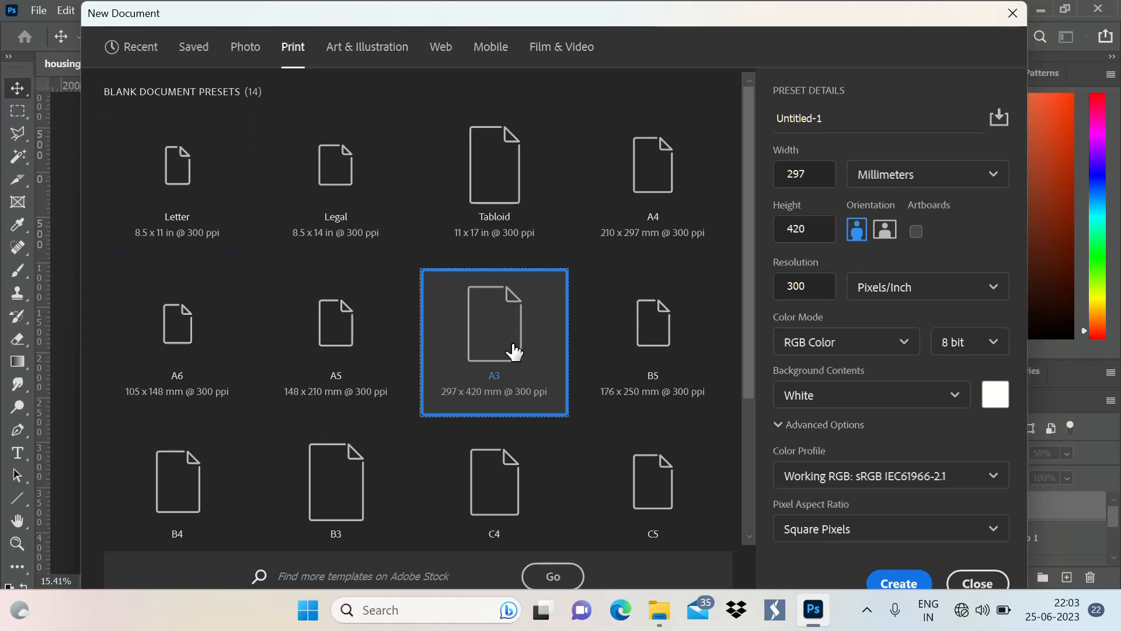
left_click(883, 233)
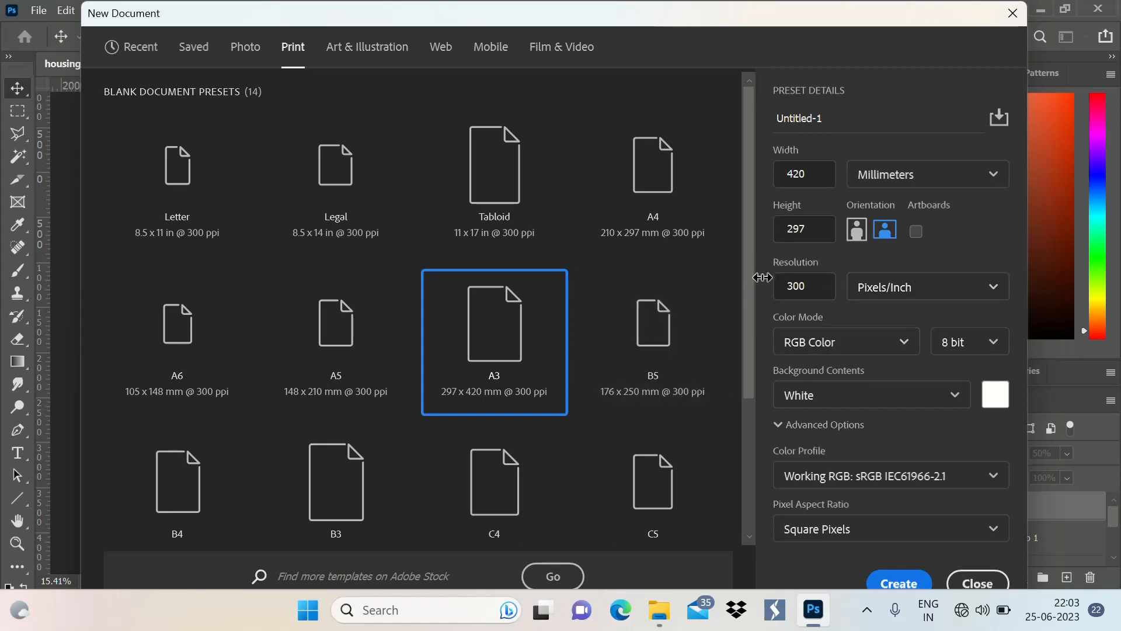
left_click(882, 584)
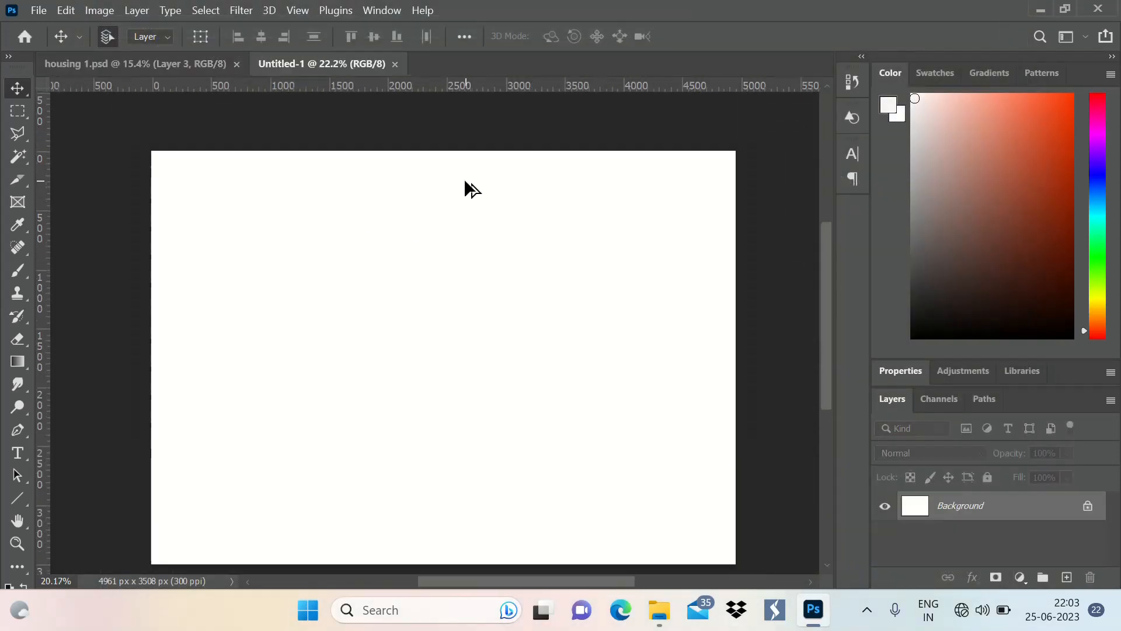
scroll(465, 181, "down", 2)
scroll(373, 312, "up", 3)
scroll(385, 243, "down", 3)
scroll(386, 158, "up", 2)
scroll(422, 139, "down", 3)
scroll(465, 145, "up", 2)
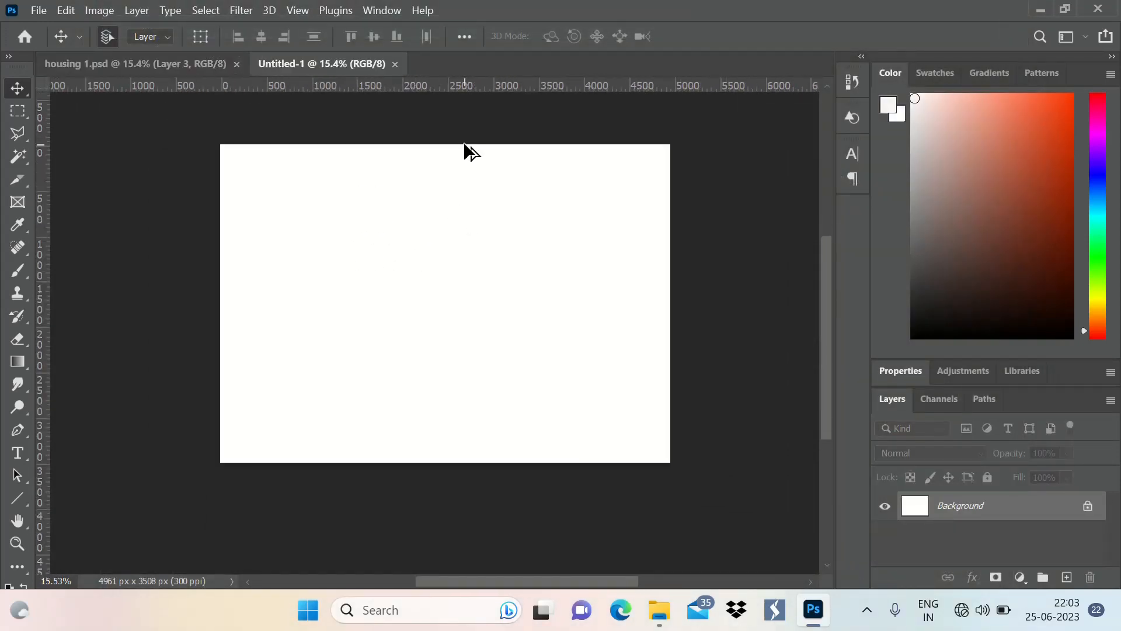
scroll(528, 220, "up", 1)
scroll(343, 185, "up", 1)
scroll(493, 230, "down", 2)
scroll(552, 215, "up", 2)
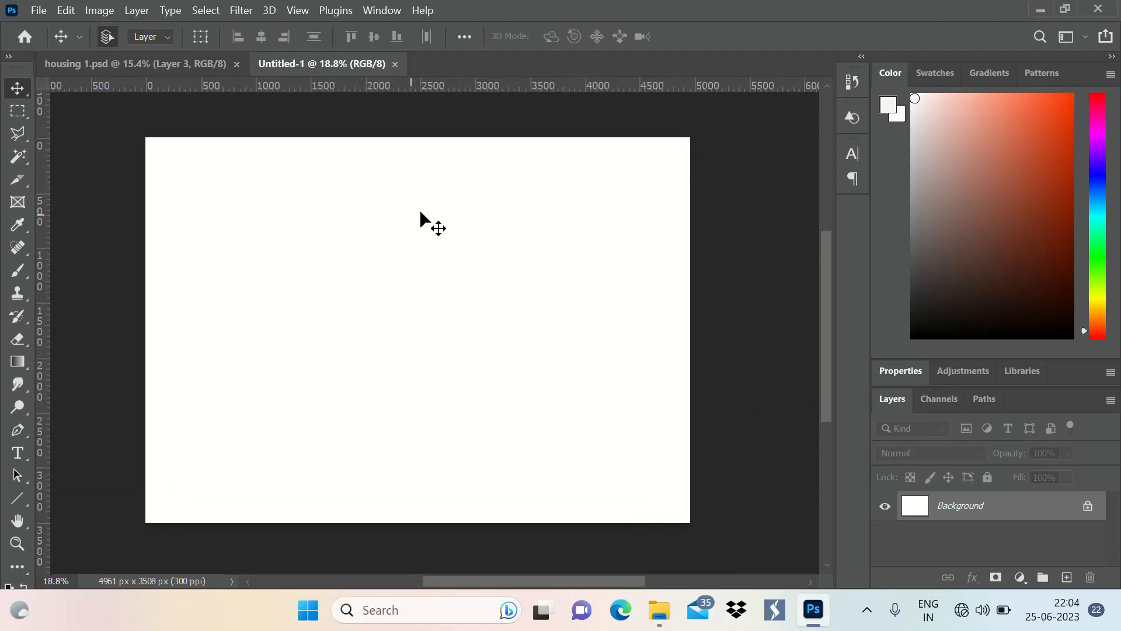
left_click(39, 12)
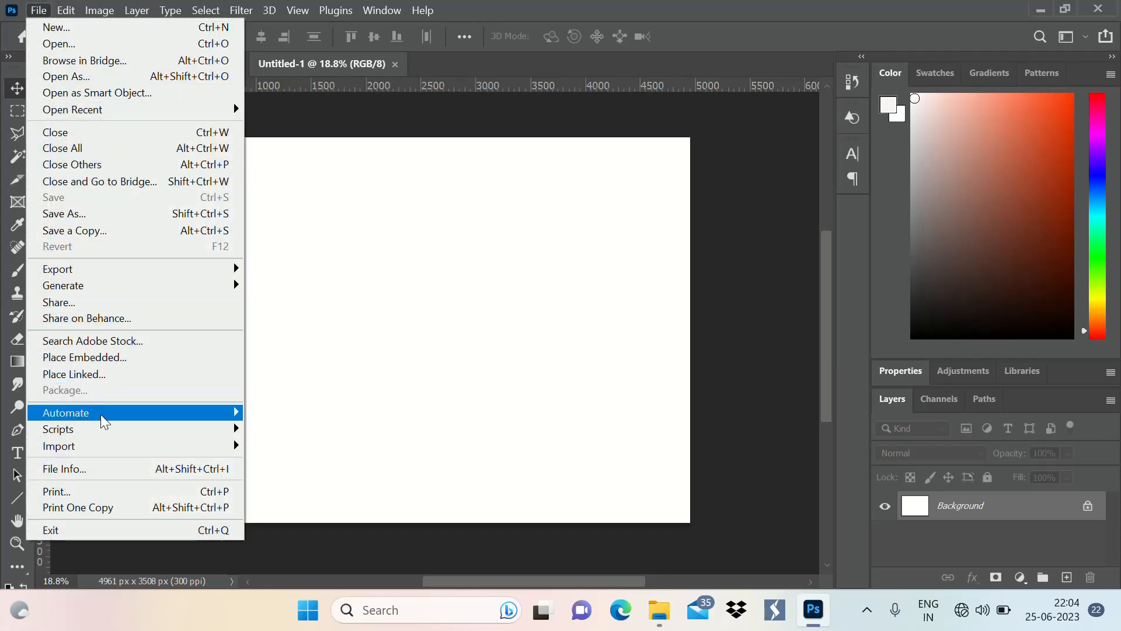
mouse_move(103, 438)
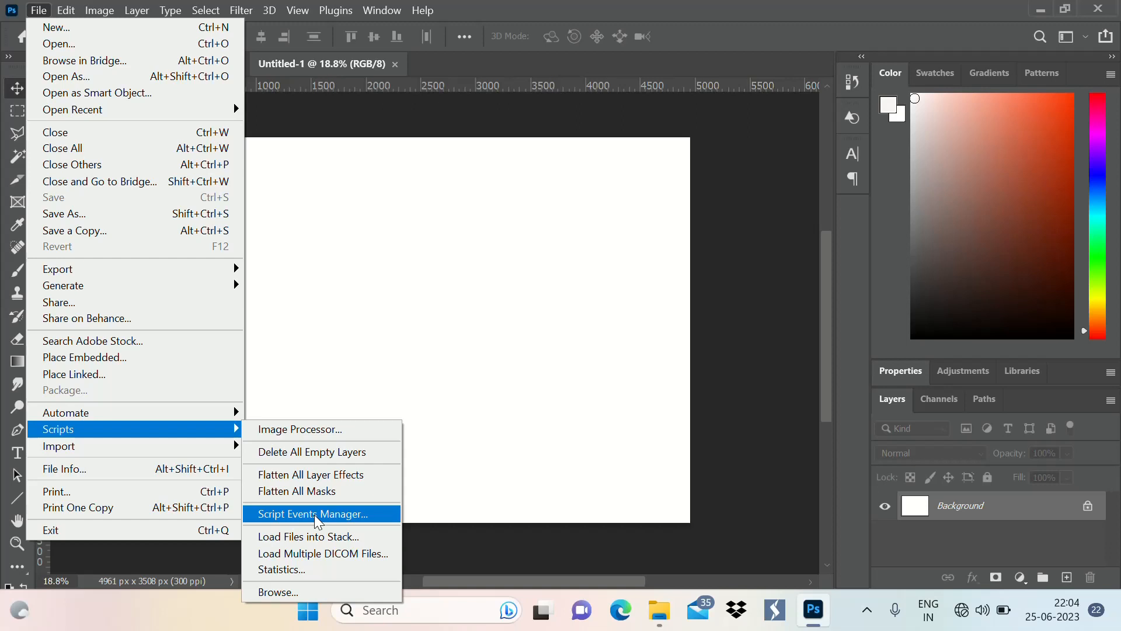
left_click(319, 537)
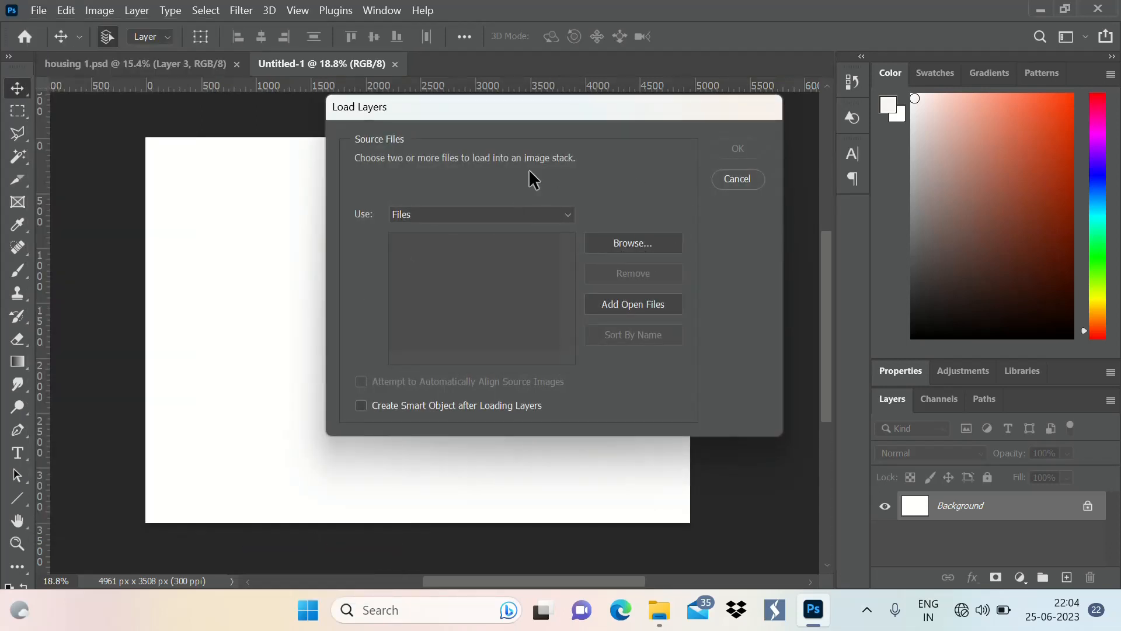
left_click(630, 244)
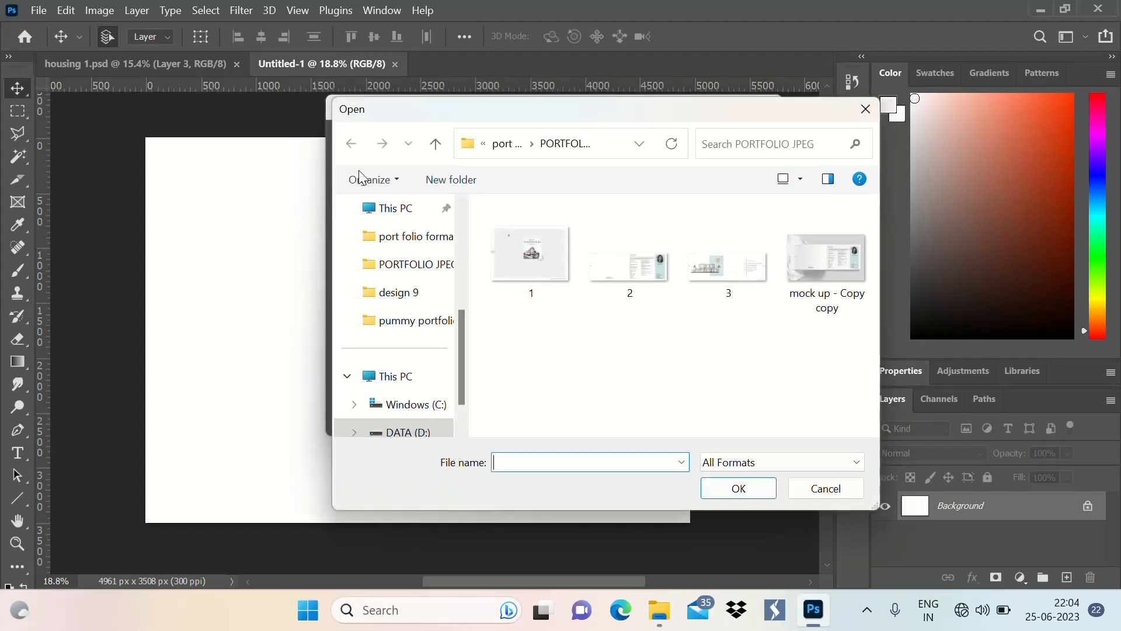
scroll(409, 271, "down", 1)
scroll(422, 297, "up", 1)
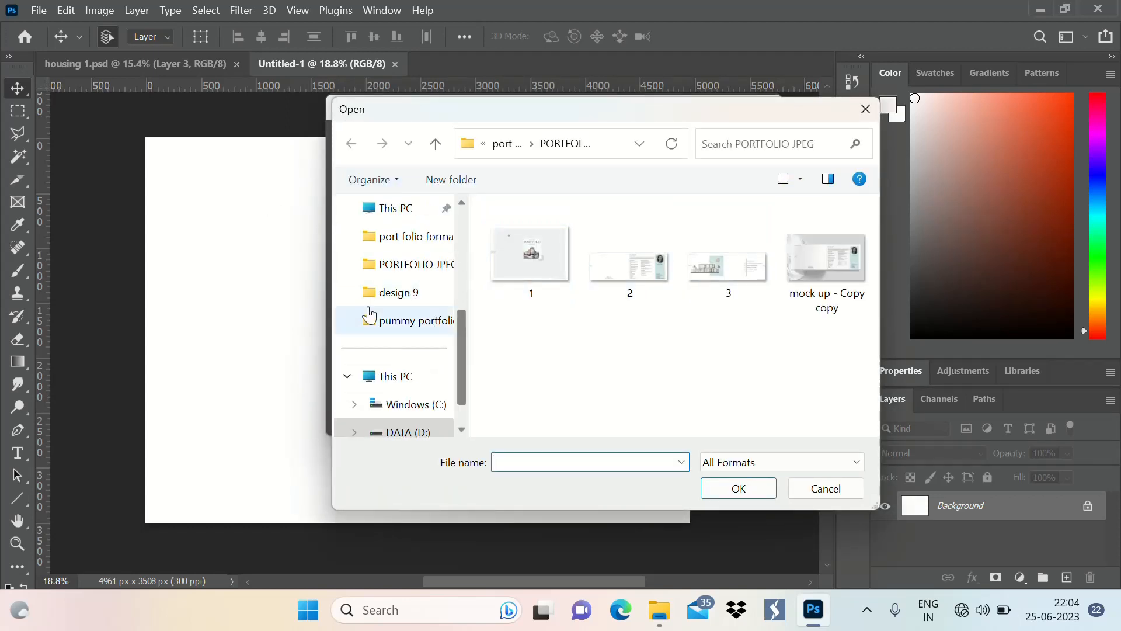
scroll(411, 331, "down", 1)
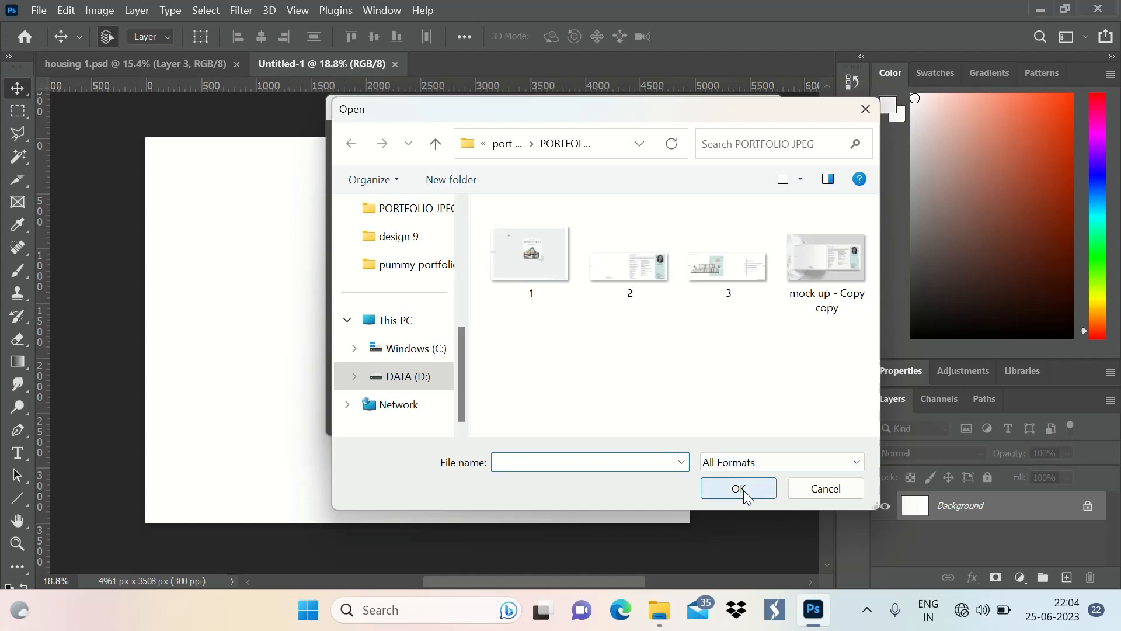
left_click(865, 110)
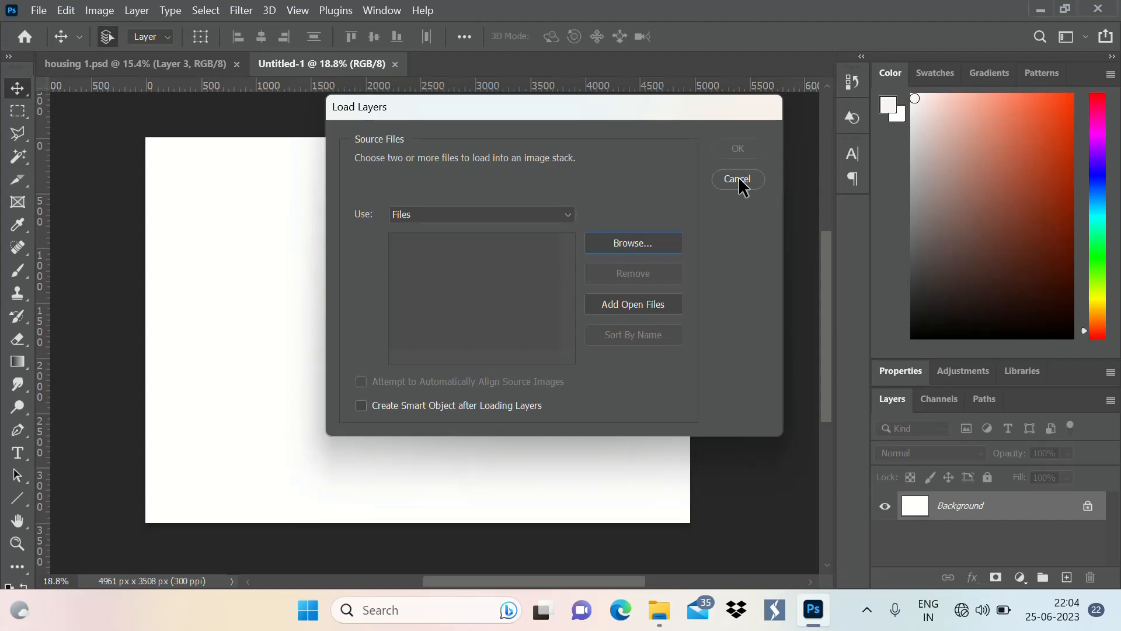
left_click(738, 177)
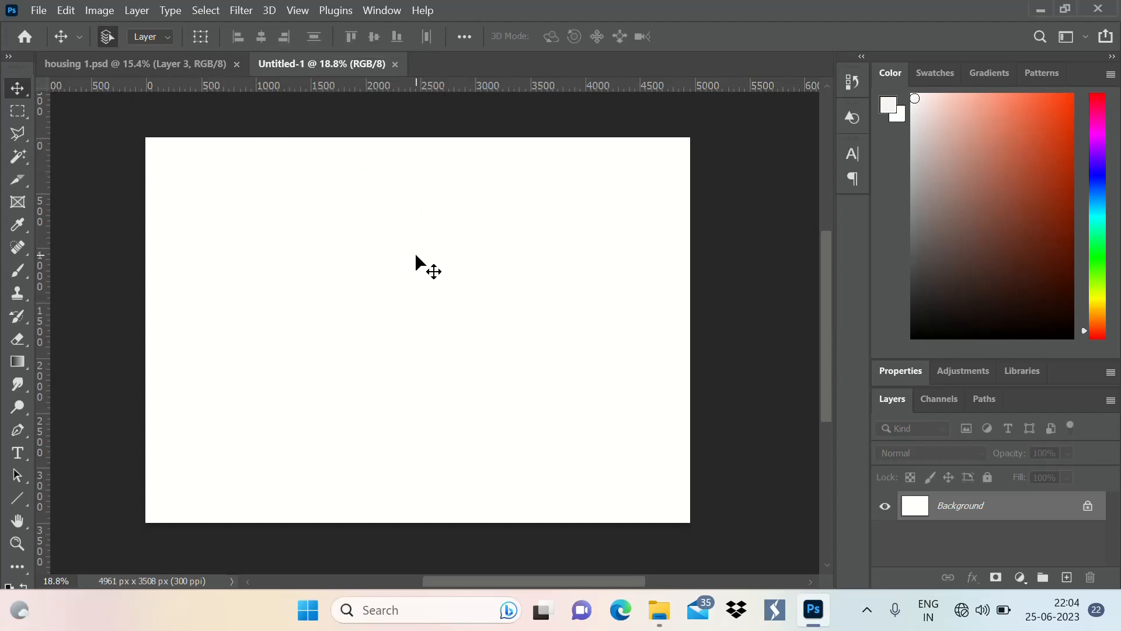
Copy Layer 1 with the floor plan linework from housing 1.psd into the blank Untitled-1 document
left_click(127, 72)
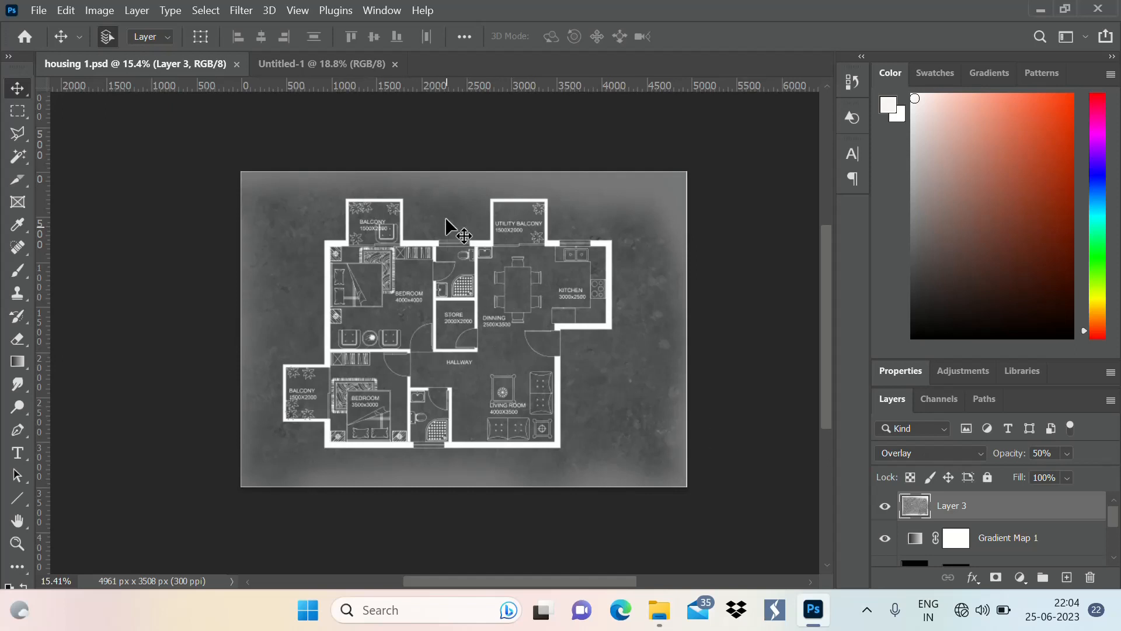
scroll(1038, 534, "down", 2)
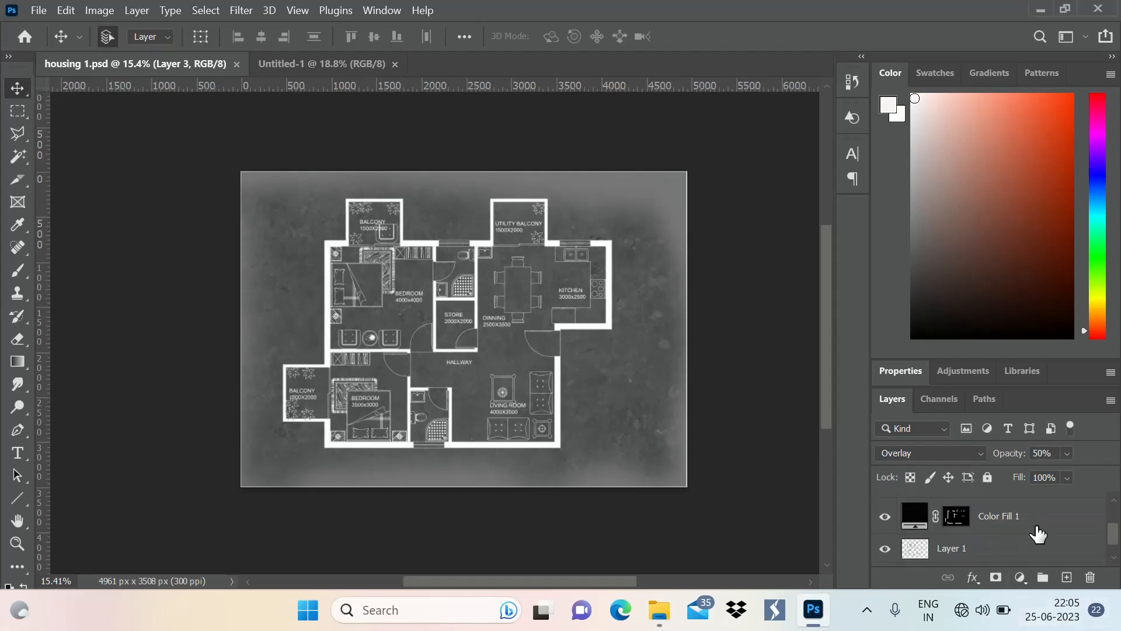
scroll(1038, 533, "down", 1)
left_click(943, 524)
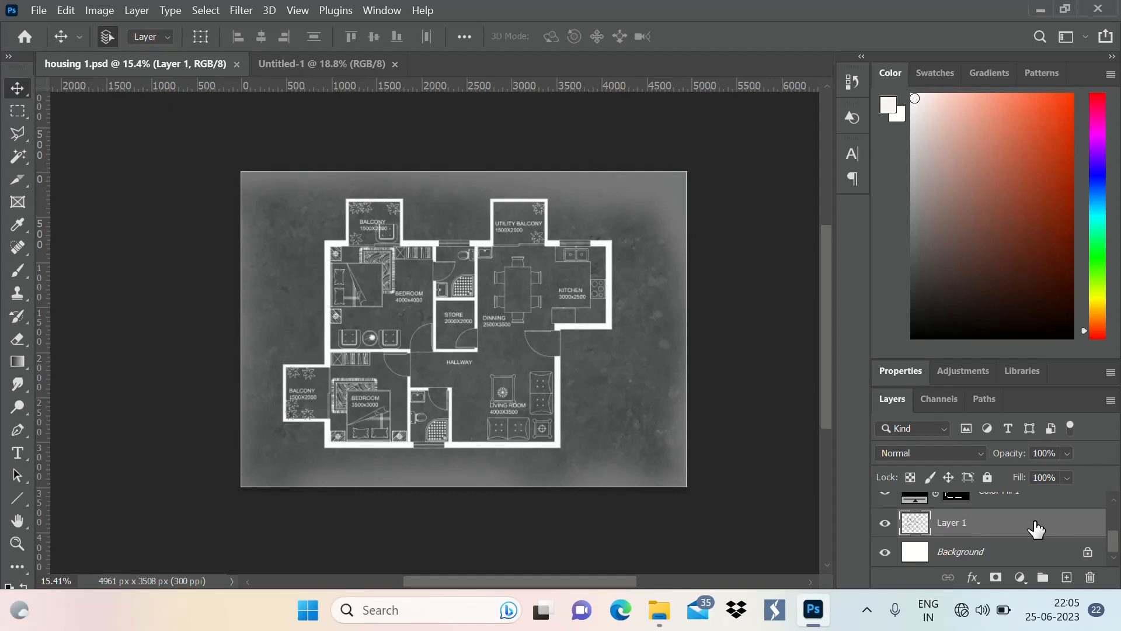
left_click_drag(1042, 533, 471, 300)
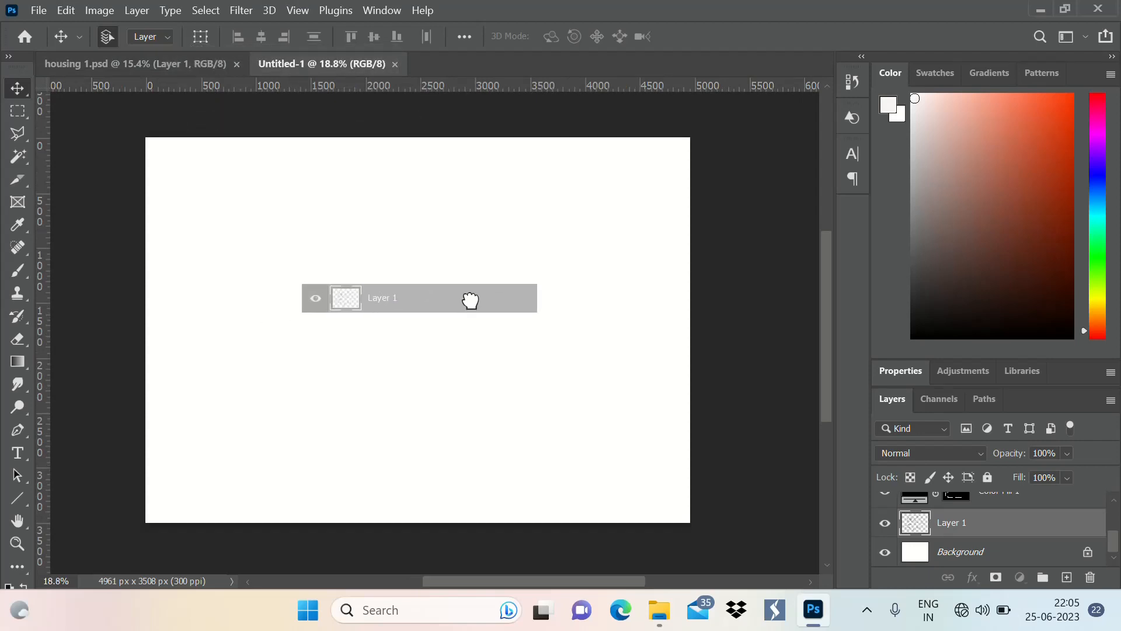
left_click_drag(470, 301, 466, 299)
left_click_drag(466, 299, 465, 298)
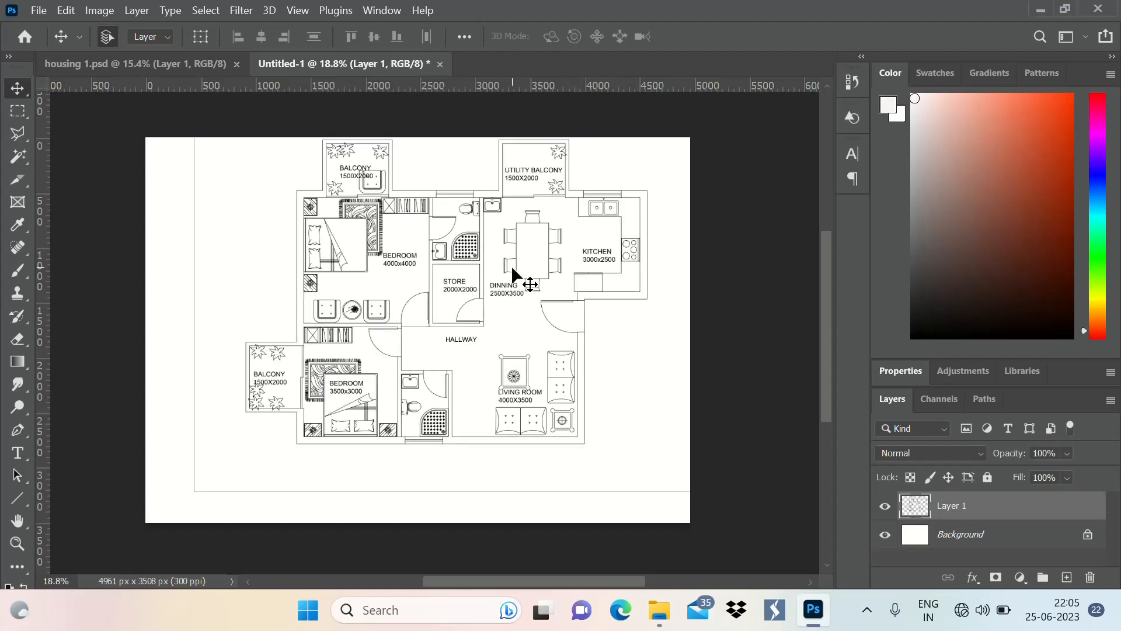
Reposition the floor plan layer with Free Transform so it sits centred on the white page
key("ctrl+t")
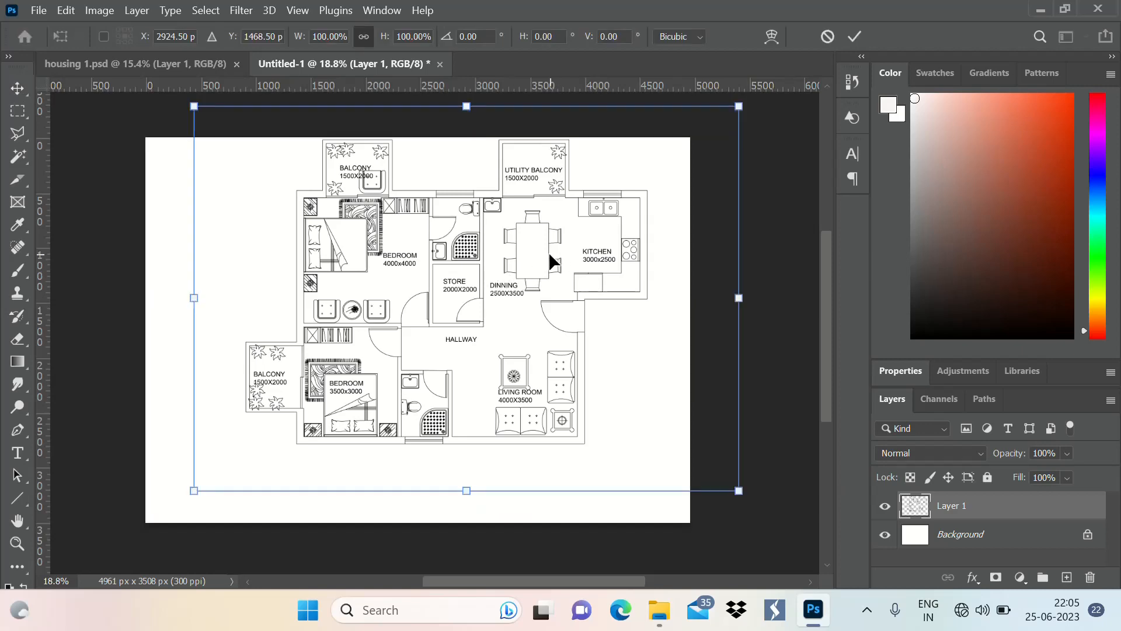
left_click_drag(550, 255, 496, 285)
left_click(854, 38)
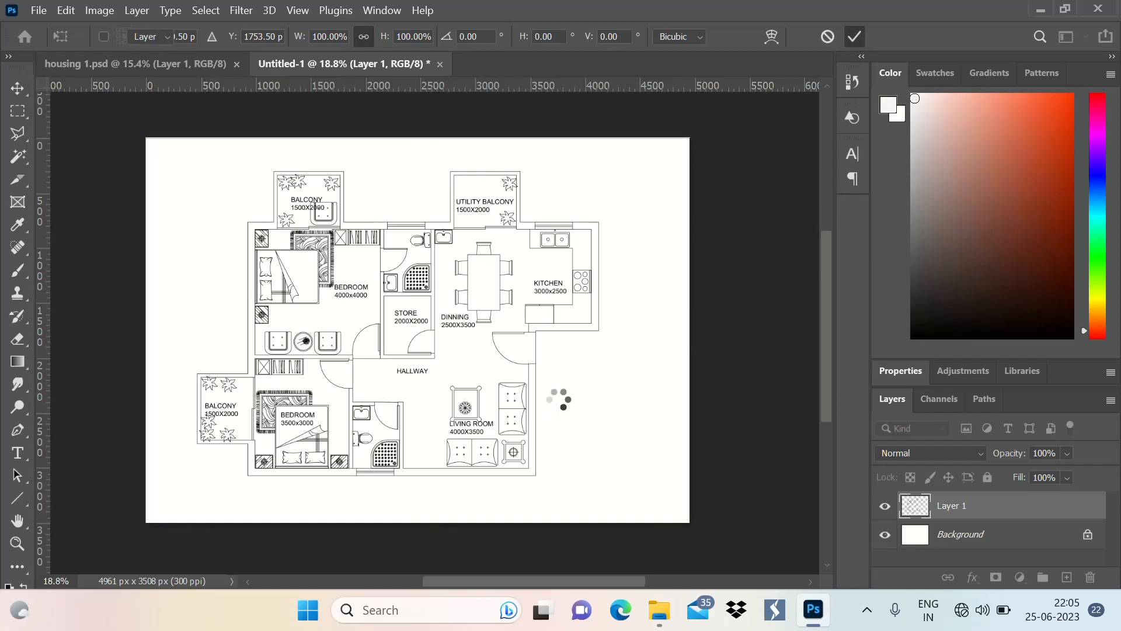
scroll(686, 377, "down", 2)
scroll(573, 377, "up", 3)
scroll(391, 306, "down", 2)
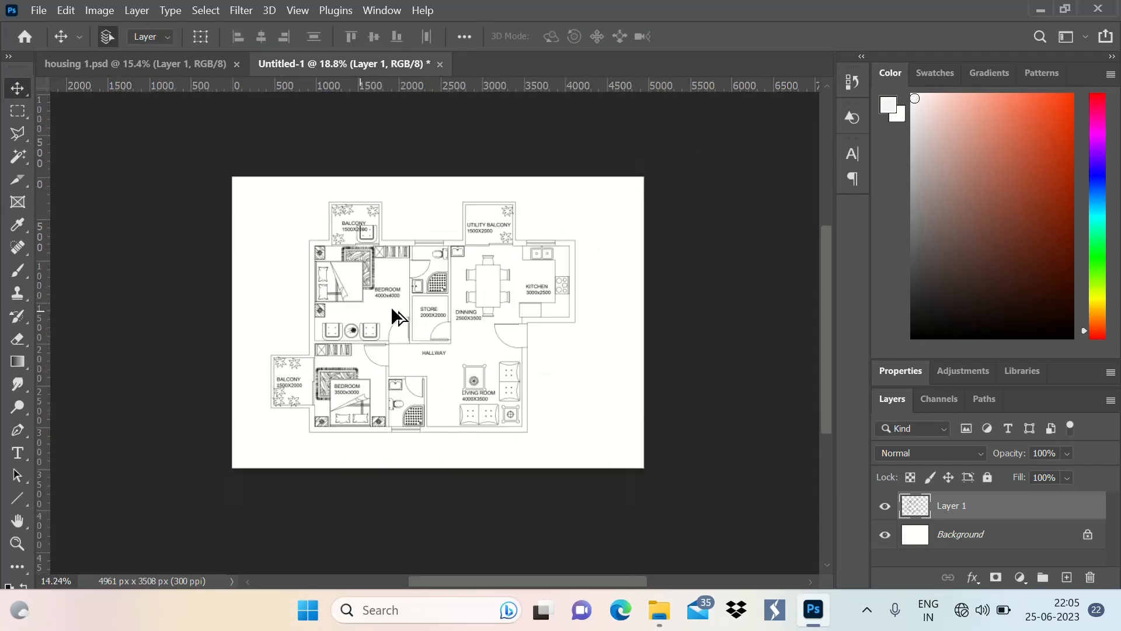
scroll(388, 306, "up", 3)
scroll(437, 215, "down", 2)
scroll(504, 306, "up", 1)
scroll(458, 175, "up", 2)
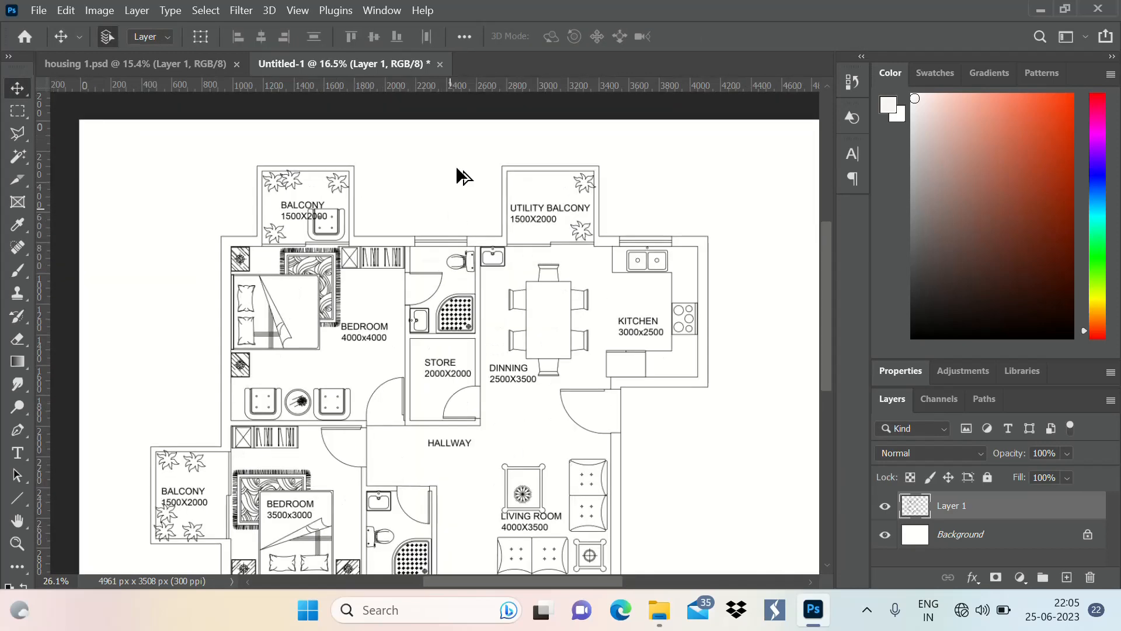
scroll(443, 205, "down", 2)
scroll(519, 289, "up", 1)
scroll(511, 274, "down", 1)
scroll(382, 188, "up", 2)
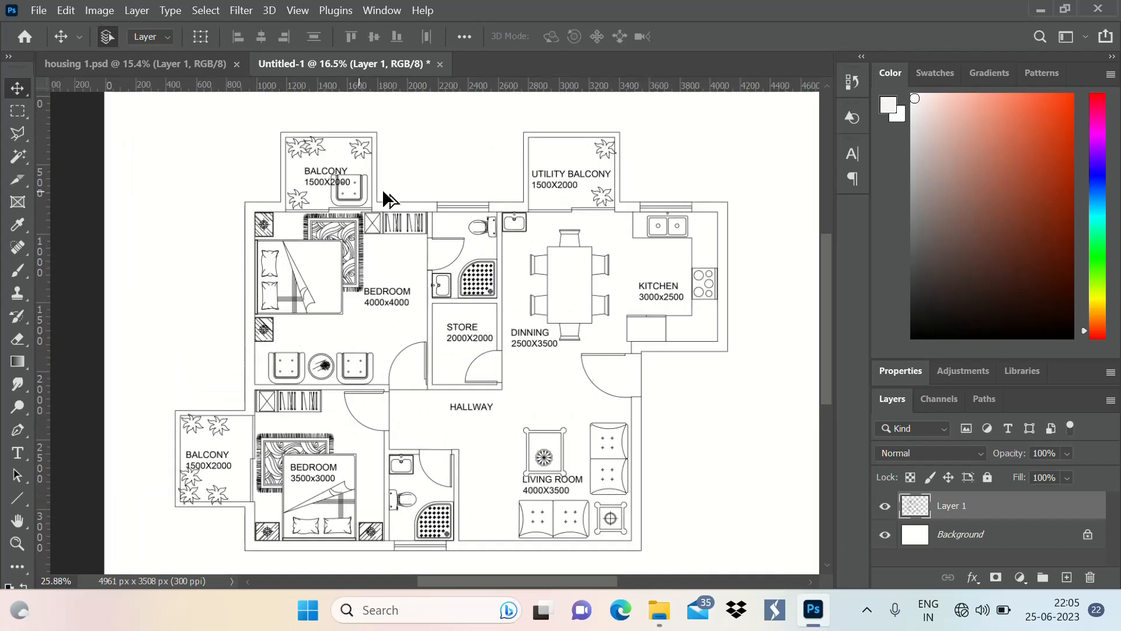
scroll(382, 188, "down", 2)
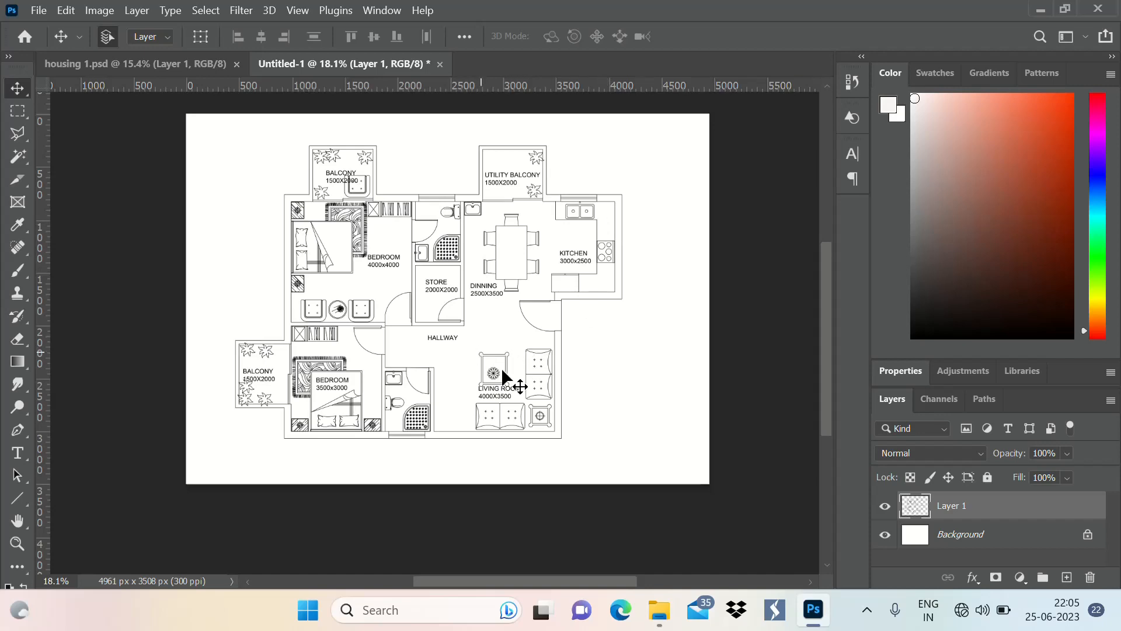
scroll(519, 365, "down", 2)
scroll(523, 307, "up", 3)
scroll(440, 283, "down", 3)
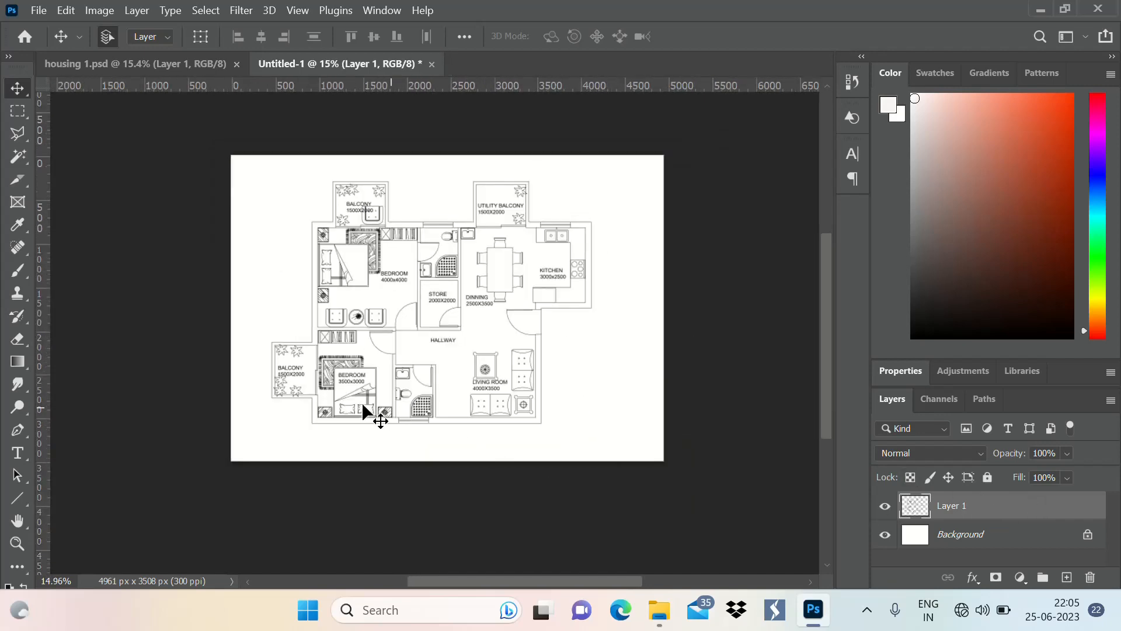
Select the outer kitchen wall from the window around to the entrance door with the Magic Wand
key("w")
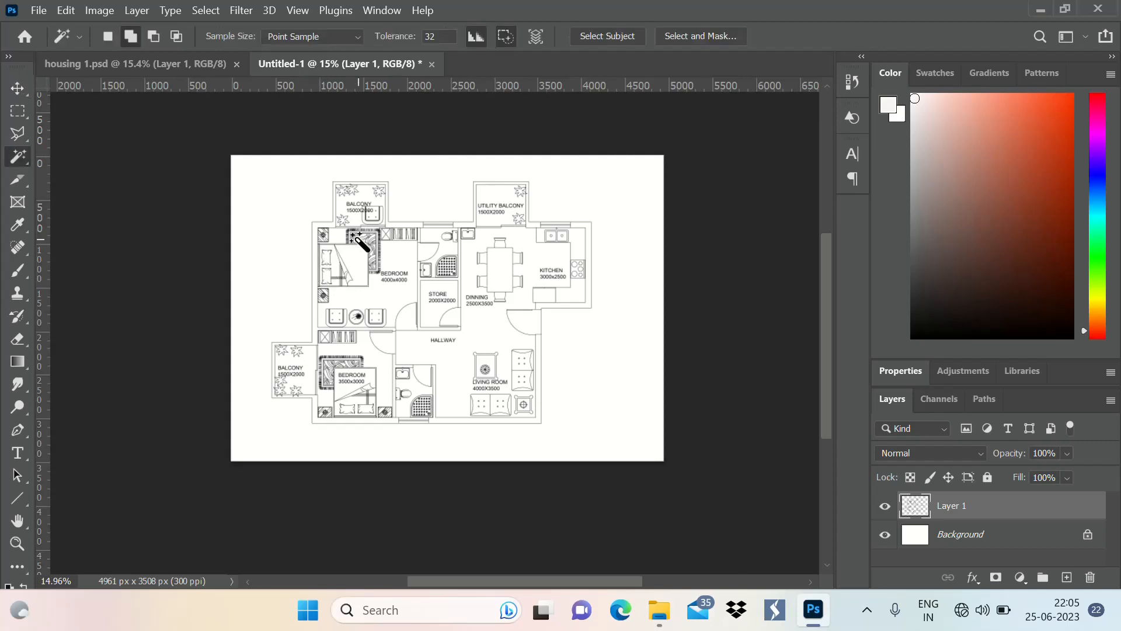
scroll(438, 181, "up", 4)
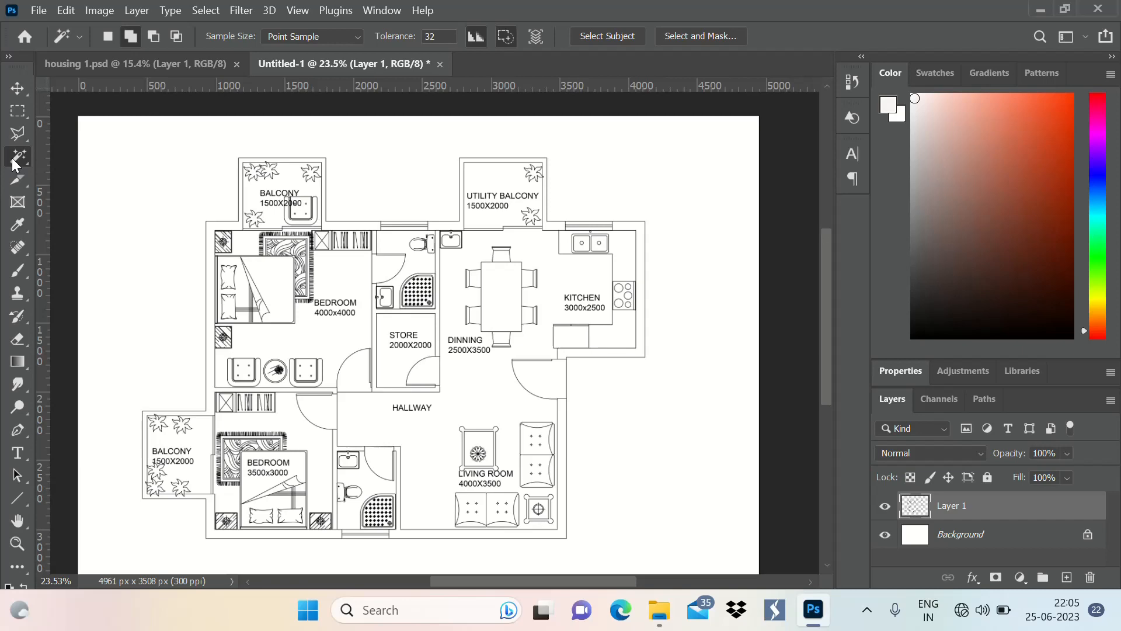
scroll(219, 188, "up", 10)
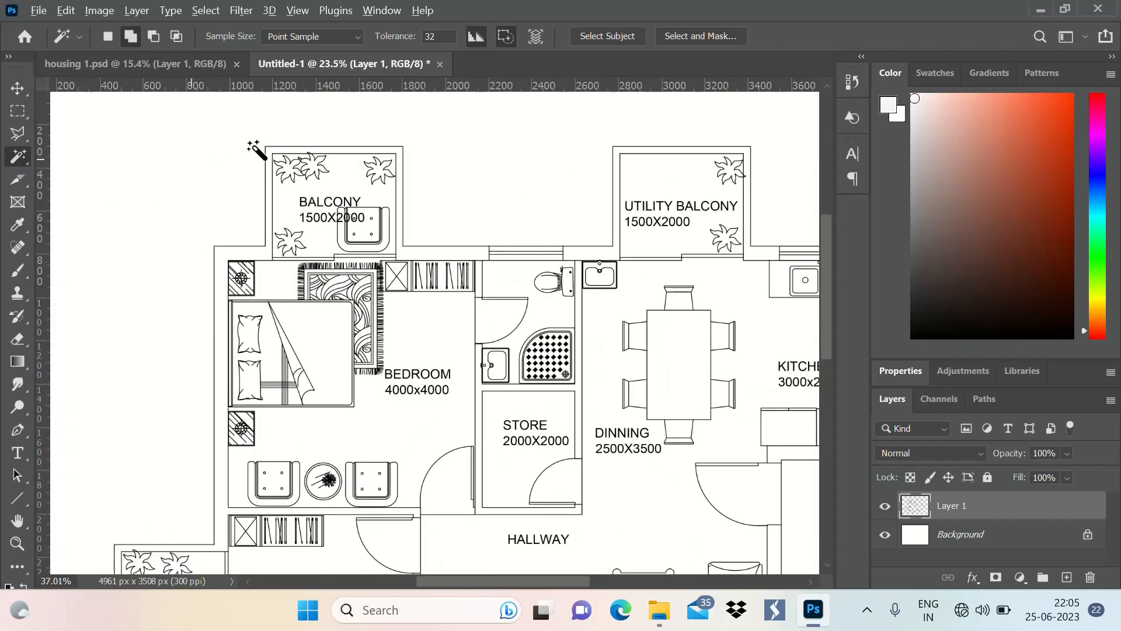
scroll(241, 155, "down", 12)
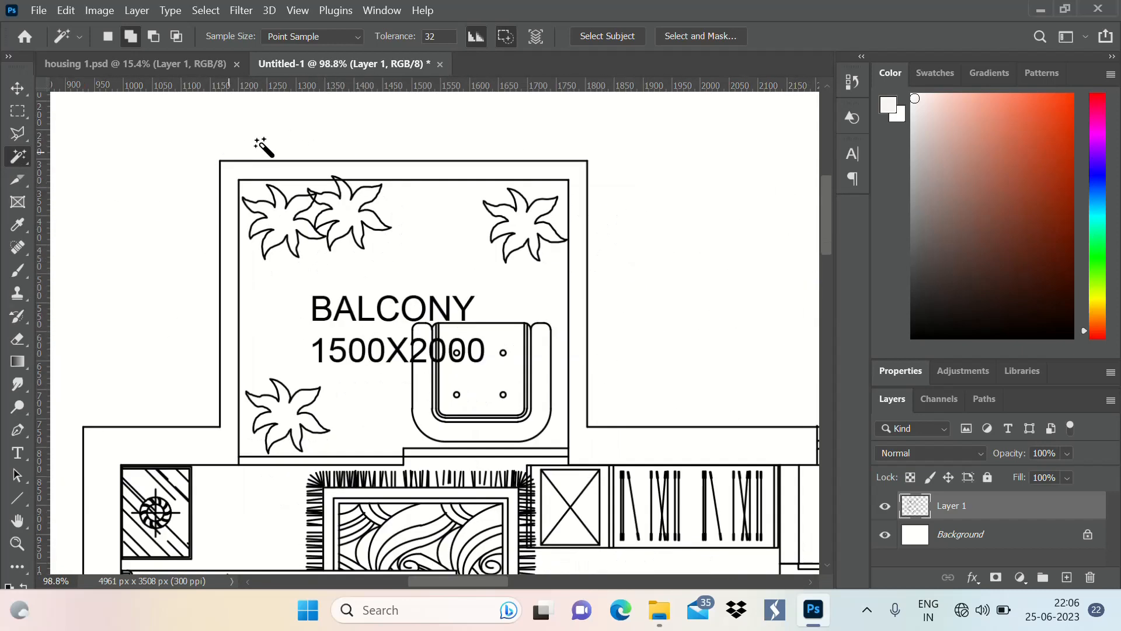
scroll(628, 228, "up", 5)
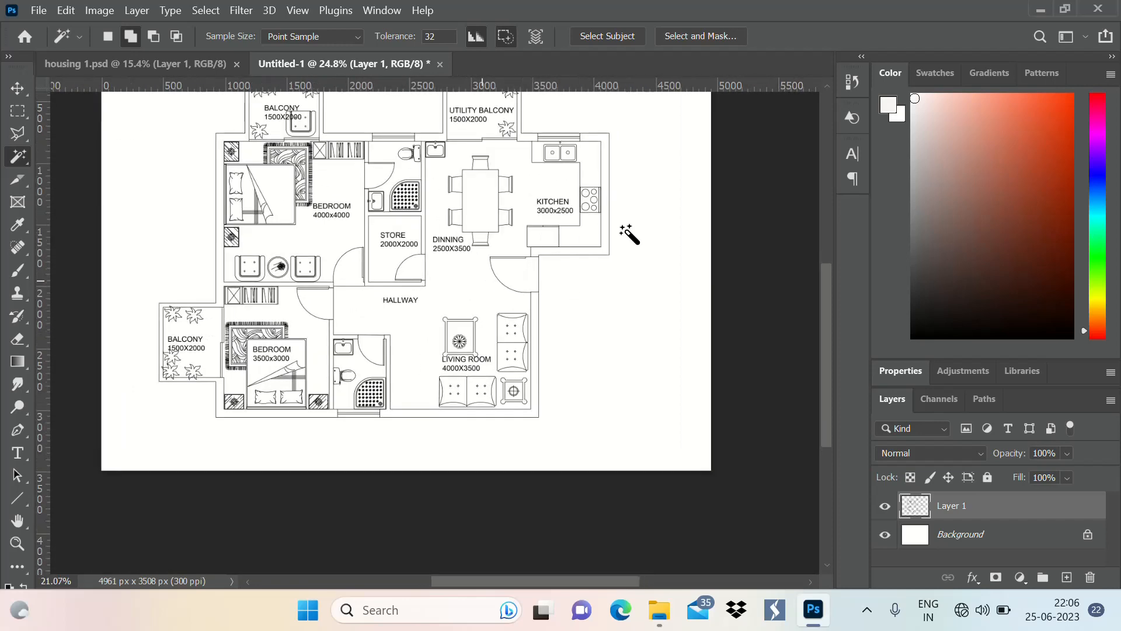
scroll(620, 214, "up", 2)
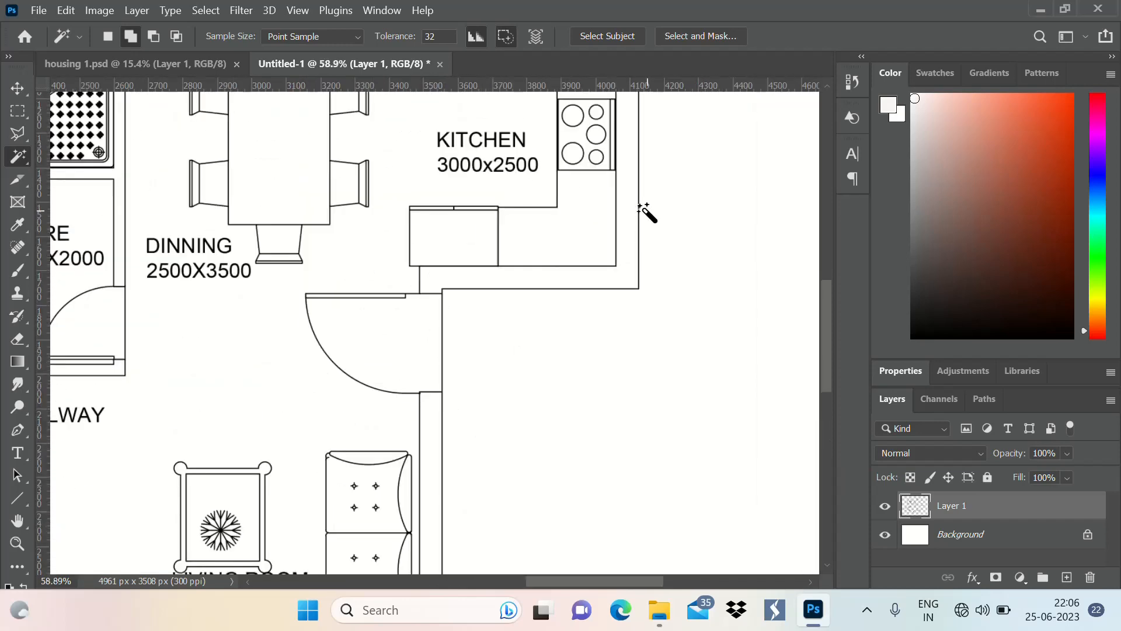
left_click(627, 227)
scroll(578, 365, "down", 5)
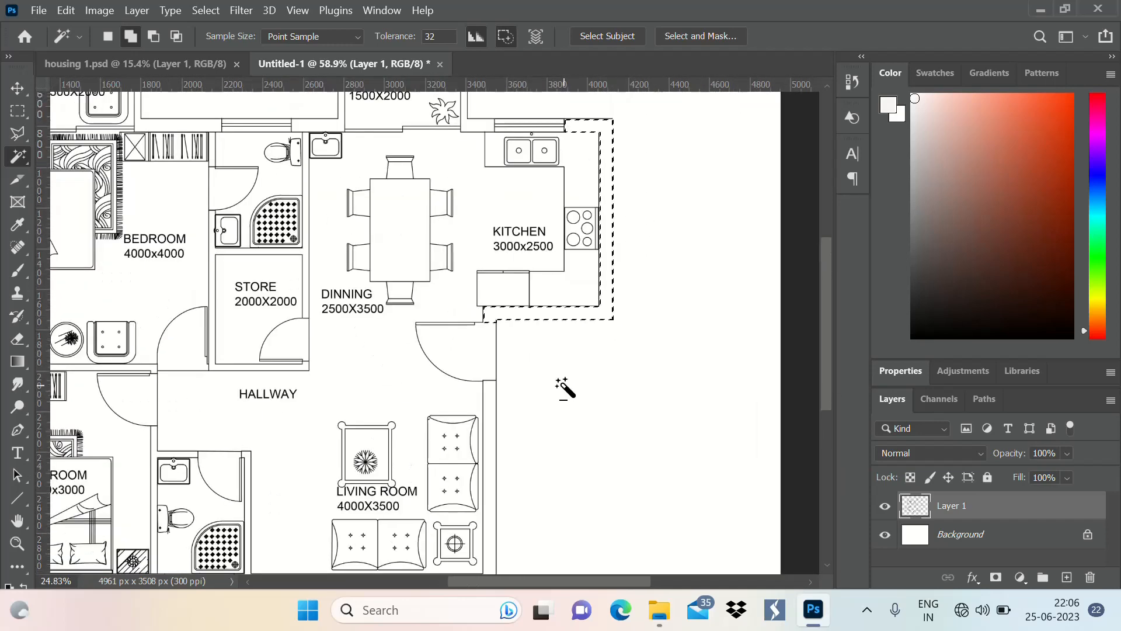
scroll(576, 388, "up", 4)
scroll(592, 233, "up", 1)
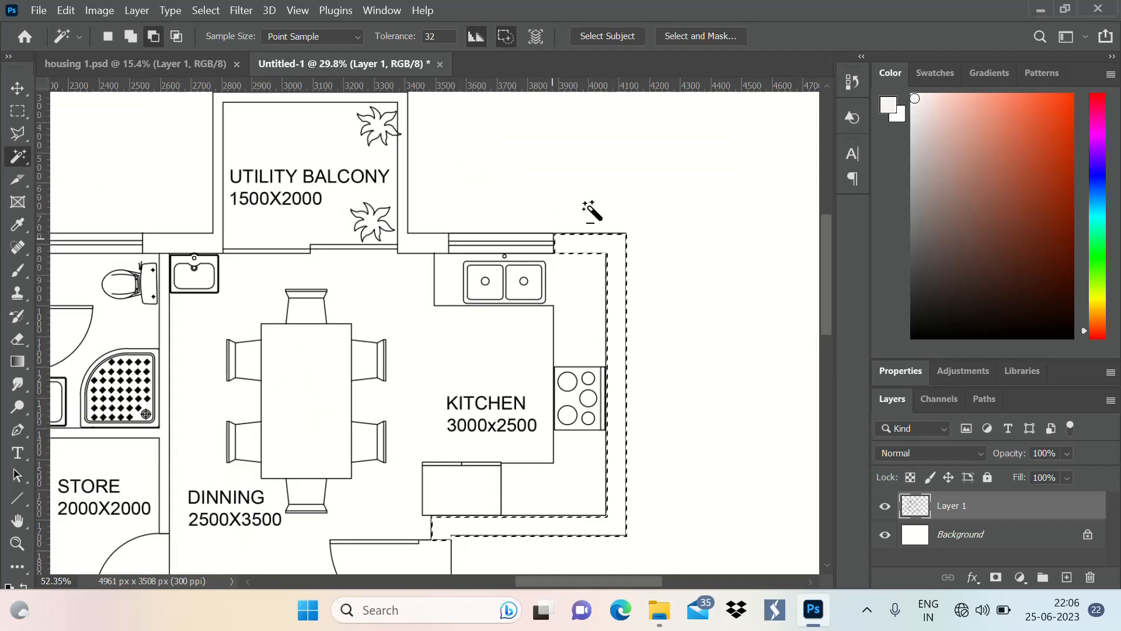
scroll(610, 198, "down", 2)
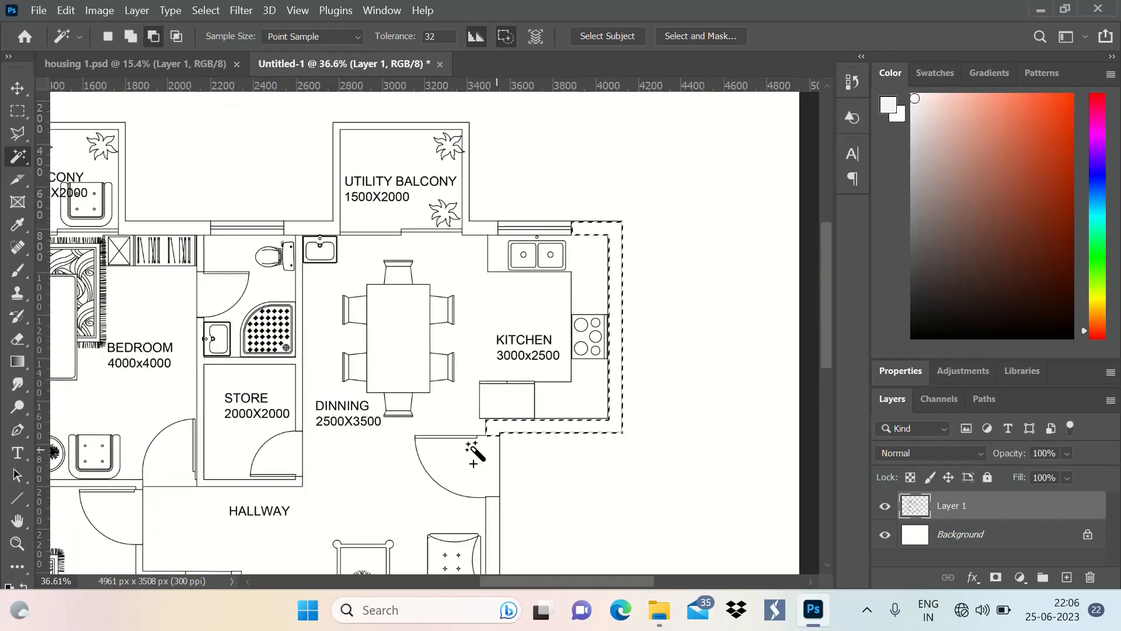
key("shift")
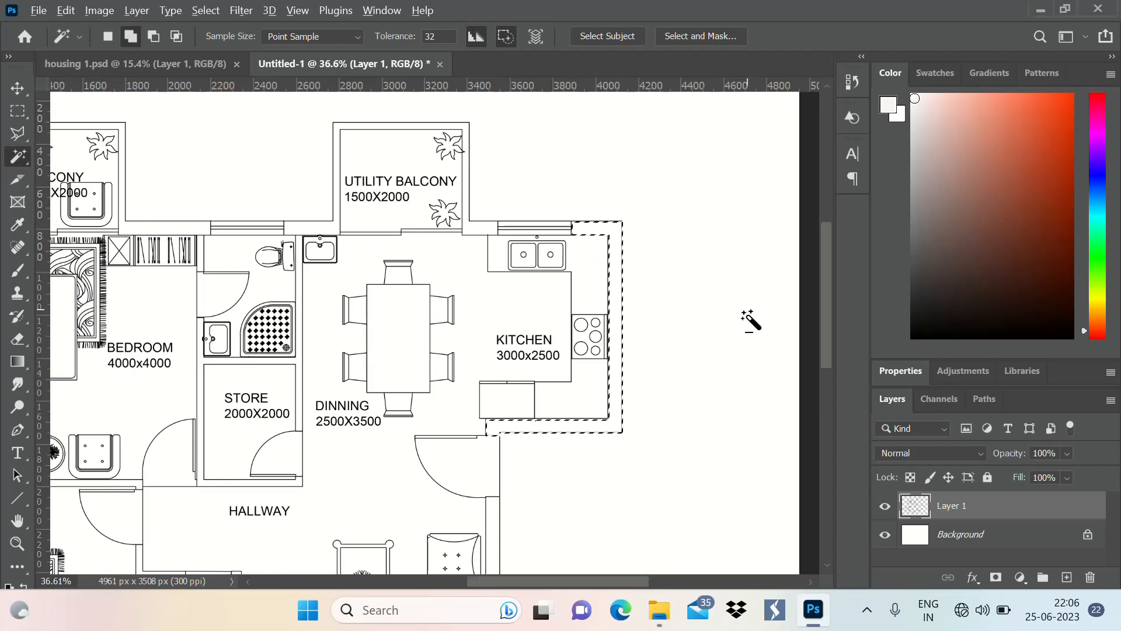
scroll(736, 309, "down", 4)
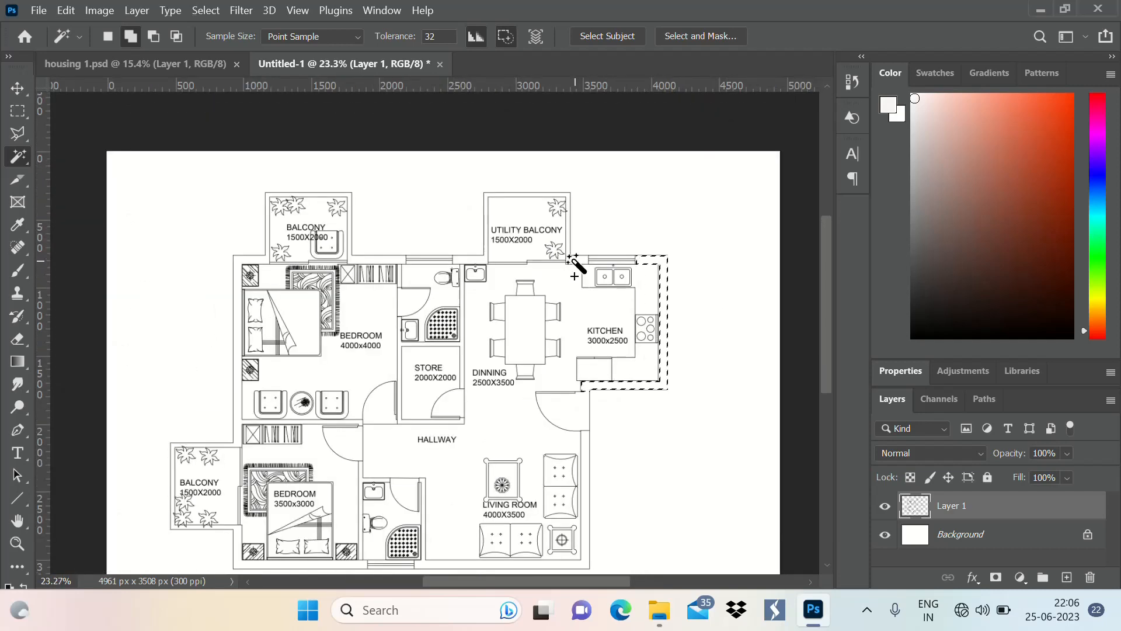
scroll(665, 338, "up", 4)
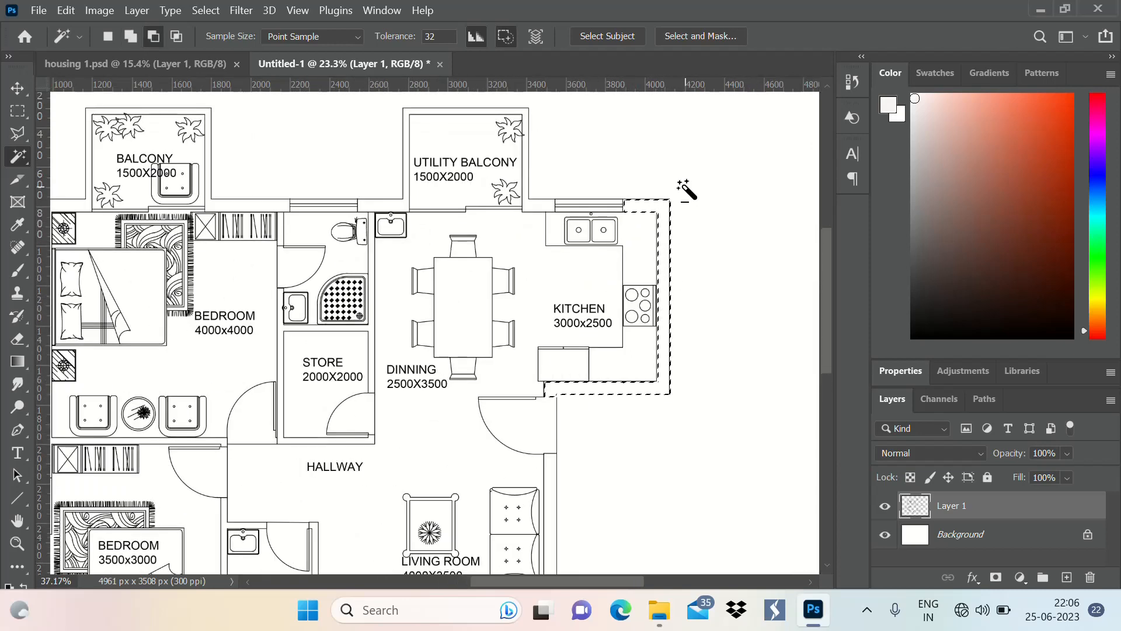
scroll(653, 312, "up", 1)
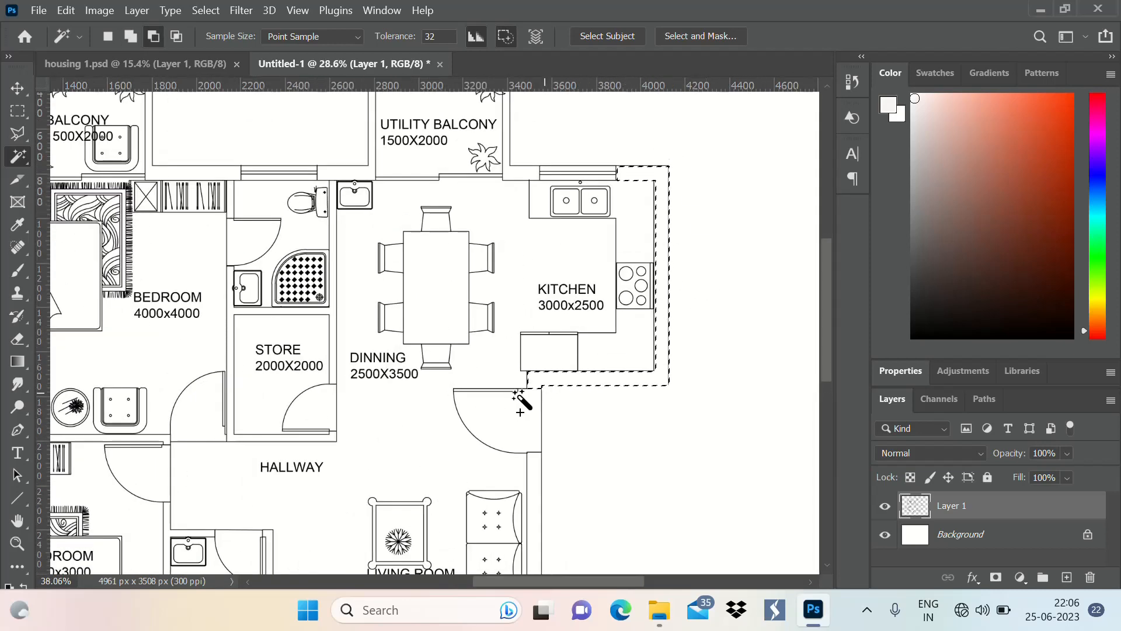
scroll(673, 304, "down", 6)
scroll(675, 228, "up", 8)
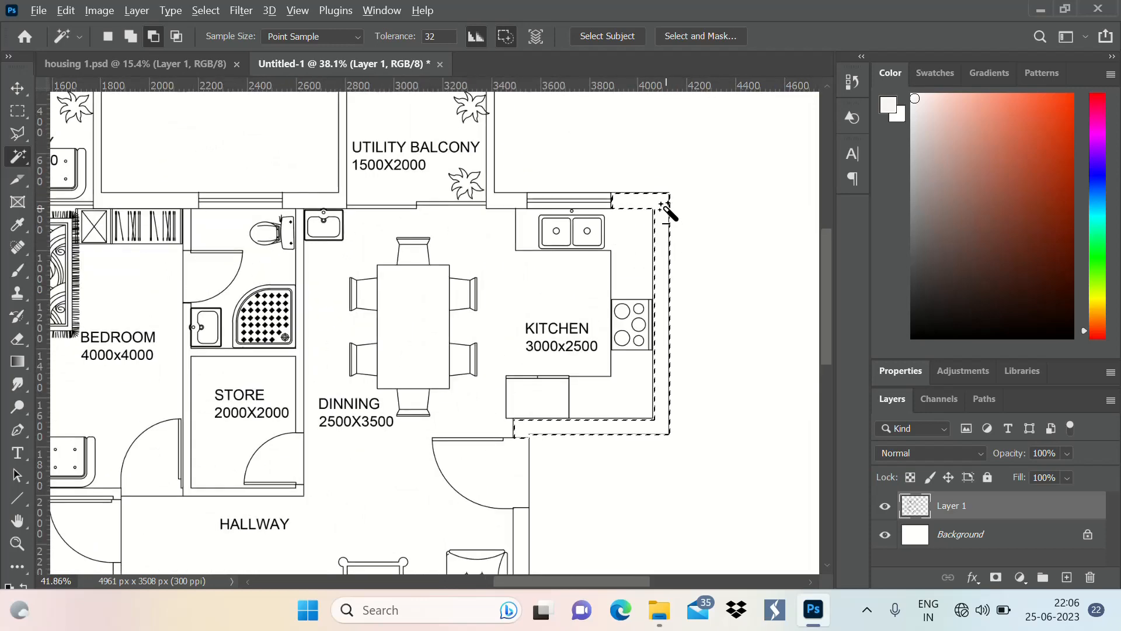
scroll(665, 207, "up", 5)
Add the walls around the utility balcony, between the kitchen and toilet windows, to the selection
scroll(717, 262, "down", 4)
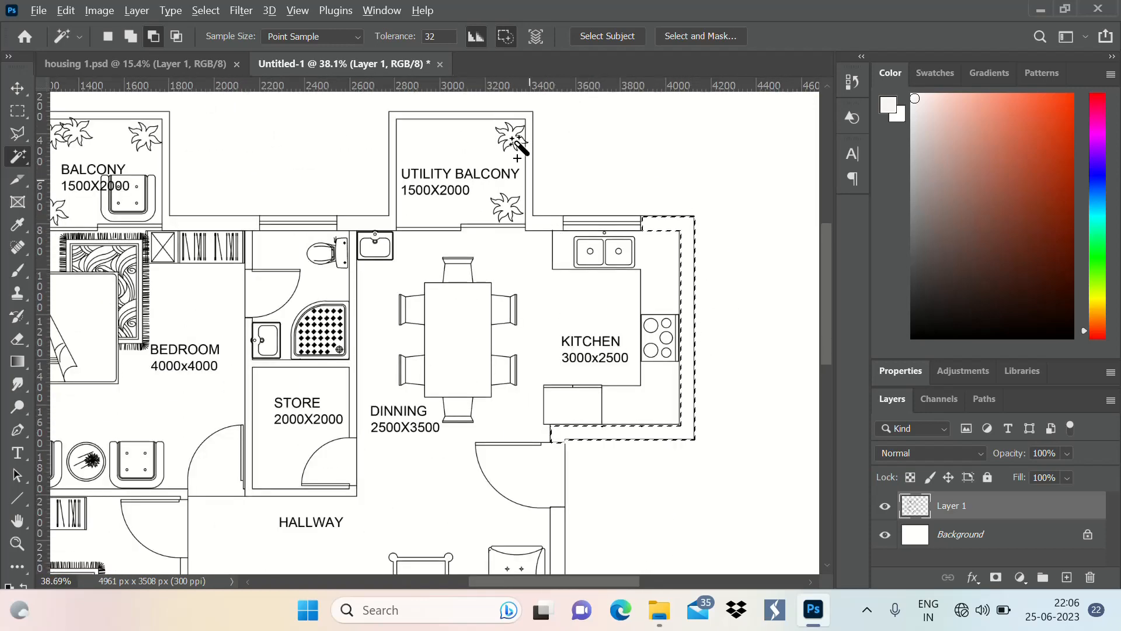
scroll(518, 147, "up", 10)
left_click(620, 275, "shift")
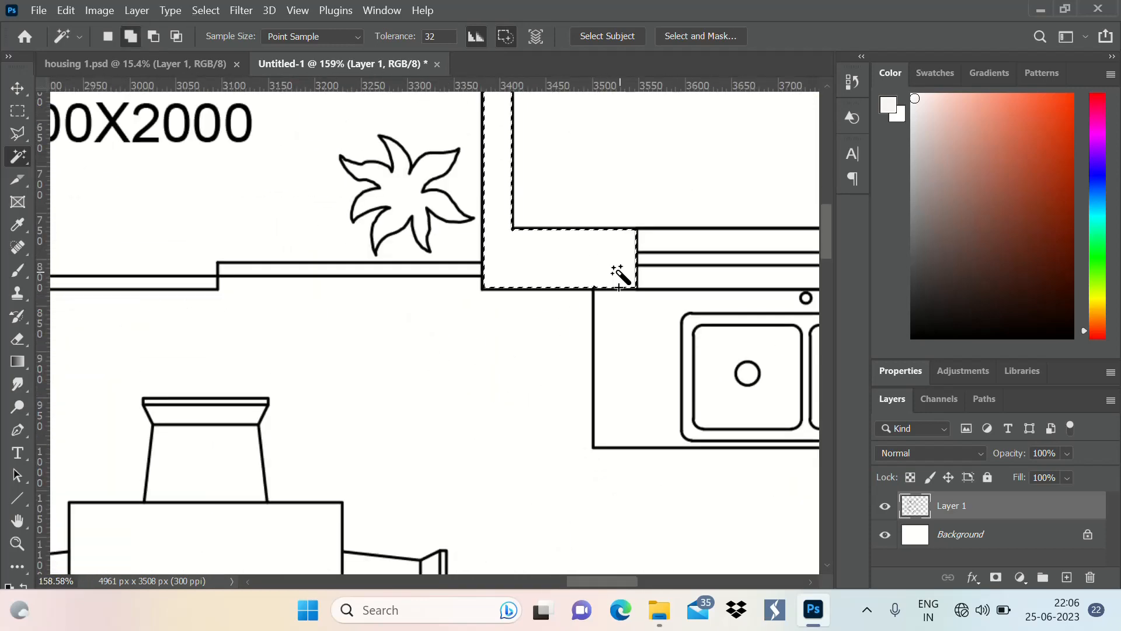
scroll(620, 274, "down", 8)
Add the outer walls around the 4000x4000 bedroom and both other balconies, with the wall between the bedrooms, to the selection
scroll(444, 257, "up", 5)
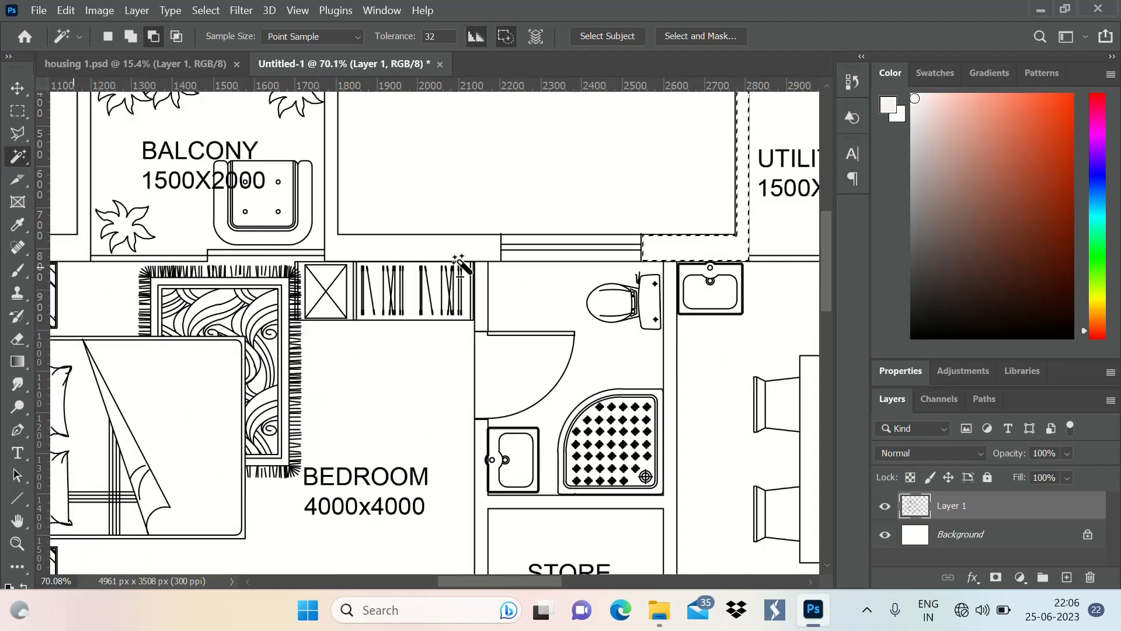
scroll(468, 257, "up", 2)
left_click(510, 193, "shift")
scroll(530, 175, "down", 5)
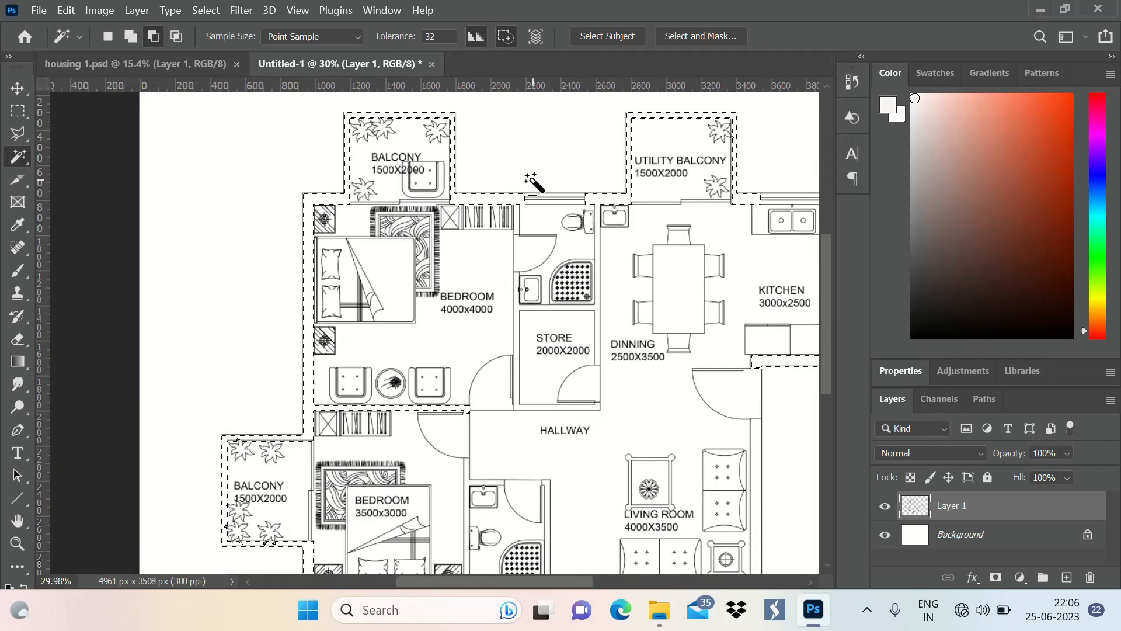
Add the walls of the bathroom beside the 3500x3000 bedroom and the living room's outer walls to the selection
scroll(533, 182, "down", 3)
scroll(550, 375, "up", 11)
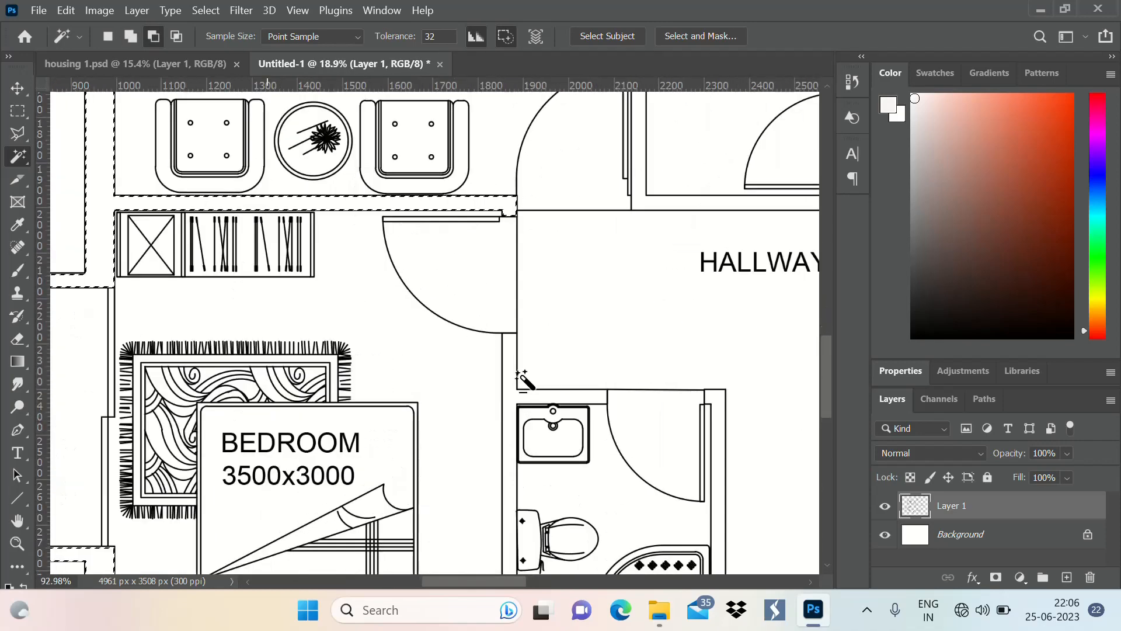
scroll(522, 378, "up", 4)
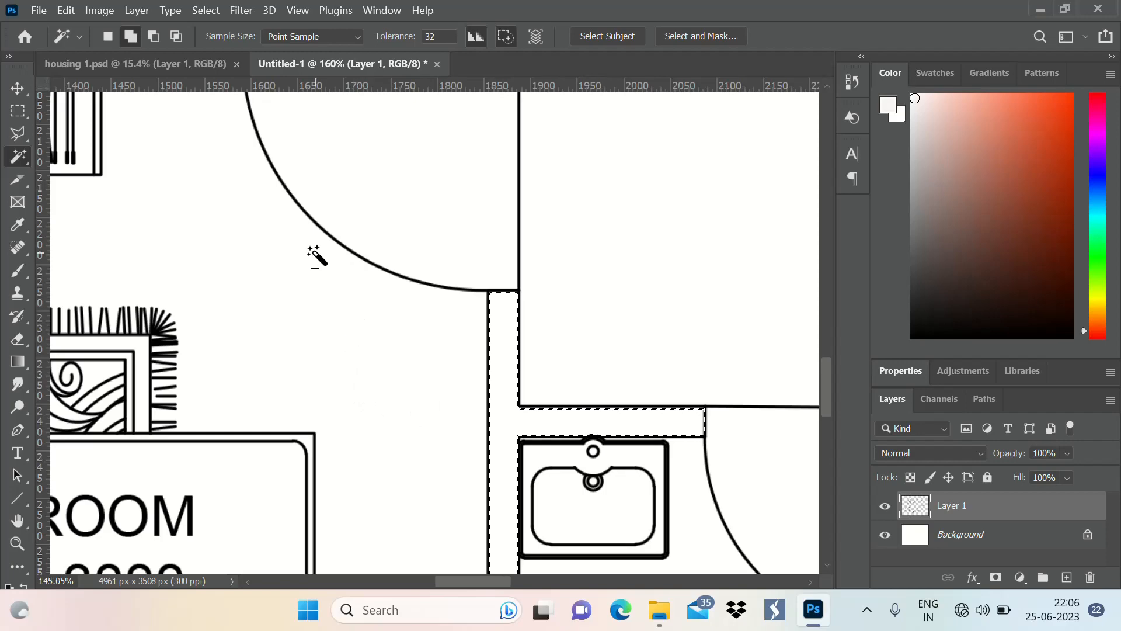
scroll(339, 251, "down", 5)
scroll(467, 409, "up", 3)
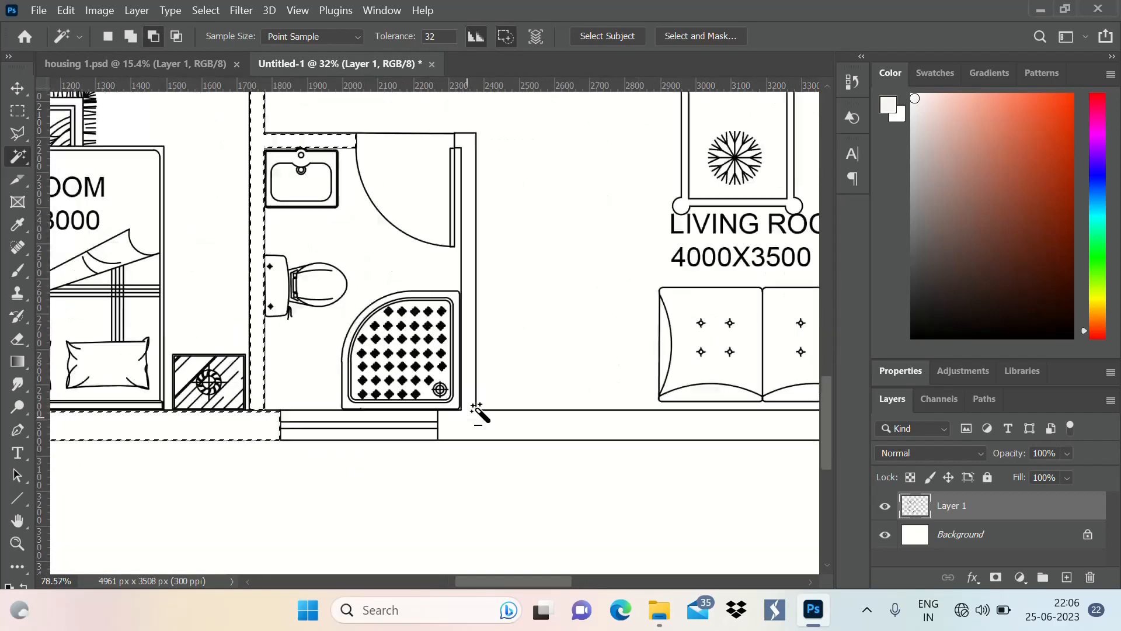
scroll(479, 413, "up", 3)
scroll(335, 419, "down", 5)
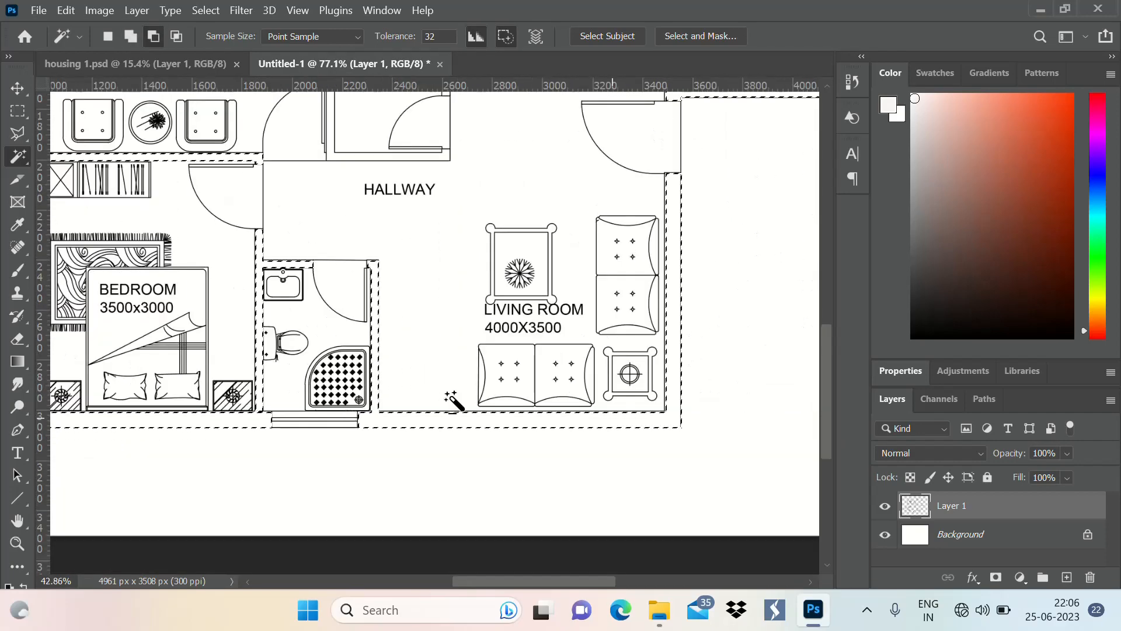
Add the walls around the store and along the neighbouring toilet to the selection
scroll(660, 283, "down", 4)
scroll(408, 178, "up", 8)
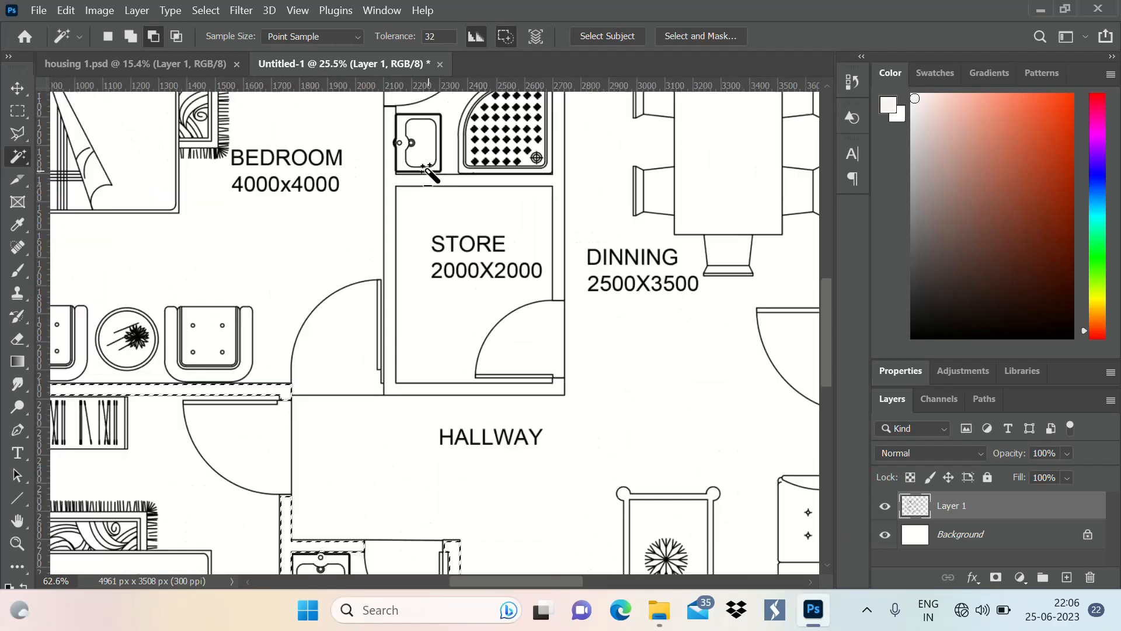
left_click(384, 188, "shift")
scroll(409, 327, "down", 5)
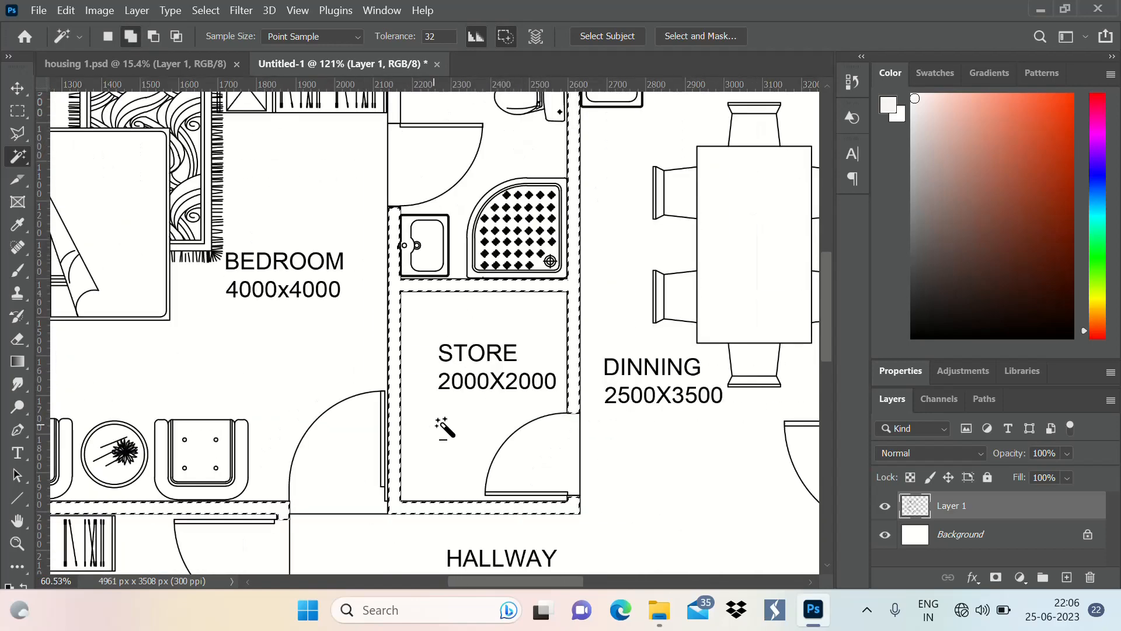
scroll(479, 309, "up", 3)
scroll(577, 177, "down", 4)
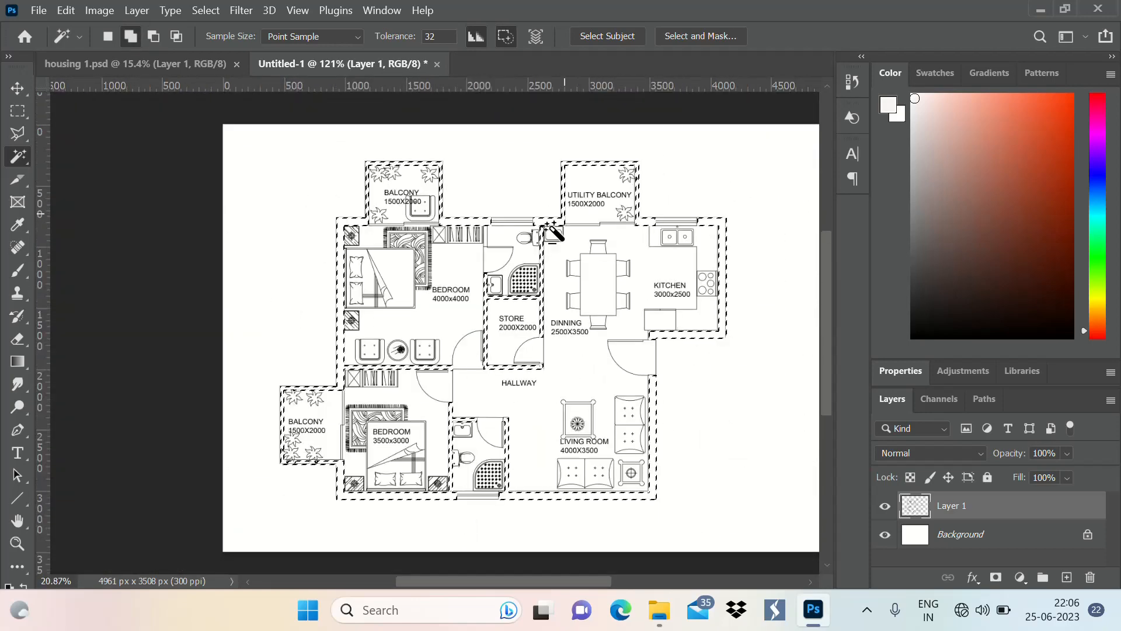
Fill the selected walls with black (000000) using a new Solid Color fill layer
scroll(474, 298, "up", 3)
scroll(315, 165, "up", 5)
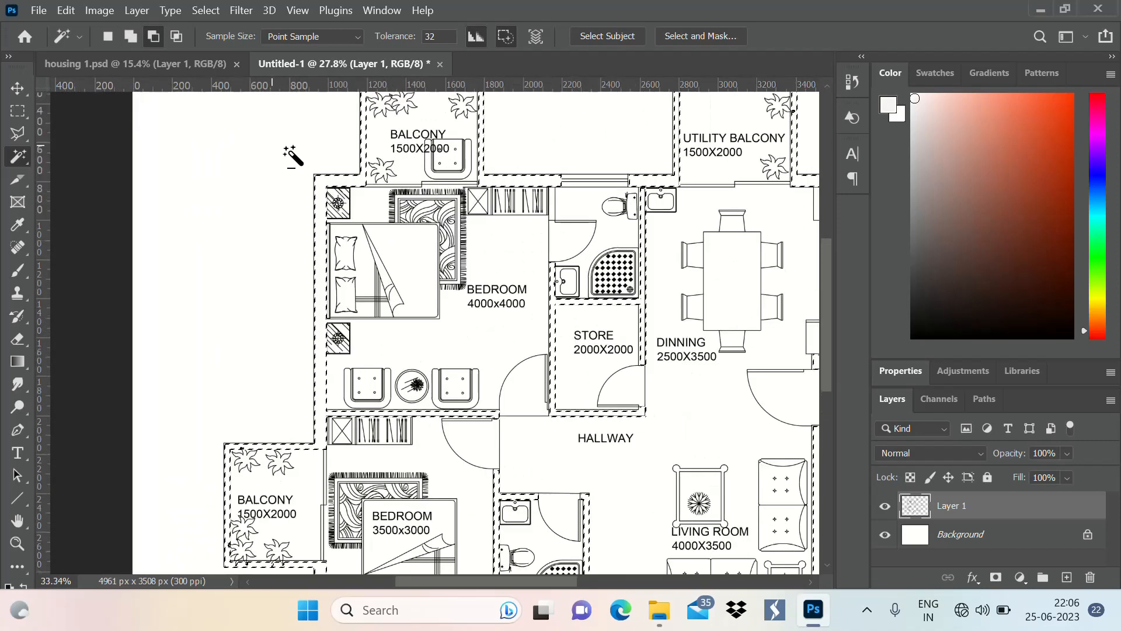
scroll(237, 213, "down", 6)
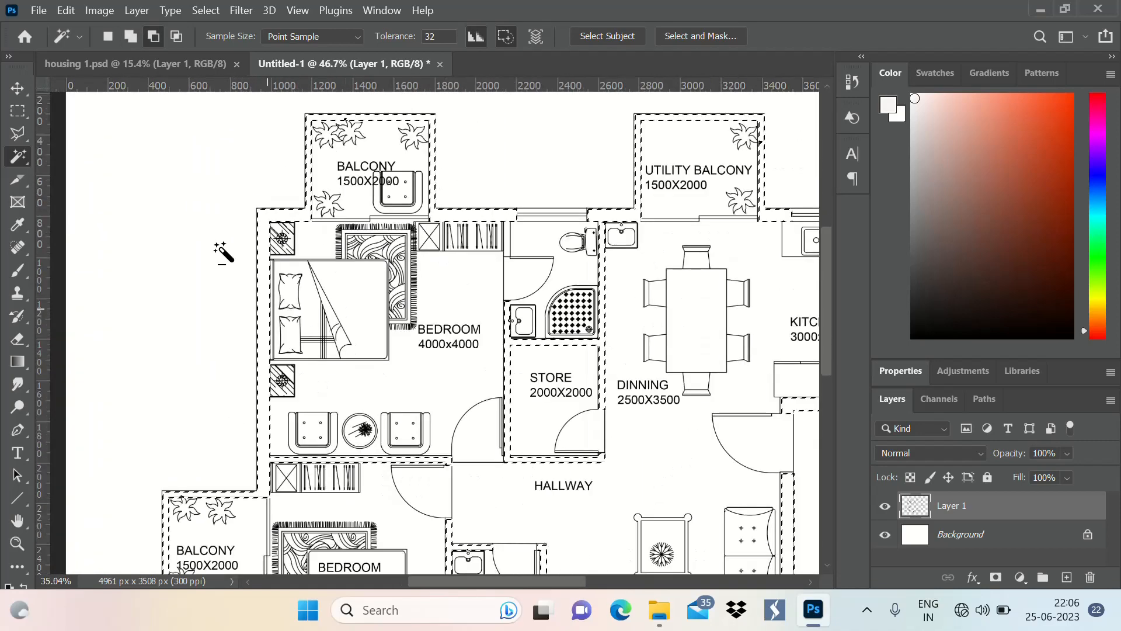
scroll(536, 238, "up", 2)
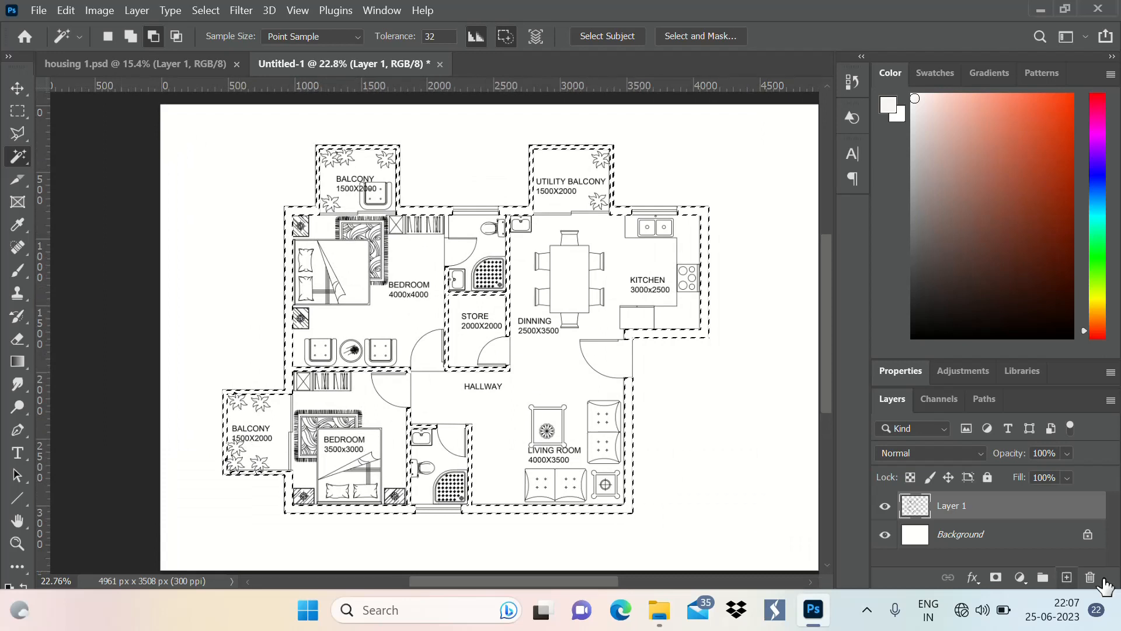
left_click(1020, 577)
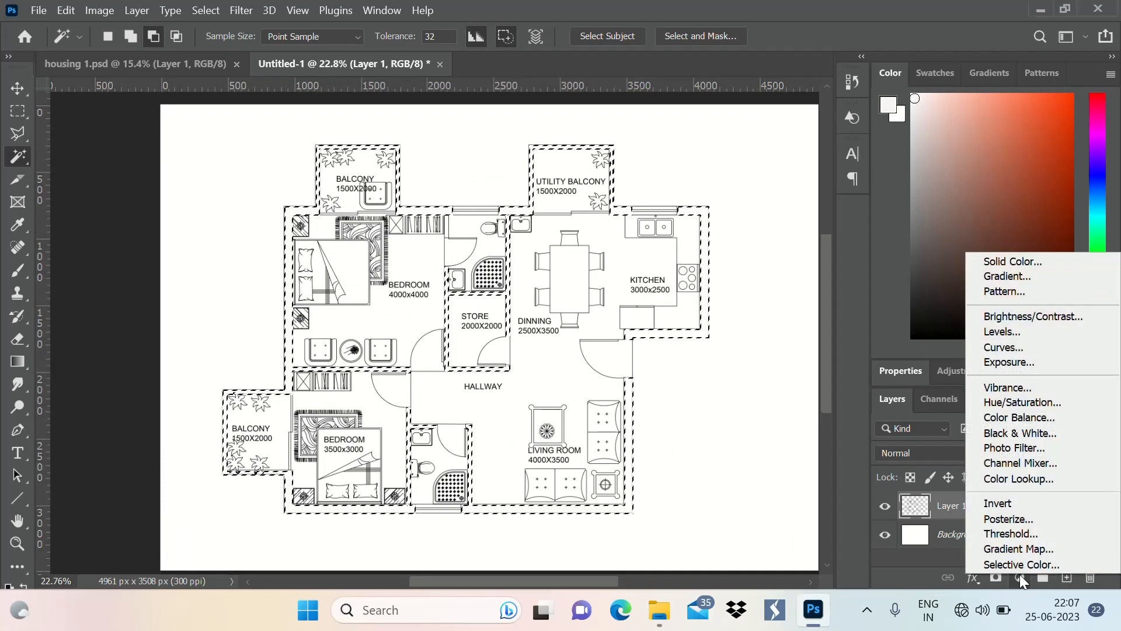
left_click(1031, 261)
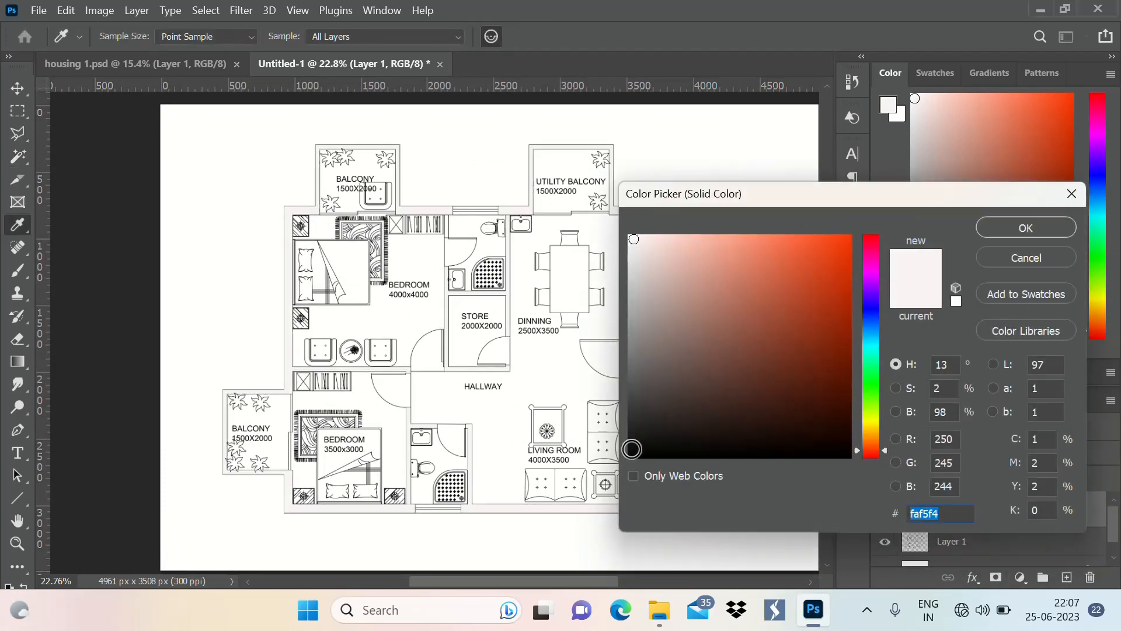
left_click(638, 436)
left_click(636, 457)
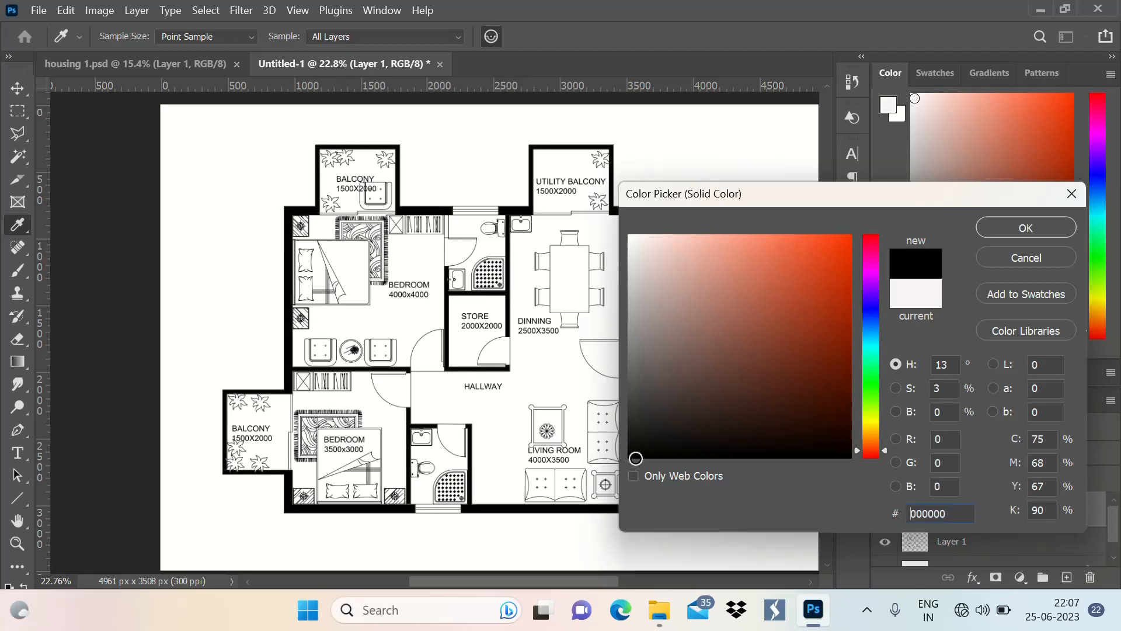
left_click(634, 456)
left_click(1034, 230)
scroll(471, 380, "down", 2)
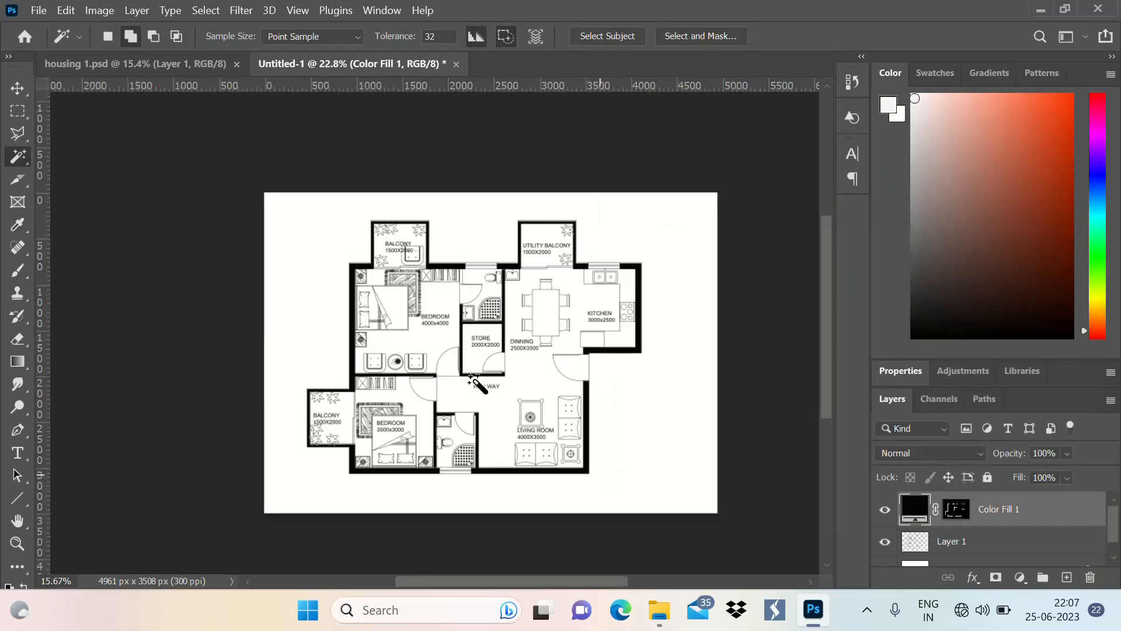
scroll(472, 260, "up", 4)
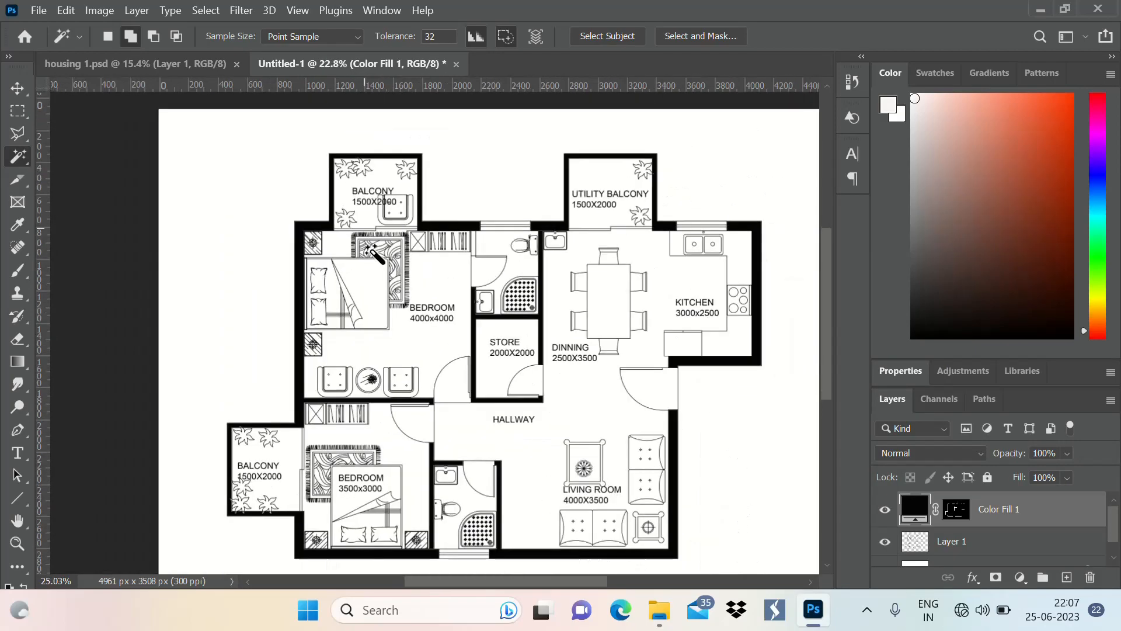
scroll(369, 250, "up", 7)
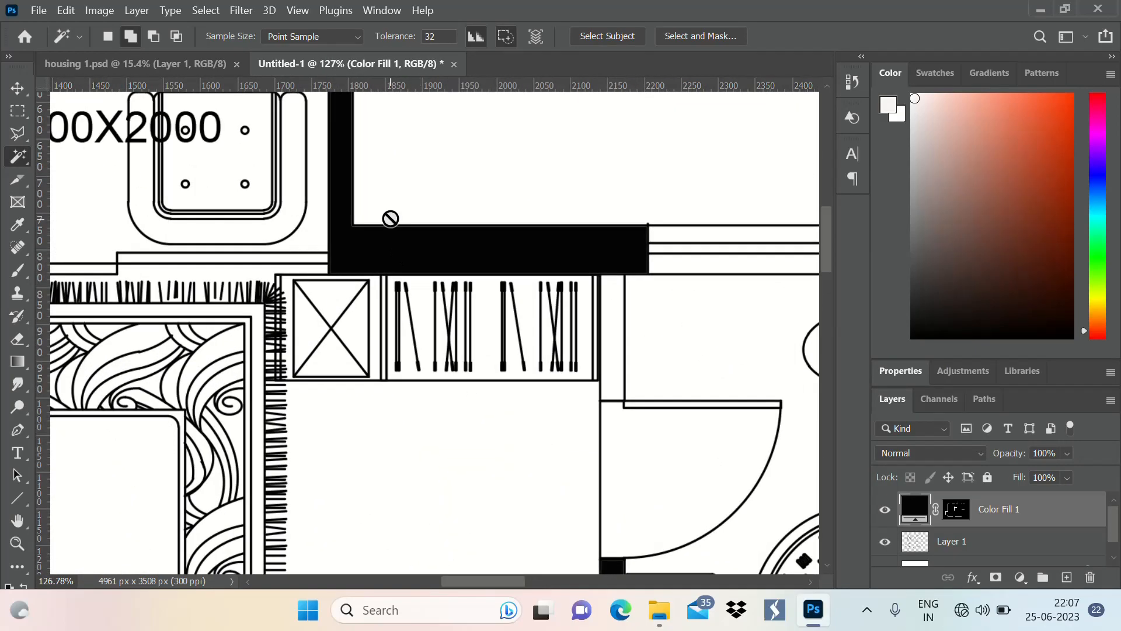
scroll(391, 218, "down", 8)
scroll(586, 154, "up", 2)
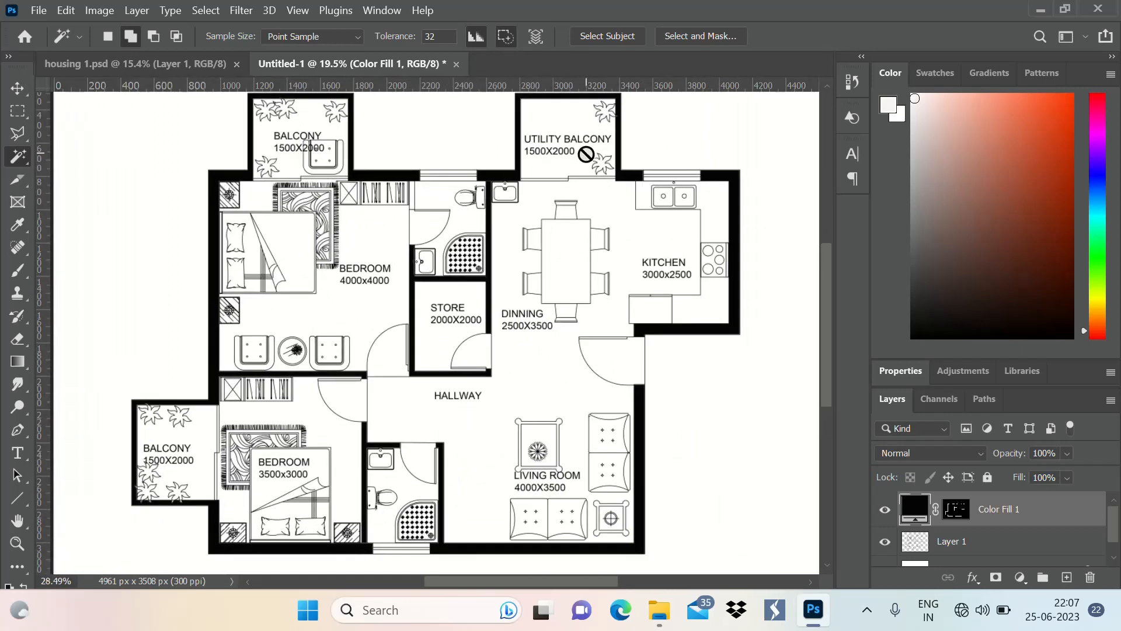
Make Layer 1 active and select the outer and inner strips of the kitchen window with the Magic Wand
scroll(642, 166, "up", 2)
scroll(683, 183, "down", 2)
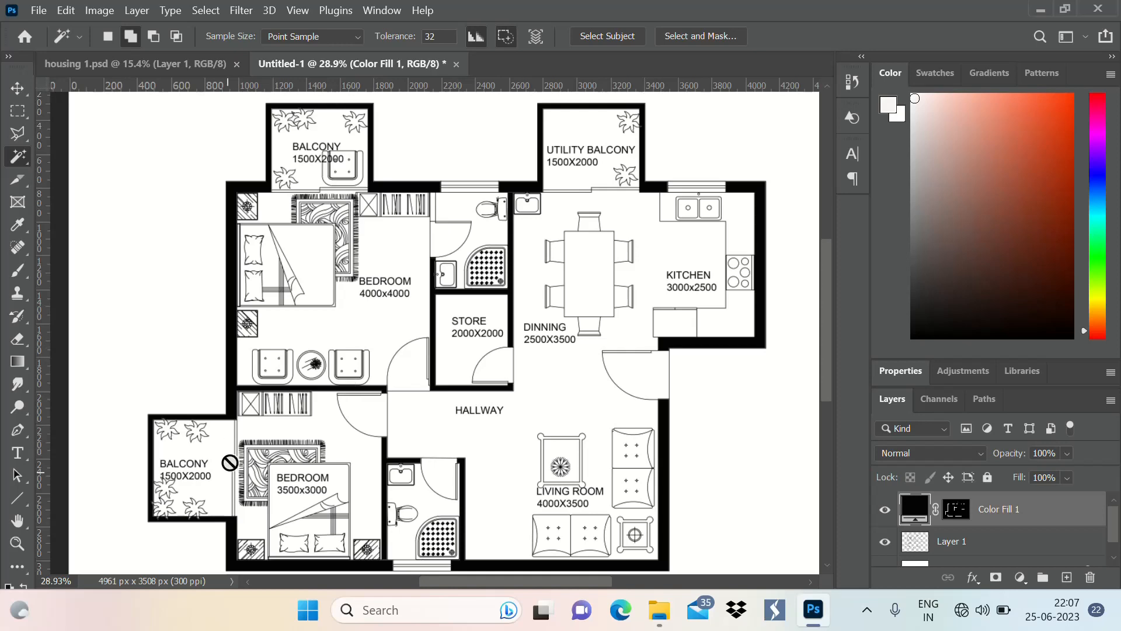
scroll(592, 163, "up", 2)
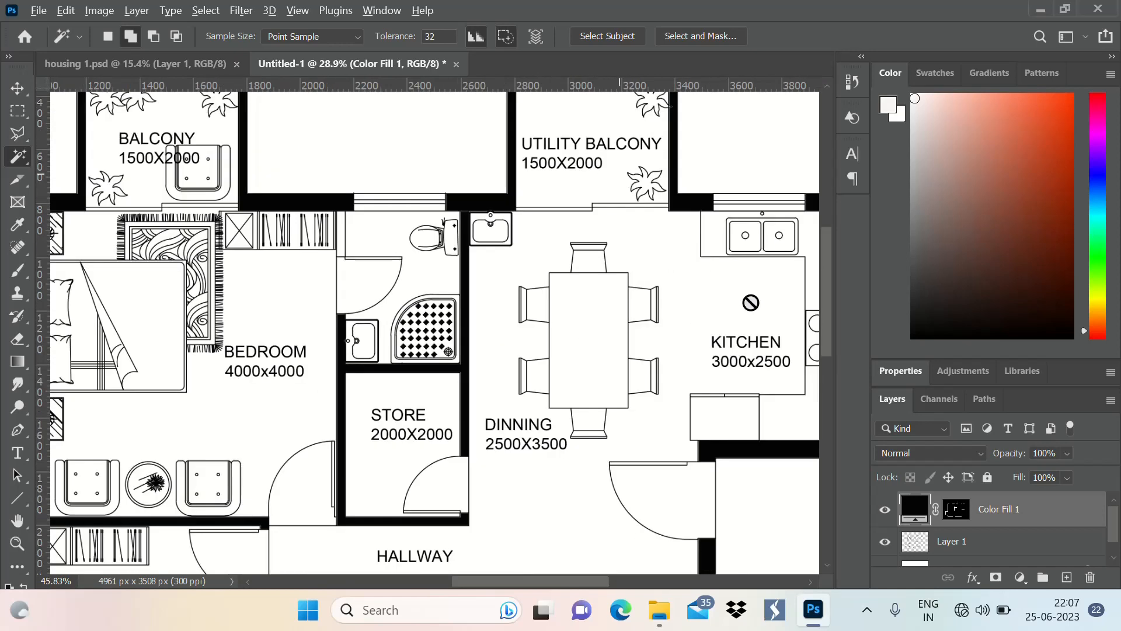
left_click(1000, 550)
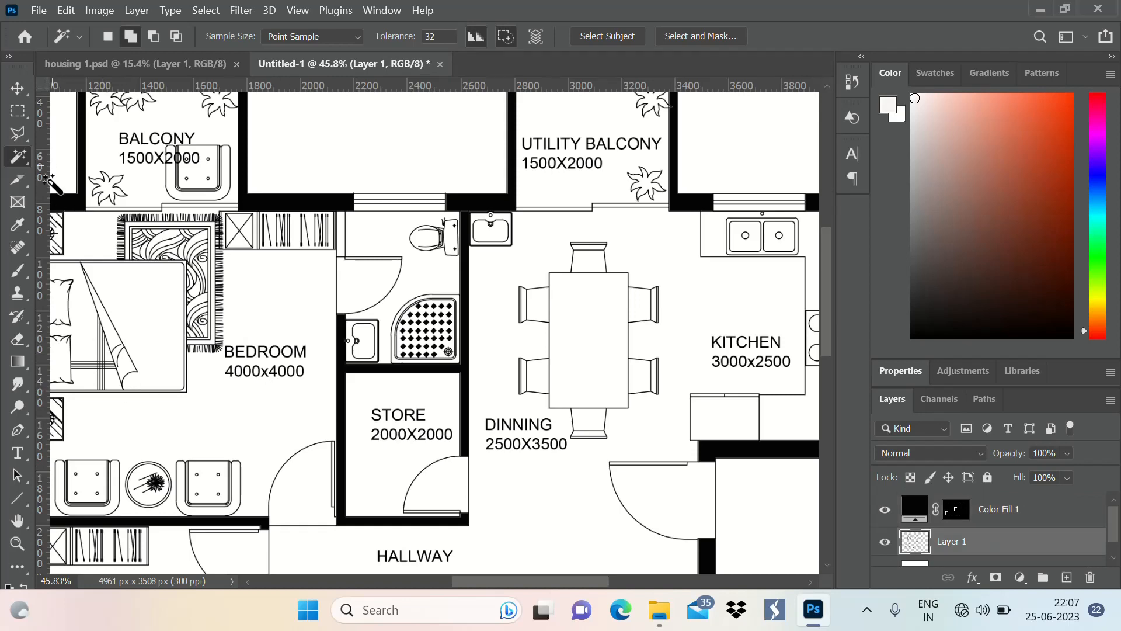
scroll(350, 301, "down", 2)
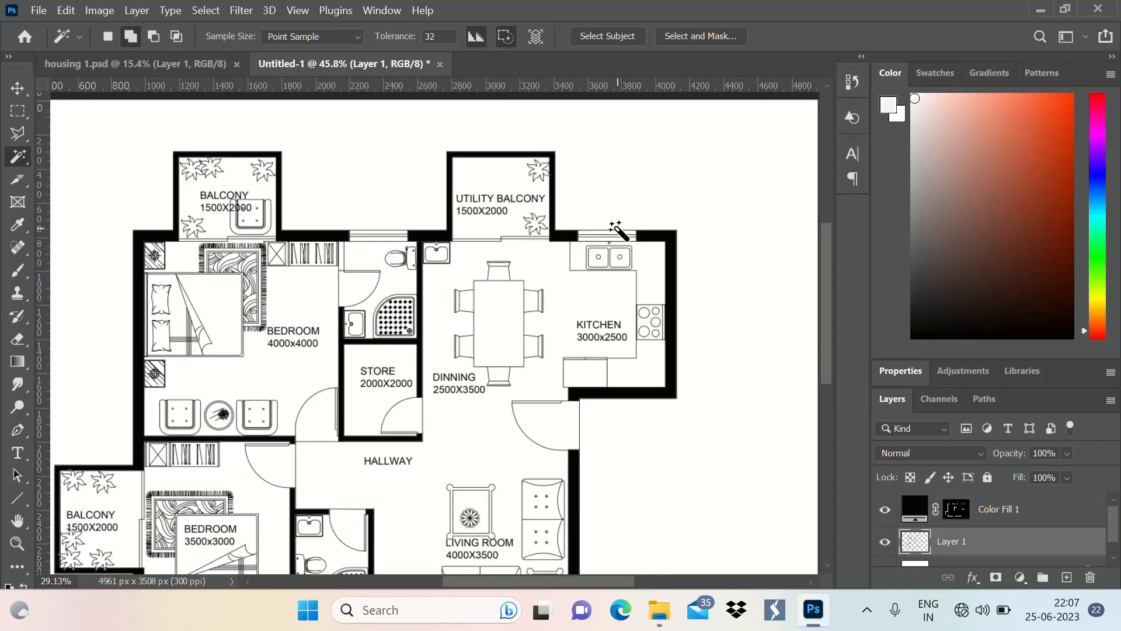
scroll(634, 240, "up", 7)
left_click(629, 236)
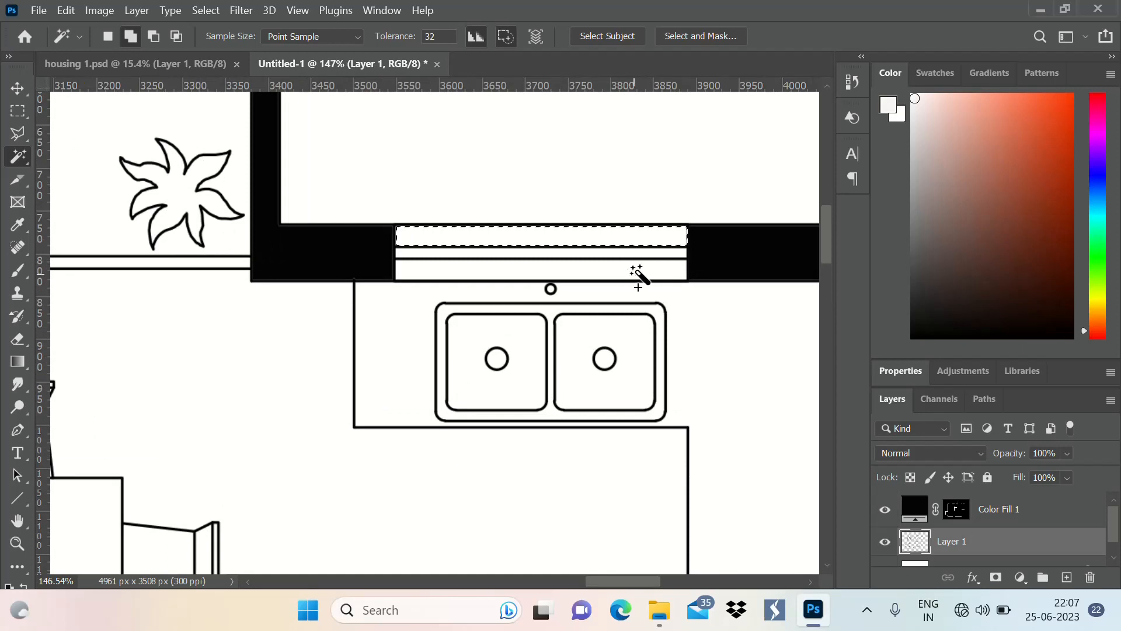
left_click(635, 274)
Add both sliding-door panels between the utility balcony and the dining area to the selection
scroll(693, 233, "down", 5)
scroll(482, 249, "up", 3)
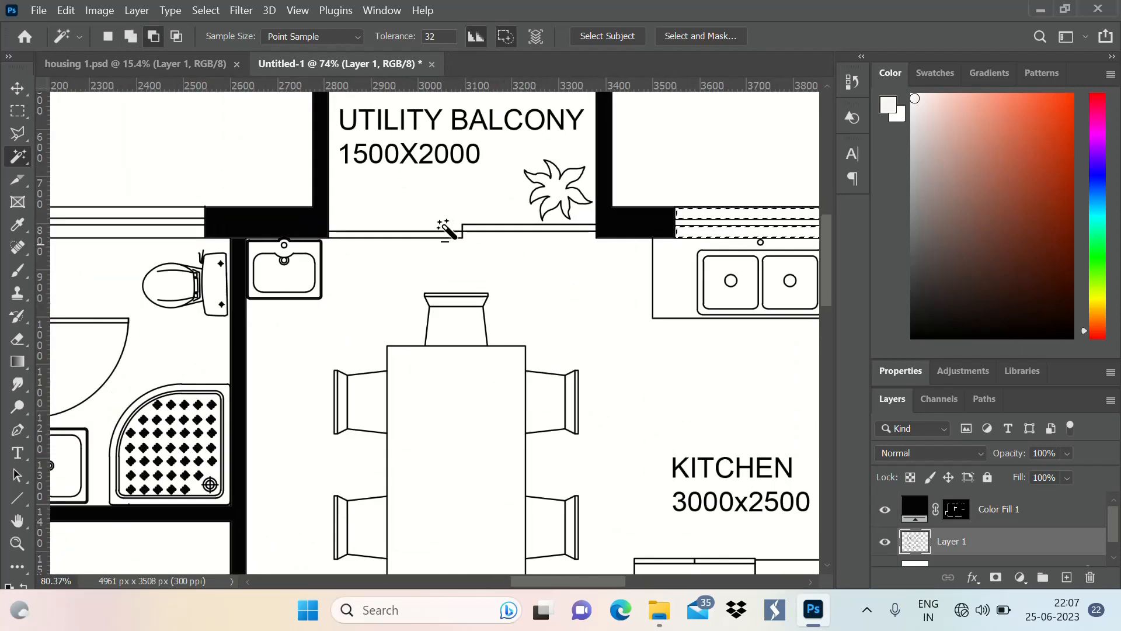
scroll(446, 230, "up", 5)
left_click(476, 234, "shift")
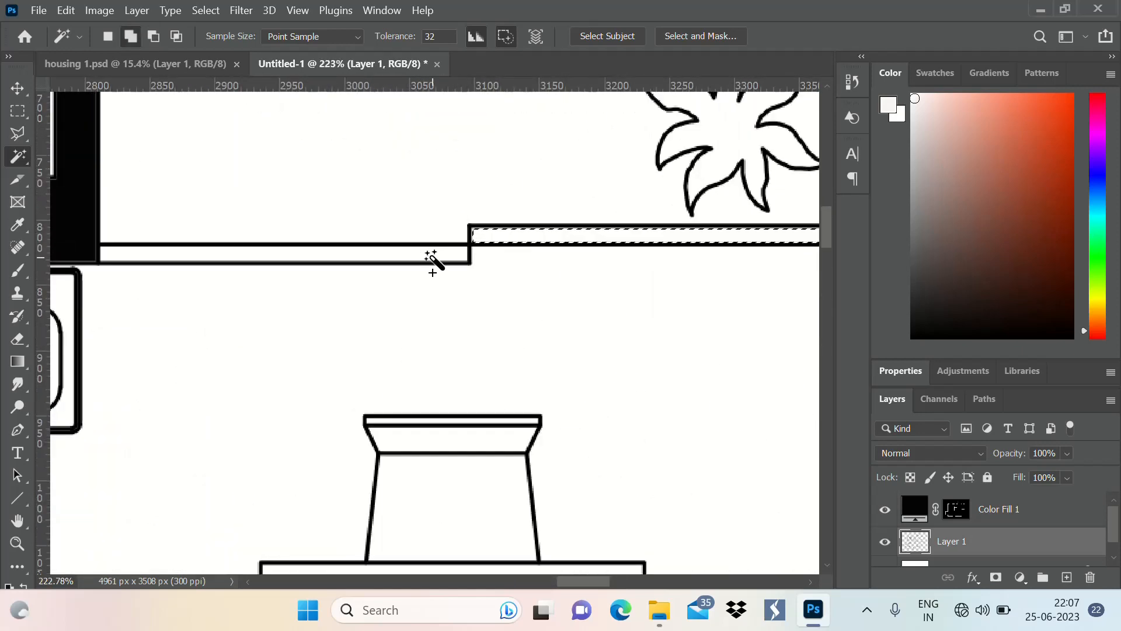
left_click(431, 255, "shift")
Add the window of the bathroom above the store and the sliding-door panels of the 4000x4000 bedroom's balcony to the selection
scroll(411, 167, "down", 5)
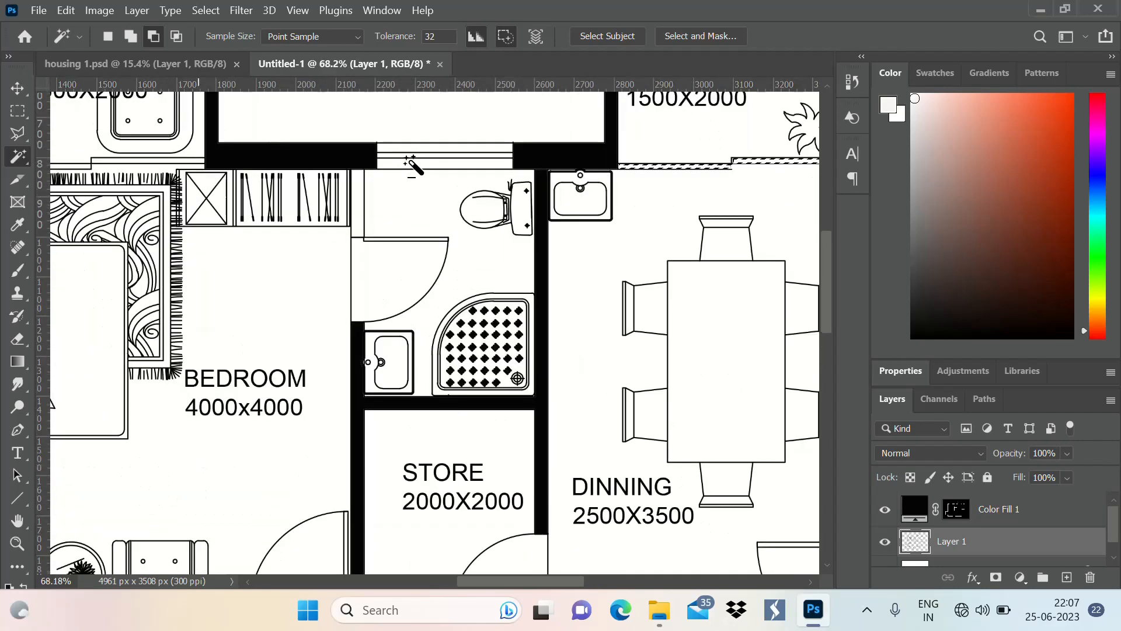
scroll(412, 166, "up", 6)
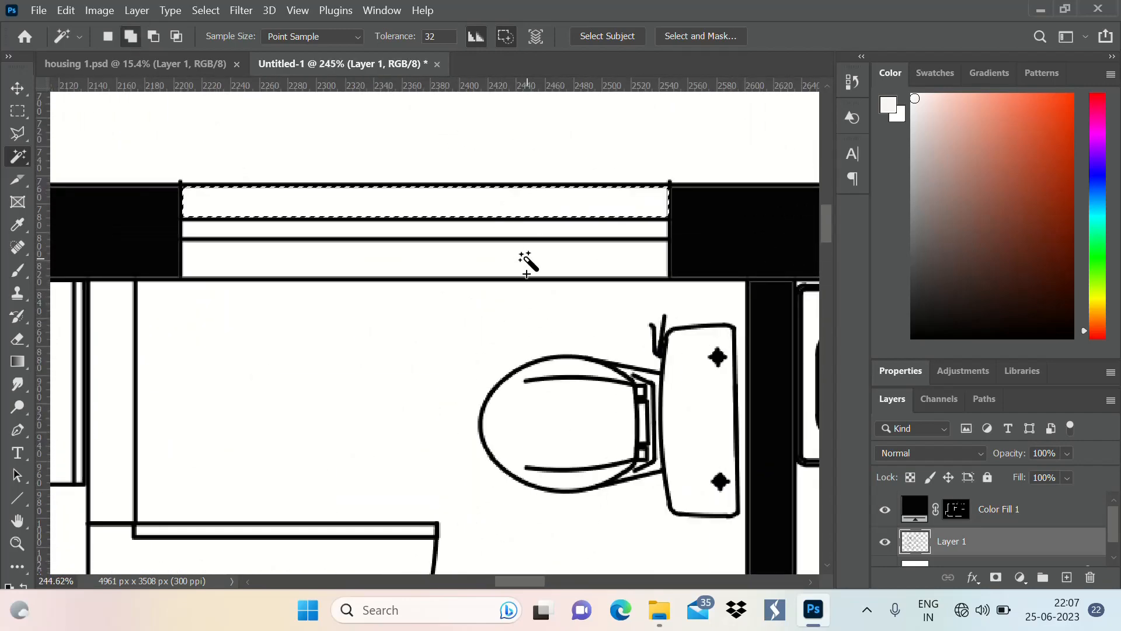
left_click(528, 264, "shift")
scroll(583, 160, "down", 8)
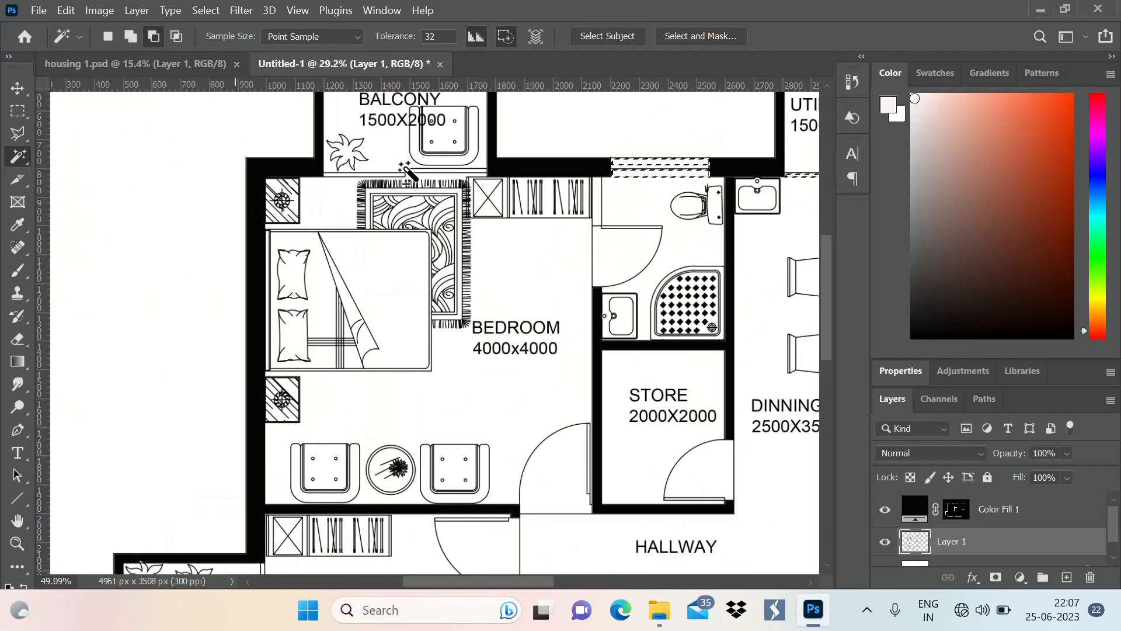
scroll(407, 171, "up", 10)
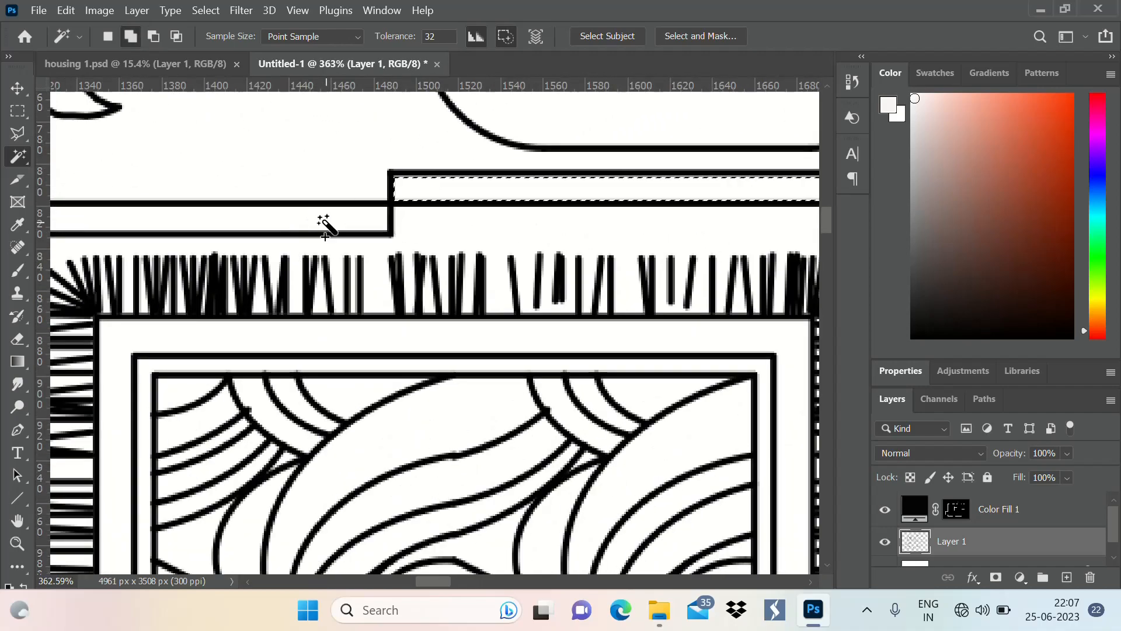
scroll(325, 226, "down", 10)
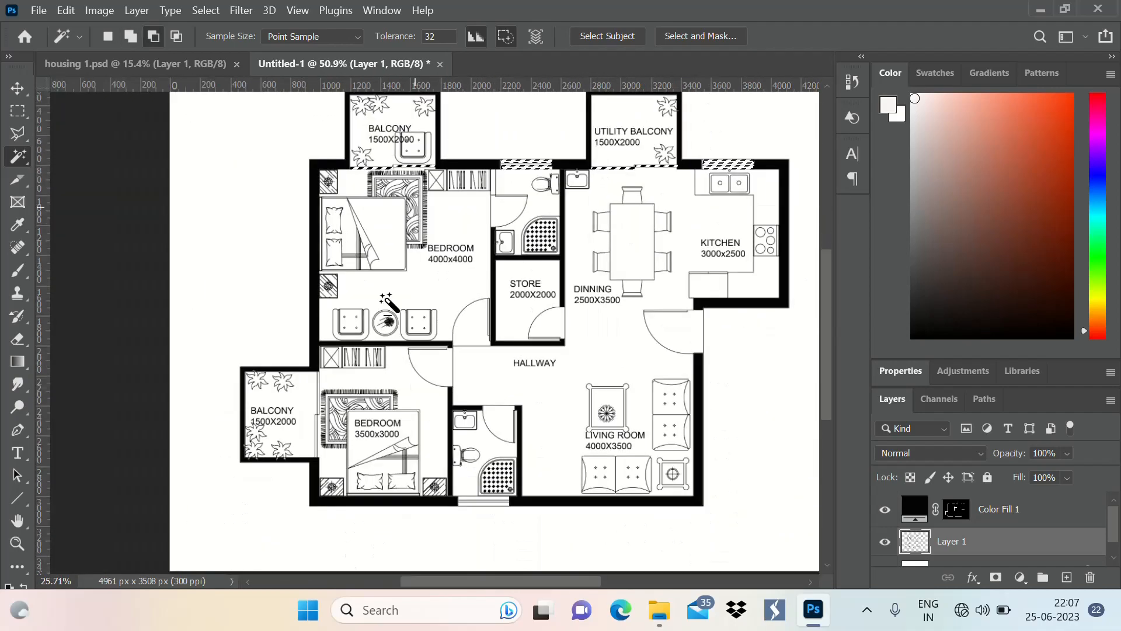
Add both sliding-door panels between the 3500x3000 bedroom and its balcony to the selection
scroll(388, 302, "up", 10)
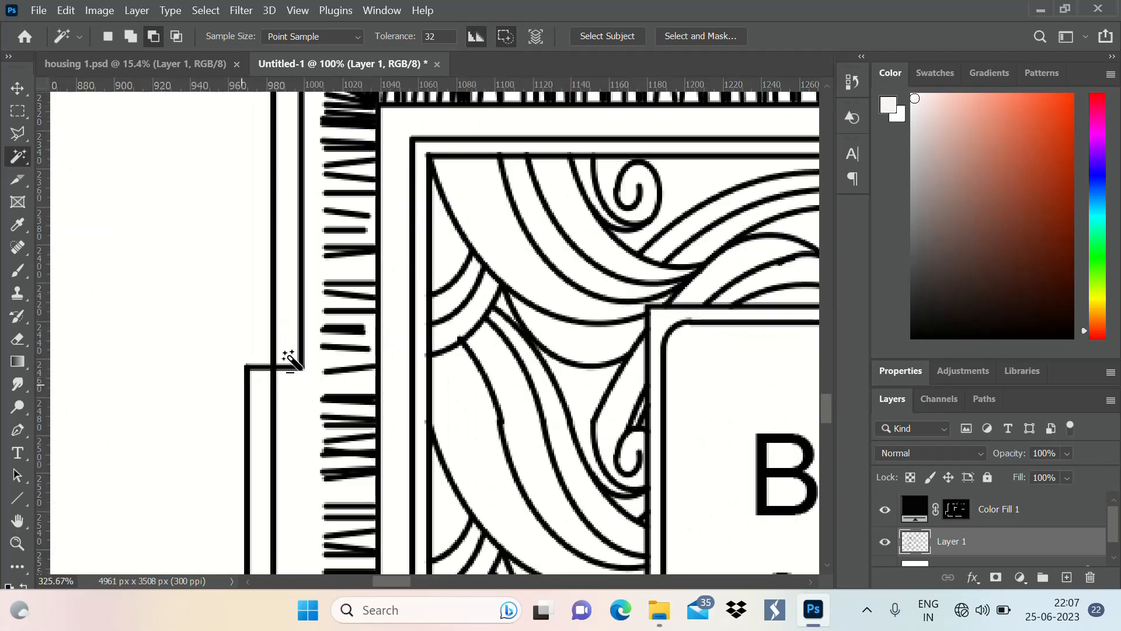
left_click(262, 383, "shift")
scroll(239, 338, "down", 4)
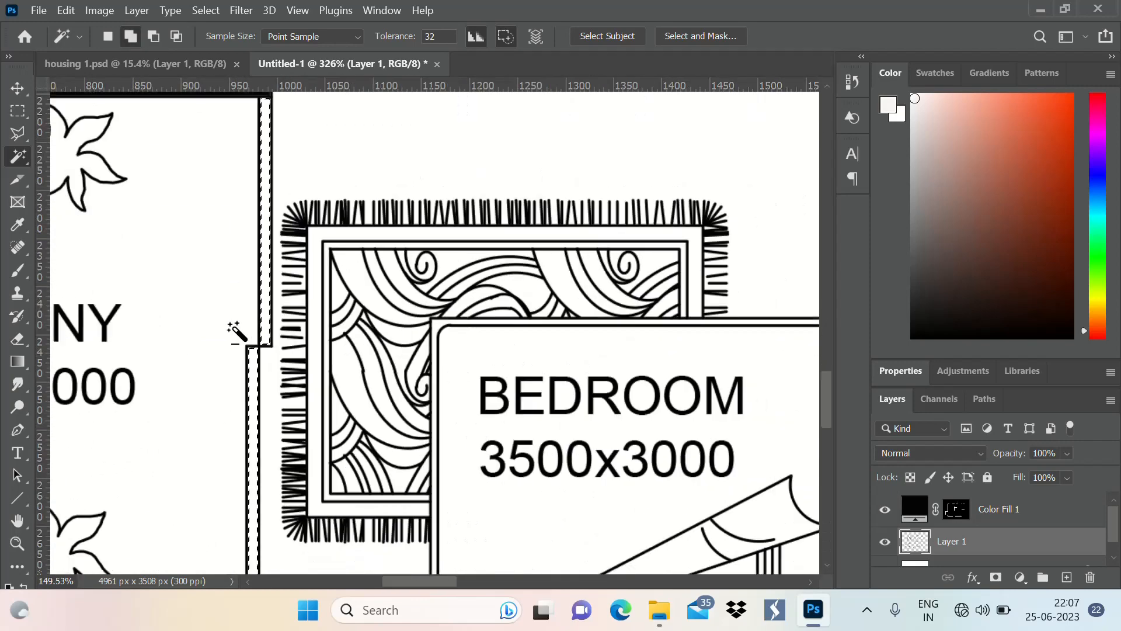
Add the inner and outer strips of the window in the bathroom beside the 3500x3000 bedroom to the selection
scroll(237, 333, "down", 5)
scroll(481, 445, "up", 5)
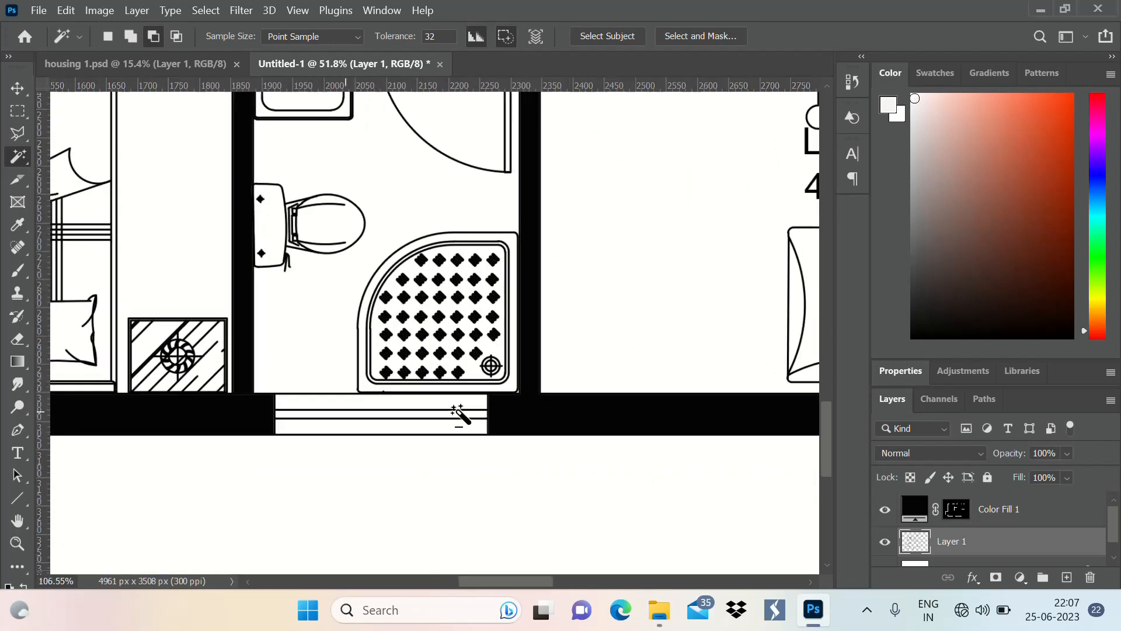
scroll(459, 416, "up", 4)
left_click(476, 463, "shift")
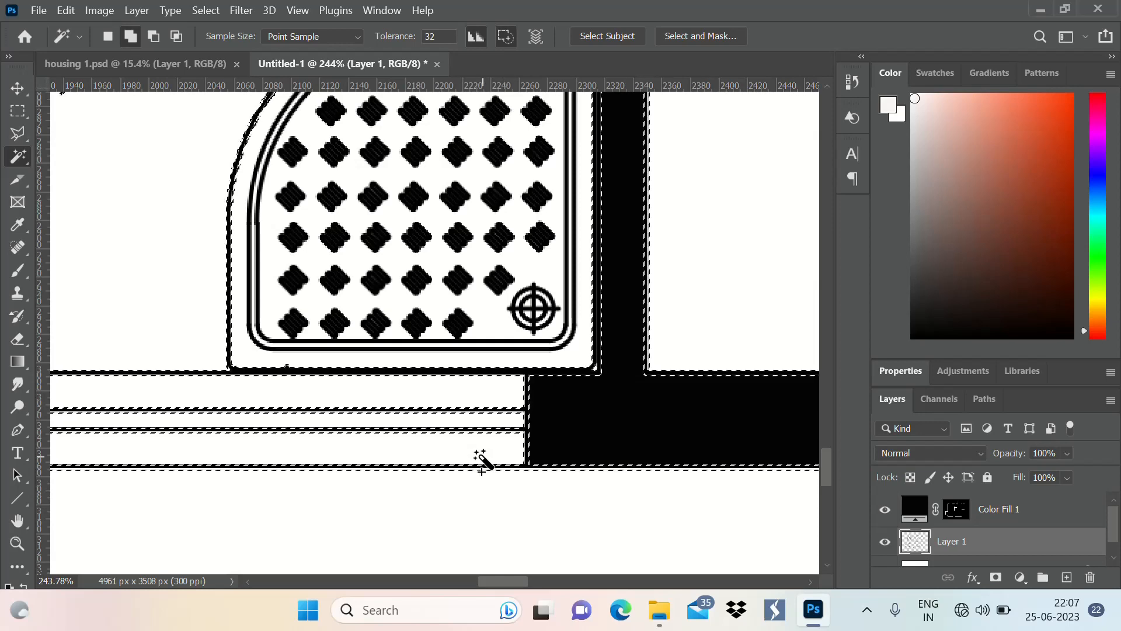
key("ctrl+z")
left_click(510, 397, "shift")
left_click(479, 451, "shift")
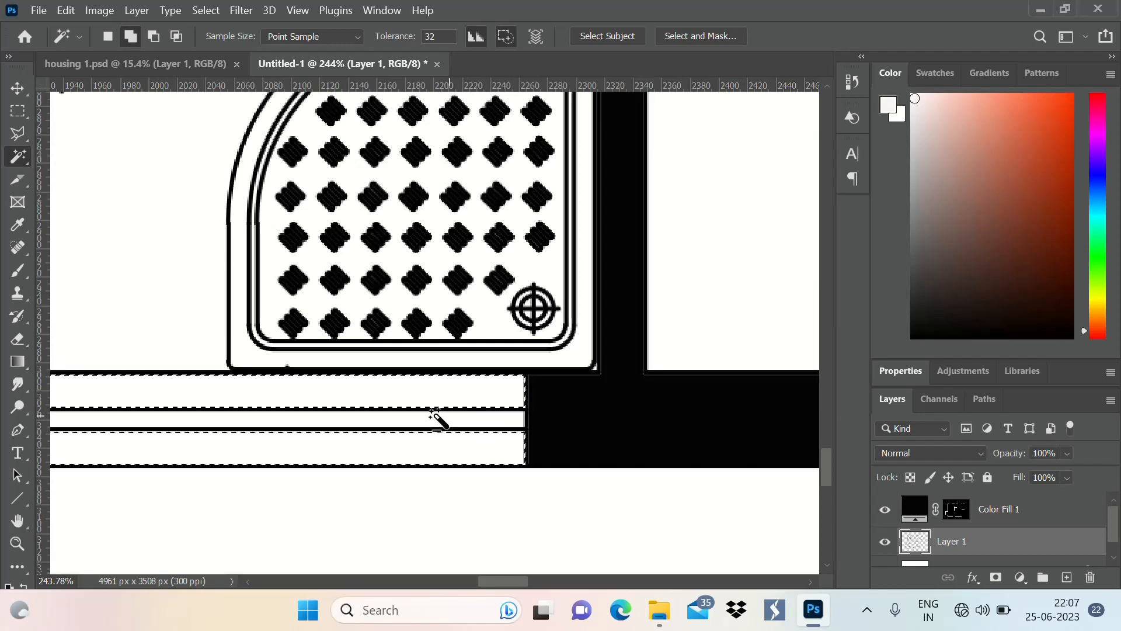
scroll(433, 412, "down", 10)
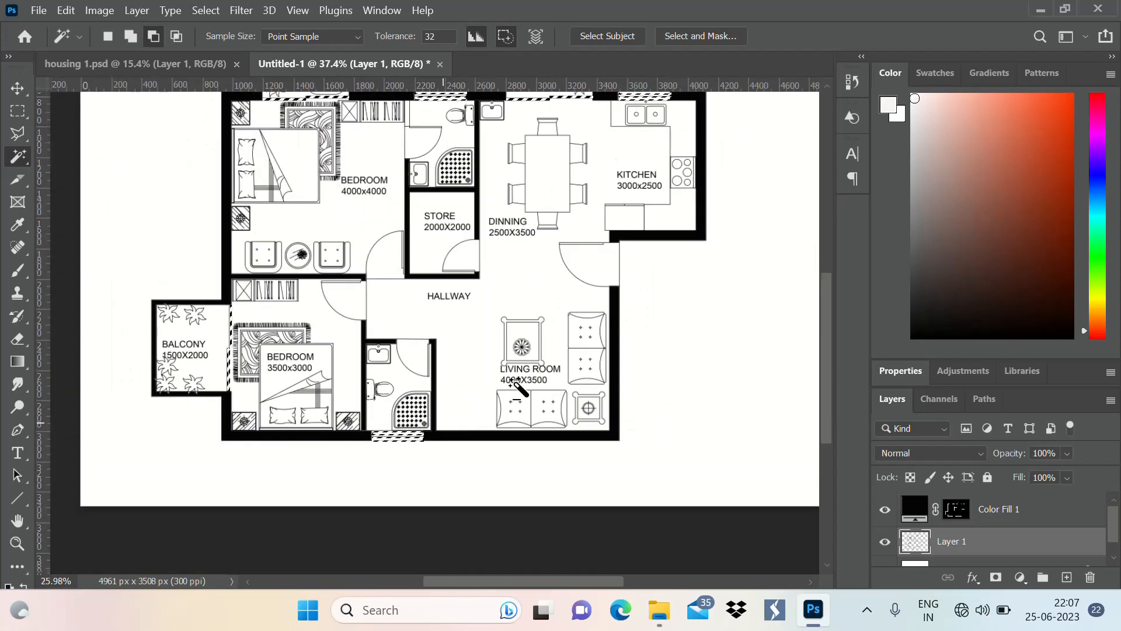
Fill the selected windows and sliding doors with light cyan (96eeed) using a new Solid Color fill layer
scroll(567, 332, "down", 2)
scroll(572, 181, "up", 3)
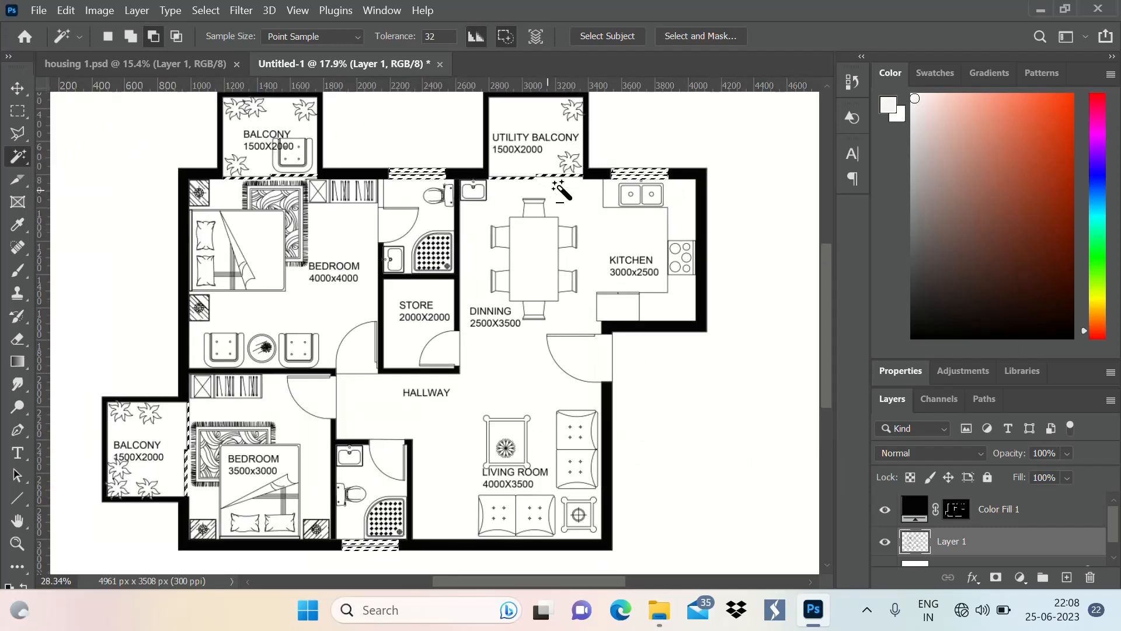
scroll(556, 186, "down", 1)
left_click(1020, 577)
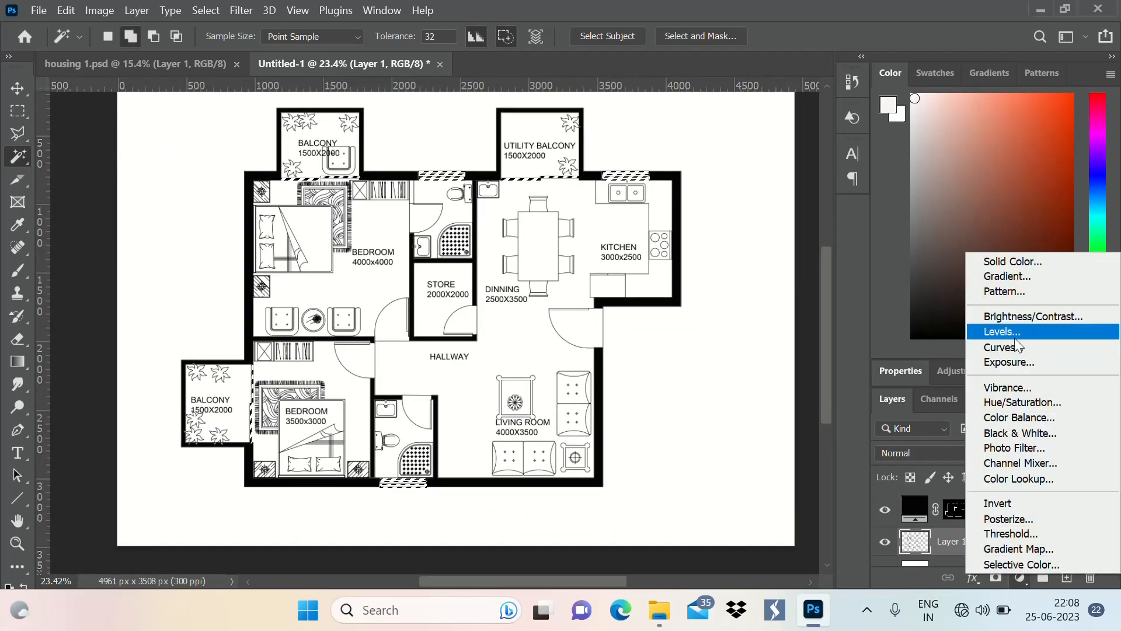
left_click(1018, 261)
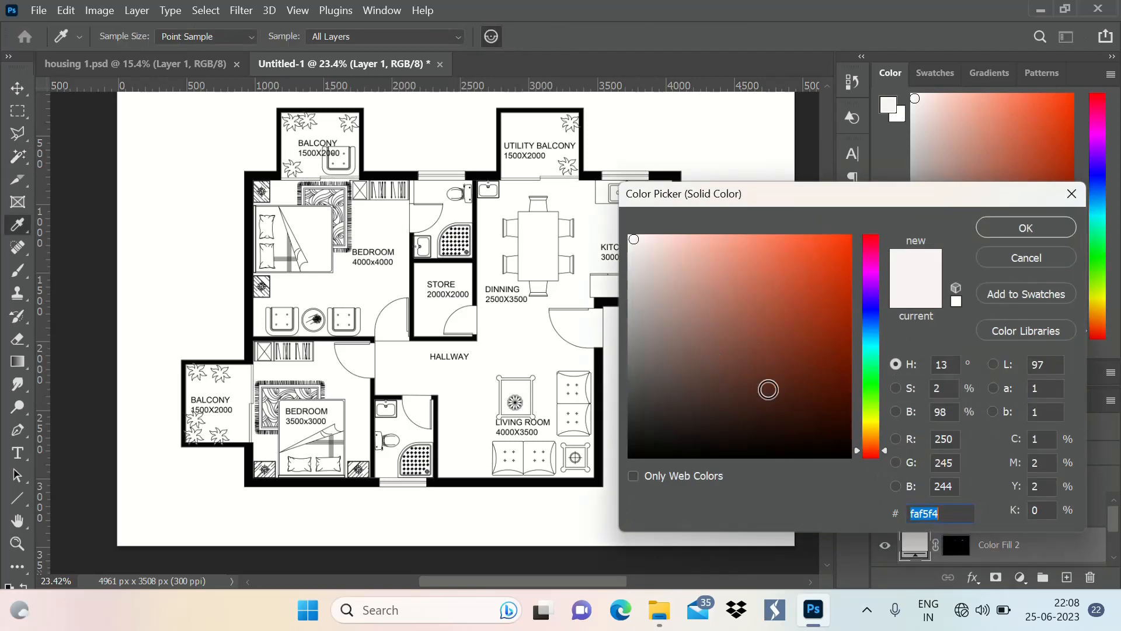
left_click(874, 308)
left_click_drag(656, 262, 712, 250)
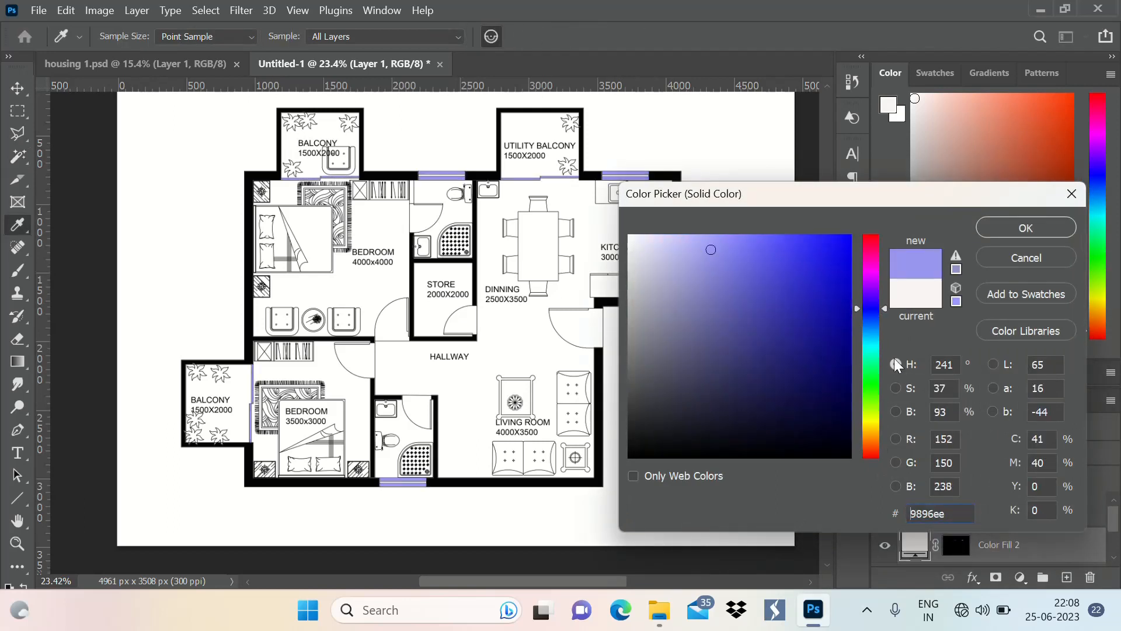
left_click(874, 347)
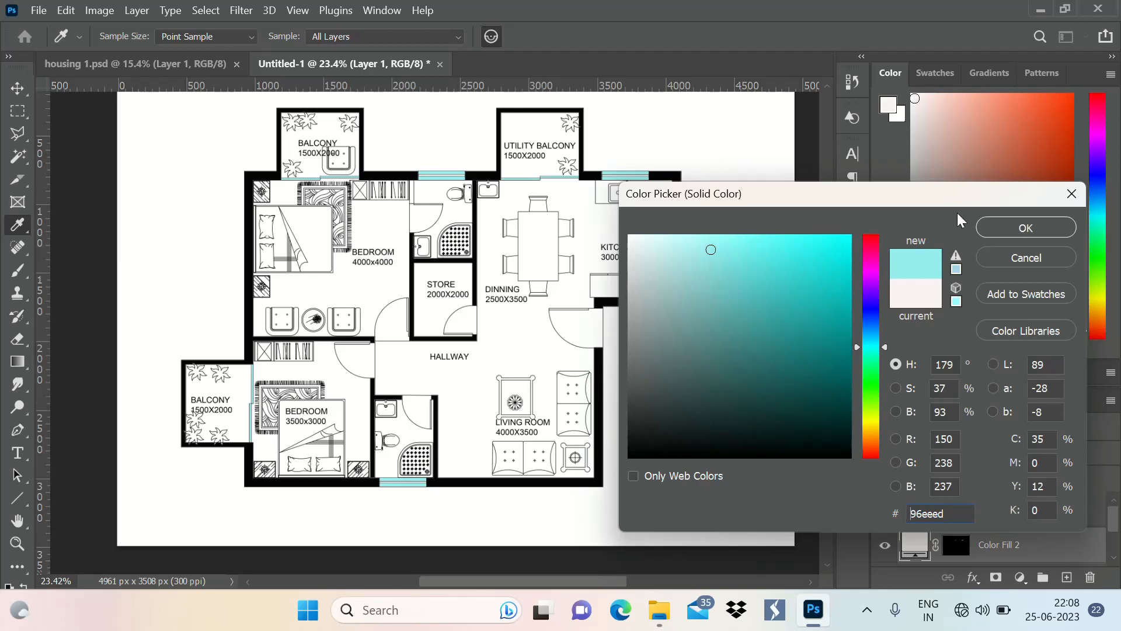
left_click(1007, 231)
scroll(433, 387, "down", 1)
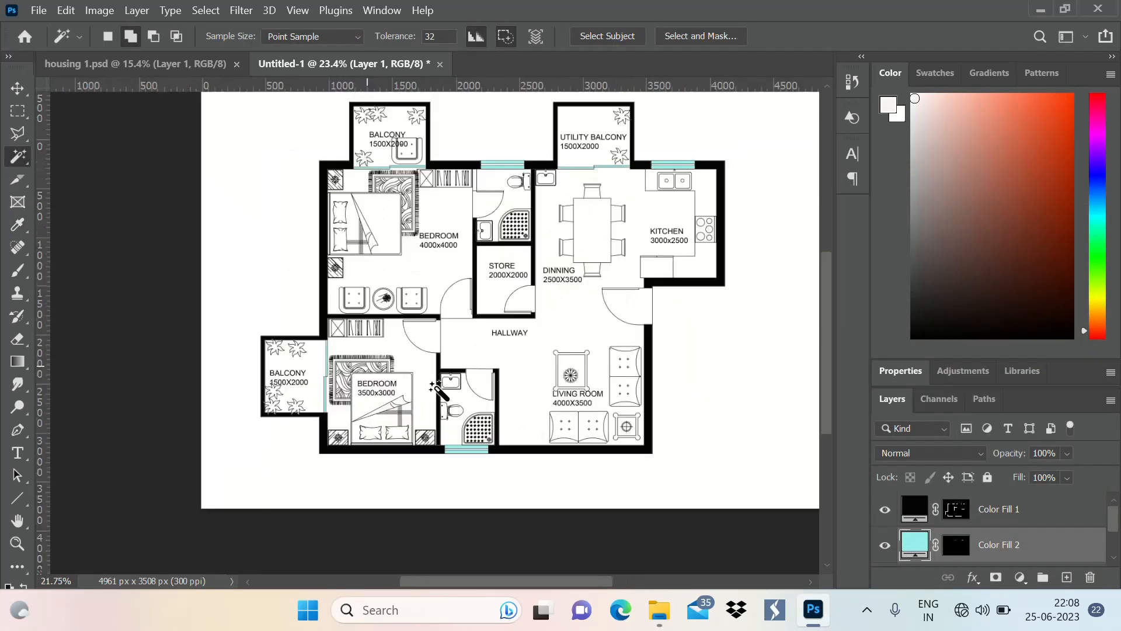
scroll(434, 387, "up", 1)
scroll(411, 306, "down", 4)
scroll(565, 189, "up", 4)
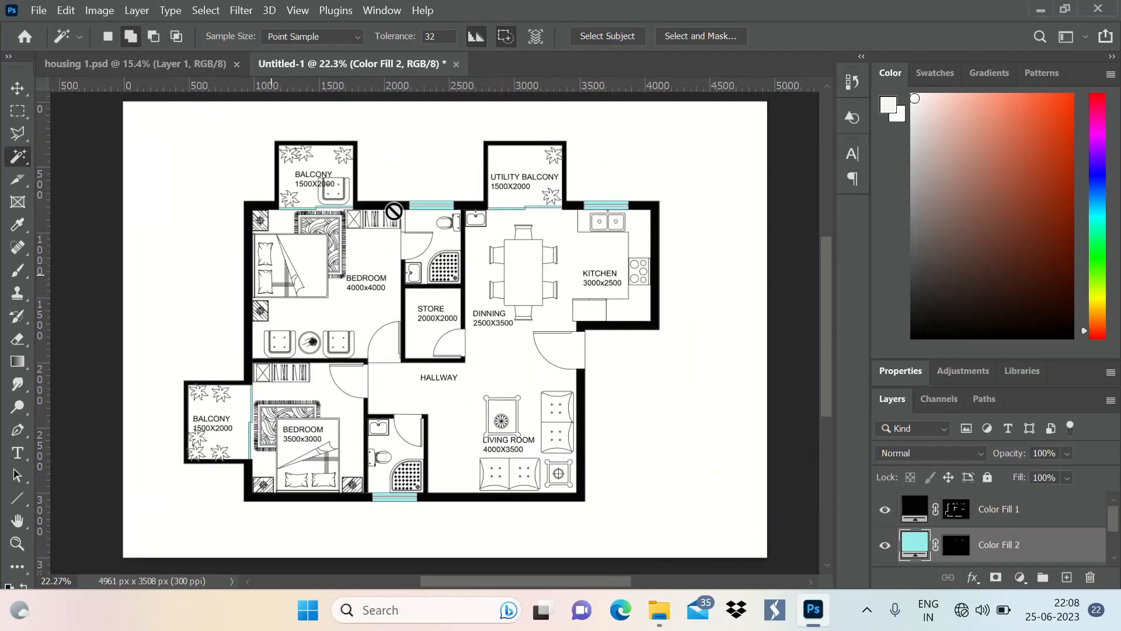
scroll(600, 326, "down", 1)
scroll(503, 257, "up", 2)
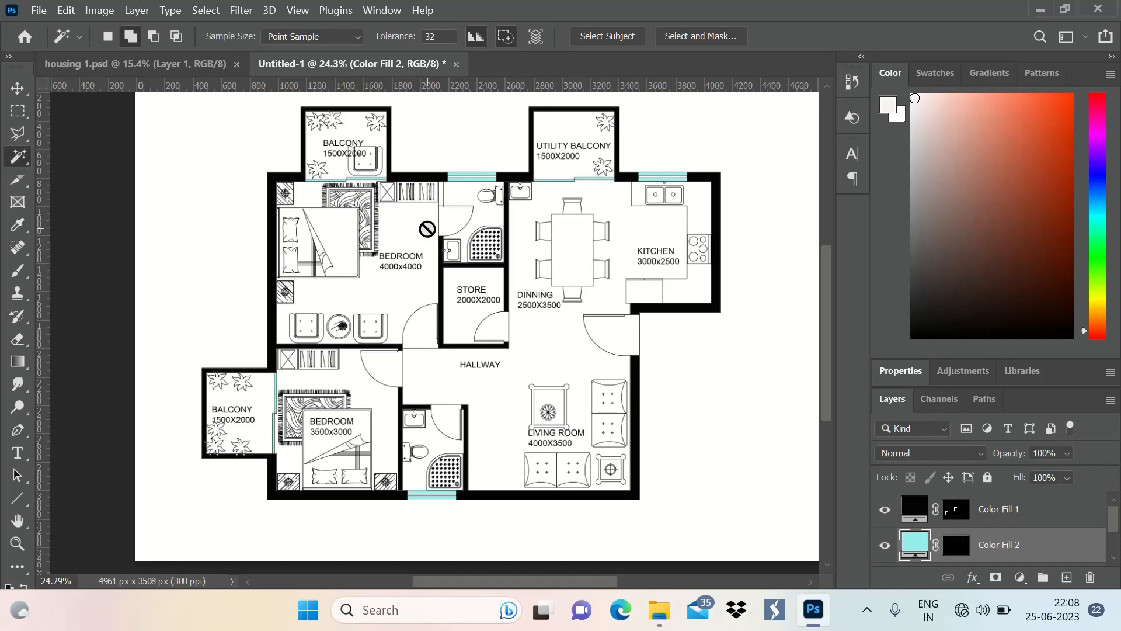
scroll(292, 250, "down", 2)
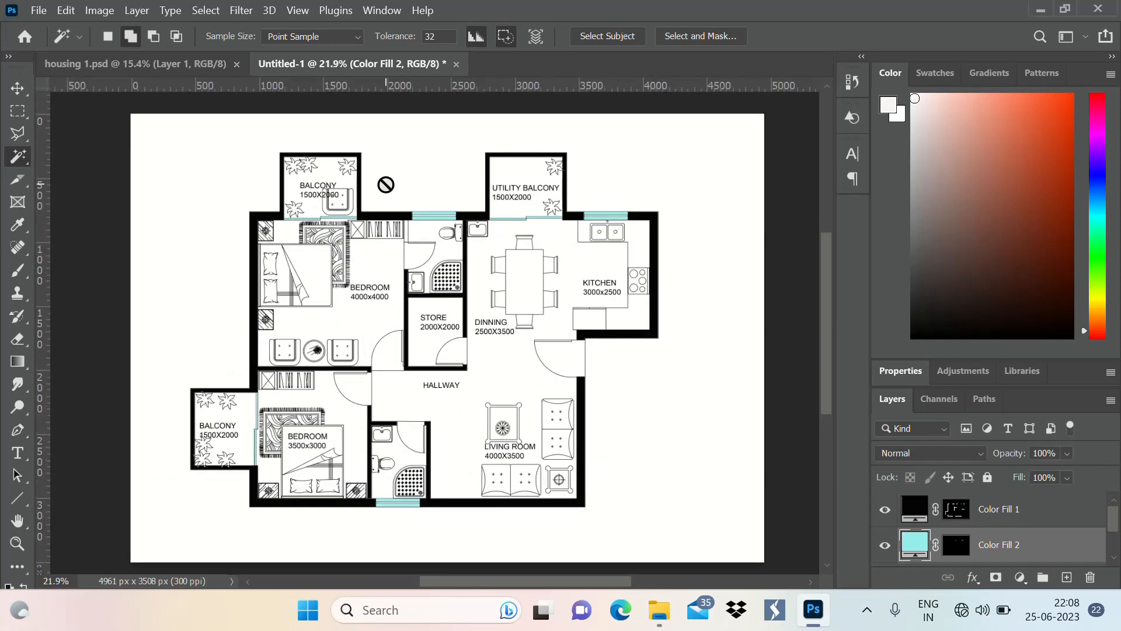
scroll(430, 321, "down", 2)
scroll(543, 428, "up", 2)
scroll(543, 428, "down", 2)
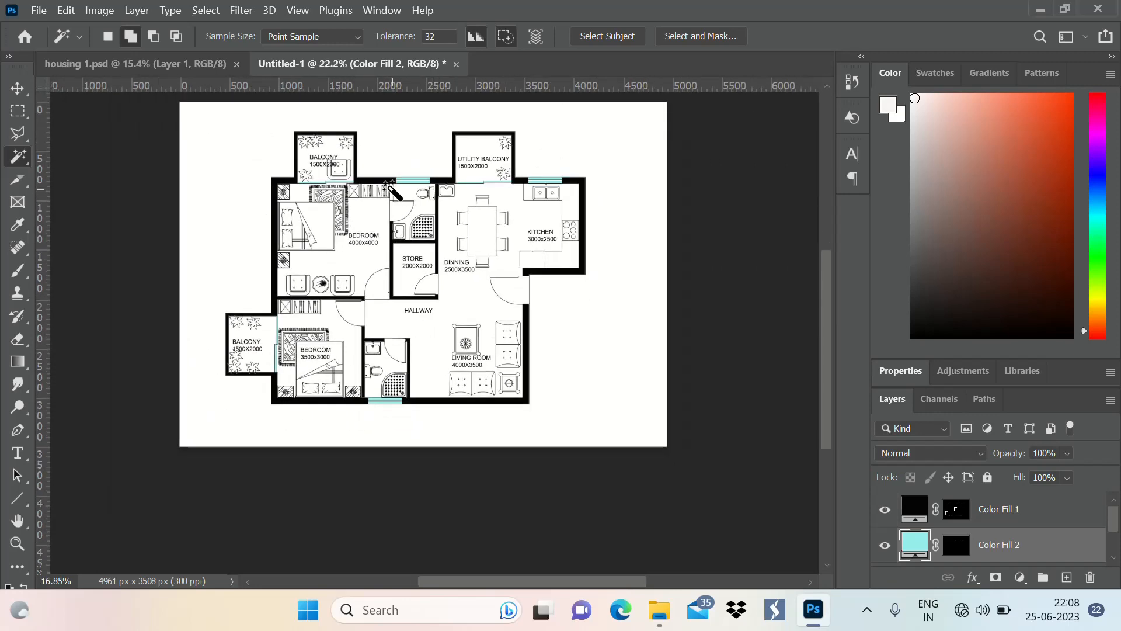
scroll(575, 409, "up", 2)
scroll(576, 409, "down", 2)
scroll(530, 370, "up", 3)
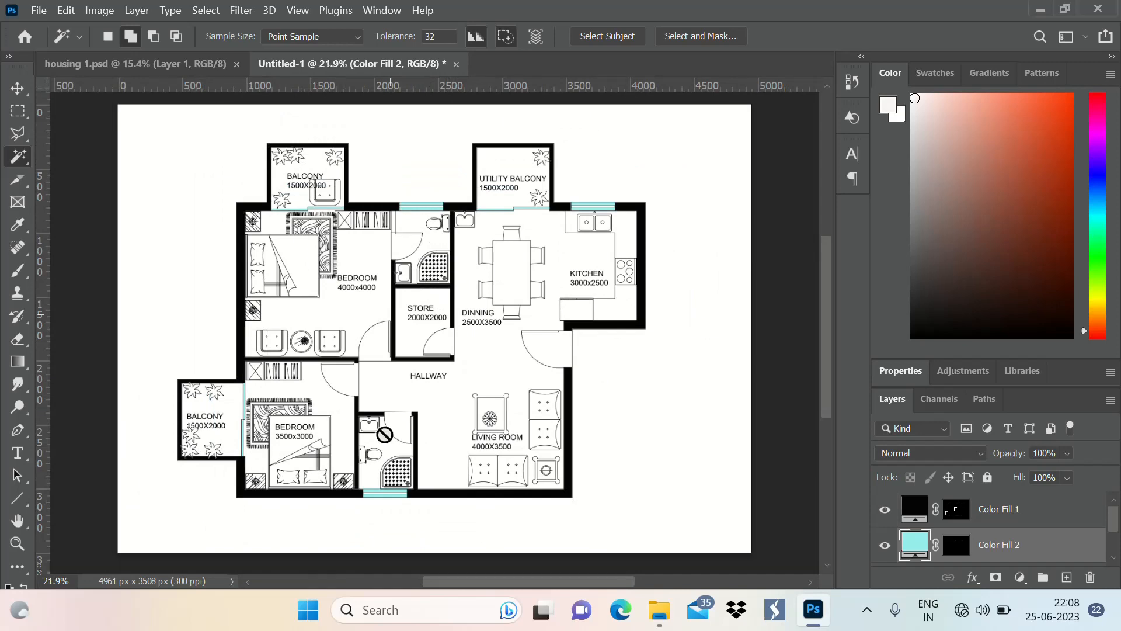
scroll(393, 368, "up", 3)
scroll(414, 282, "down", 3)
scroll(415, 296, "up", 2)
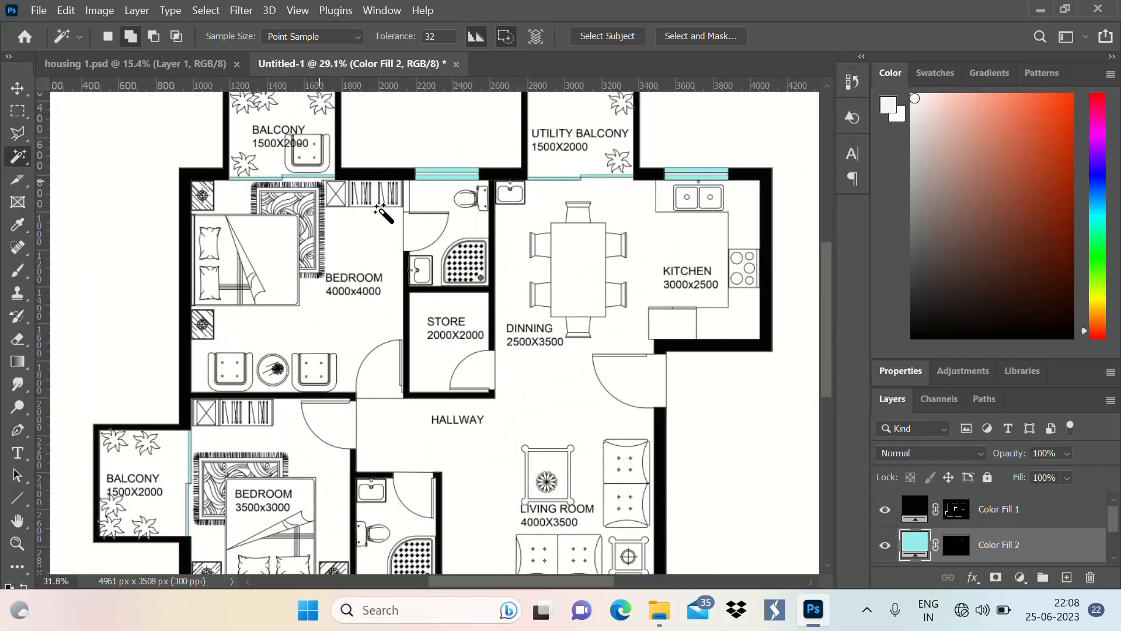
scroll(420, 303, "down", 2)
scroll(426, 312, "up", 1)
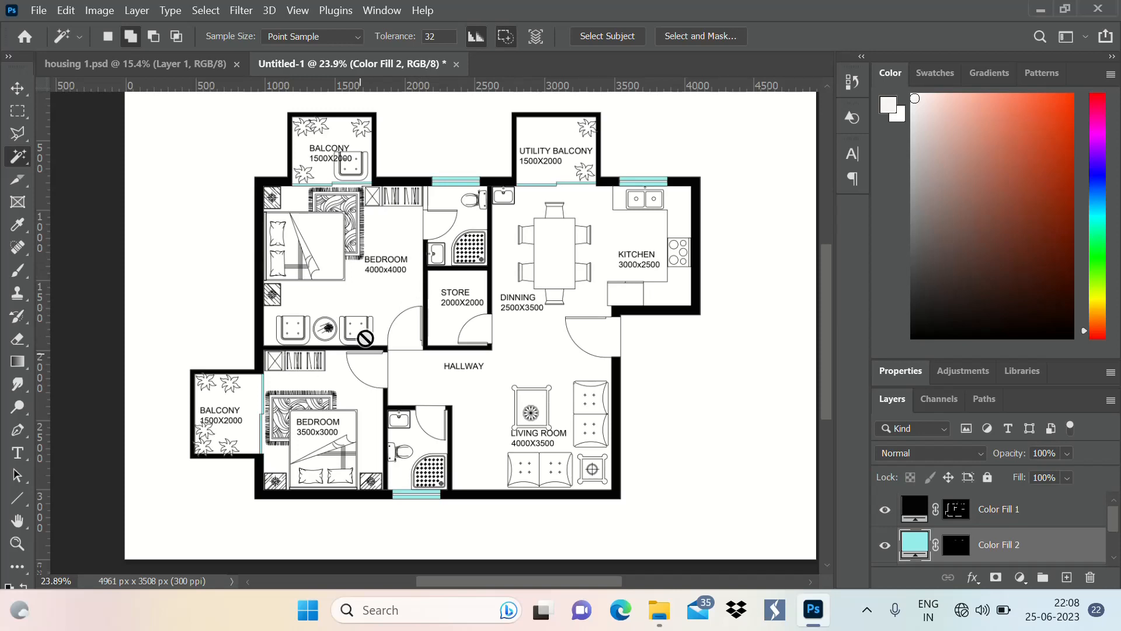
scroll(324, 309, "down", 1)
scroll(346, 322, "up", 3)
scroll(304, 216, "down", 1)
scroll(346, 308, "up", 2)
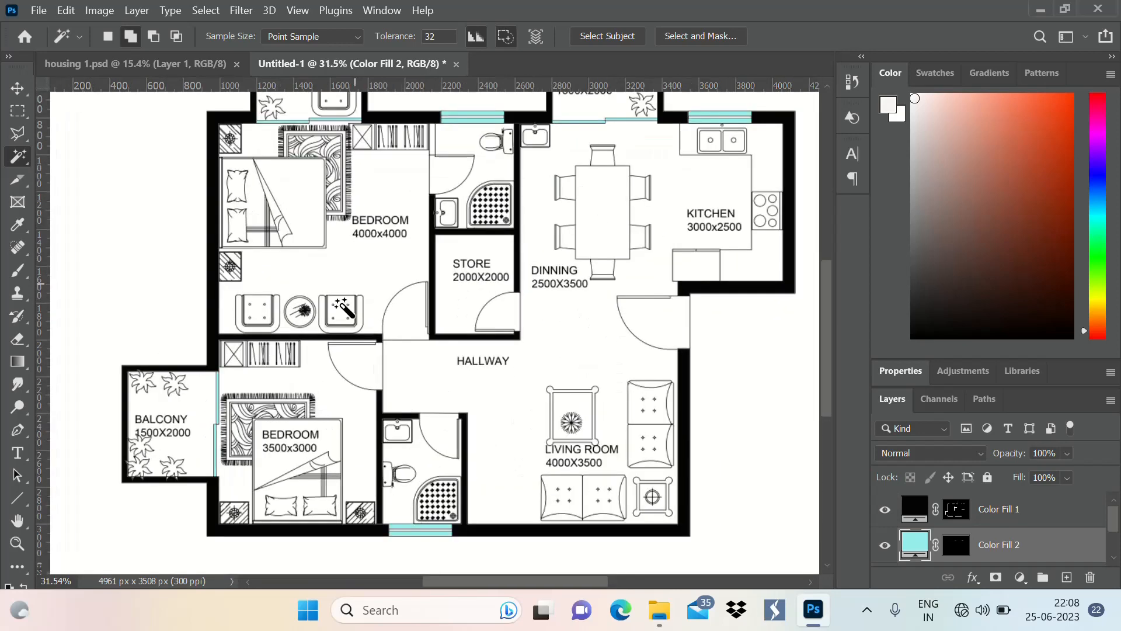
scroll(360, 439, "down", 4)
Make a rectangular marquee selection around the 4000x4000 bedroom on Layer 1
left_click(18, 111)
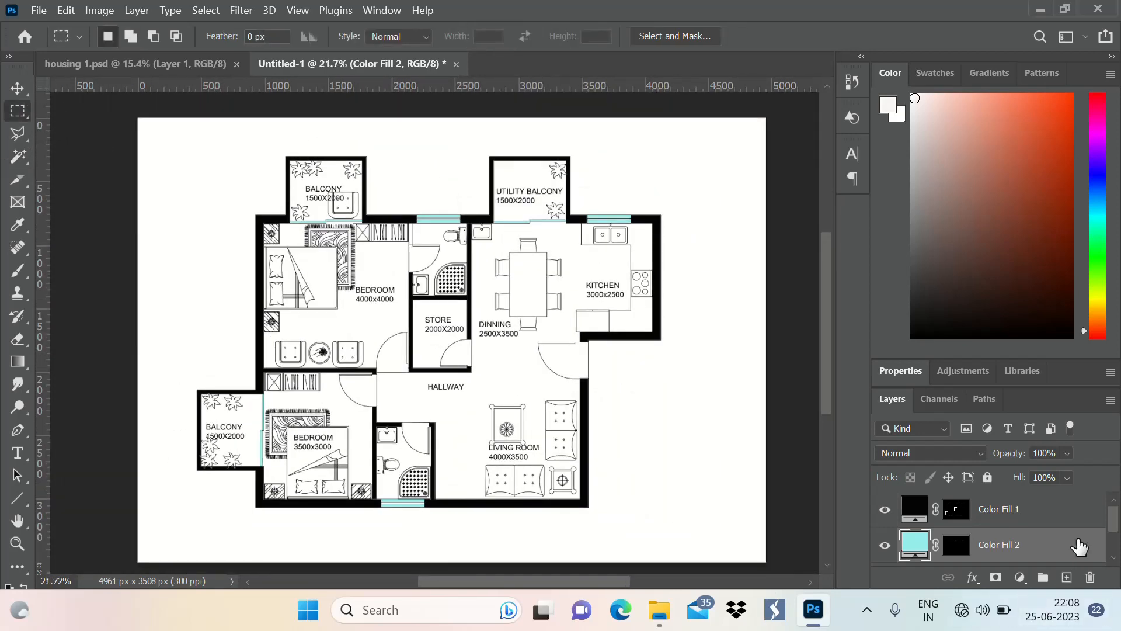
scroll(1029, 538, "down", 1)
left_click(993, 534)
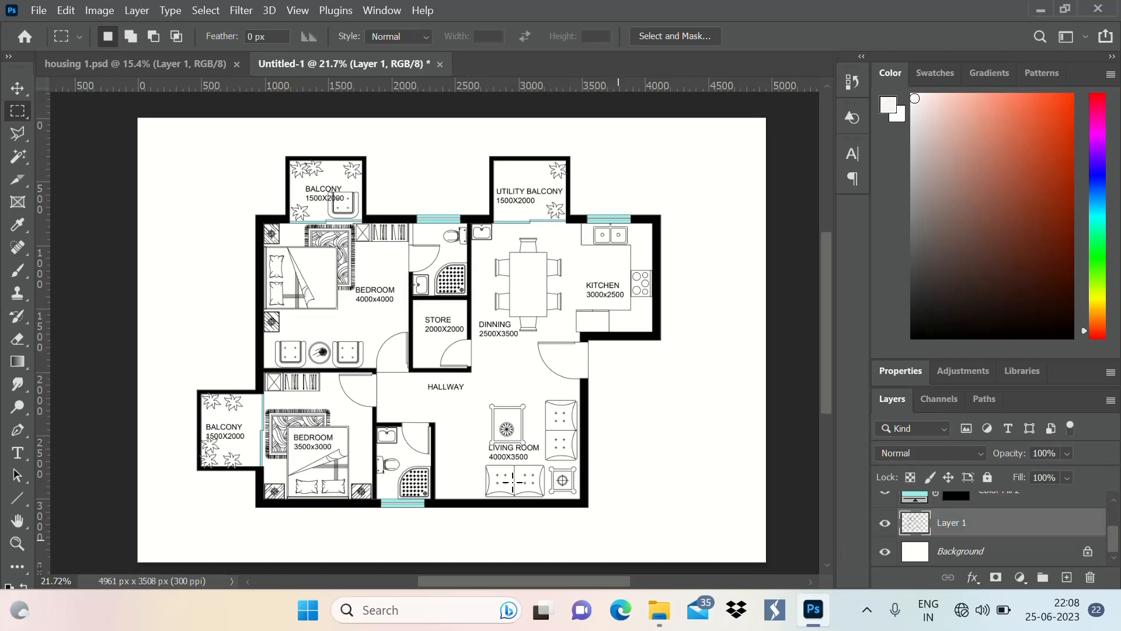
scroll(417, 383, "up", 4)
scroll(280, 124, "up", 2)
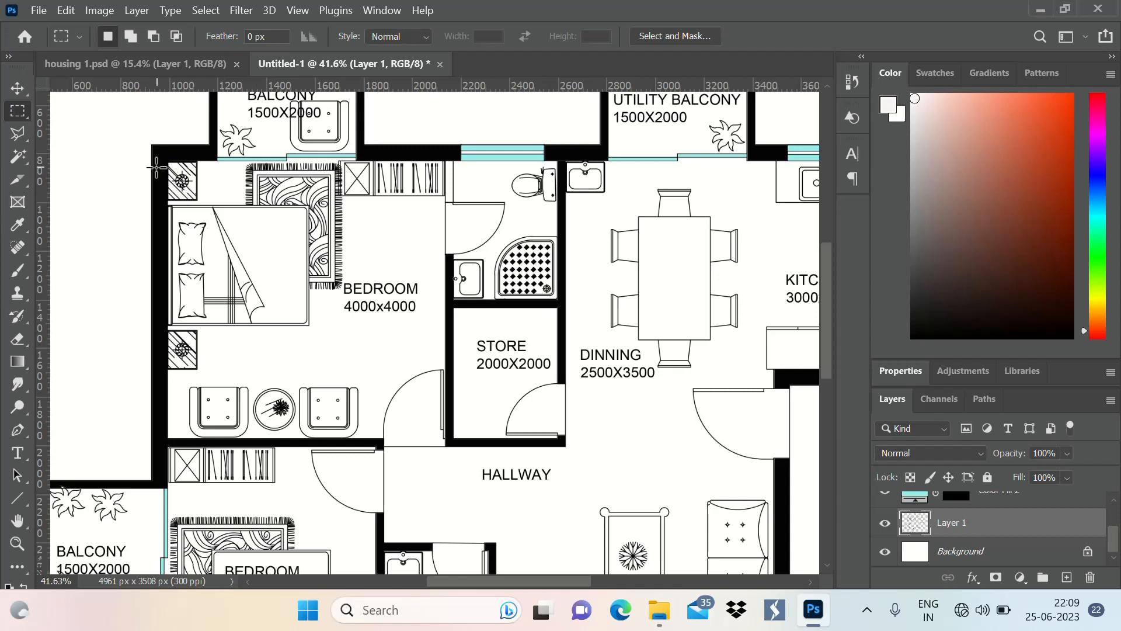
left_click_drag(167, 163, 449, 445)
scroll(368, 202, "down", 5)
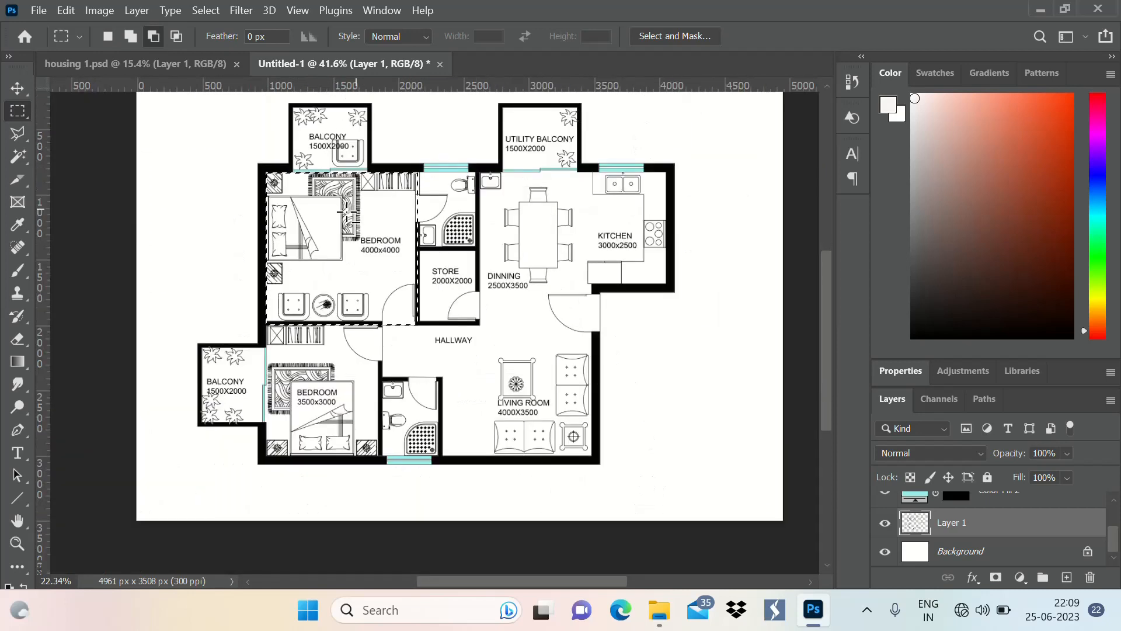
Add the 3500x3000 bedroom's rectangular floor area to the marquee selection
scroll(335, 294, "up", 3)
scroll(334, 294, "up", 2)
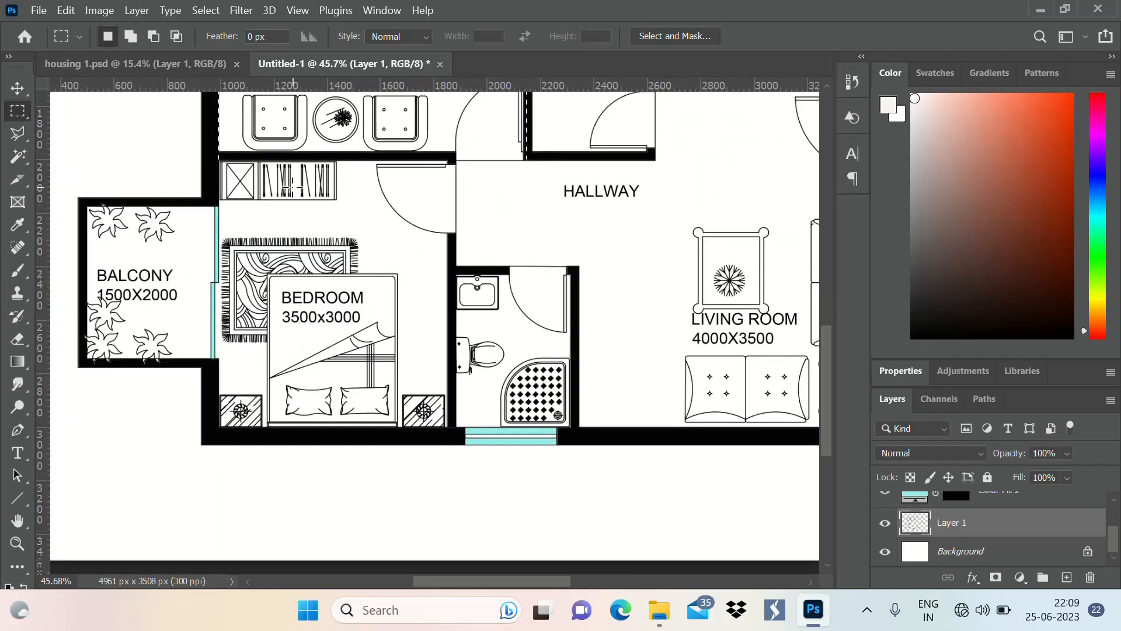
key("shift")
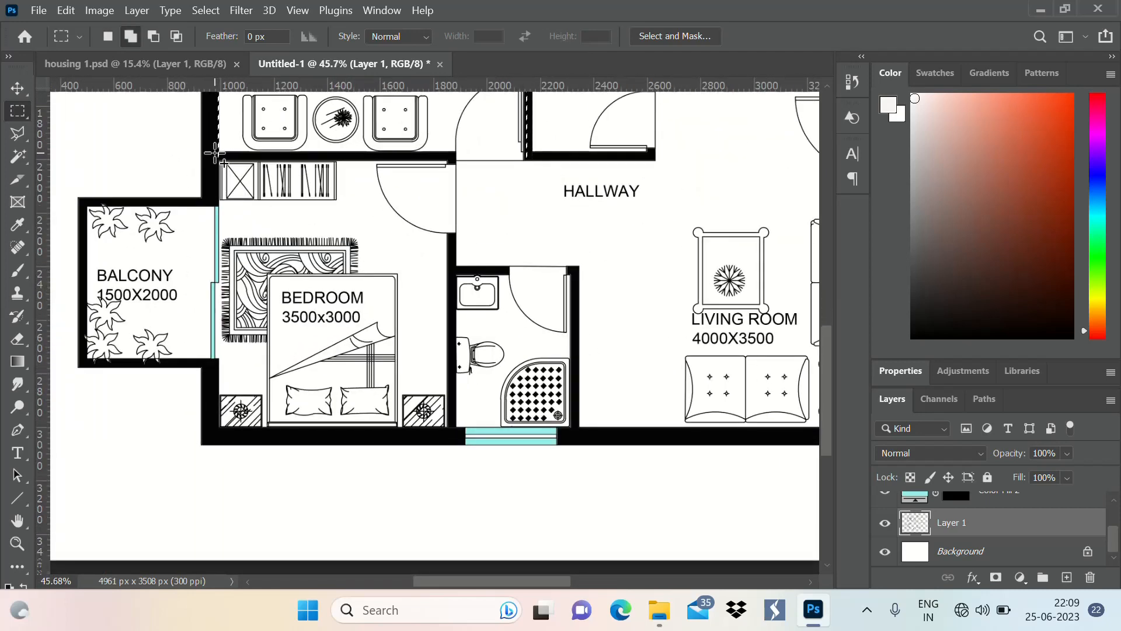
left_click_drag(227, 170, 455, 435)
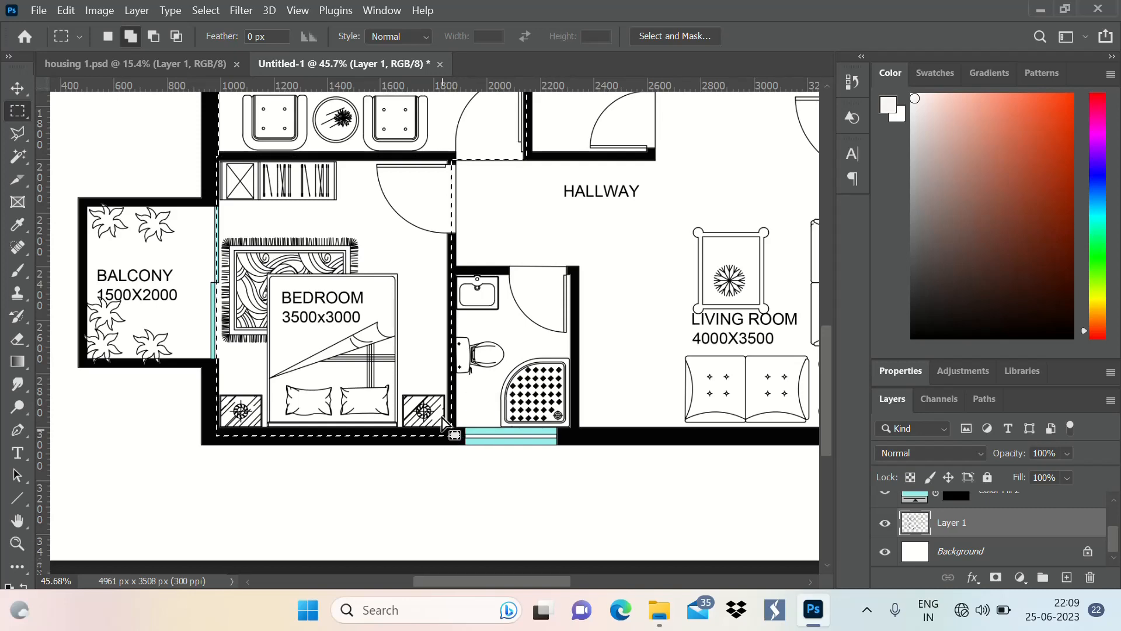
scroll(365, 312, "down", 2)
Extend the selection across the 3500x3000 bedroom's door opening to the hallway edge
scroll(375, 245, "up", 8)
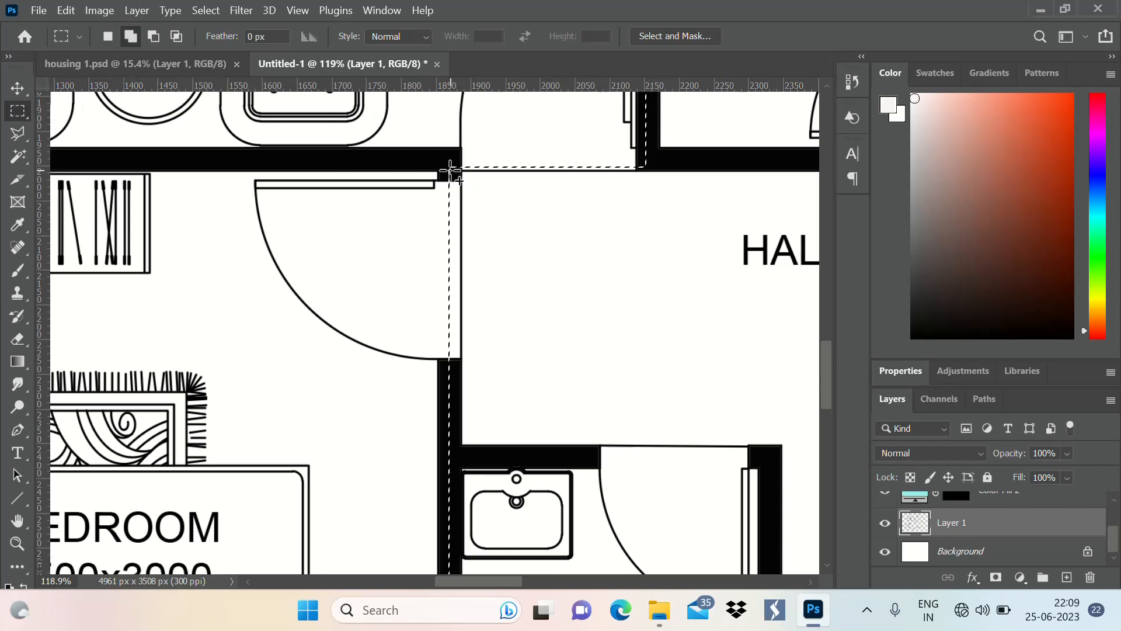
left_click_drag(450, 169, 461, 362)
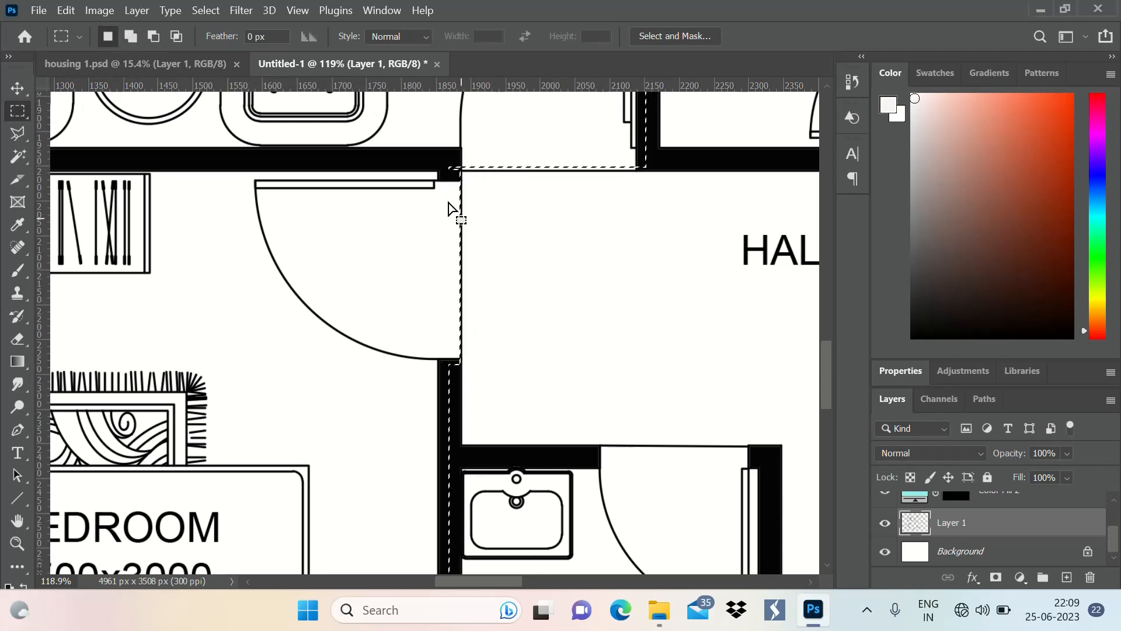
scroll(416, 233, "down", 10)
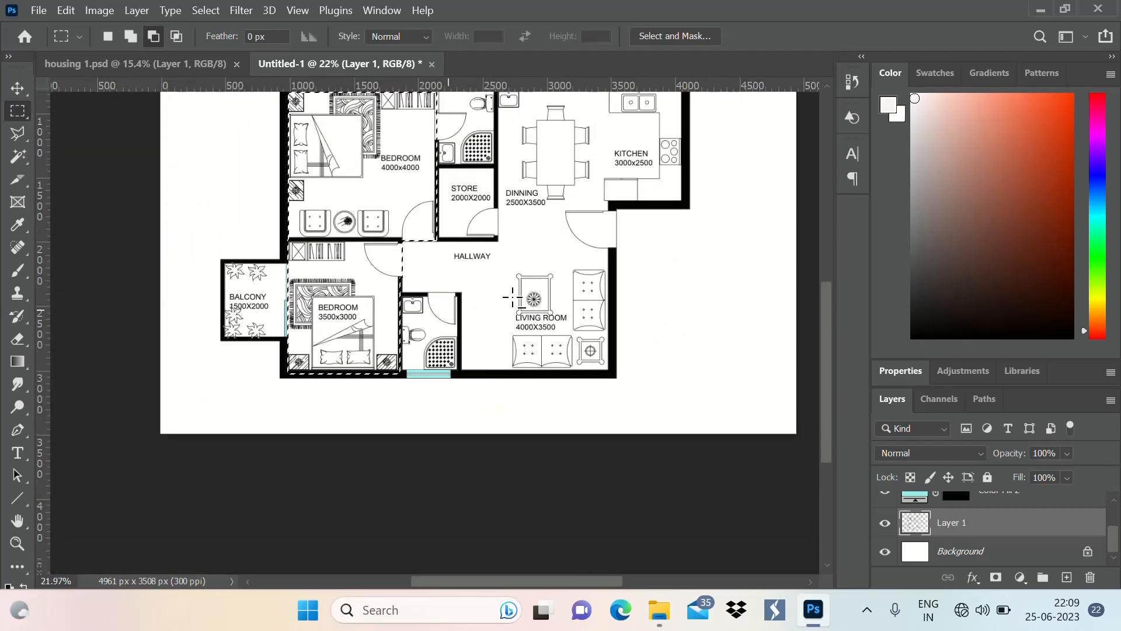
scroll(512, 297, "down", 3)
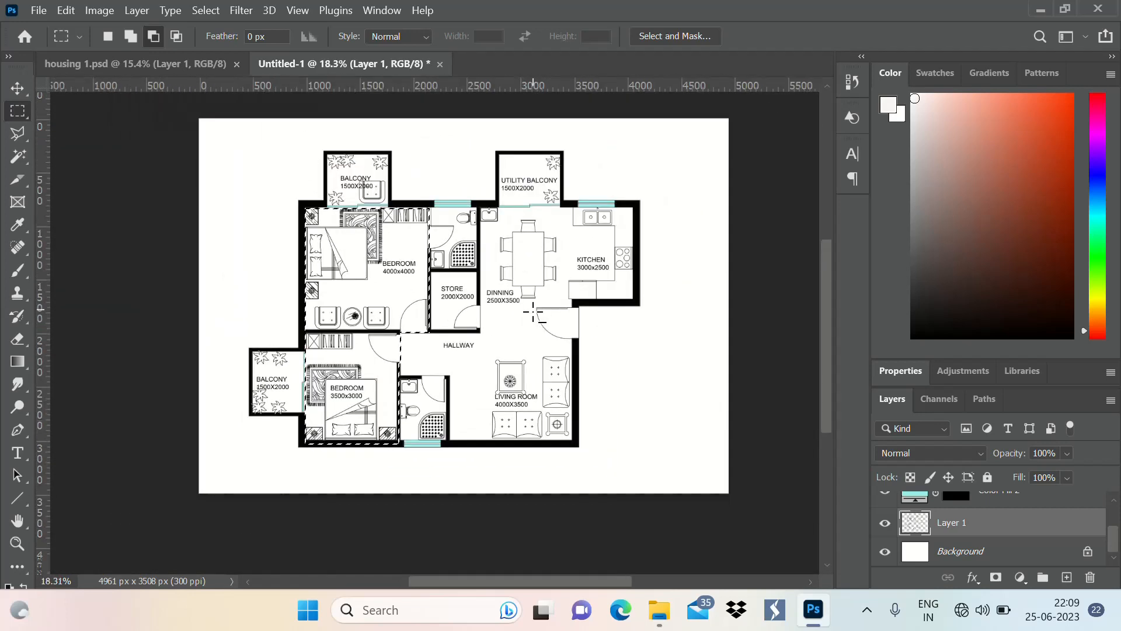
scroll(533, 314, "up", 3)
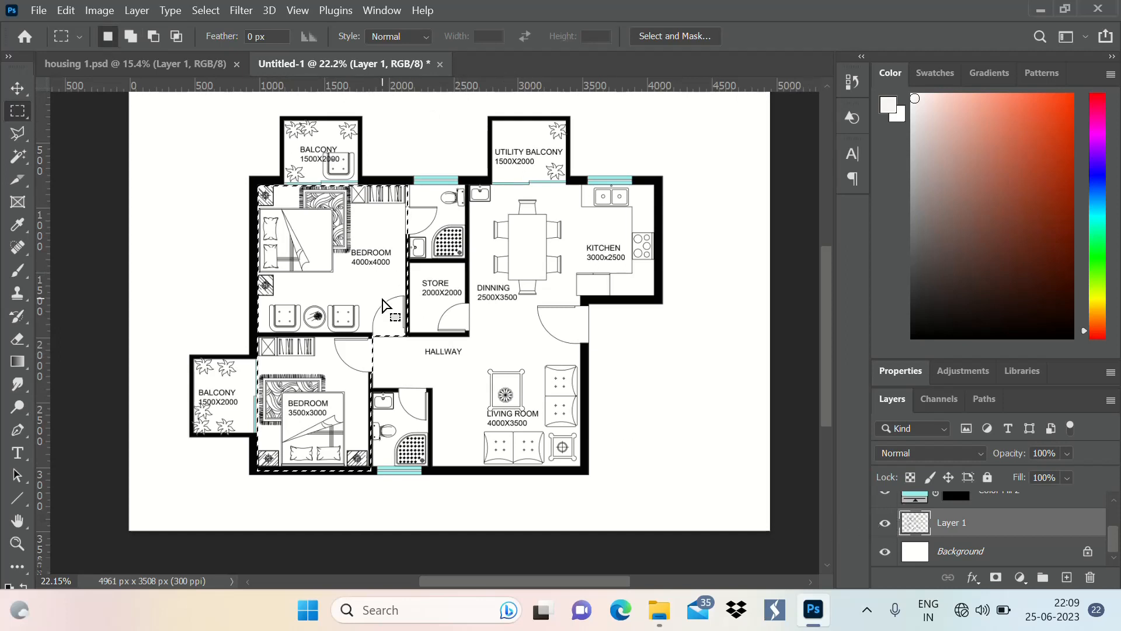
left_click(1019, 583)
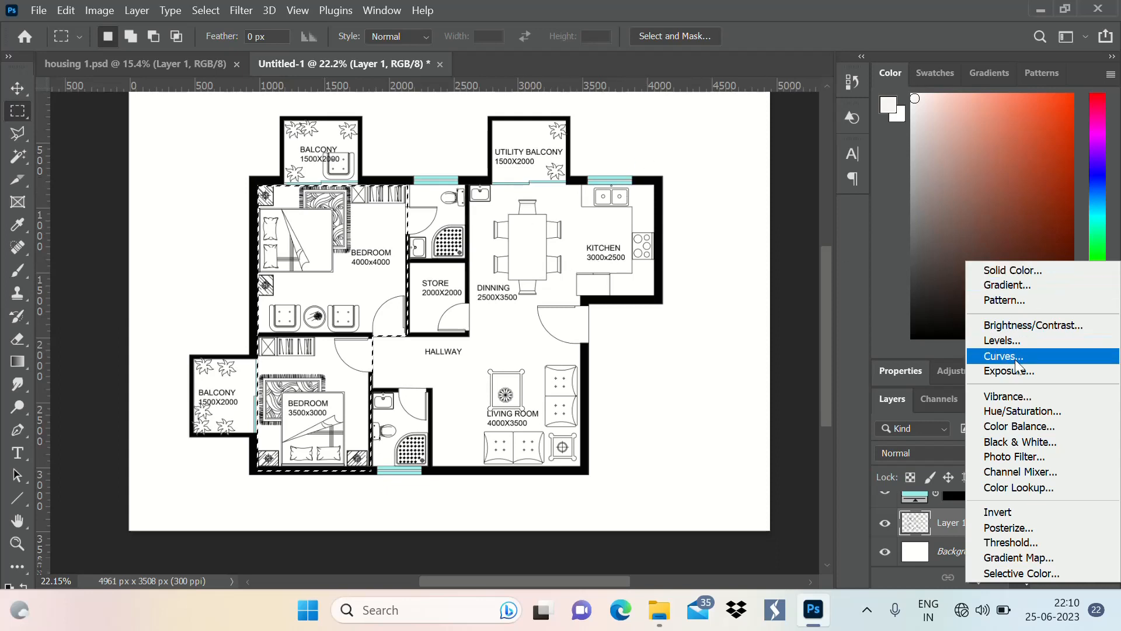
left_click(1042, 299)
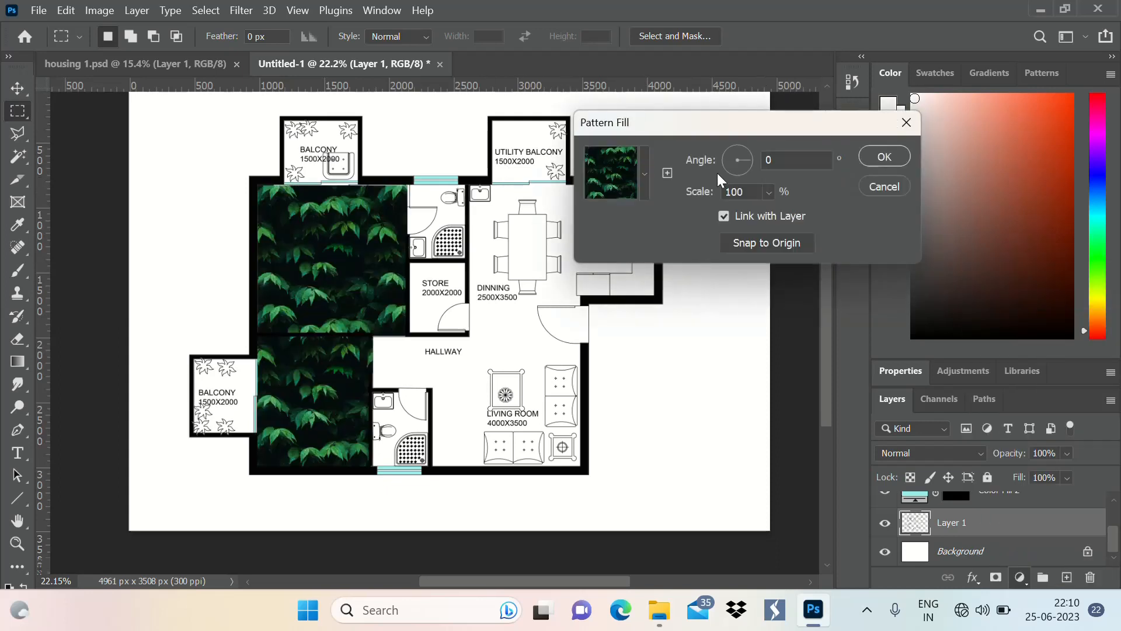
left_click(641, 175)
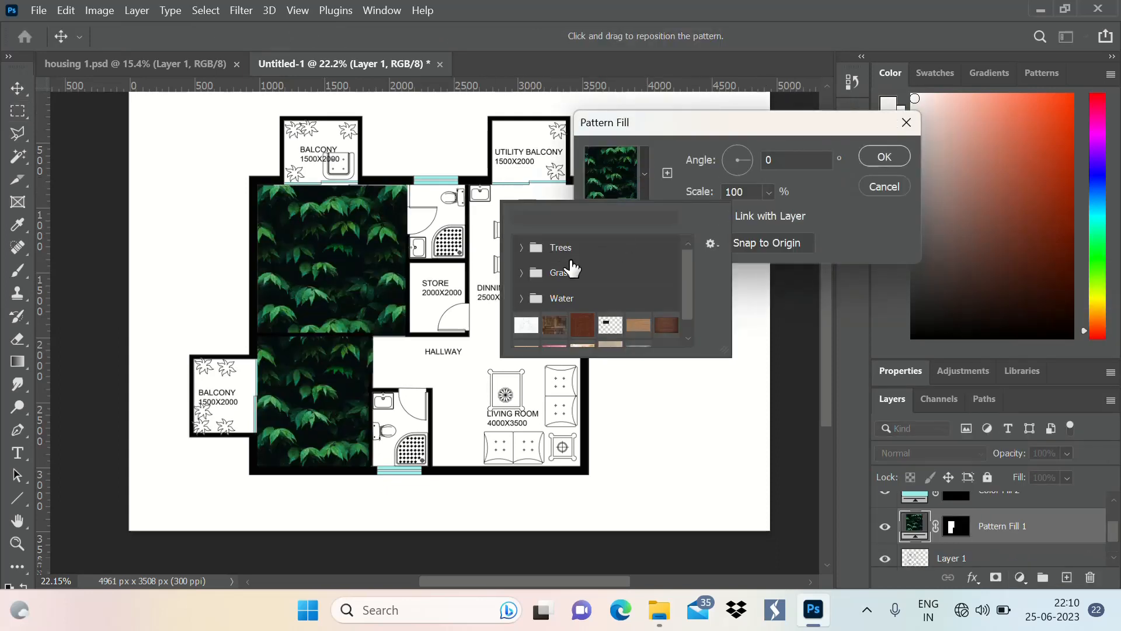
left_click(521, 250)
scroll(575, 293, "down", 1)
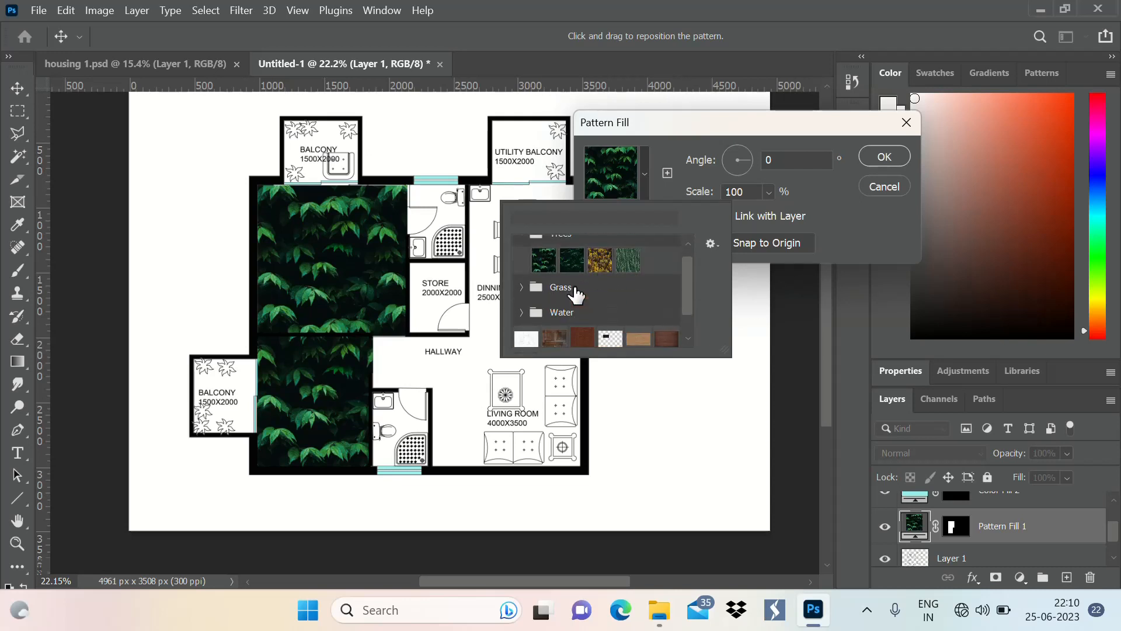
left_click(523, 289)
scroll(602, 286, "down", 1)
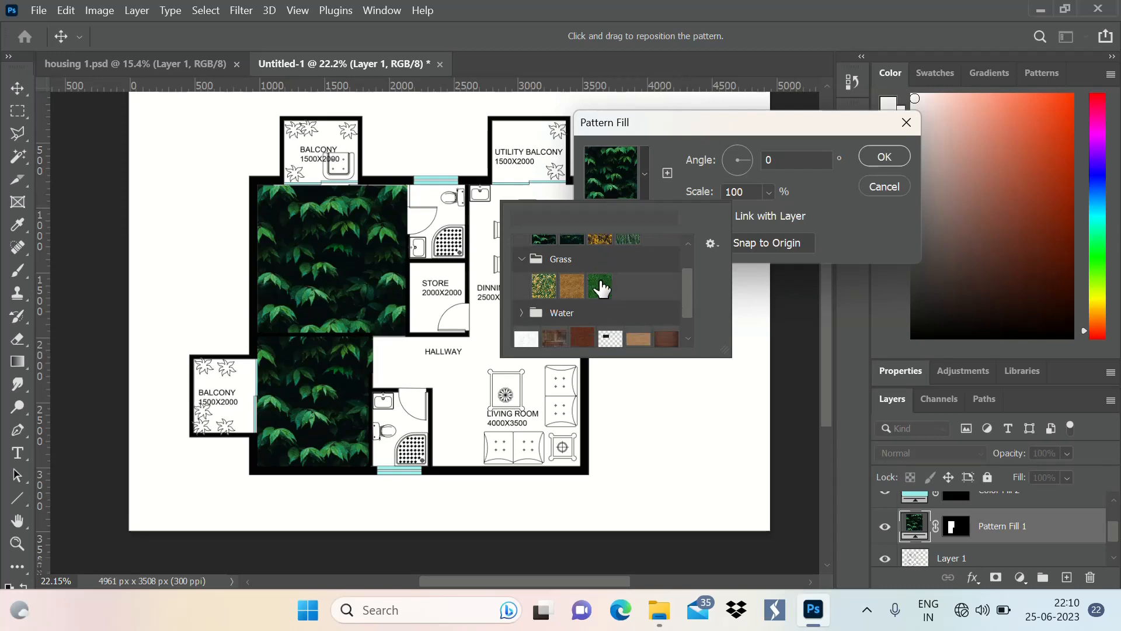
scroll(639, 282, "up", 1)
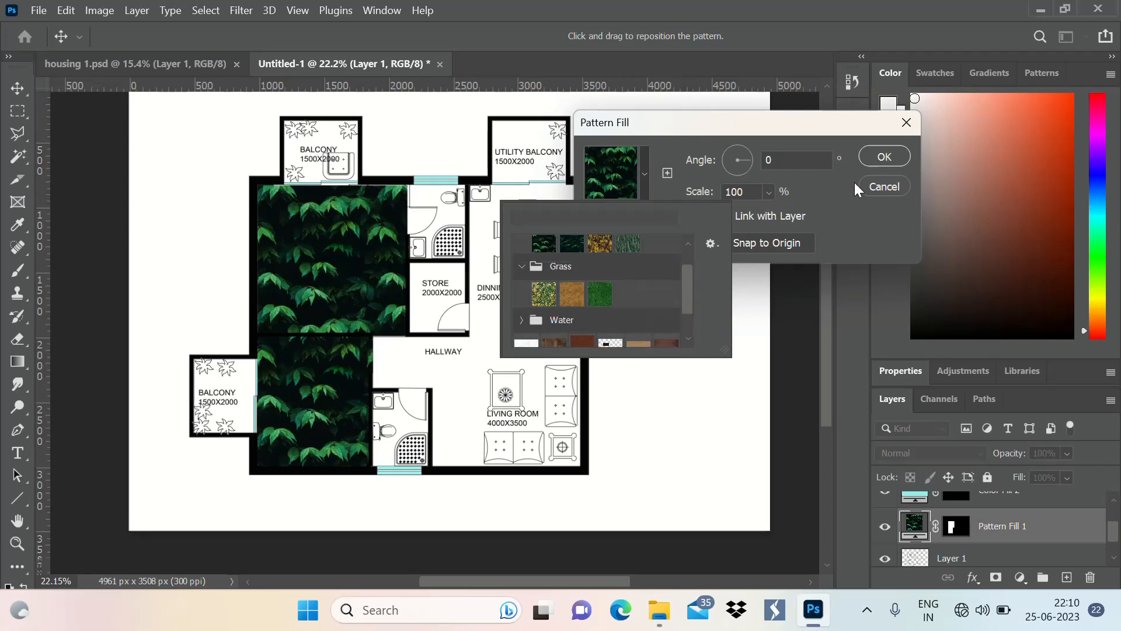
left_click(883, 158)
left_click(883, 157)
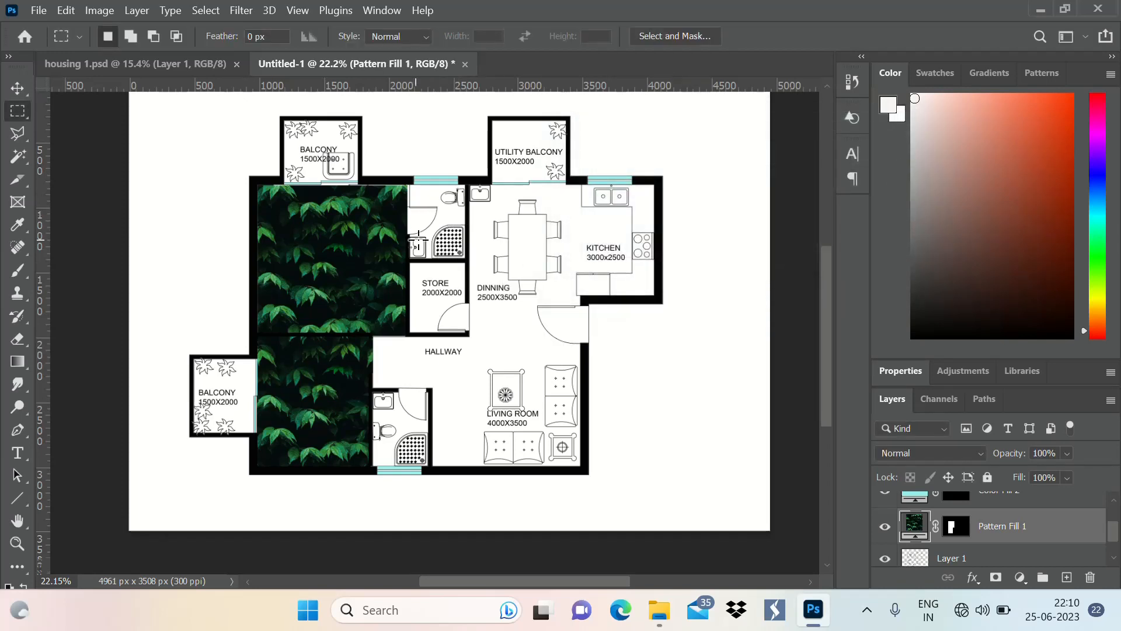
Open the concrete tex image from the photoshop lib folder in Adobe Photoshop 2021
left_click(39, 10)
left_click(82, 213)
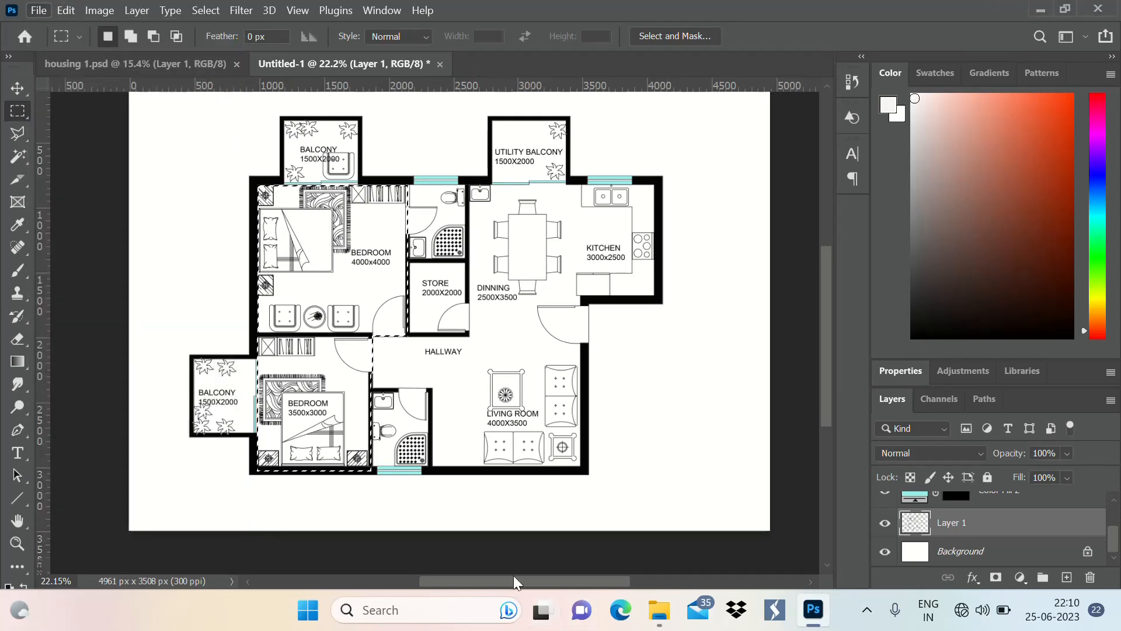
left_click(659, 611)
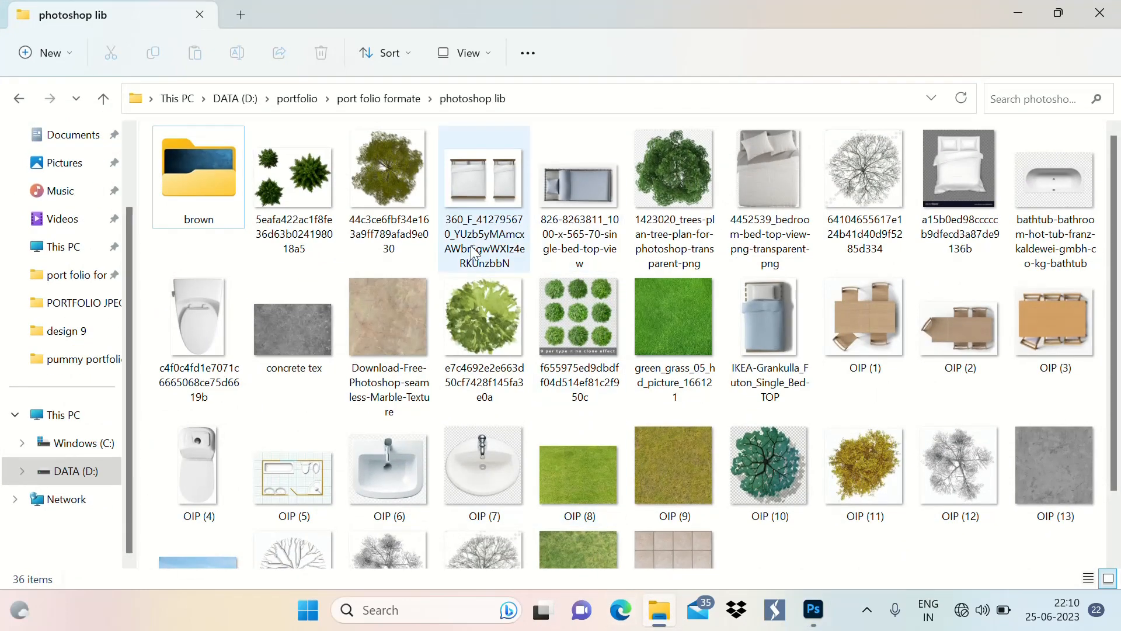
scroll(441, 216, "down", 2)
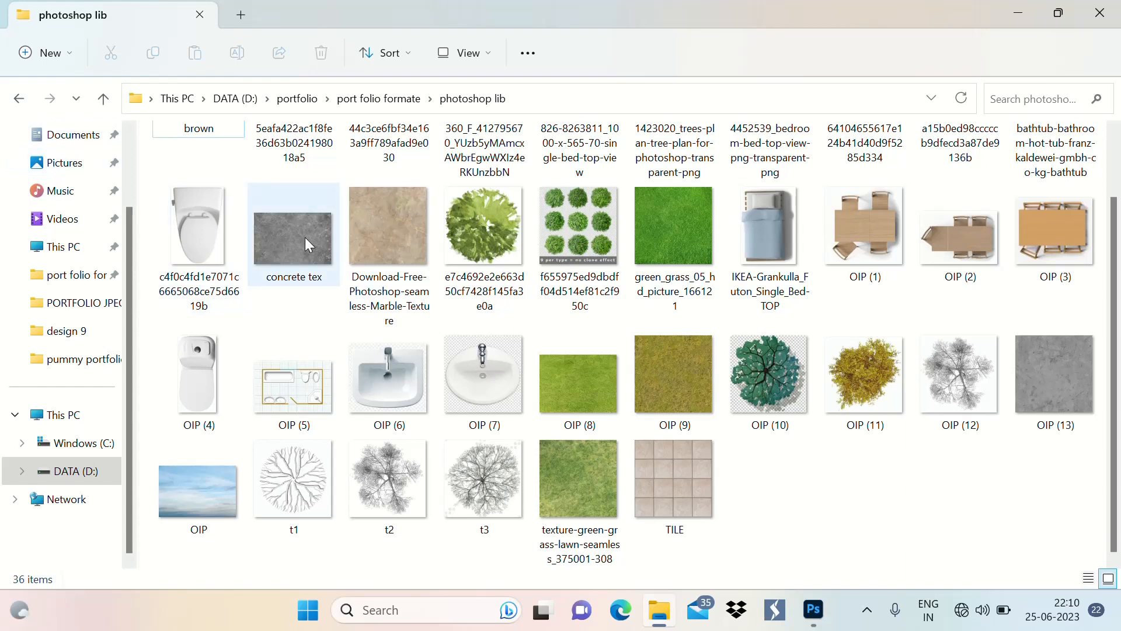
left_click(286, 232)
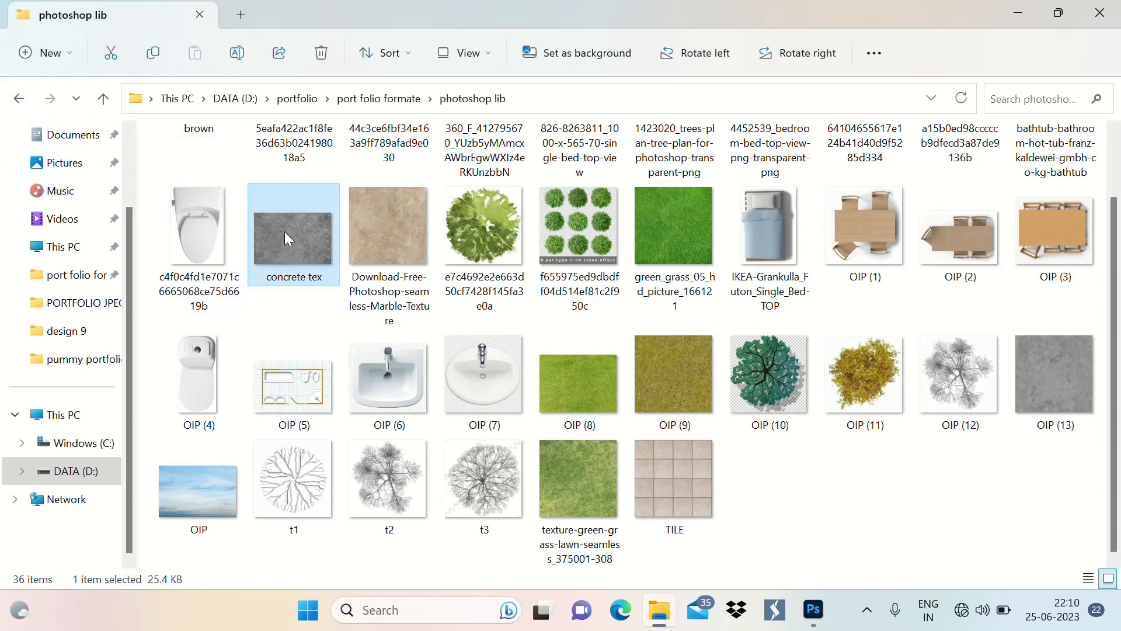
right_click(285, 231)
mouse_move(381, 242)
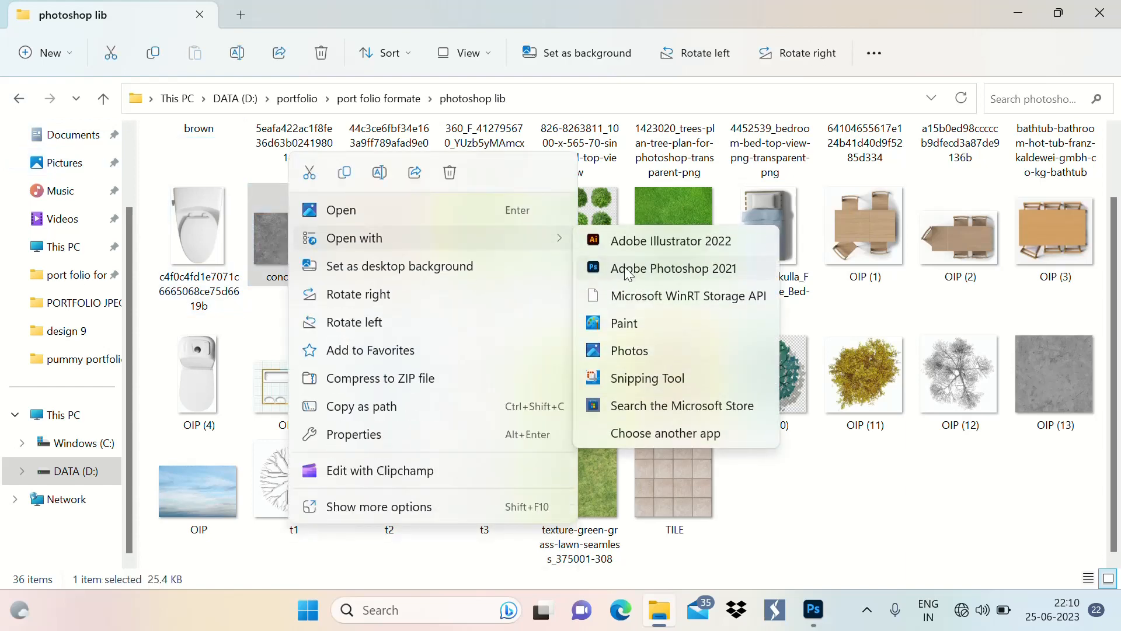
left_click(614, 270)
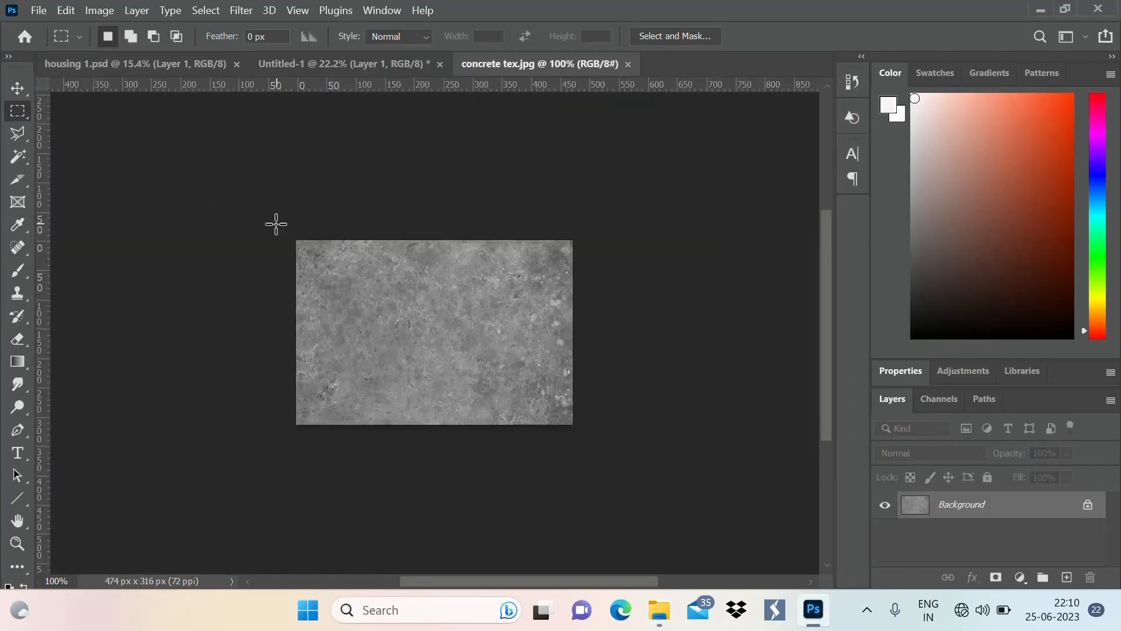
Select the whole concrete texture, define it as a pattern named concrete tex.jpg, and close the image
left_click_drag(276, 224, 627, 454)
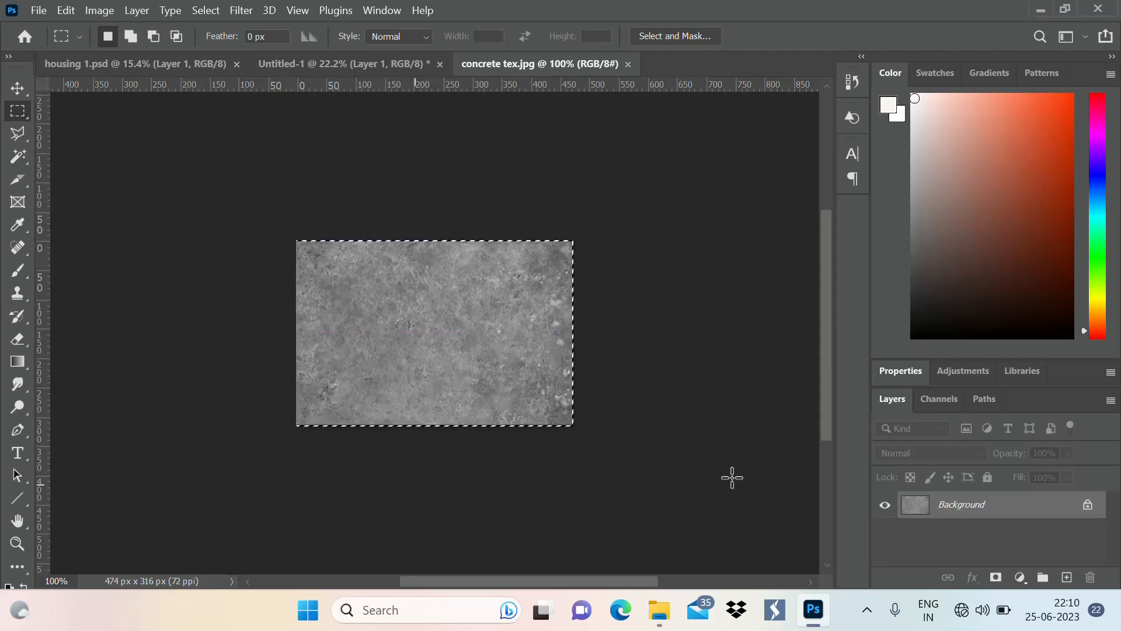
left_click(65, 12)
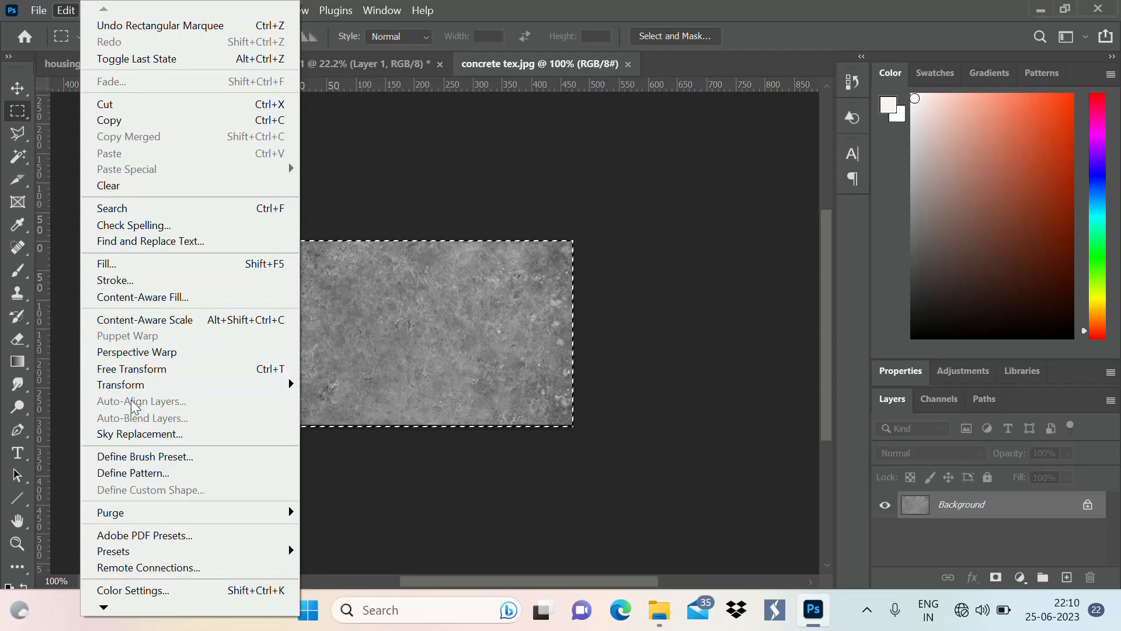
left_click(138, 476)
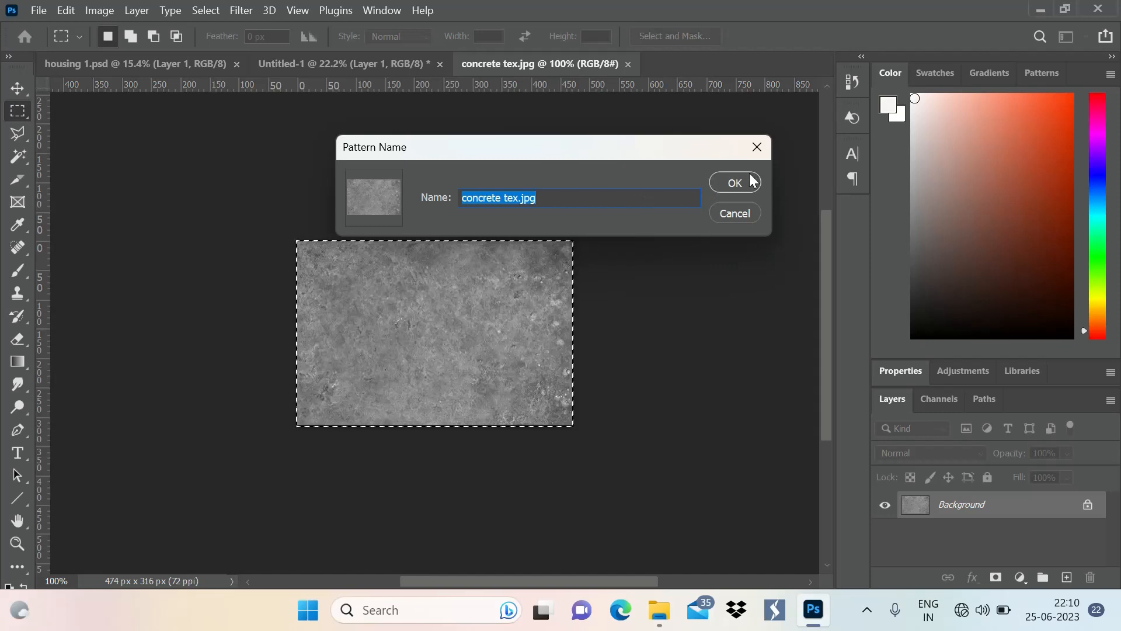
left_click(734, 181)
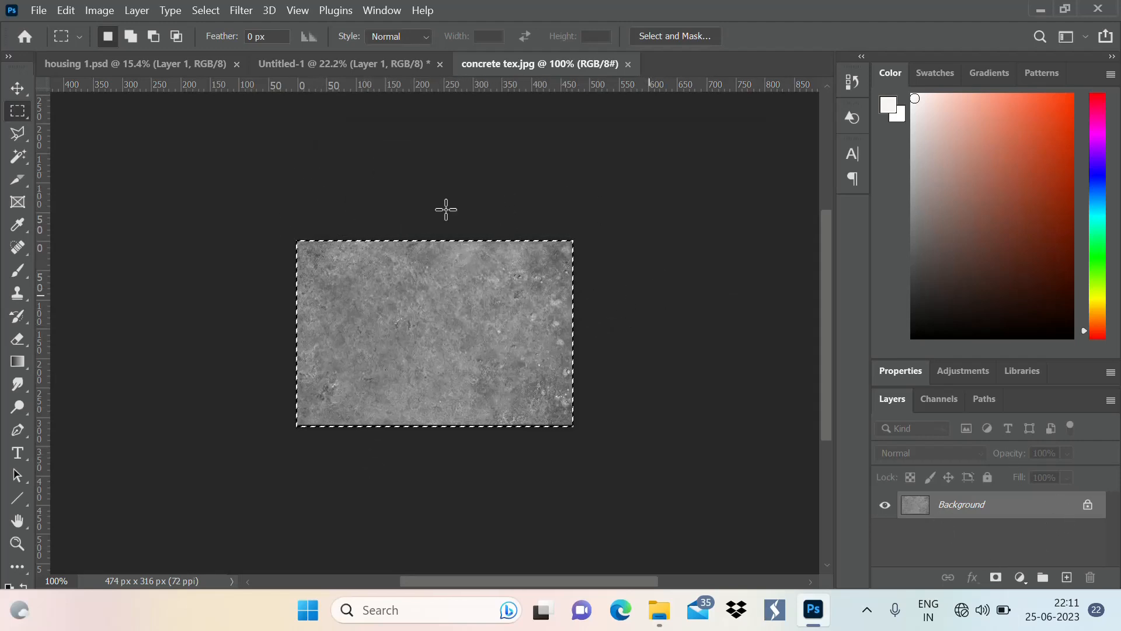
left_click(628, 65)
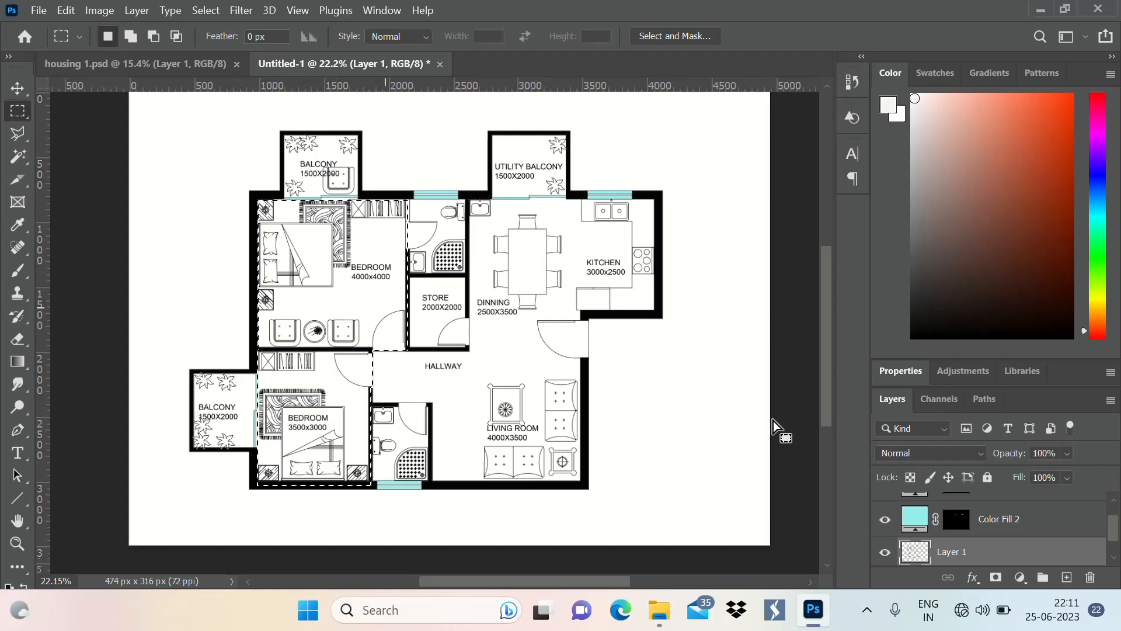
left_click(1020, 577)
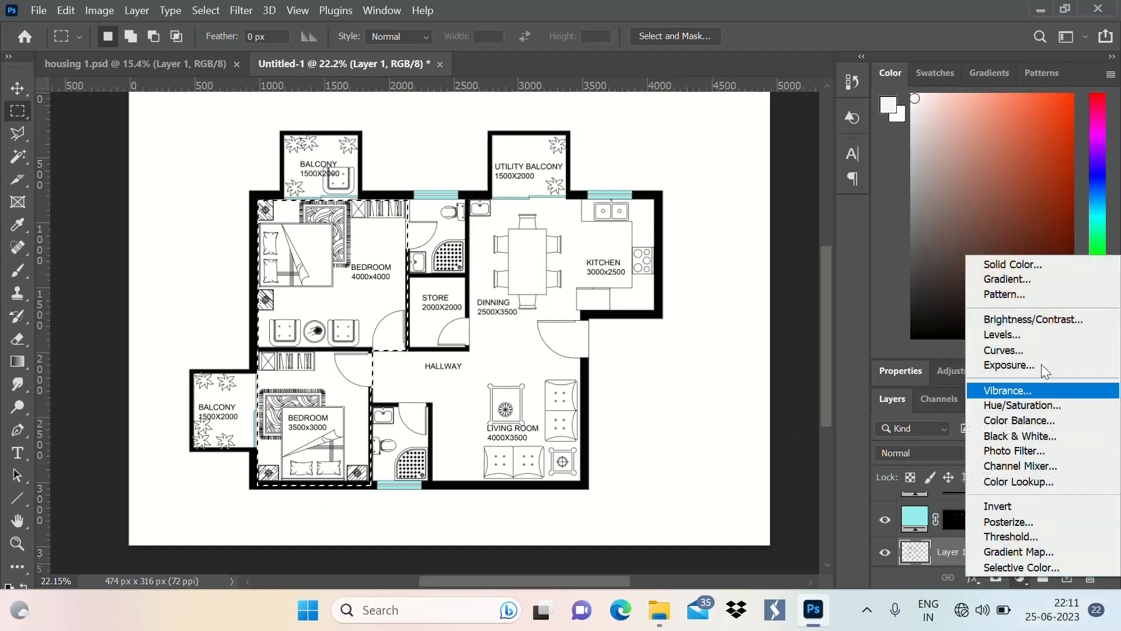
left_click(1013, 264)
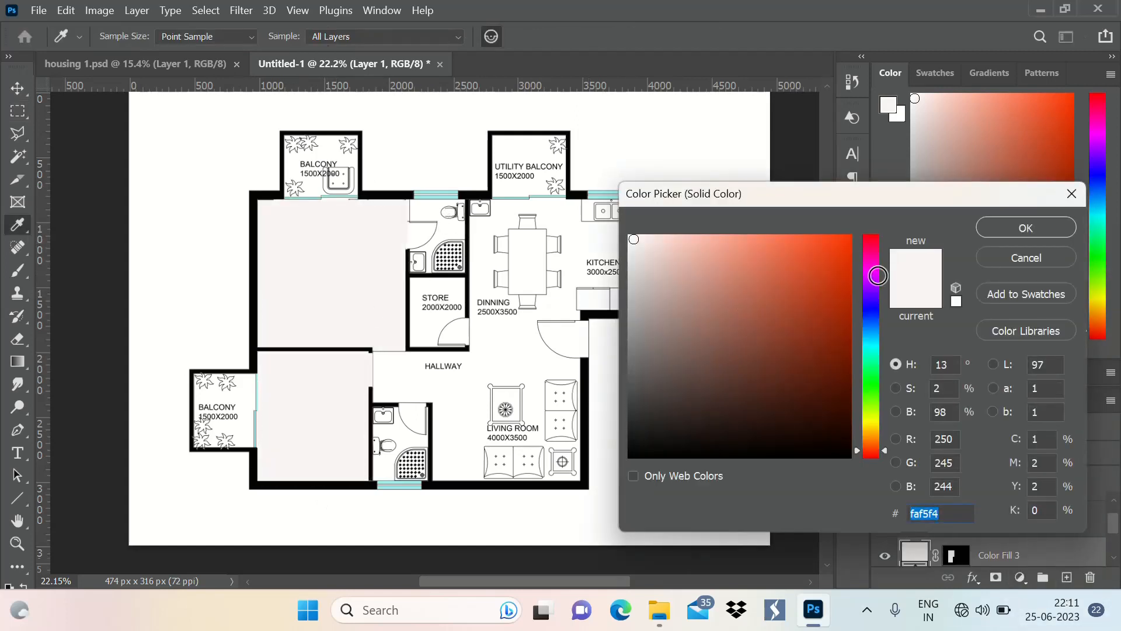
left_click(1037, 264)
left_click(1020, 577)
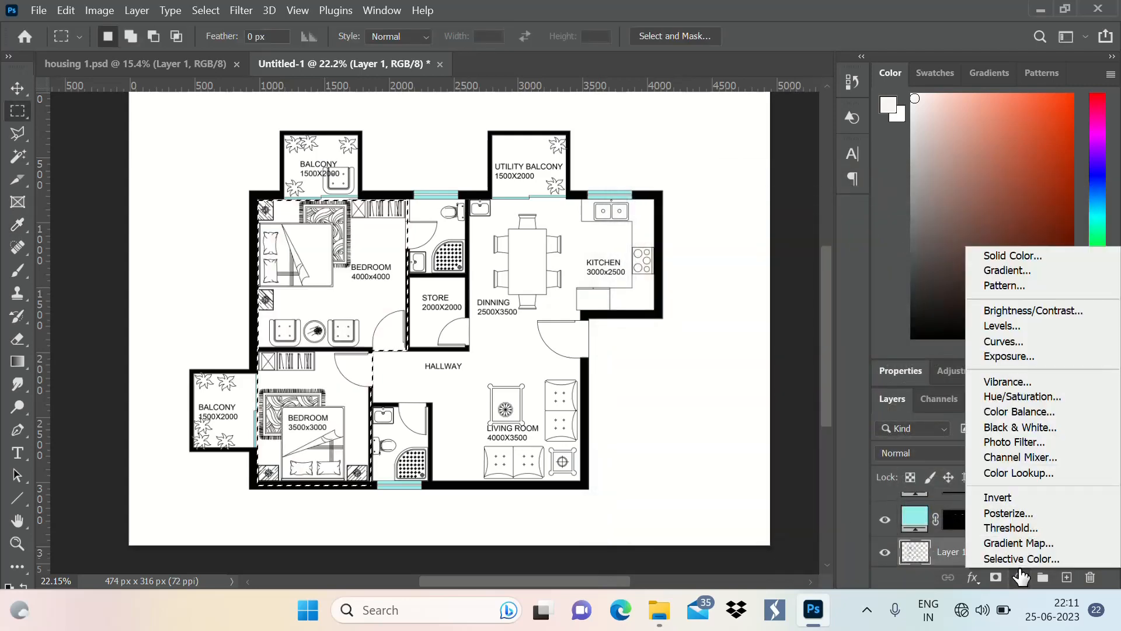
left_click(1023, 286)
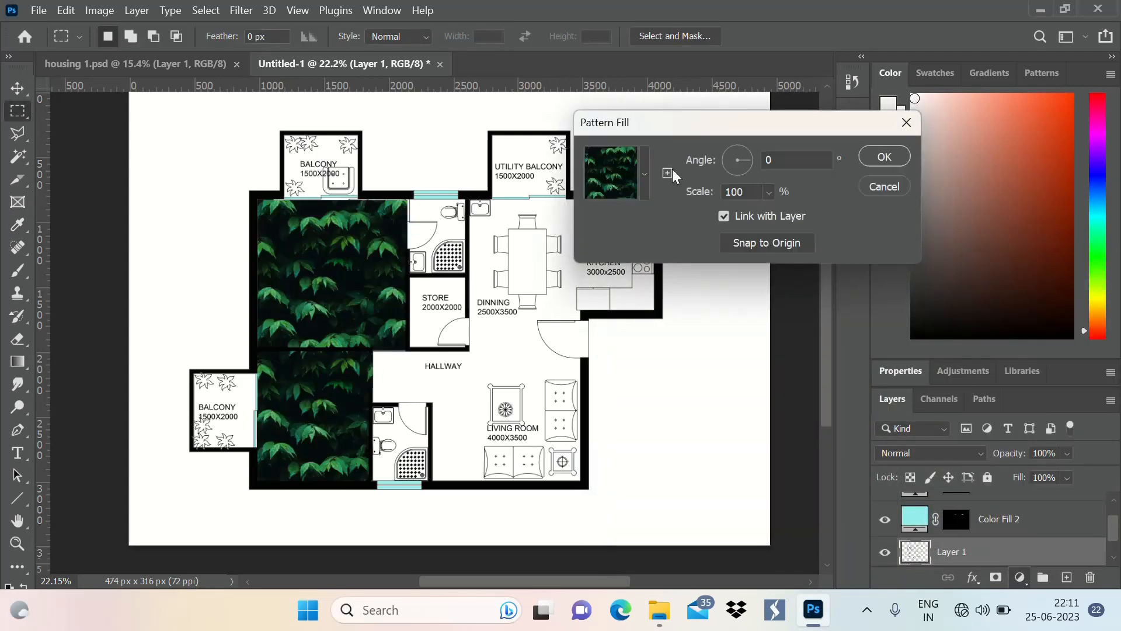
left_click(643, 175)
scroll(621, 301, "down", 2)
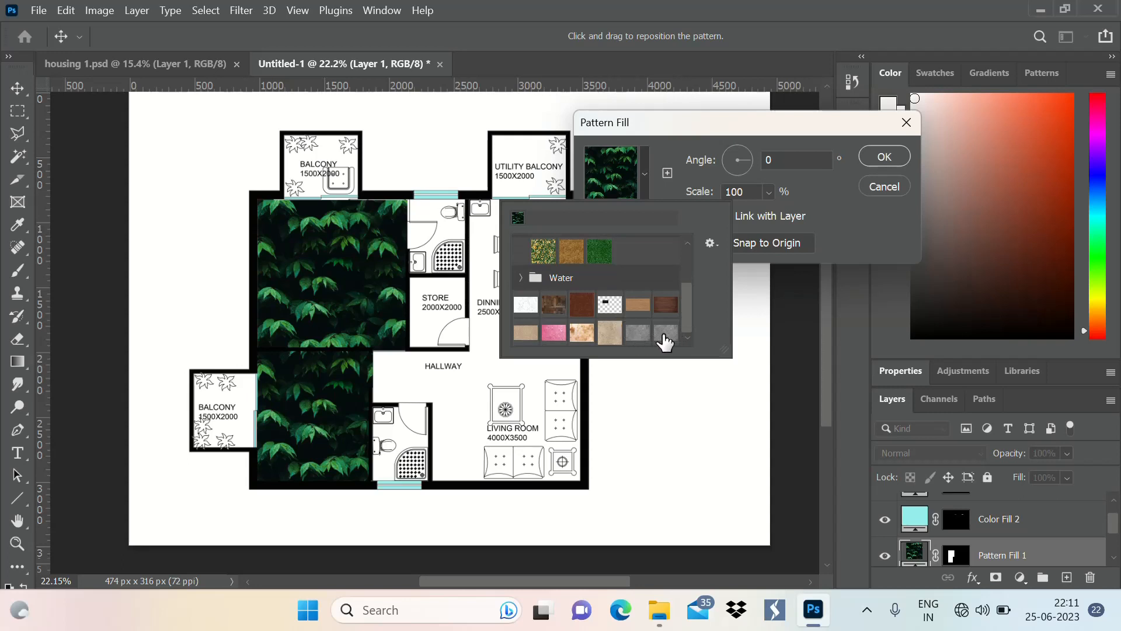
left_click(637, 333)
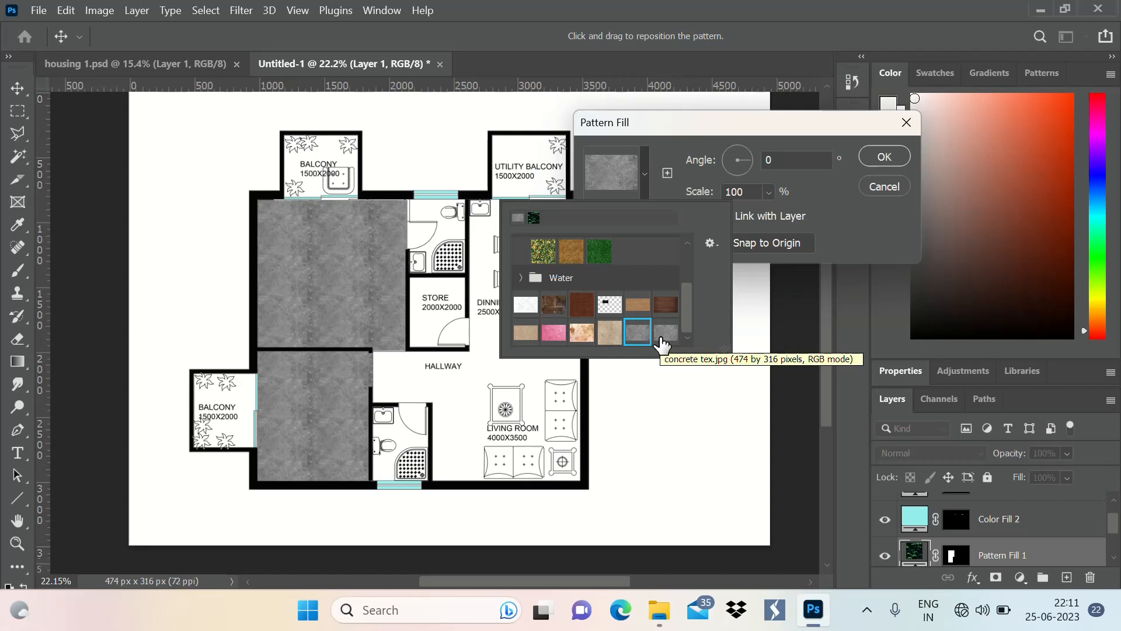
scroll(646, 341, "up", 2)
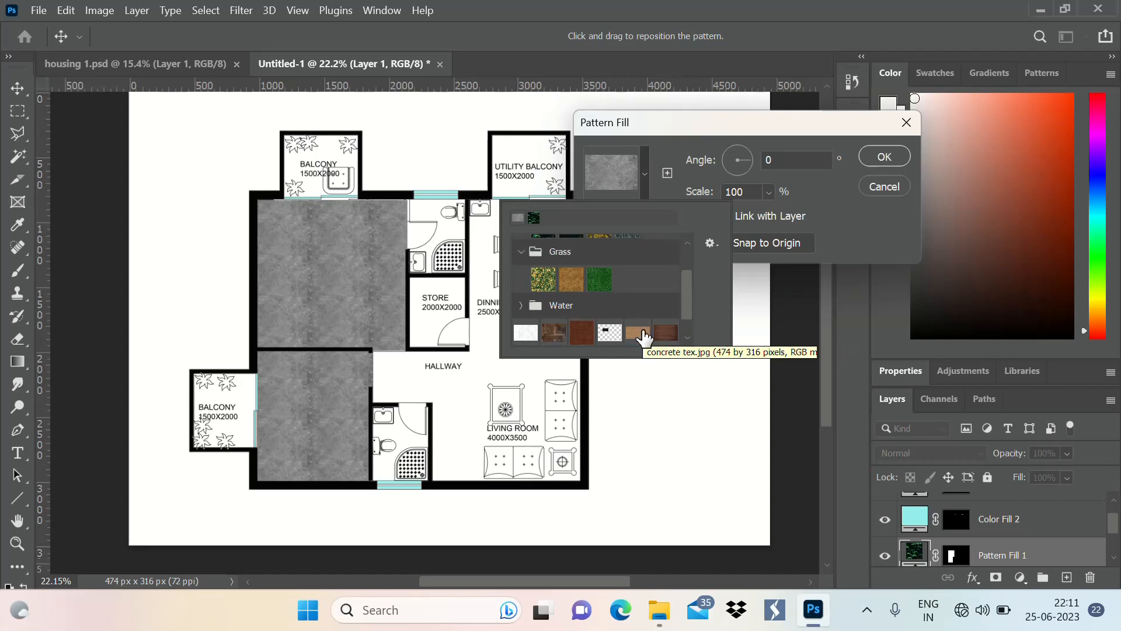
scroll(643, 340, "down", 2)
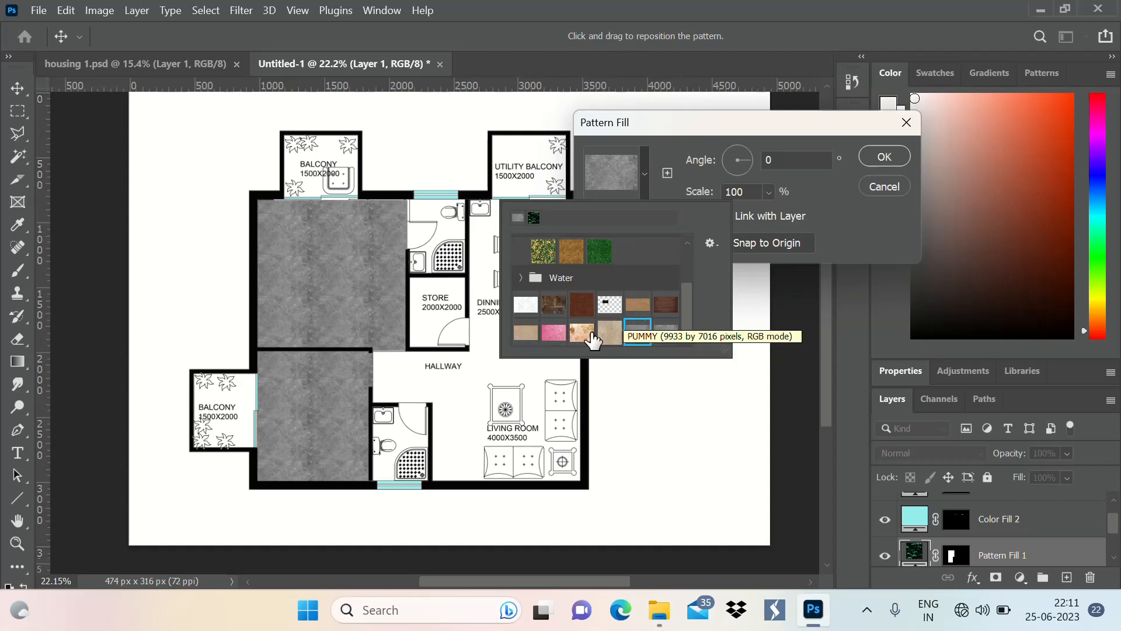
left_click(581, 333)
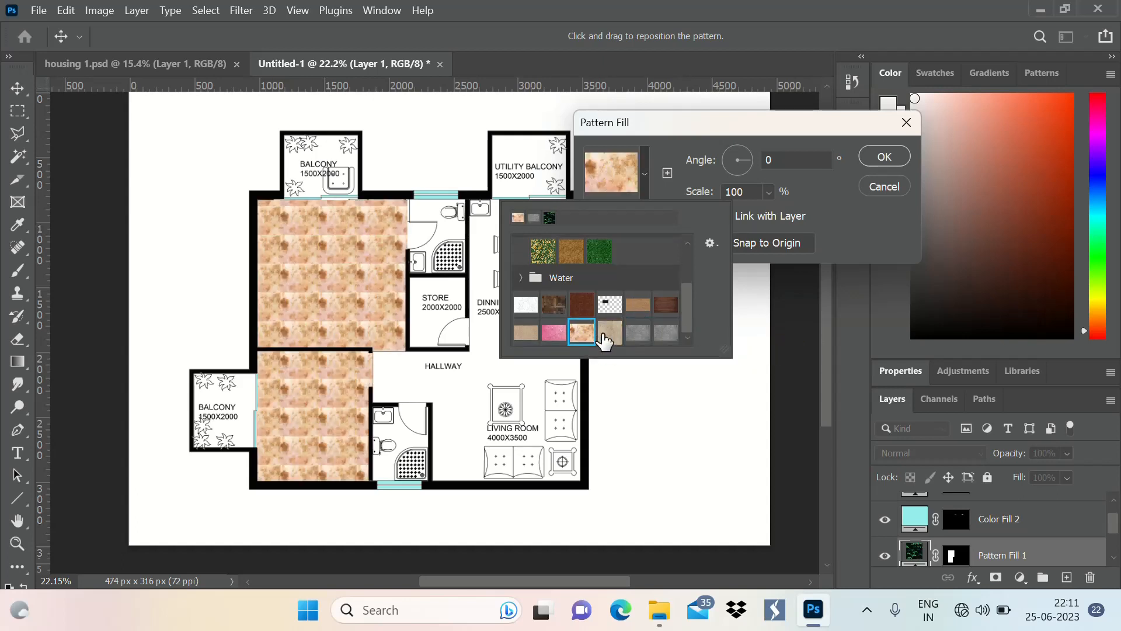
left_click(606, 337)
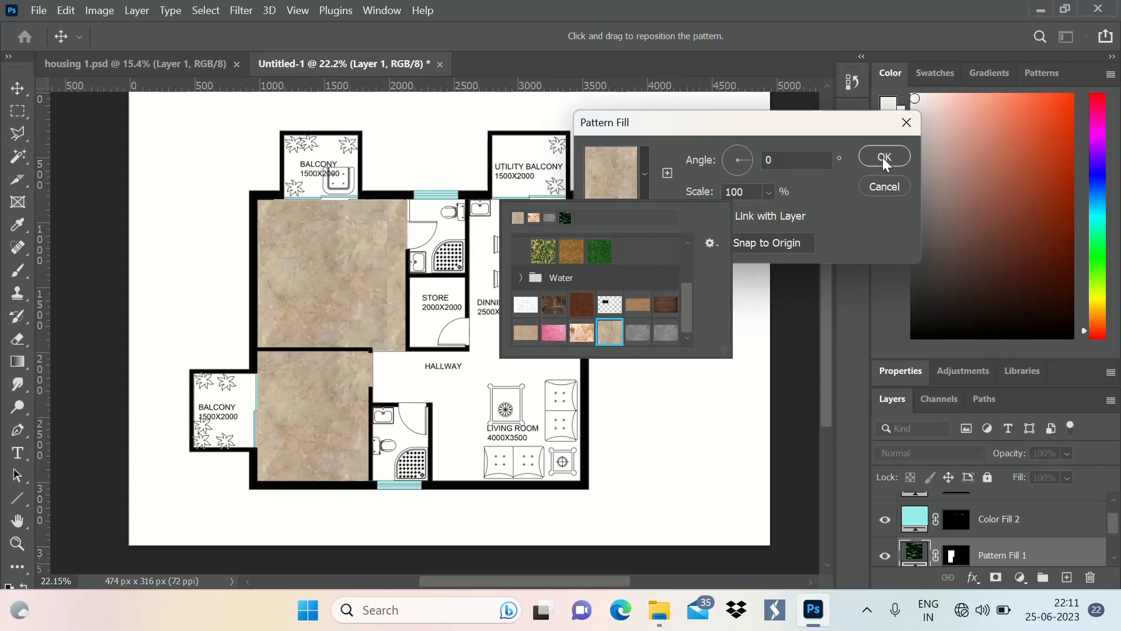
left_click(885, 196)
left_click(892, 187)
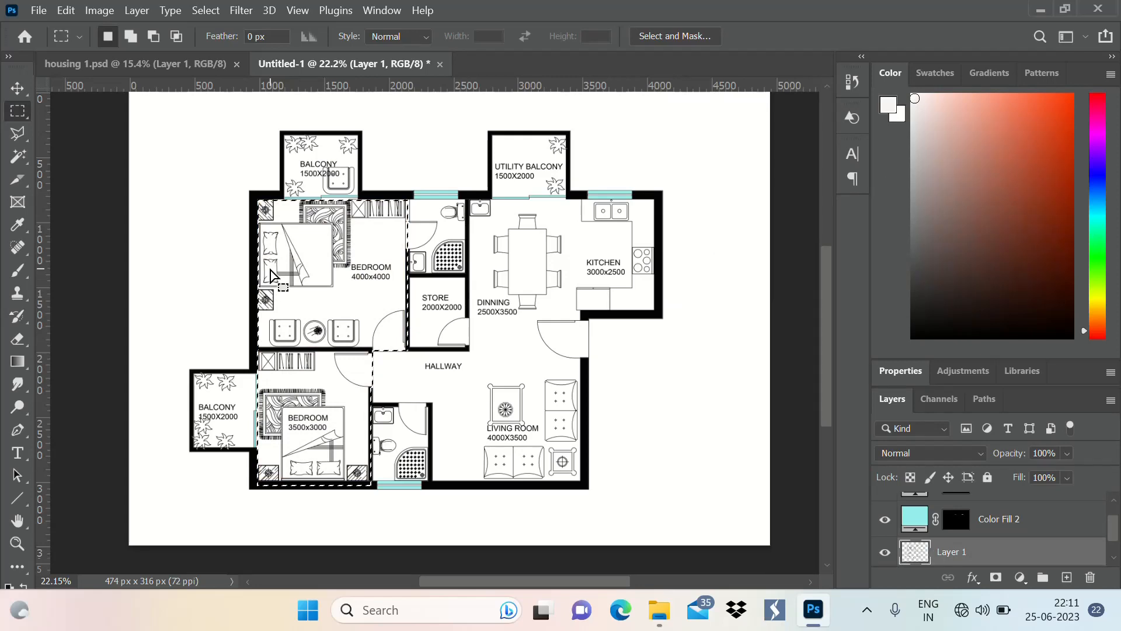
Extend the marquee selection along the 4000x4000 bedroom's upper edge to cover the gaps at the balcony sliding door and wall
scroll(320, 183, "up", 10)
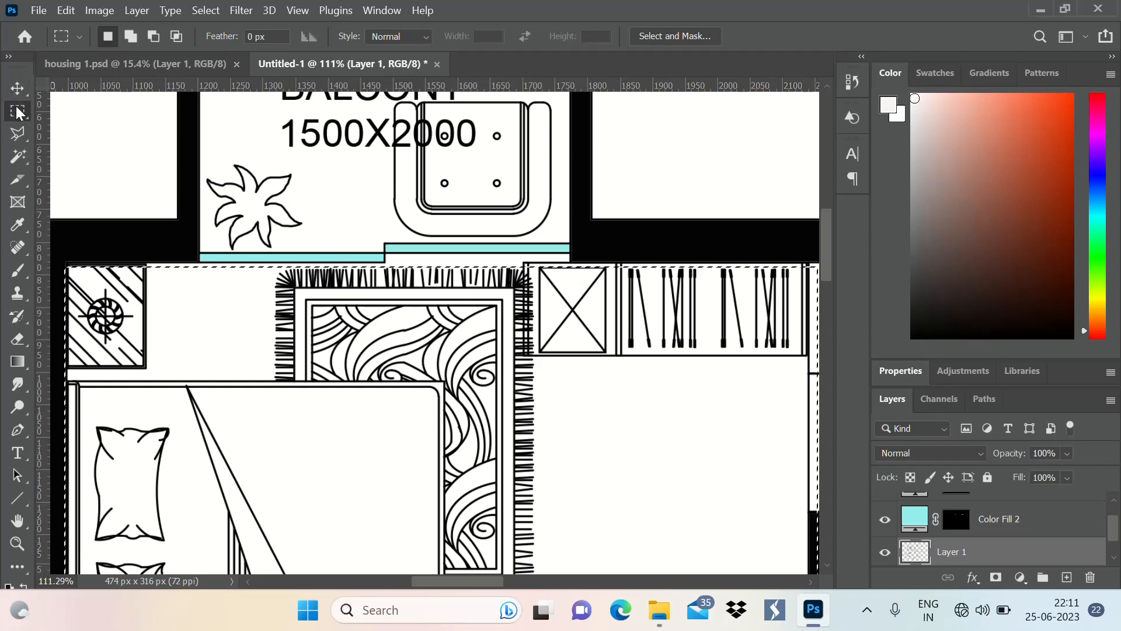
key("shift")
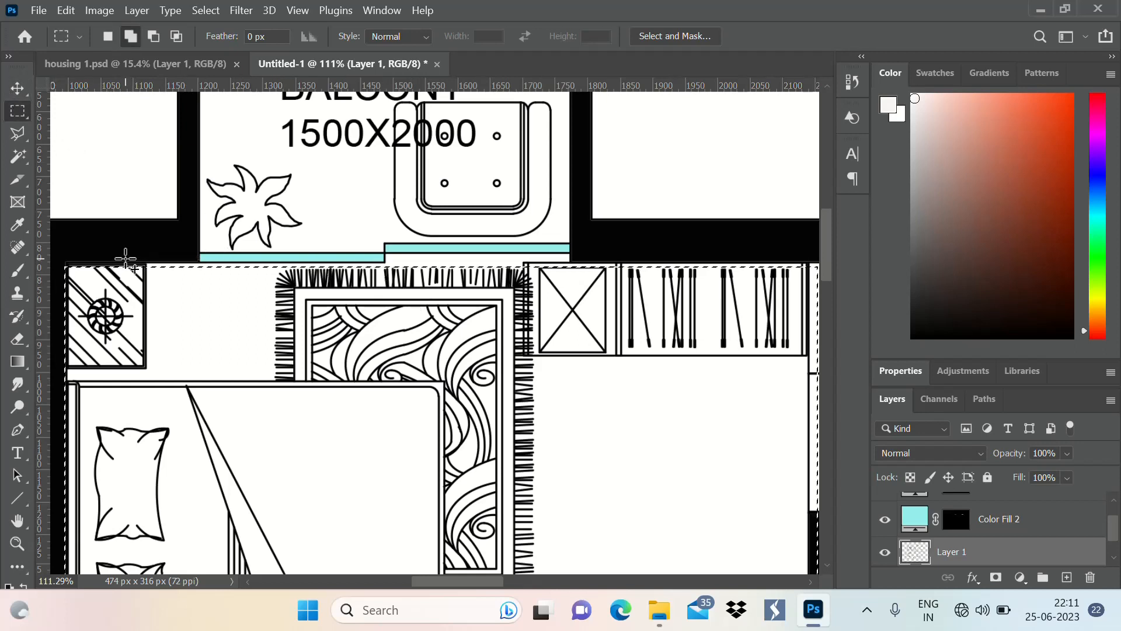
left_click_drag(125, 258, 659, 288)
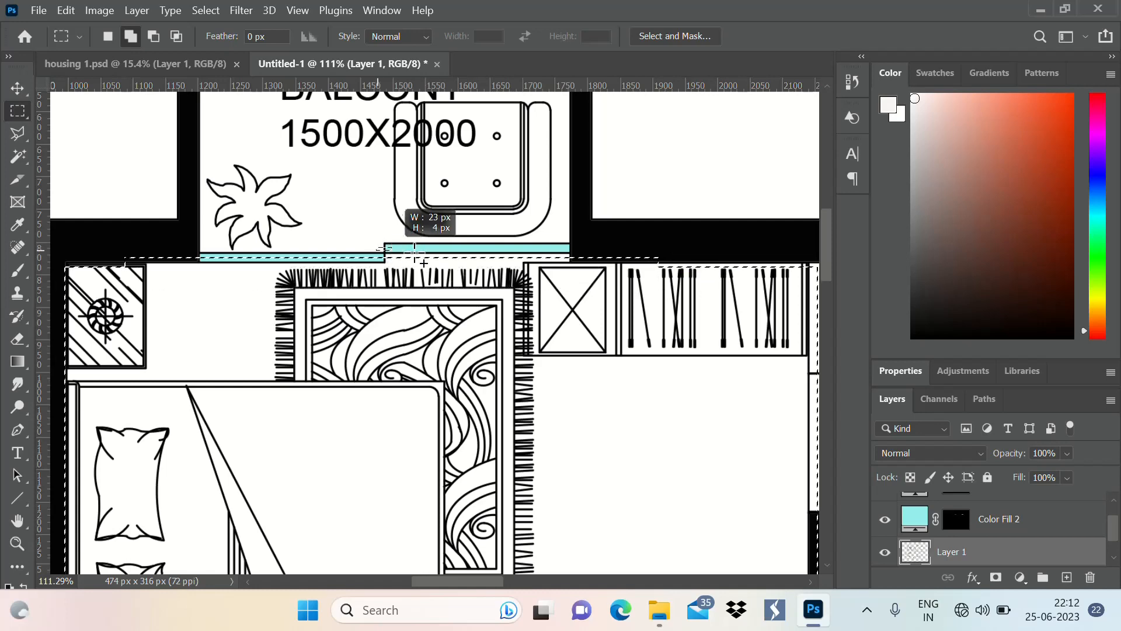
left_click_drag(416, 251, 613, 266)
scroll(291, 296, "down", 3)
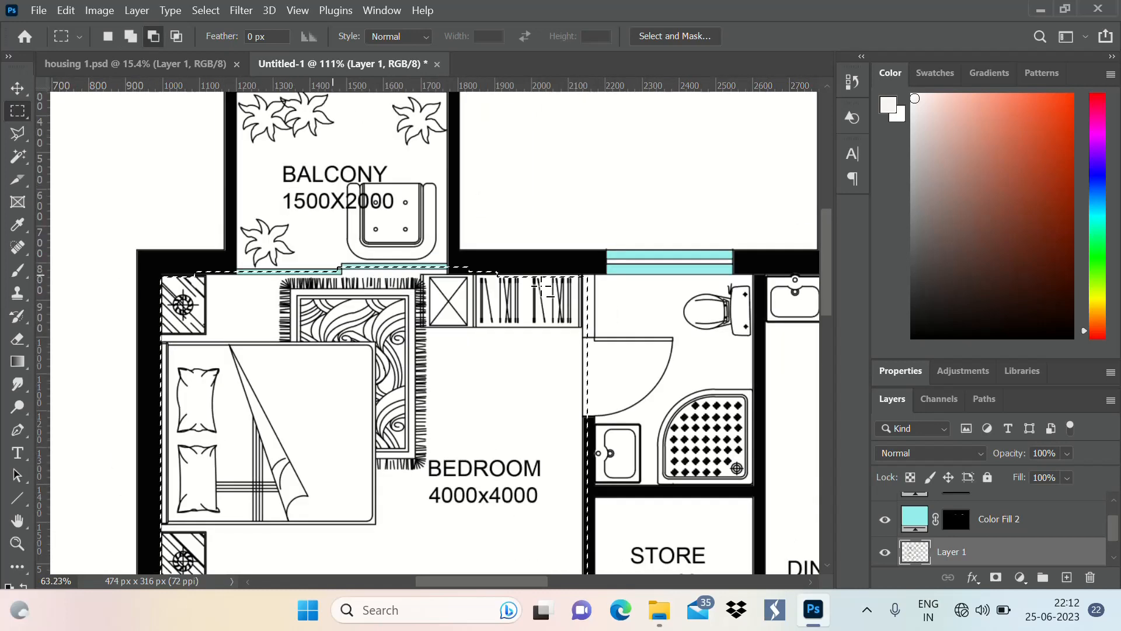
scroll(379, 282, "up", 5)
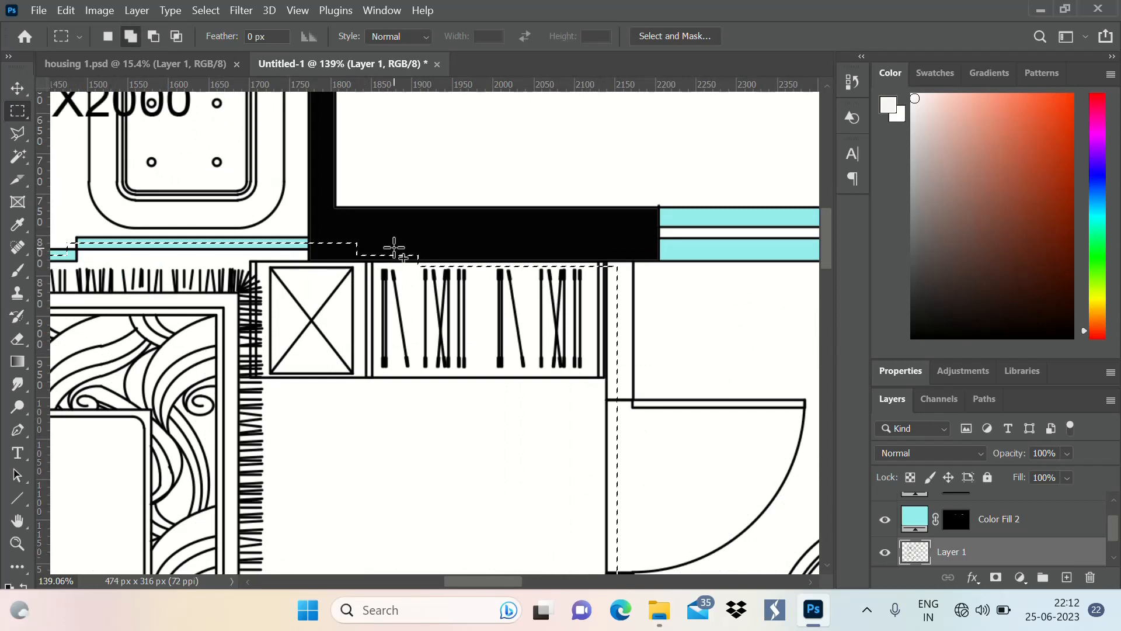
left_click_drag(394, 246, 608, 258)
scroll(622, 304, "down", 4)
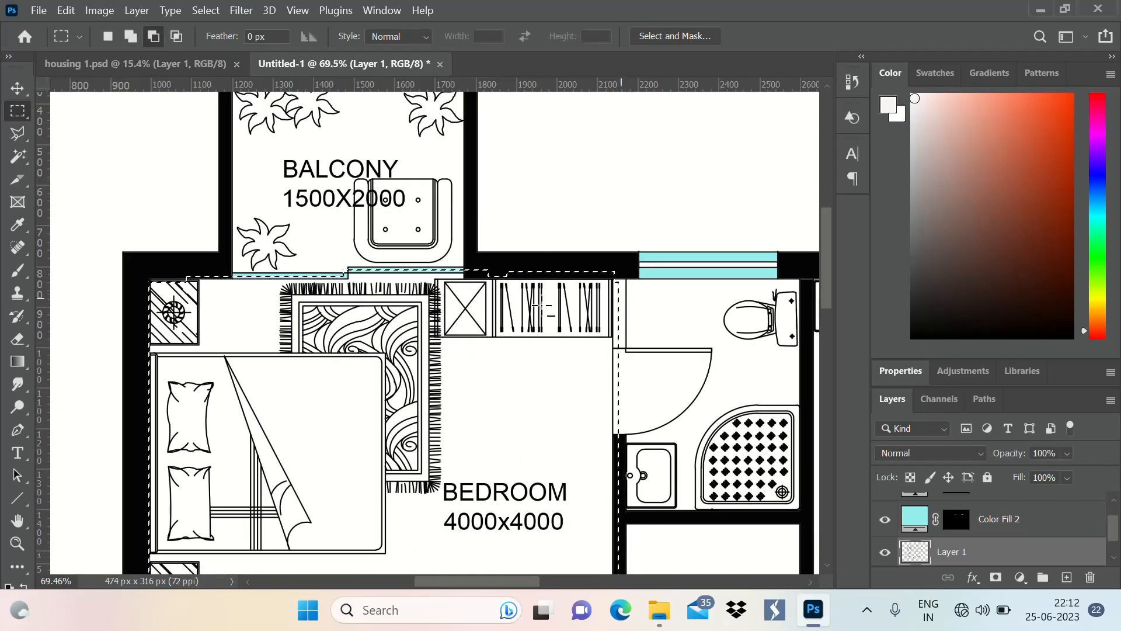
scroll(146, 251, "up", 2)
scroll(350, 204, "down", 3)
scroll(350, 204, "down", 2)
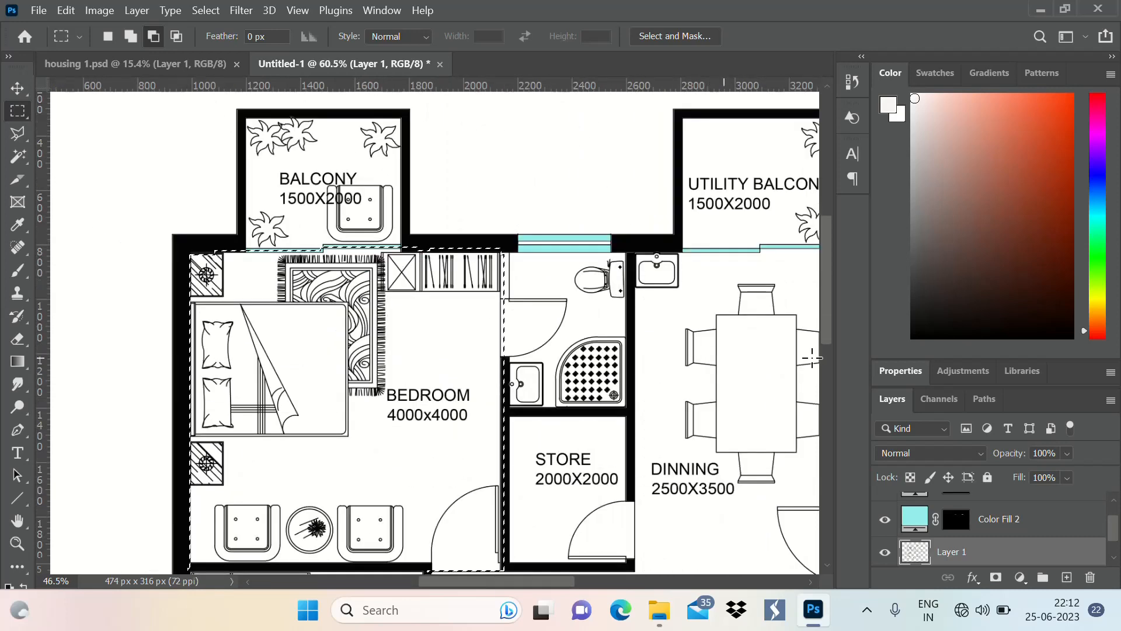
Add a pattern fill layer with the beige marble pattern at 100% scale to the selected floors of both bedrooms
left_click(1023, 578)
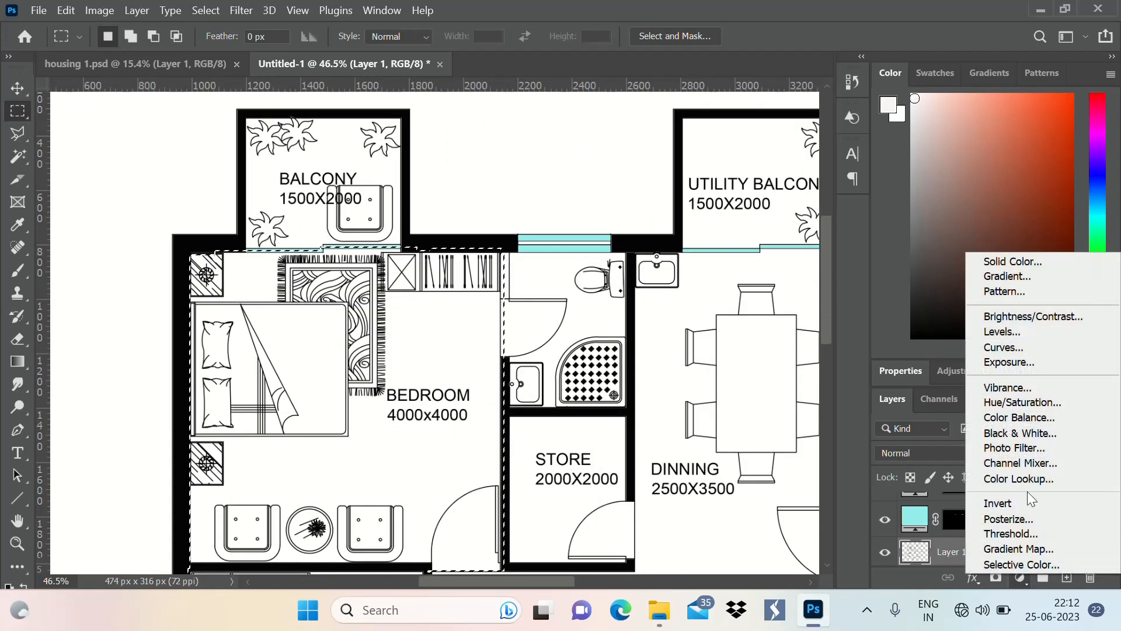
left_click(1036, 287)
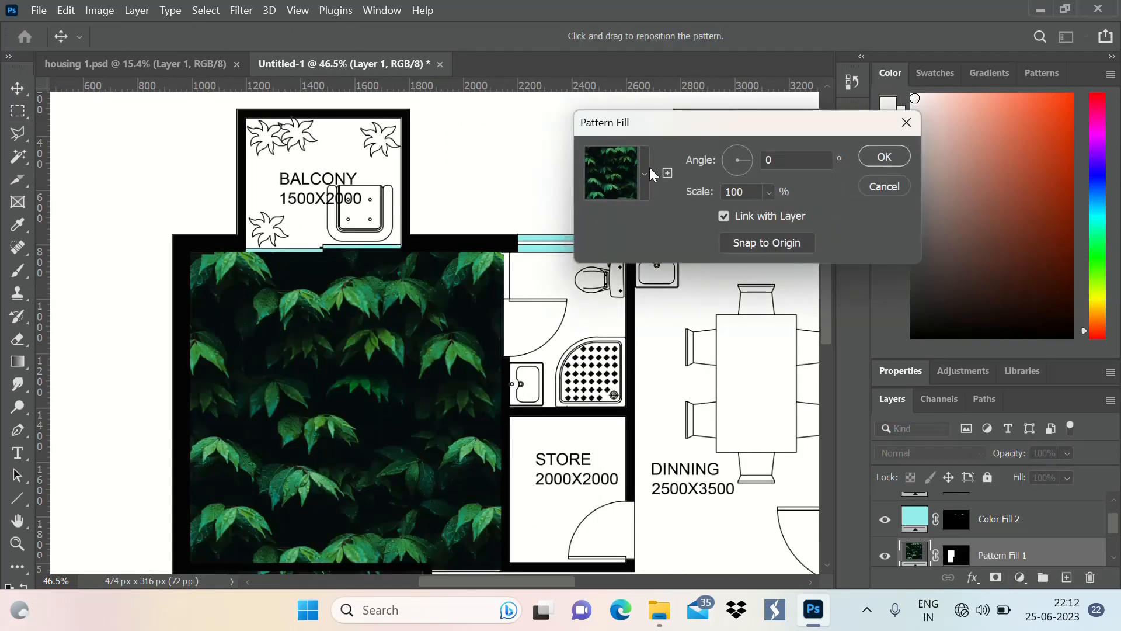
left_click(647, 171)
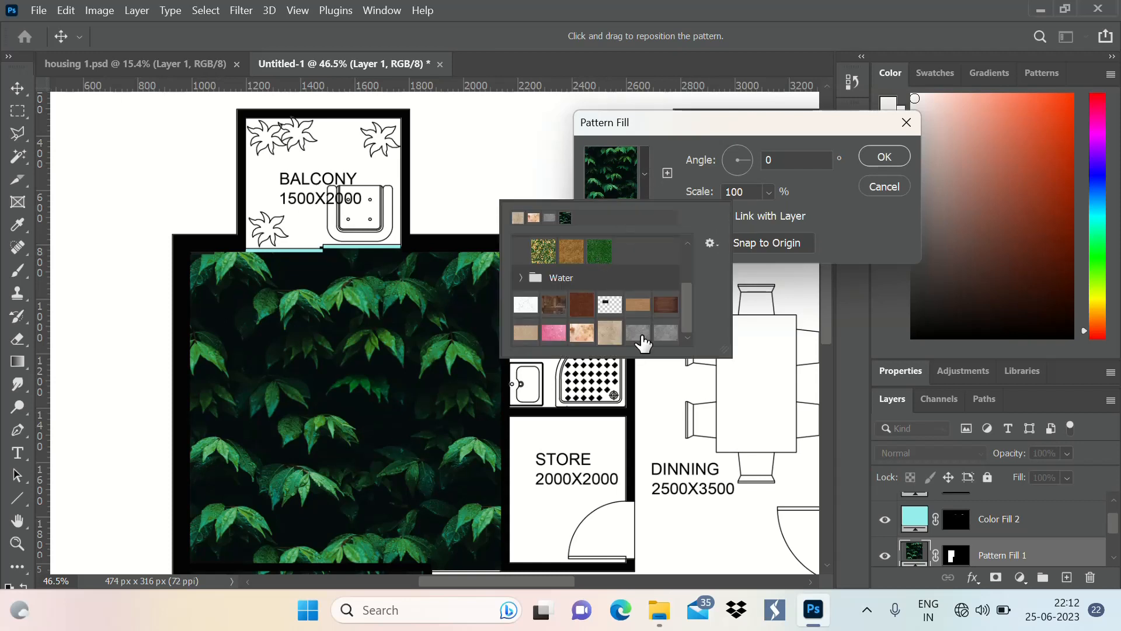
left_click(610, 332)
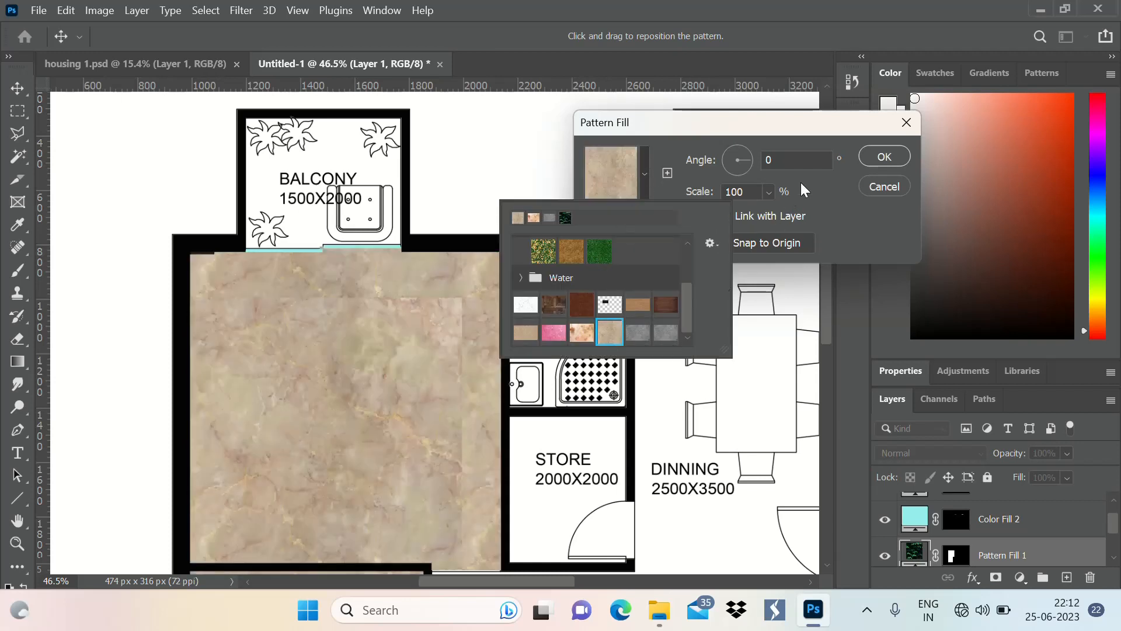
left_click(883, 156)
Set the opacity of the bedrooms' marble pattern fill layer to 50% in its blending options
scroll(460, 194, "down", 3)
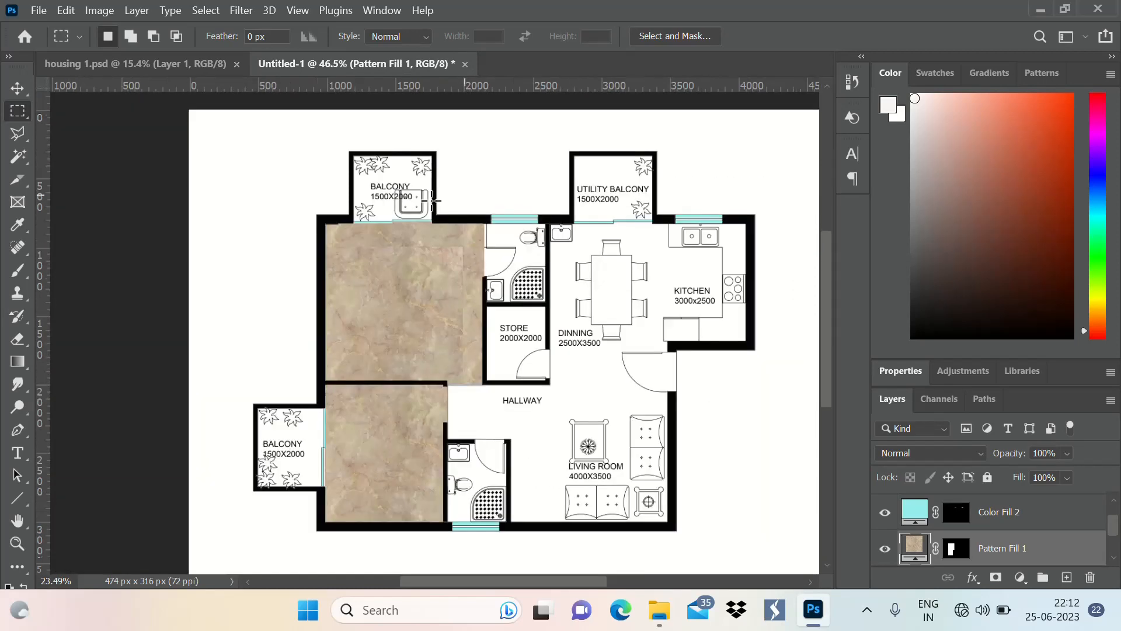
scroll(432, 200, "down", 2)
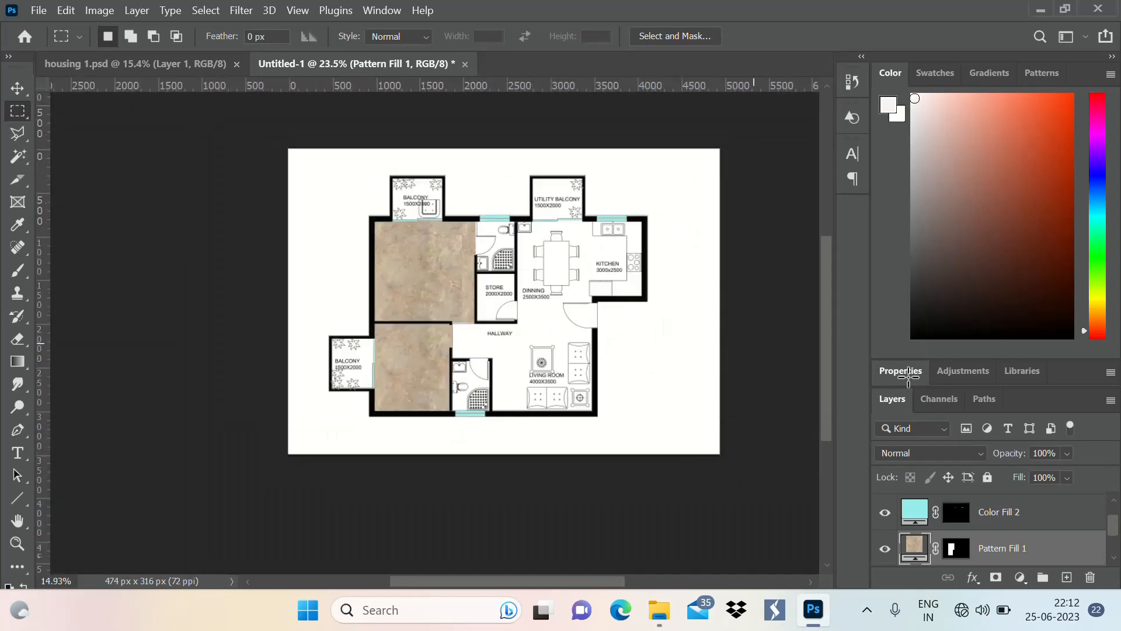
double_click(1086, 562)
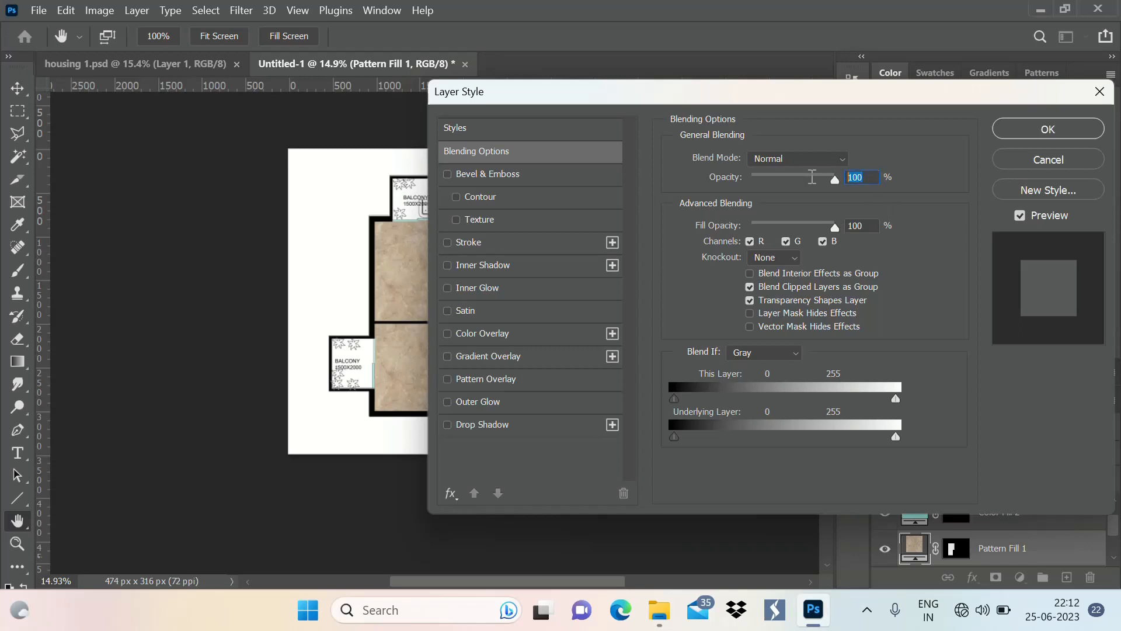
type("50")
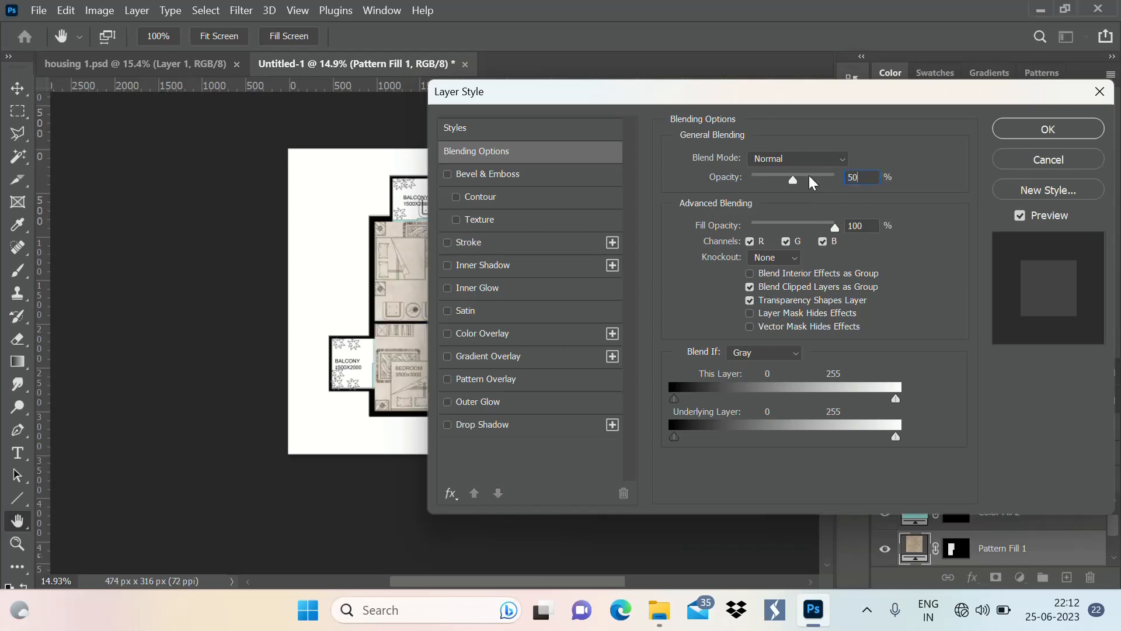
key("Return")
scroll(403, 287, "up", 5)
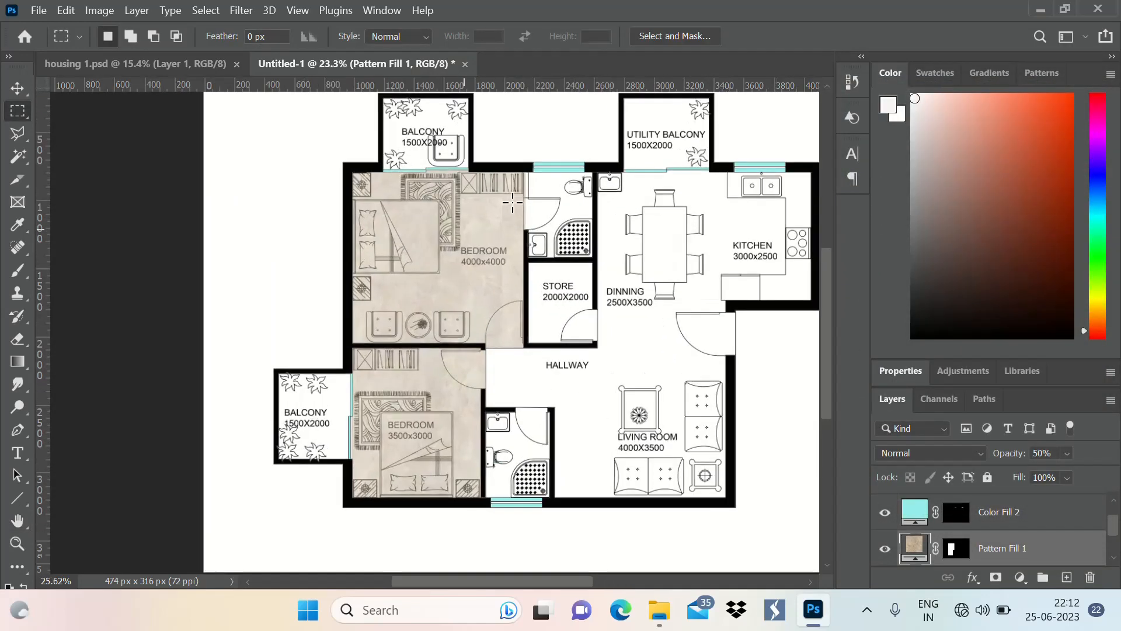
scroll(346, 250, "down", 5)
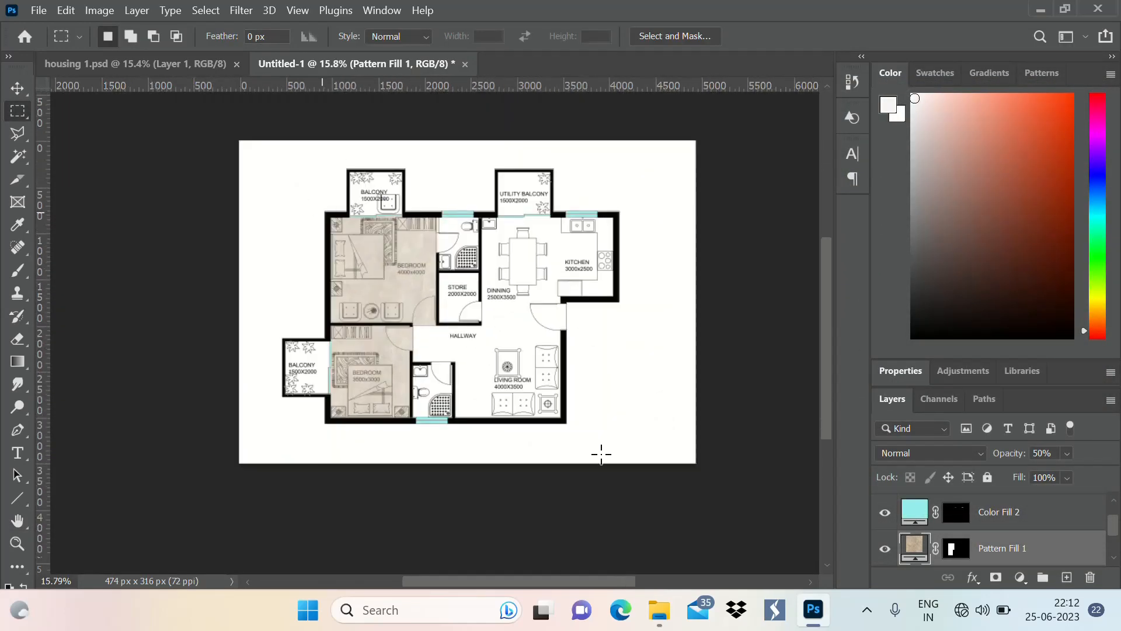
Select the connected hallway, living room, dining and kitchen floor on Layer 1 with the Magic Wand tool
scroll(998, 528, "down", 2)
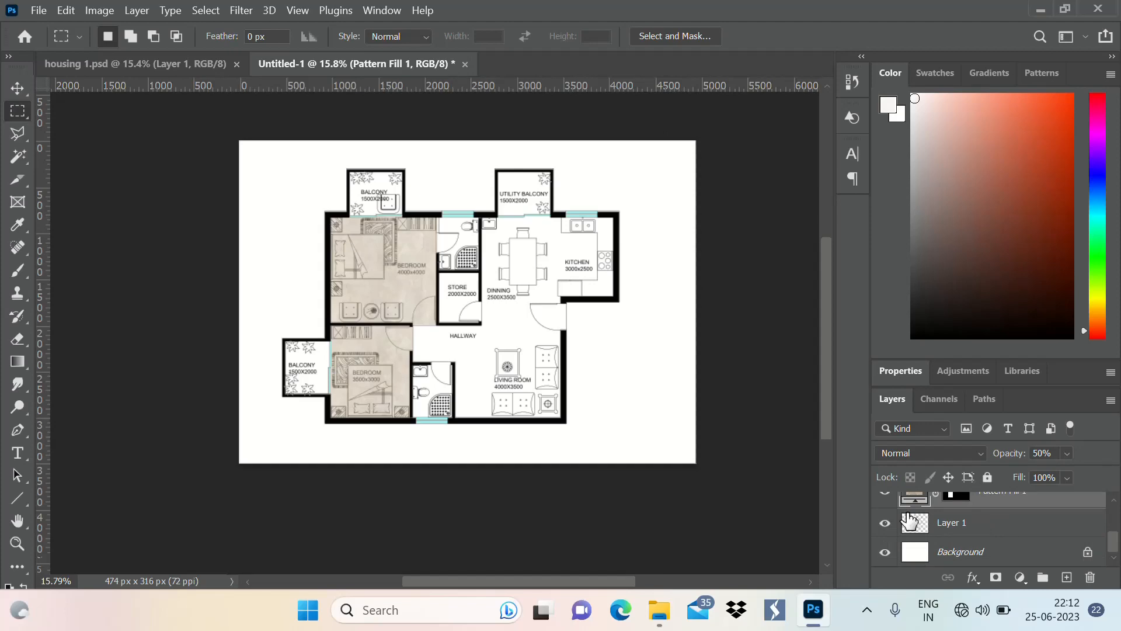
scroll(440, 253, "up", 2)
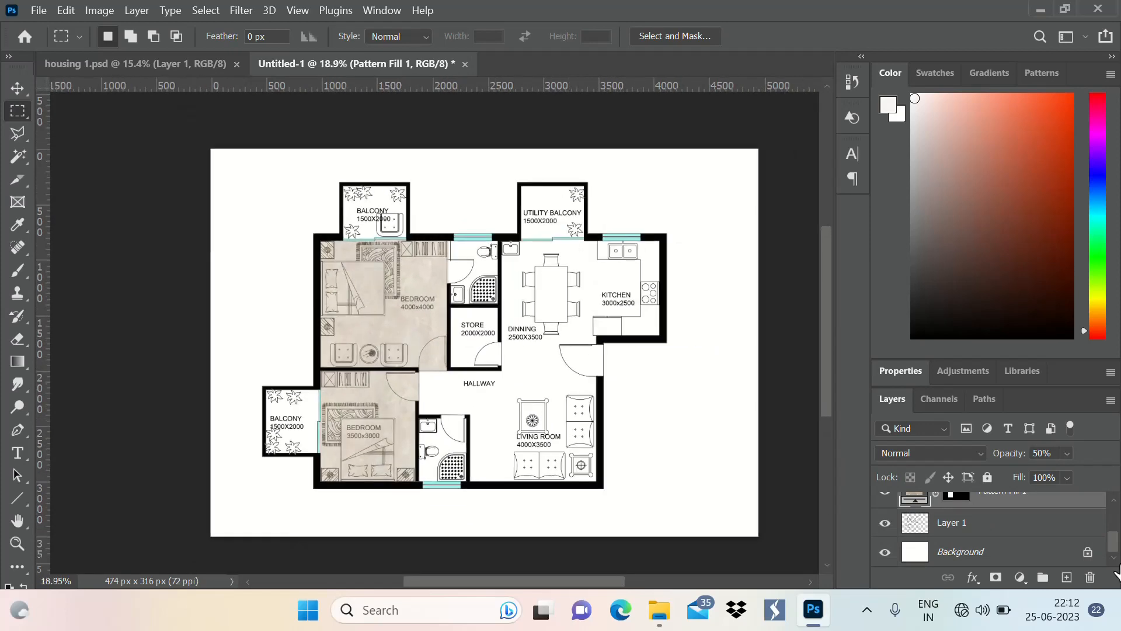
left_click_drag(1002, 526, 1015, 503)
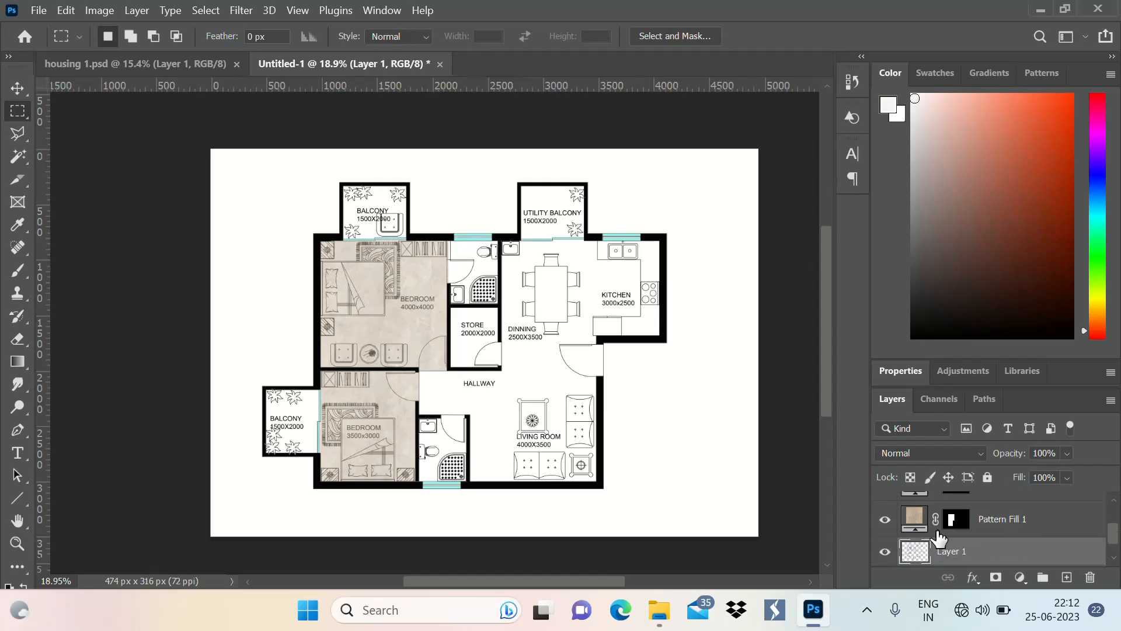
scroll(432, 316, "up", 3)
scroll(430, 233, "down", 3)
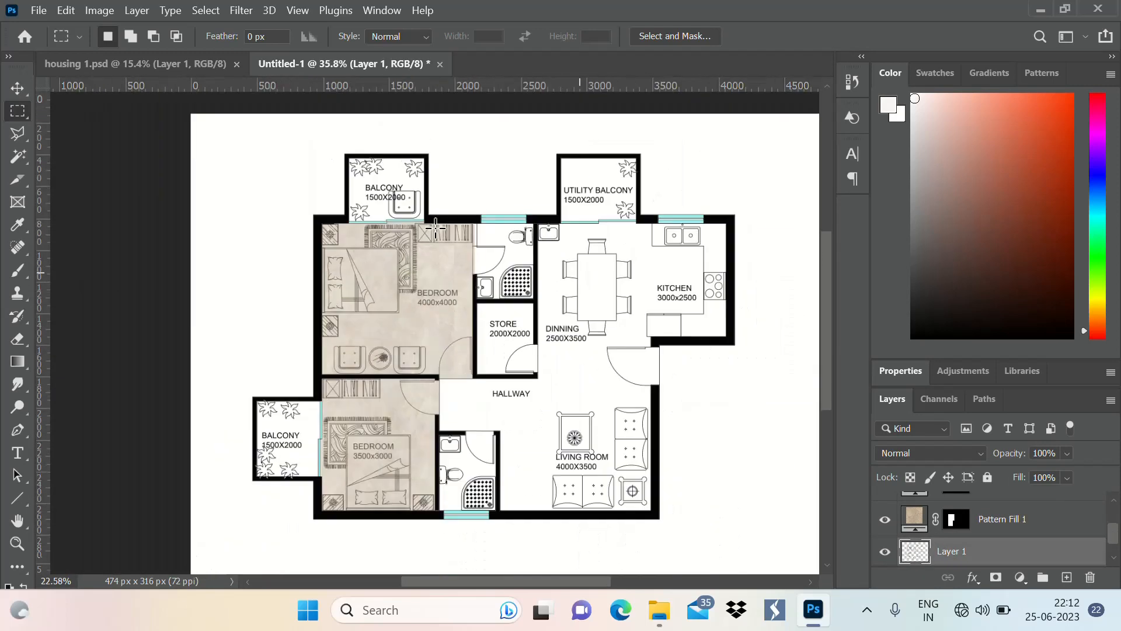
scroll(385, 280, "up", 2)
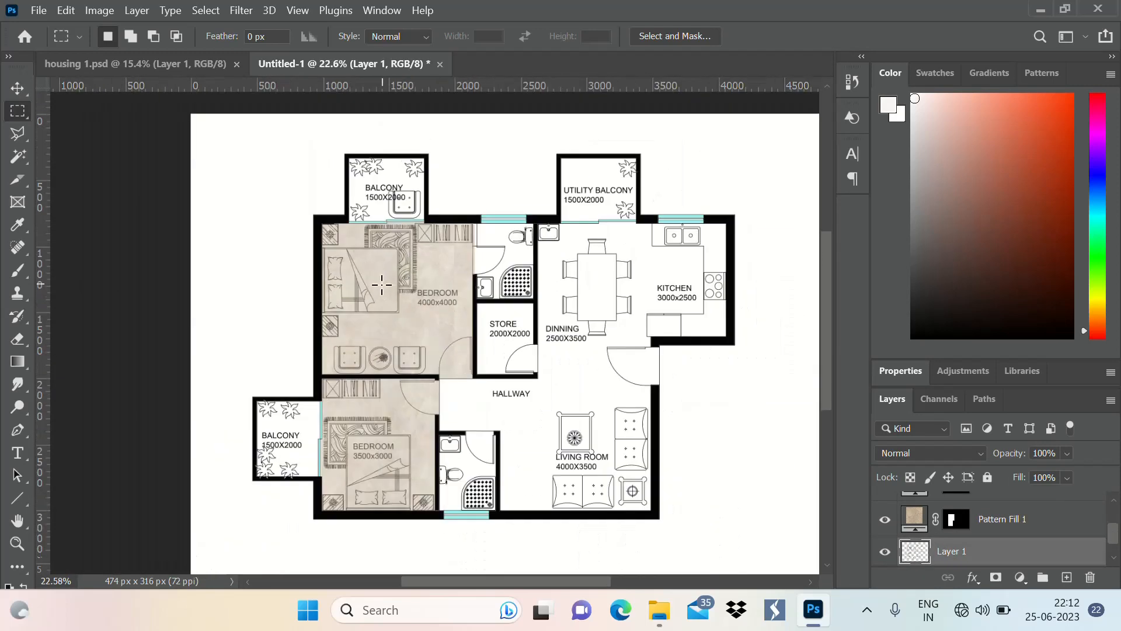
left_click(18, 91)
scroll(570, 363, "right", 2)
scroll(571, 362, "down", 1)
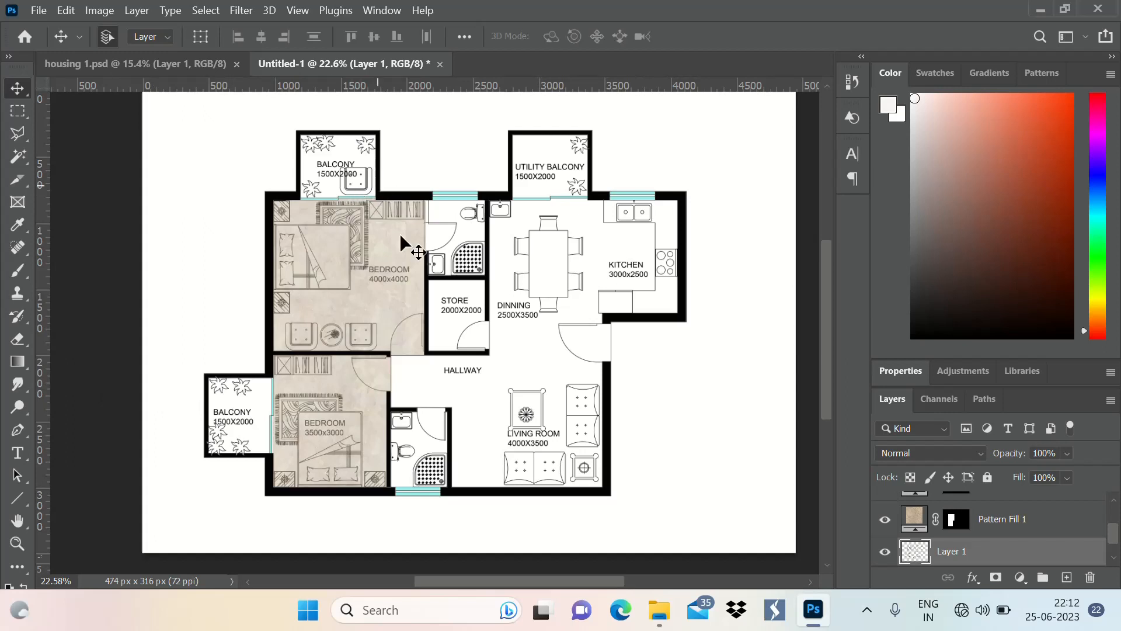
left_click(17, 111)
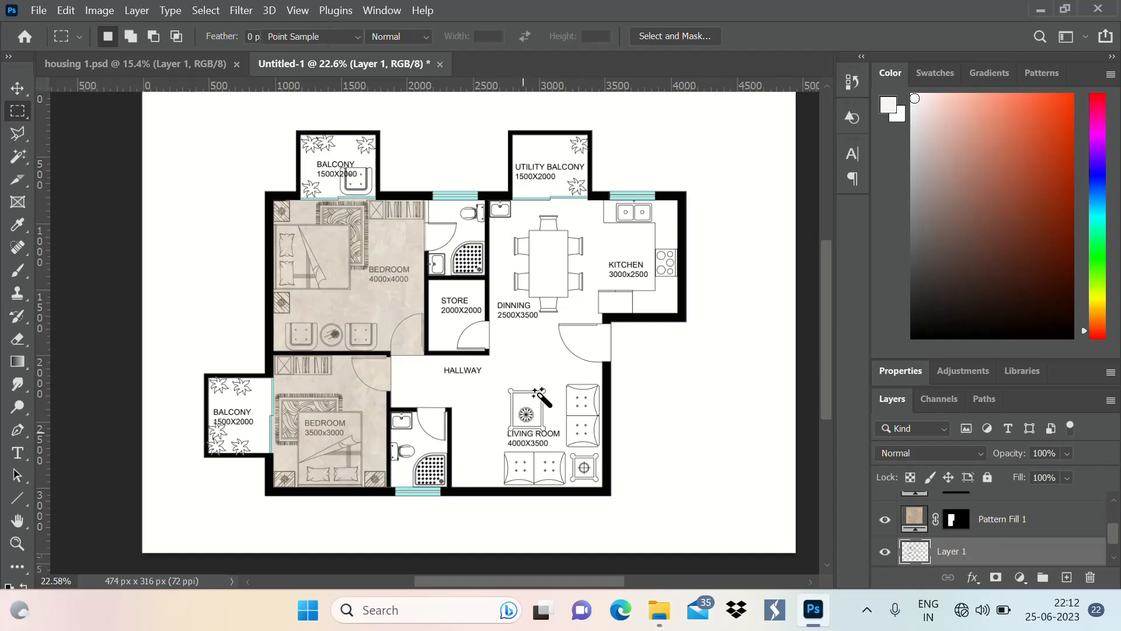
key("w")
left_click(569, 383)
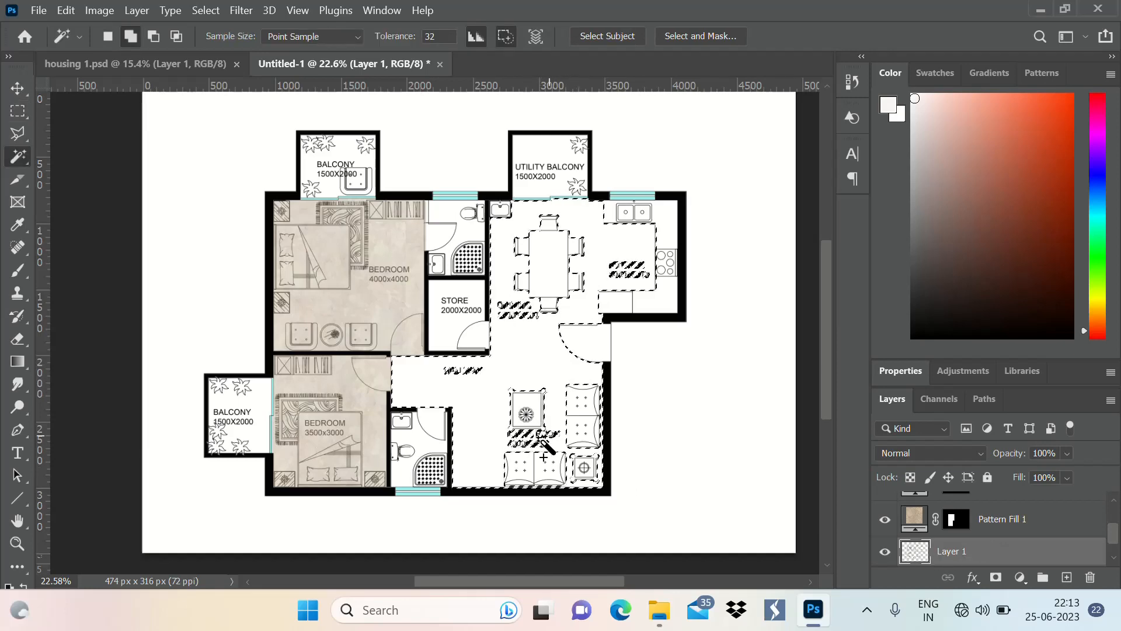
scroll(545, 450, "up", 5)
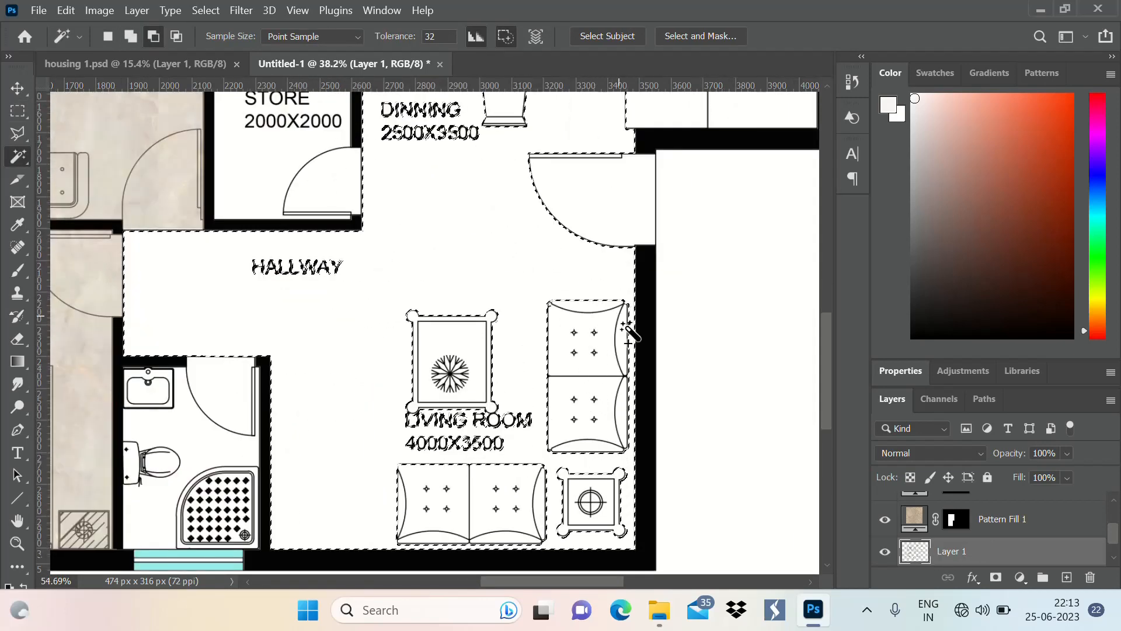
Add the wash basin corner of the dining area to the floor selection with the Rectangular Marquee tool
scroll(568, 343, "down", 4)
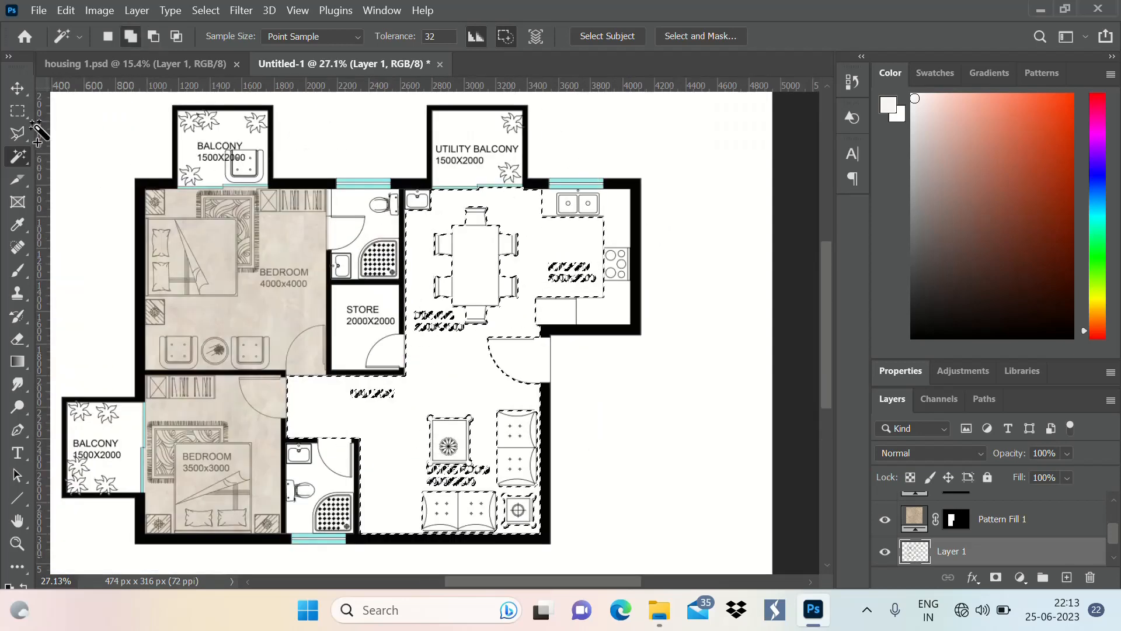
left_click(17, 111)
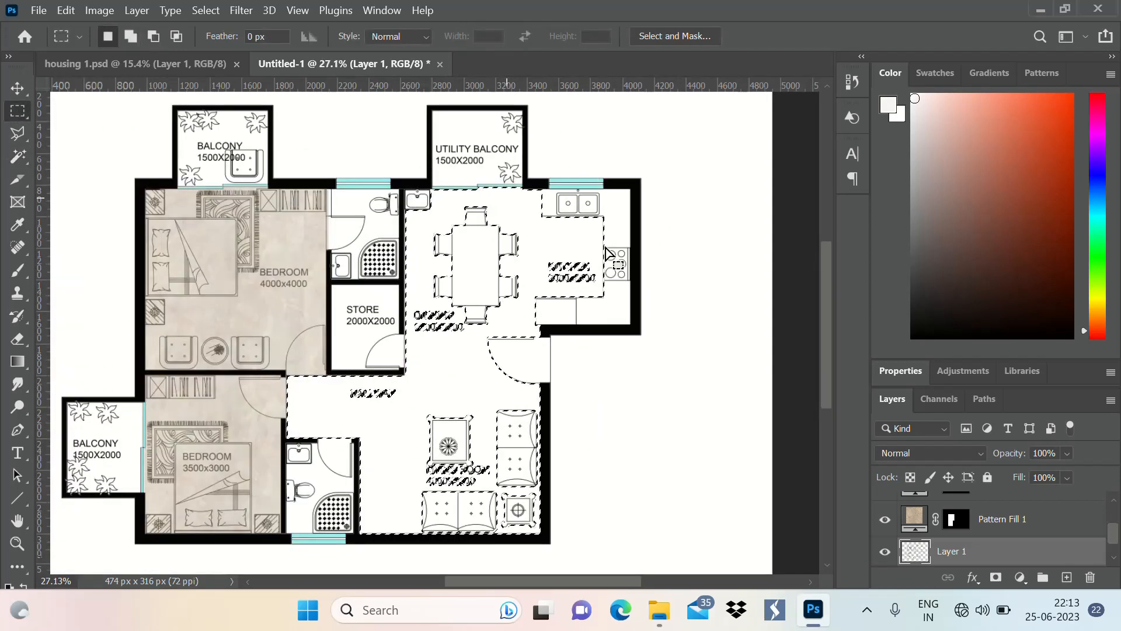
scroll(616, 245, "up", 3)
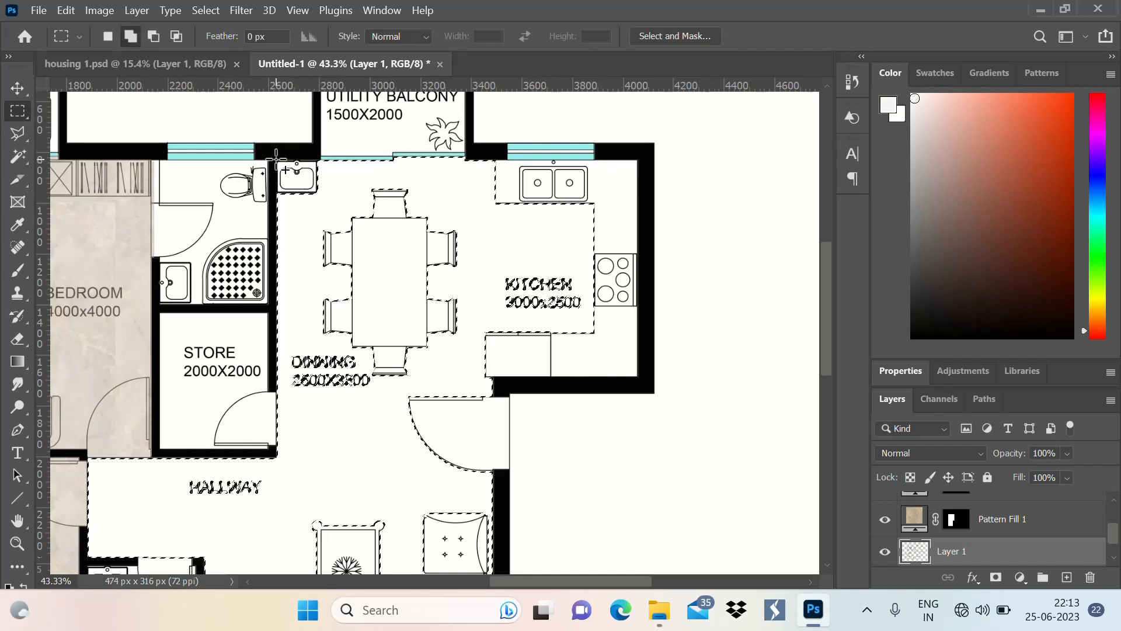
left_click_drag(284, 165, 501, 450)
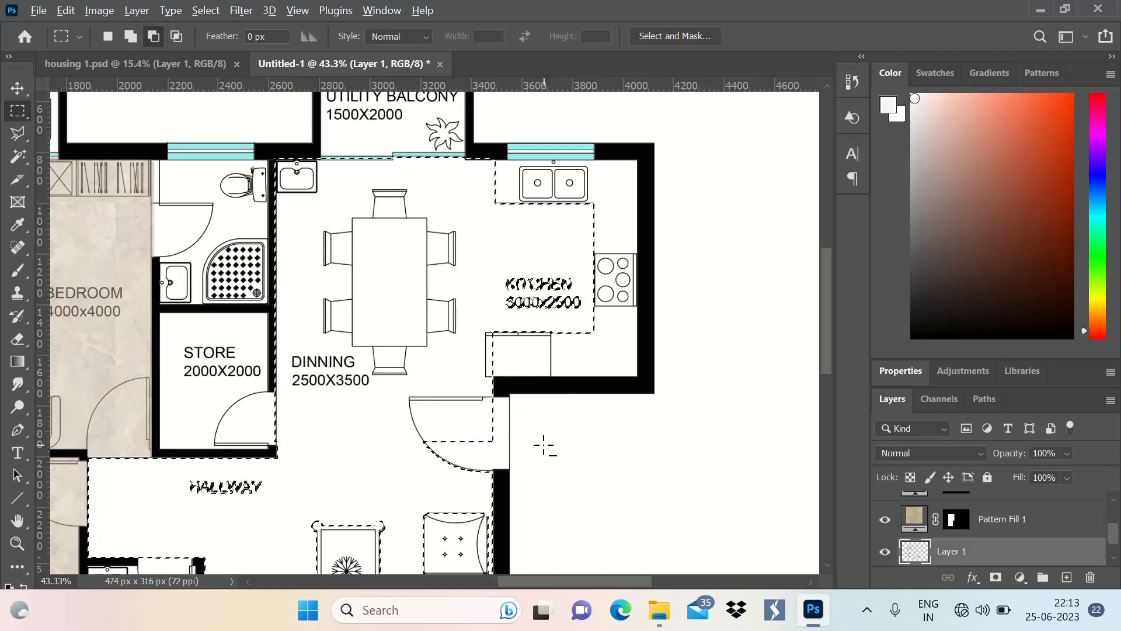
scroll(461, 327, "up", 2)
scroll(467, 350, "down", 3)
scroll(475, 404, "up", 3)
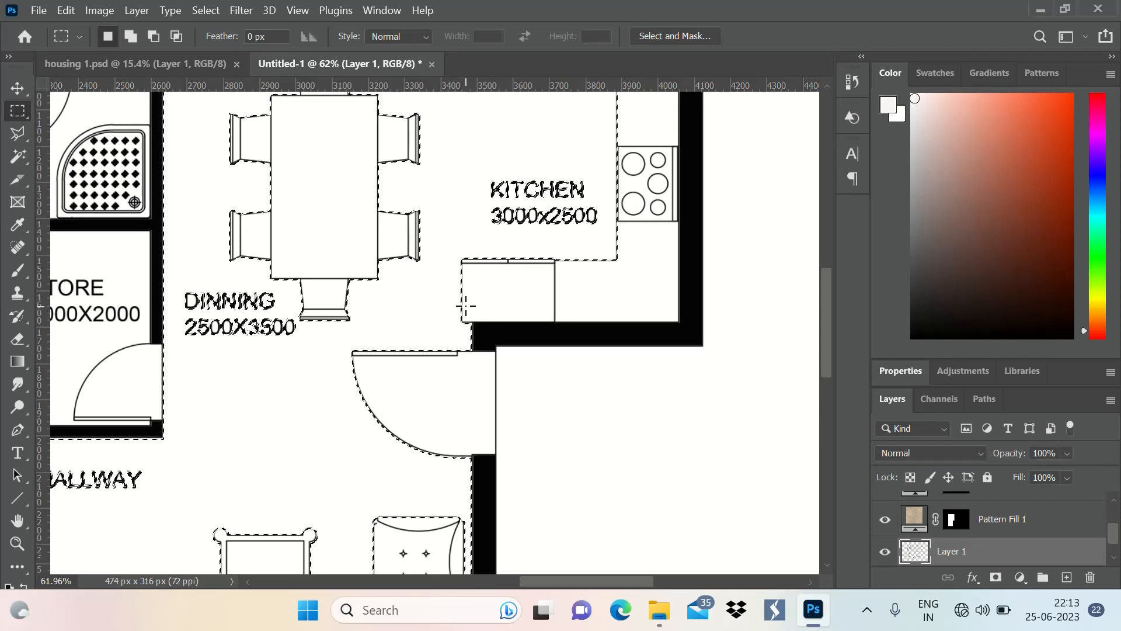
scroll(560, 397, "down", 3)
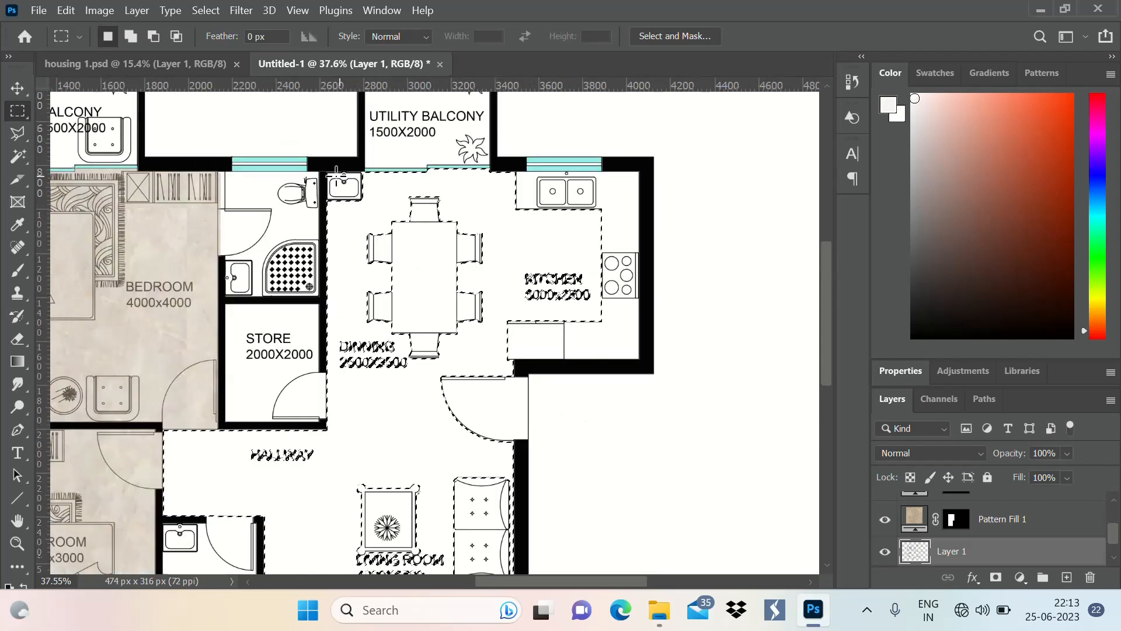
left_click_drag(327, 170, 389, 227)
scroll(357, 163, "down", 1)
scroll(357, 163, "down", 2)
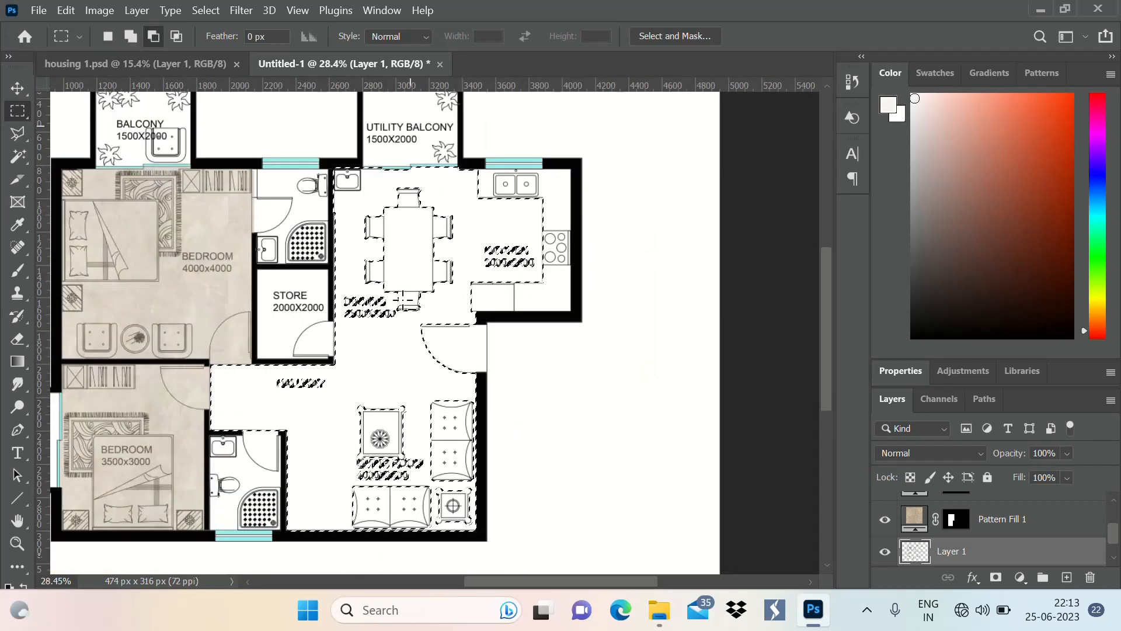
Extend the marquee selection over the whole utility balcony, including its plants, label and sliding door threshold
scroll(384, 237, "up", 5)
scroll(384, 236, "up", 3)
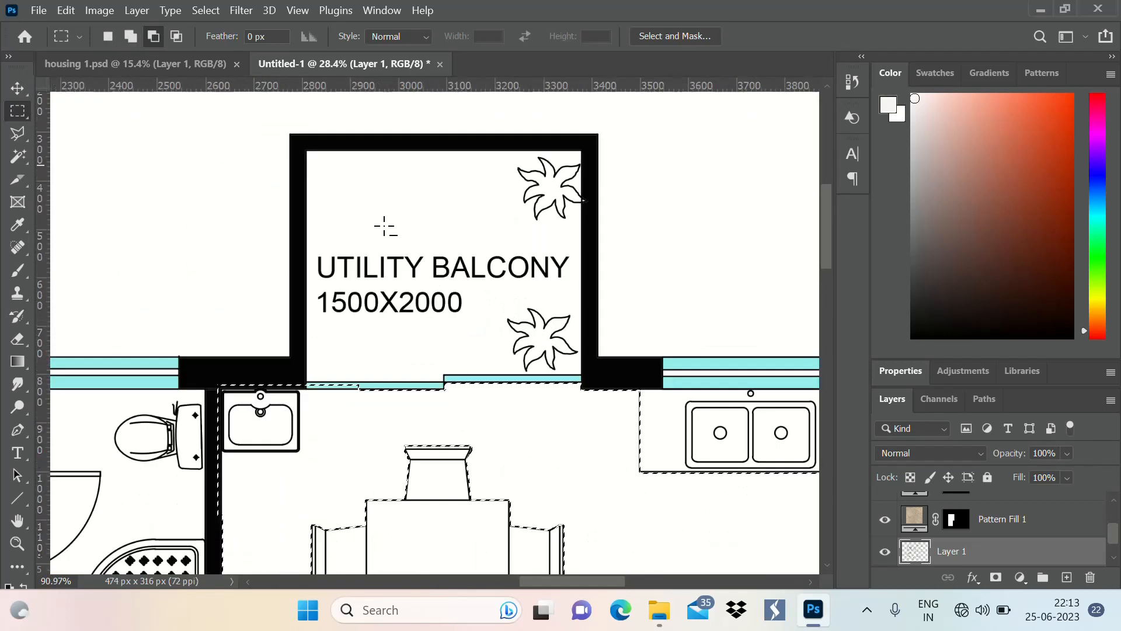
scroll(328, 180, "down", 1)
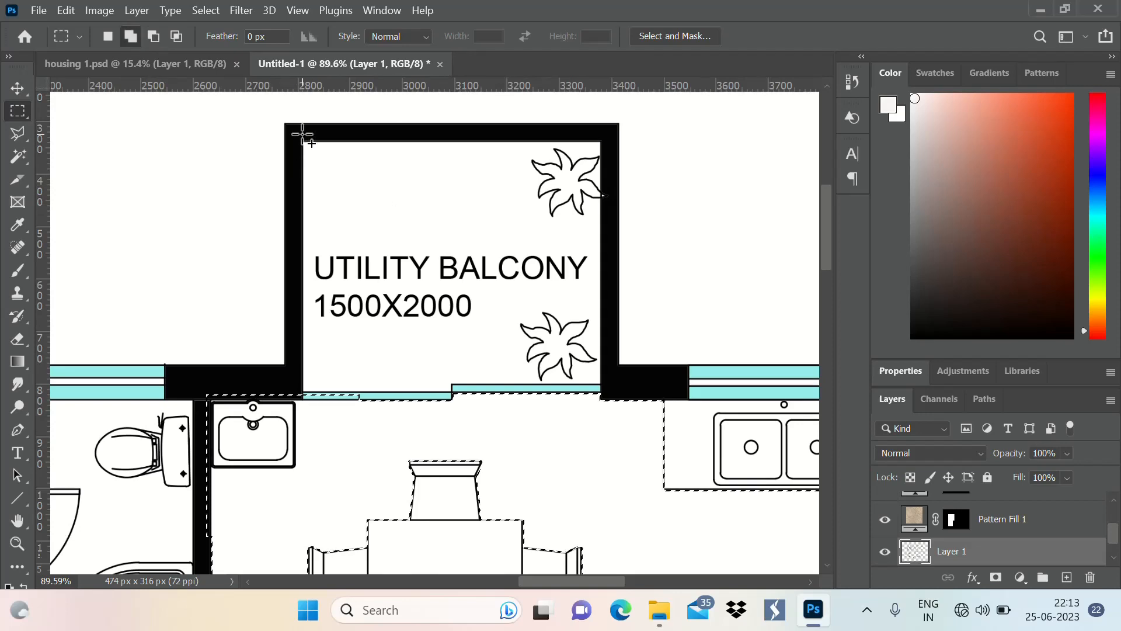
left_click_drag(301, 135, 613, 450)
scroll(641, 196, "down", 6)
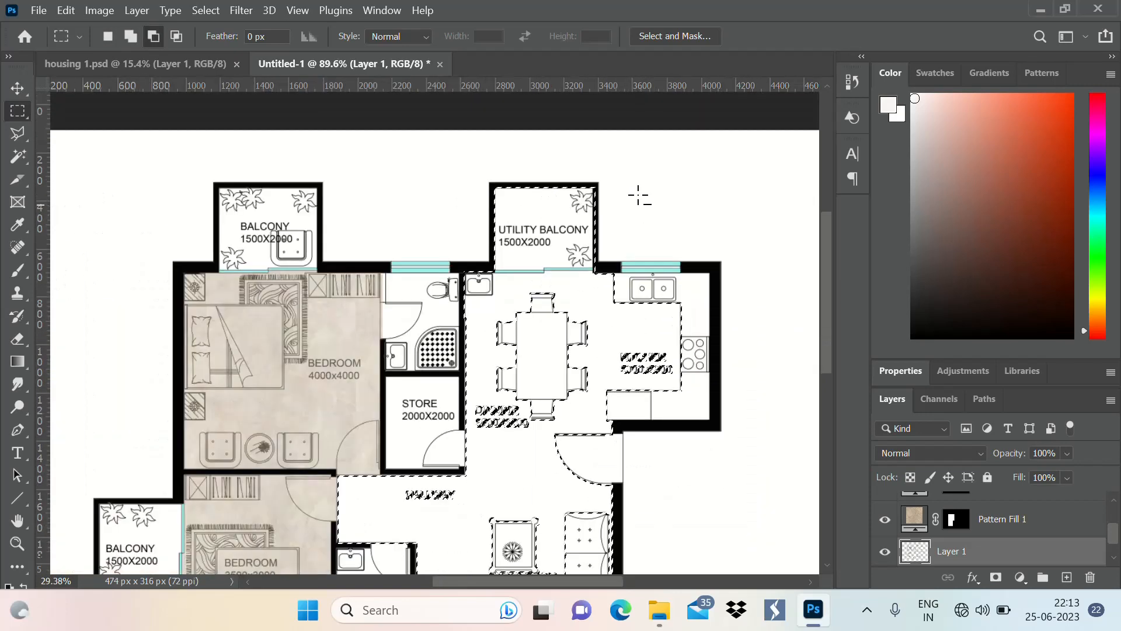
Add the balcony adjoining the 4000x4000 bedroom to the floor selection
scroll(640, 196, "down", 2)
scroll(259, 166, "up", 5)
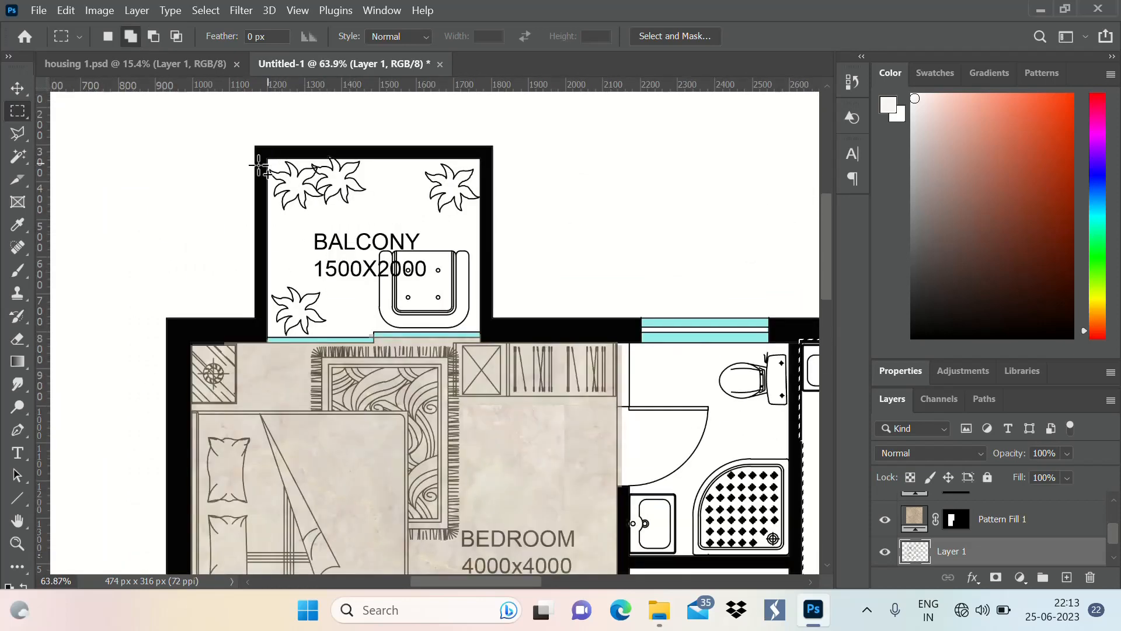
left_click_drag(264, 156, 484, 337)
scroll(484, 337, "down", 5)
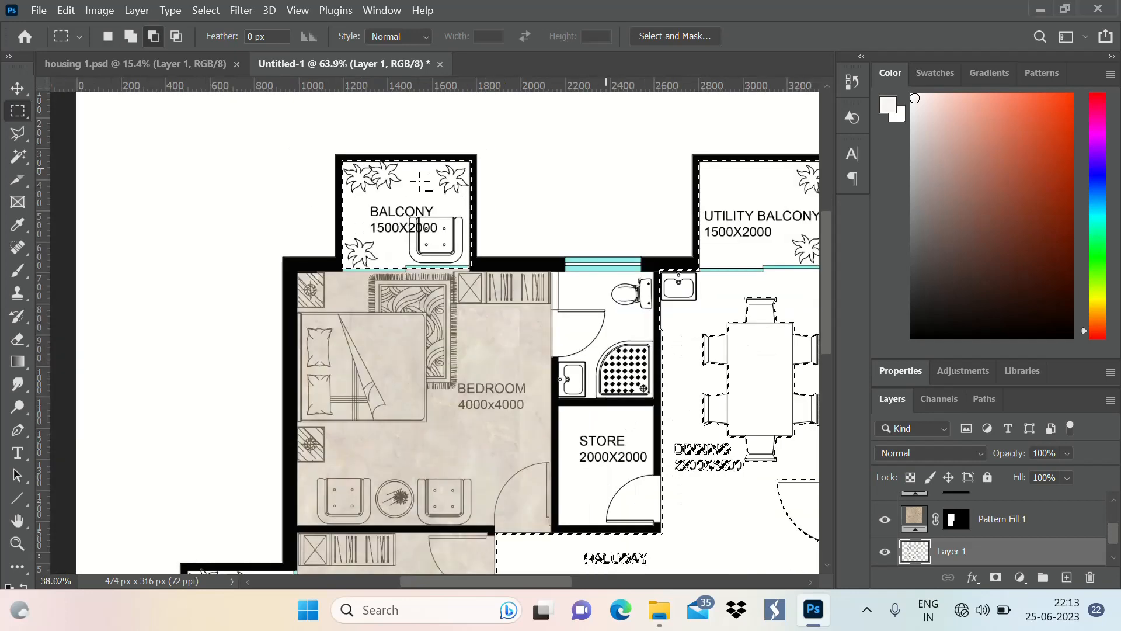
Add the balcony adjoining the 3500x3000 bedroom, with its plants and sliding door edge, to the selection
scroll(409, 336, "up", 6)
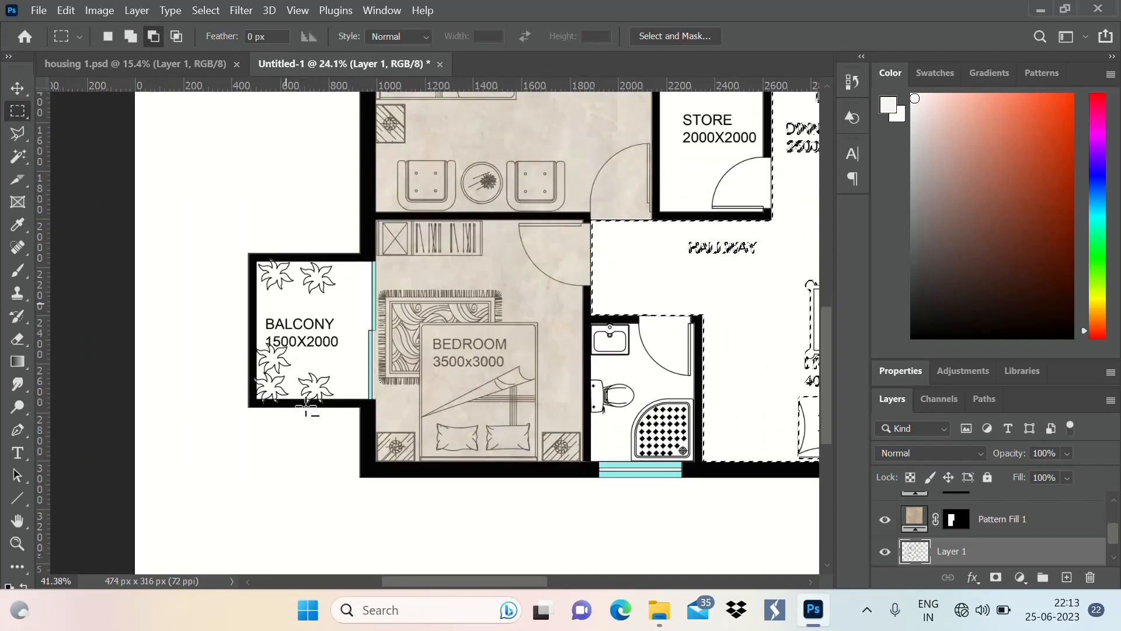
key("shift")
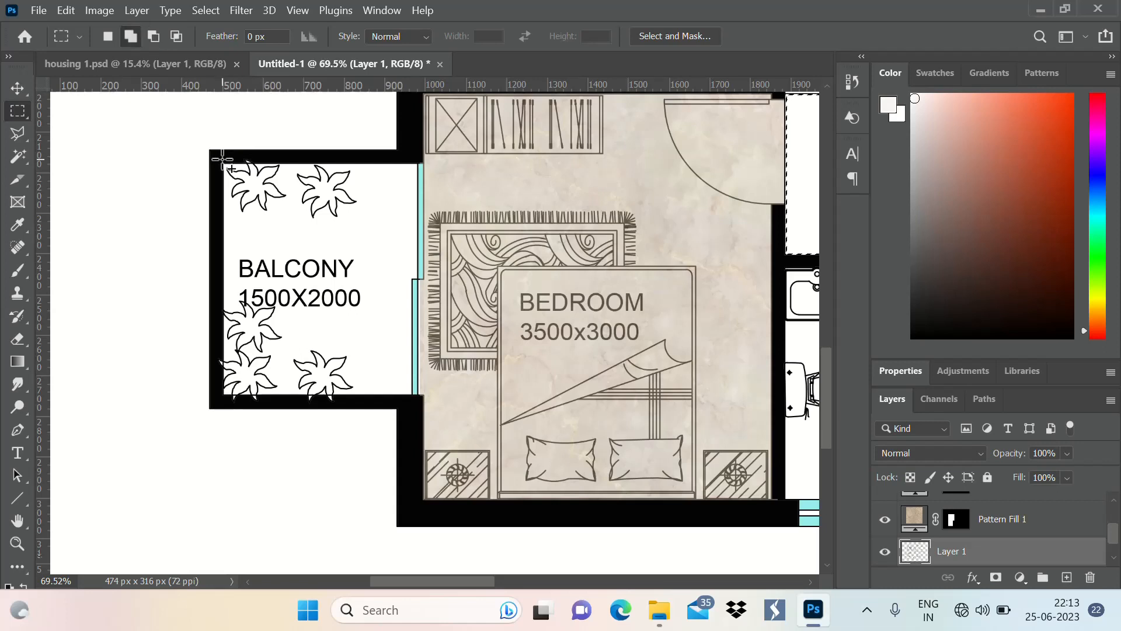
left_click_drag(222, 158, 429, 414)
scroll(232, 368, "down", 4)
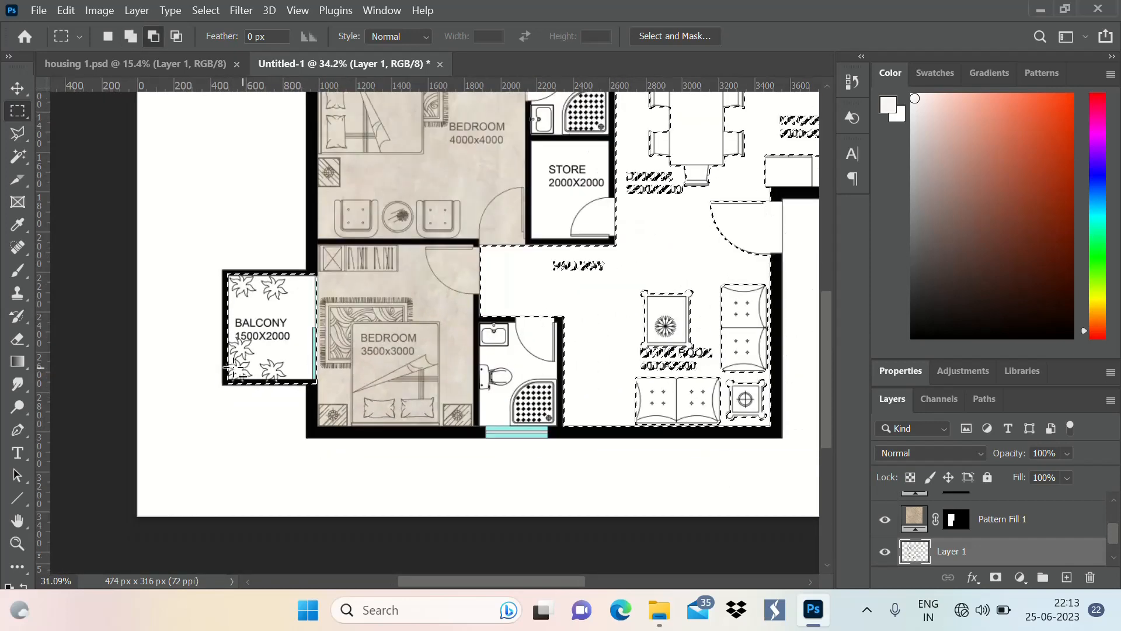
Include the hallway label and all living room furniture and text in the floor selection
scroll(232, 368, "down", 3)
scroll(450, 463, "up", 3)
scroll(450, 463, "down", 2)
scroll(447, 343, "up", 2)
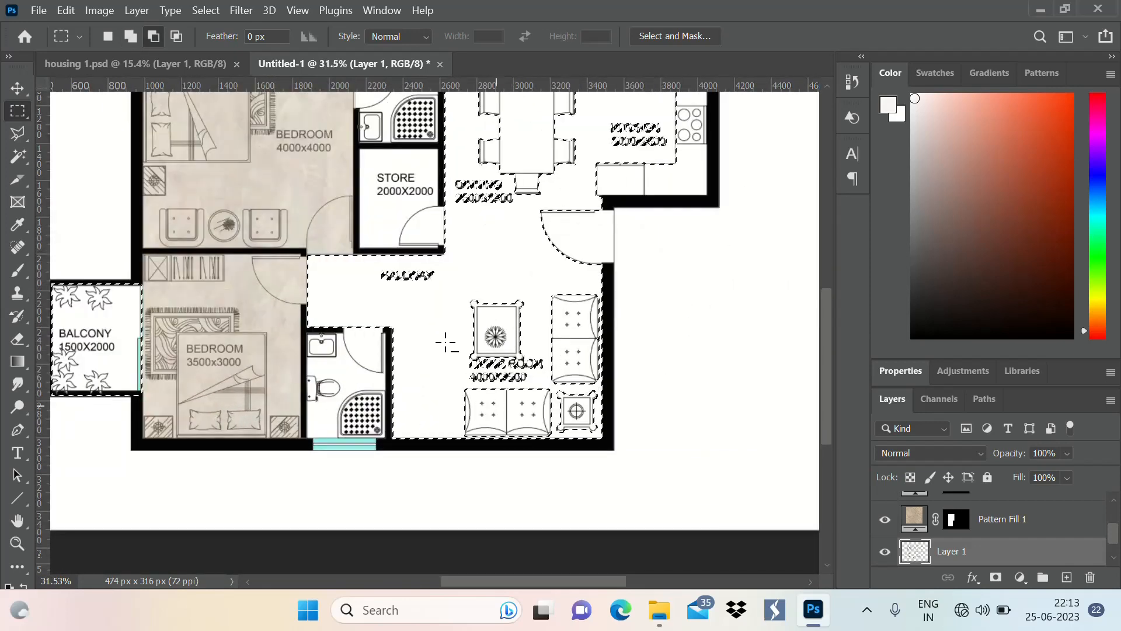
left_click_drag(358, 259, 477, 296)
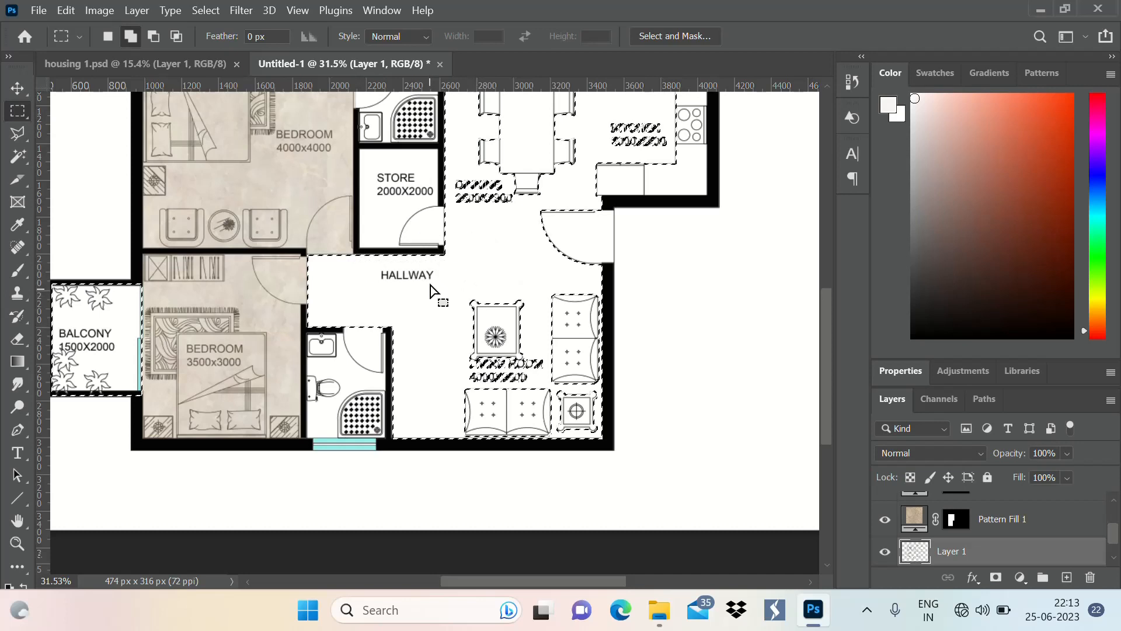
left_click_drag(418, 268, 611, 451)
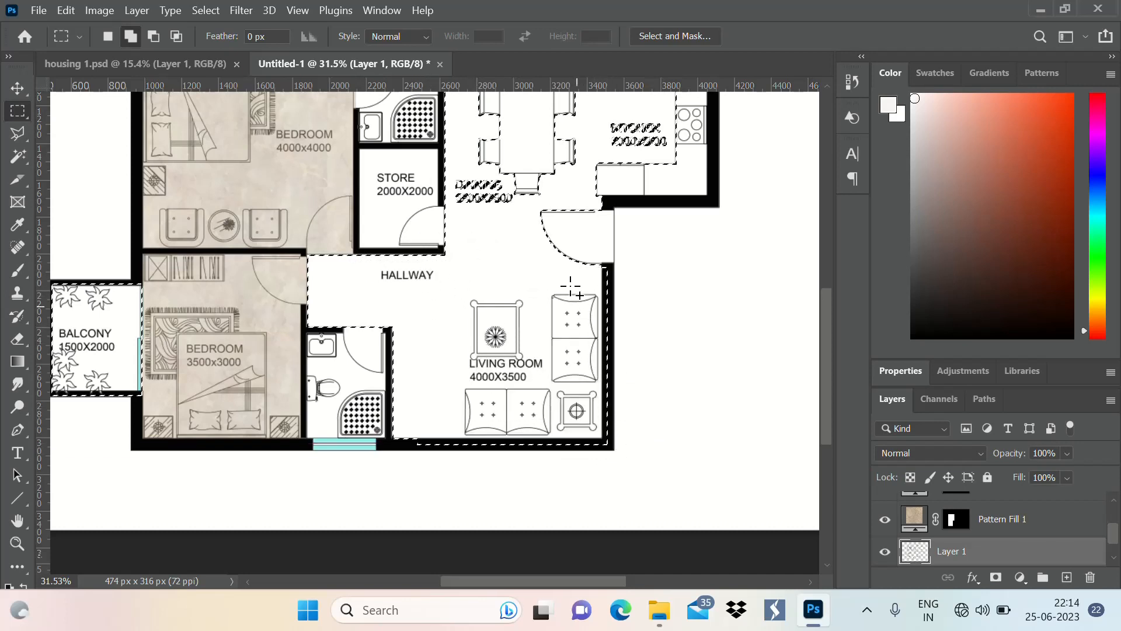
left_click_drag(529, 191, 614, 285)
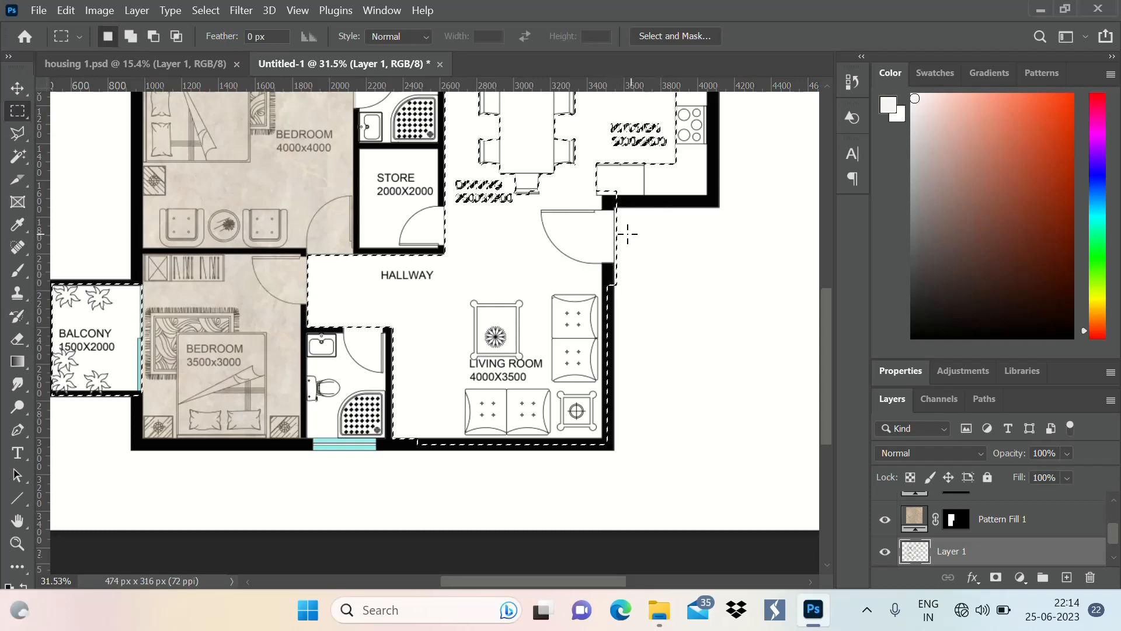
scroll(630, 239, "down", 3)
scroll(608, 260, "up", 2)
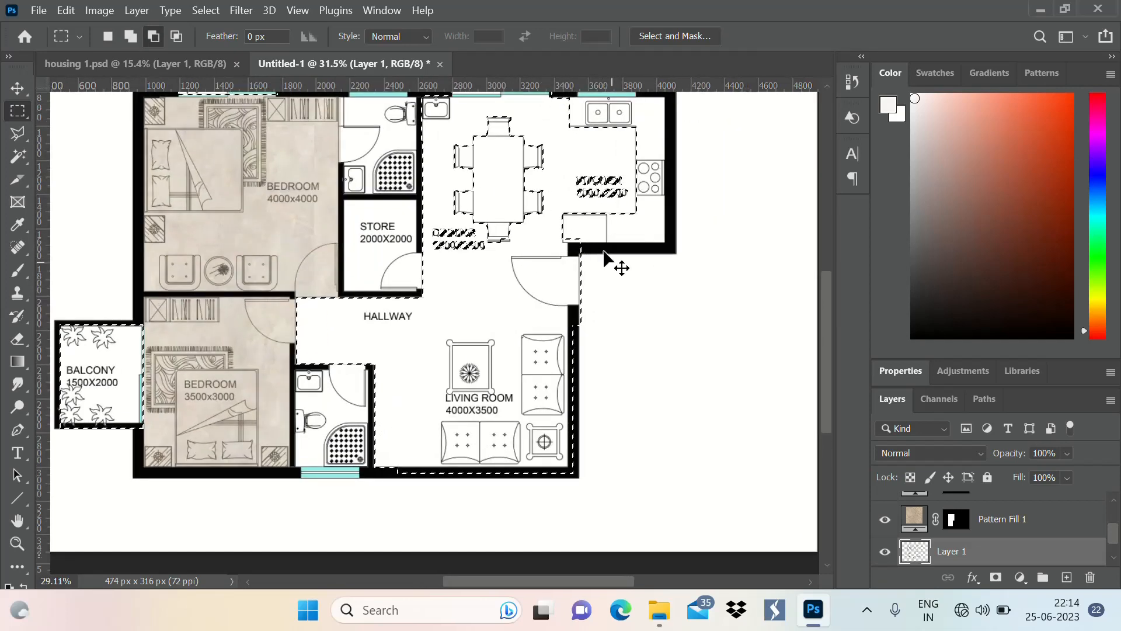
key("ctrl+z")
Add the entrance door swing and its opening, out to the outer wall edge, to the selection
left_click_drag(508, 247, 579, 348)
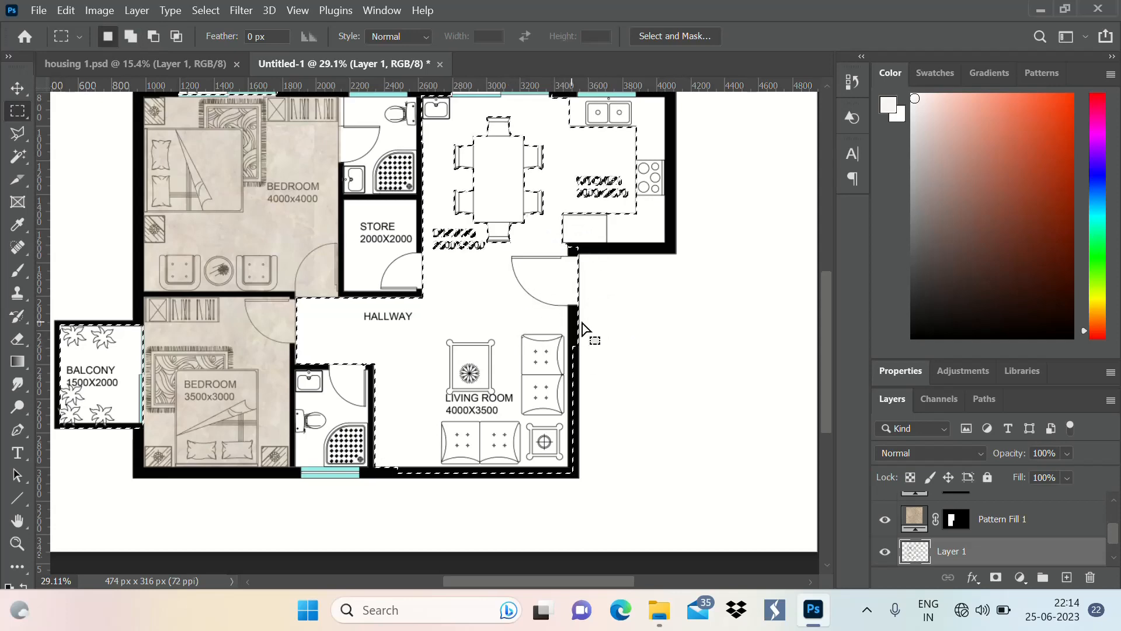
scroll(601, 320, "down", 1)
scroll(495, 209, "up", 1)
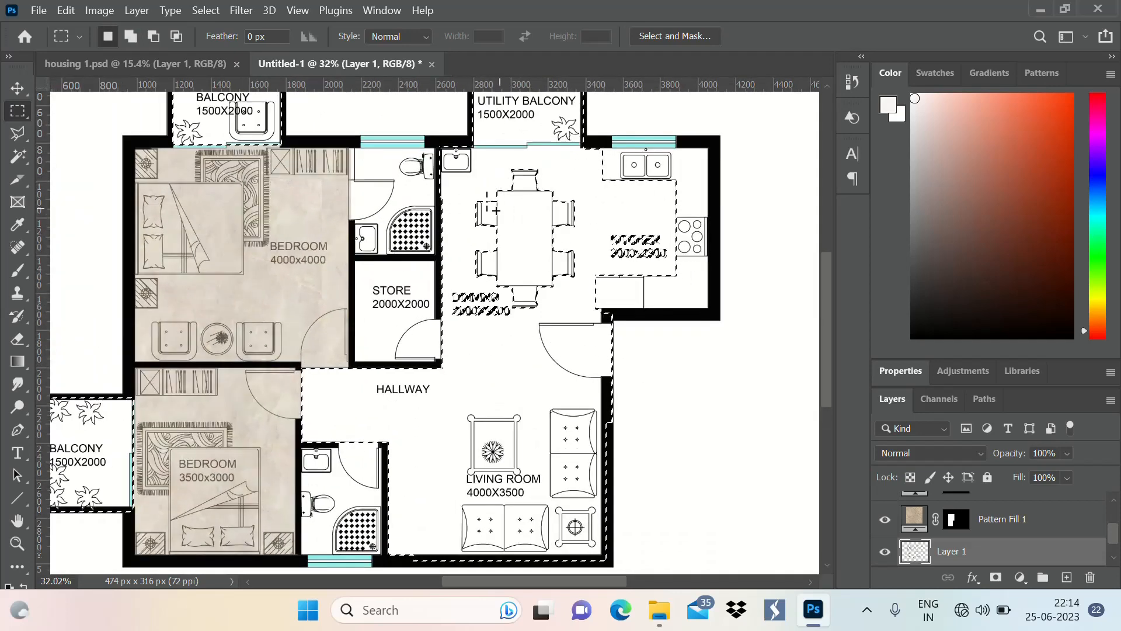
Include the dining table, chairs and label as well as the whole store room in the selection
key("shift")
left_click_drag(451, 153, 568, 299)
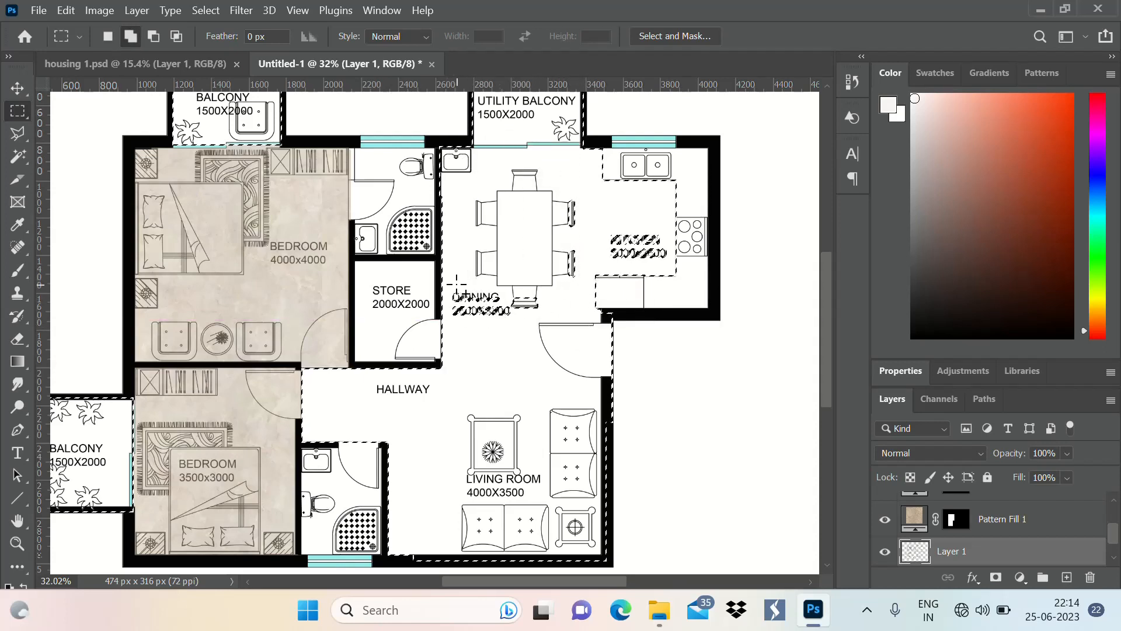
left_click_drag(450, 285, 519, 348)
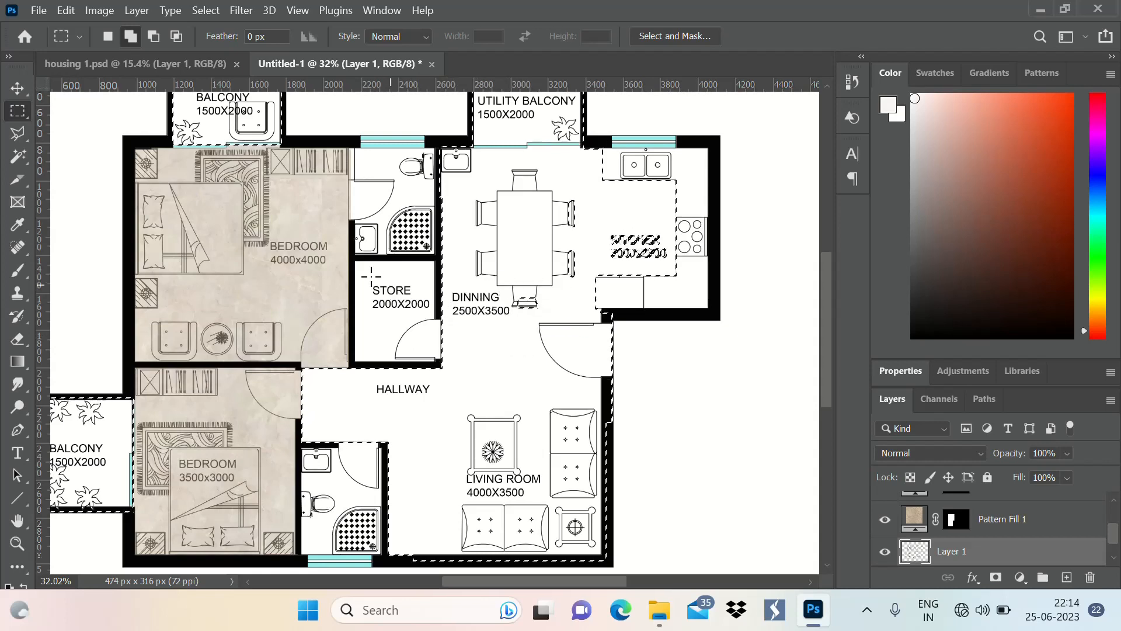
left_click_drag(353, 262, 455, 385)
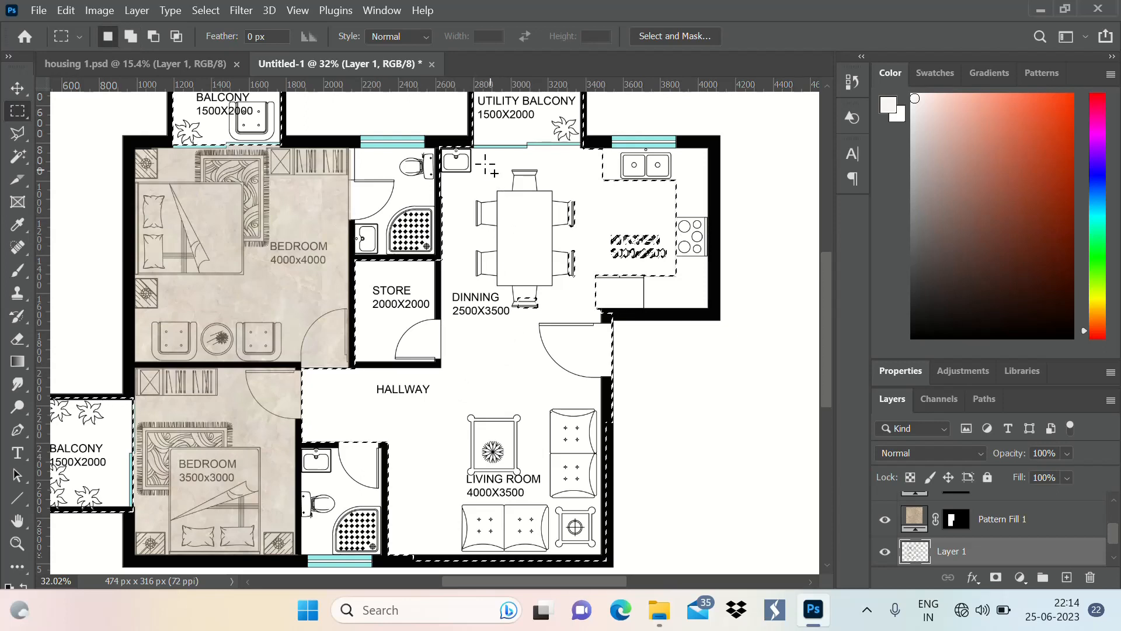
Add the dining chairs on the kitchen side and the kitchen label to the floor selection
left_click_drag(559, 203, 624, 273)
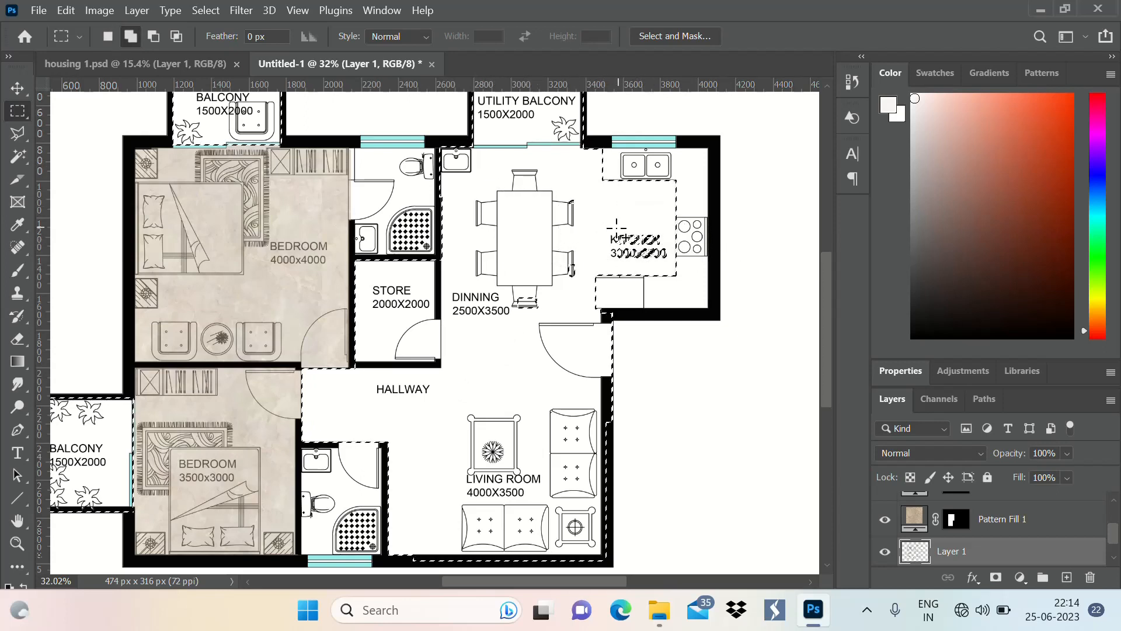
left_click_drag(615, 229, 670, 266)
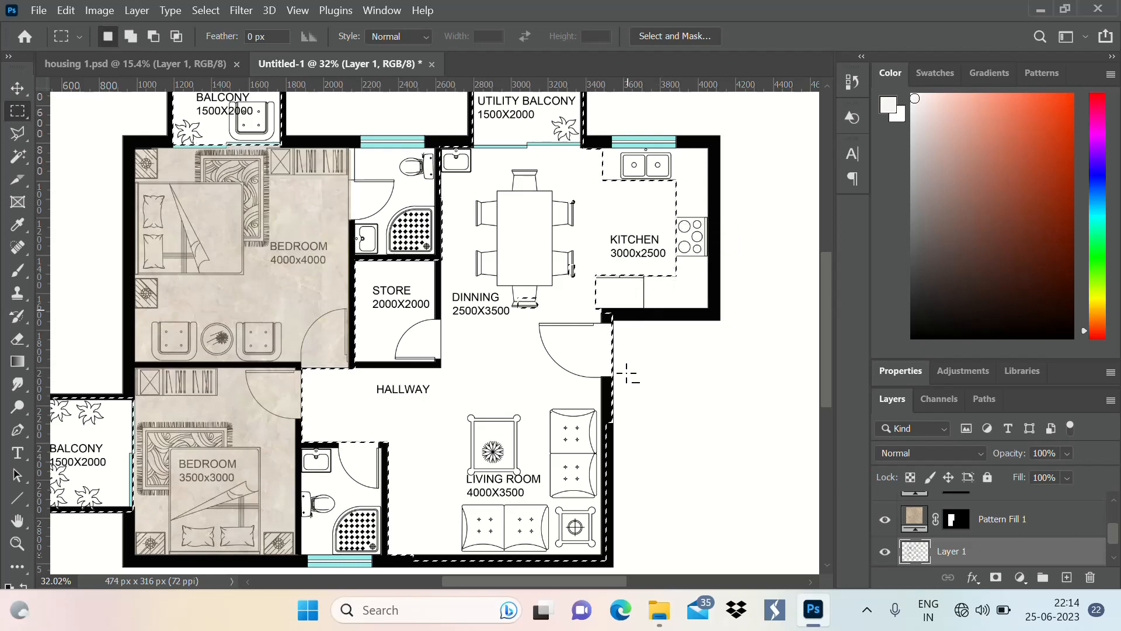
scroll(673, 274, "down", 3)
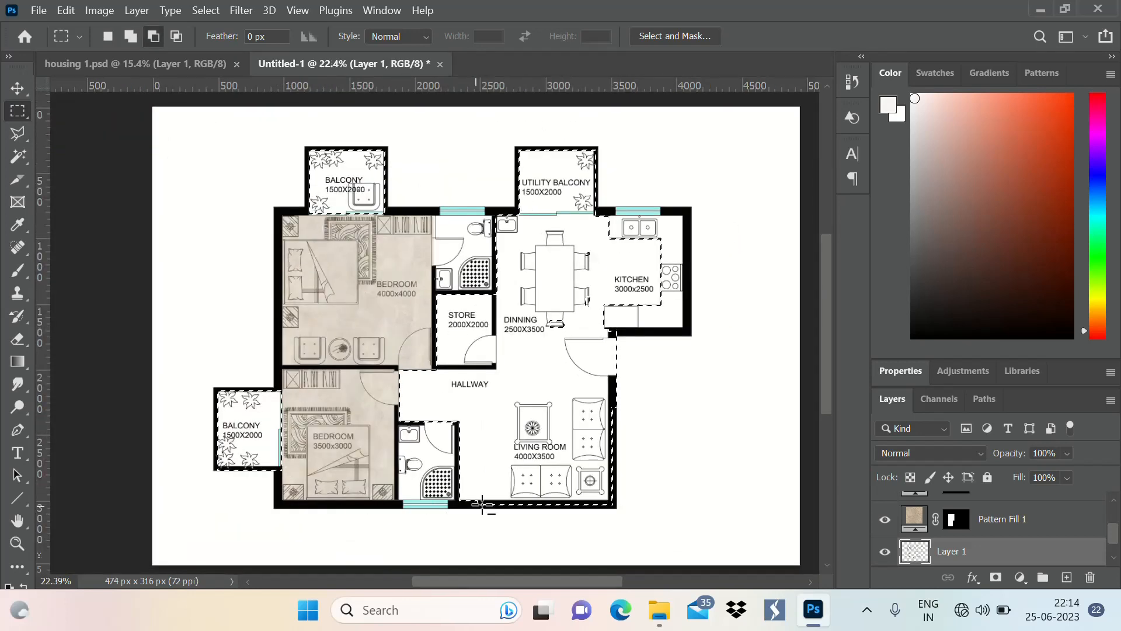
scroll(482, 504, "up", 2)
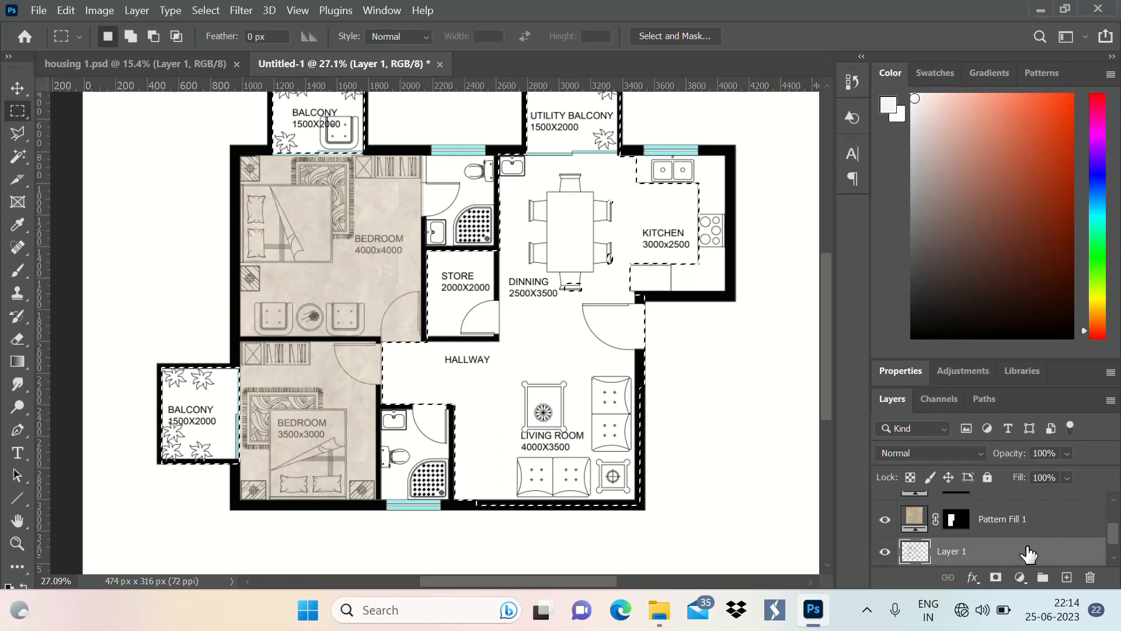
Add a pattern fill layer with the light brown wood pattern at a 90° angle and 100% scale to the selected floors
left_click(1019, 577)
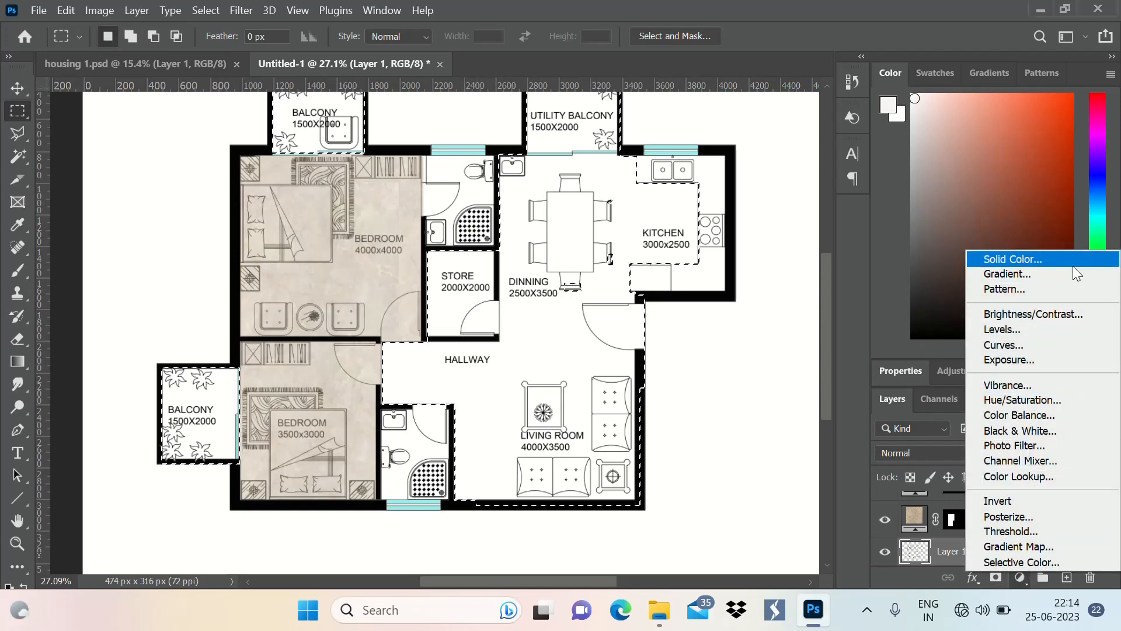
left_click(1065, 288)
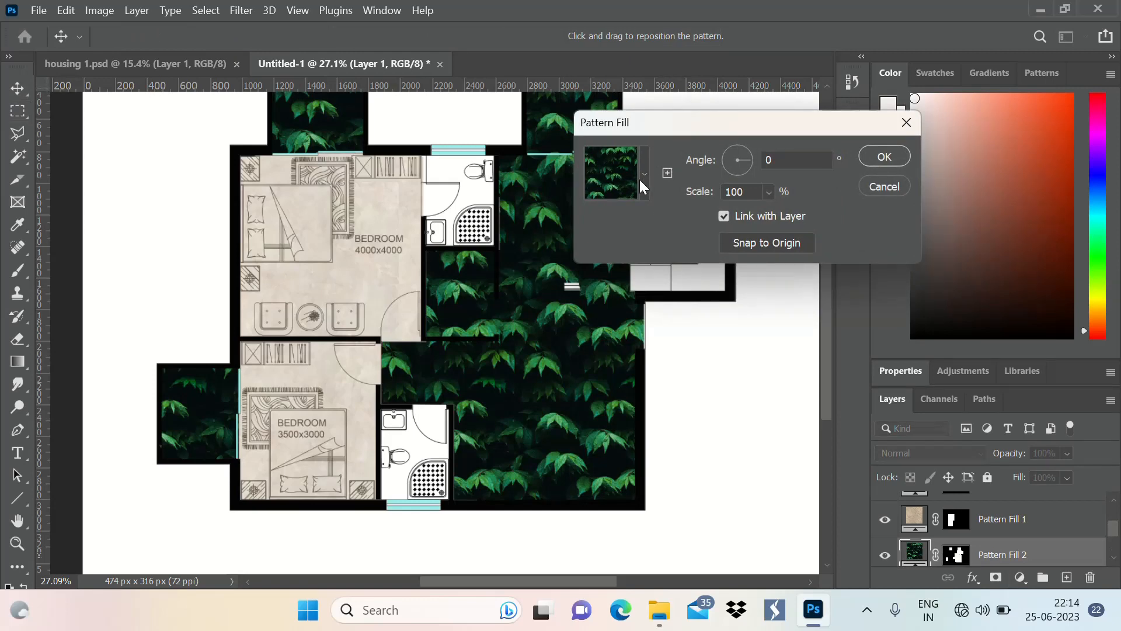
left_click(647, 174)
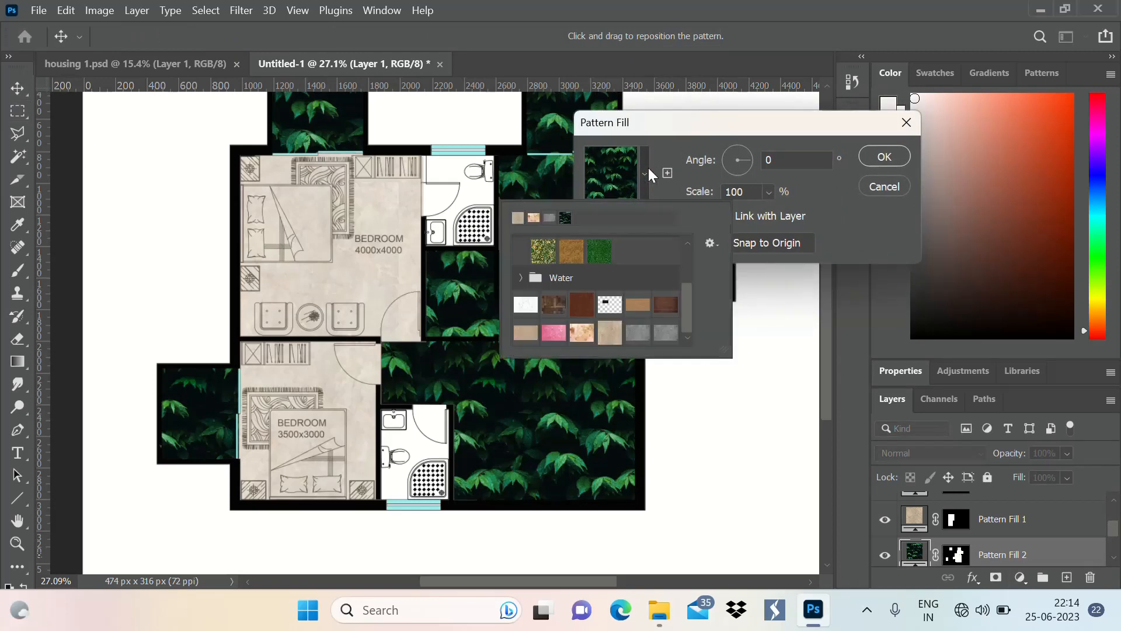
left_click(638, 304)
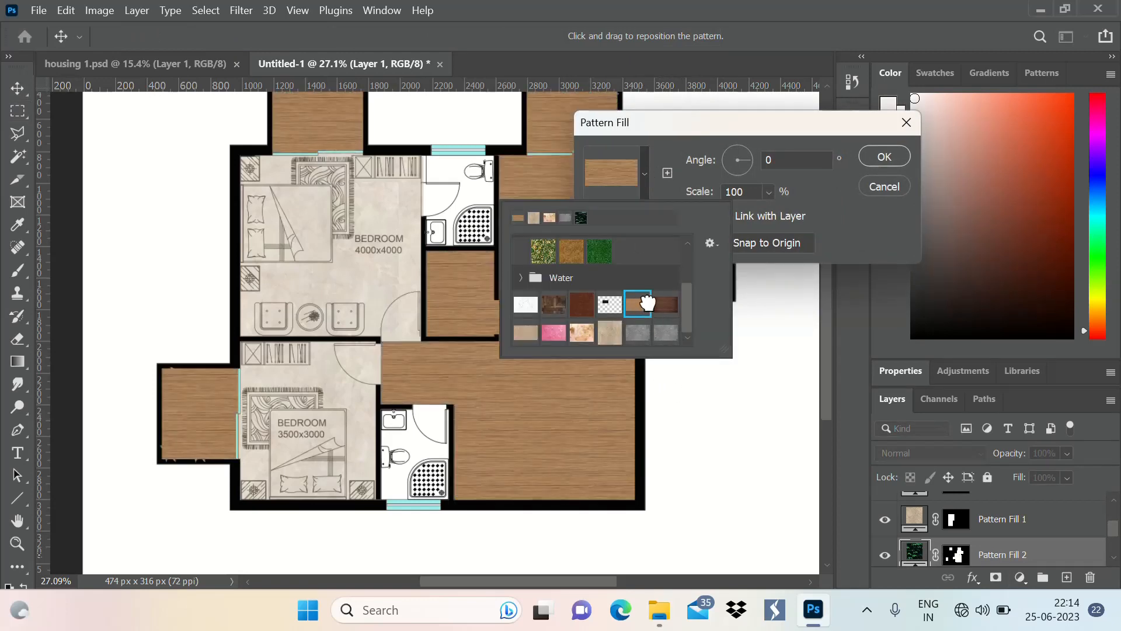
left_click(795, 159)
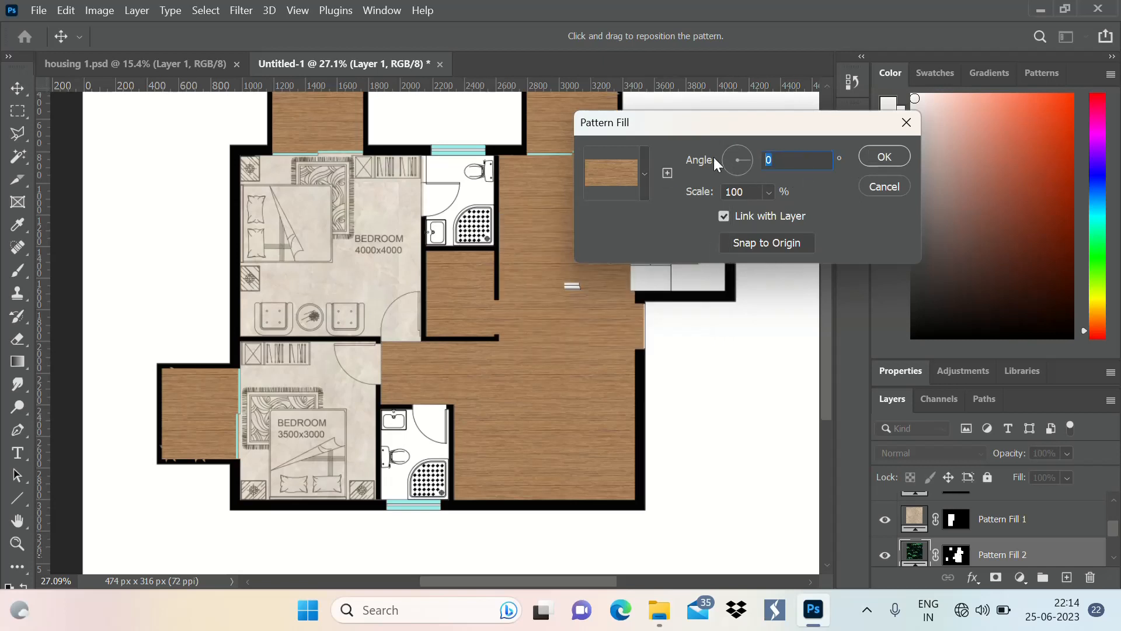
type("90")
left_click(884, 157)
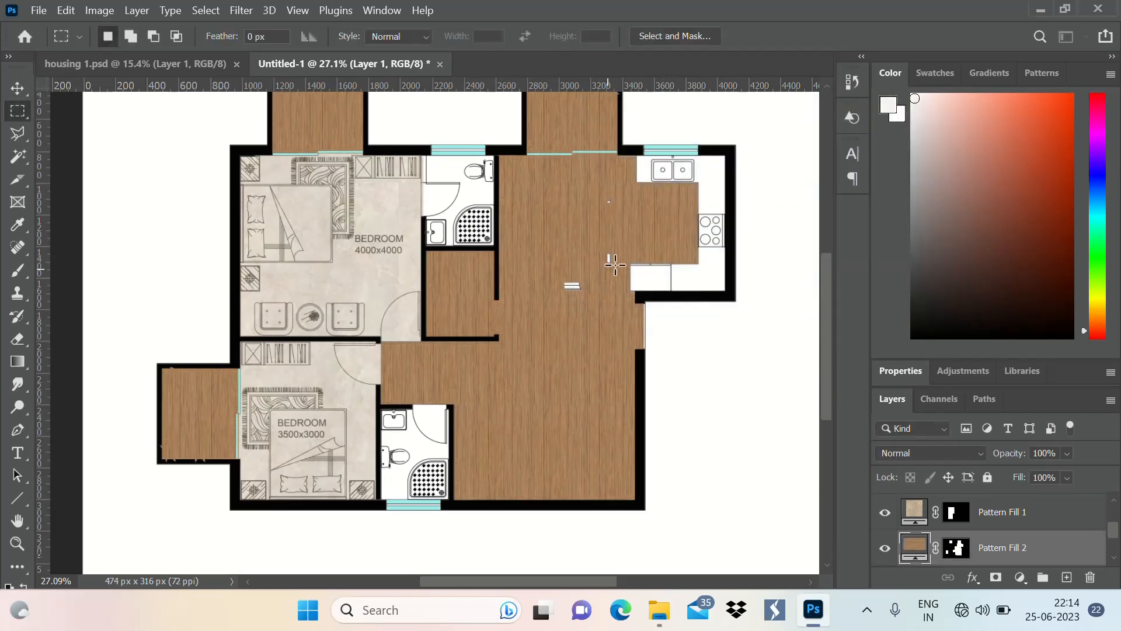
Undo the wood pattern fill and add the missed parts of the dining chairs to the floor selection
scroll(619, 300, "up", 2)
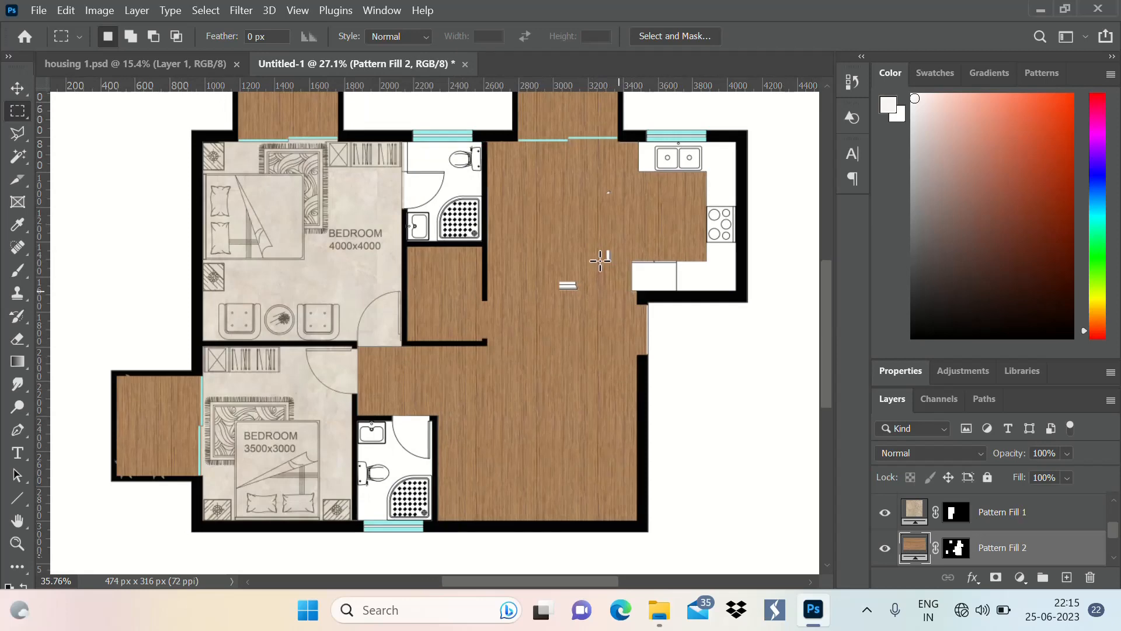
key("ctrl+z")
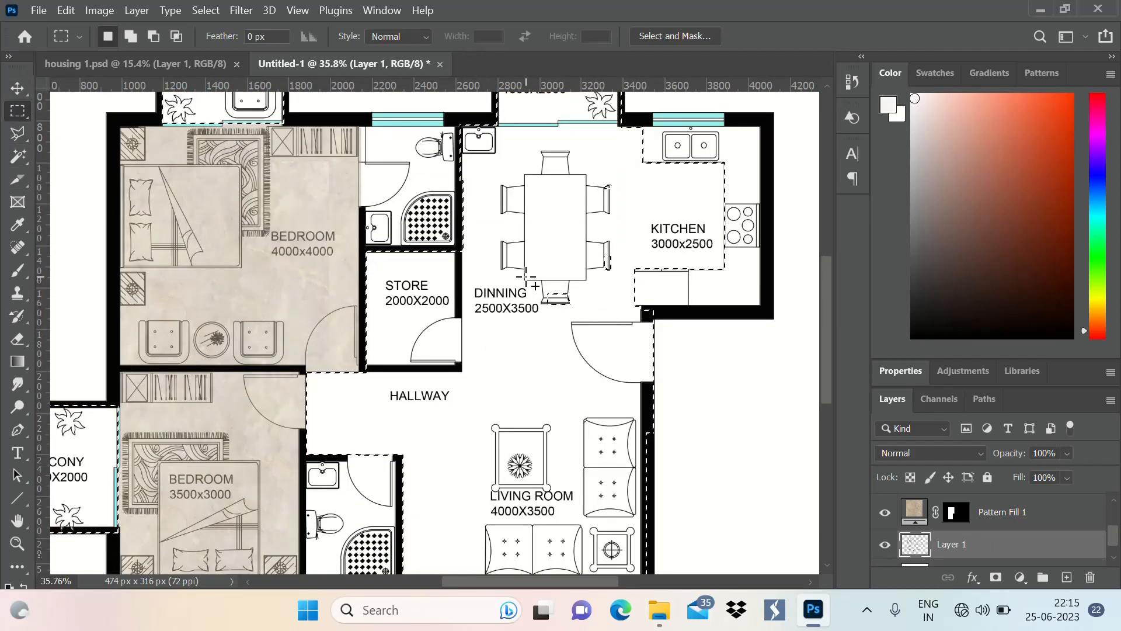
left_click_drag(526, 277, 620, 340)
left_click_drag(585, 153, 631, 292)
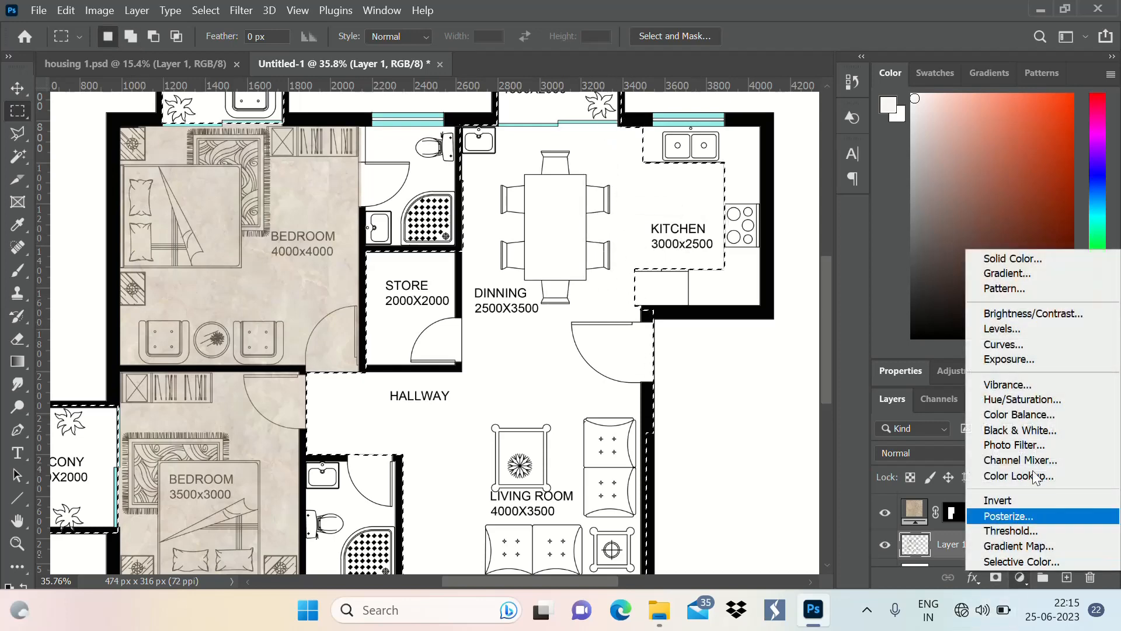
Fill the corrected floor selection with a light brown wood pattern layer at a 90° angle and 100% scale
left_click(1020, 577)
left_click(1035, 290)
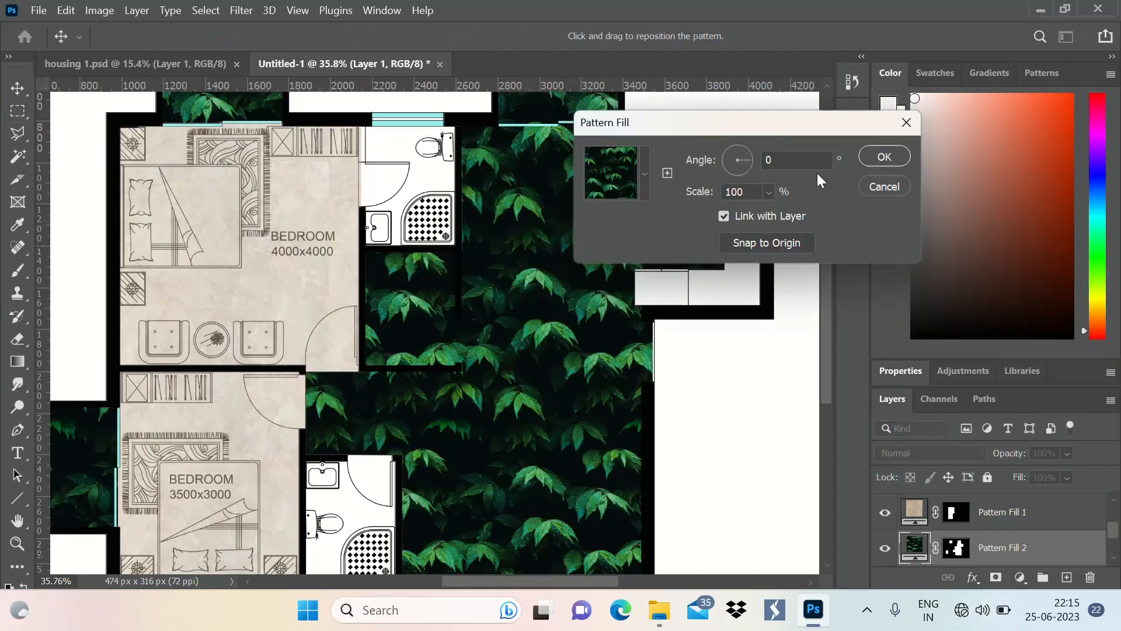
left_click(643, 187)
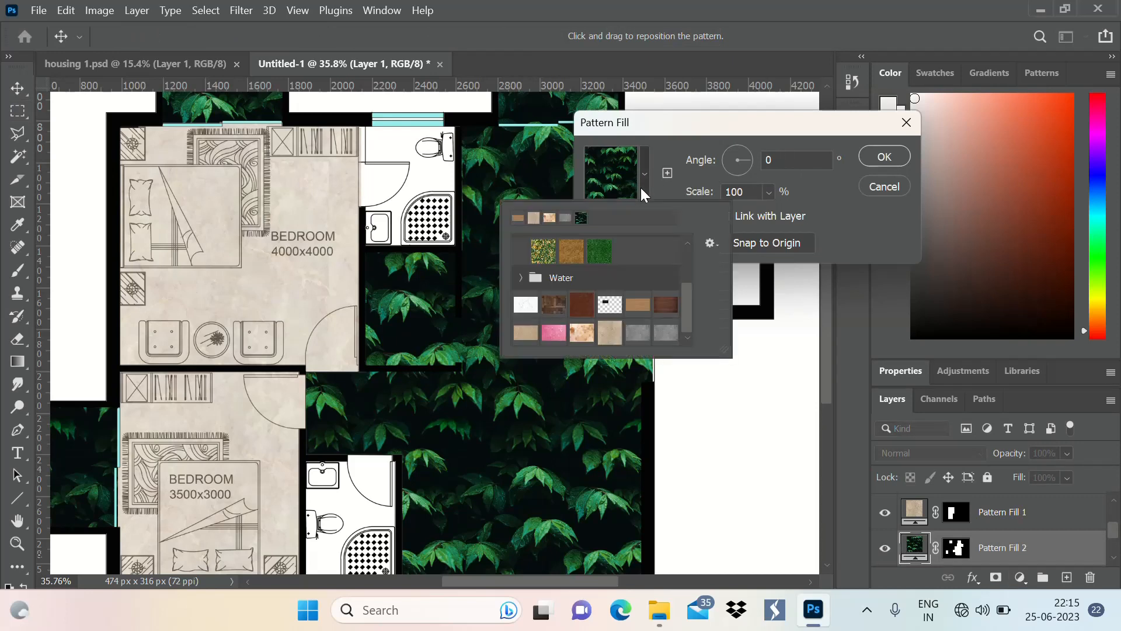
left_click(637, 306)
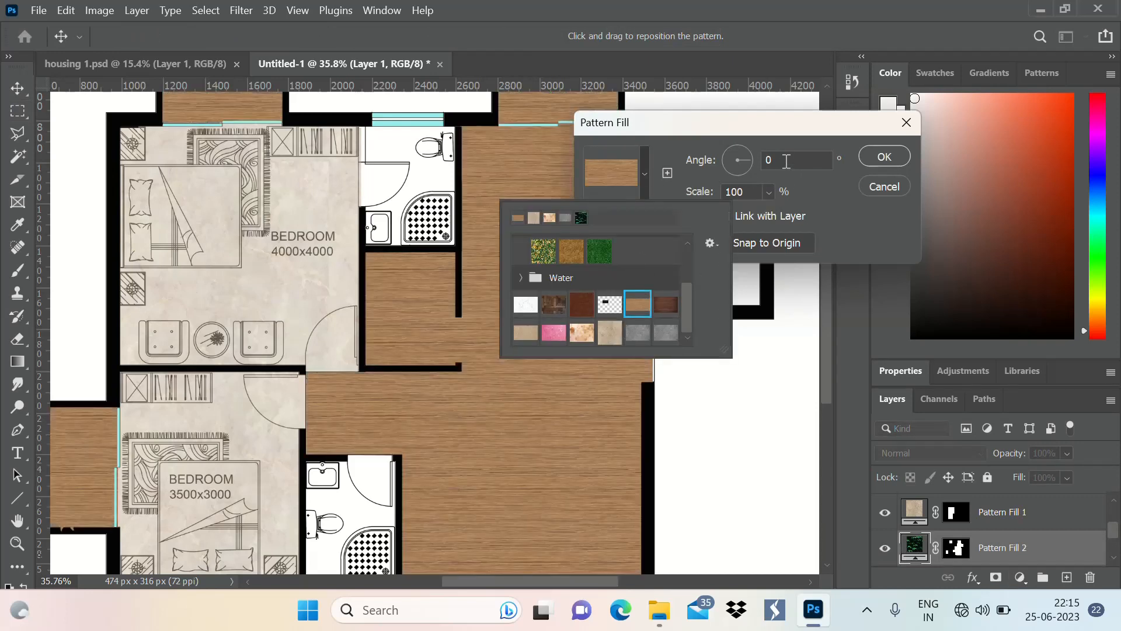
left_click(754, 172)
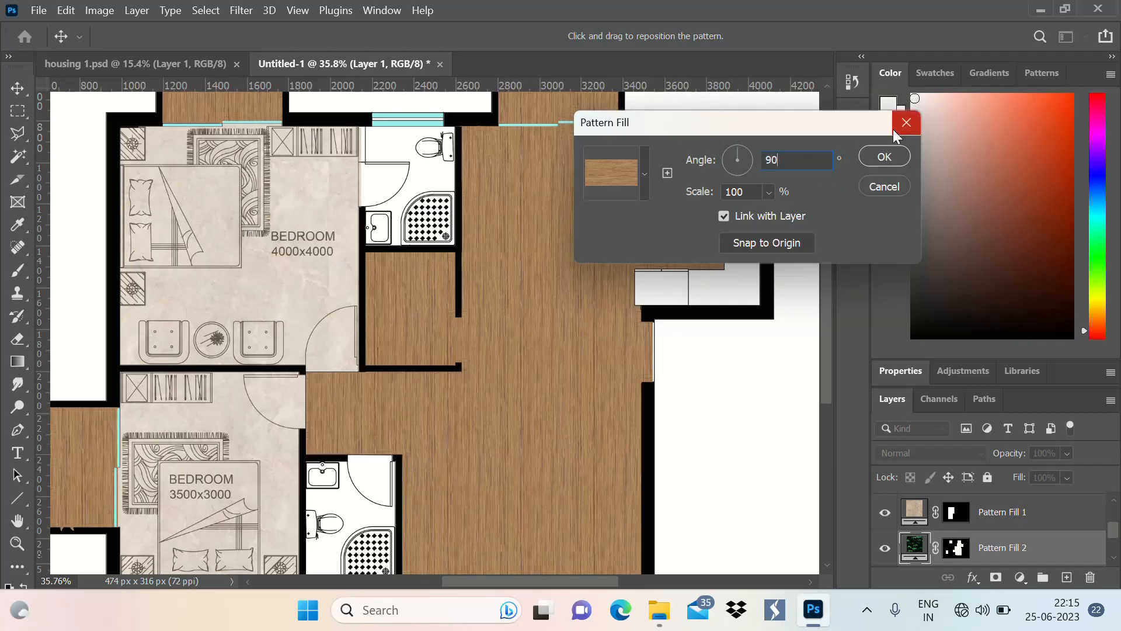
left_click(893, 154)
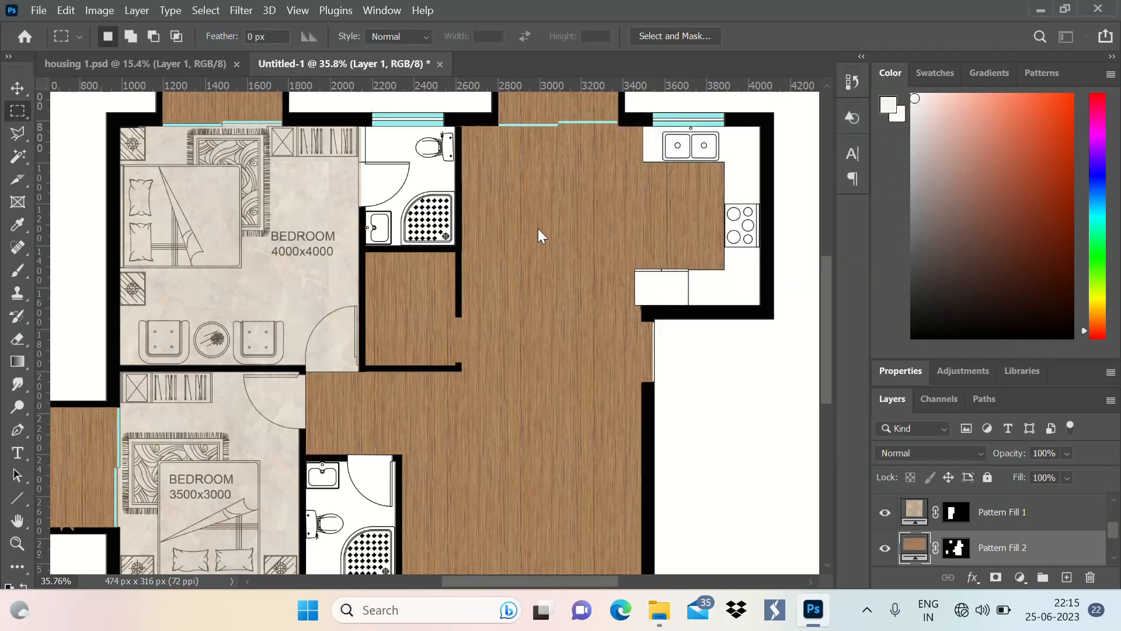
Set the opacity of the wood pattern fill layer to 80%
scroll(389, 342, "down", 5)
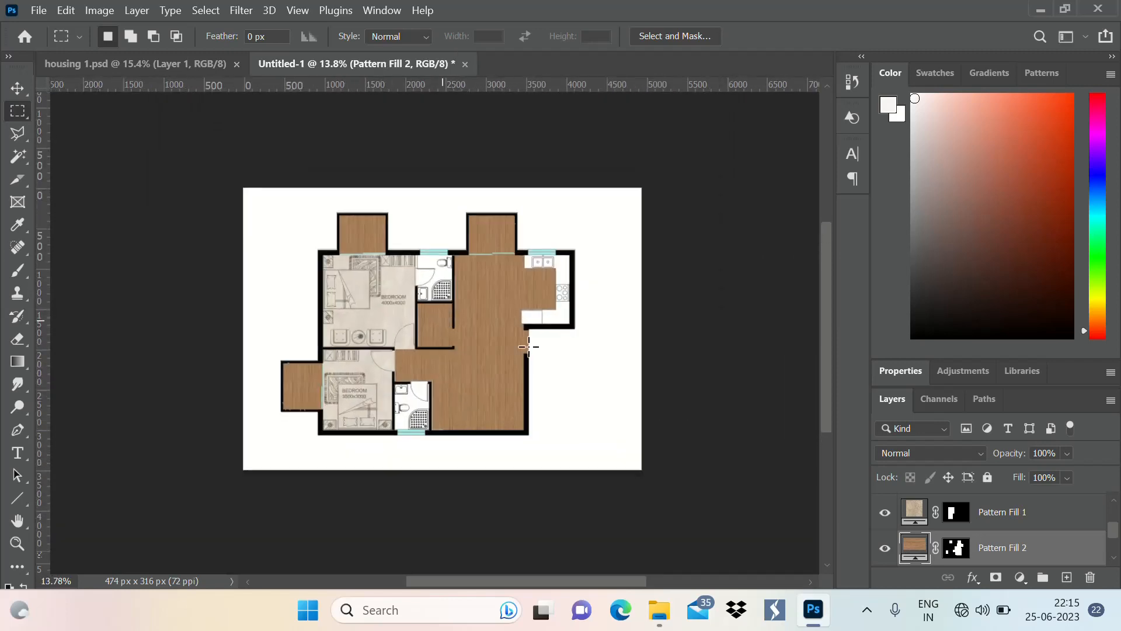
scroll(448, 349, "up", 2)
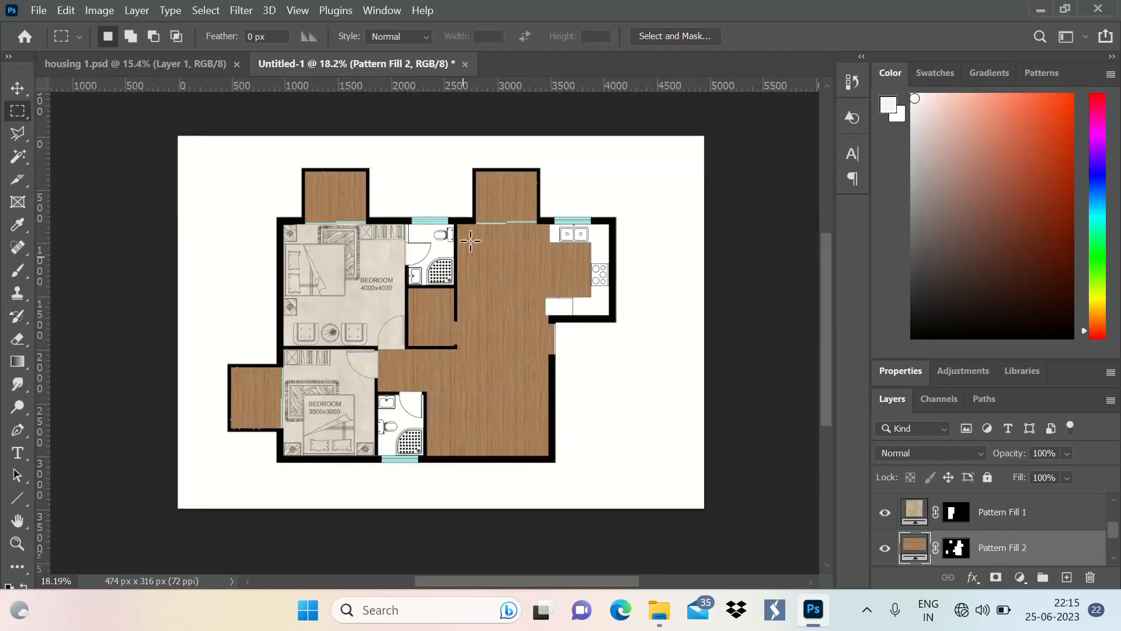
scroll(493, 243, "down", 1)
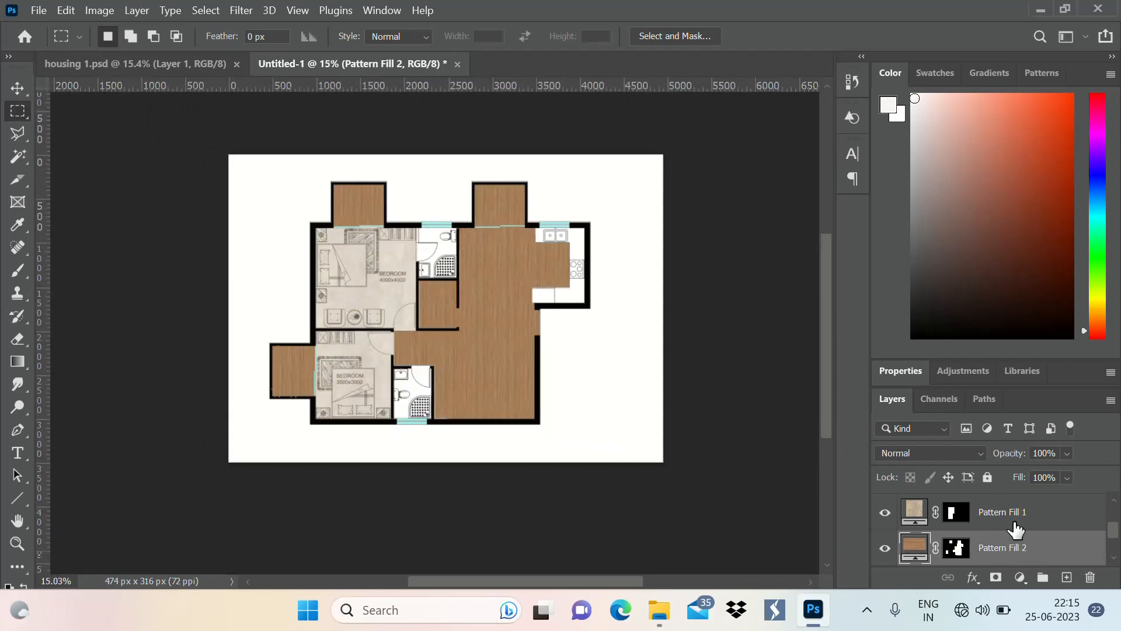
double_click(1057, 557)
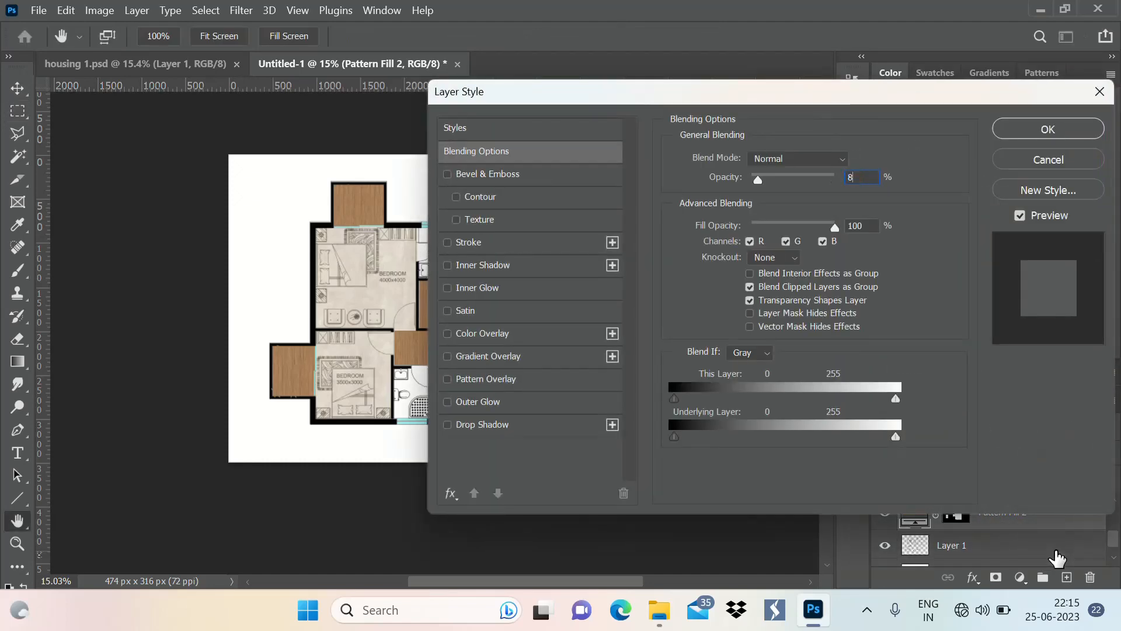
type("0")
key("Return")
Move Layer 1 above the wood pattern fill layer in the layer stack
scroll(586, 310, "down", 1)
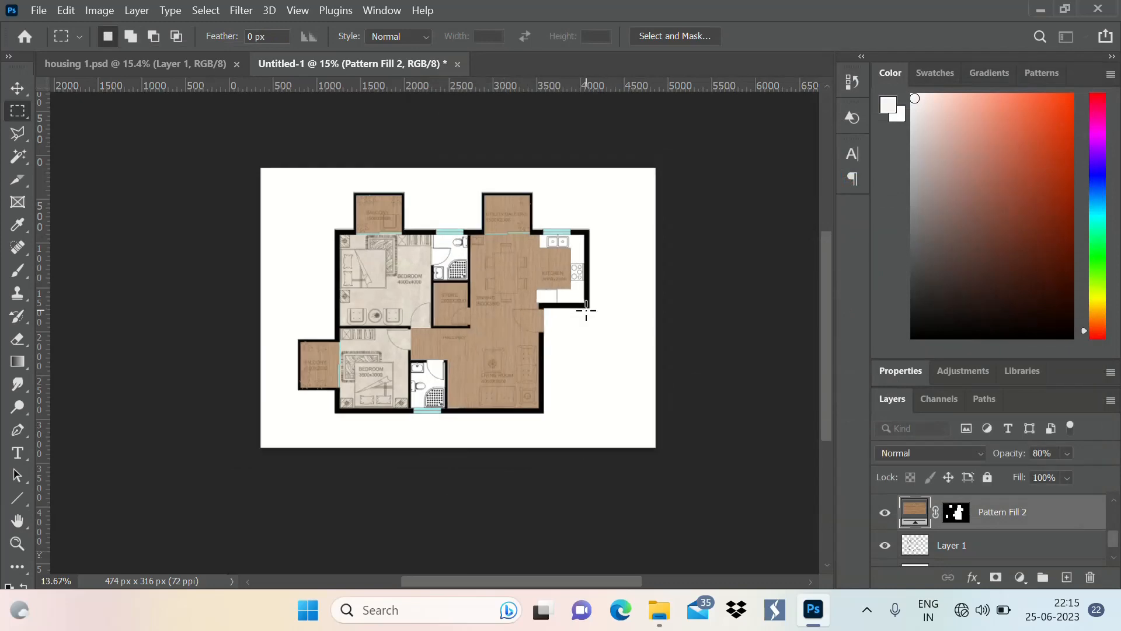
scroll(585, 311, "up", 3)
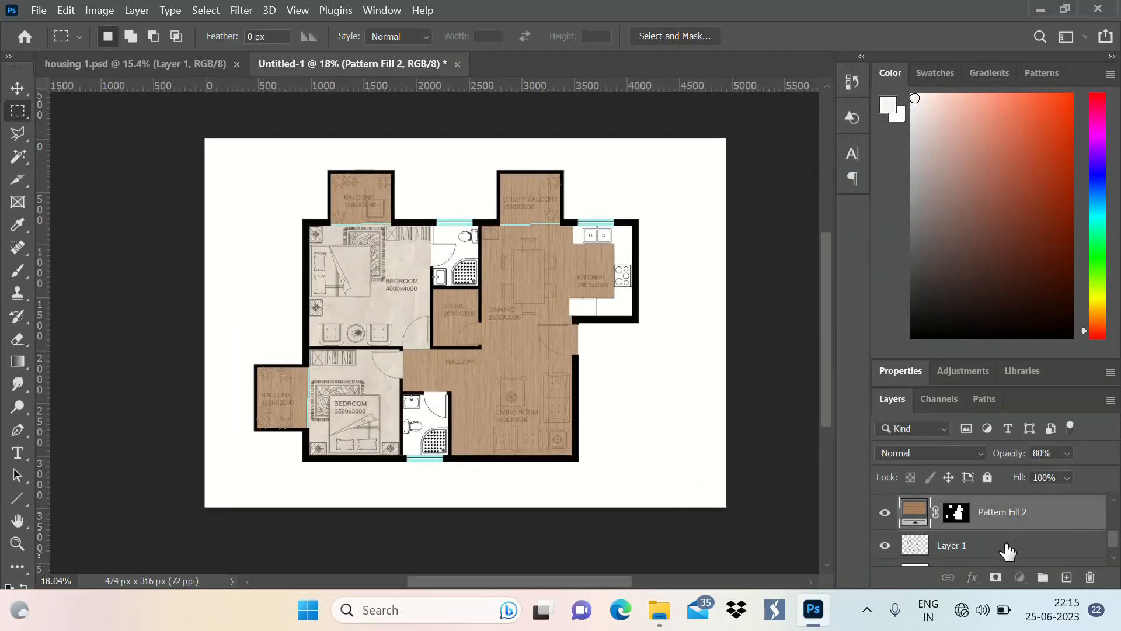
left_click_drag(1007, 551, 1016, 503)
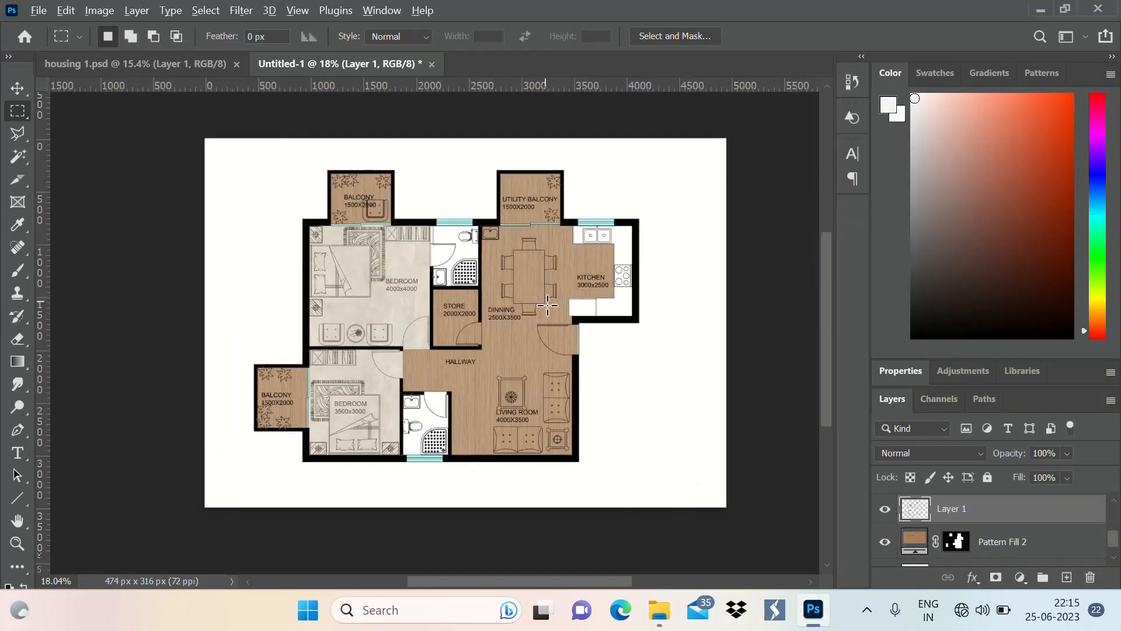
scroll(653, 242, "down", 1)
scroll(613, 282, "up", 4)
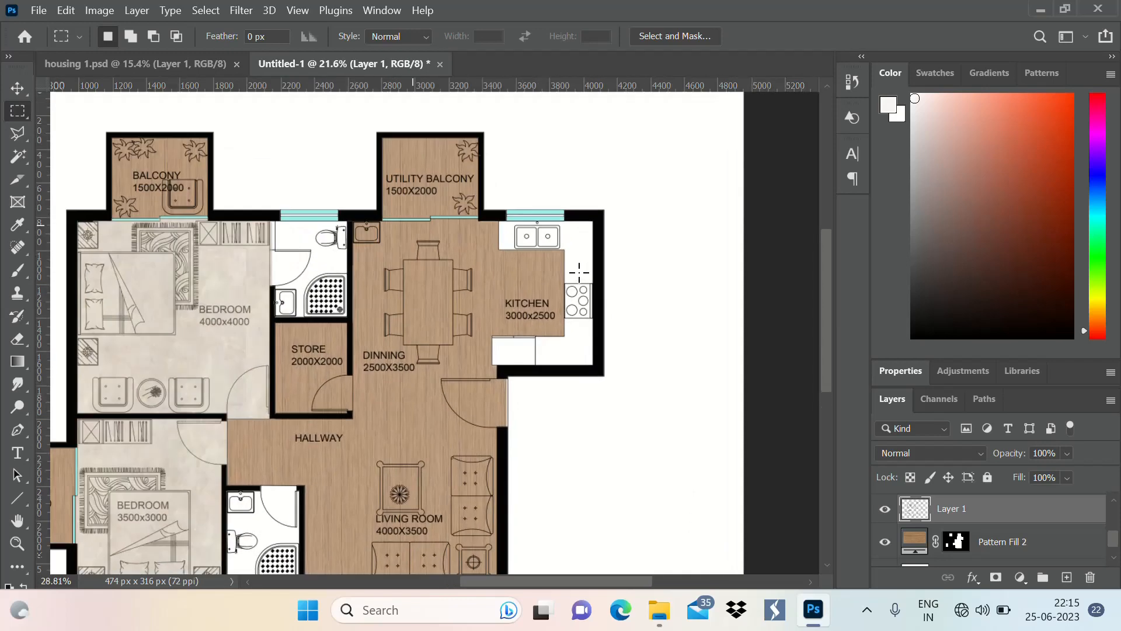
Select the kitchen counter surfaces around the sink and the stove with the Magic Wand, leaving out the fixtures
scroll(579, 272, "up", 1)
key("w")
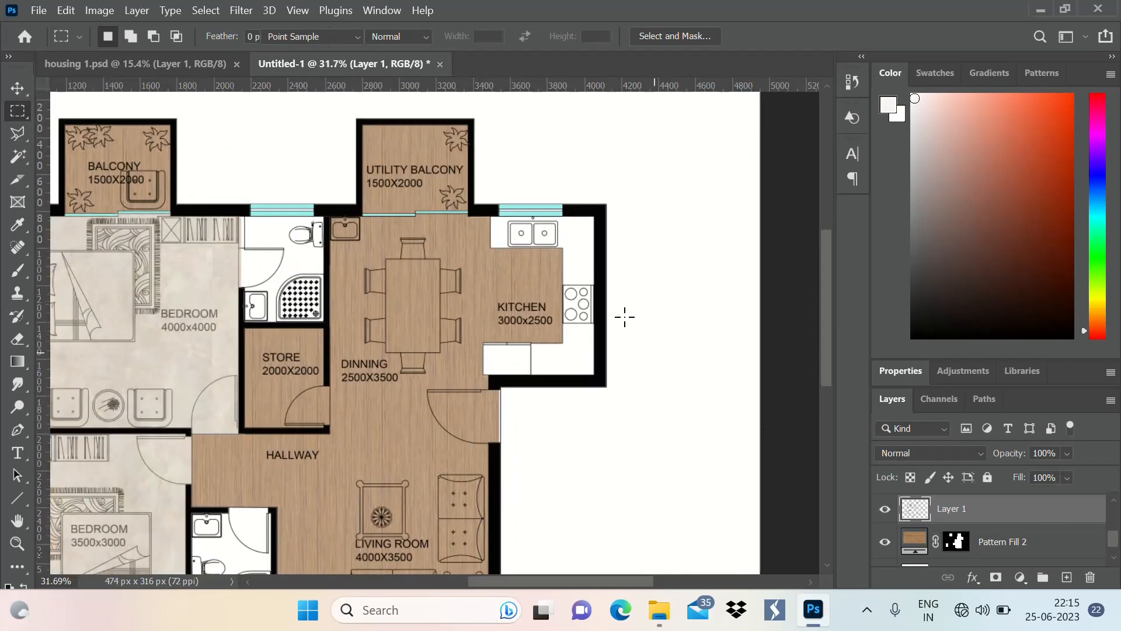
left_click(582, 234)
left_click(557, 368)
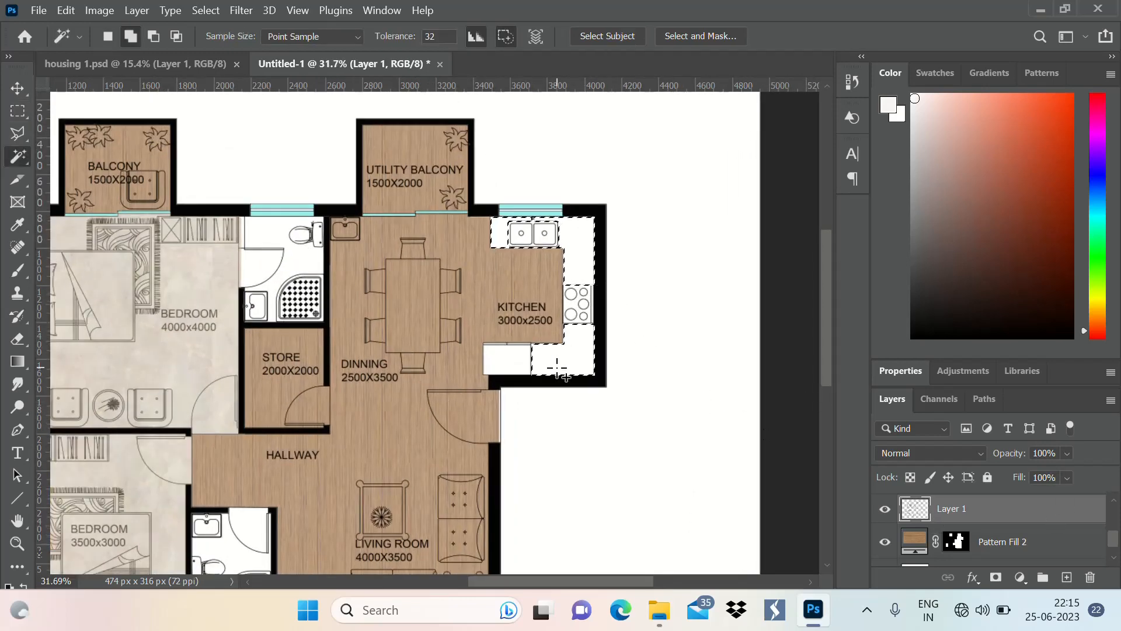
key("alt")
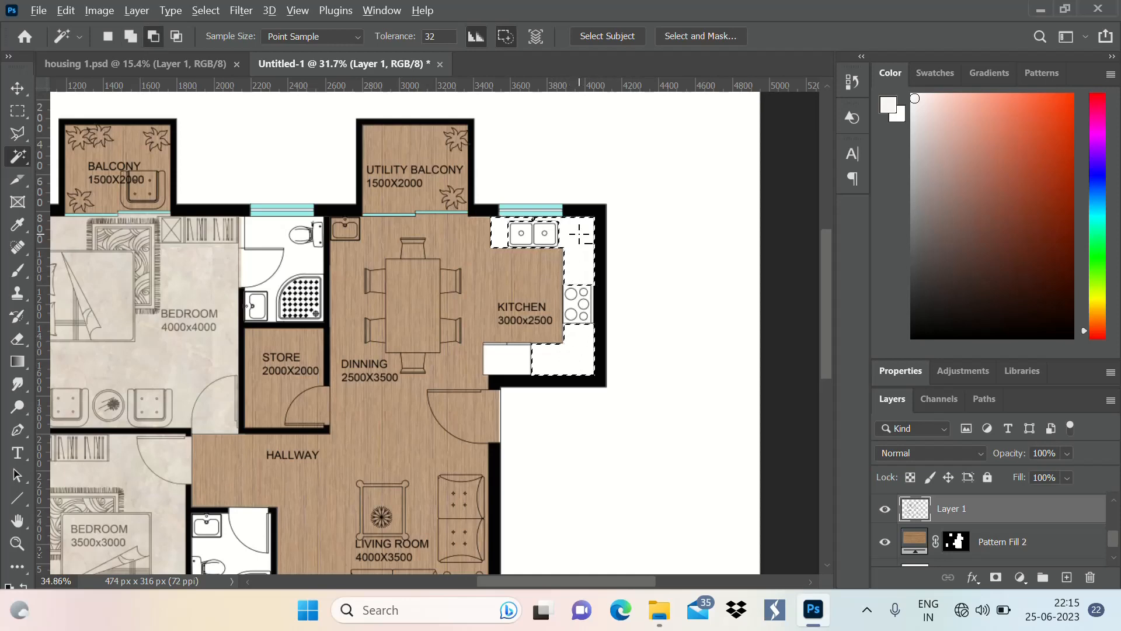
scroll(584, 257, "up", 3)
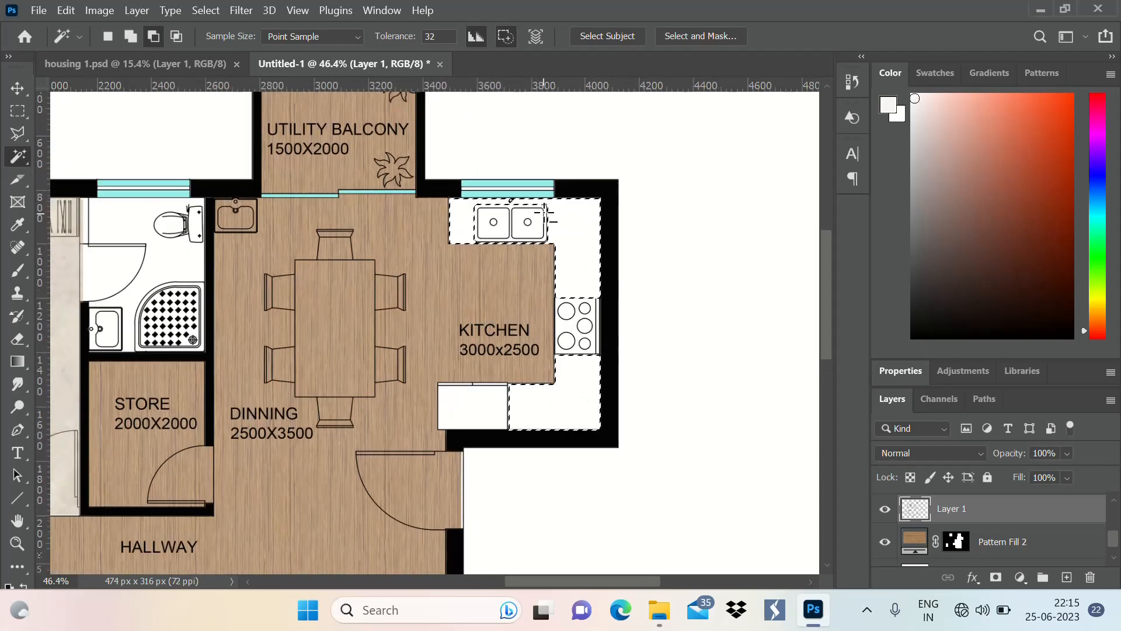
scroll(600, 317, "down", 4)
left_click(1020, 578)
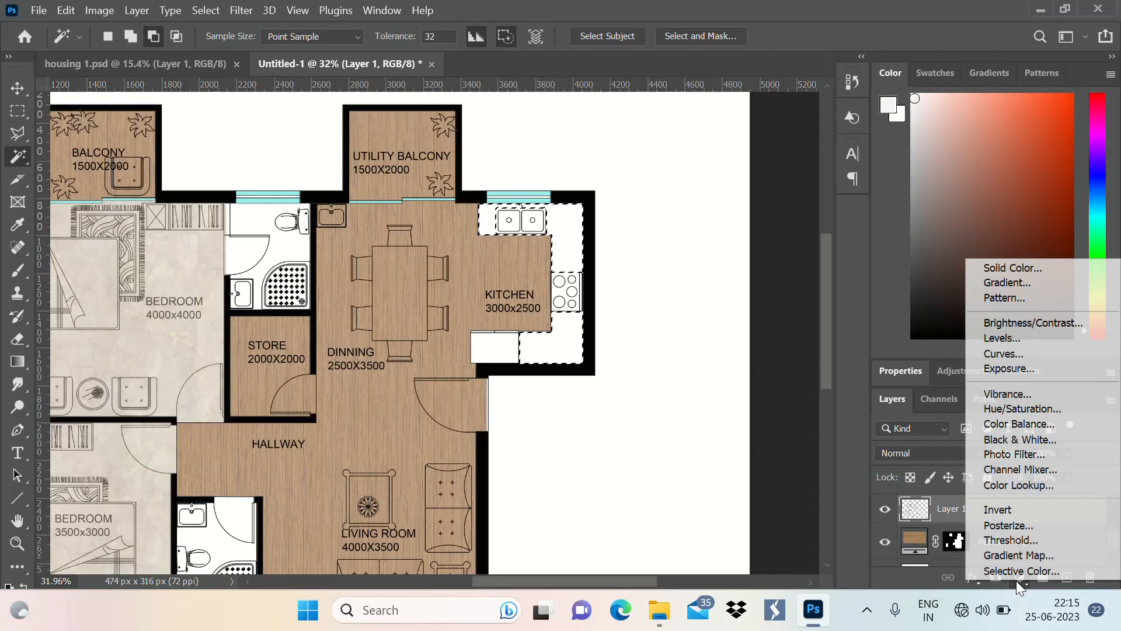
left_click(1057, 261)
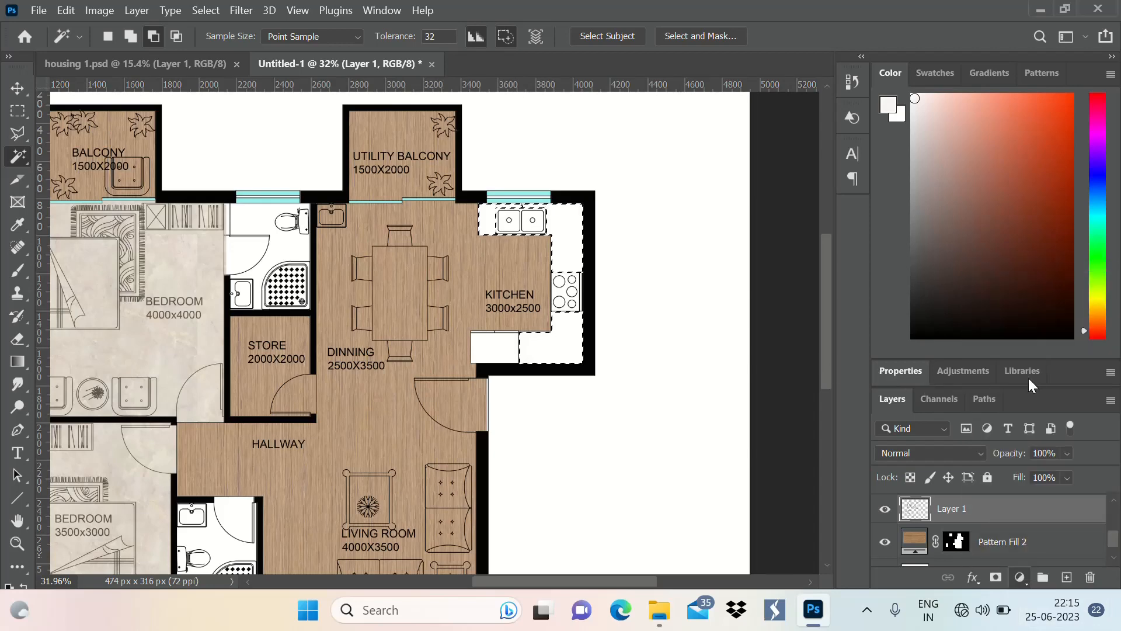
key("Escape")
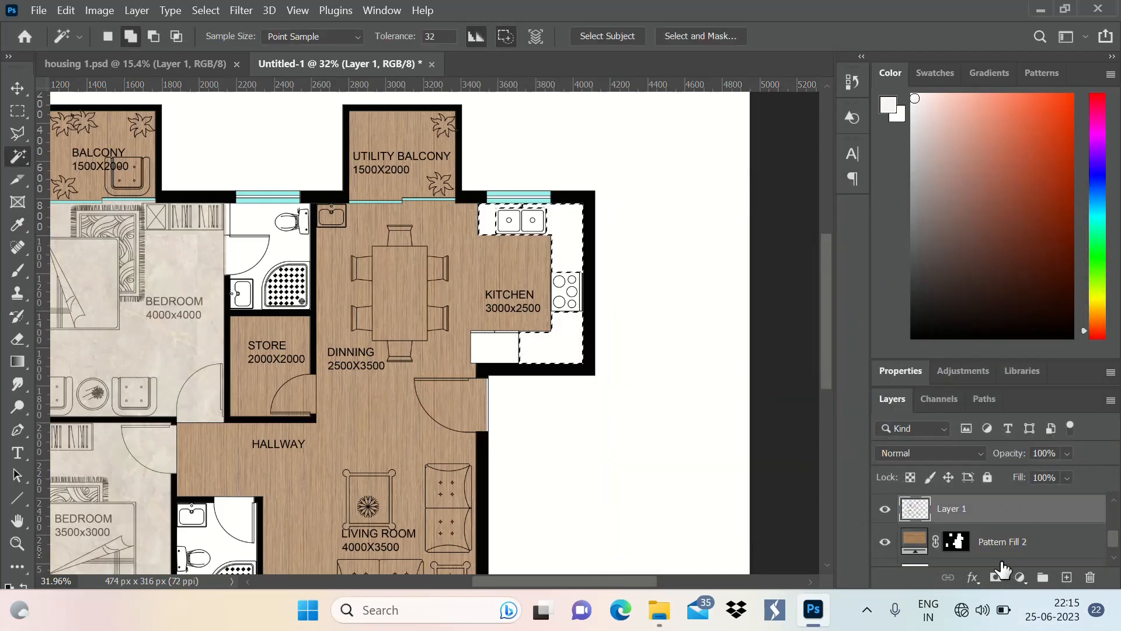
Add a pattern fill layer with the beige marble pattern at a 0° angle and 100% scale to the selected kitchen counters
left_click(1019, 578)
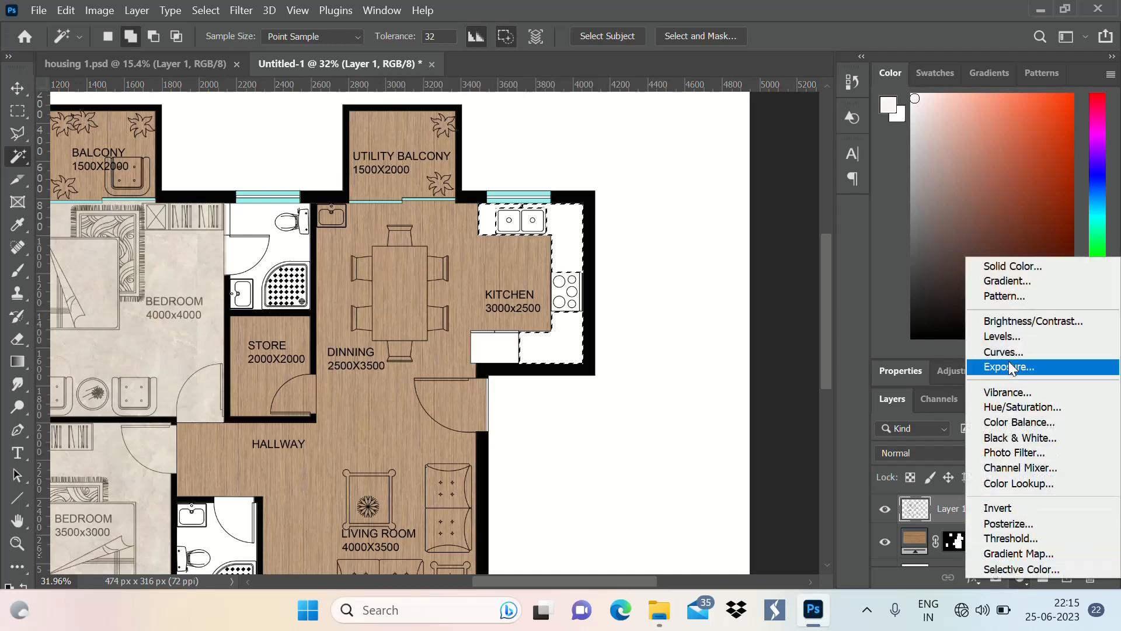
left_click(1017, 296)
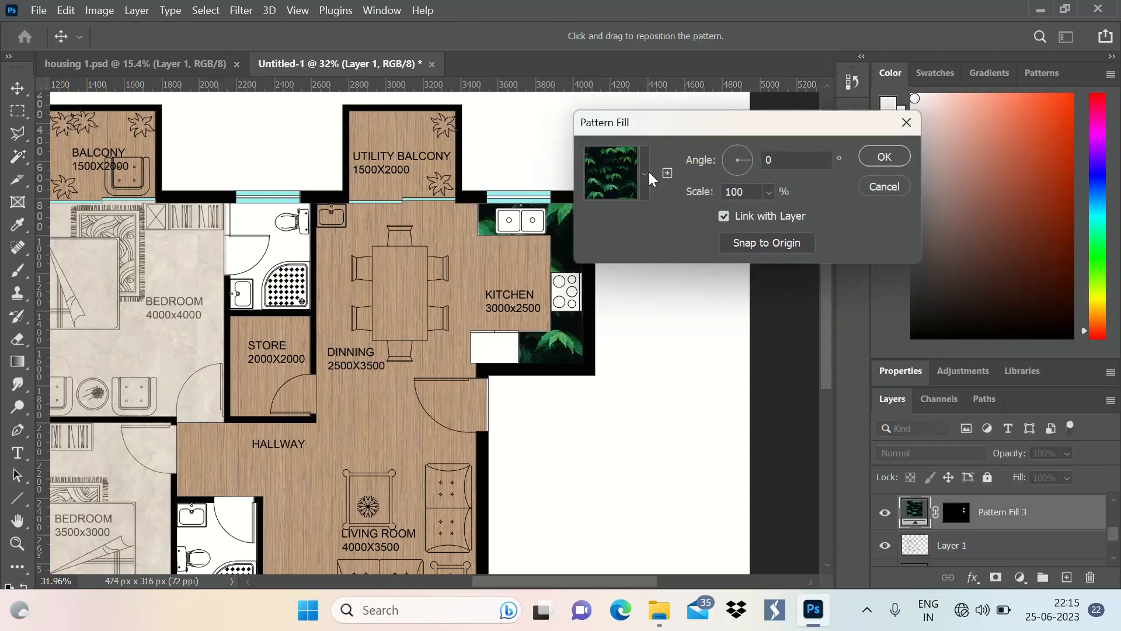
left_click(646, 173)
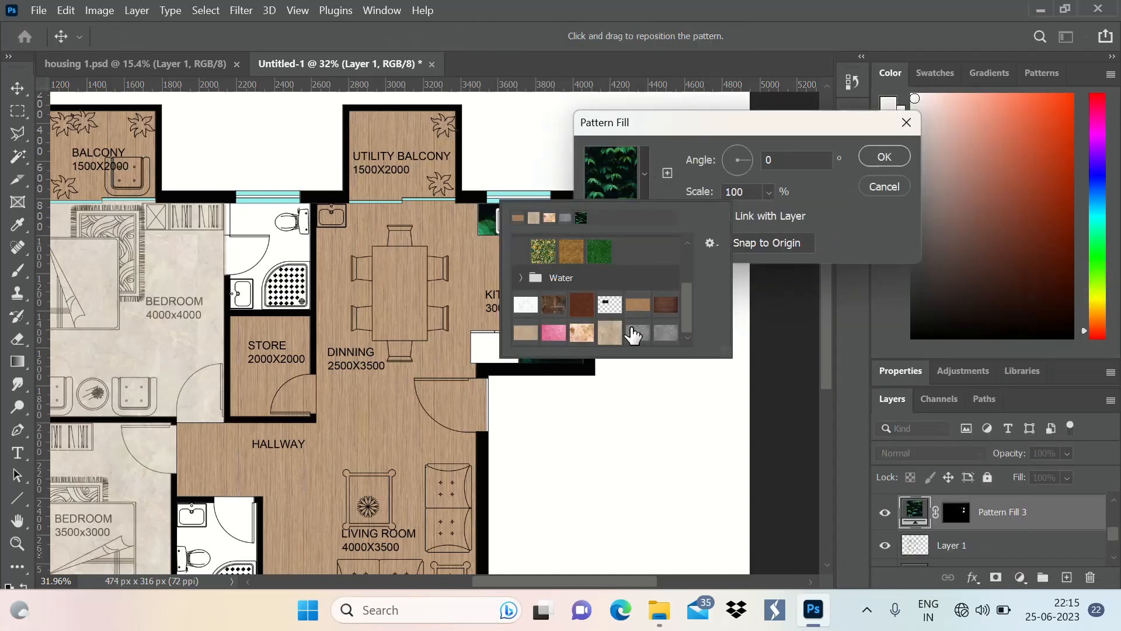
left_click(612, 333)
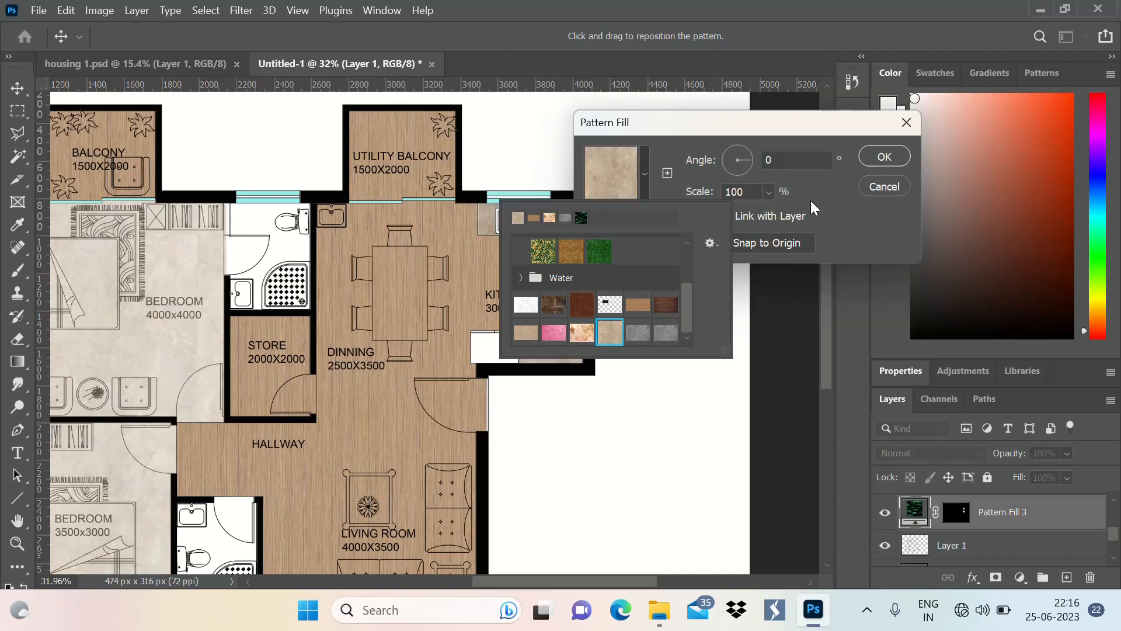
left_click(886, 155)
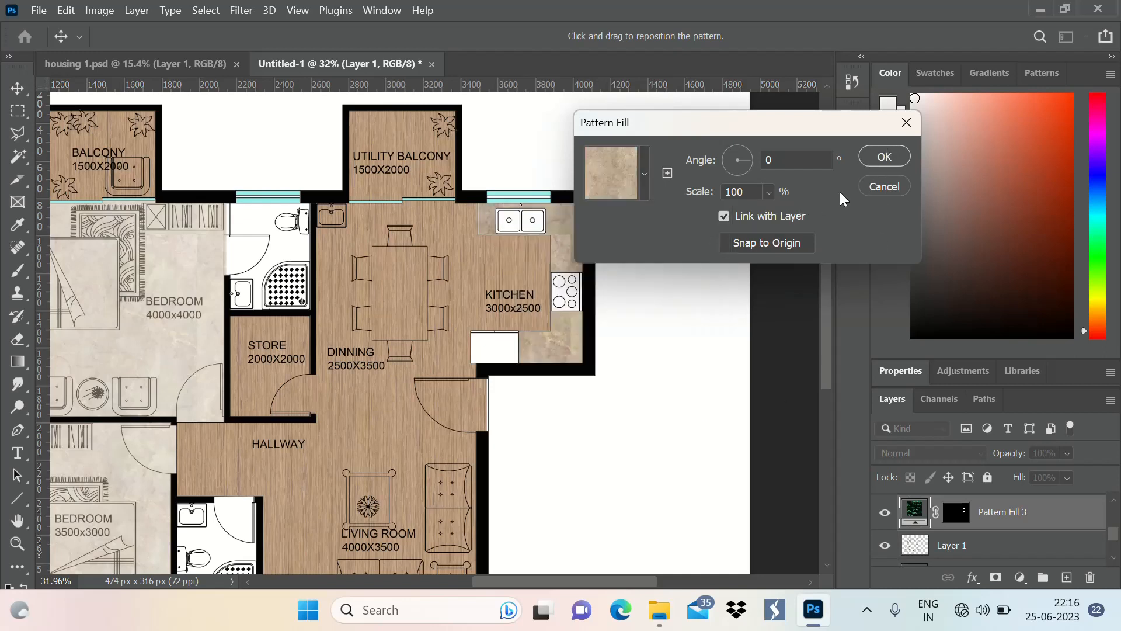
left_click(886, 157)
key("w")
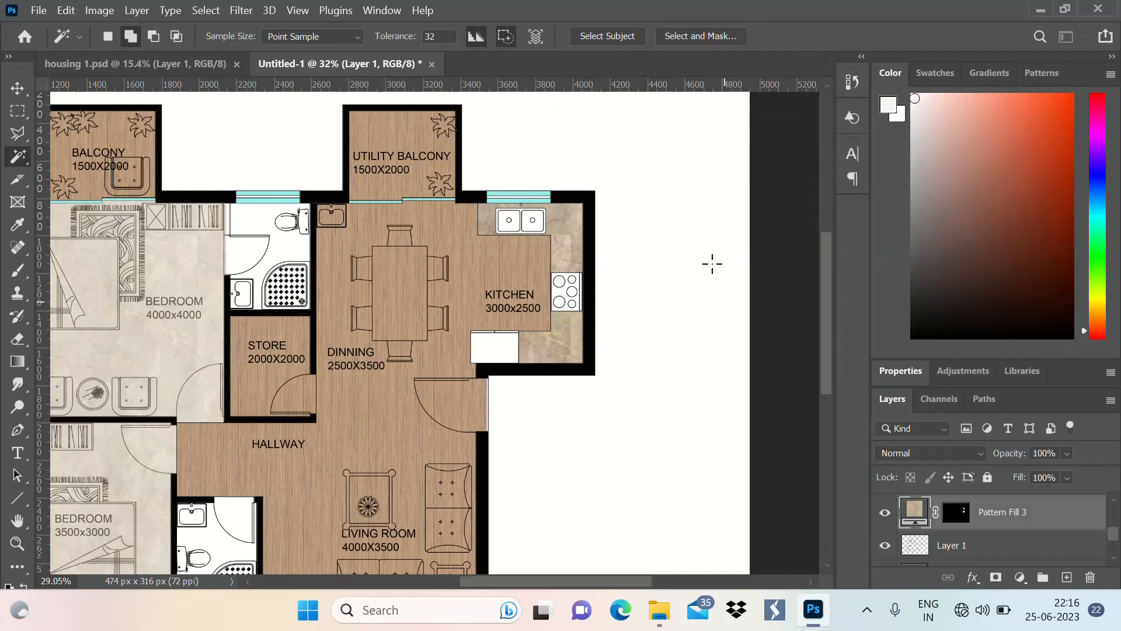
scroll(712, 264, "down", 3)
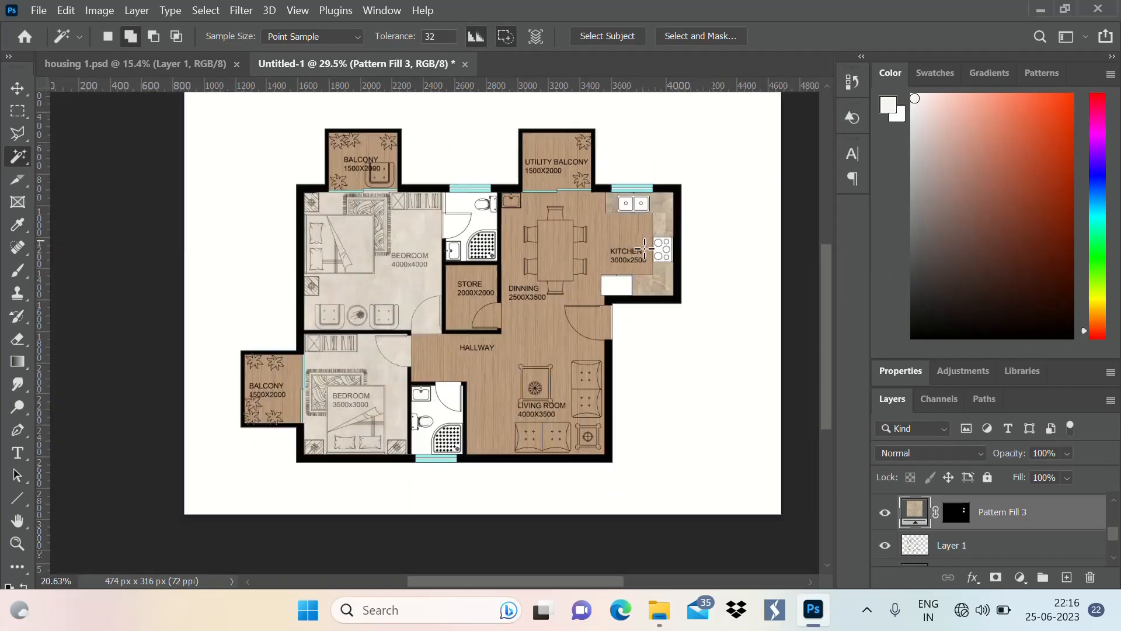
scroll(645, 248, "up", 4)
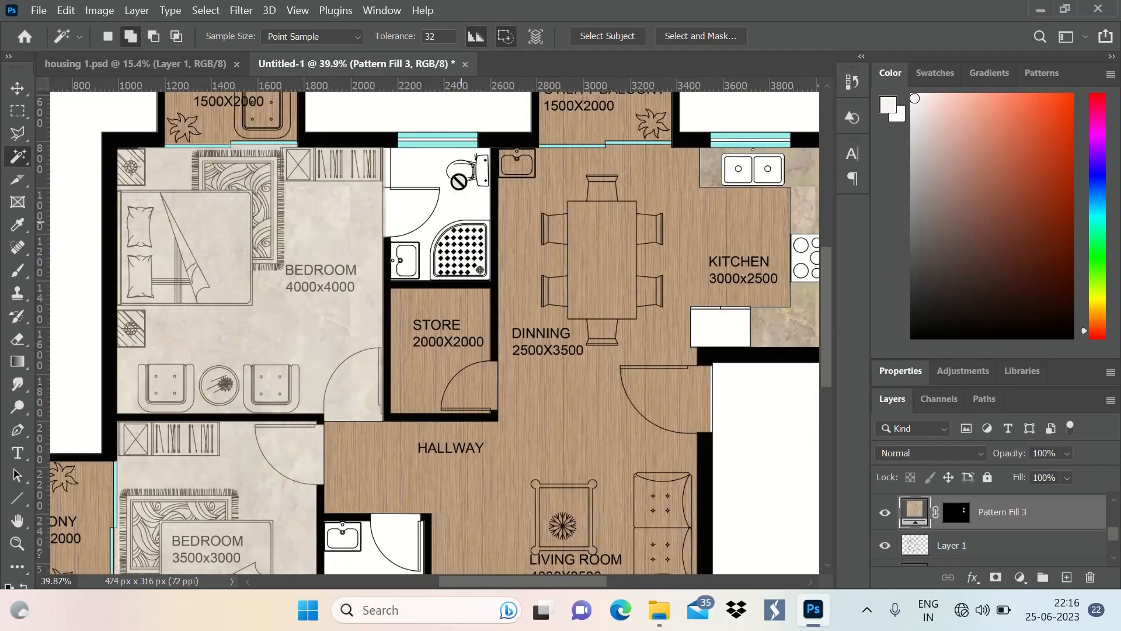
scroll(447, 230, "down", 2)
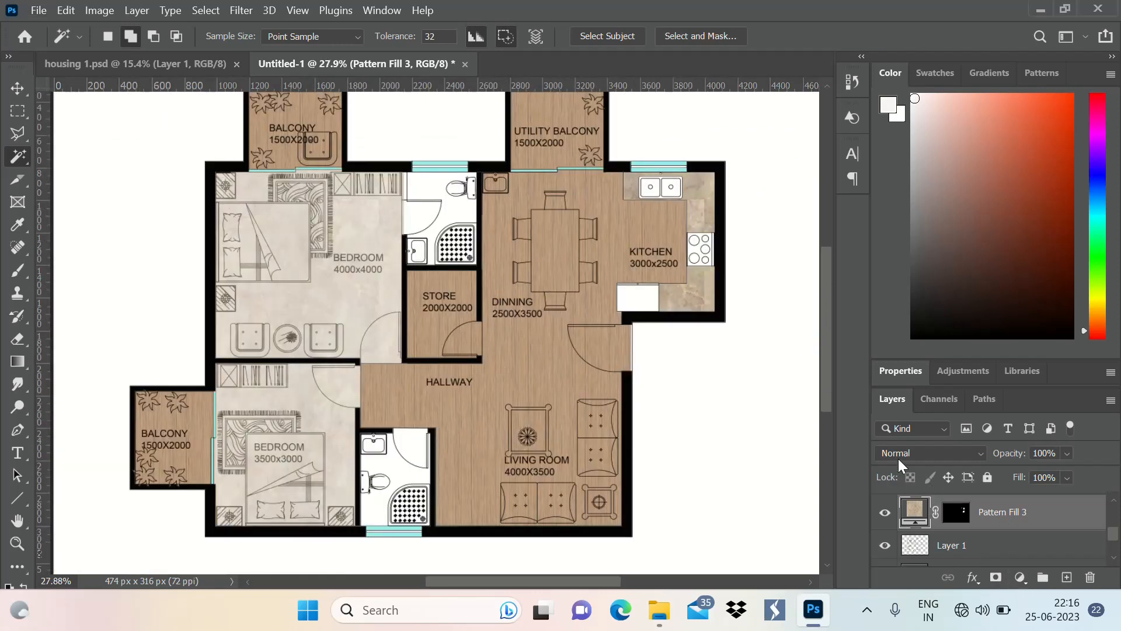
On Layer 1, select the bathroom next to the 4000x4000 bedroom with a rectangular marquee
left_click(964, 546)
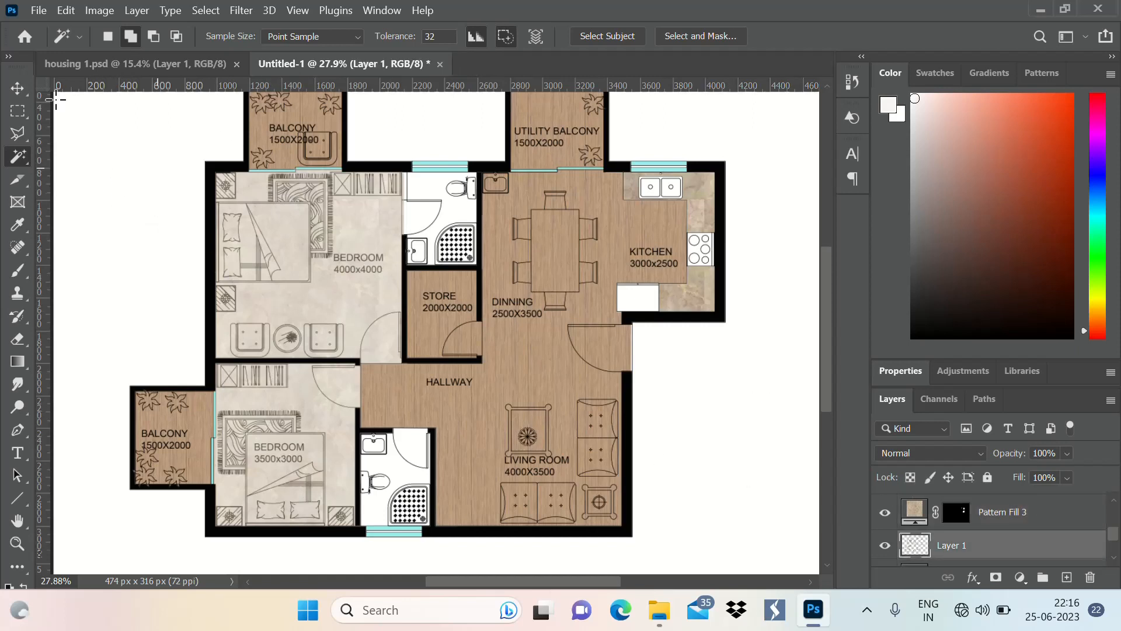
key("m")
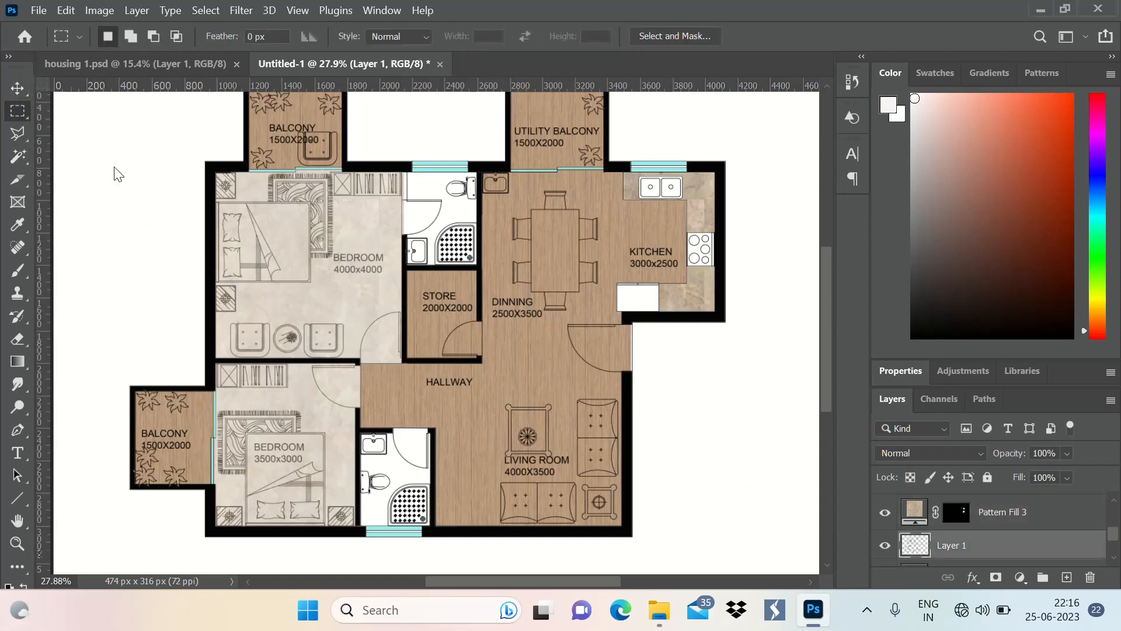
scroll(442, 169, "up", 5, "alt")
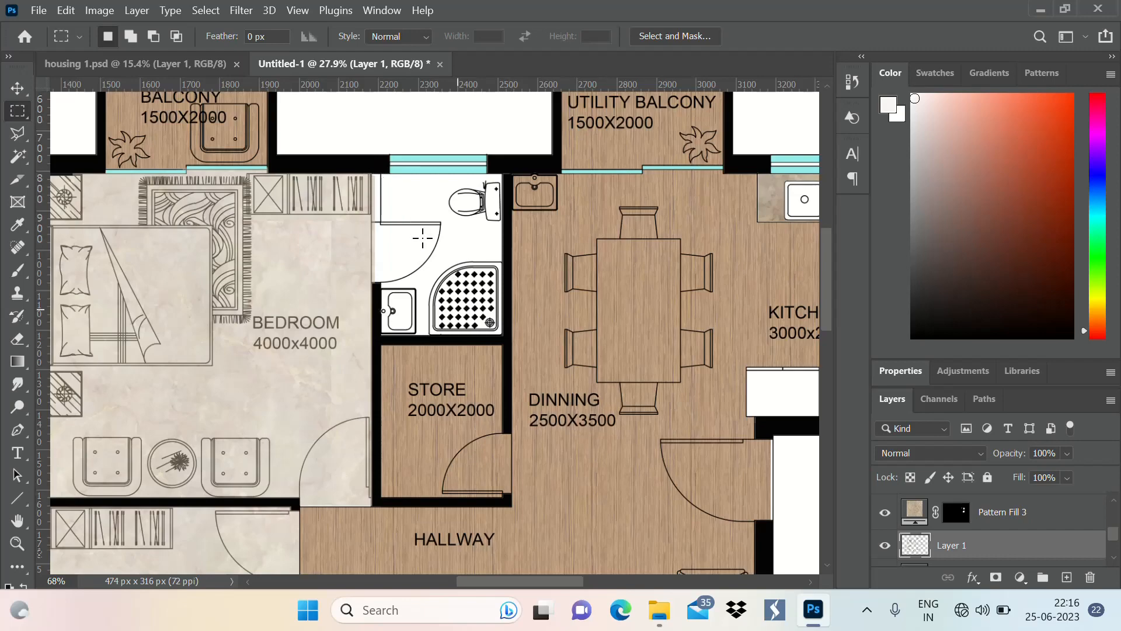
scroll(396, 182, "down", 5, "alt")
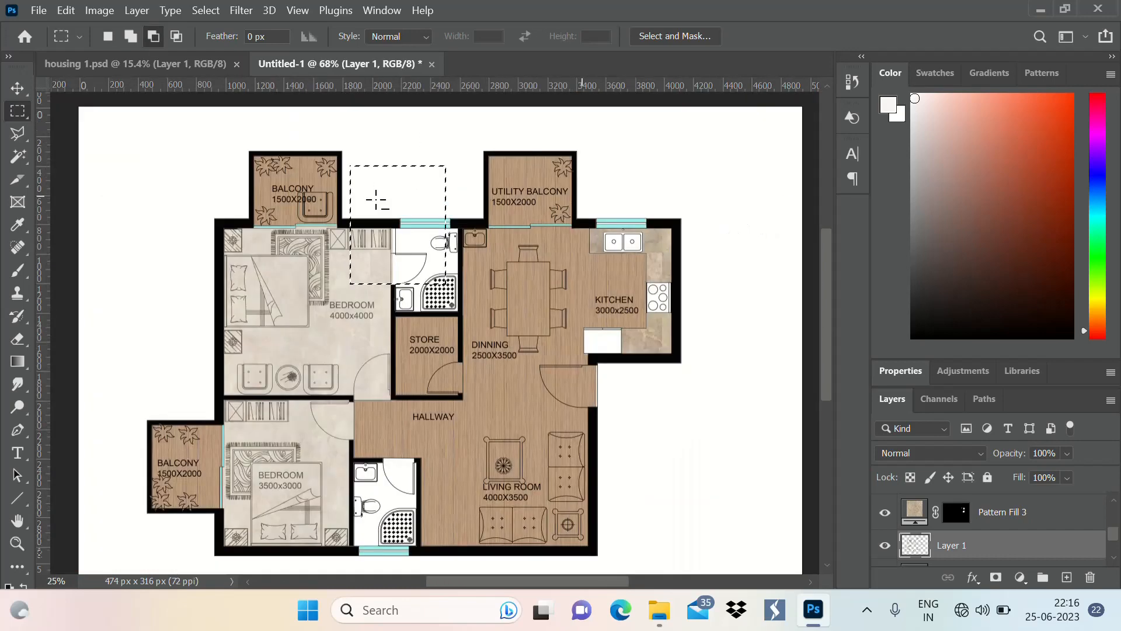
key("ctrl+d")
scroll(425, 261, "up", 5, "alt")
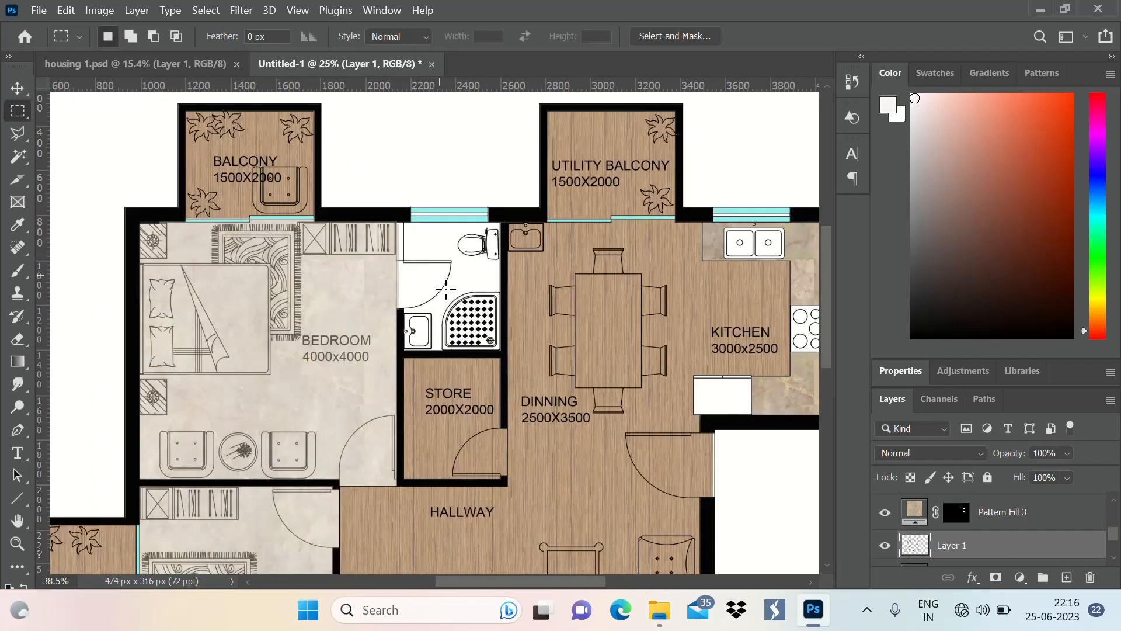
left_click_drag(369, 178, 535, 383)
Add the bathroom next to the 3500x3000 bedroom to the existing selection with a rectangular marquee
scroll(525, 120, "down", 6, "alt")
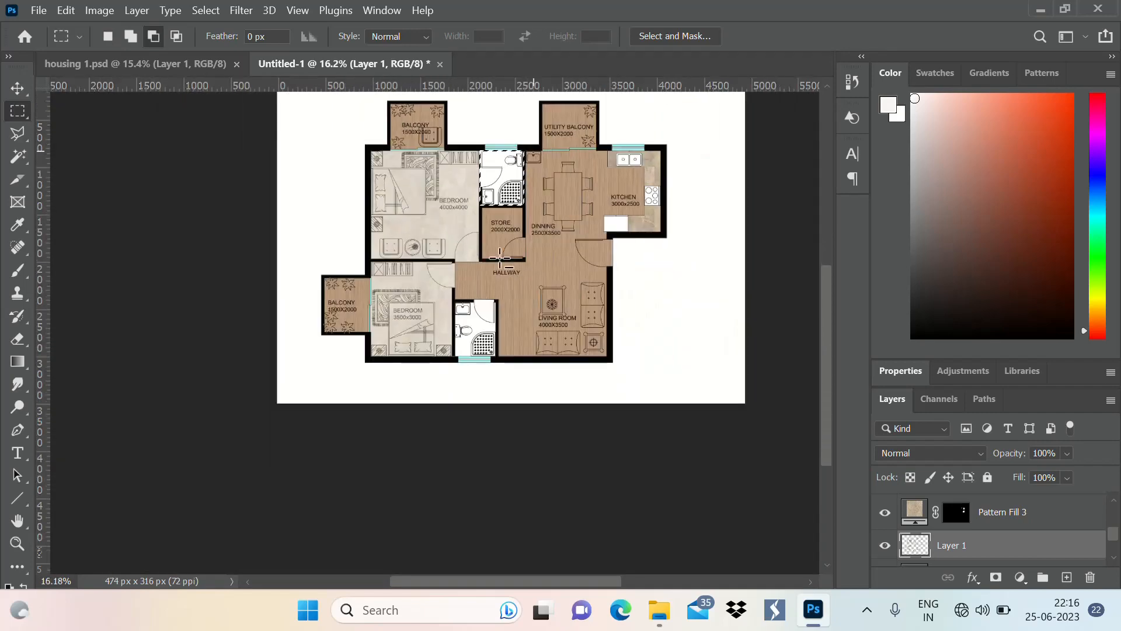
scroll(486, 332, "up", 3, "alt")
scroll(486, 333, "up", 5, "alt")
key("shift")
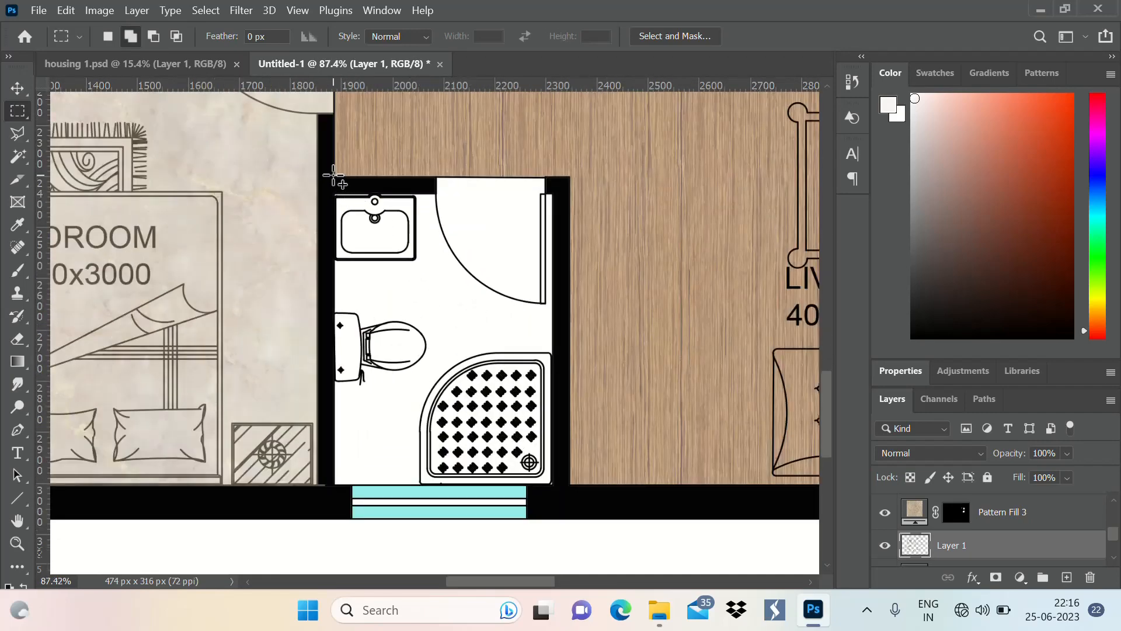
left_click_drag(333, 175, 552, 486)
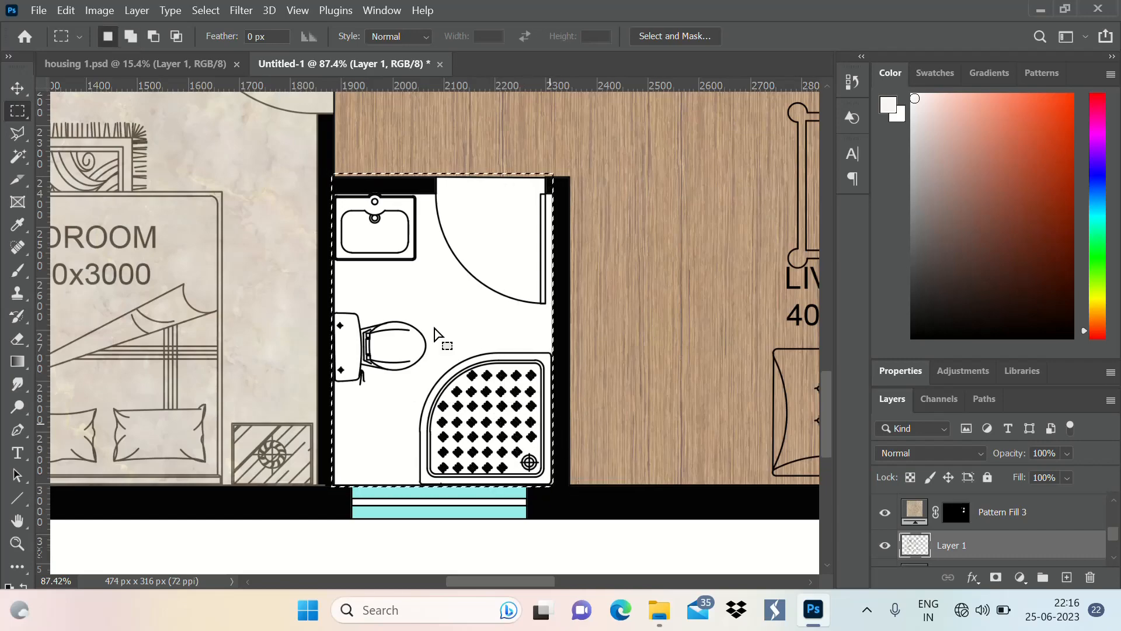
Subtract the thin strip of hallway floor beyond the second bathroom's door wall from the selection
scroll(435, 334, "down", 3, "alt")
scroll(297, 280, "up", 5, "alt")
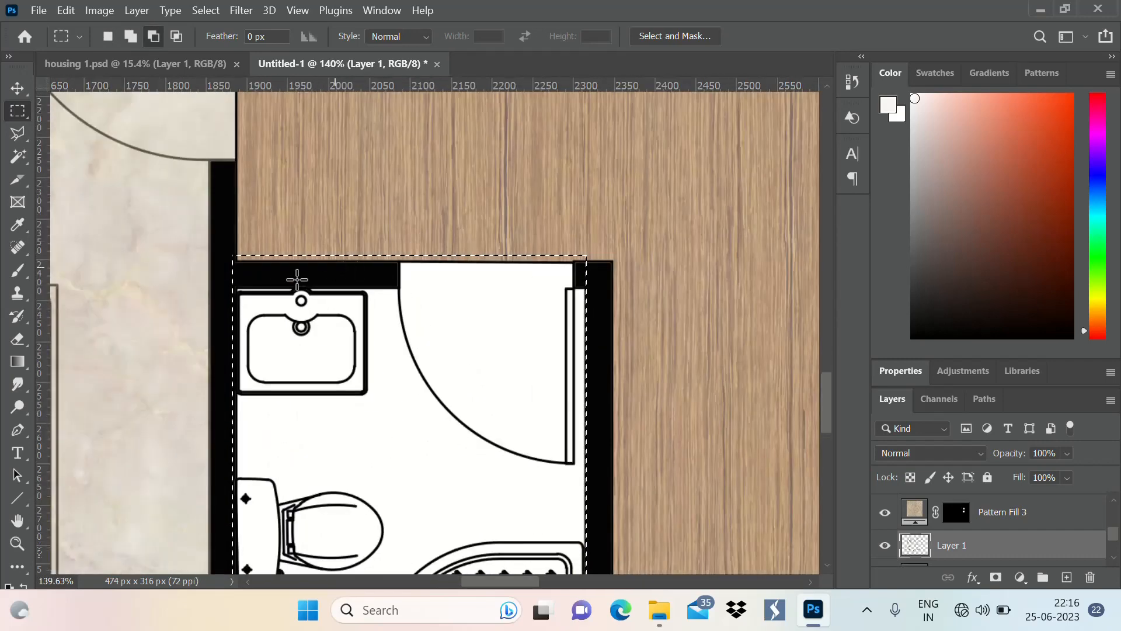
left_click_drag(224, 238, 592, 265)
scroll(462, 313, "down", 3)
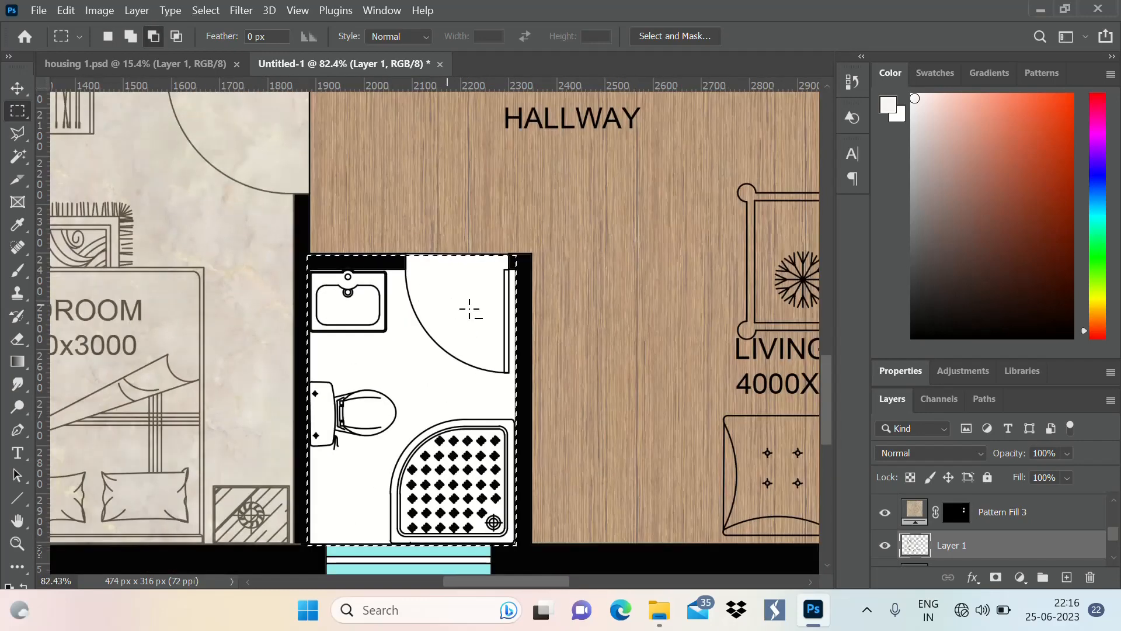
scroll(470, 310, "down", 5)
scroll(522, 277, "up", 2)
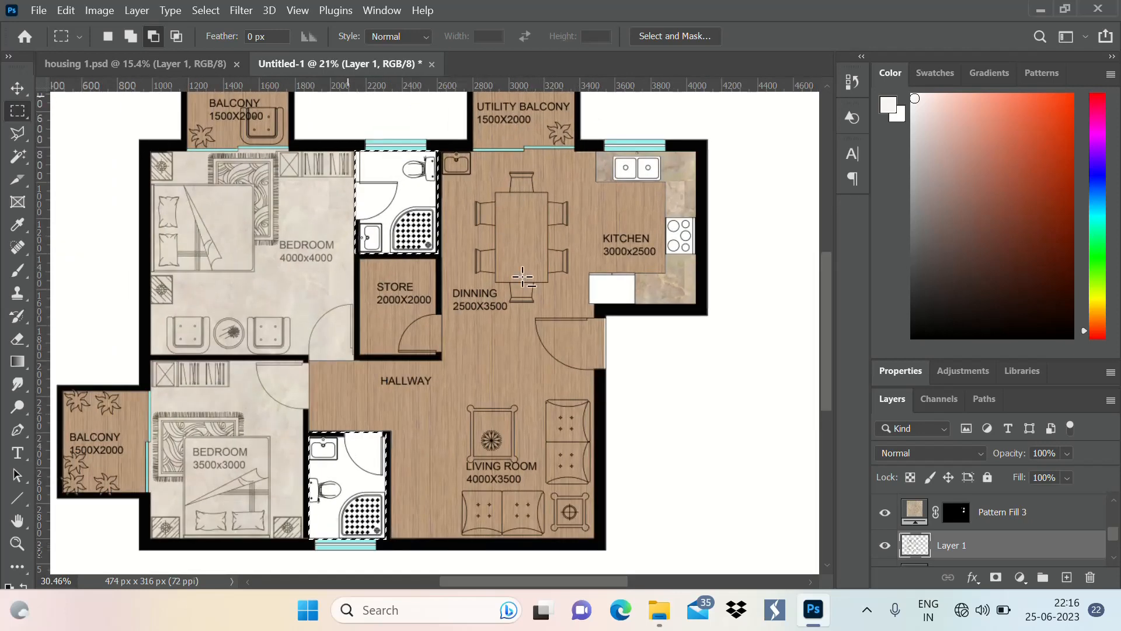
scroll(523, 277, "down", 2)
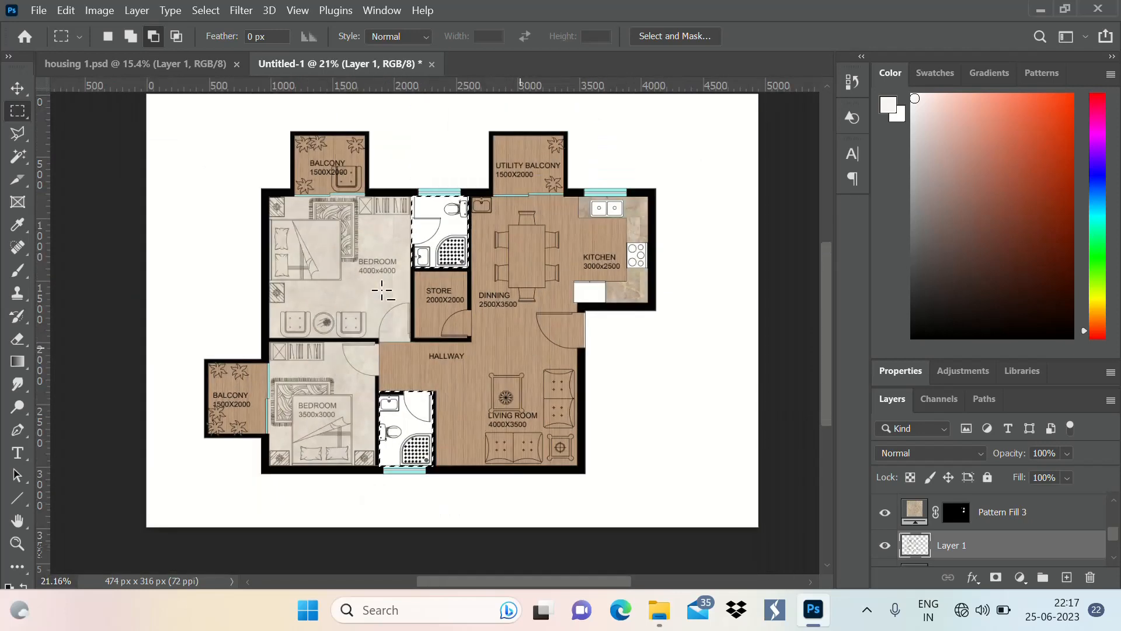
left_click(1020, 578)
left_click(1005, 301)
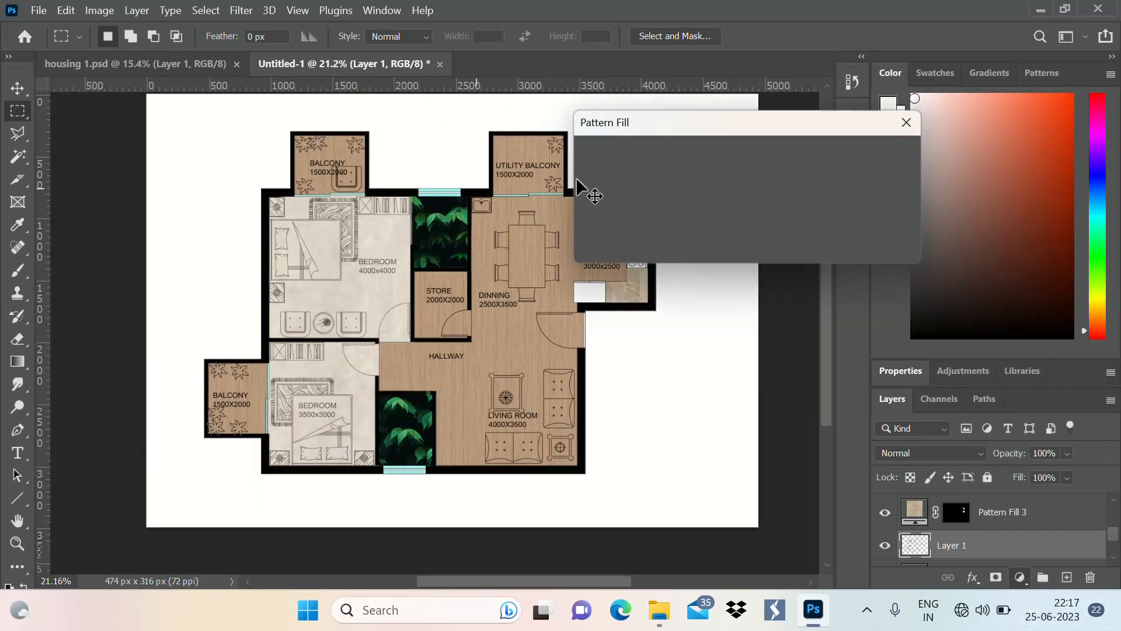
left_click(644, 172)
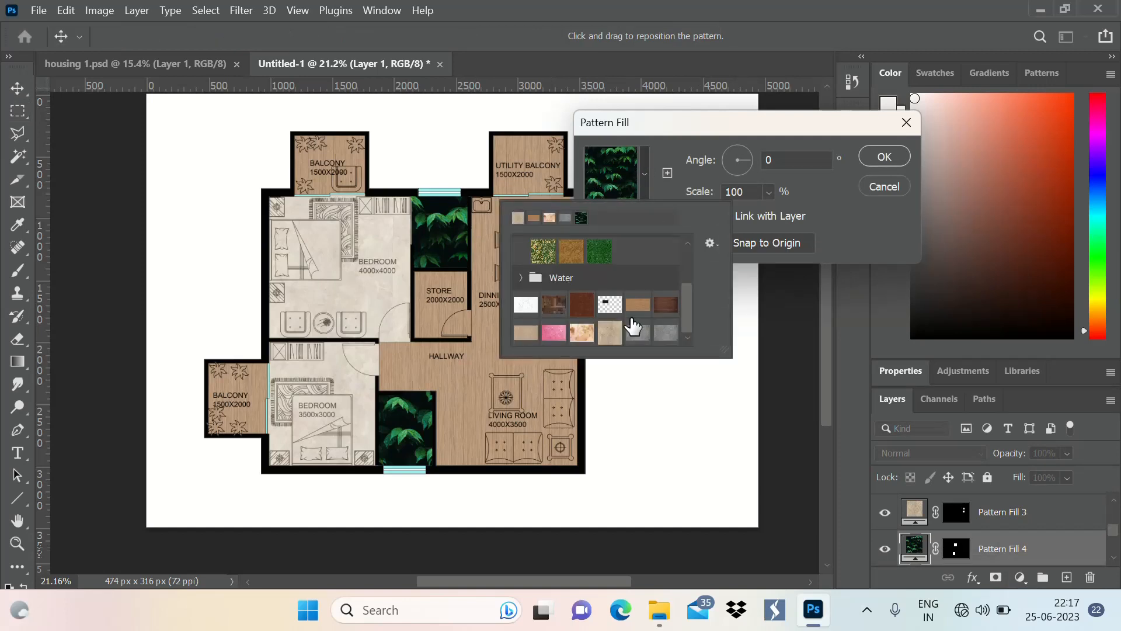
scroll(607, 315, "up", 2)
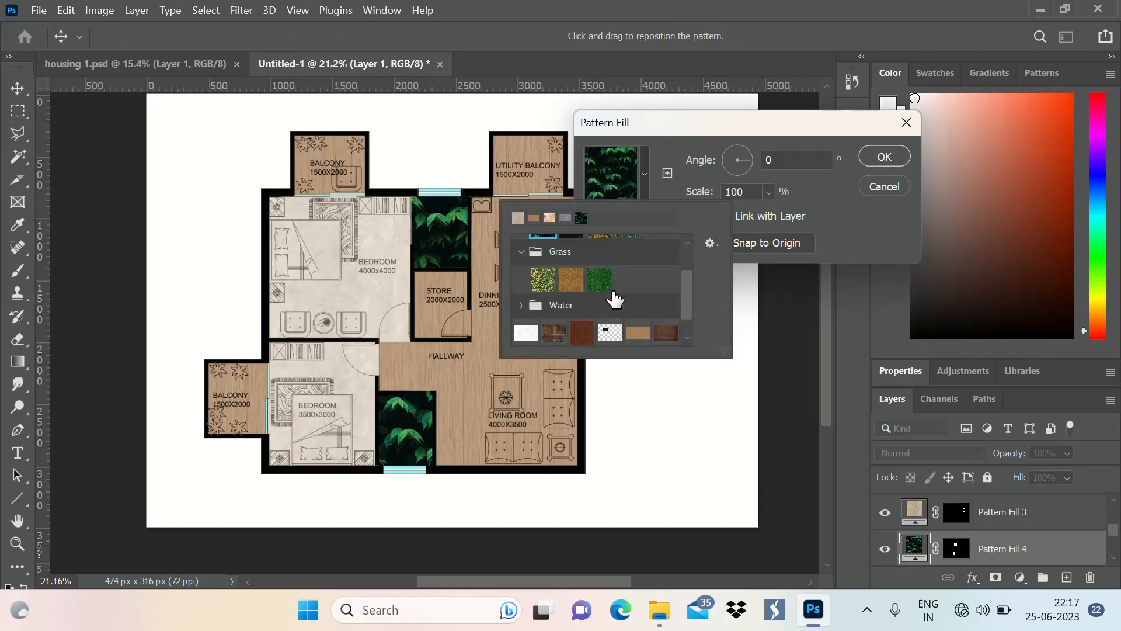
left_click(882, 185)
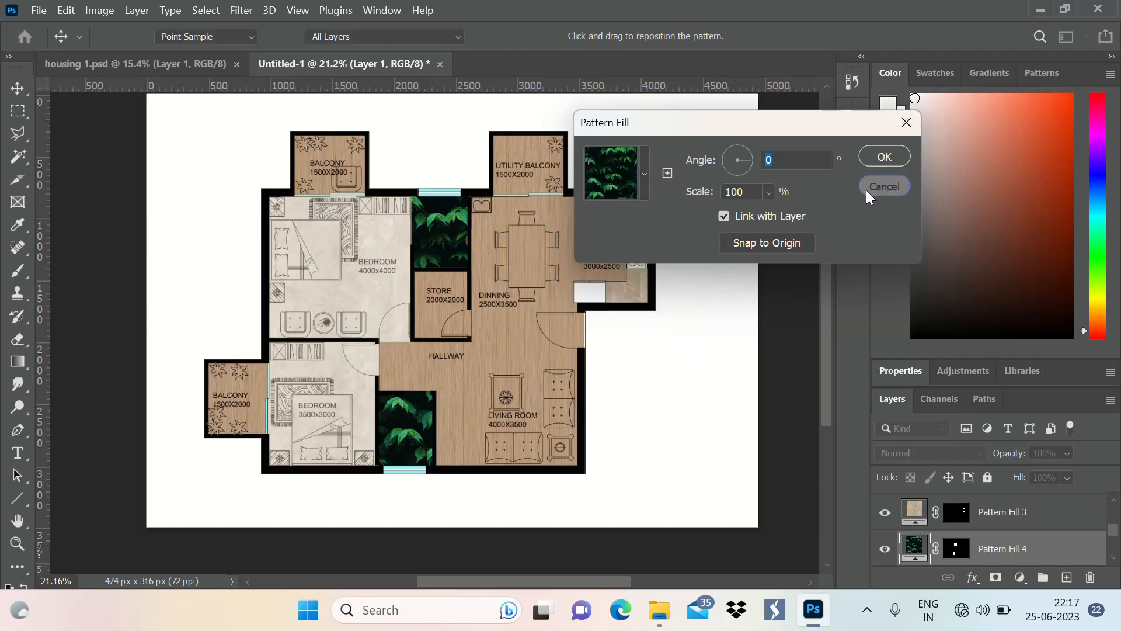
left_click(866, 191)
Switch to the photoshop lib folder in File Explorer and open the TILE image in Photoshop
scroll(505, 237, "down", 2)
key("alt")
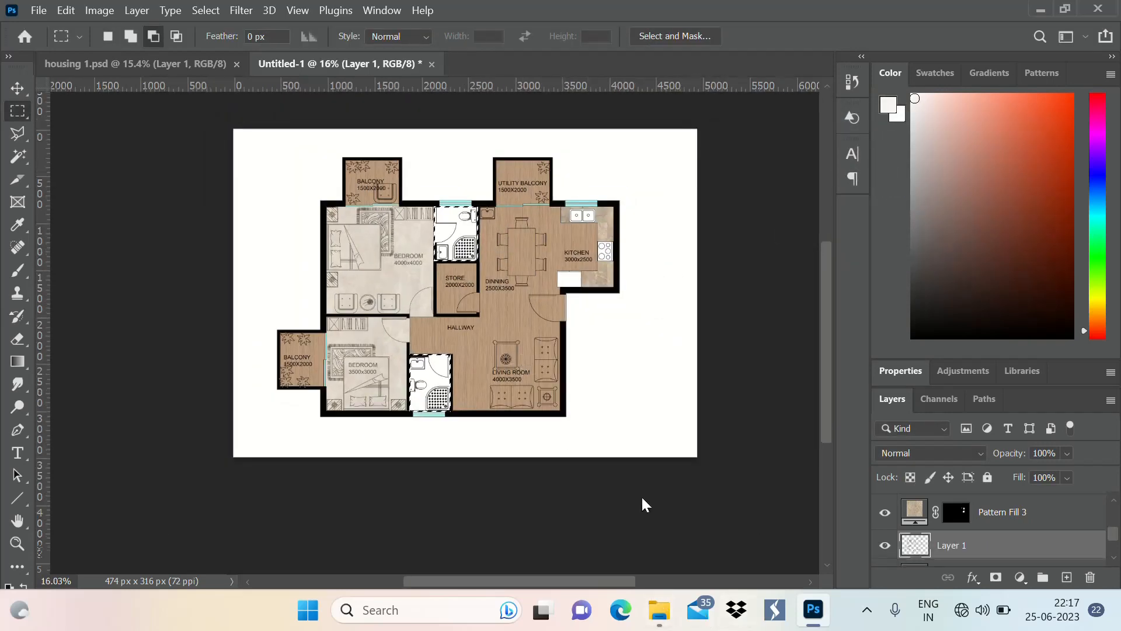
key("alt+Tab")
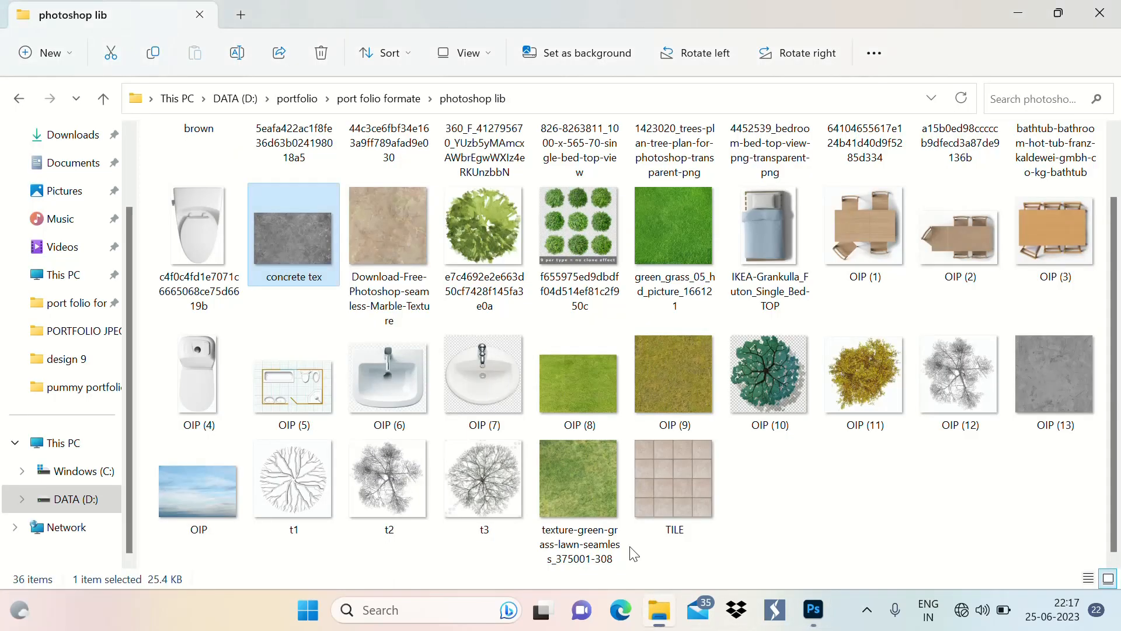
left_click(681, 468)
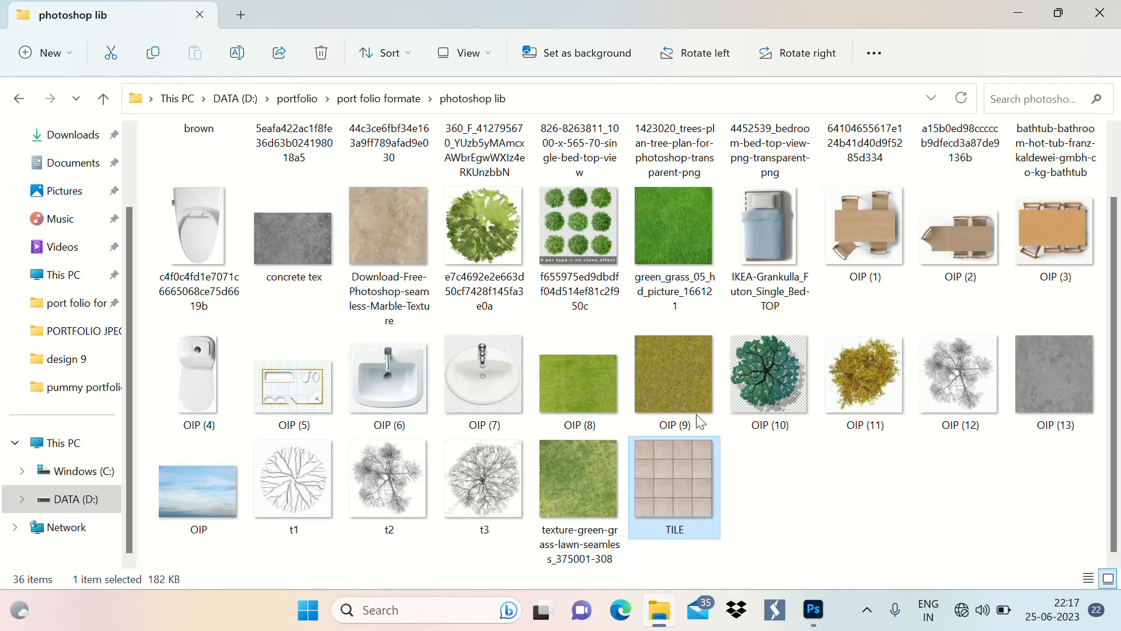
right_click(686, 507)
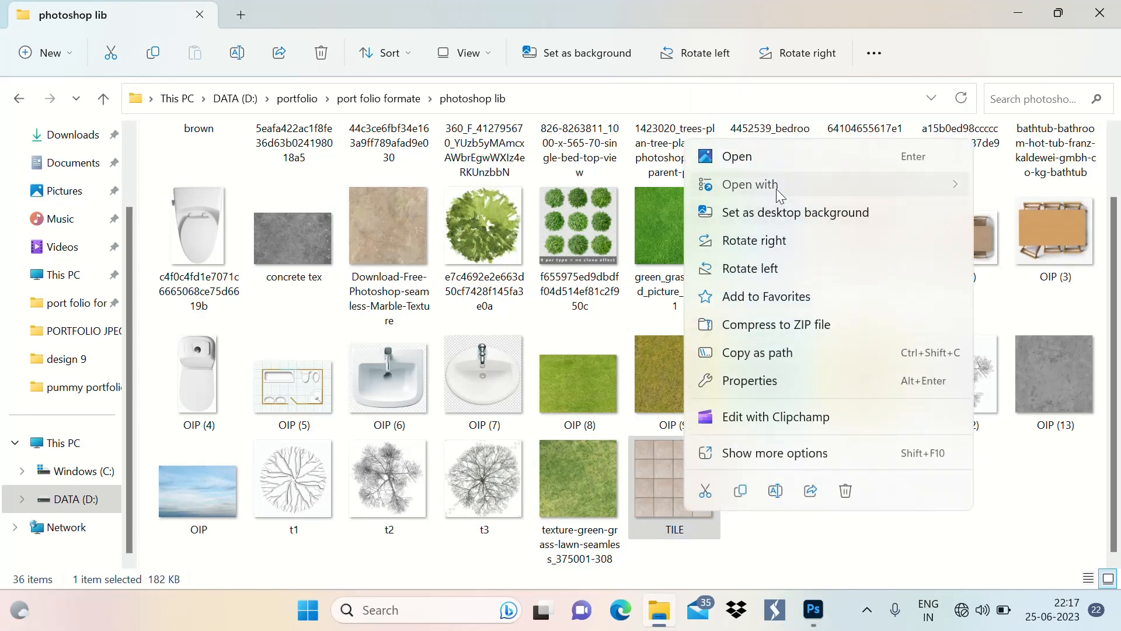
mouse_move(759, 184)
left_click(584, 215)
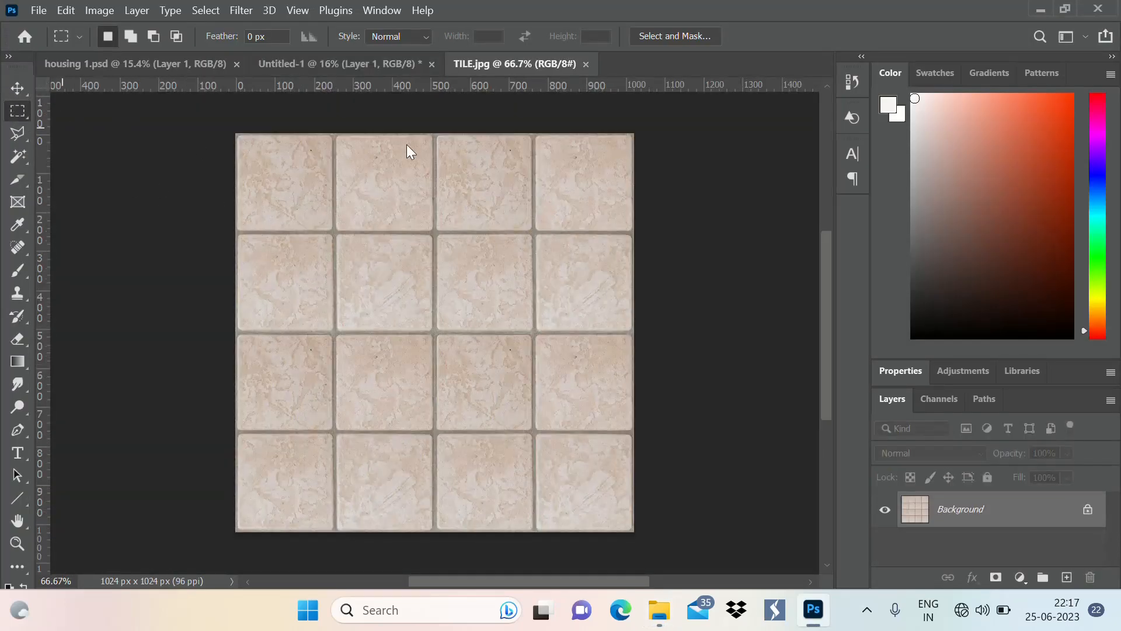
Select the whole tile image with a rectangular marquee and copy it
left_click_drag(239, 121, 642, 536)
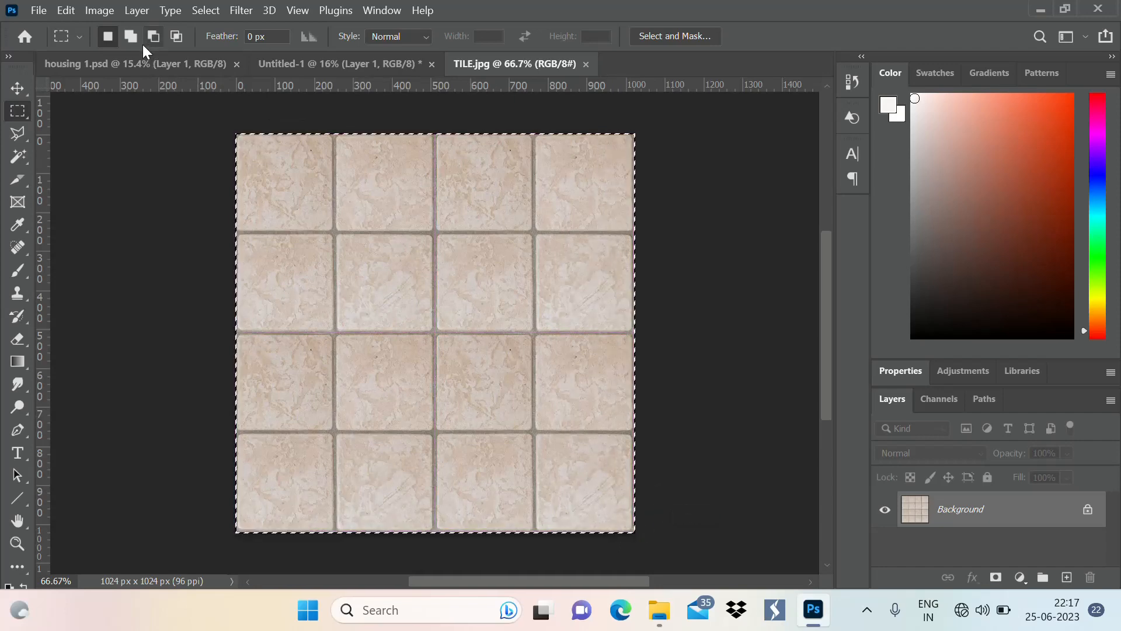
left_click(69, 8)
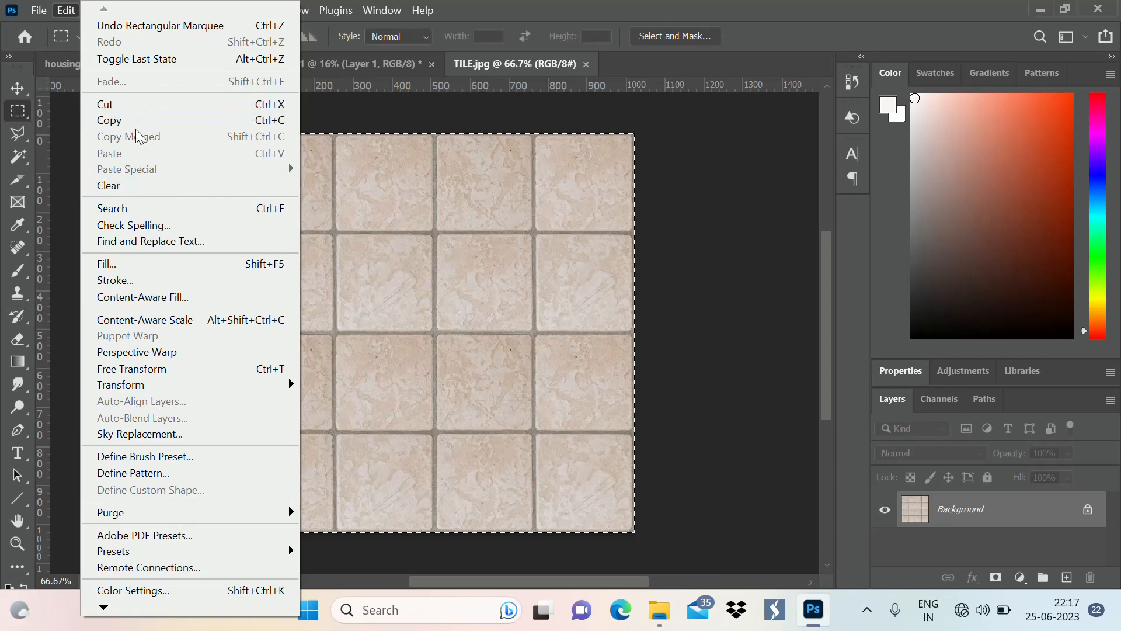
left_click(157, 120)
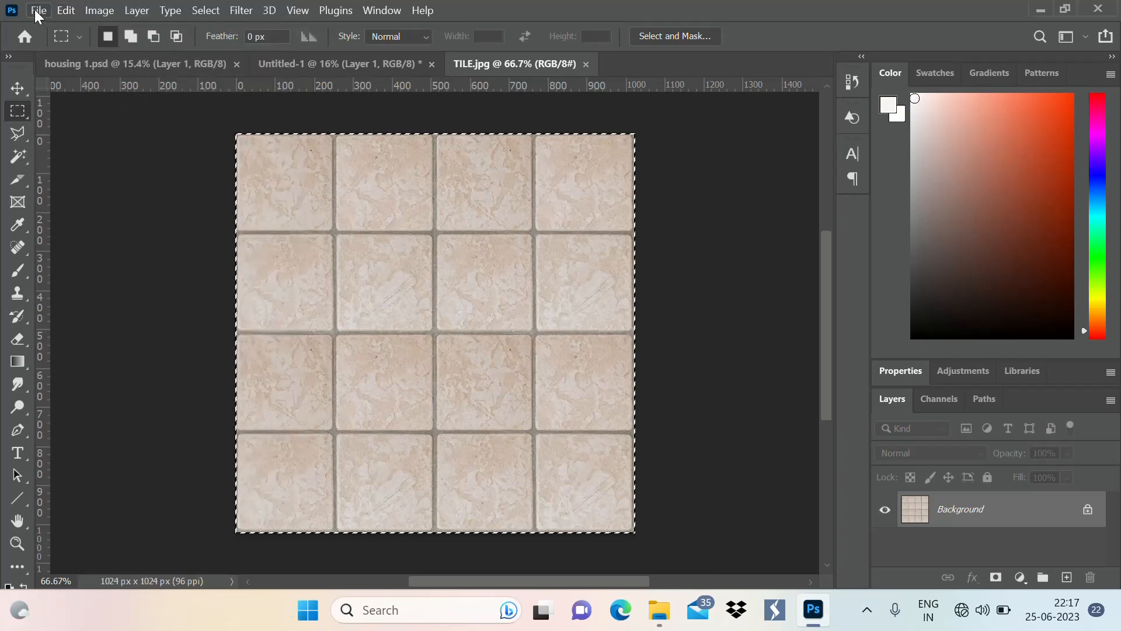
Paste the copied tile texture into the bathroom selection of the Untitled-1 document with Paste Into
left_click(303, 64)
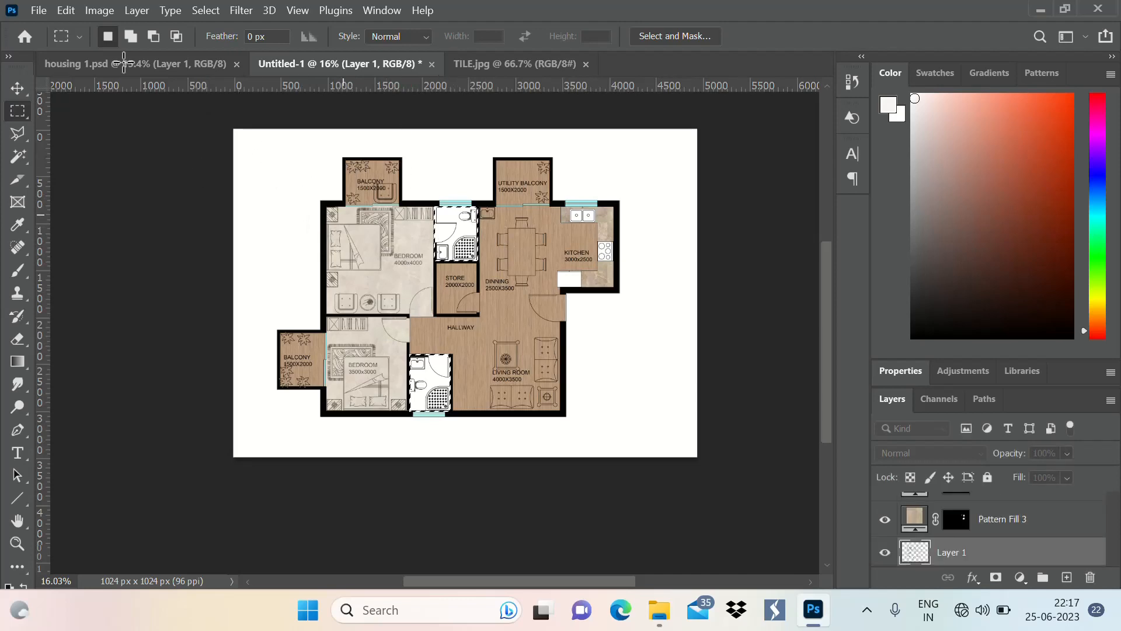
left_click(67, 7)
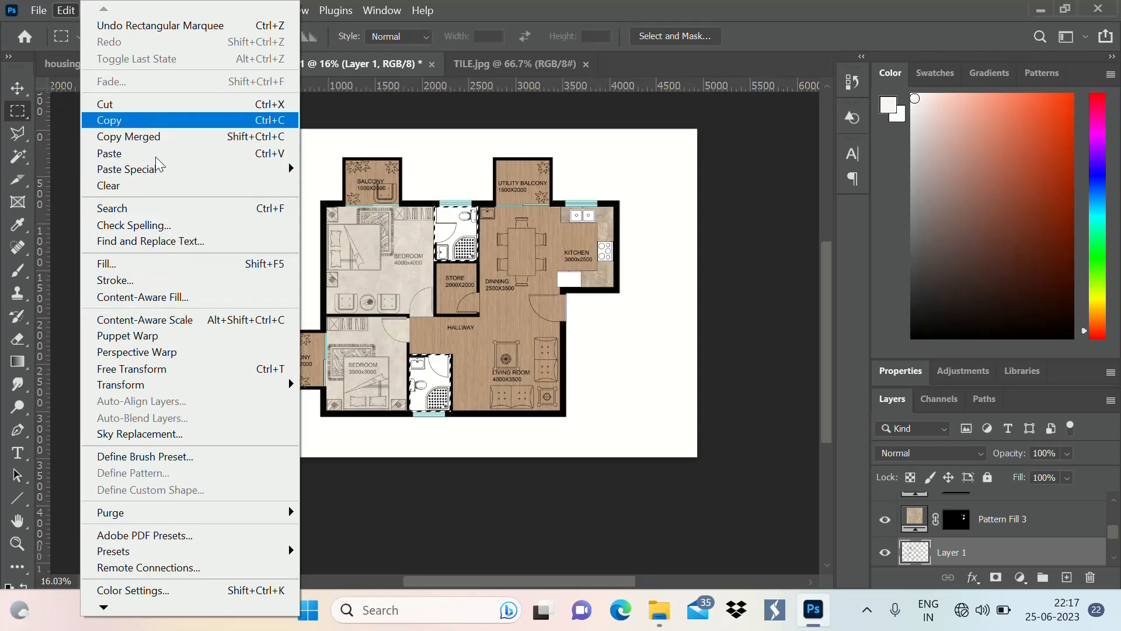
mouse_move(164, 170)
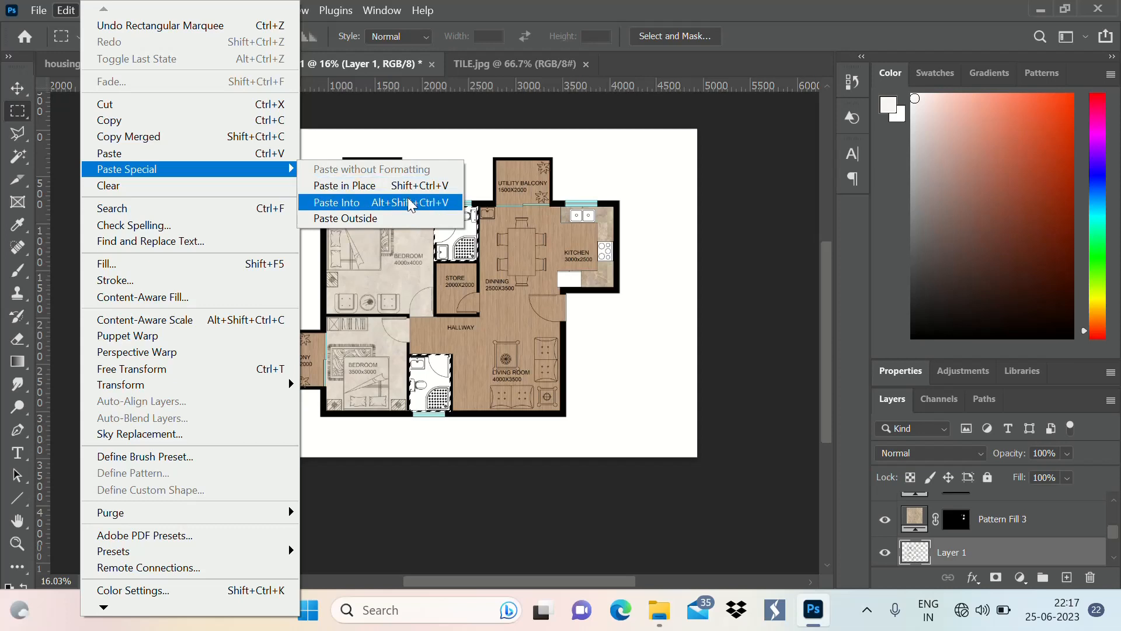
left_click(408, 200)
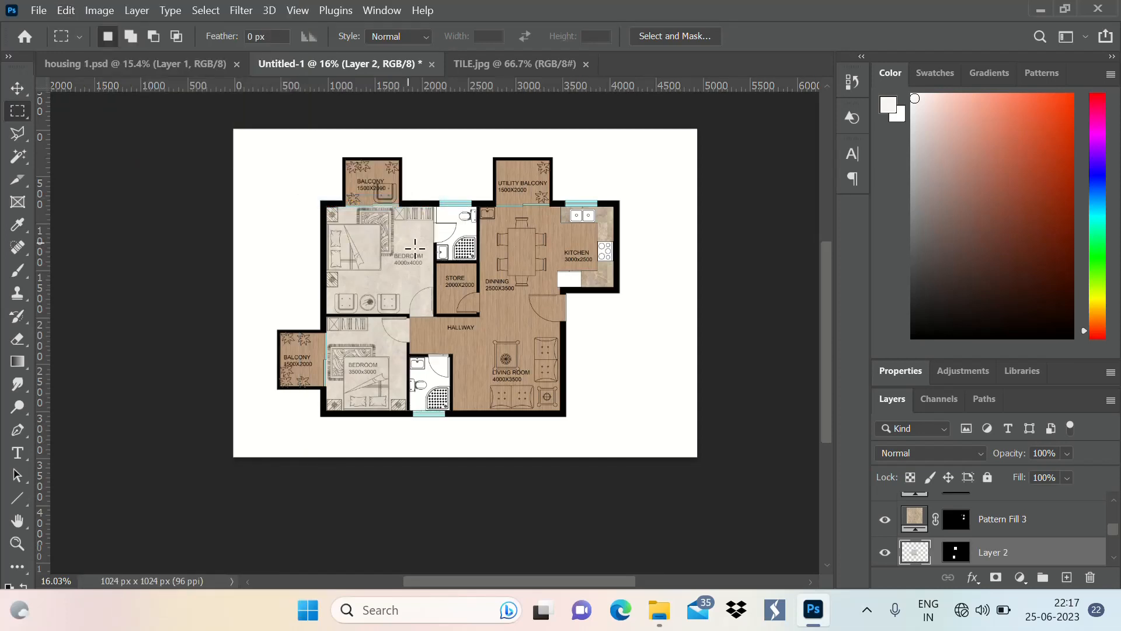
Scale the pasted tile texture proportionally to 46.99% and fit it over the lower part of the bathroom beside the 3500x3000 bedroom
key("ctrl+t")
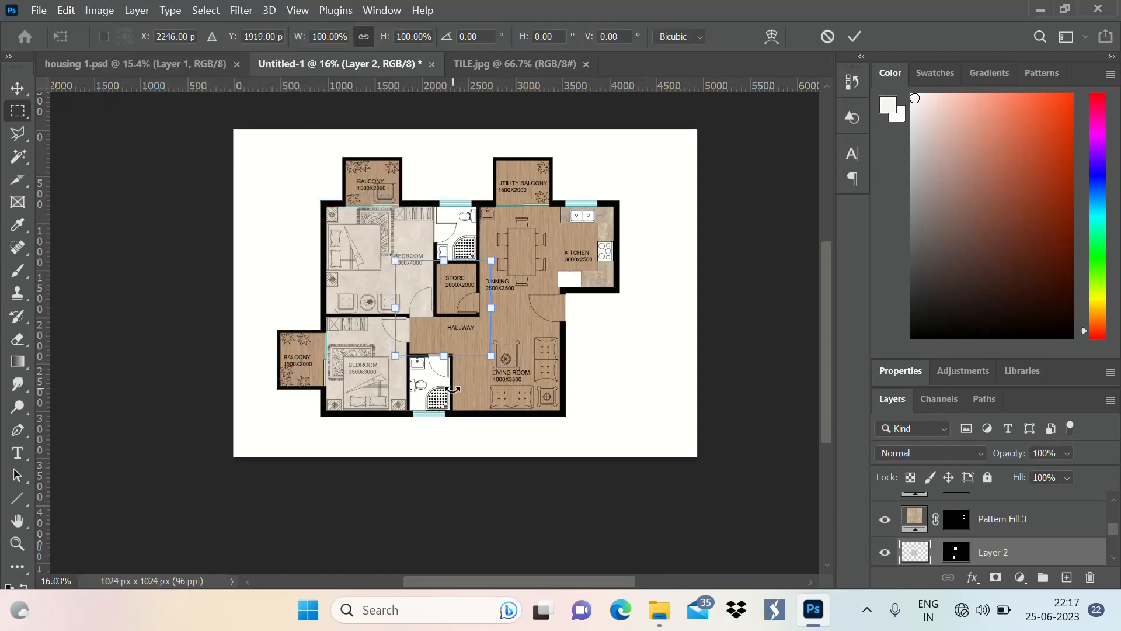
left_click_drag(391, 253, 436, 389)
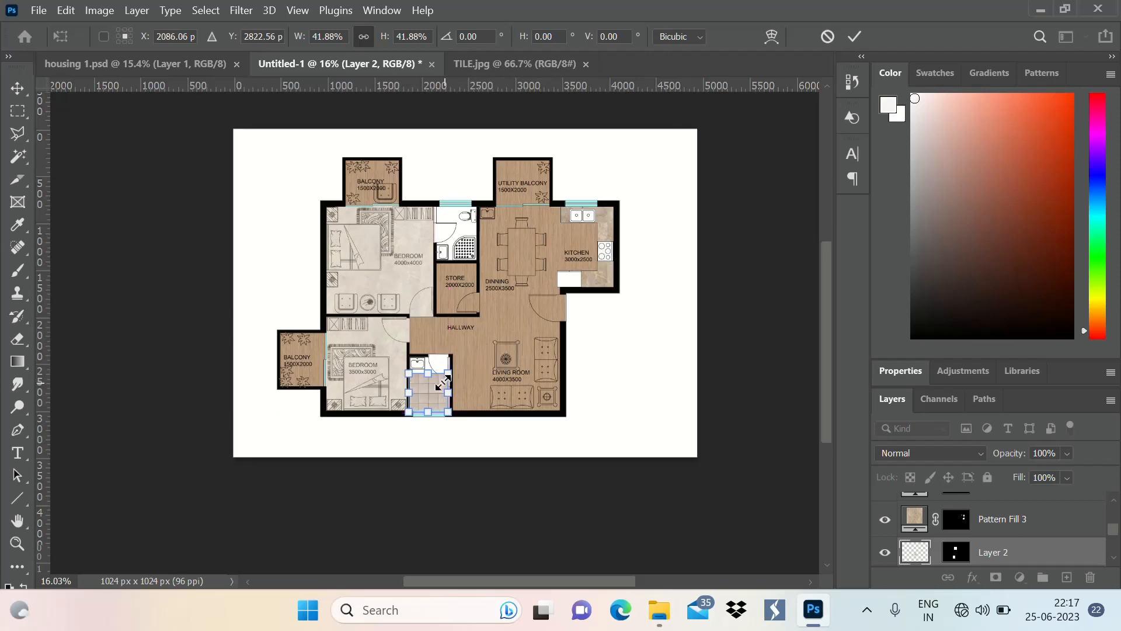
scroll(426, 381, "up", 5)
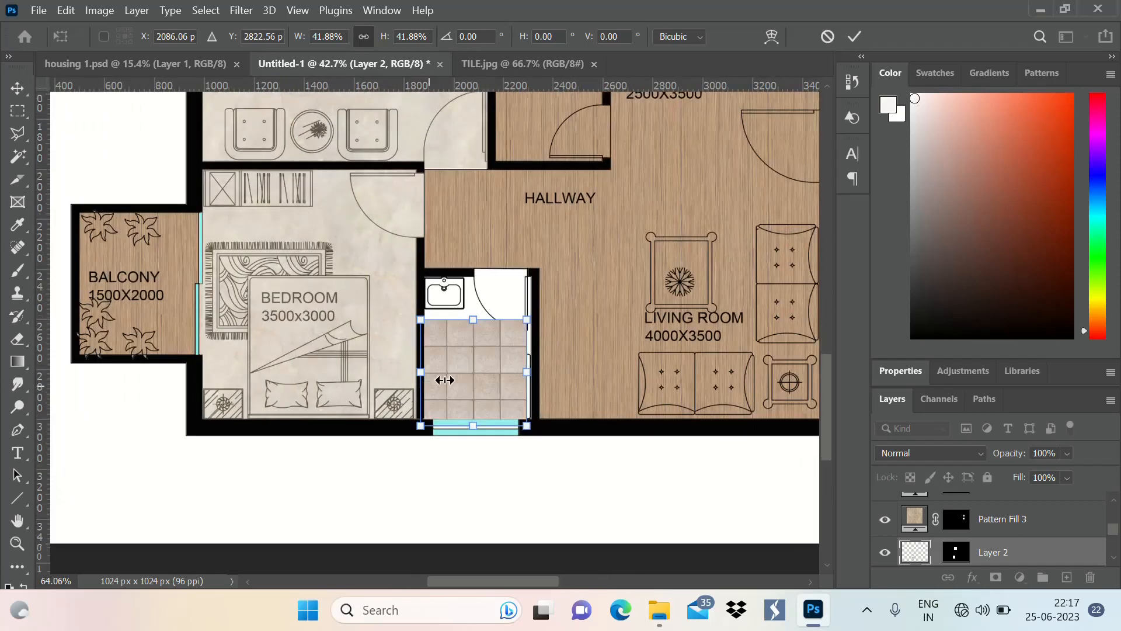
scroll(440, 375, "up", 2)
left_click_drag(573, 293, 586, 271)
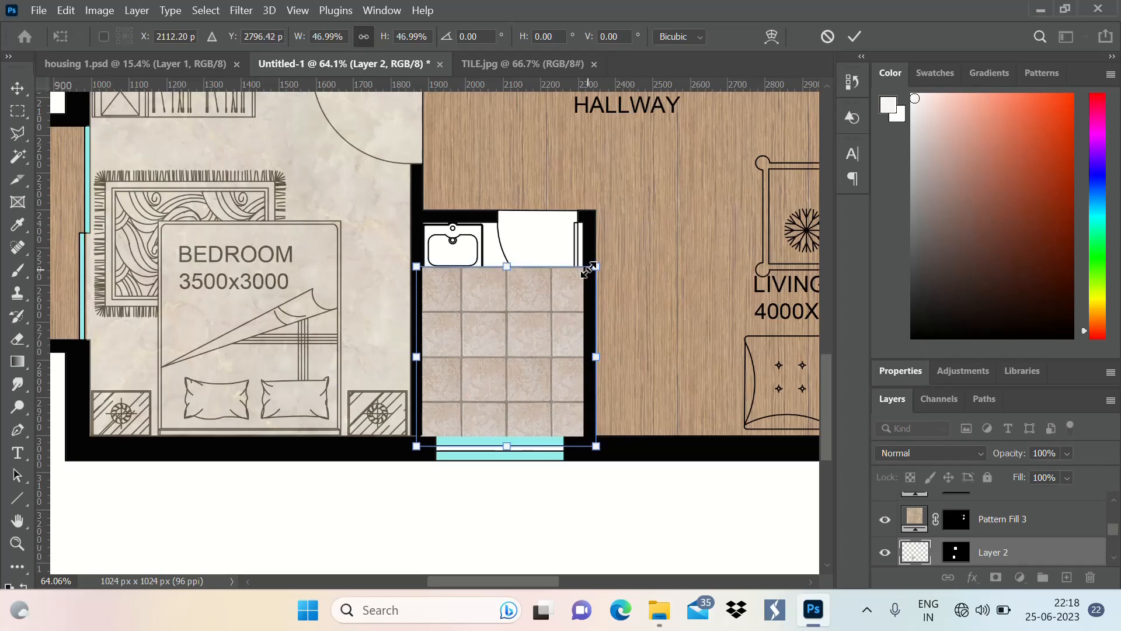
left_click(854, 36)
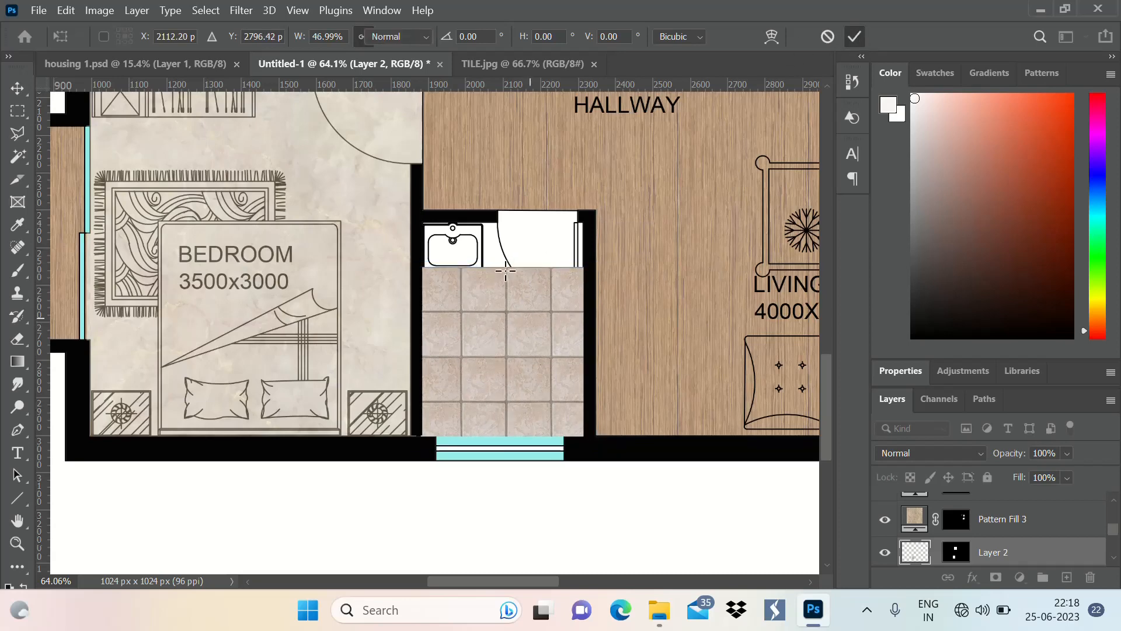
key("m")
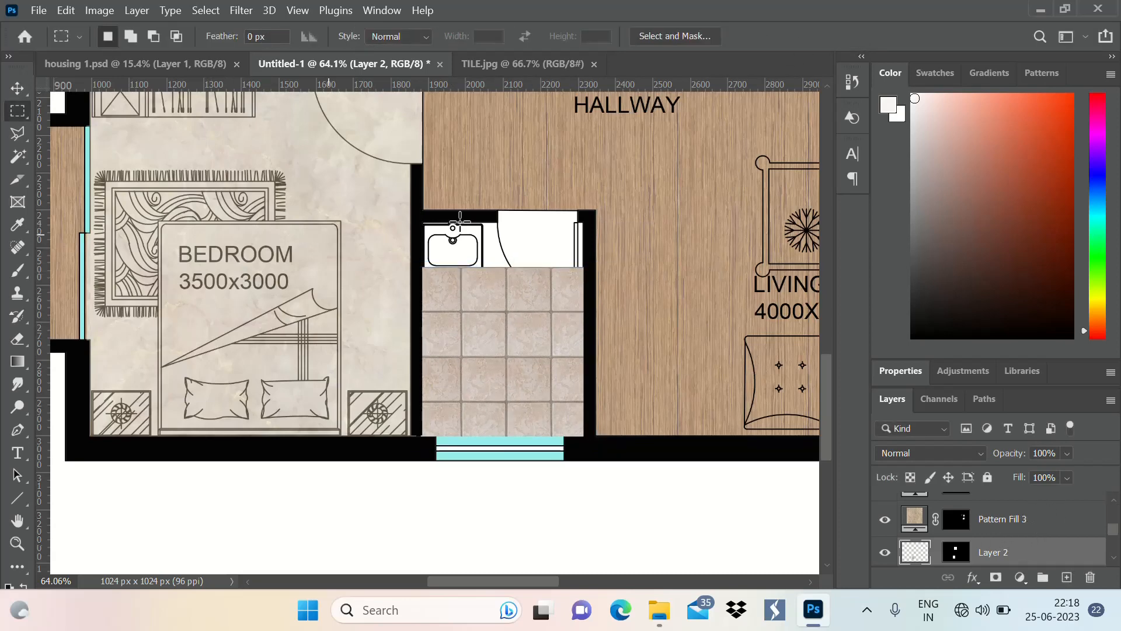
Rename the Pattern Fill 3 layer as TOILET FLOOR
double_click(1011, 519)
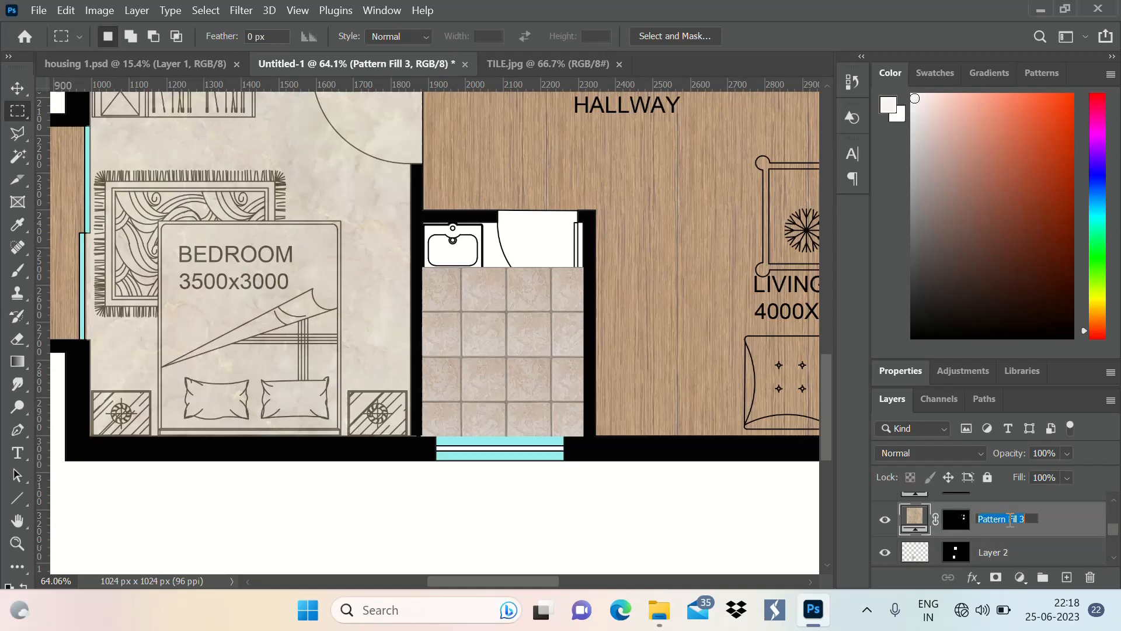
type("TOILET FLOOR")
key("Return")
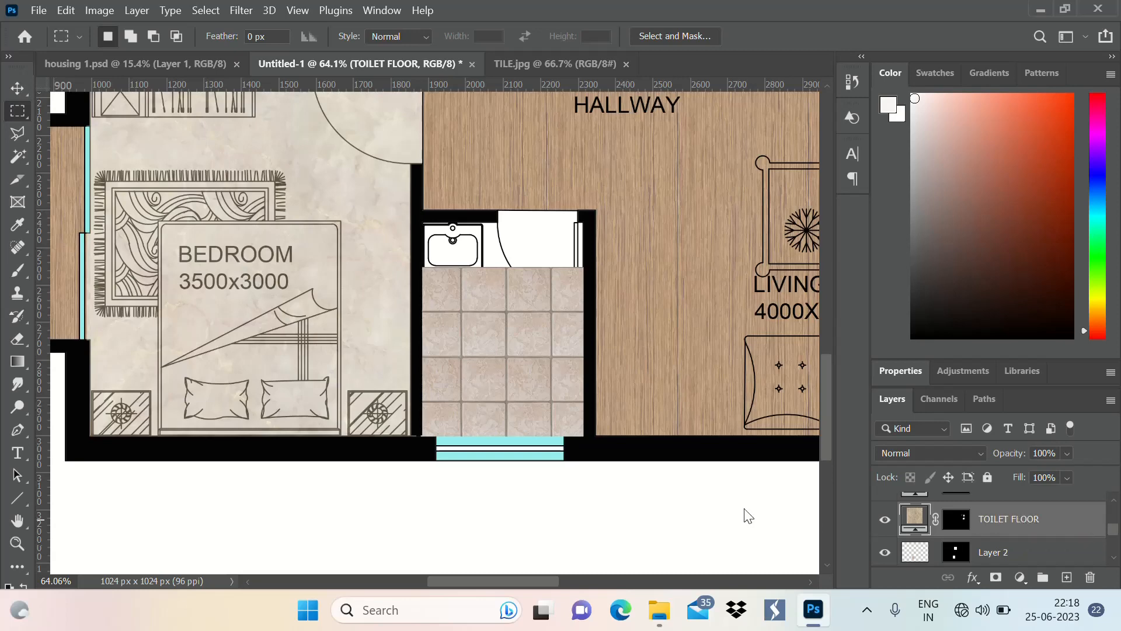
Duplicate the tile layer, Layer 2, and move the copy up to cover the untiled floor by the washbasin and door
left_click(16, 89)
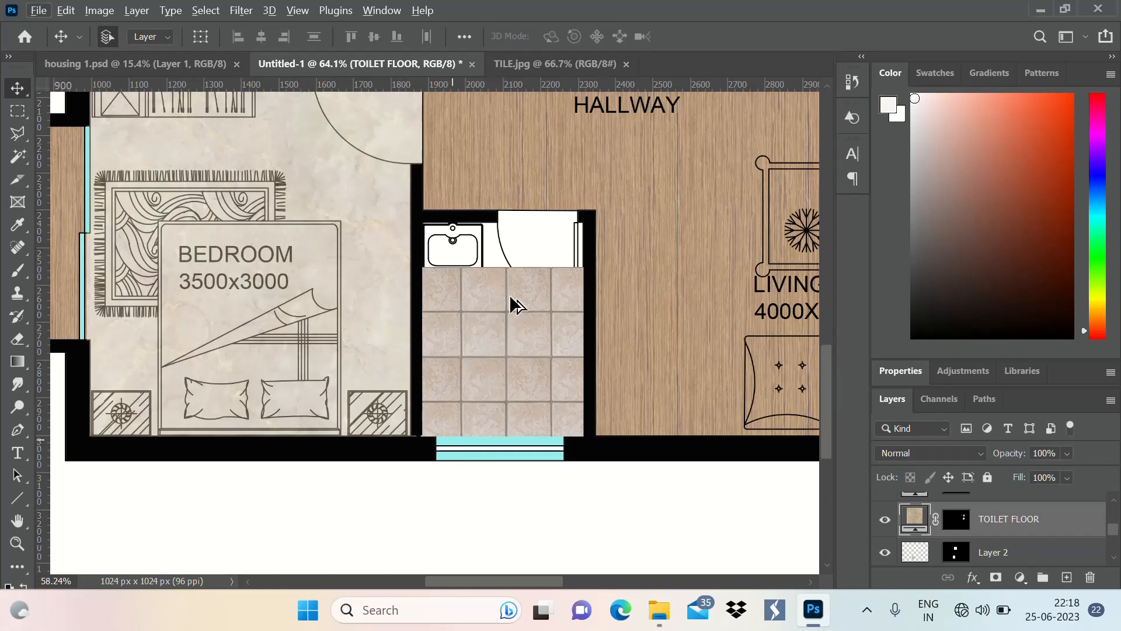
scroll(510, 294, "down", 3)
scroll(479, 408, "up", 3)
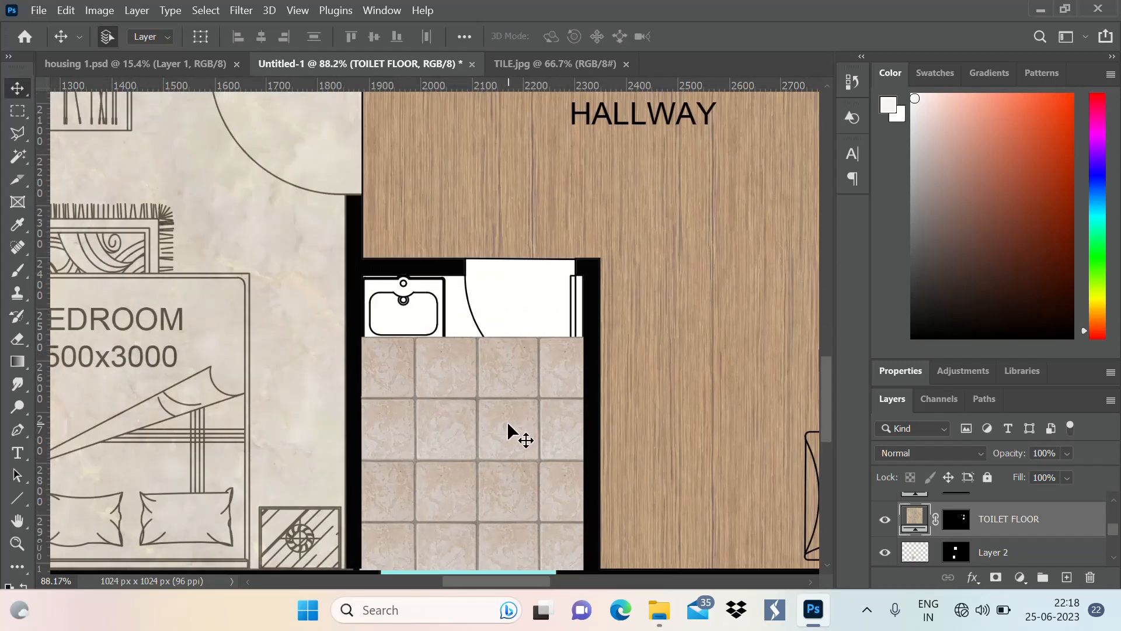
left_click(1043, 553)
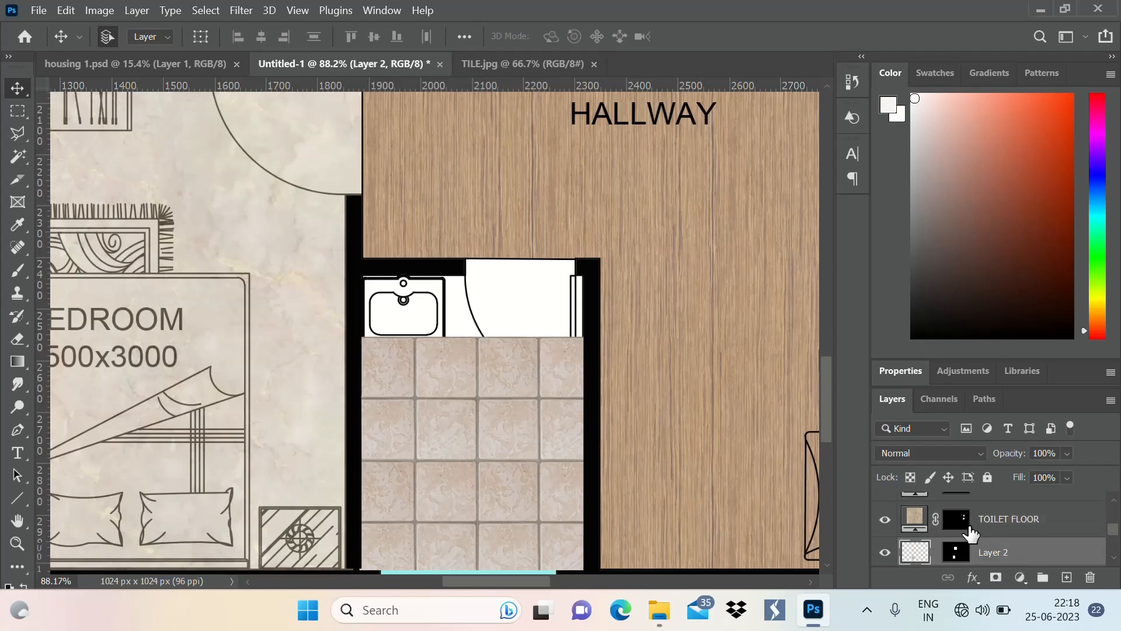
scroll(1031, 535, "down", 1)
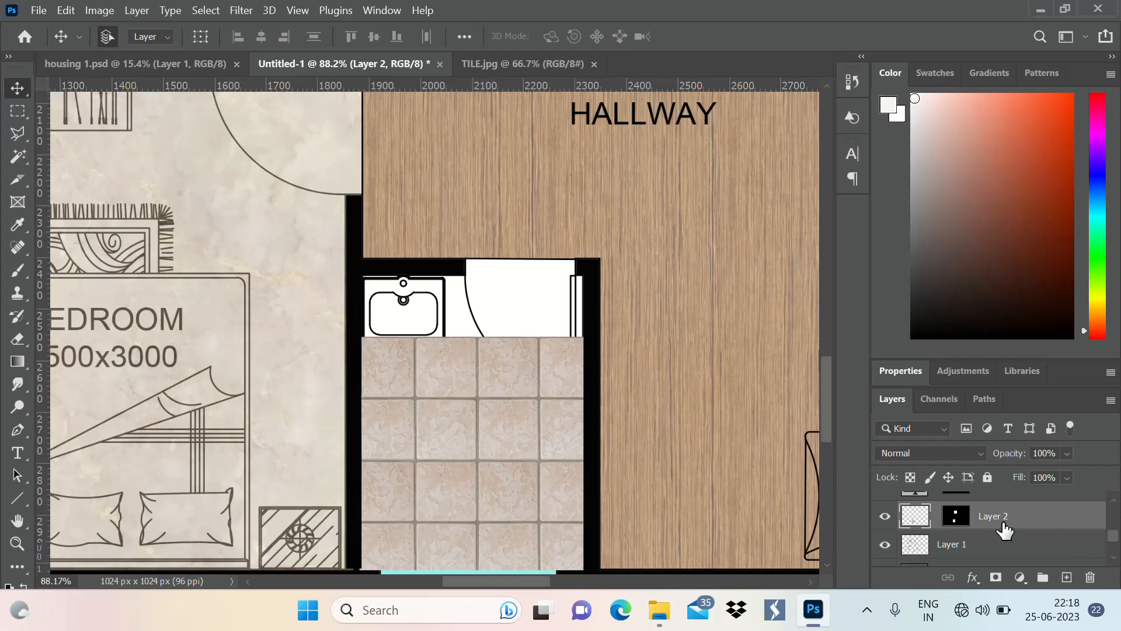
key("ctrl+j")
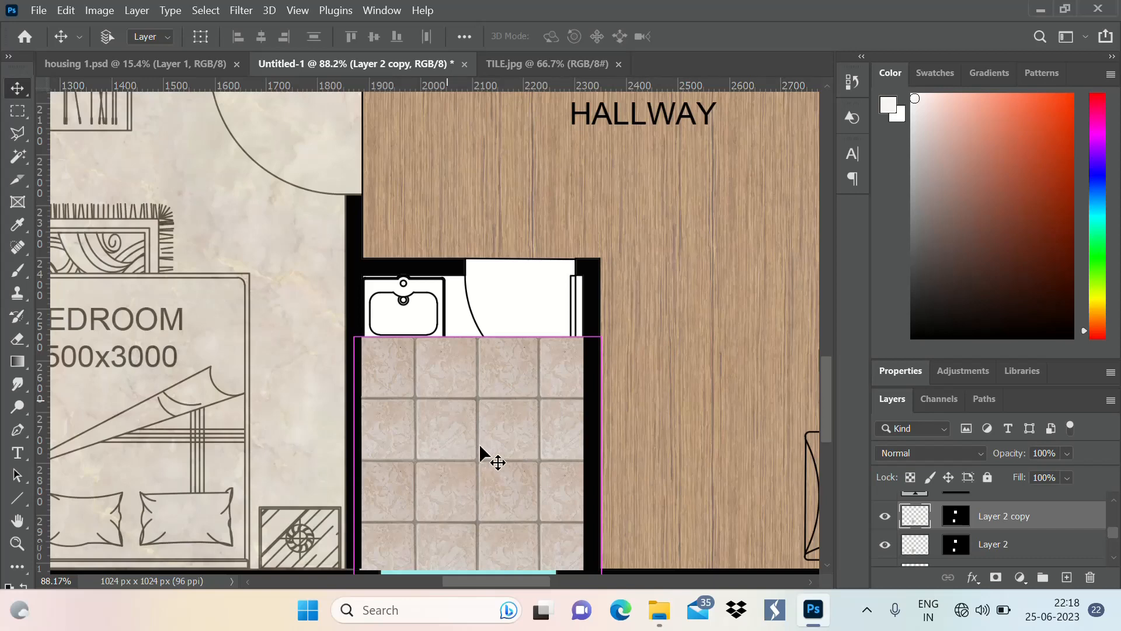
scroll(411, 349, "down", 4)
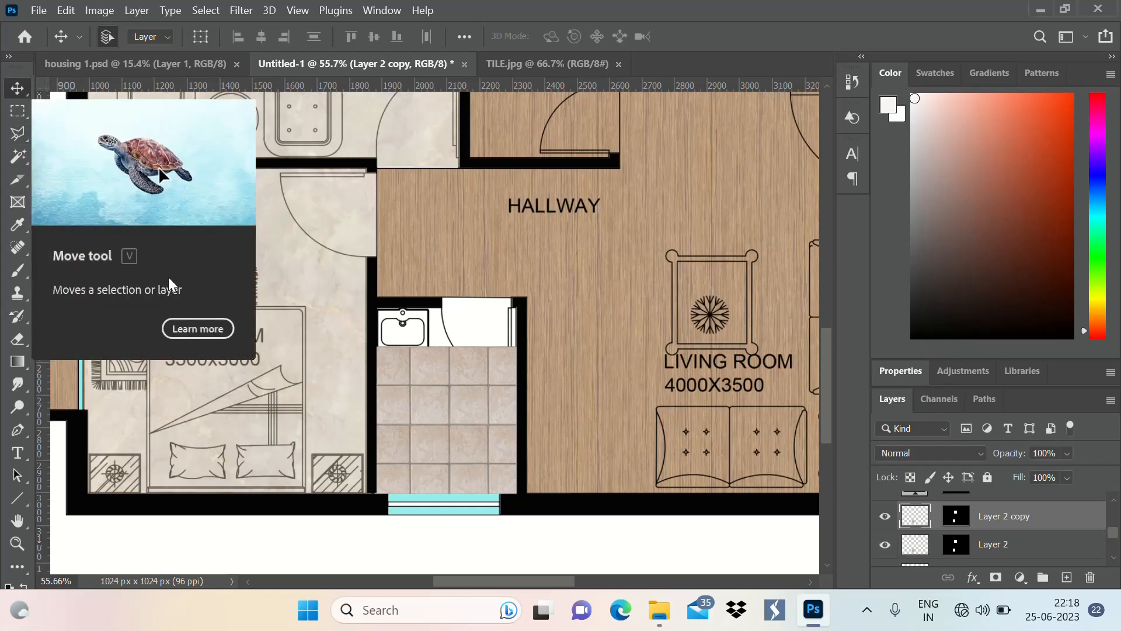
left_click_drag(485, 426, 488, 272)
scroll(408, 404, "down", 5)
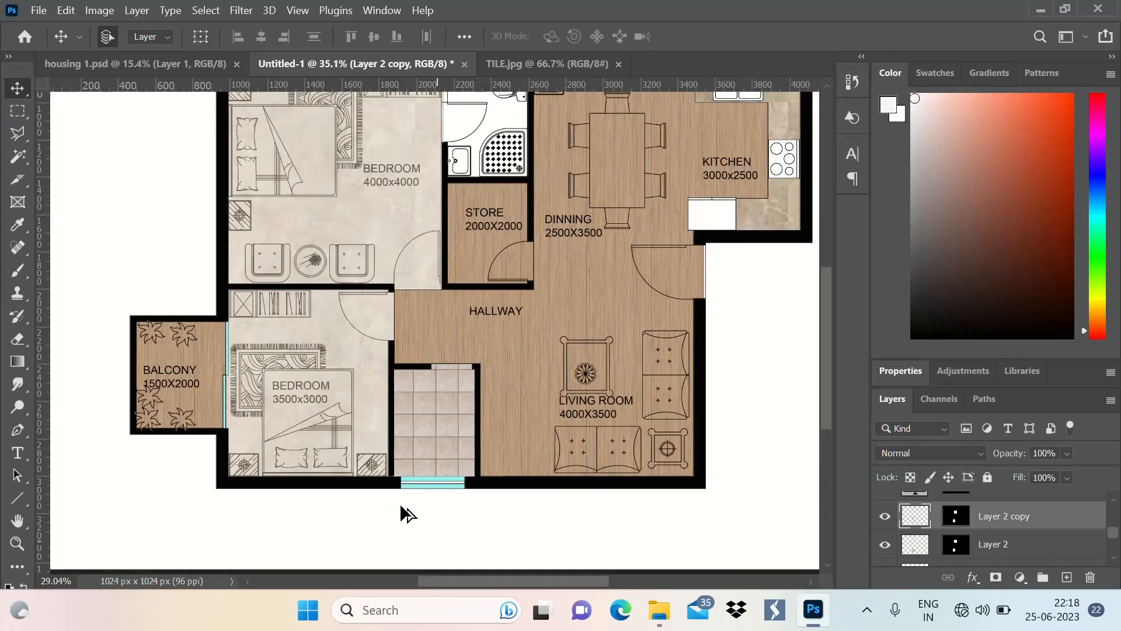
Place further copies of the tile layer over the bathroom above the store until its whole floor is covered
scroll(476, 257, "up", 3)
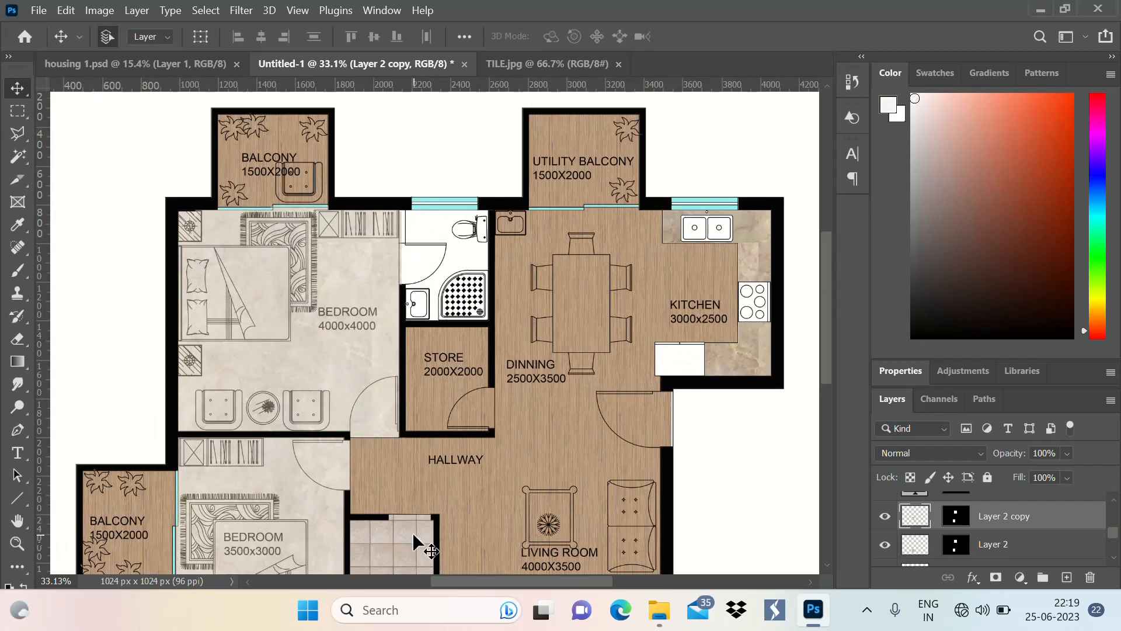
left_click_drag(404, 531, 468, 351)
left_click_drag(468, 299, 464, 212)
key("ctrl+j")
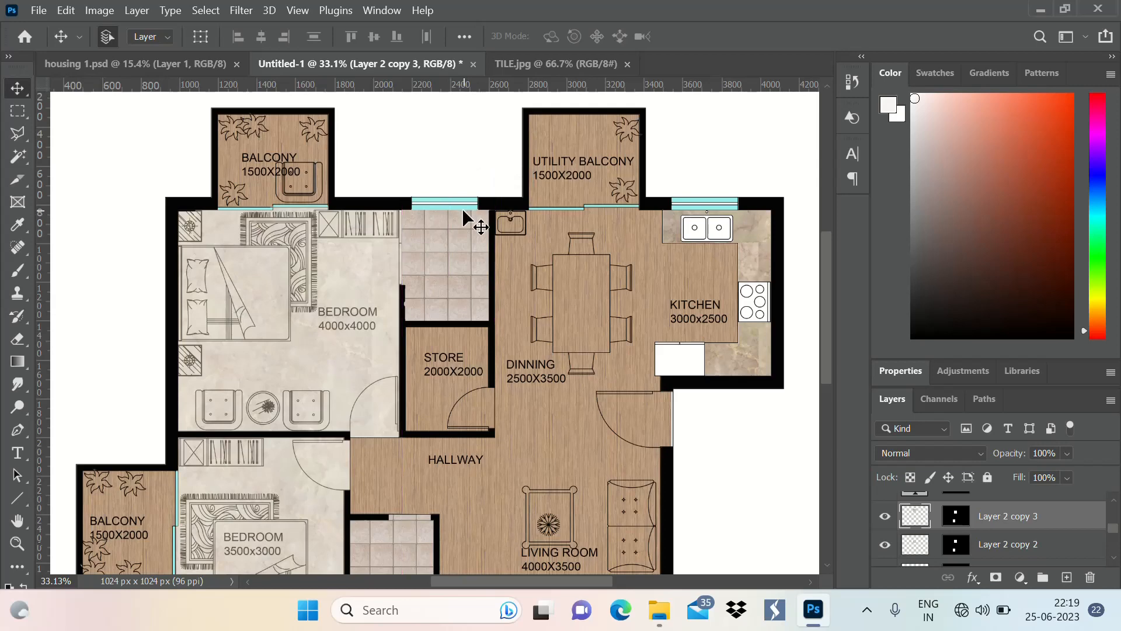
Nudge the newest tile copy in the bathroom above the store to line up its joints with the neighbouring tiles
scroll(390, 173, "up", 3)
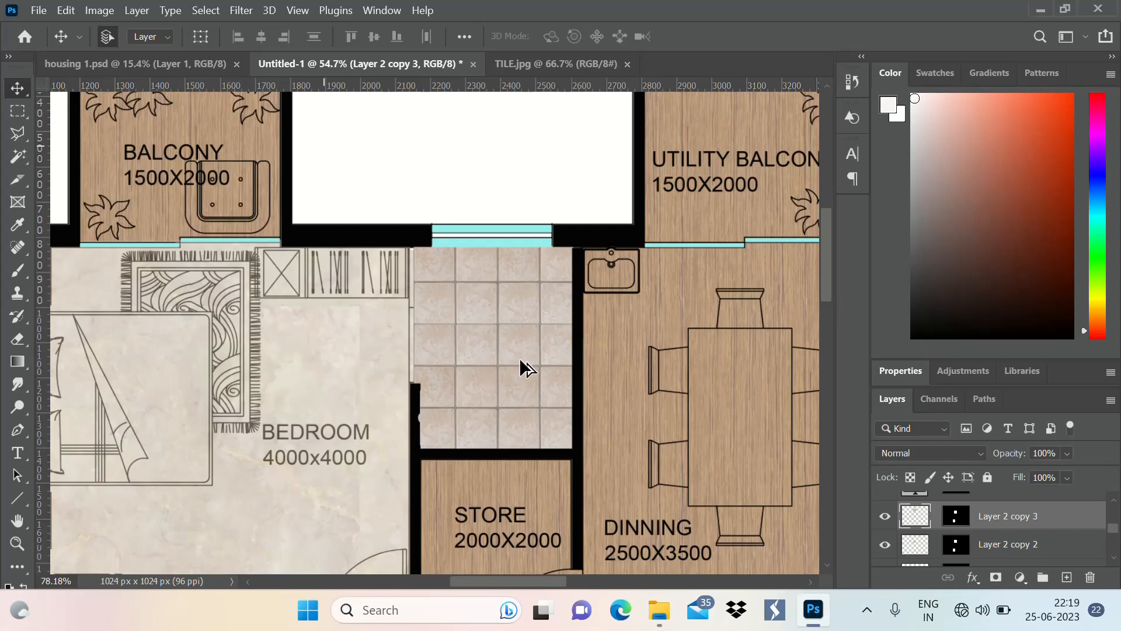
scroll(520, 358, "up", 2)
scroll(501, 323, "up", 1)
scroll(519, 371, "down", 1)
scroll(523, 329, "down", 1)
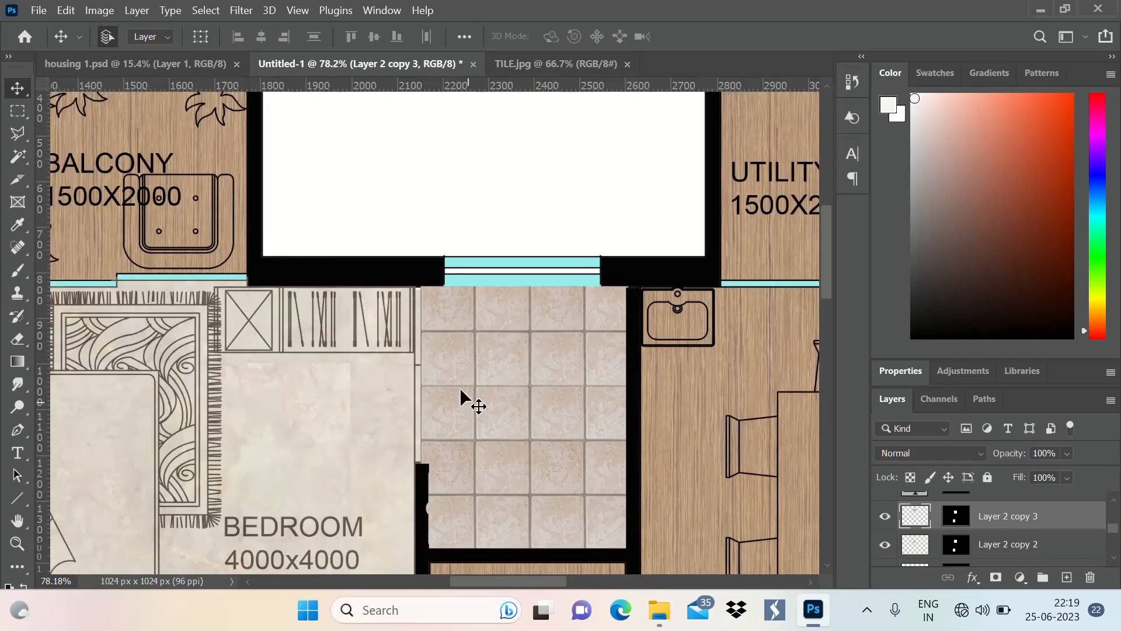
scroll(462, 388, "up", 3)
scroll(529, 193, "down", 3)
scroll(540, 235, "up", 2)
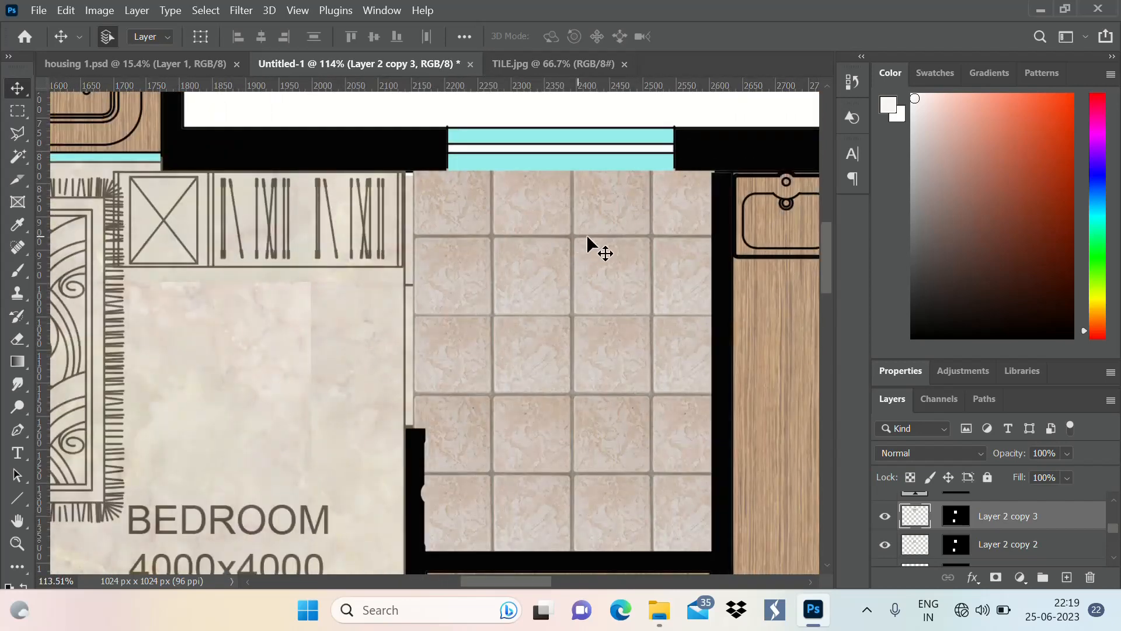
mouse_move(601, 247)
left_mouse_down()
mouse_move(590, 246)
mouse_move(605, 243)
left_mouse_up()
scroll(527, 216, "down", 3)
scroll(524, 209, "down", 5)
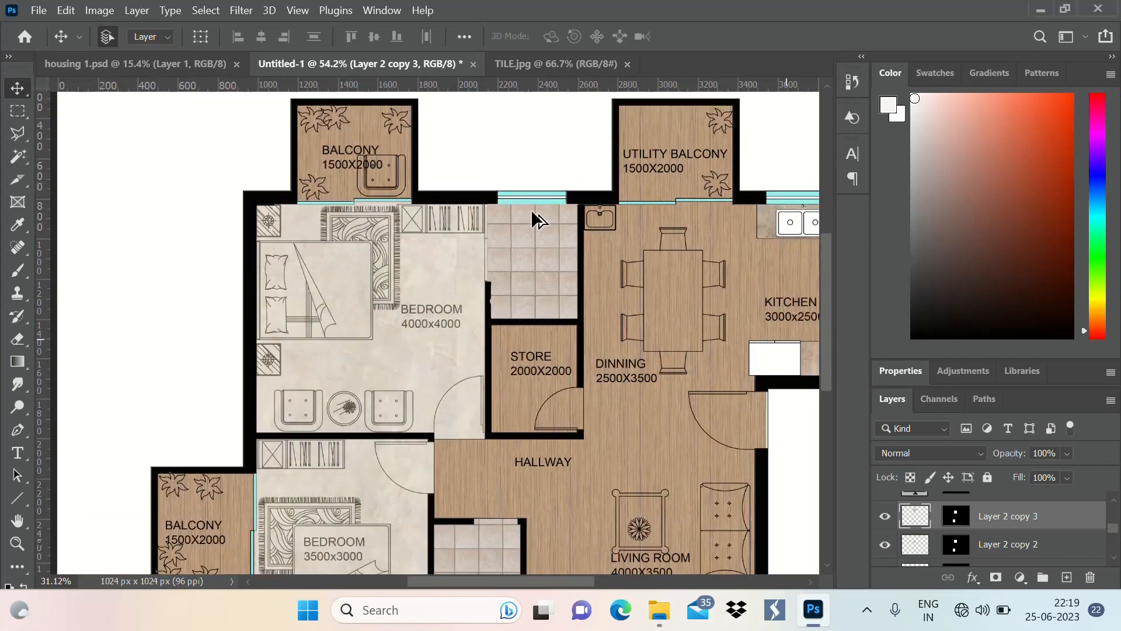
scroll(503, 245, "up", 2)
scroll(582, 187, "up", 5)
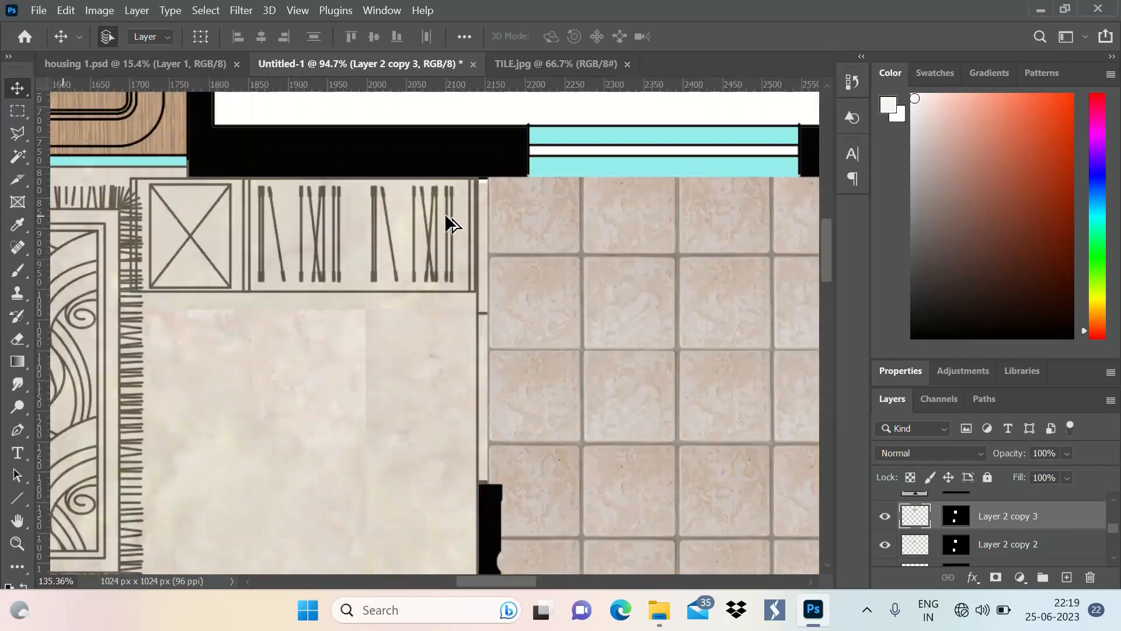
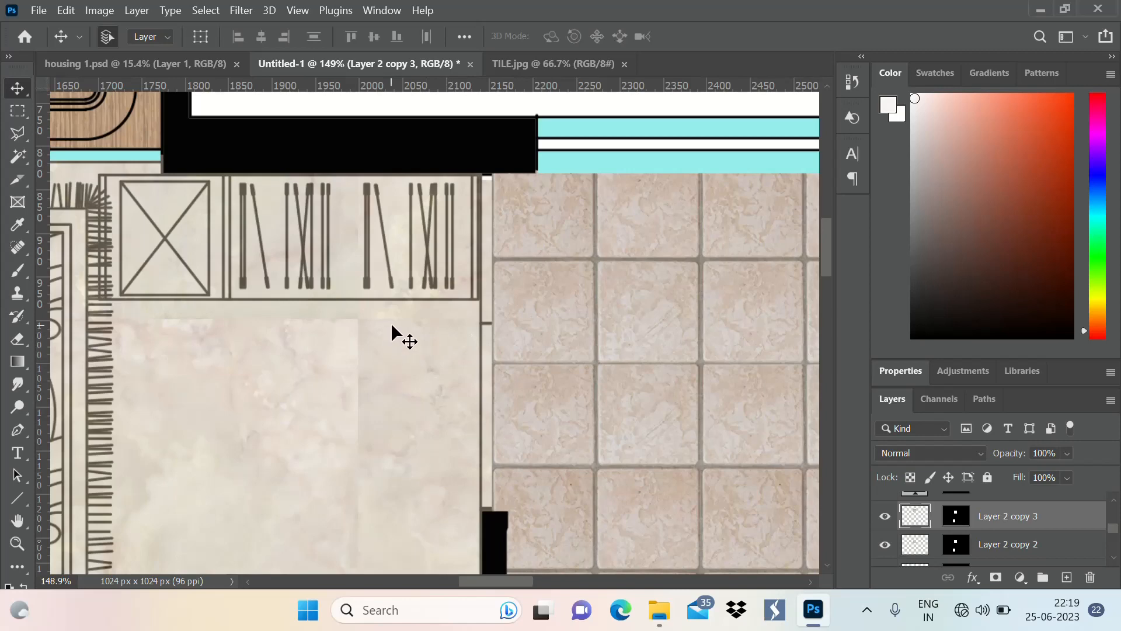
Move the Layer 2 copy 3 tile layer above Color Fill 1 in the layer stack
left_click(1073, 516)
left_click_drag(1062, 524, 1008, 511)
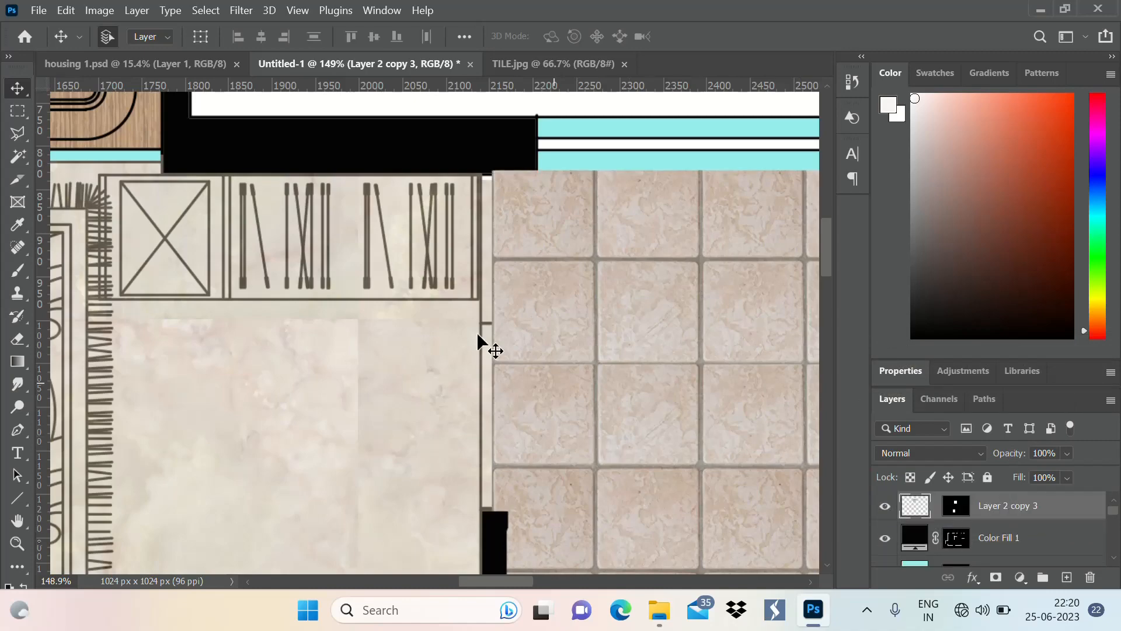
Examine the whole floor plan, checking the tiled bathrooms against the wood and marble floors
scroll(518, 251, "down", 15)
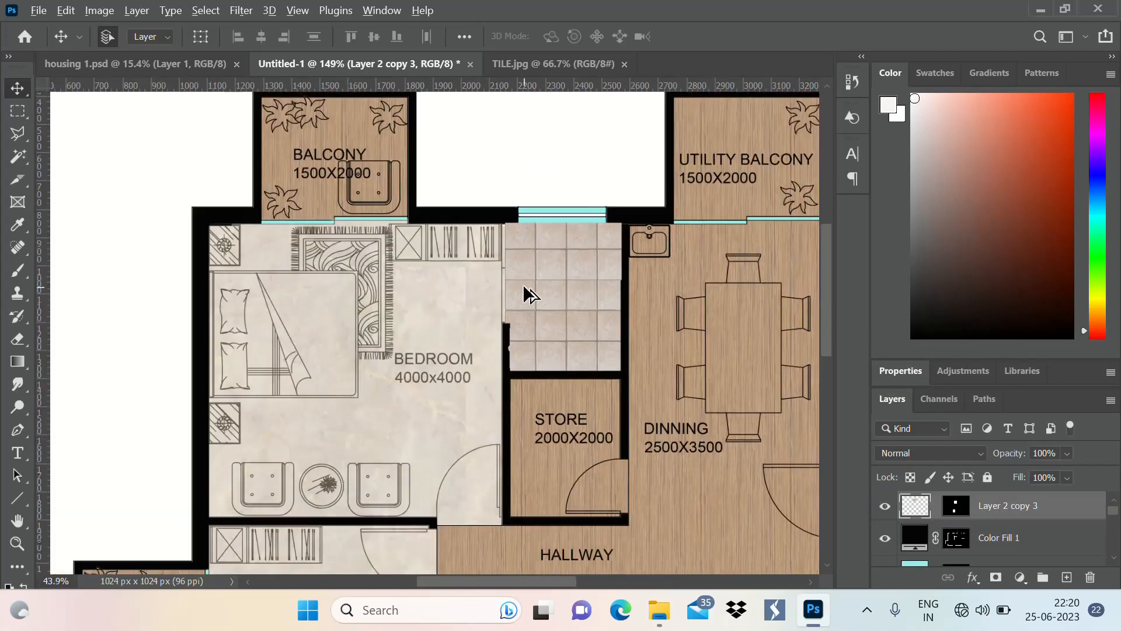
scroll(555, 248, "down", 3)
scroll(593, 389, "up", 3)
scroll(584, 270, "down", 2)
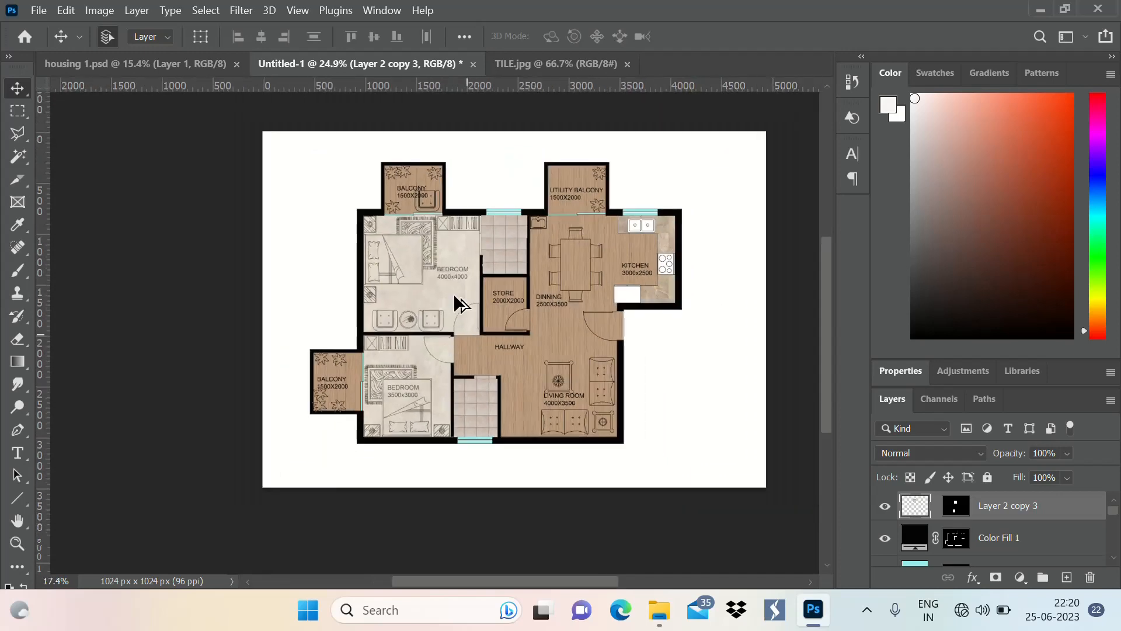
scroll(458, 303, "up", 1)
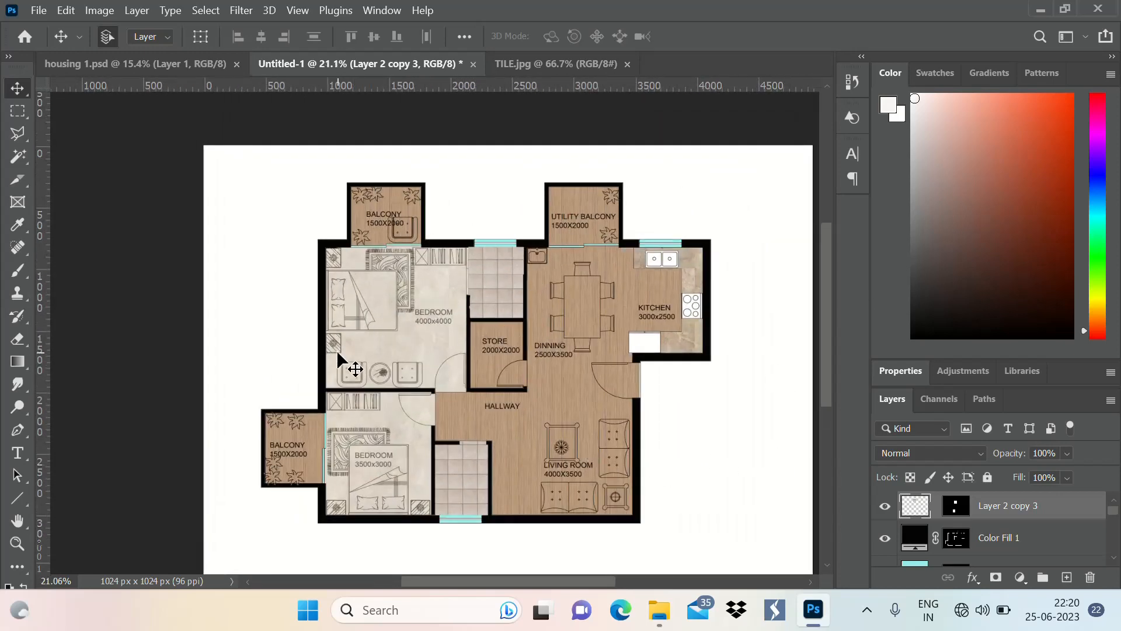
scroll(419, 330, "down", 3)
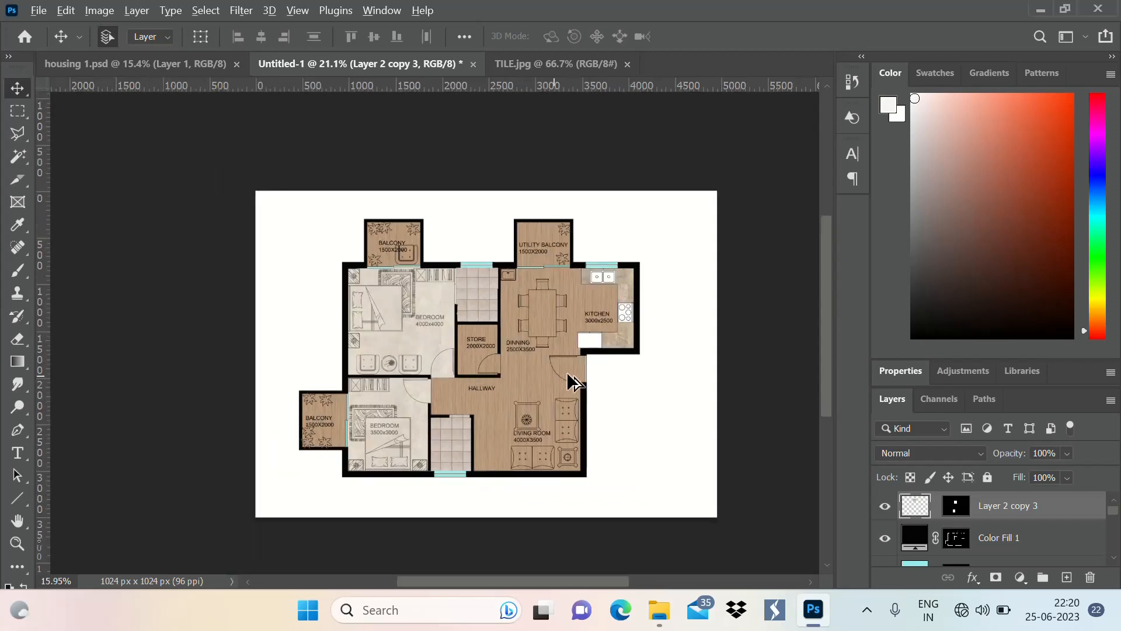
scroll(568, 372, "up", 3)
scroll(691, 399, "down", 2)
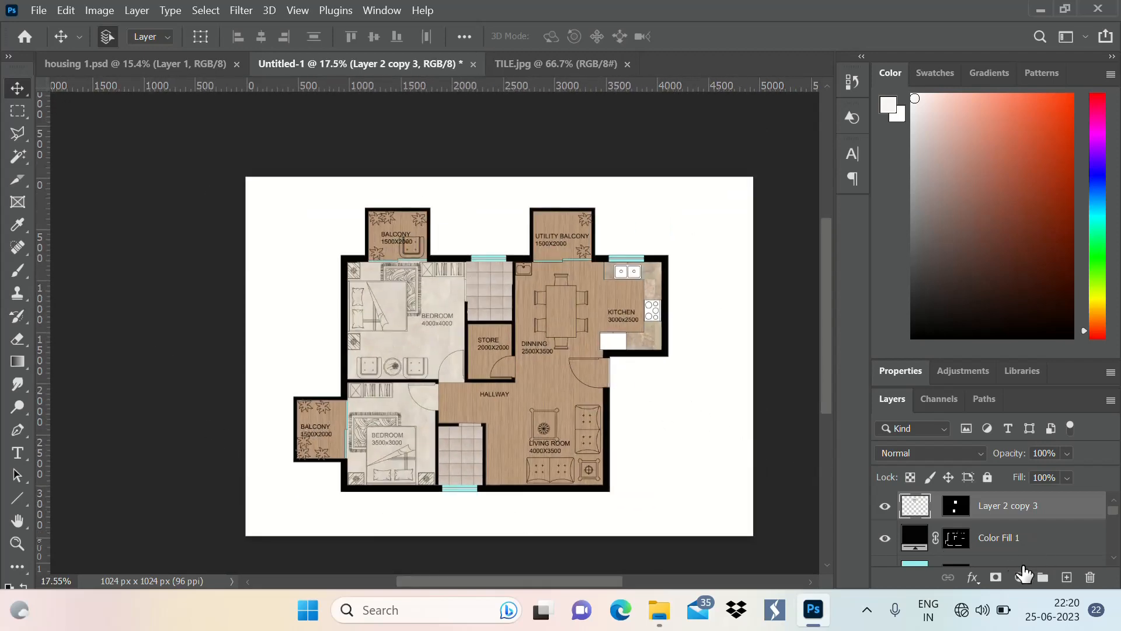
Select the blank white area surrounding the house on Layer 1 with the Magic Wand tool
scroll(1025, 535, "down", 3)
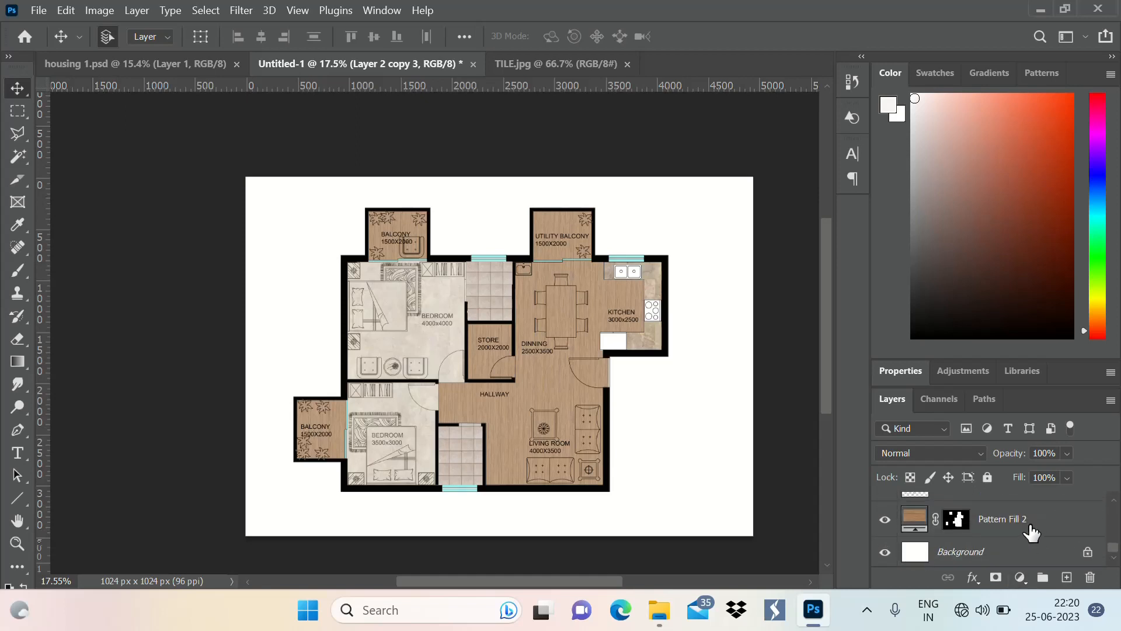
scroll(1031, 531, "up", 1)
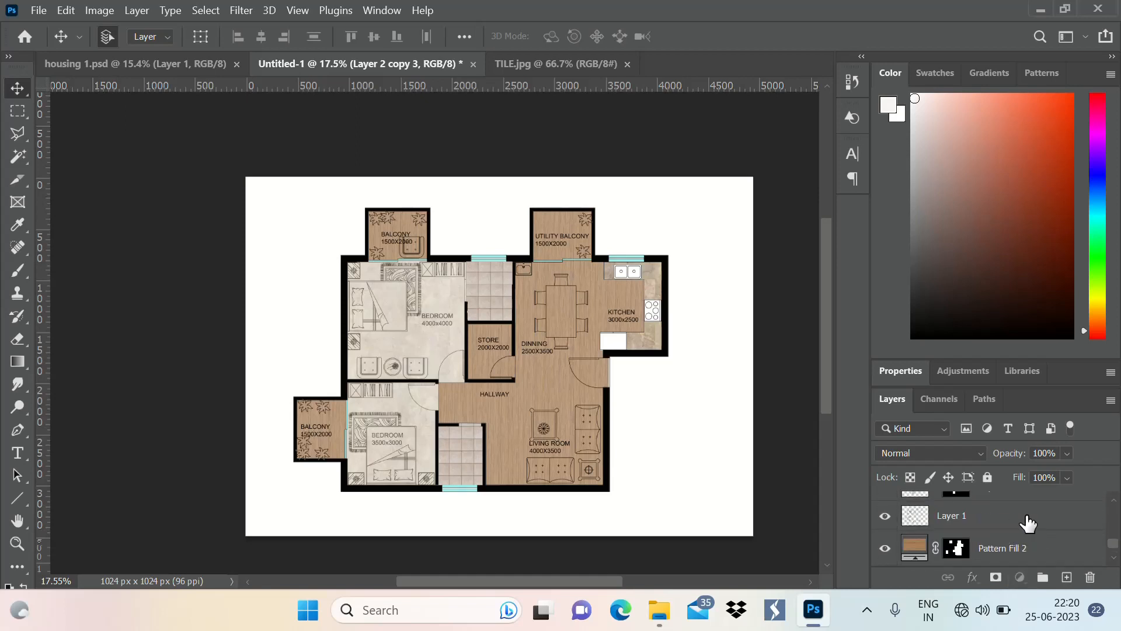
left_click(1028, 520)
key("w")
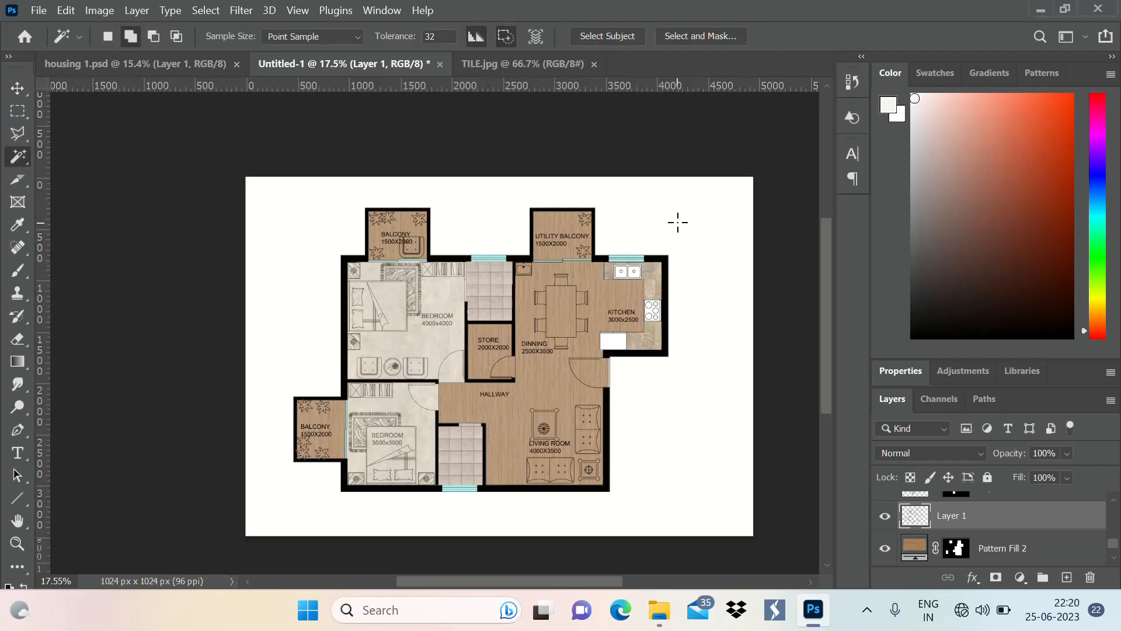
left_click(677, 222)
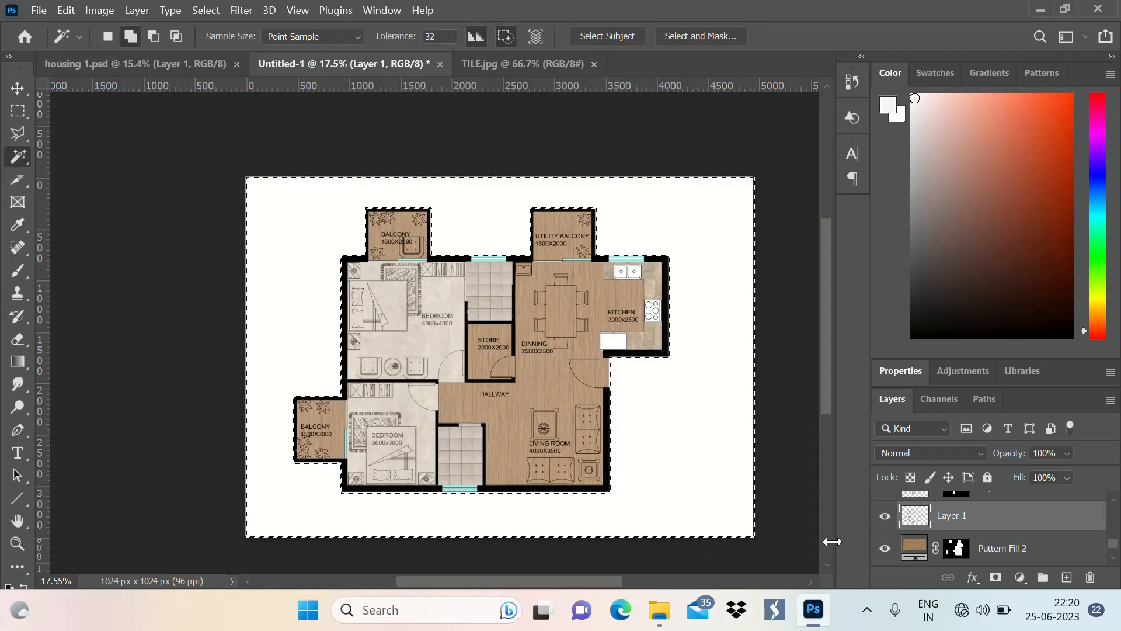
Fill the selected surroundings with a pattern fill layer using the green Grass pattern at 100% scale
left_click(1019, 577)
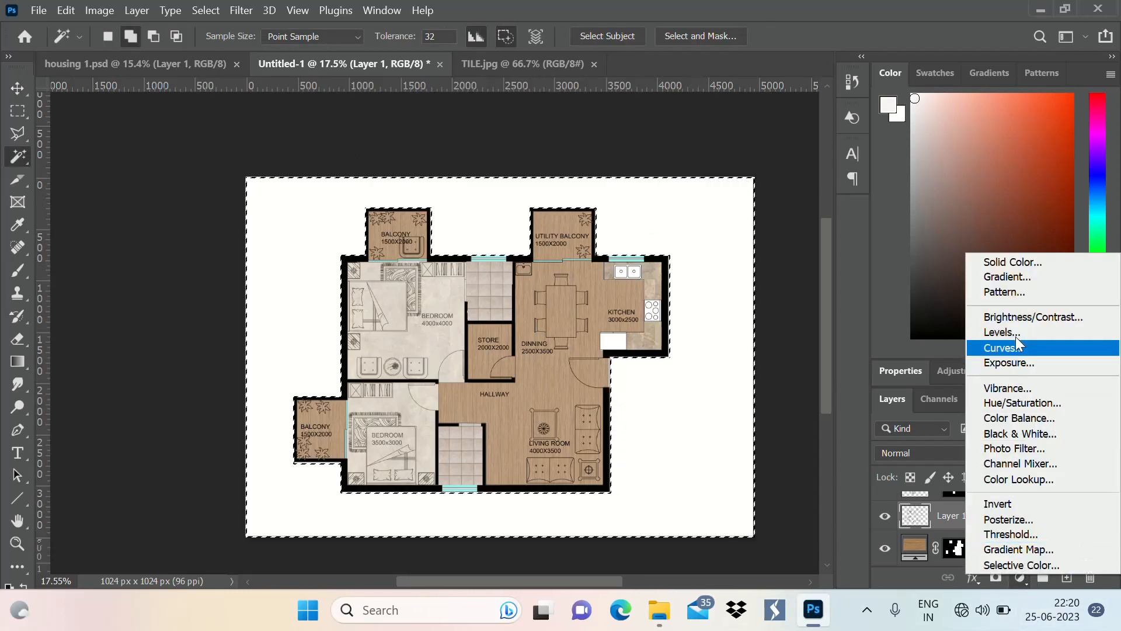
left_click(1036, 291)
left_click(645, 174)
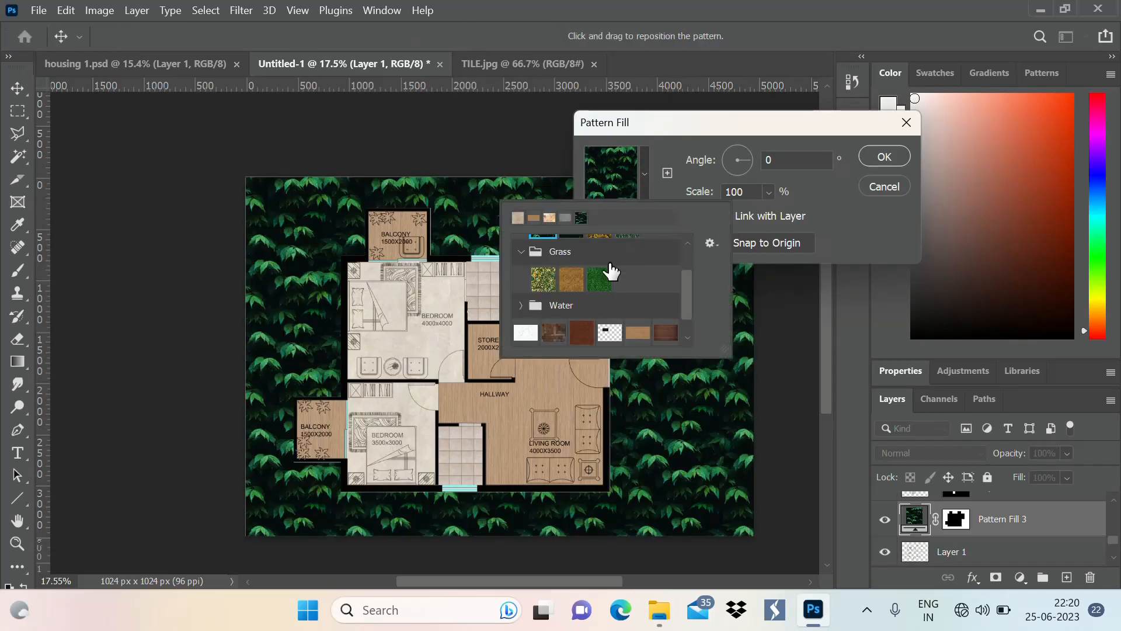
left_click(606, 277)
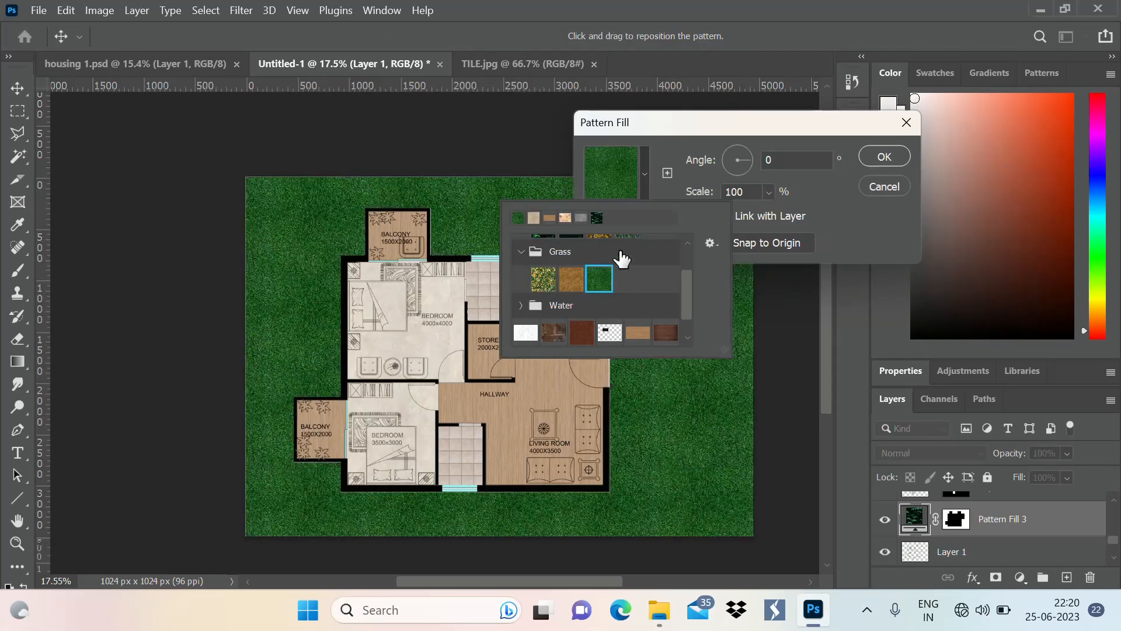
left_click(896, 158)
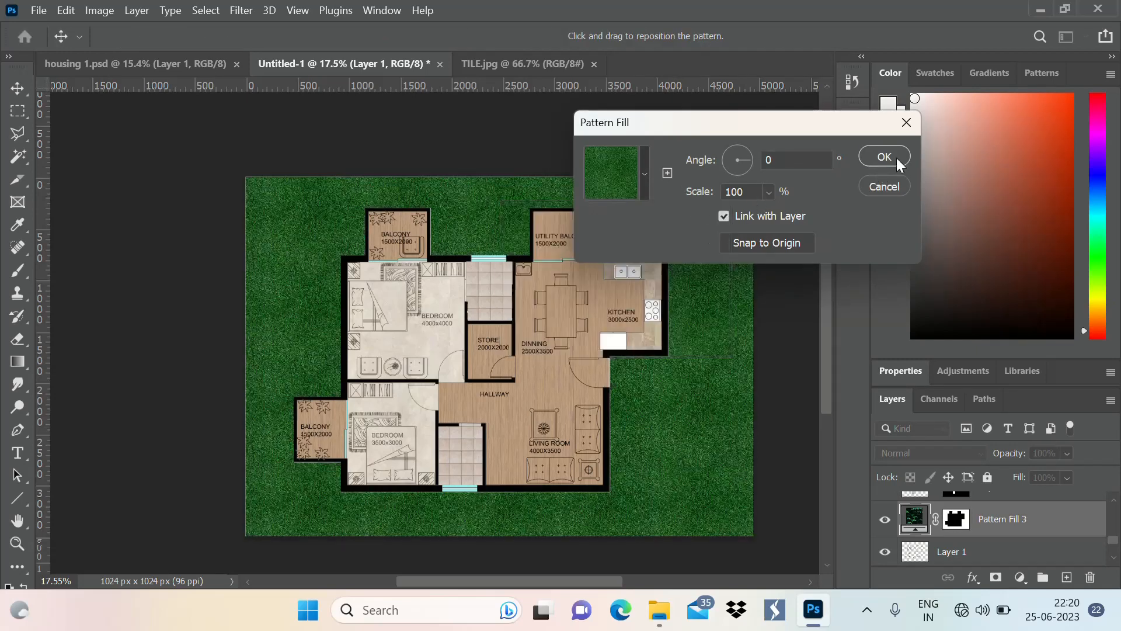
left_click(896, 157)
Set the opacity of the grass layer, Pattern Fill 3, to 70% in its blending options
scroll(695, 296, "up", 3)
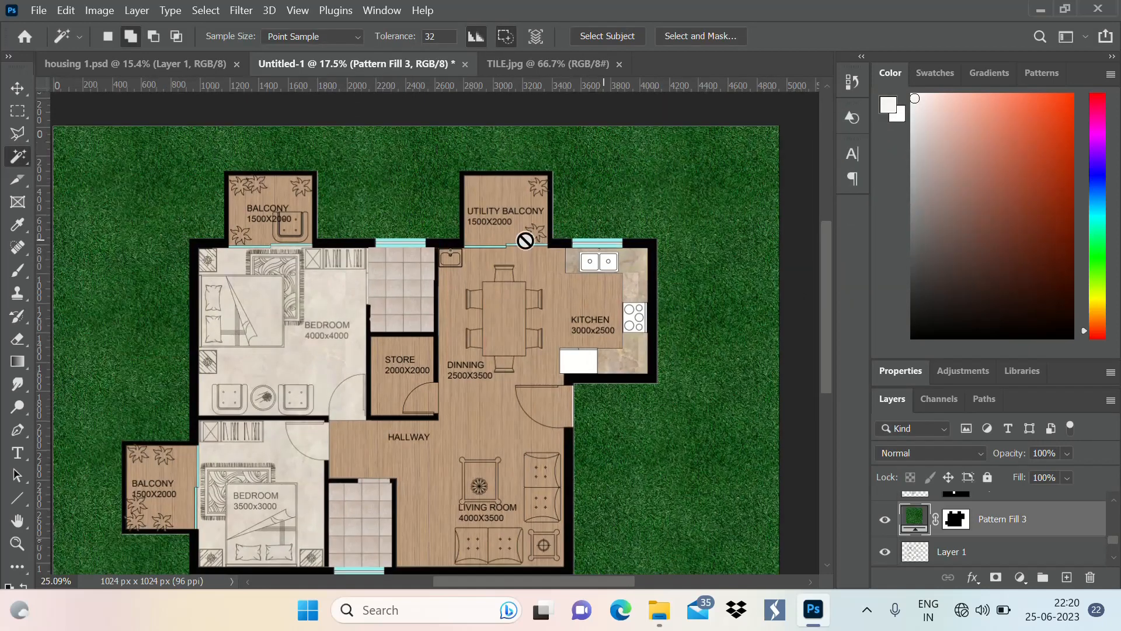
scroll(526, 241, "down", 3)
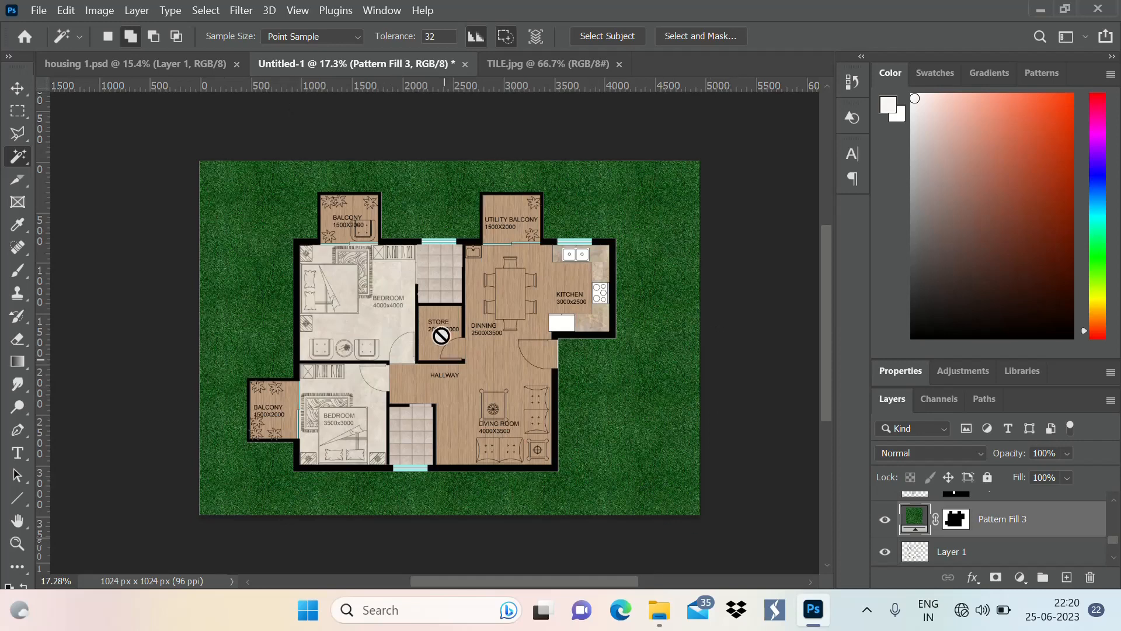
scroll(494, 330, "up", 3)
scroll(417, 246, "down", 3)
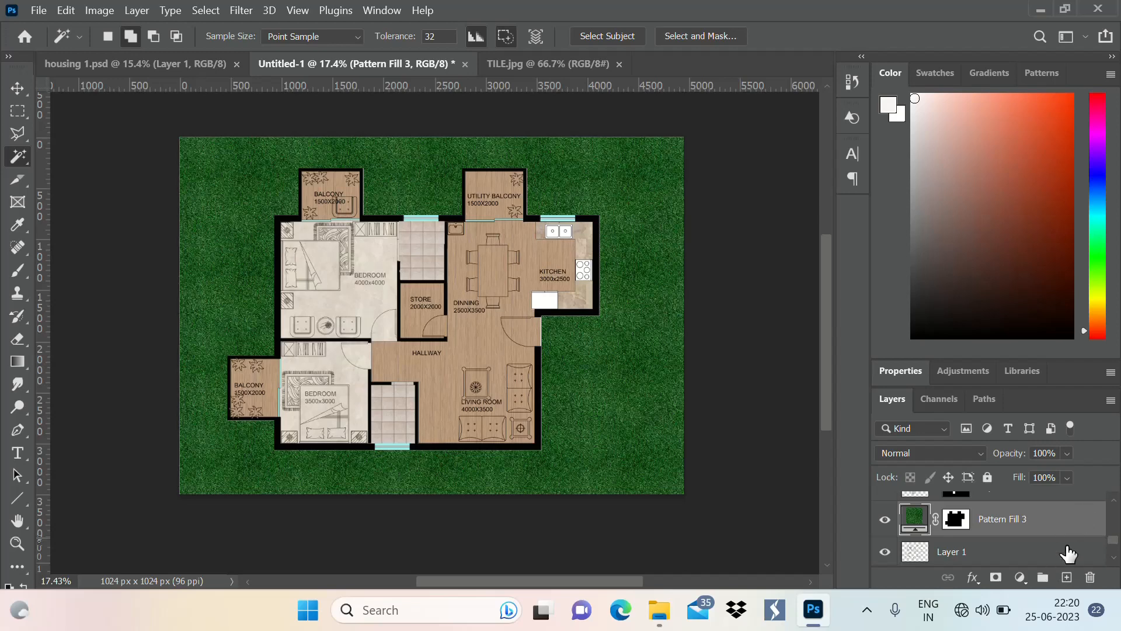
double_click(1085, 525)
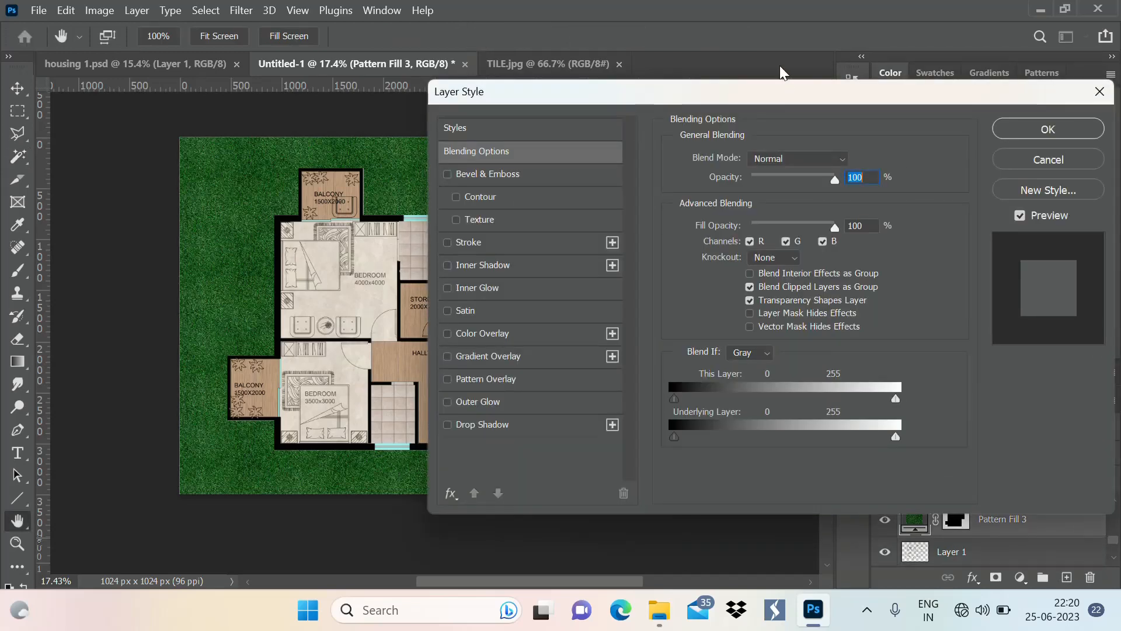
left_click_drag(784, 93, 864, 107)
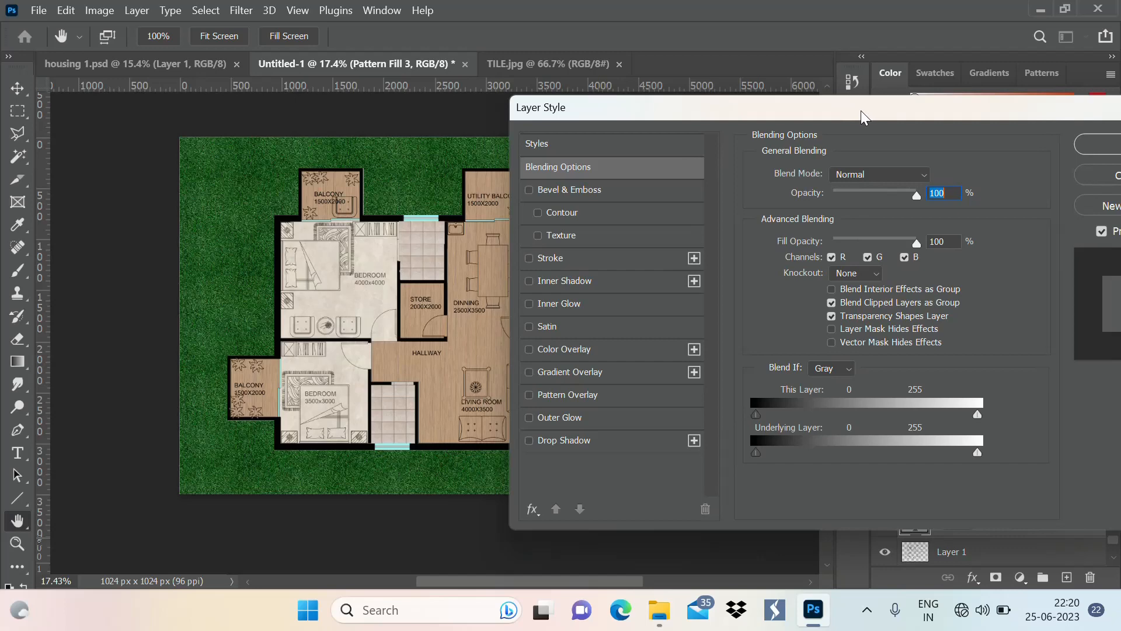
type("50")
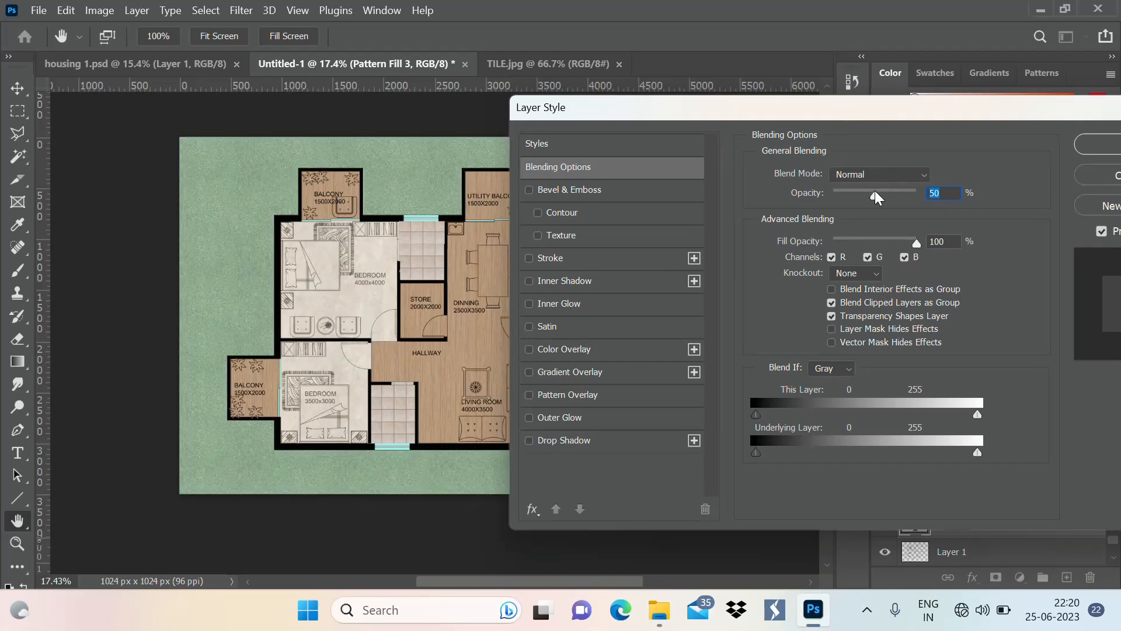
type("70")
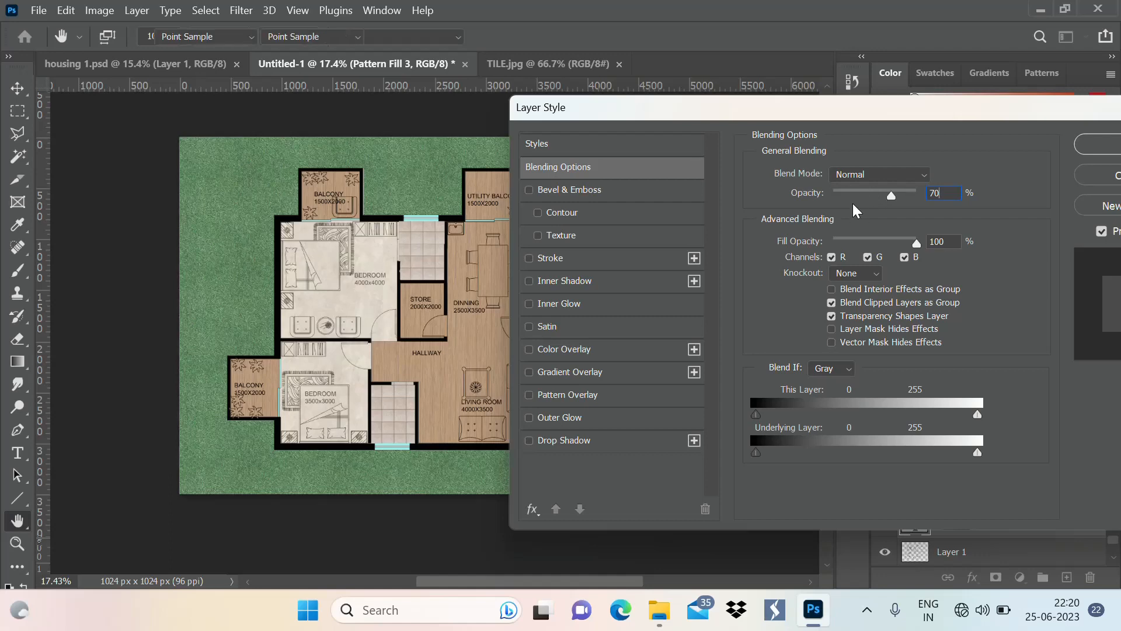
key("Return")
Rasterize the grass layer, Pattern Fill 3
key("w")
scroll(358, 290, "down", 2)
scroll(485, 231, "up", 1)
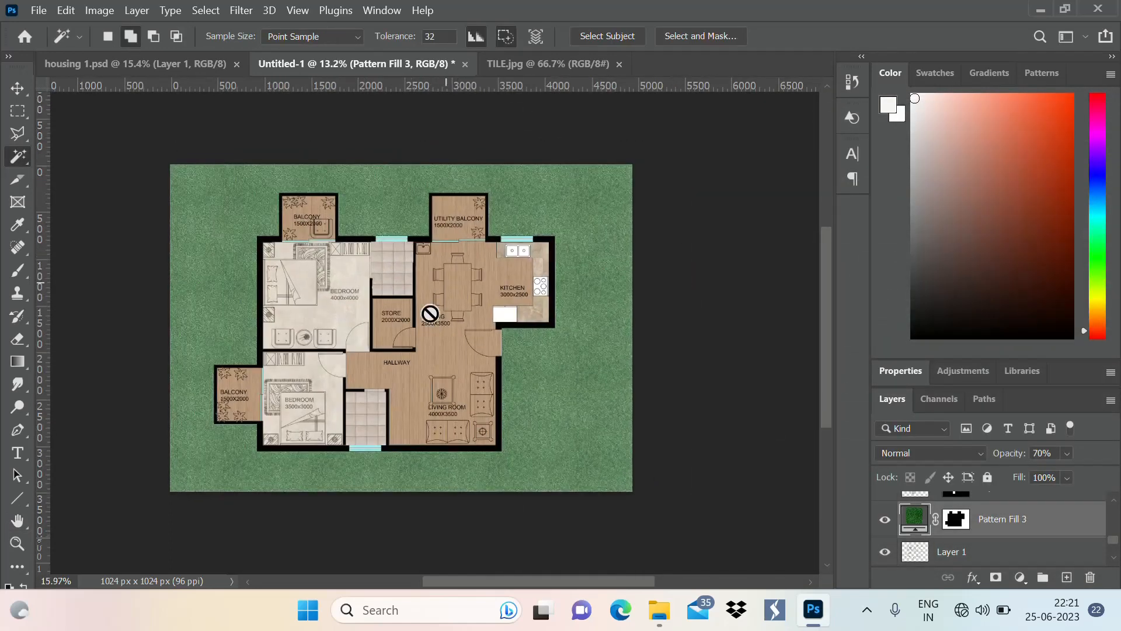
right_click(1045, 526)
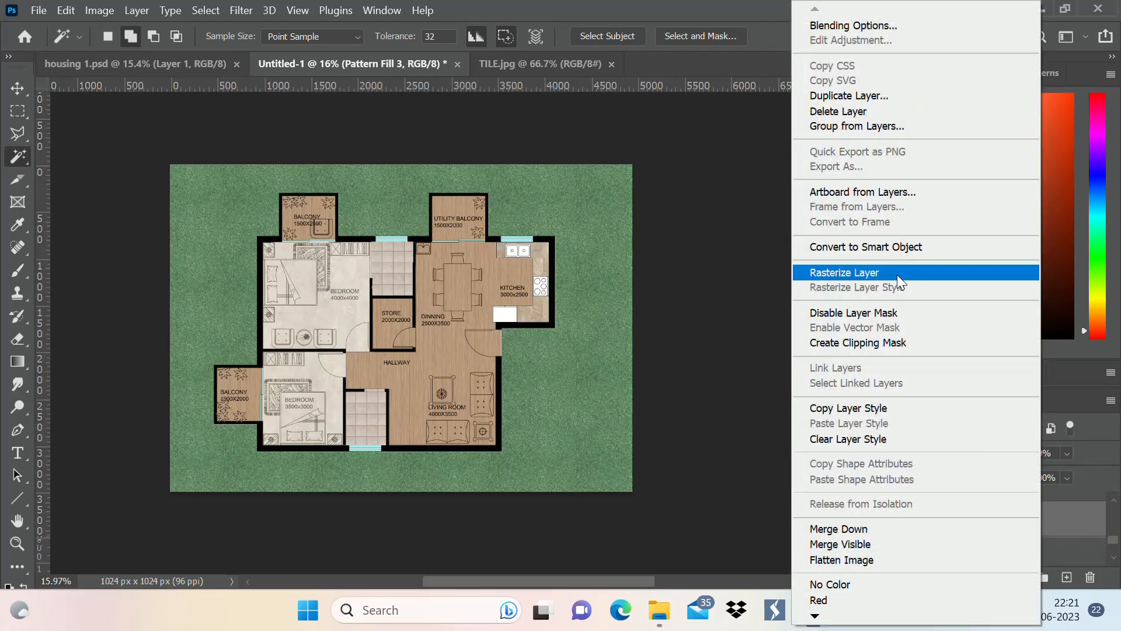
left_click(825, 272)
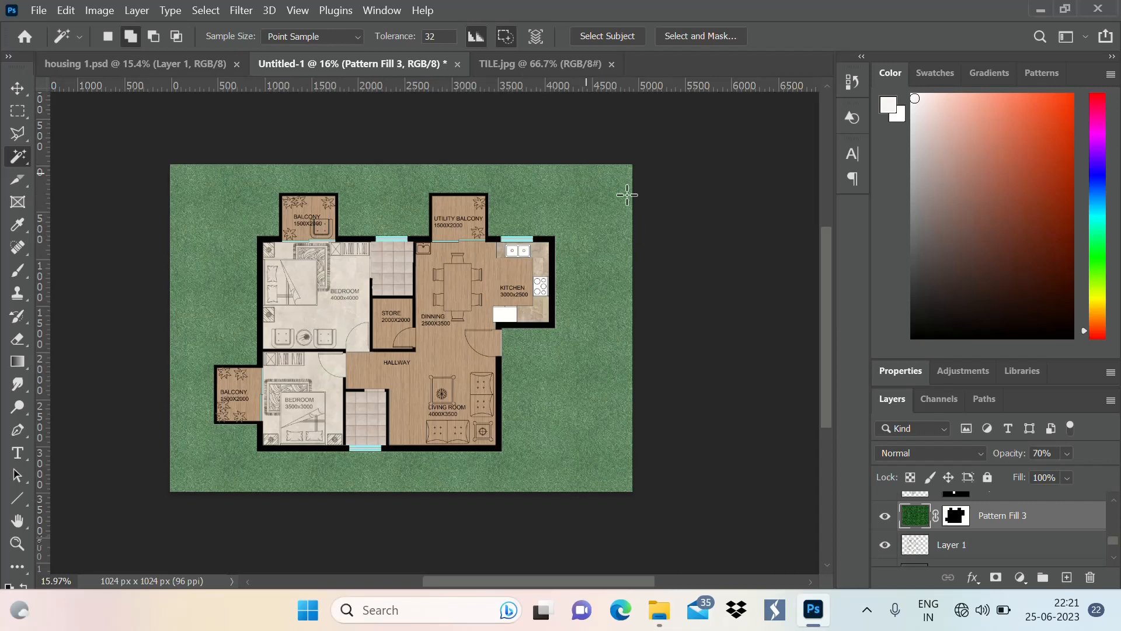
Brush near-white colour fffdfc with the size 500 soft brush over the grass along the sheet's right edge
key("b")
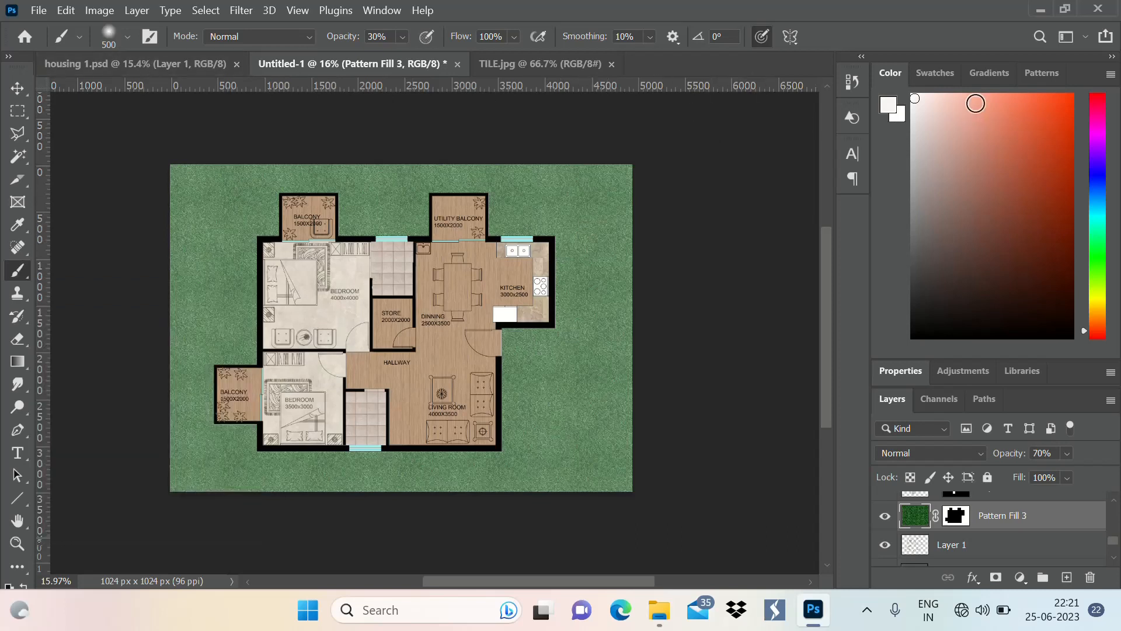
left_click(897, 111)
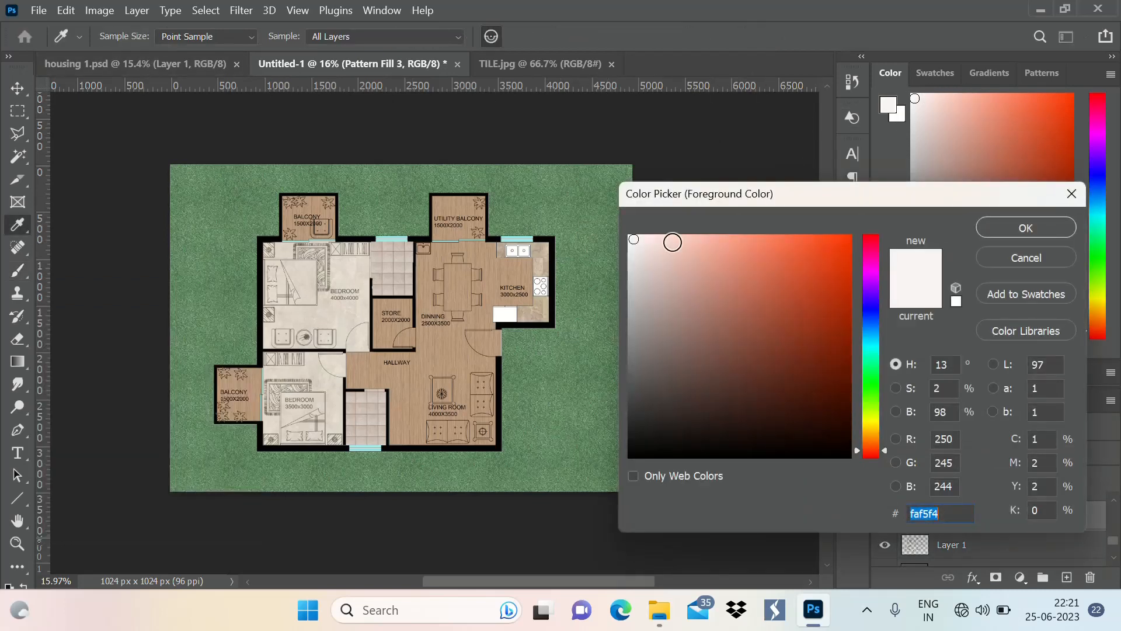
left_click(631, 235)
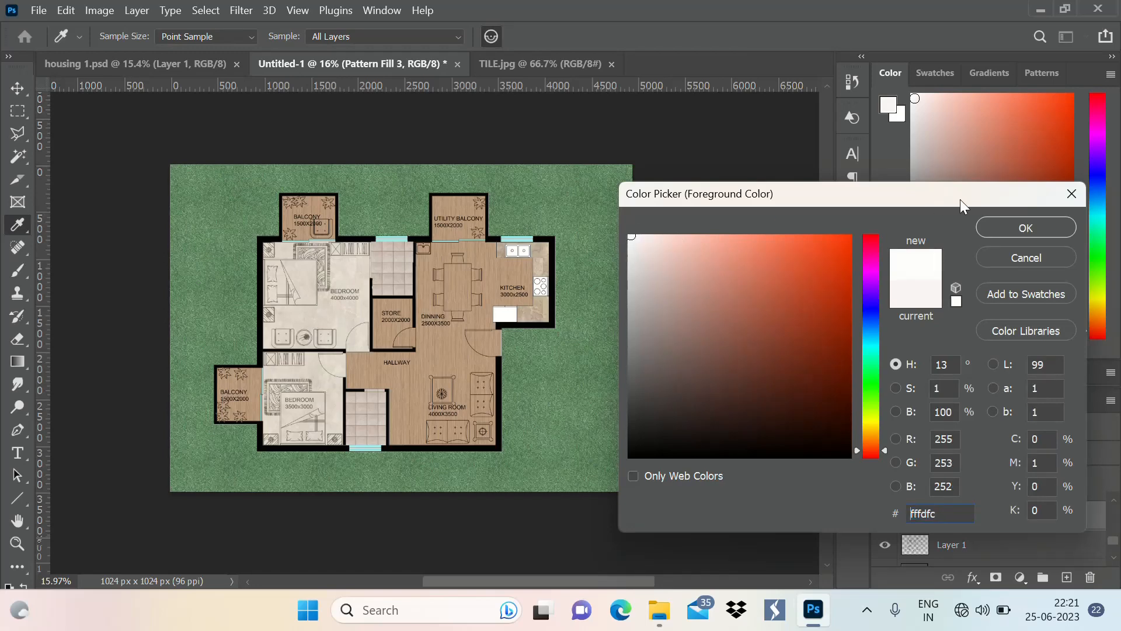
left_click(1026, 228)
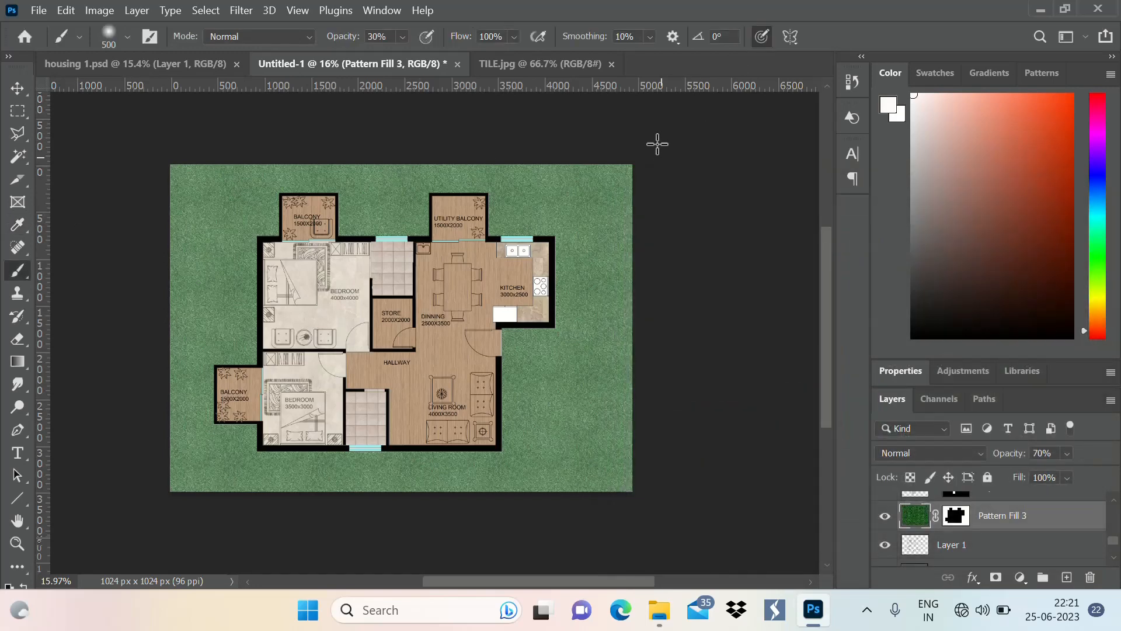
left_click_drag(636, 290, 636, 408)
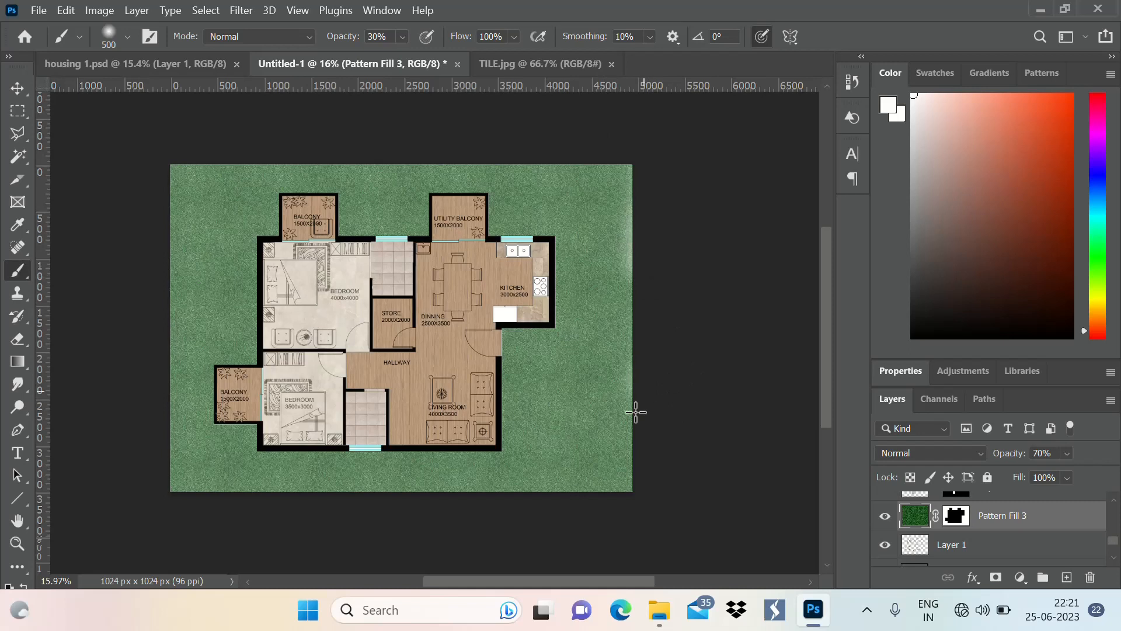
Set the soft brush size to 1000 and fade the grass along the sheet's right edge down to the lower corner
left_click(124, 43)
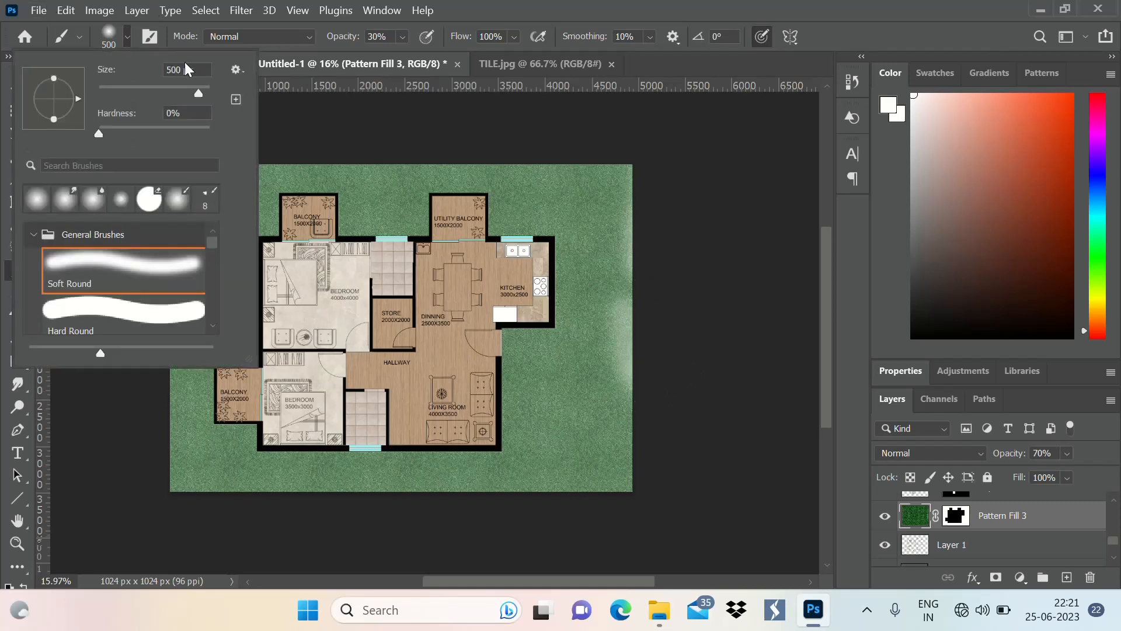
type("1000")
key("Return")
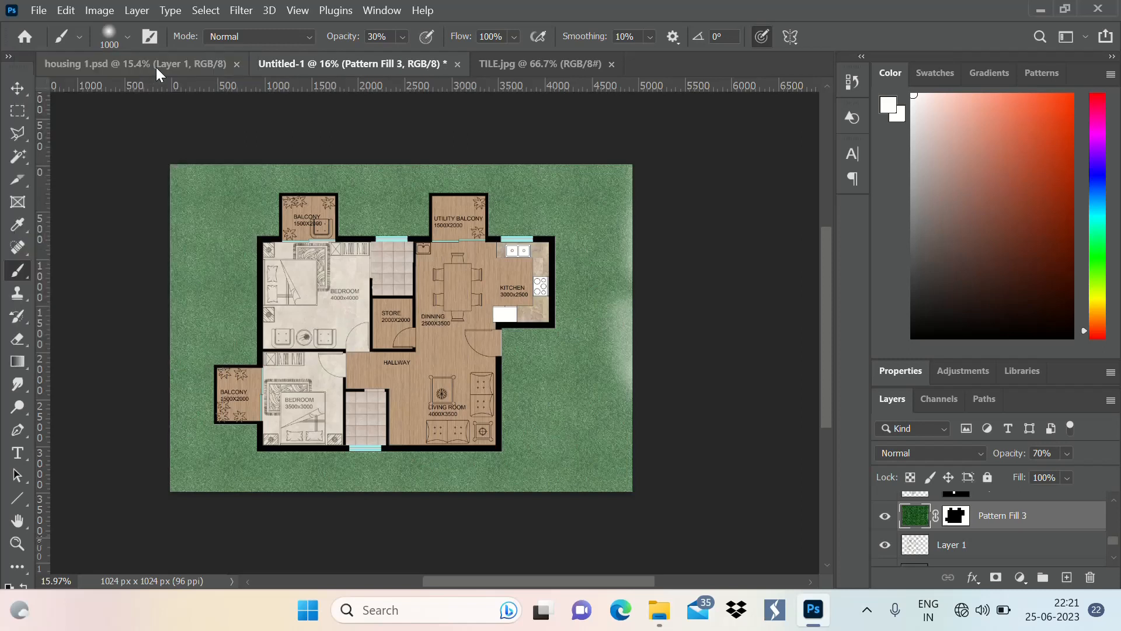
left_click_drag(639, 152, 671, 391)
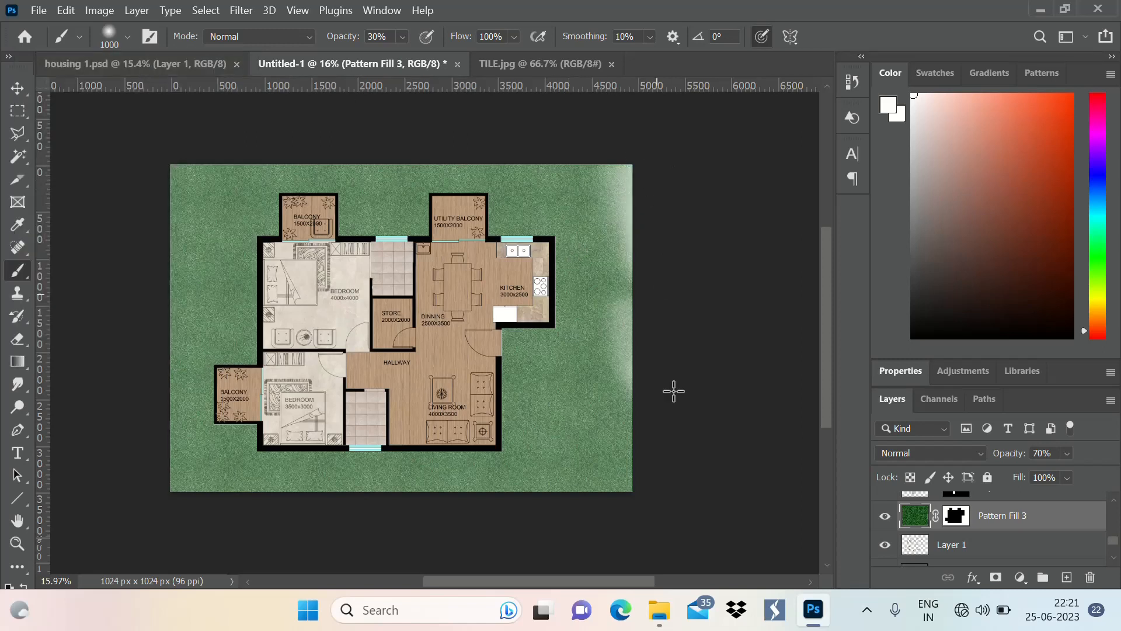
mouse_move(612, 558)
left_mouse_down()
mouse_move(629, 517)
mouse_move(598, 562)
mouse_move(603, 538)
mouse_move(627, 530)
mouse_move(646, 427)
mouse_move(643, 467)
mouse_move(619, 527)
mouse_move(632, 486)
mouse_move(600, 515)
mouse_move(638, 479)
mouse_move(625, 479)
mouse_move(635, 369)
left_mouse_up()
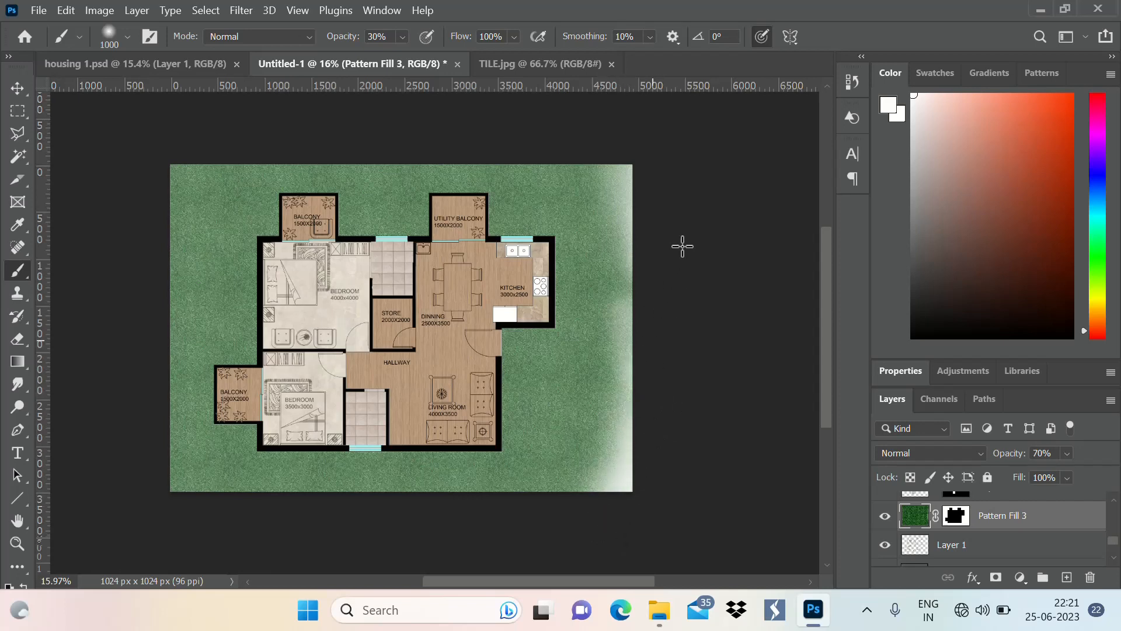
left_click(681, 215, "alt")
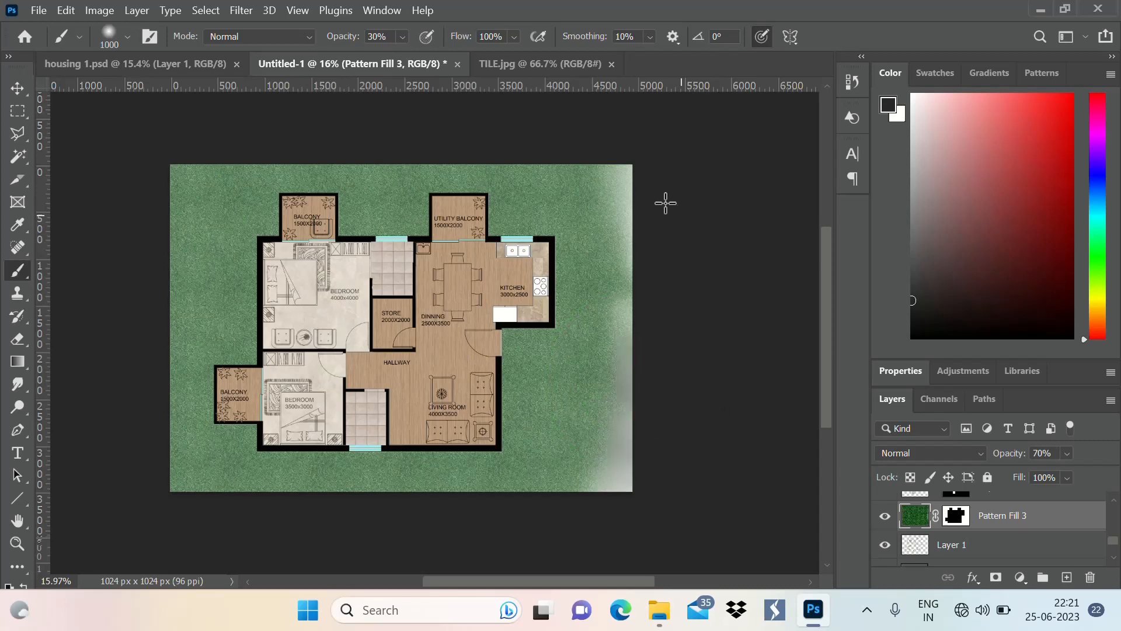
scroll(581, 381, "down", 3)
scroll(562, 389, "up", 2)
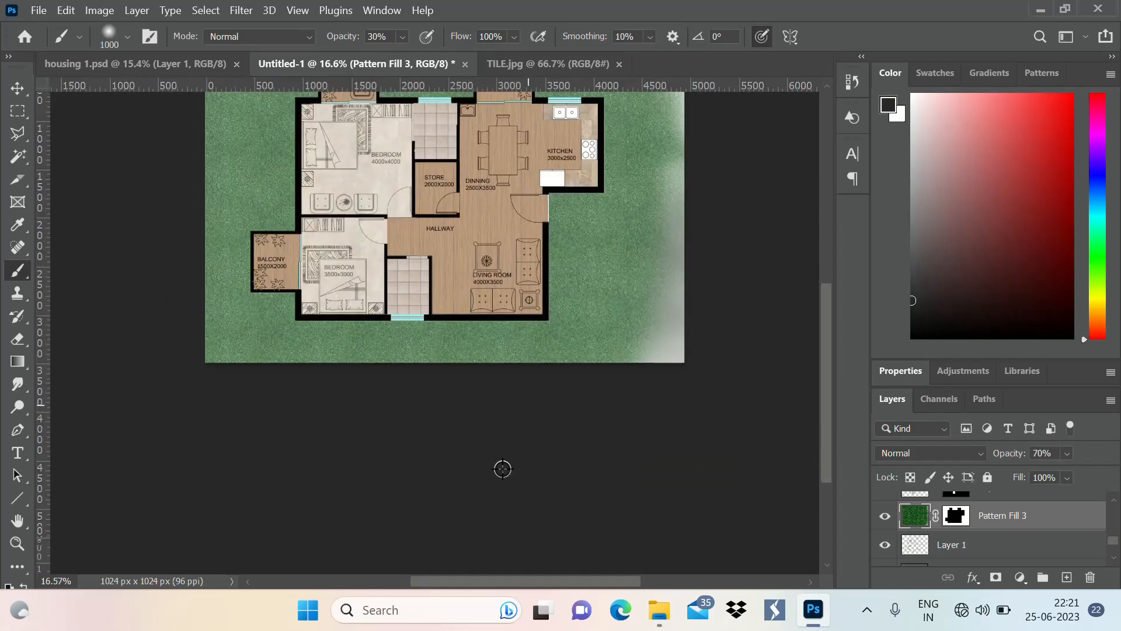
Set the foreground colour to near-white fdfdfd for the brush
scroll(503, 468, "down", 2)
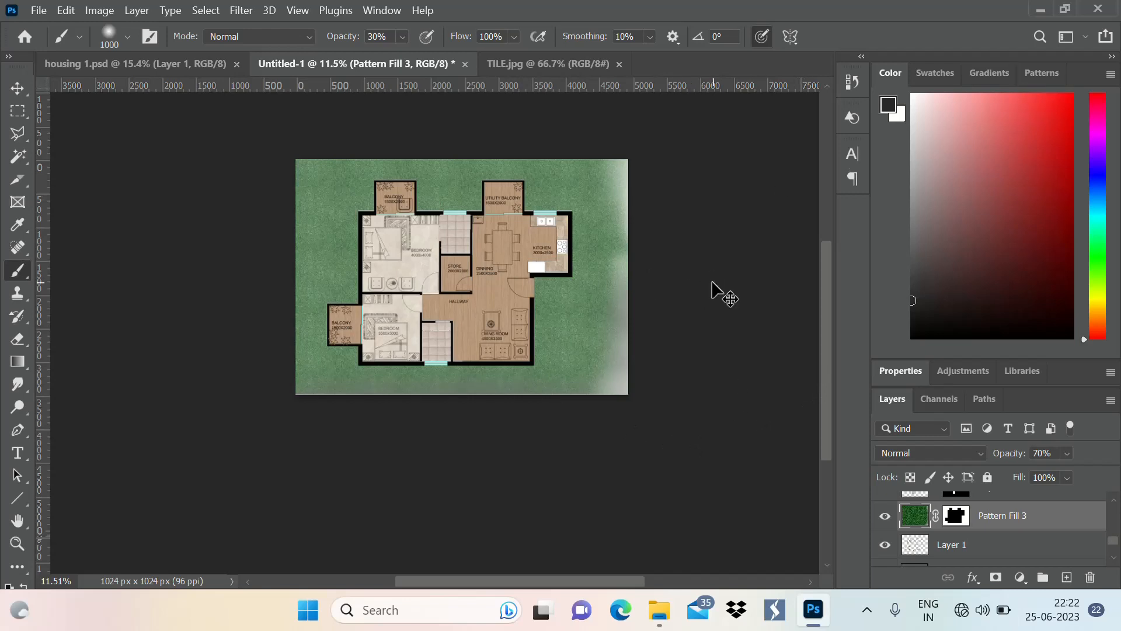
key("ctrl+z")
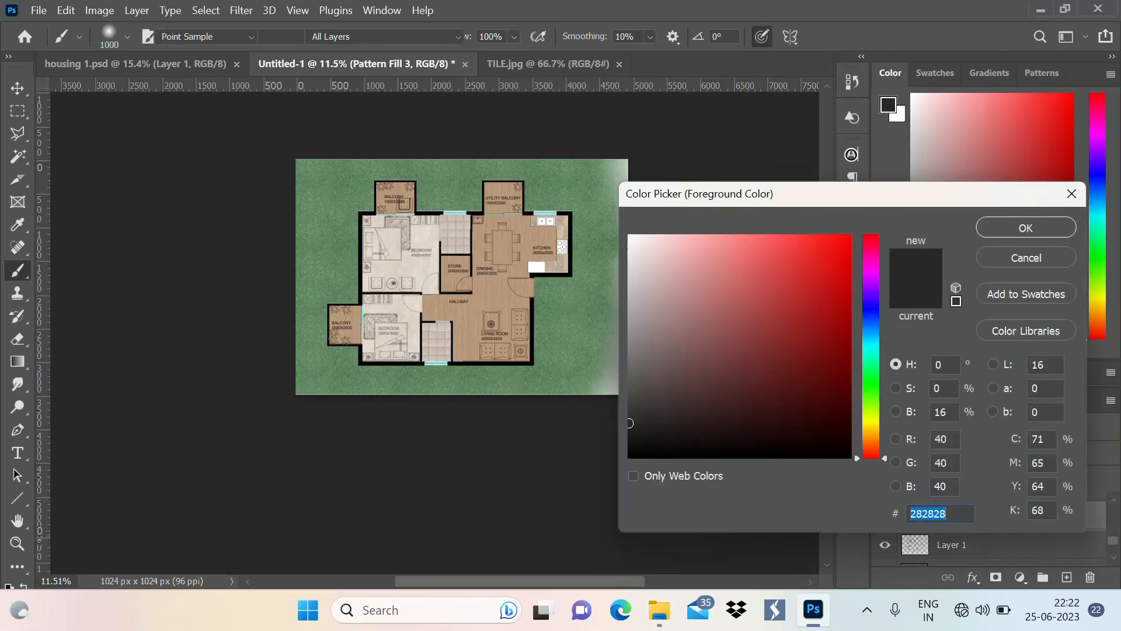
left_click(1023, 226)
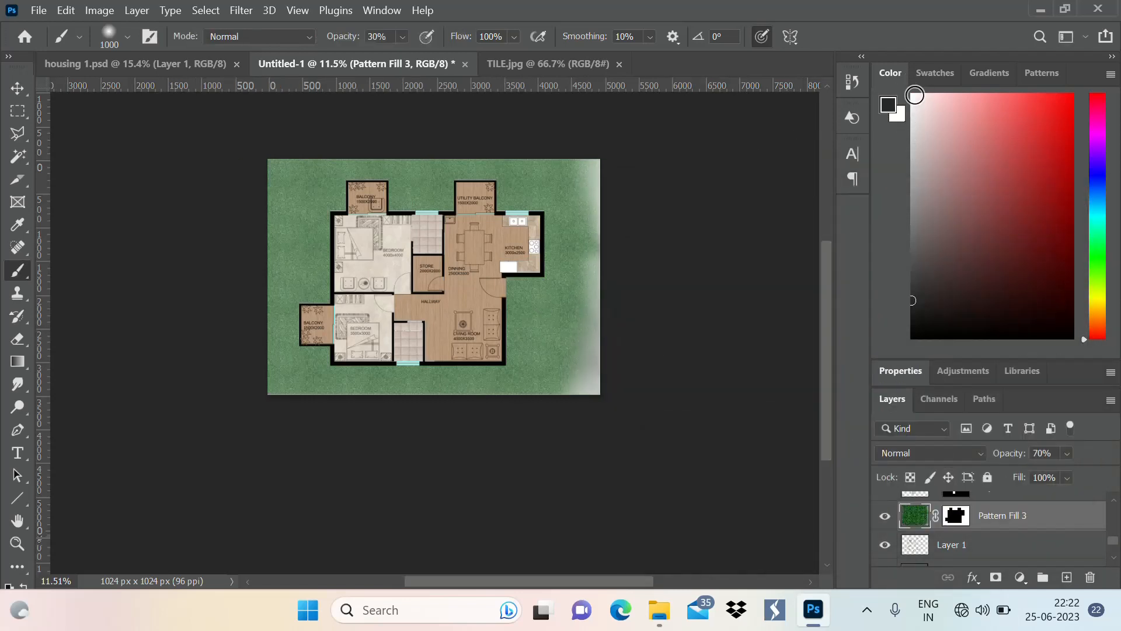
left_click(889, 107)
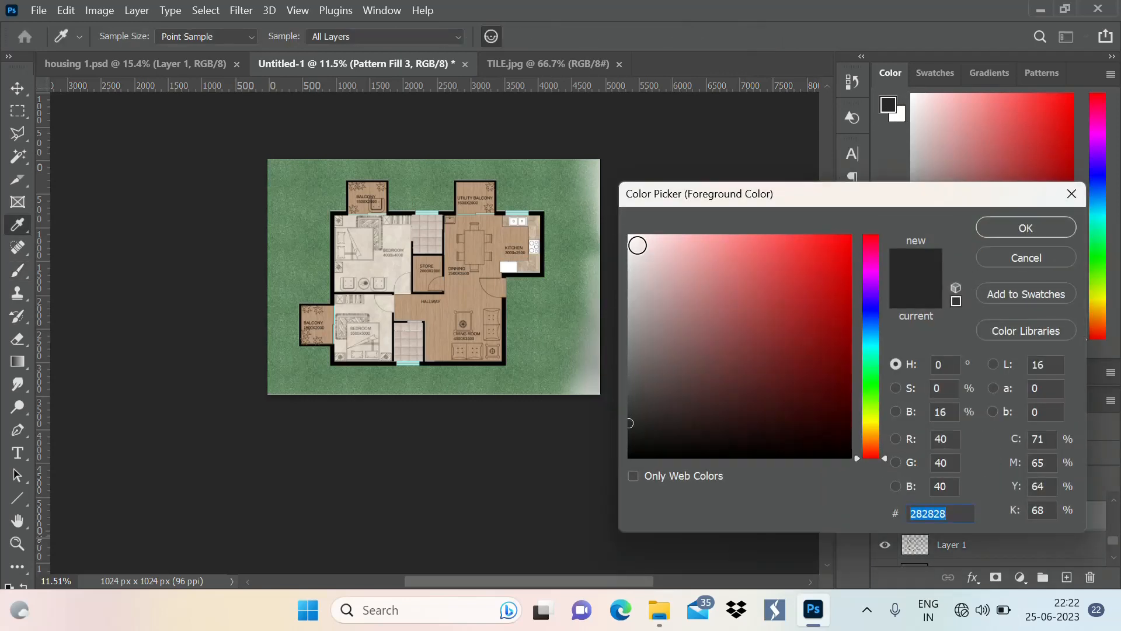
left_click(628, 236)
left_click(1039, 226)
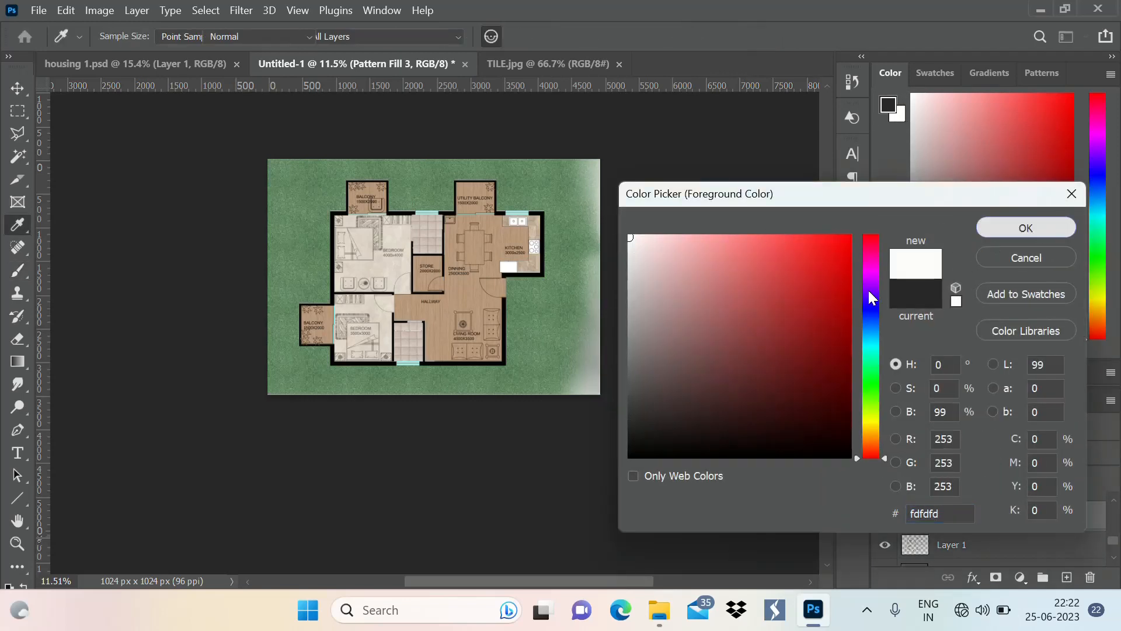
Brush near-white with the size 1000 soft brush over the grass along all sheet edges to fade them out
mouse_move(622, 374)
left_mouse_down()
mouse_move(450, 420)
mouse_move(498, 393)
mouse_move(386, 397)
mouse_move(250, 377)
mouse_move(298, 418)
mouse_move(412, 400)
mouse_move(373, 369)
left_mouse_up()
mouse_move(272, 140)
left_mouse_down()
mouse_move(243, 160)
mouse_move(255, 165)
mouse_move(243, 211)
left_mouse_up()
mouse_move(321, 142)
left_mouse_down()
mouse_move(265, 192)
mouse_move(260, 249)
mouse_move(285, 197)
mouse_move(254, 340)
mouse_move(299, 137)
mouse_move(593, 153)
mouse_move(411, 142)
mouse_move(570, 142)
mouse_move(432, 151)
mouse_move(607, 177)
mouse_move(446, 138)
mouse_move(317, 155)
left_mouse_up()
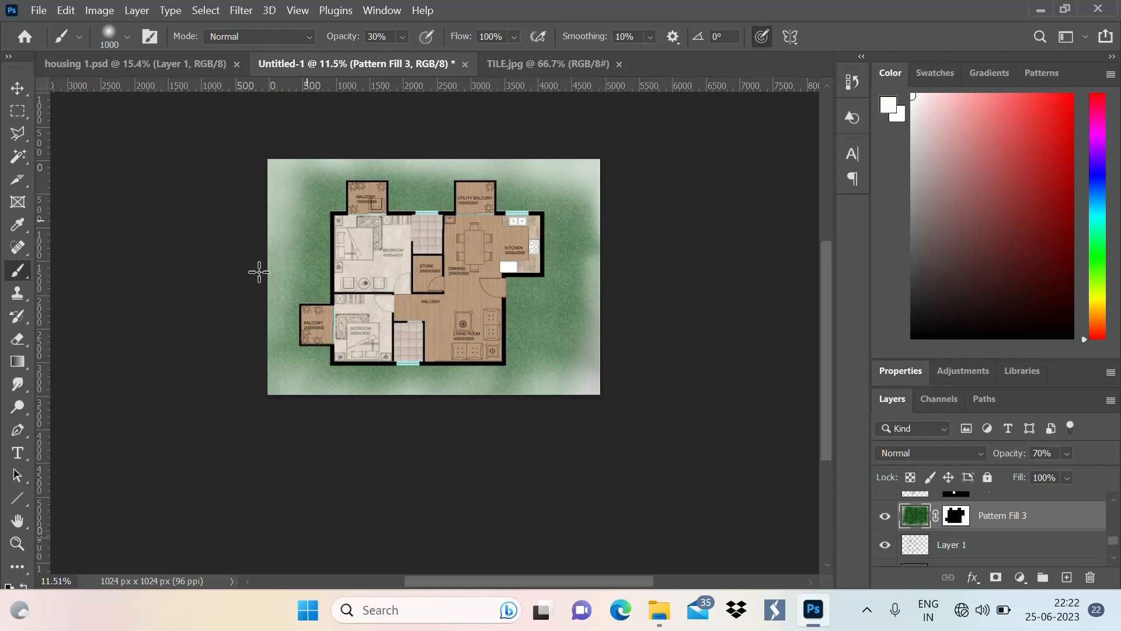
mouse_move(258, 272)
left_mouse_down()
mouse_move(228, 335)
mouse_move(253, 317)
mouse_move(220, 356)
left_mouse_up()
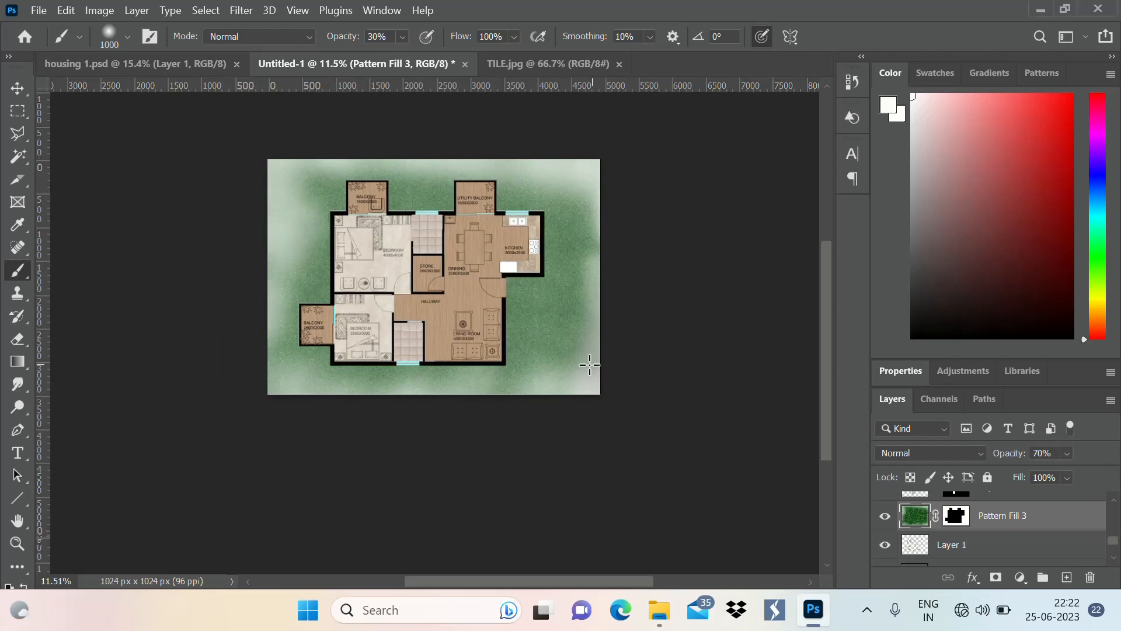
mouse_move(590, 366)
left_mouse_down()
mouse_move(381, 412)
mouse_move(376, 401)
mouse_move(351, 415)
left_mouse_up()
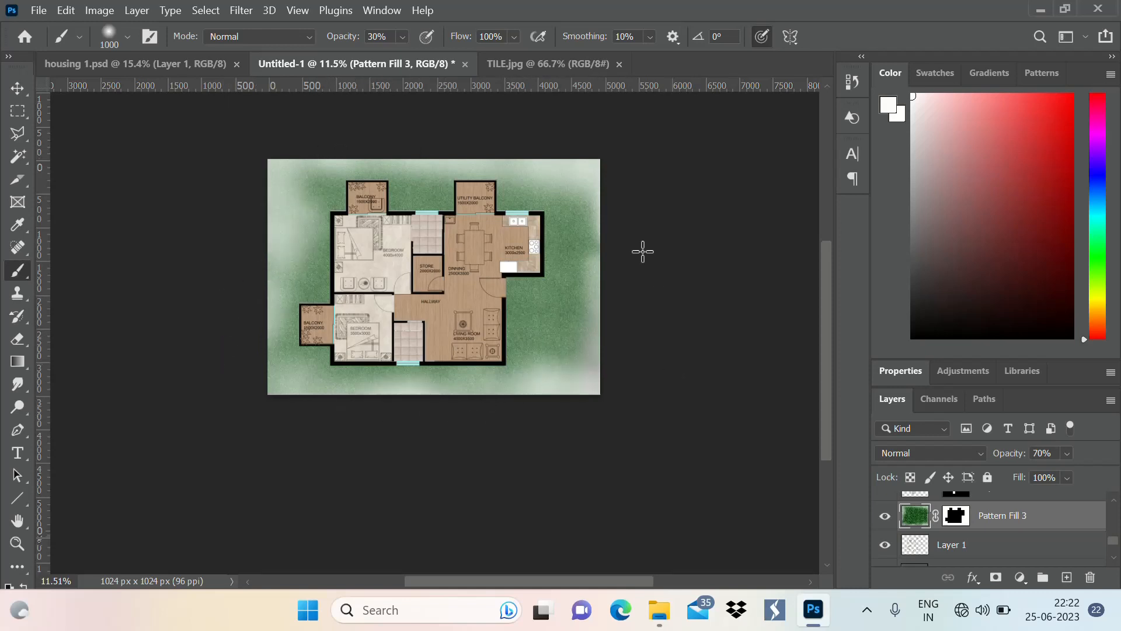
scroll(376, 148, "up", 3)
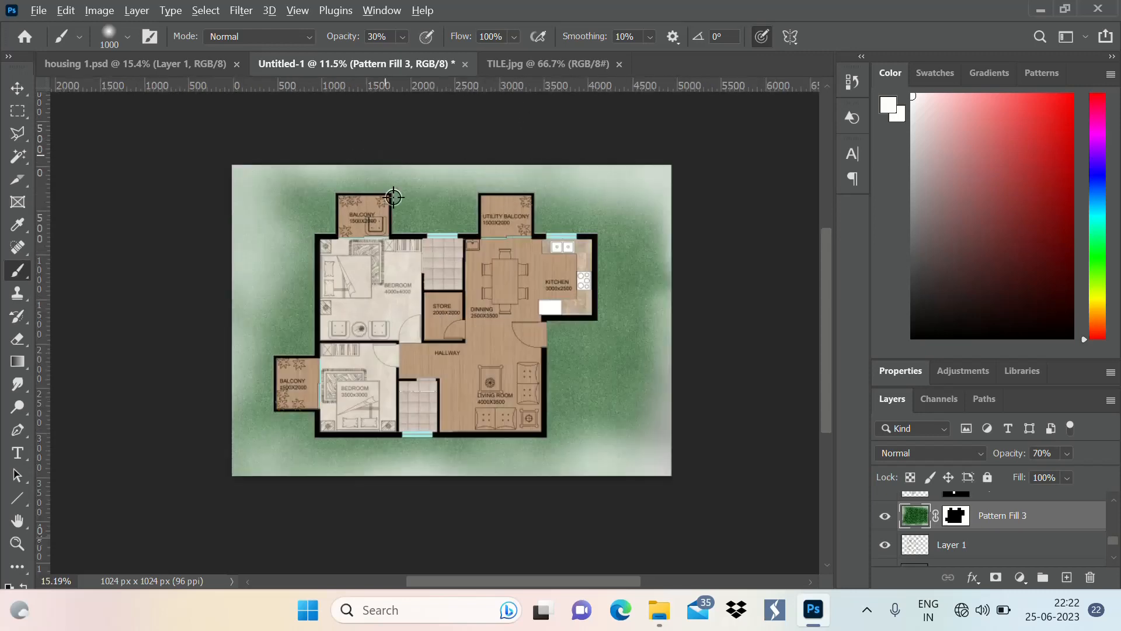
scroll(394, 197, "down", 3)
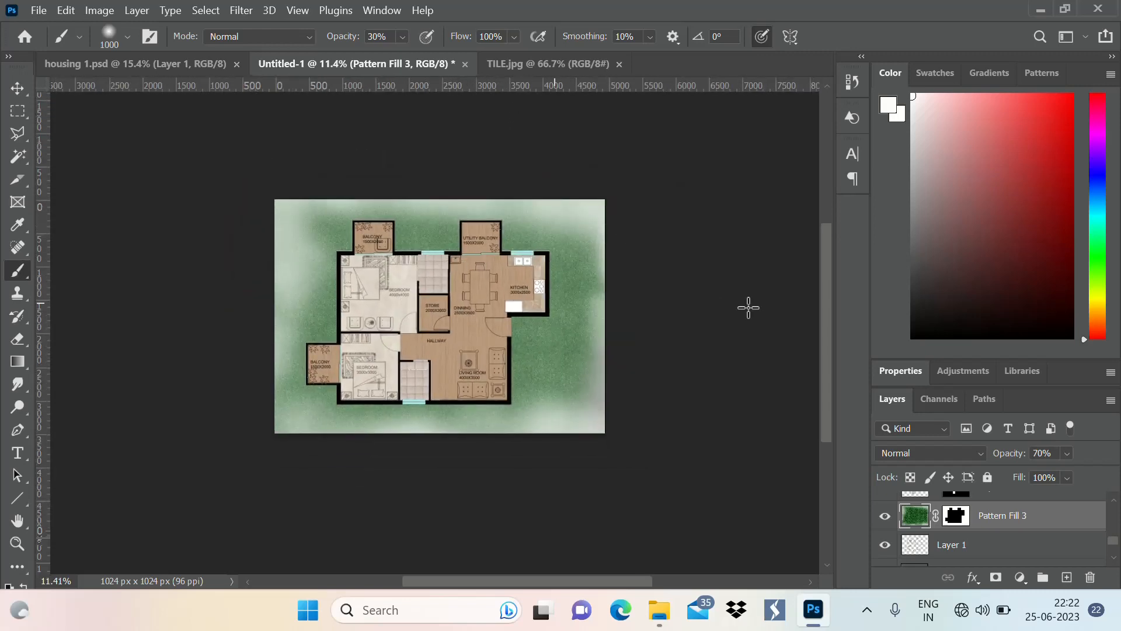
Select the black wall layer, Color Fill 1, and enable a Drop Shadow in its layer style
left_click(980, 558)
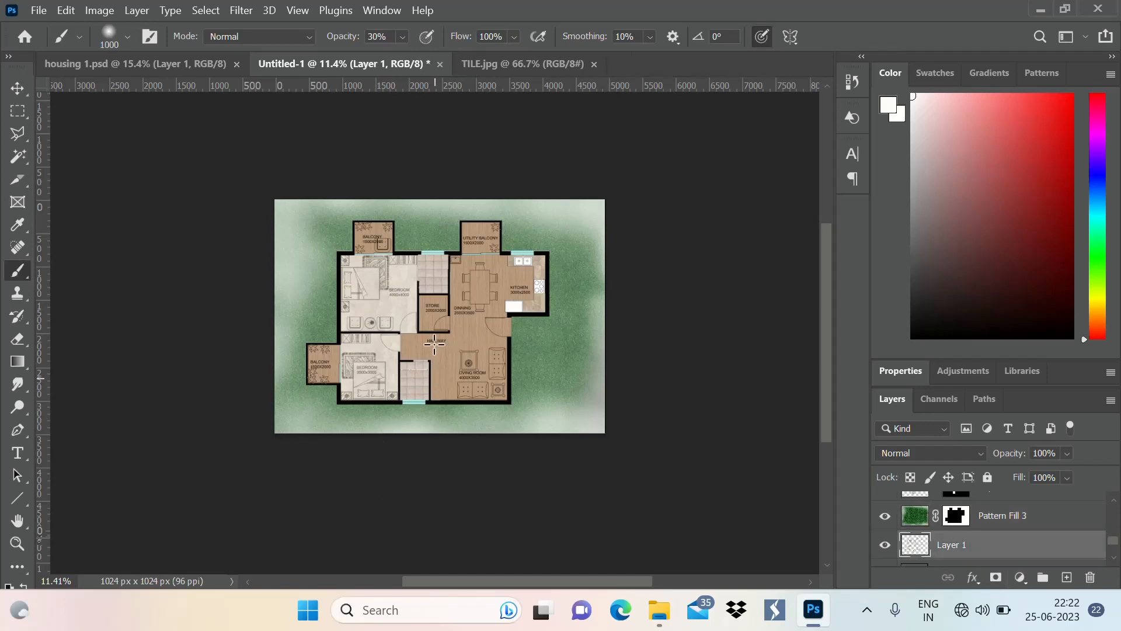
scroll(445, 270, "up", 3)
scroll(443, 193, "up", 1)
key("v")
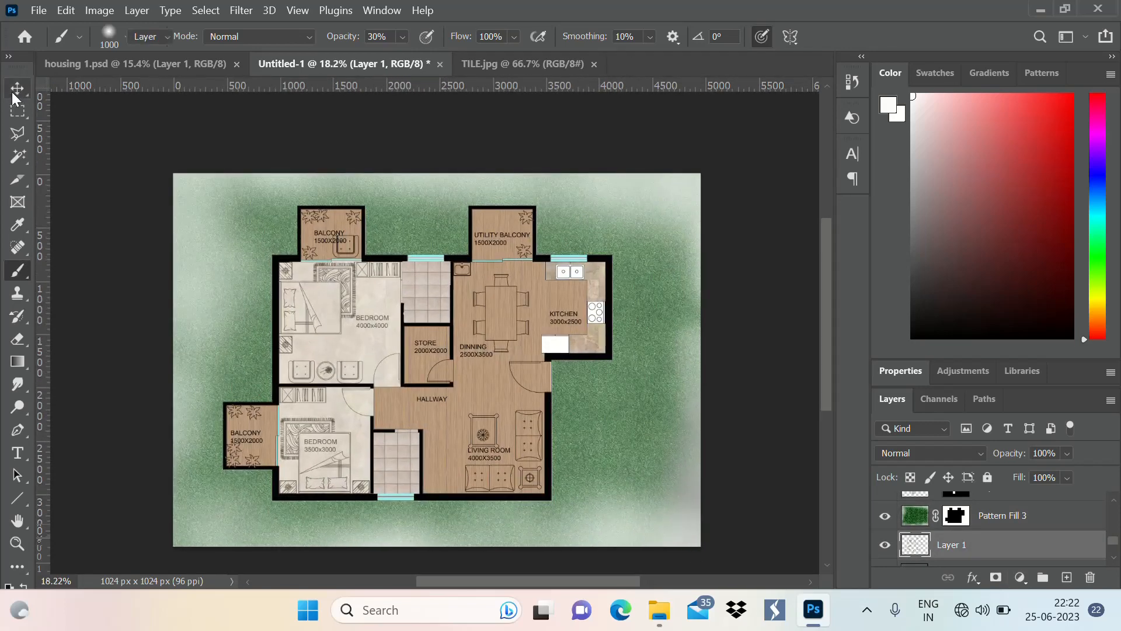
left_click(380, 258)
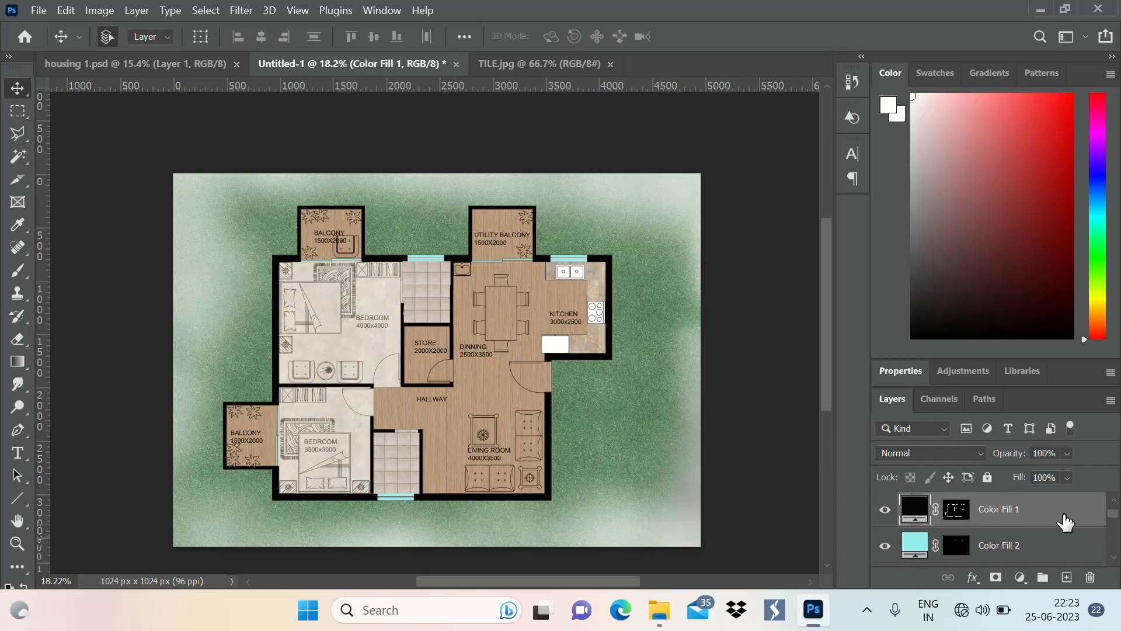
double_click(1065, 522)
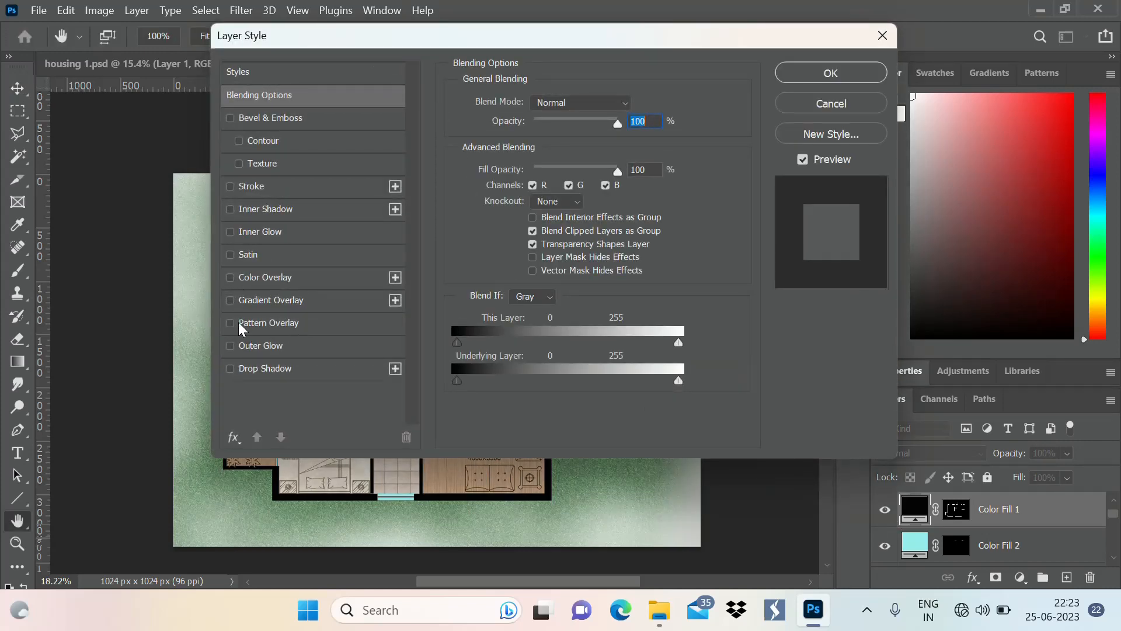
left_click(230, 368)
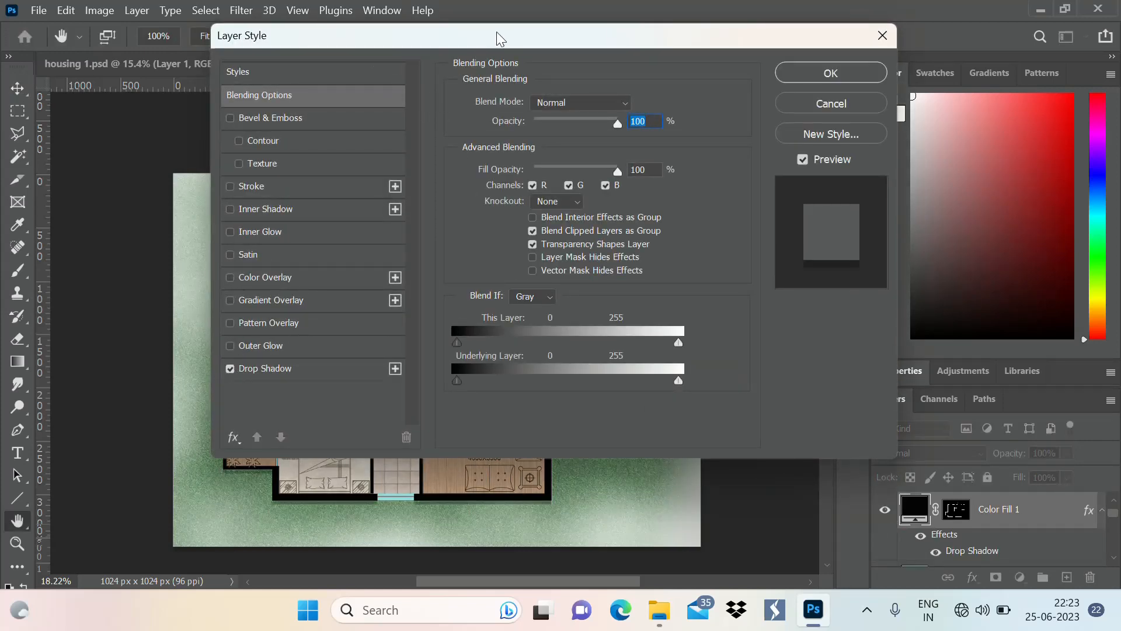
left_click_drag(497, 34, 918, 93)
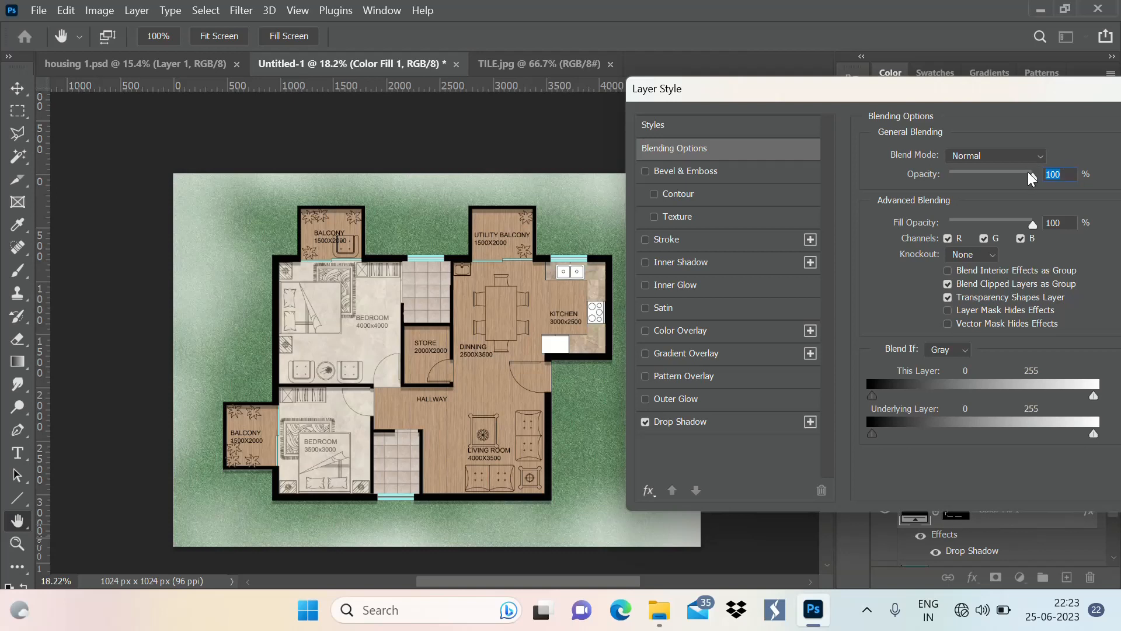
left_click_drag(1028, 172, 991, 175)
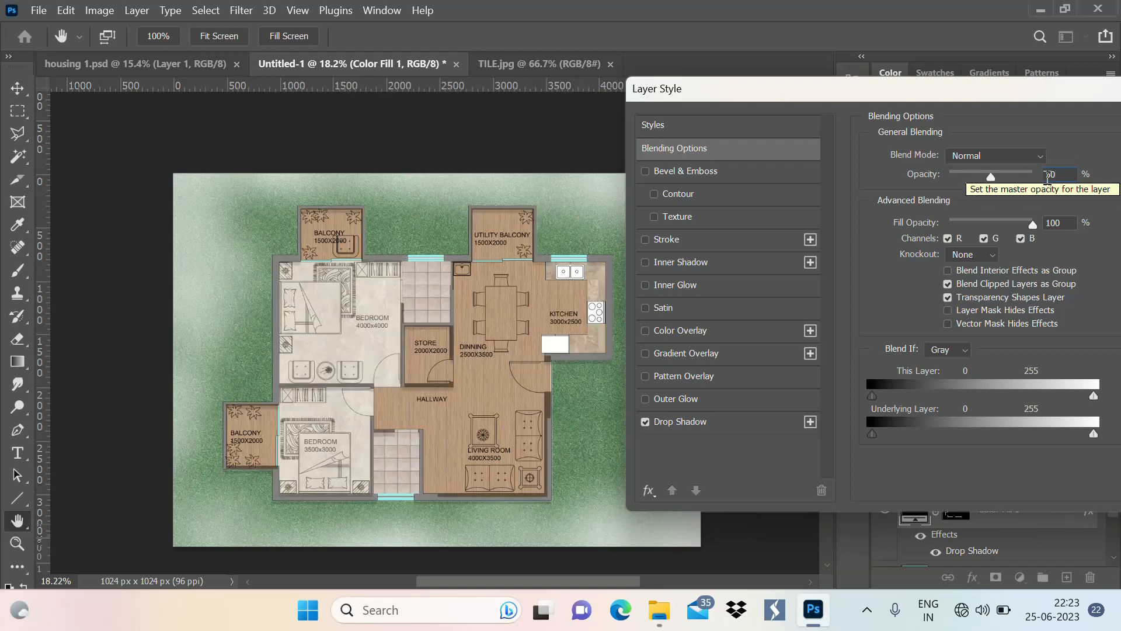
left_click(1067, 175)
type("100")
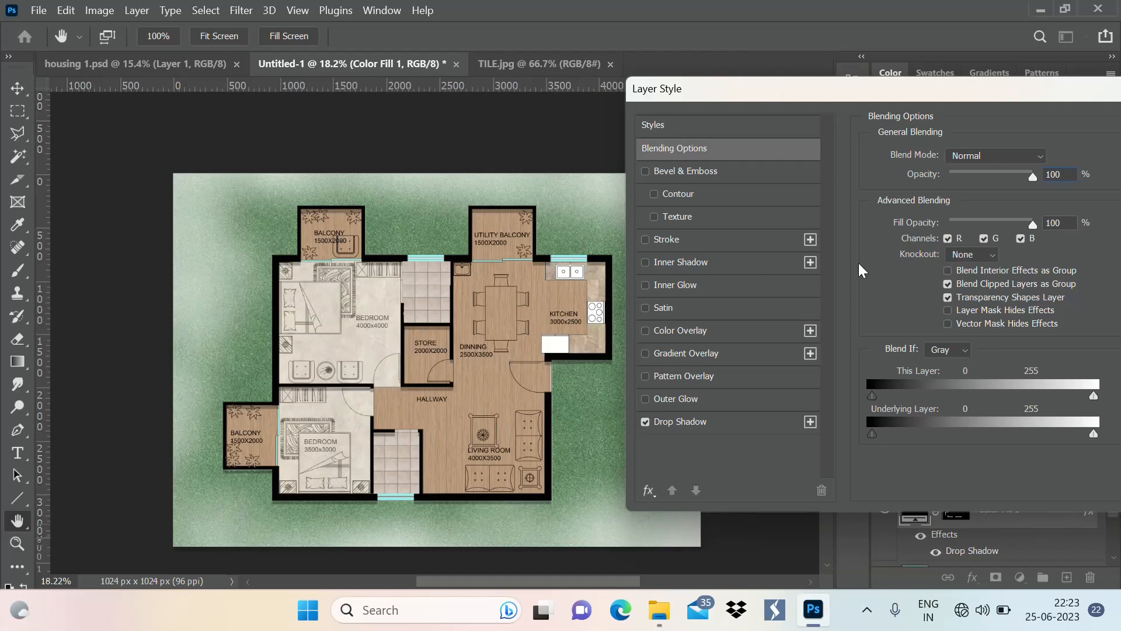
Set the opacity of the walls' drop shadow to 29%
left_click(761, 424)
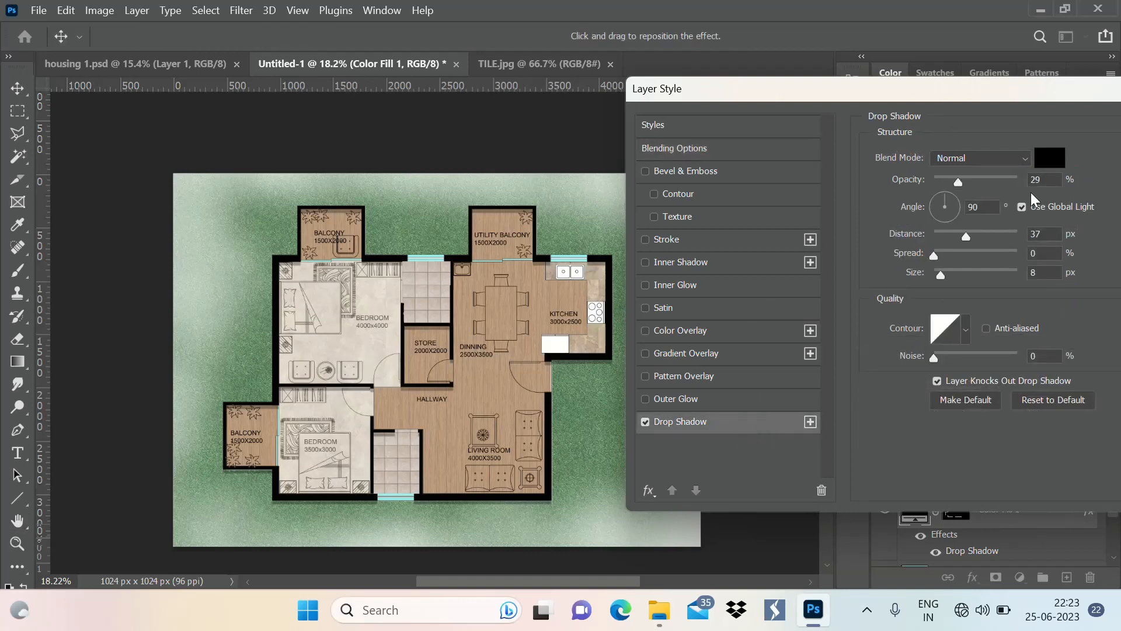
left_click_drag(1015, 189, 1026, 188)
left_click(994, 182)
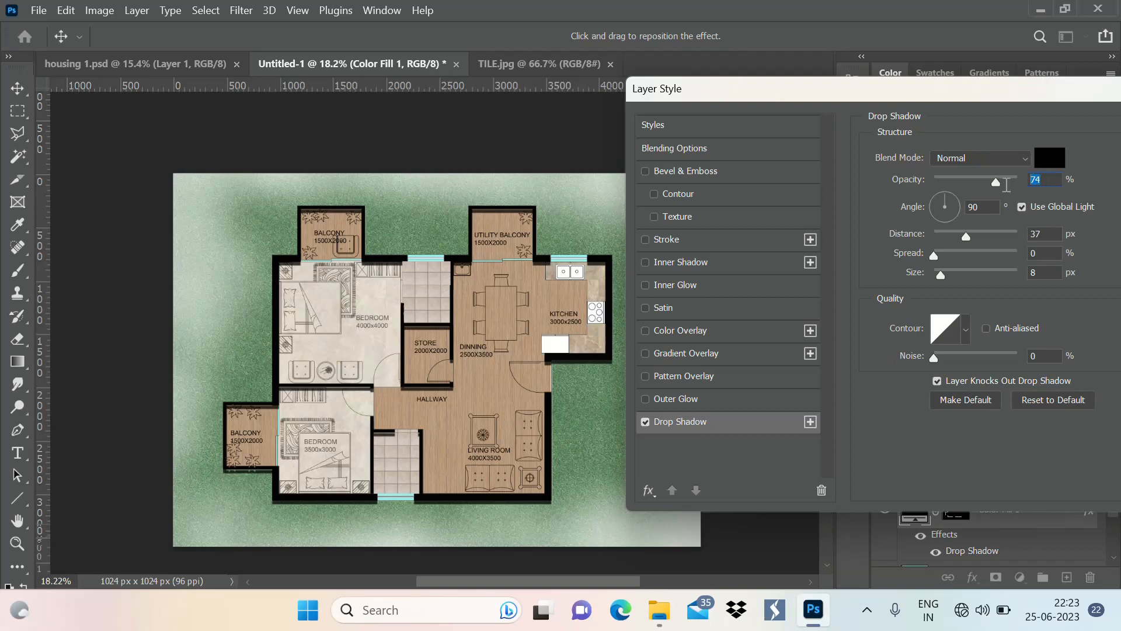
type("29")
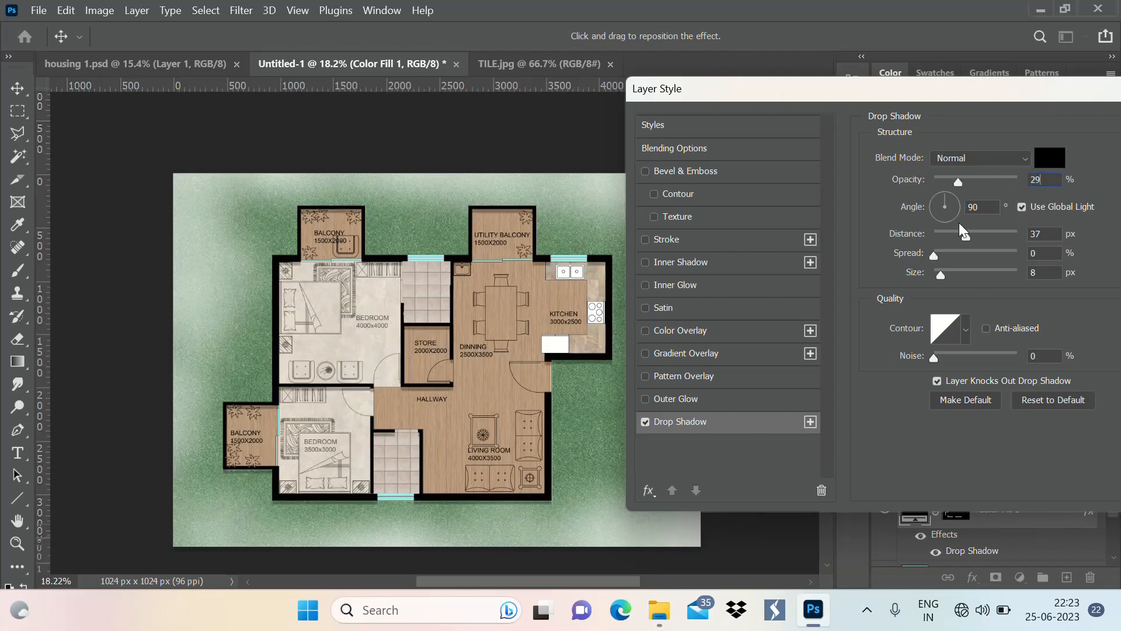
Set the walls' drop shadow distance to 28 px and size to 8 px, and apply the layer style
mouse_move(965, 234)
left_mouse_down()
mouse_move(1015, 237)
mouse_move(961, 248)
mouse_move(983, 243)
left_mouse_up()
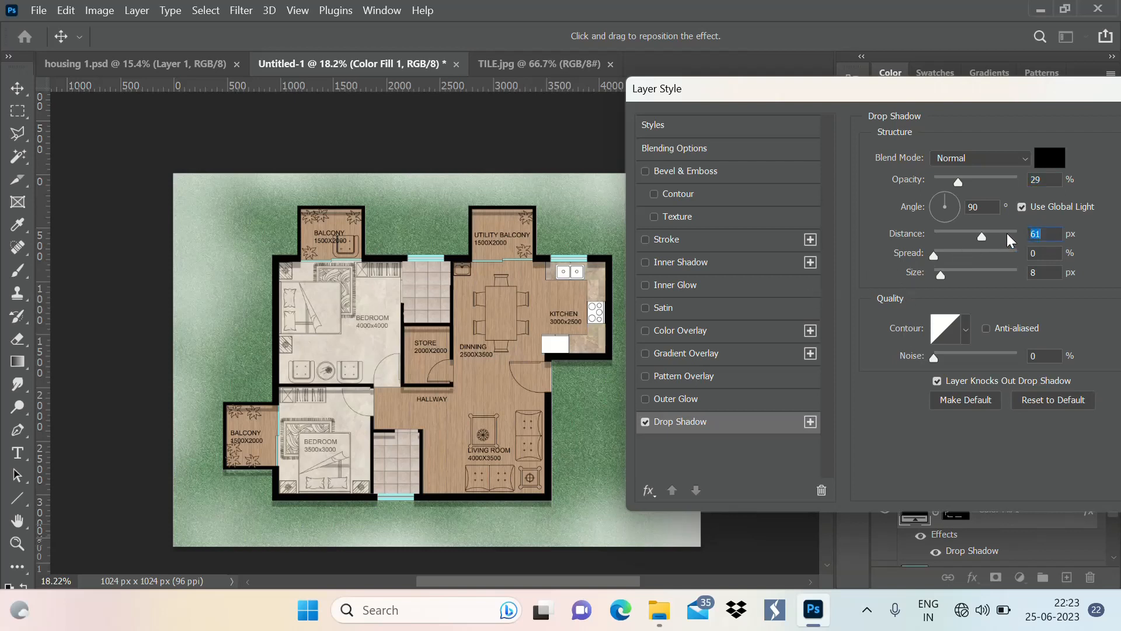
mouse_move(987, 244)
left_mouse_down()
mouse_move(974, 245)
mouse_move(996, 245)
mouse_move(986, 244)
left_mouse_up()
left_click_drag(944, 279, 1008, 285)
mouse_move(985, 247)
left_mouse_down()
mouse_move(1029, 250)
mouse_move(967, 252)
mouse_move(960, 264)
mouse_move(1002, 257)
left_mouse_up()
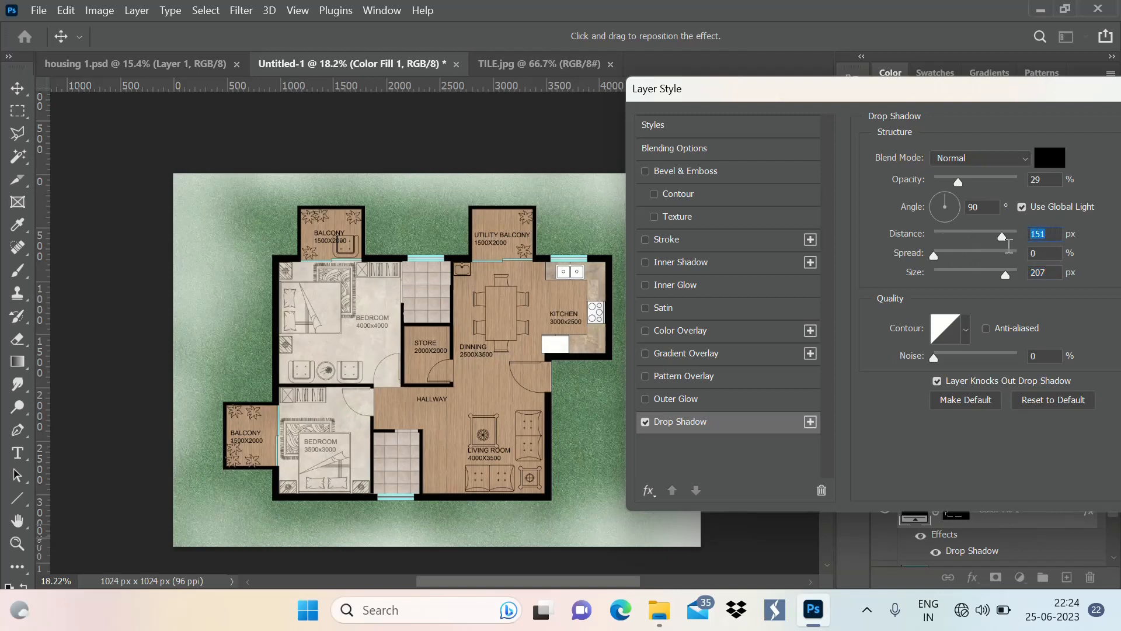
type("28")
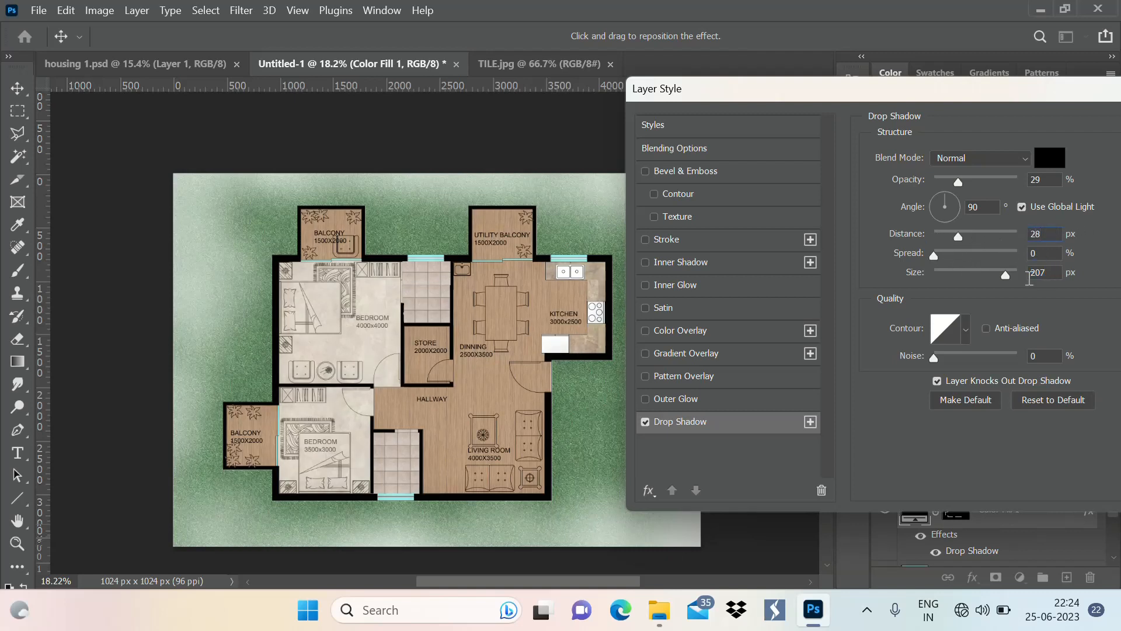
left_click_drag(1007, 279, 969, 279)
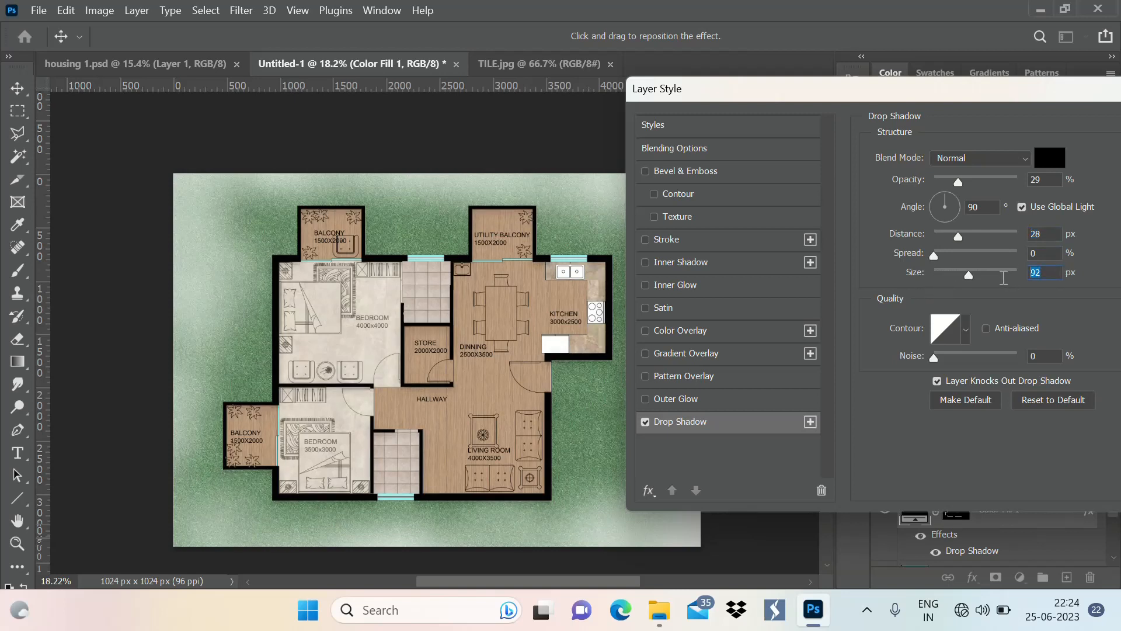
type("8")
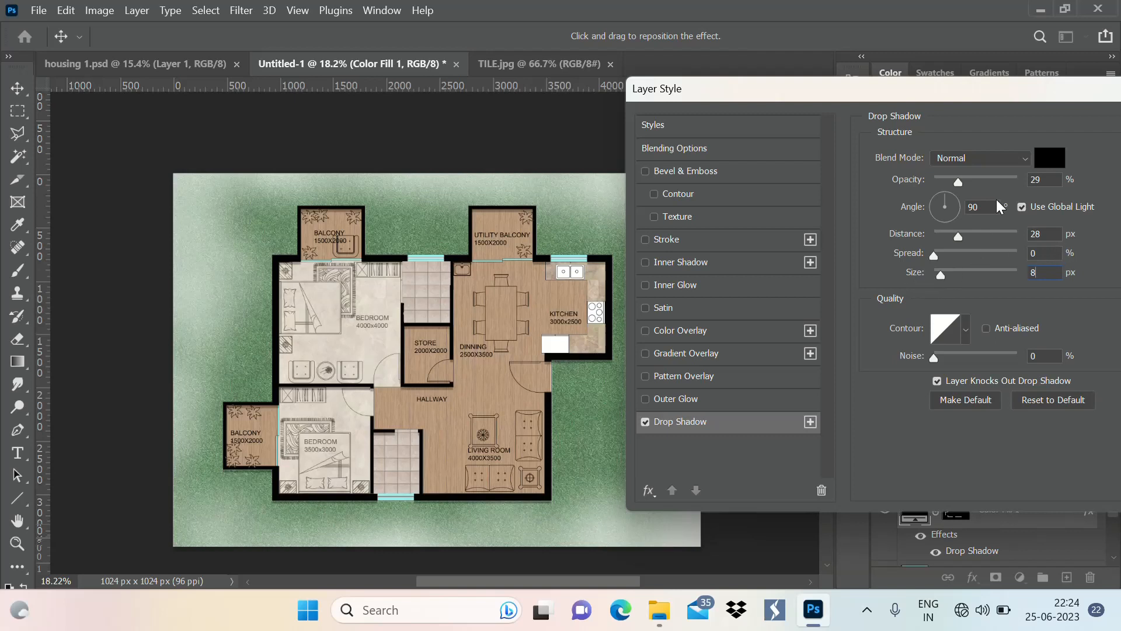
left_click_drag(1047, 97, 821, 111)
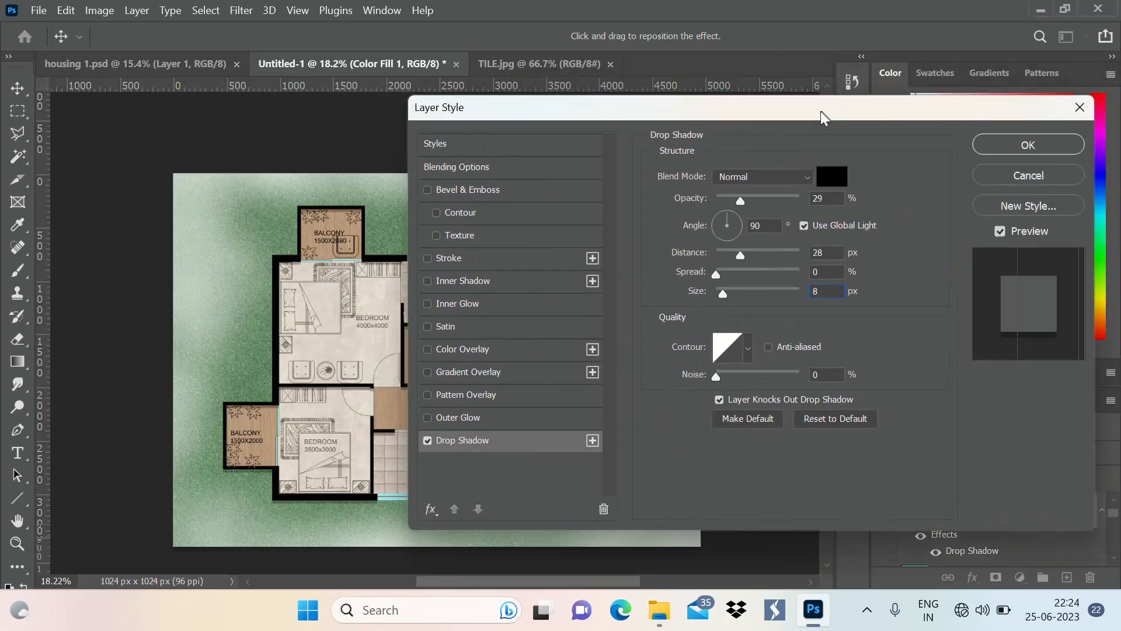
left_click(1000, 154)
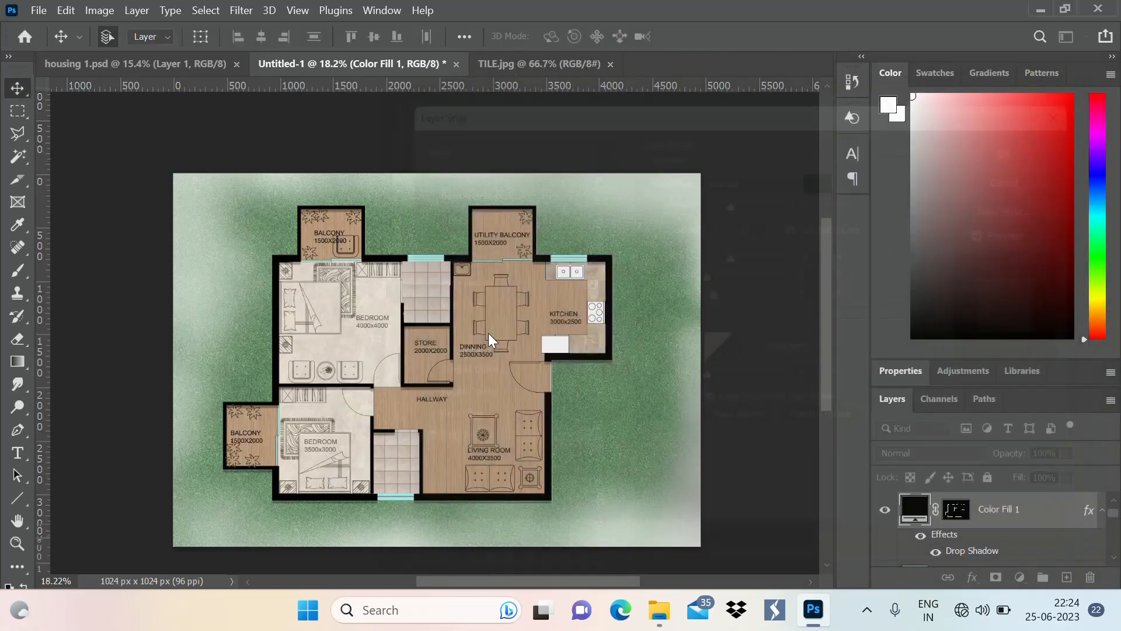
Examine the wall shadows and room finishes across the floor plan, both close up and at full-sheet view
scroll(443, 521, "up", 2)
scroll(658, 310, "down", 3)
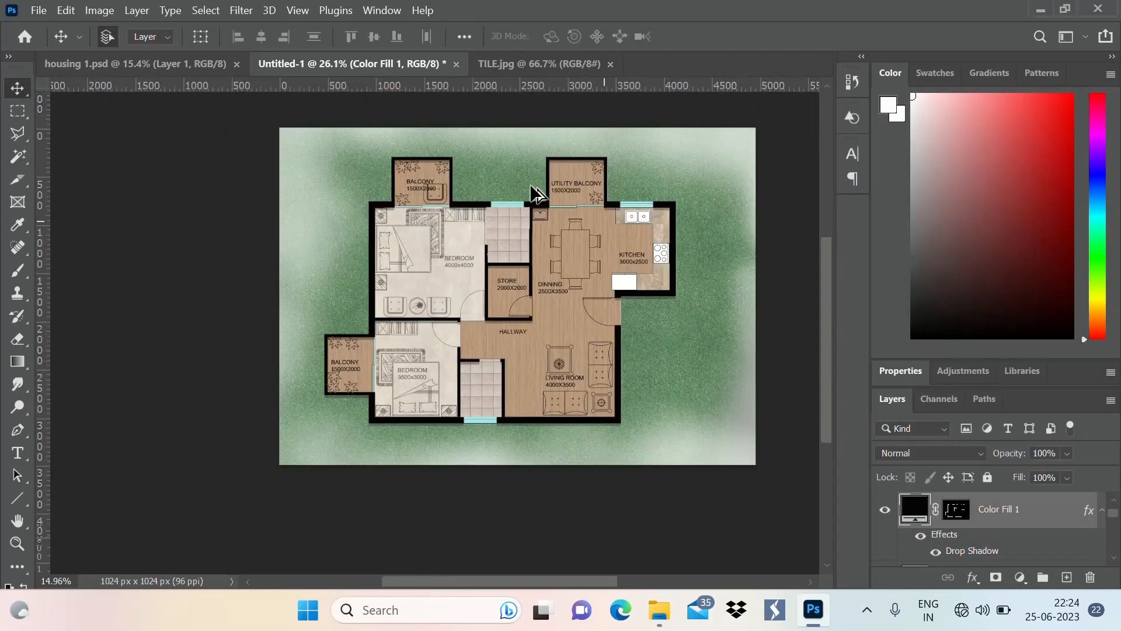
scroll(659, 225, "up", 4)
scroll(612, 192, "up", 1)
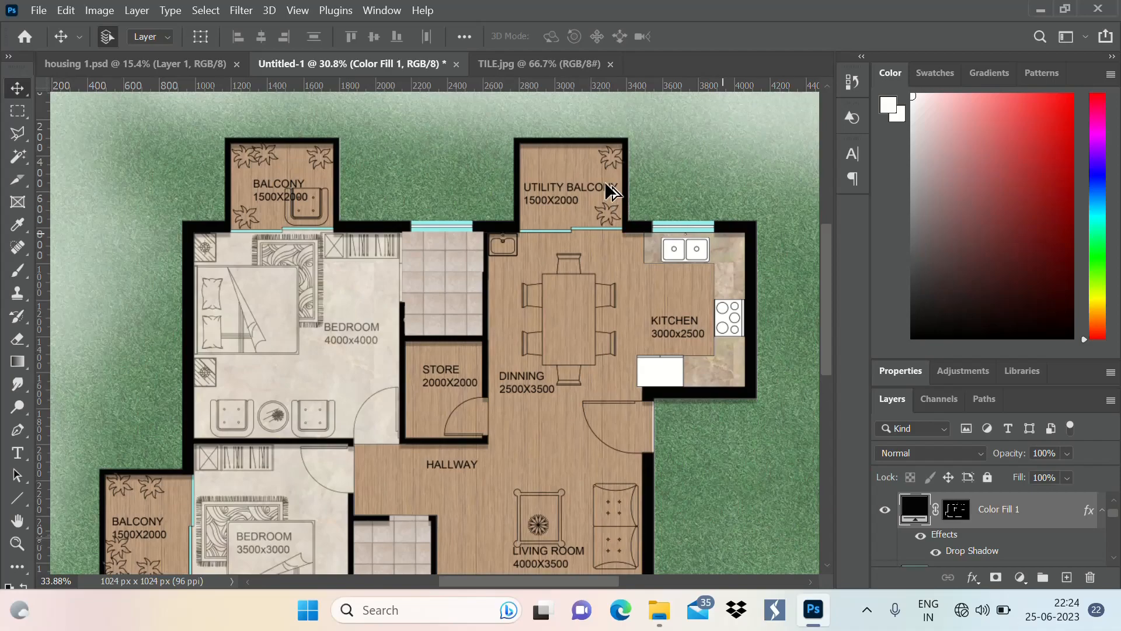
scroll(611, 191, "up", 3)
scroll(604, 204, "down", 5)
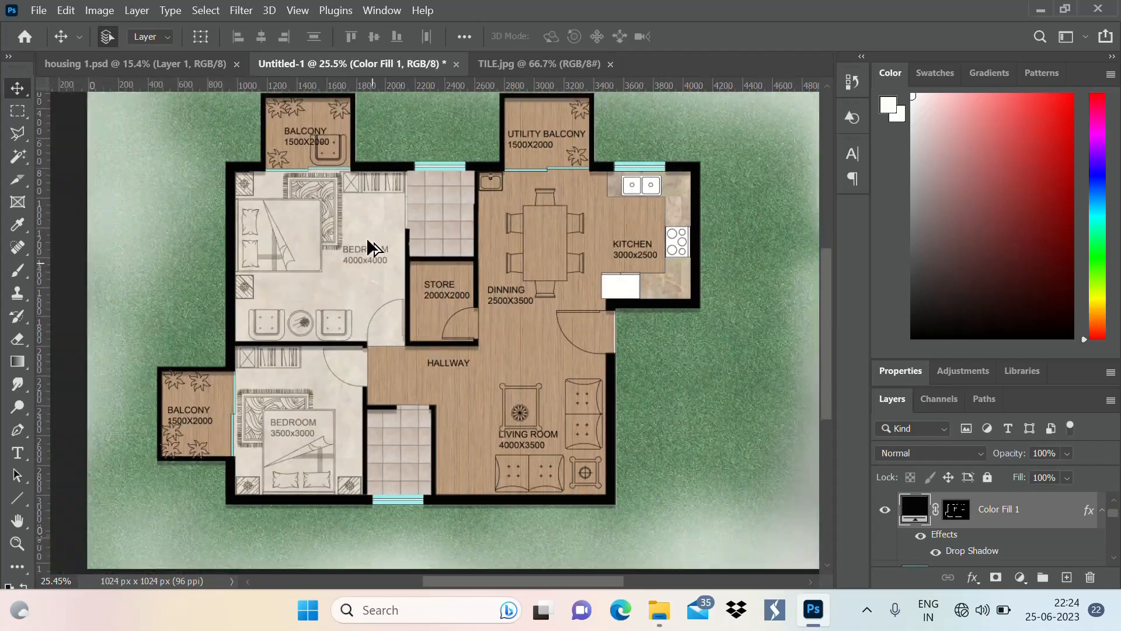
scroll(367, 237, "up", 2)
scroll(366, 251, "down", 3)
scroll(371, 238, "up", 3)
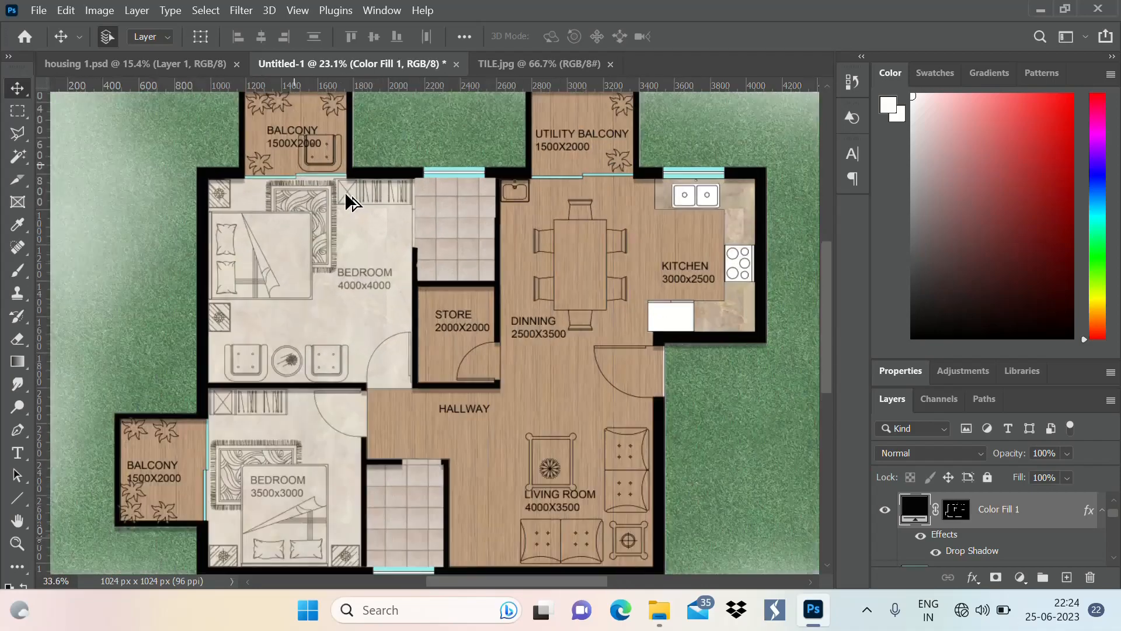
scroll(344, 196, "down", 2)
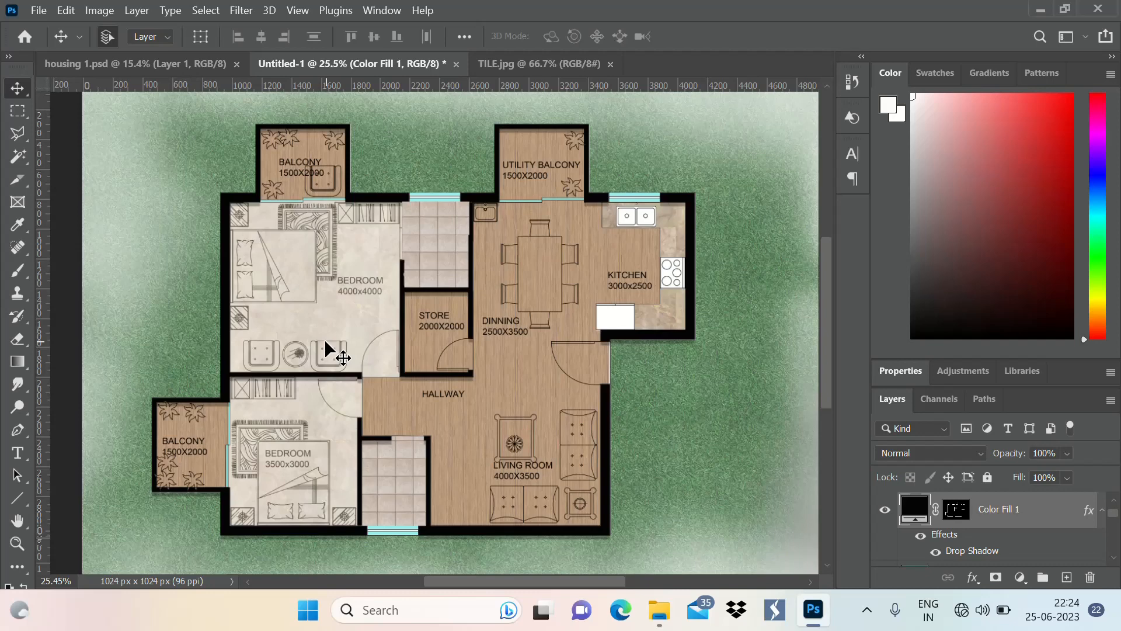
Switch to File Explorer, look through the photoshop lib folder, and open the dining table image OIP (3) with Adobe Photoshop 2021
left_click(661, 619)
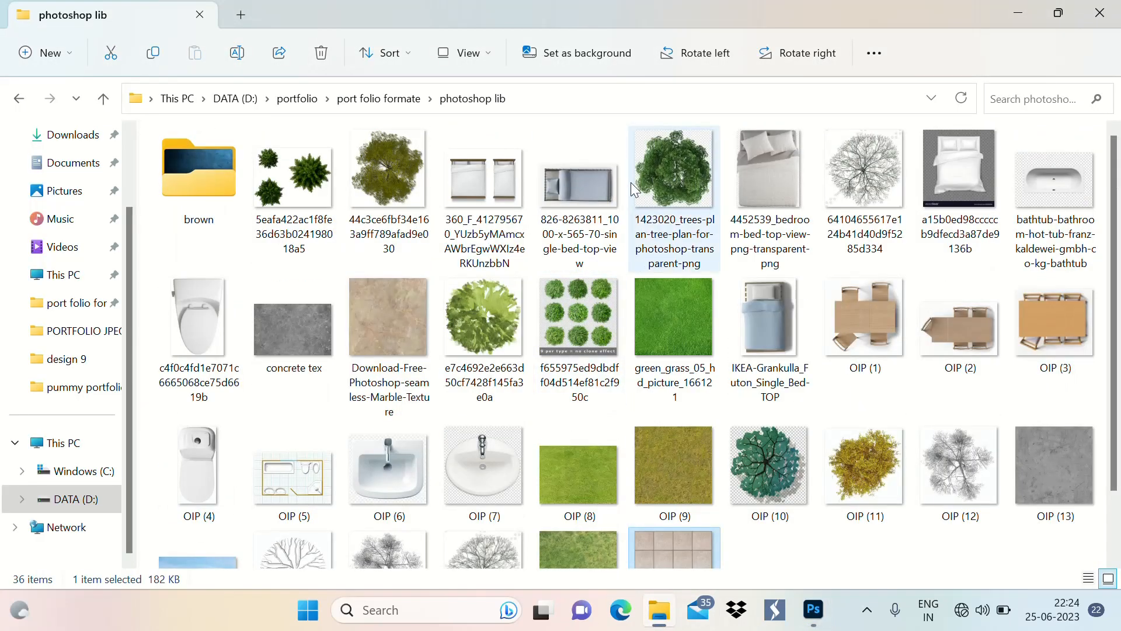
scroll(637, 237, "down", 1)
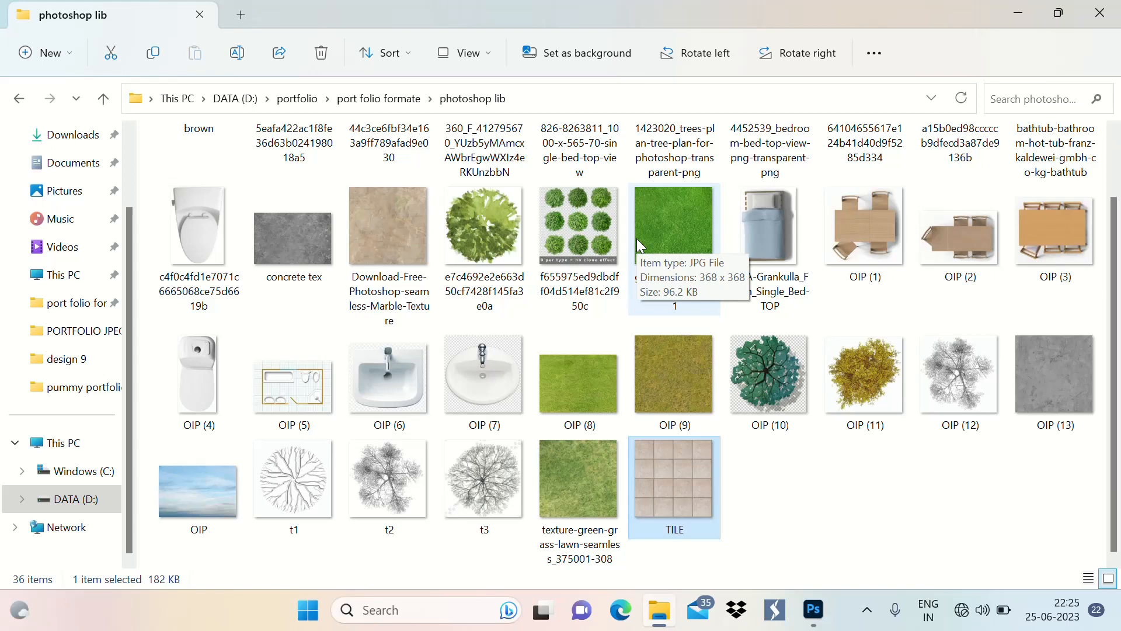
scroll(636, 349, "up", 1)
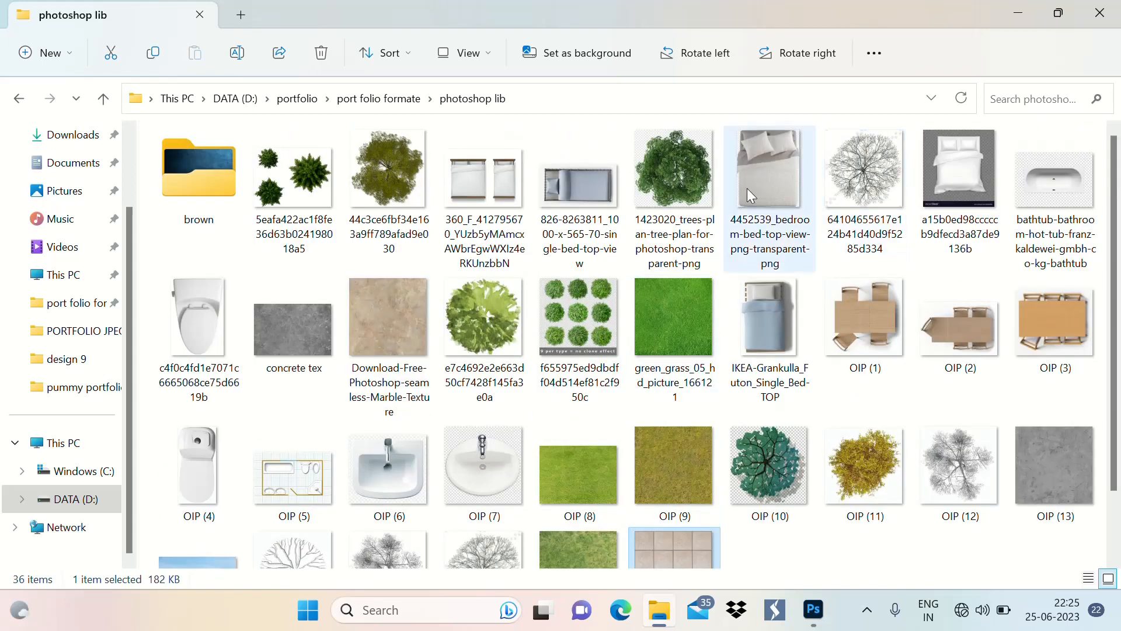
scroll(447, 205, "down", 1)
scroll(310, 202, "up", 1)
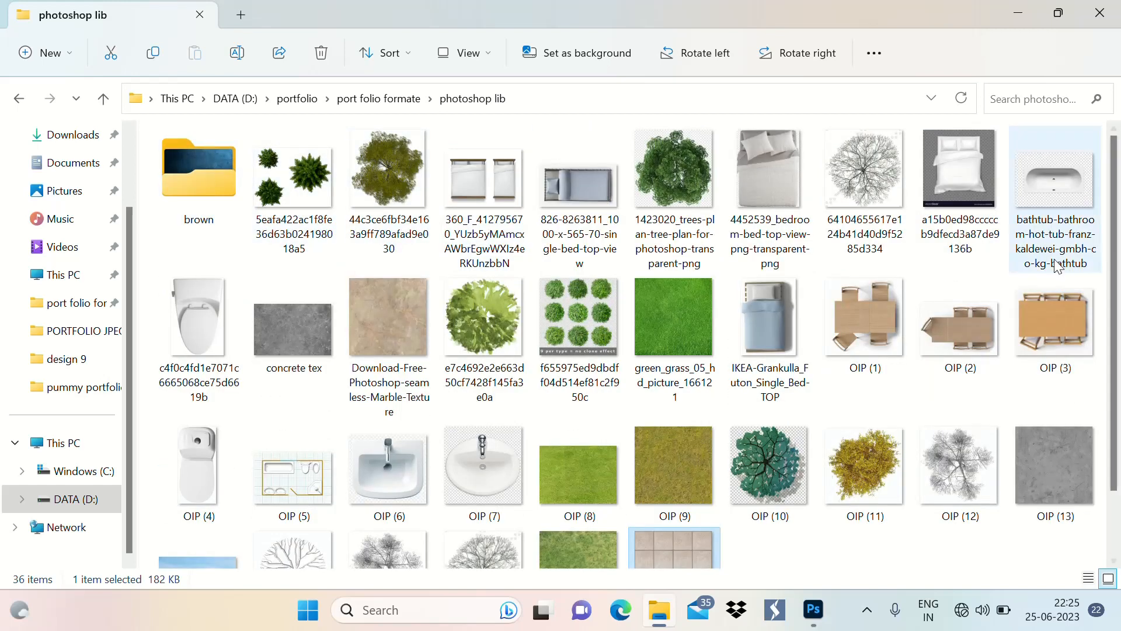
scroll(671, 350, "down", 2)
scroll(803, 374, "up", 2)
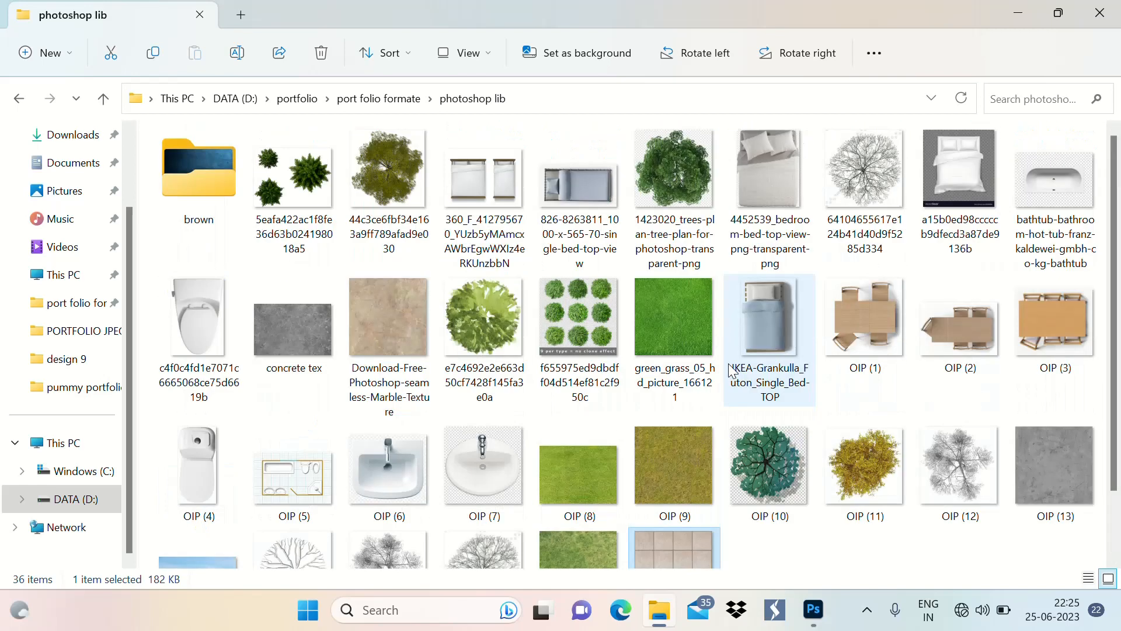
left_click(1057, 321)
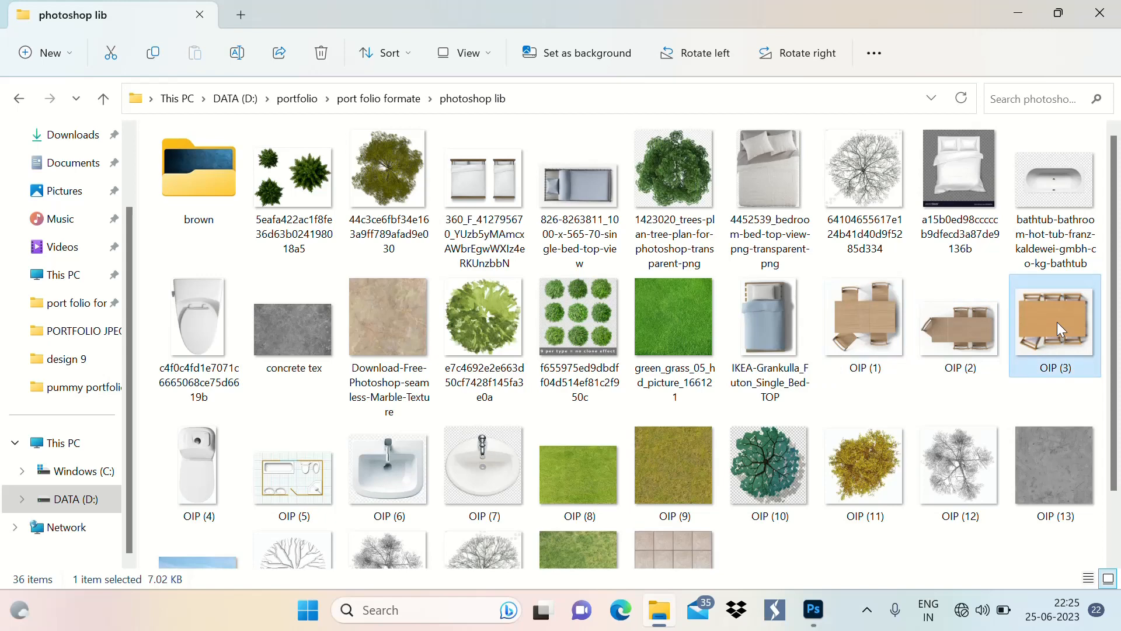
right_click(1057, 321)
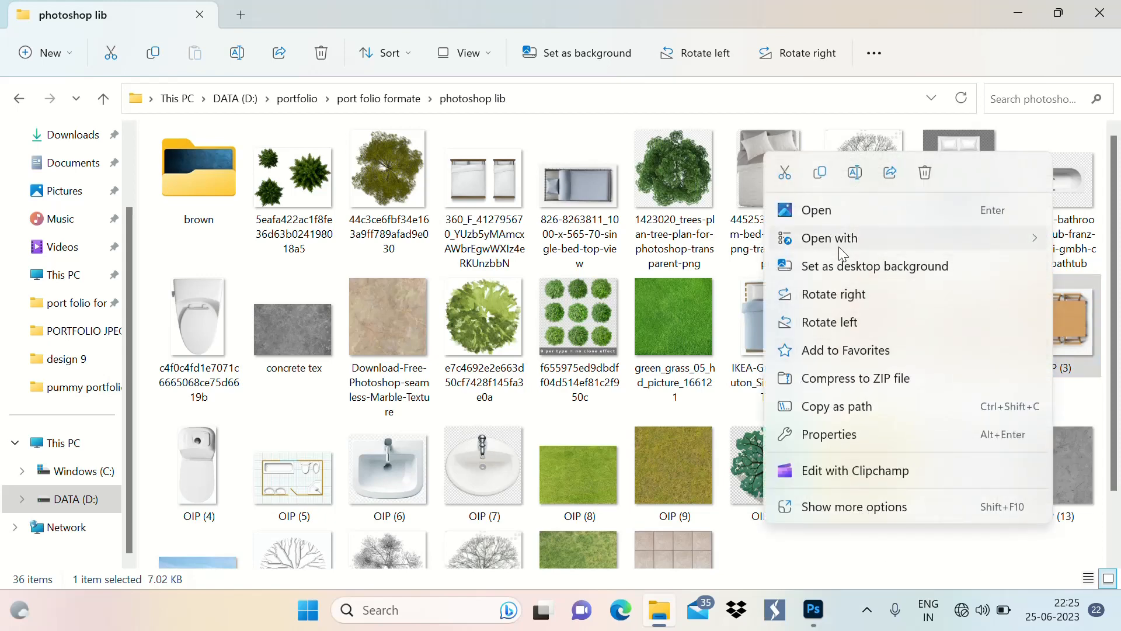
mouse_move(852, 239)
left_click(672, 269)
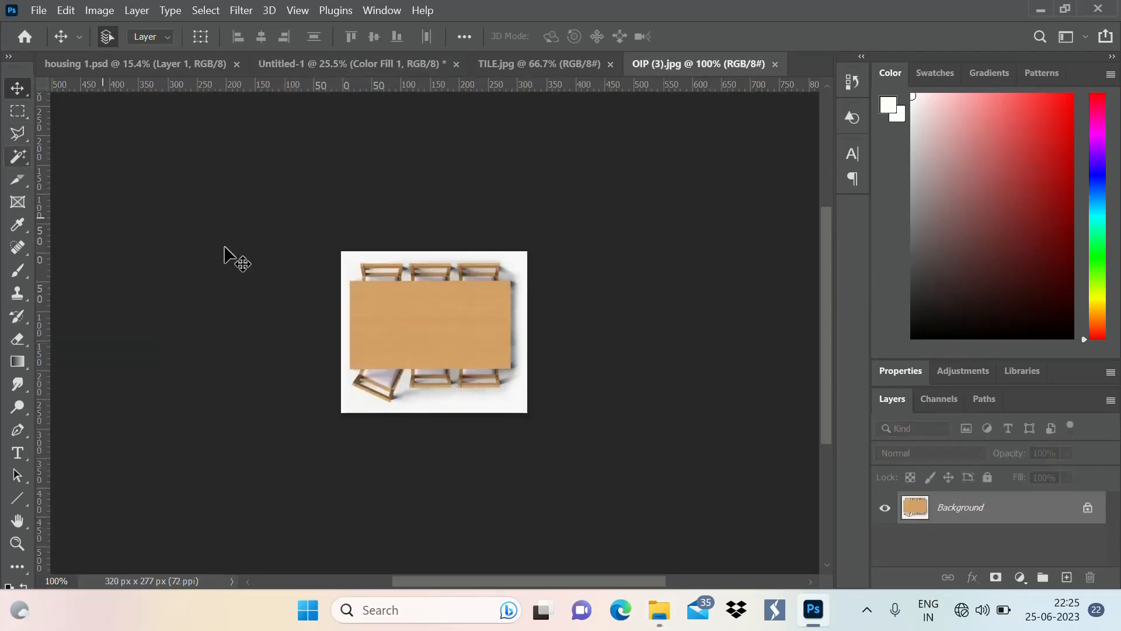
Select the white background around the dining table with the Magic Wand, and close TILE.jpg
key("w")
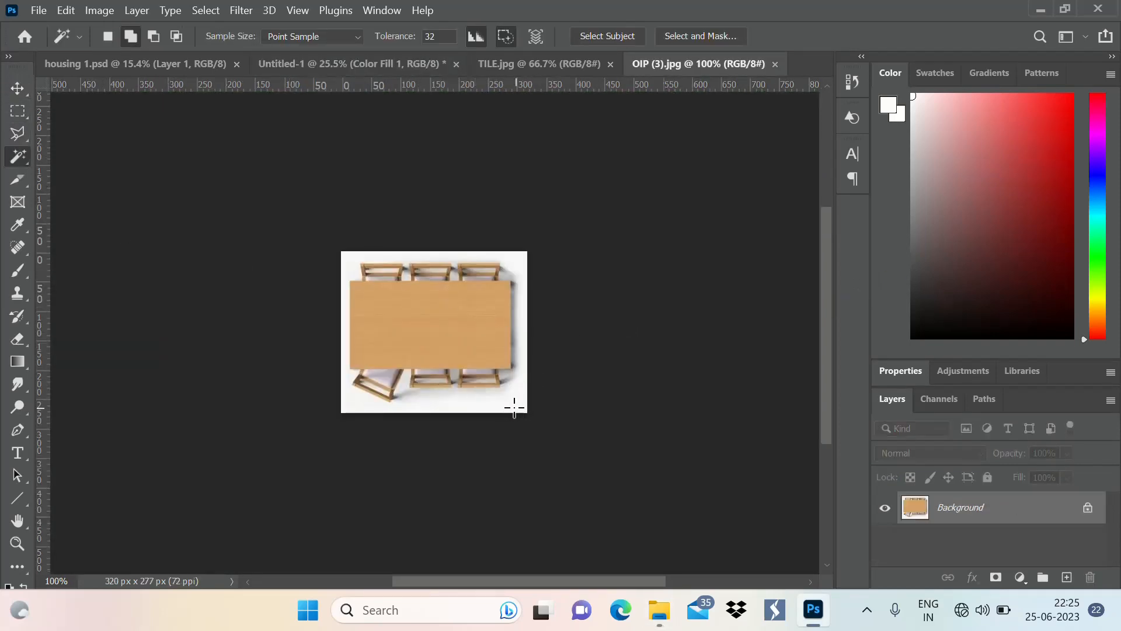
left_click(513, 407)
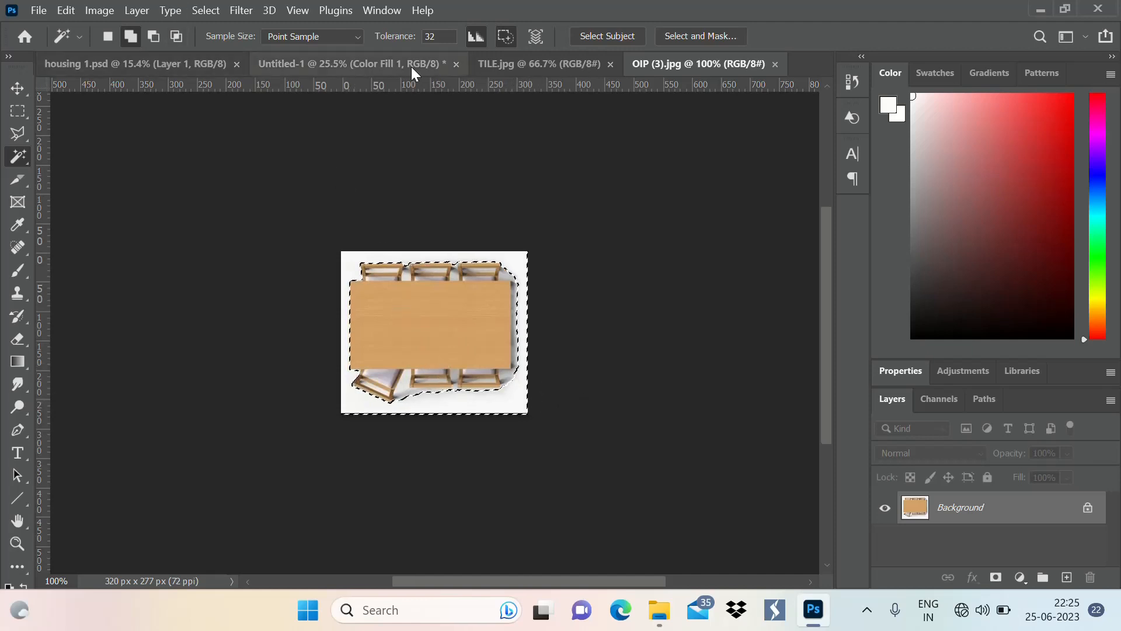
left_click(611, 64)
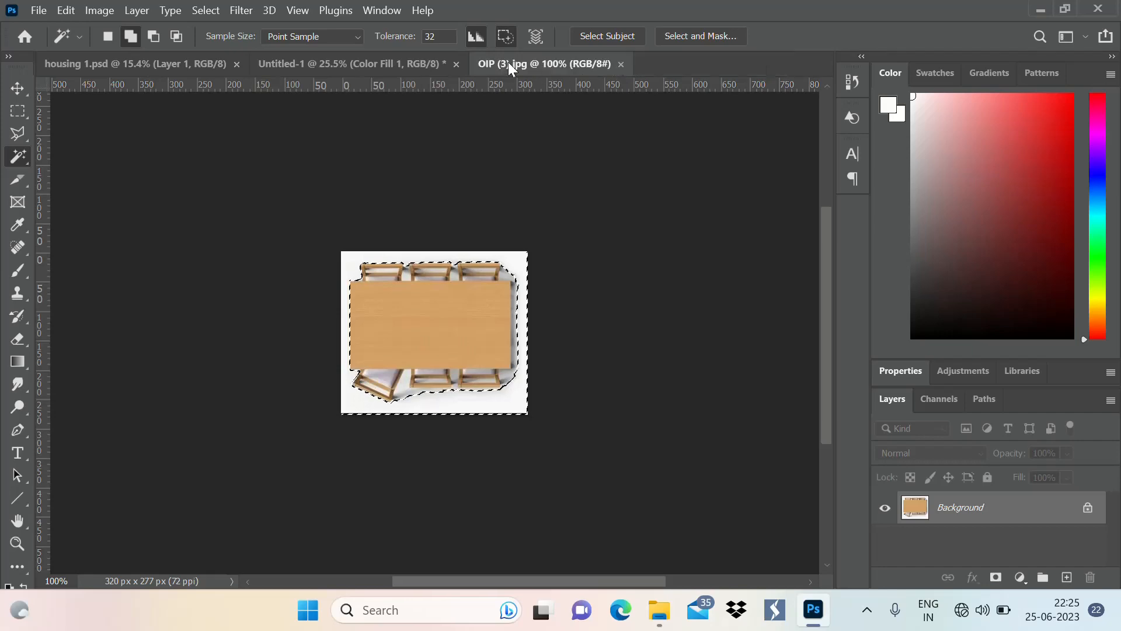
Try placing the selected part of the table image in the Untitled-1 floor plan, undo it, and return to OIP (3).jpg
left_click(457, 63)
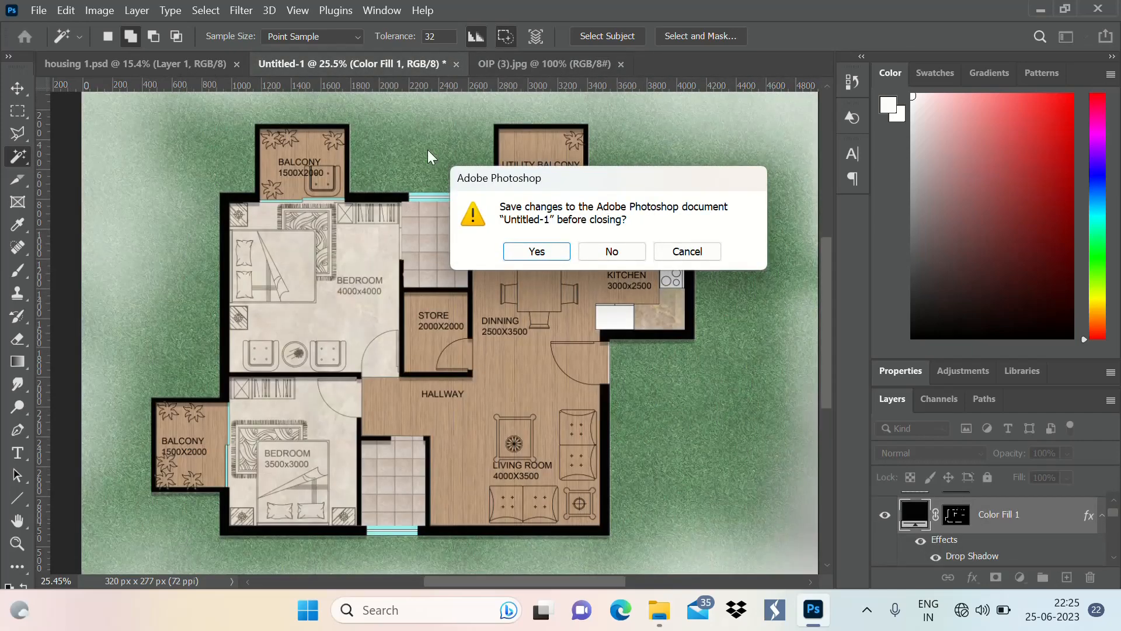
left_click(679, 251)
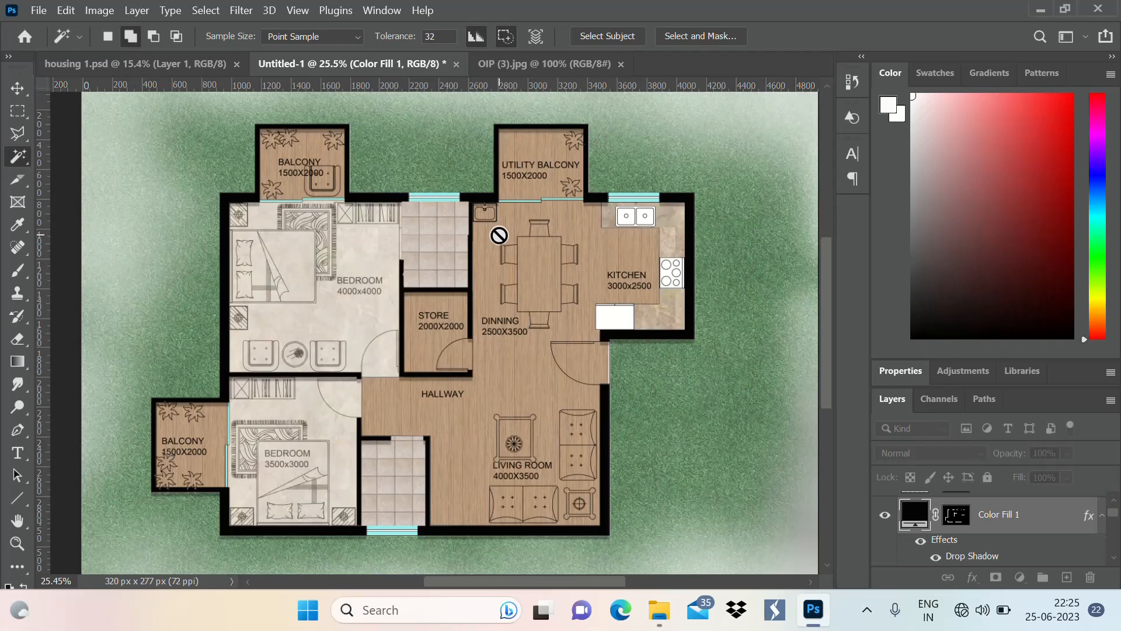
key("ctrl+v")
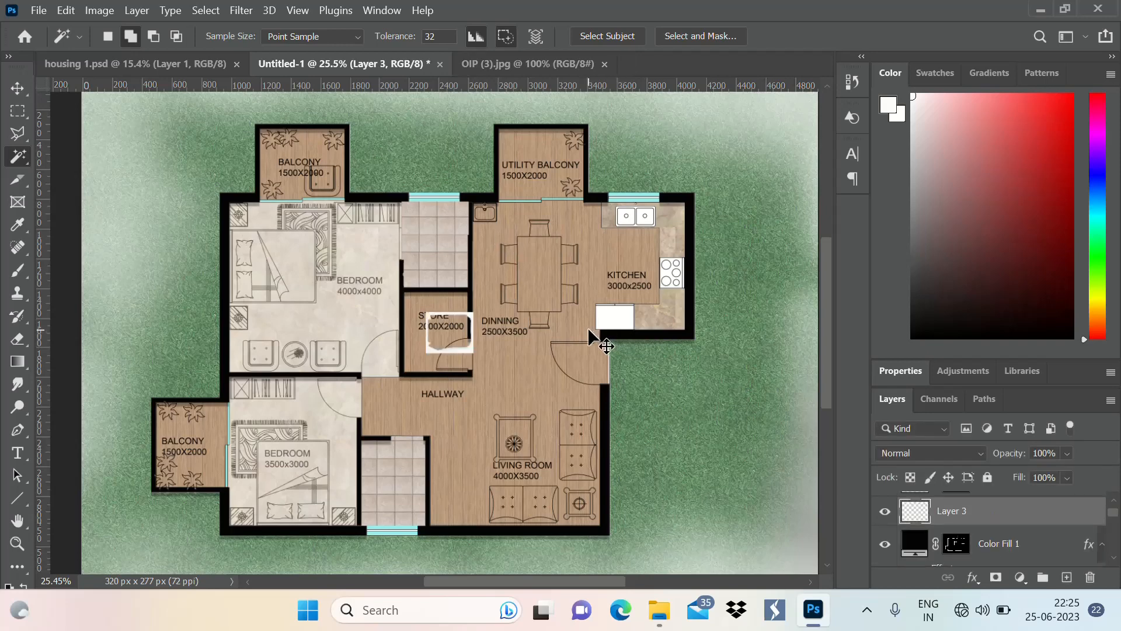
key("ctrl+z")
left_click(545, 62)
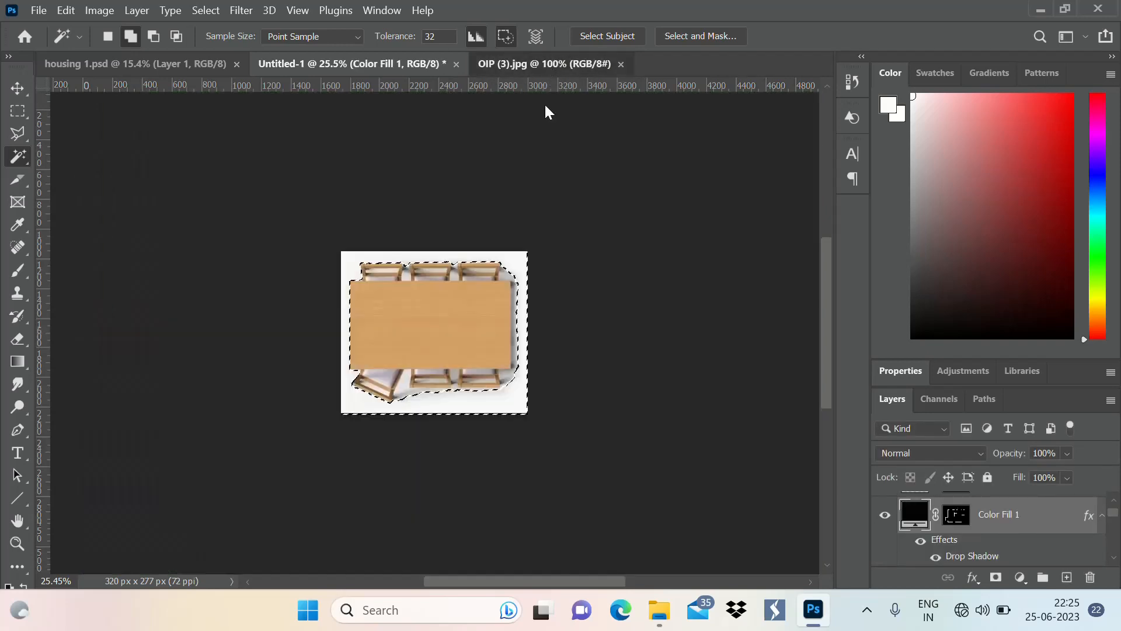
Invert the selection to isolate the dining table with its chairs, and copy it into the Untitled-1 floor plan
right_click(459, 310)
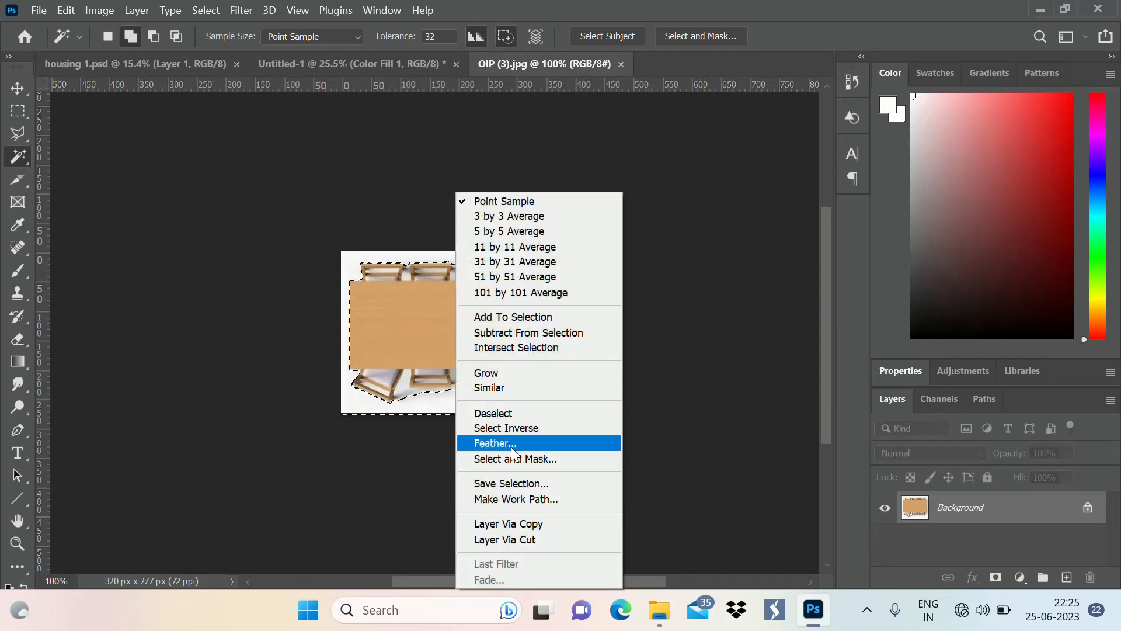
left_click(495, 428)
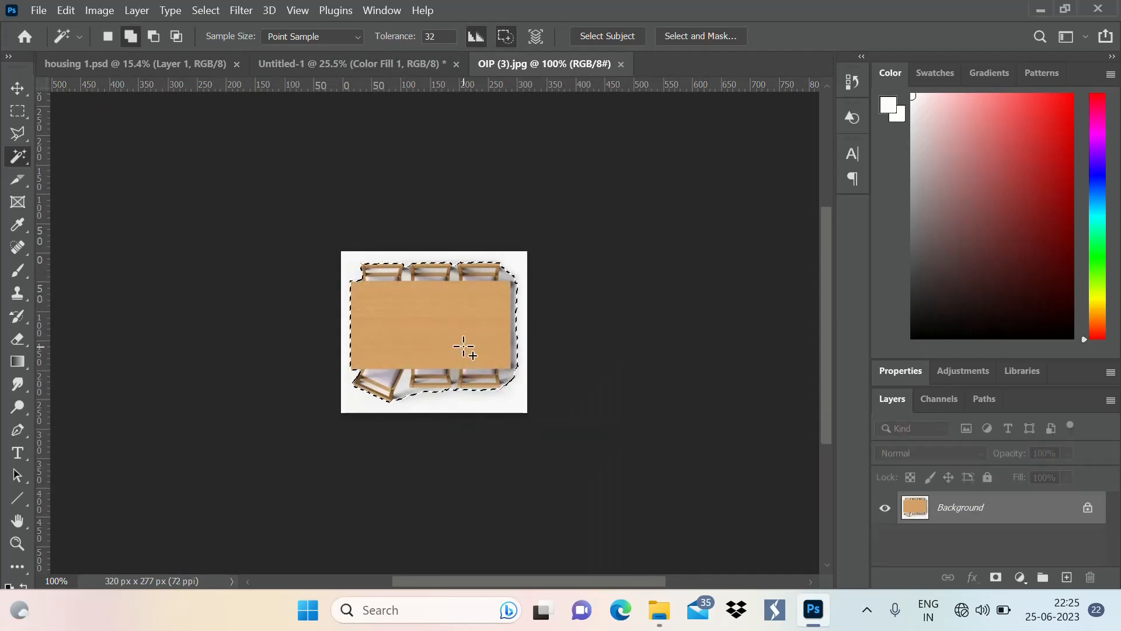
left_click(131, 64)
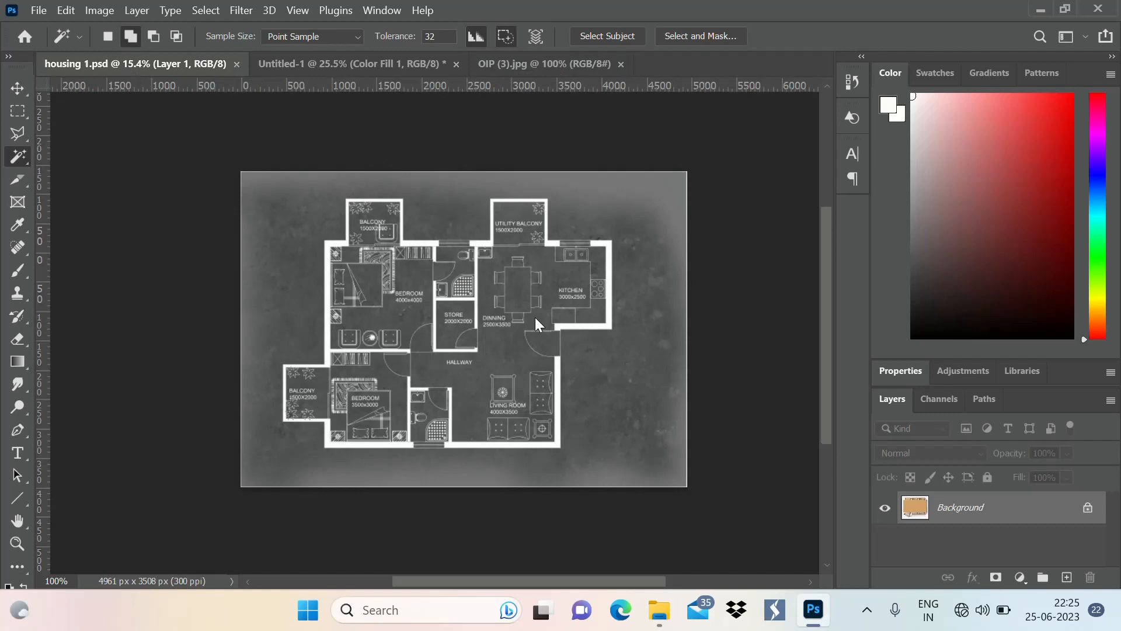
left_click(352, 64)
key("ctrl+v")
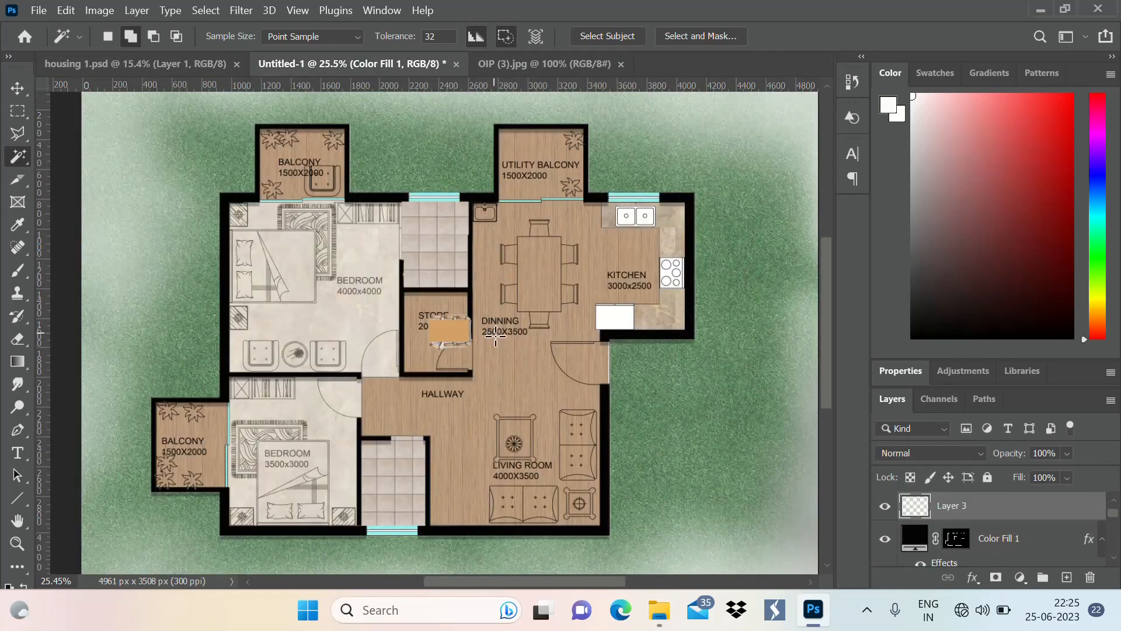
Rotate the pasted dining table 90°, scale it to about 277%, place it over the drawn dining set, and apply the transform
key("ctrl+t")
left_click_drag(470, 347, 549, 385)
left_click_drag(565, 302, 552, 455)
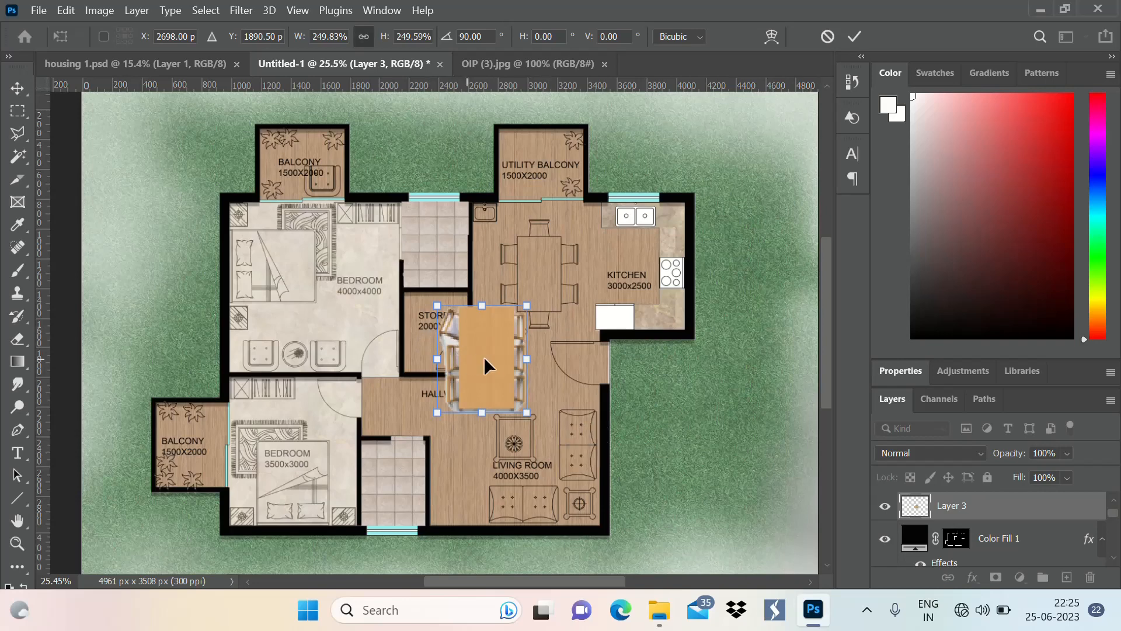
left_click_drag(484, 365, 543, 273)
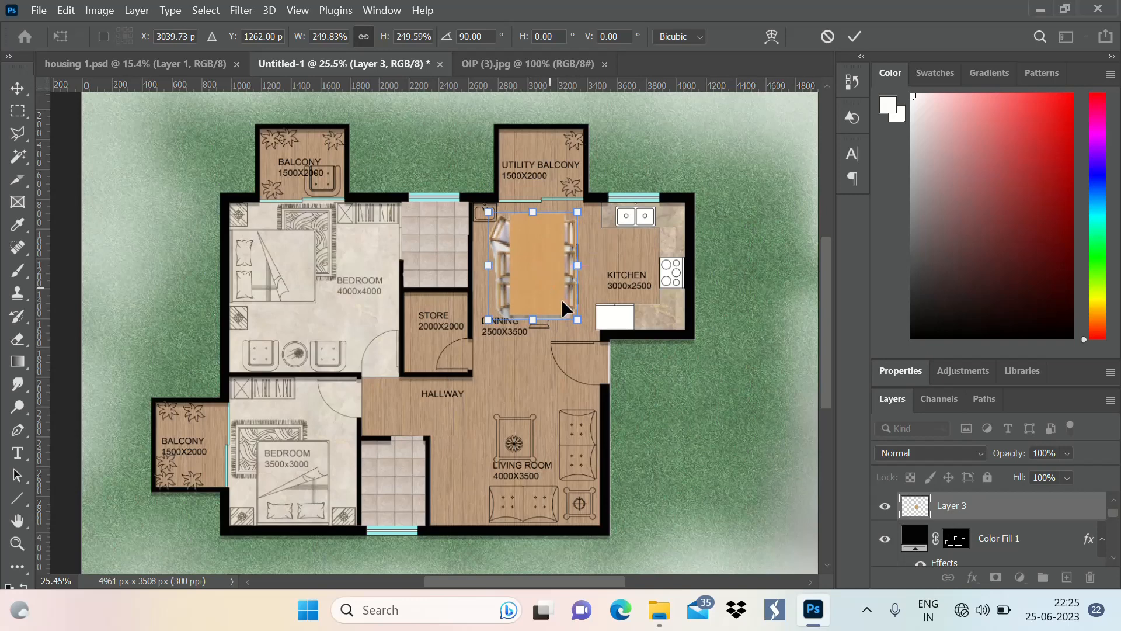
left_click_drag(580, 320, 589, 335)
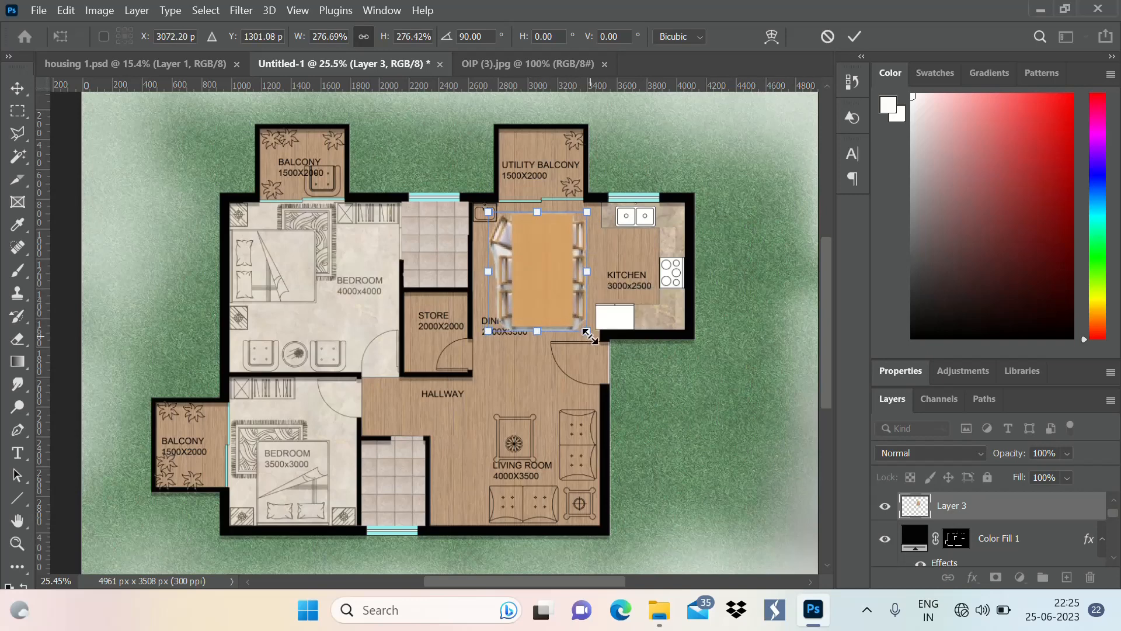
left_click(854, 37)
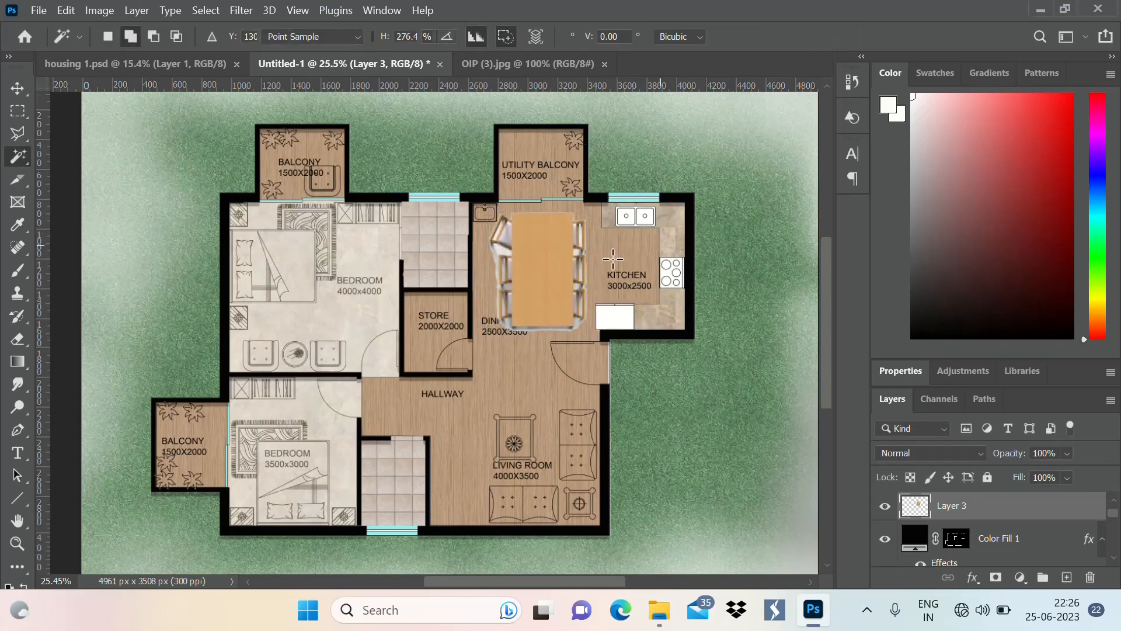
Open the library's white double bed image with the grey backdrop, a15b0ed98cccccb9dfecd3a87de9136b, with Adobe Photoshop 2021
key("w")
key("ctrl+minus")
scroll(512, 300, "up", 4)
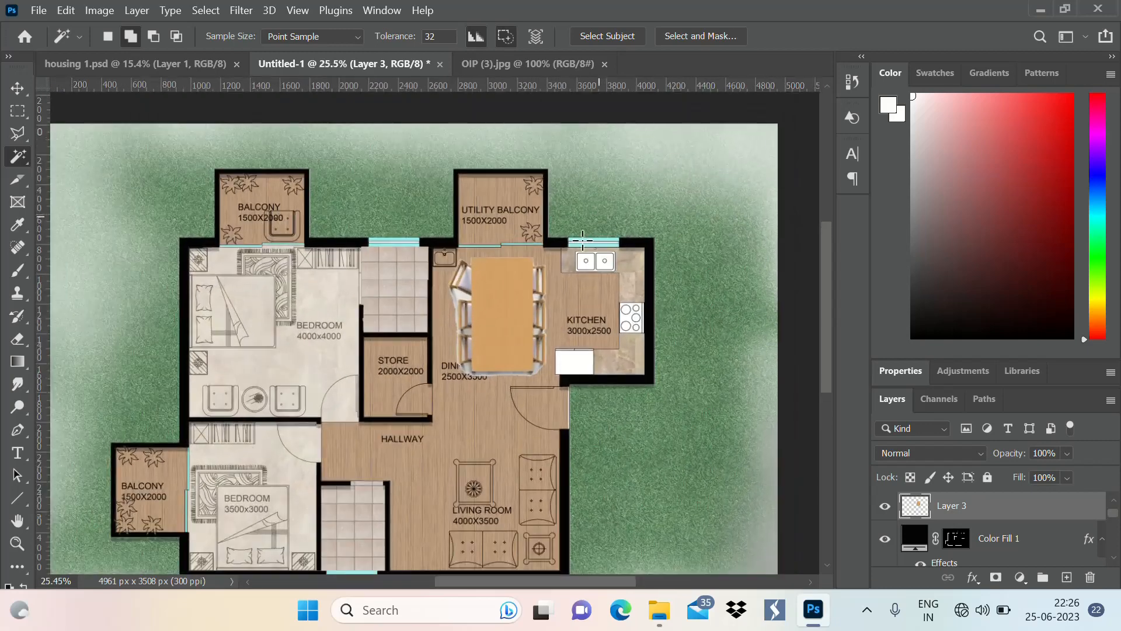
scroll(518, 304, "down", 4)
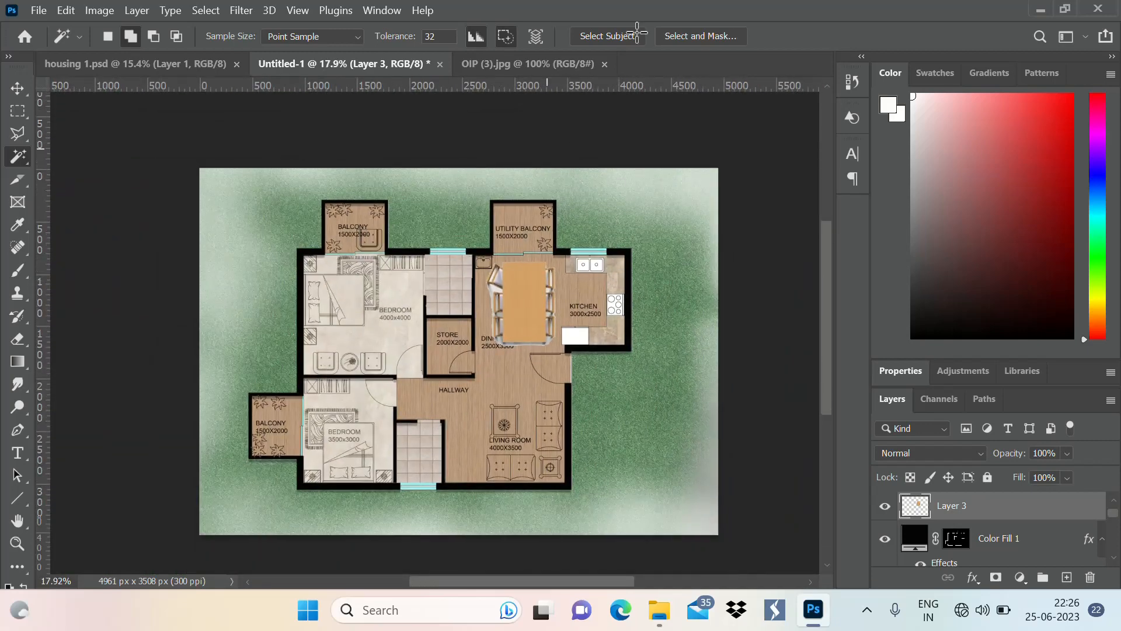
left_click(666, 621)
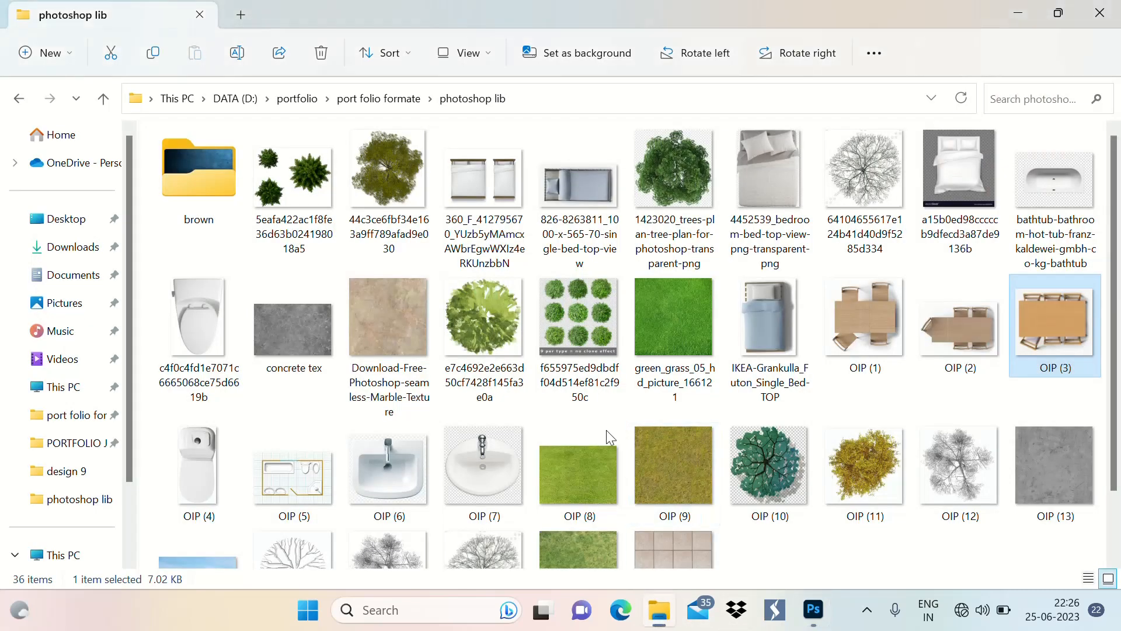
left_click(969, 169)
right_click(970, 170)
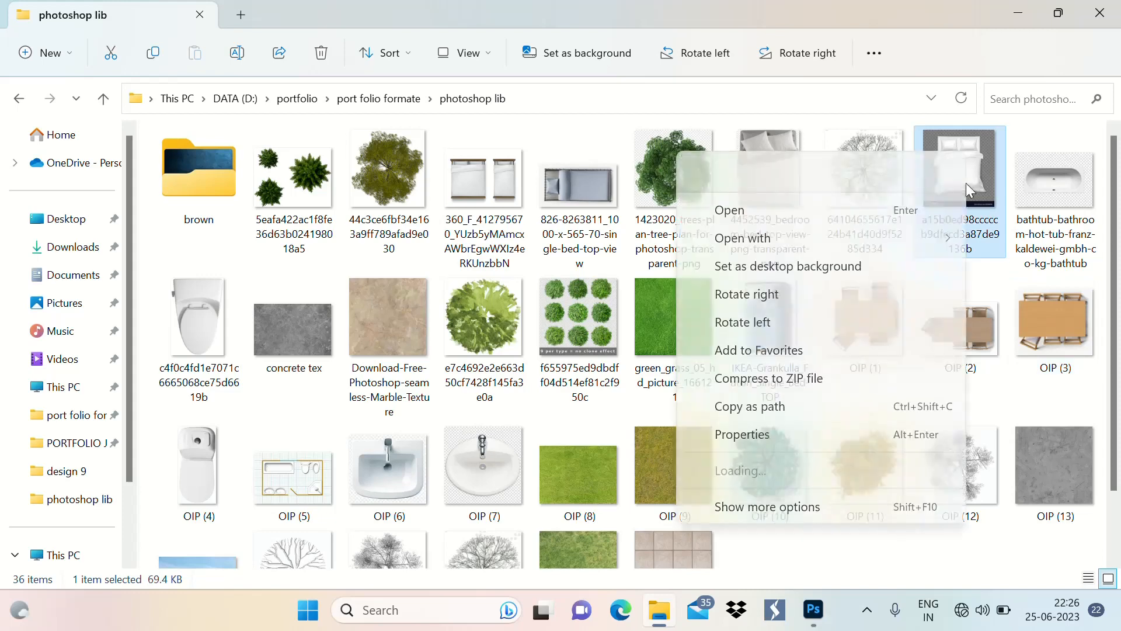
mouse_move(730, 242)
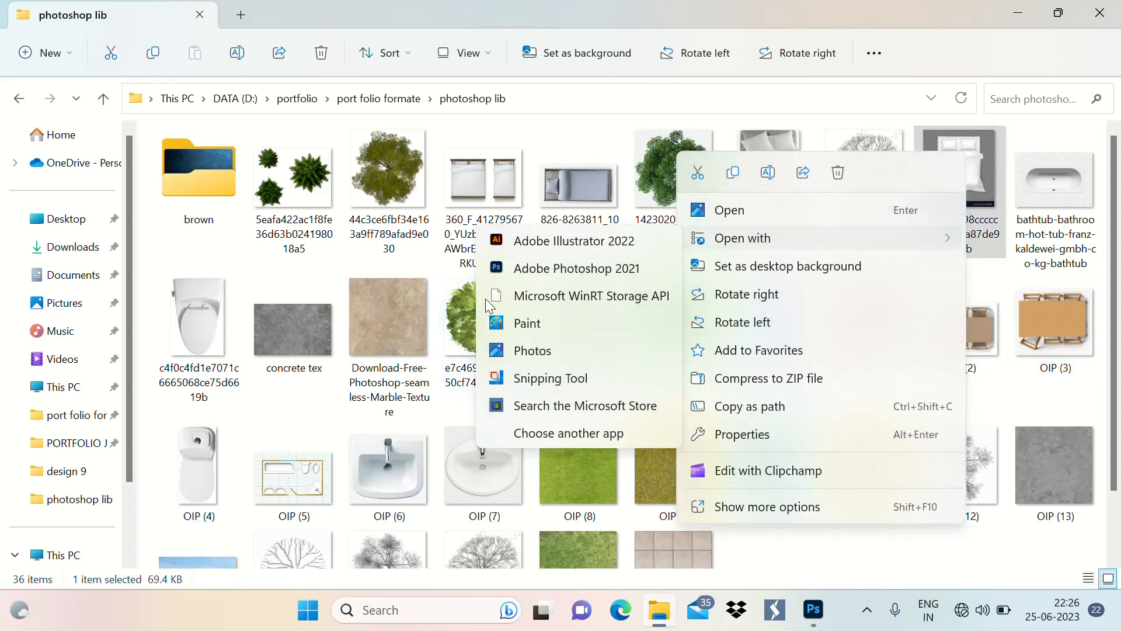
left_click(575, 264)
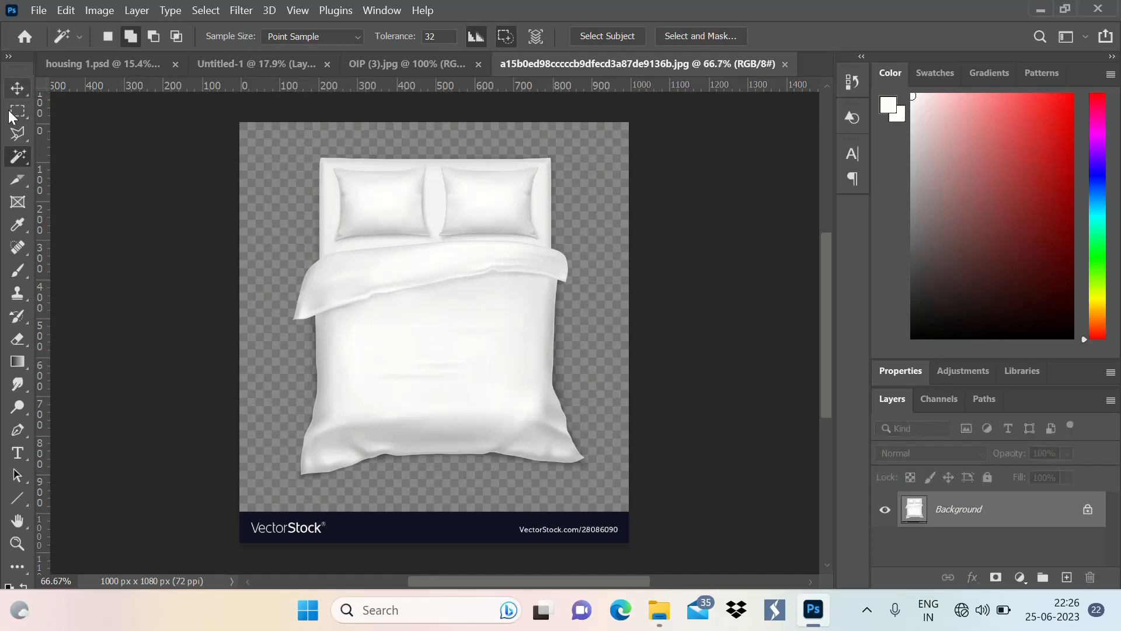
left_click(10, 114)
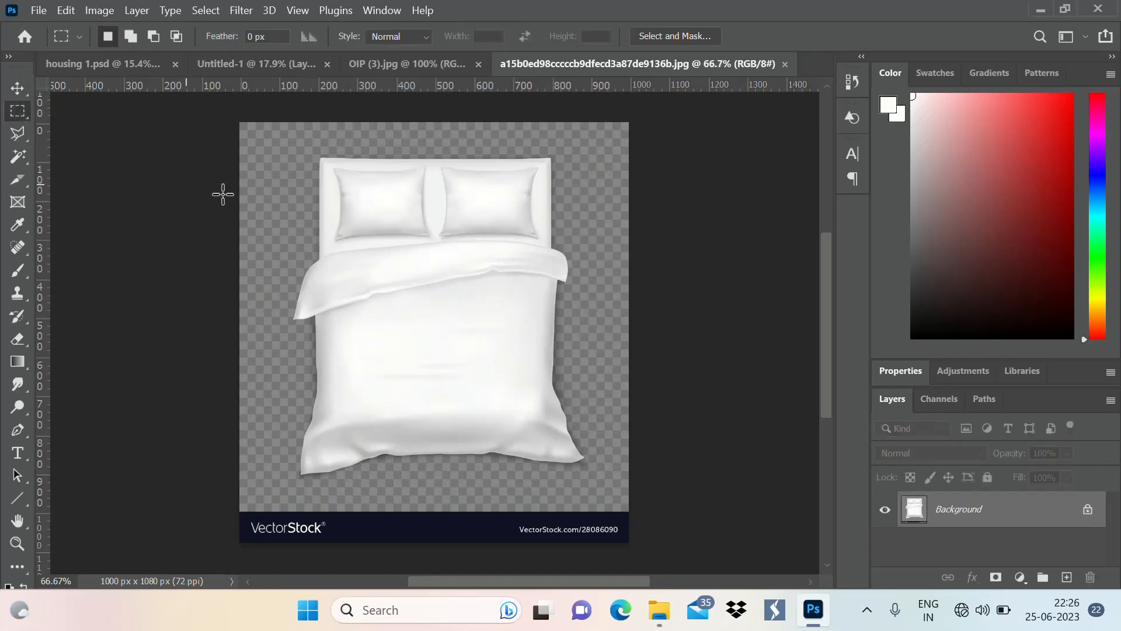
left_click_drag(297, 152, 604, 480)
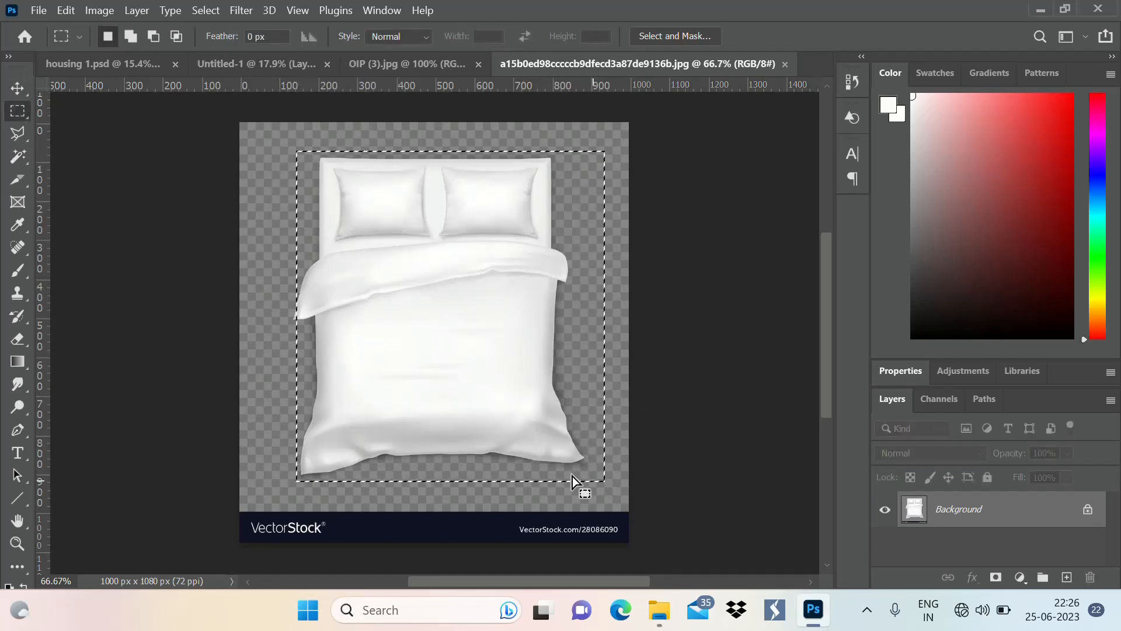
left_click(516, 384)
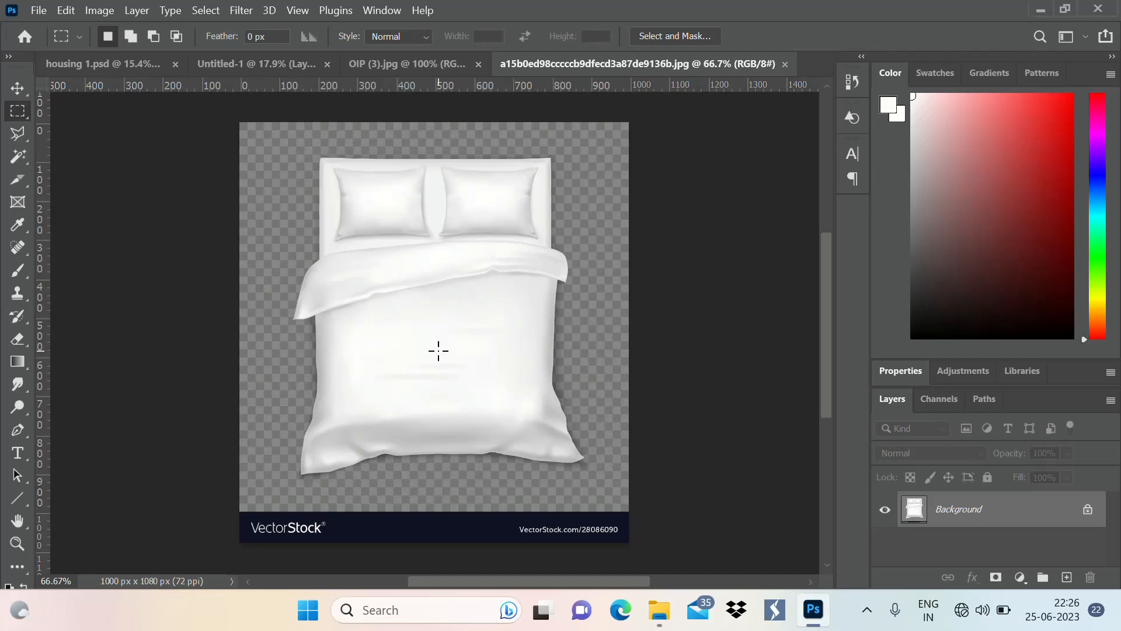
Select the white bed with the Magic Wand, adding its pillows, frame and shaded lower folds to the selection
key("w")
left_click(434, 331)
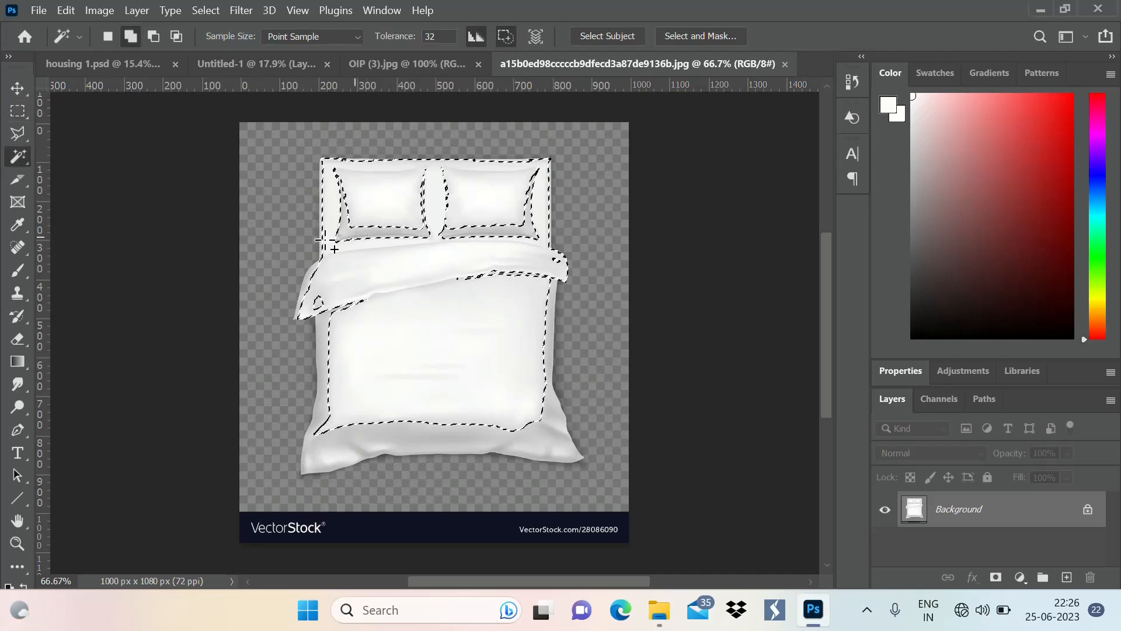
left_click(354, 239)
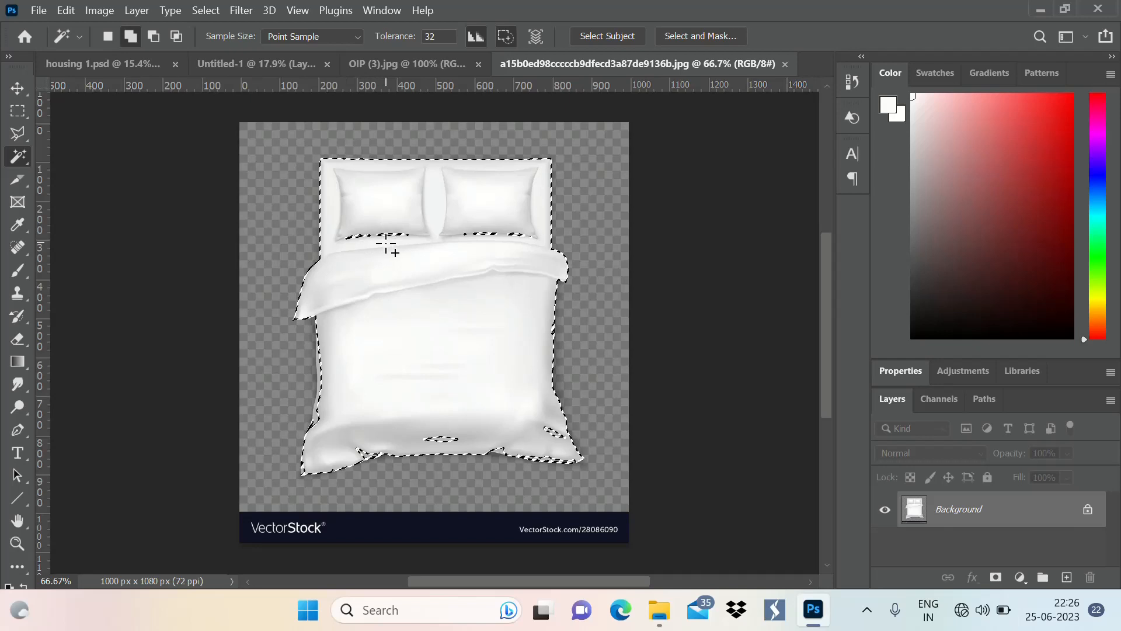
left_click(439, 437)
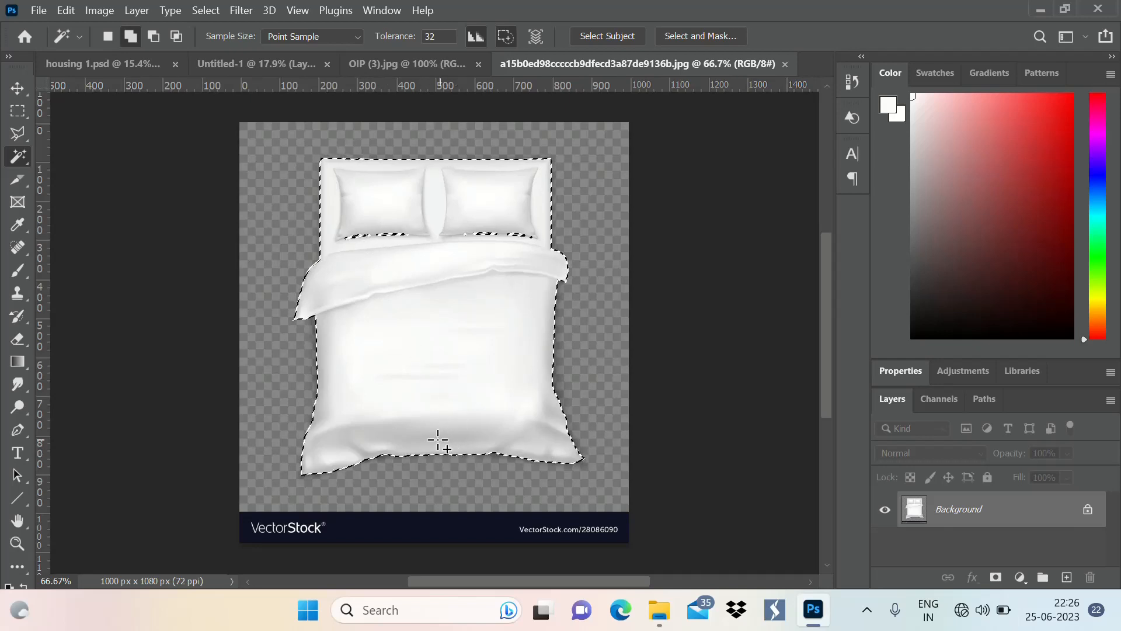
Add the remaining lower edges of both pillows to the bed selection and copy it into the Untitled-1 floor plan
left_click(362, 237)
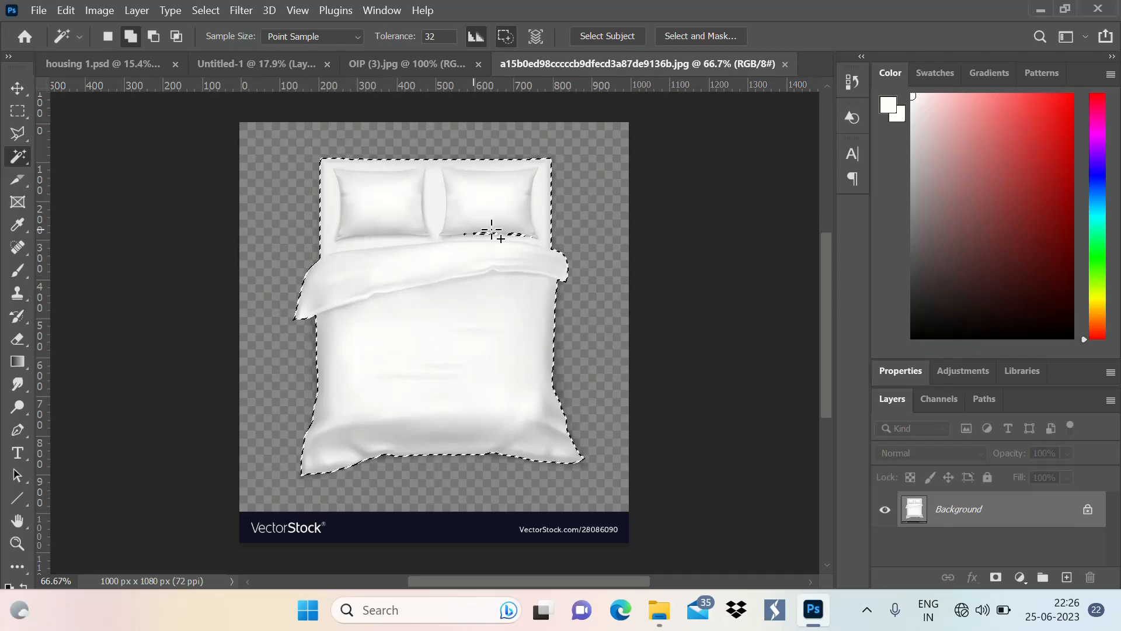
left_click(478, 235)
left_click(272, 64)
key("ctrl+v")
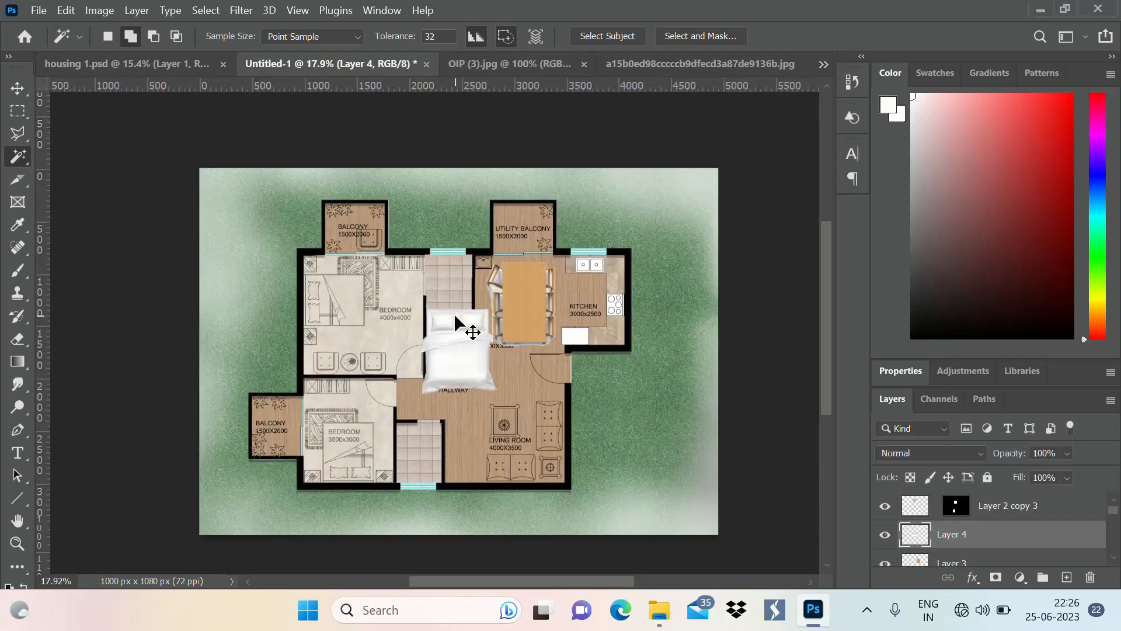
Rotate the pasted bed -90°, place it over the drawn bed in the 4000x4000 bedroom, and apply the transform
key("ctrl+t")
left_click_drag(507, 393, 566, 217)
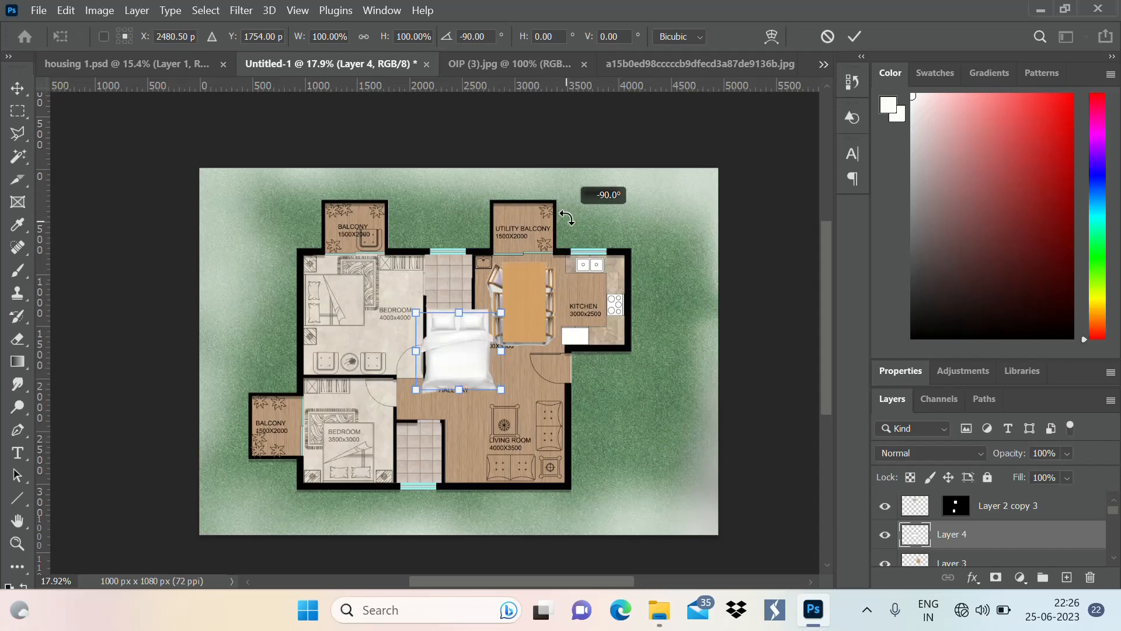
left_click_drag(452, 358, 351, 303)
scroll(314, 313, "up", 3)
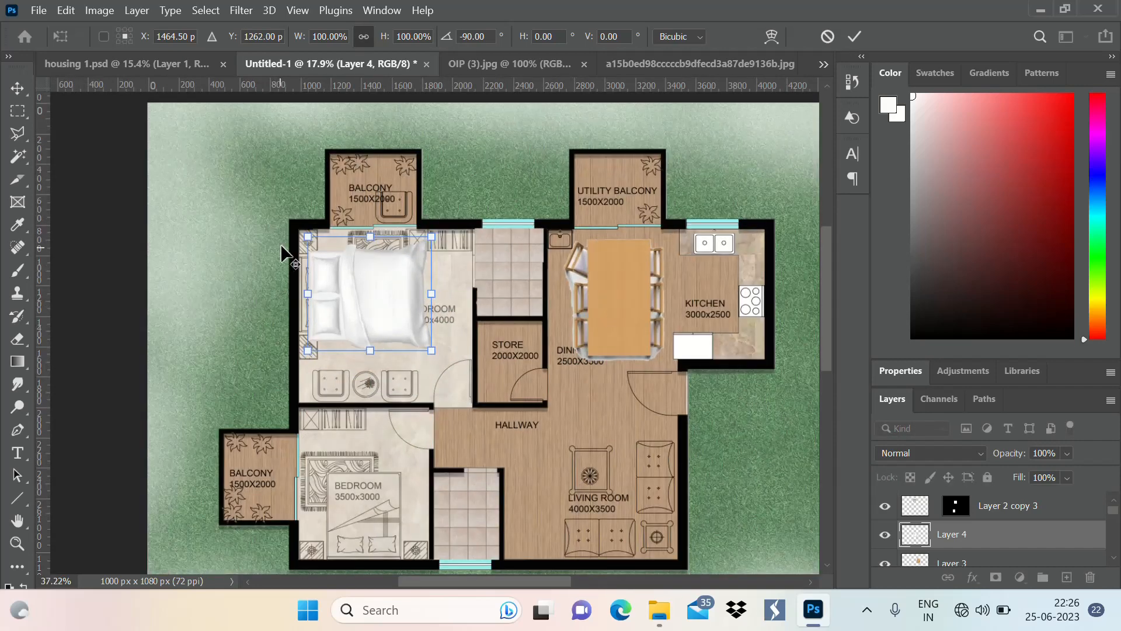
scroll(302, 248, "up", 4)
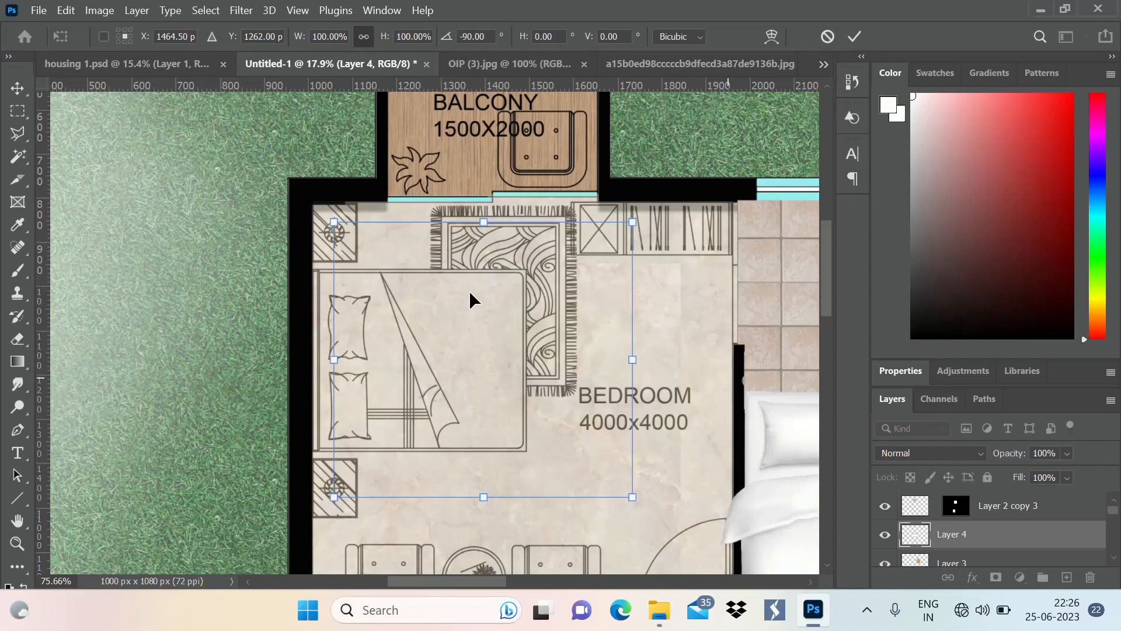
scroll(392, 319, "down", 6)
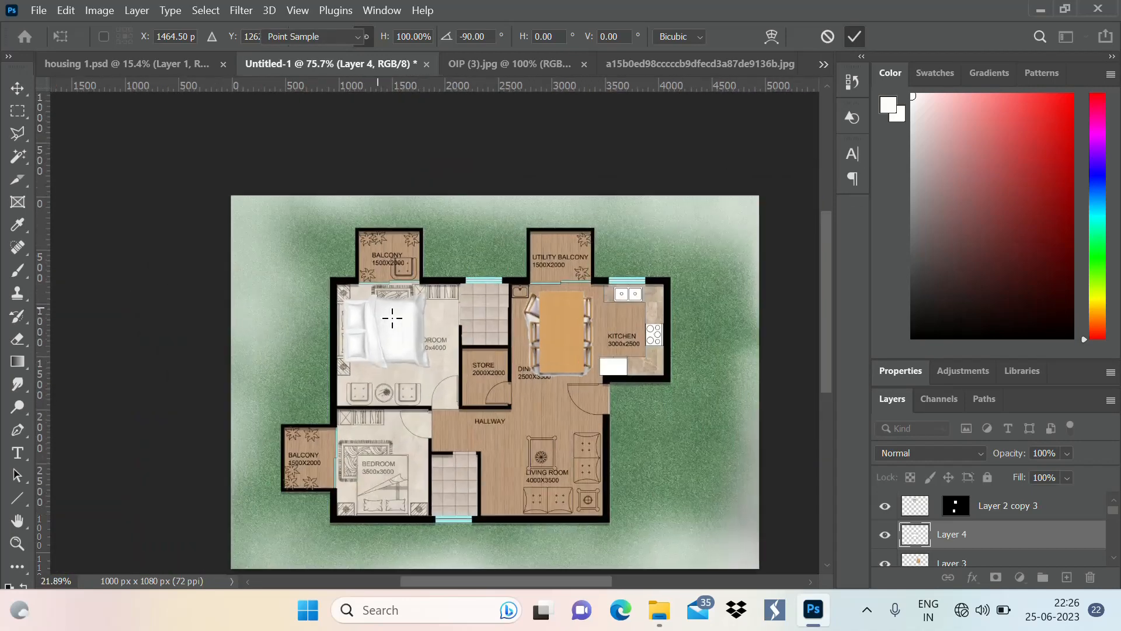
scroll(392, 318, "up", 3)
key("Return")
Nudge the bed so its headboard sits against the outer wall of the 4000x4000 bedroom
left_click(16, 90)
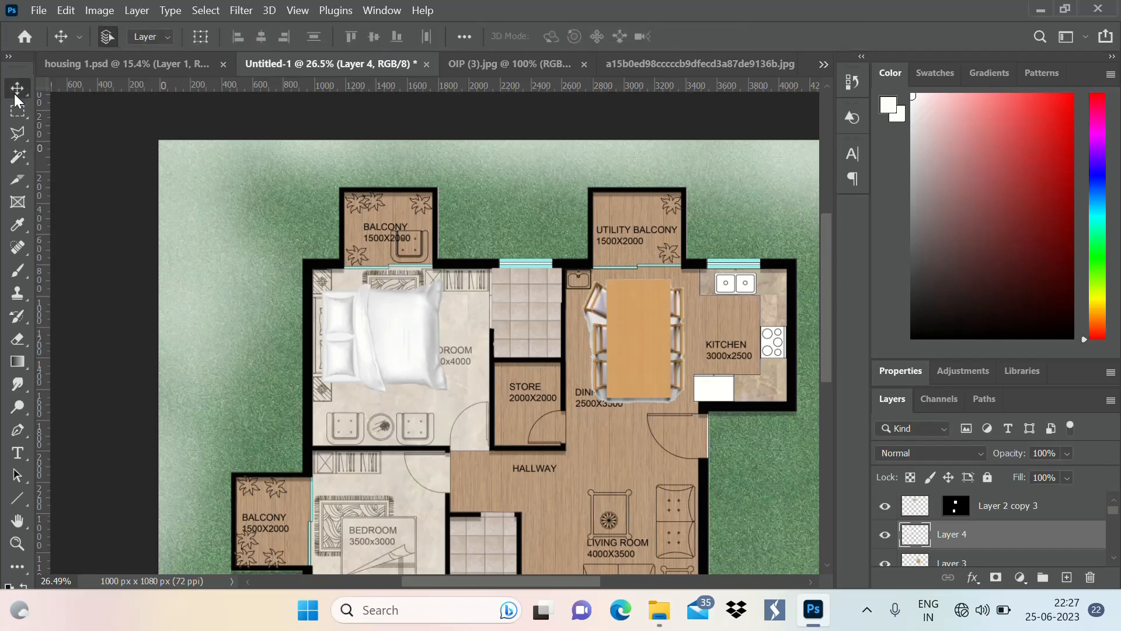
left_click_drag(387, 349, 380, 356)
scroll(379, 326, "down", 5)
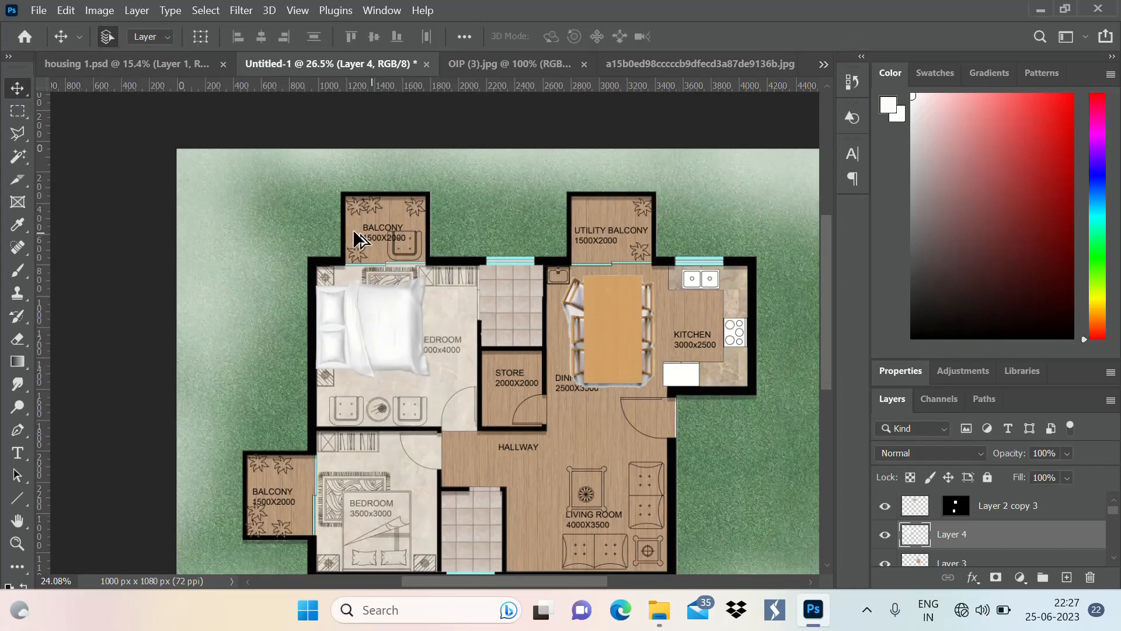
scroll(422, 332, "up", 2)
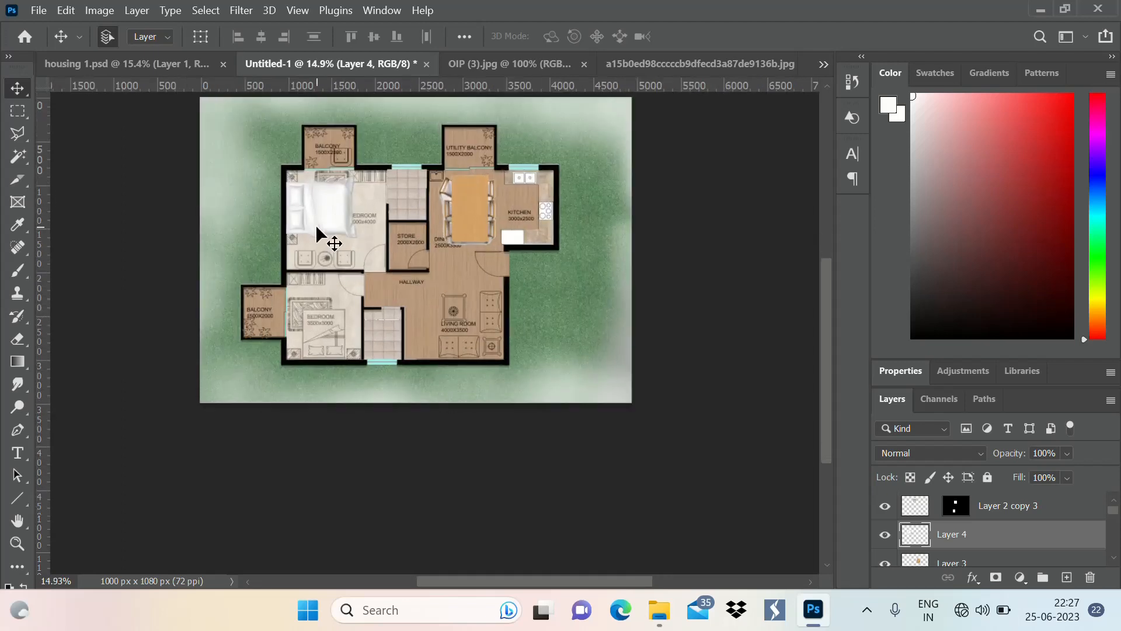
Duplicate the bed layer, move the copy into the 3500x3000 bedroom, rotate it -90°, and apply the transform
key("ctrl+j")
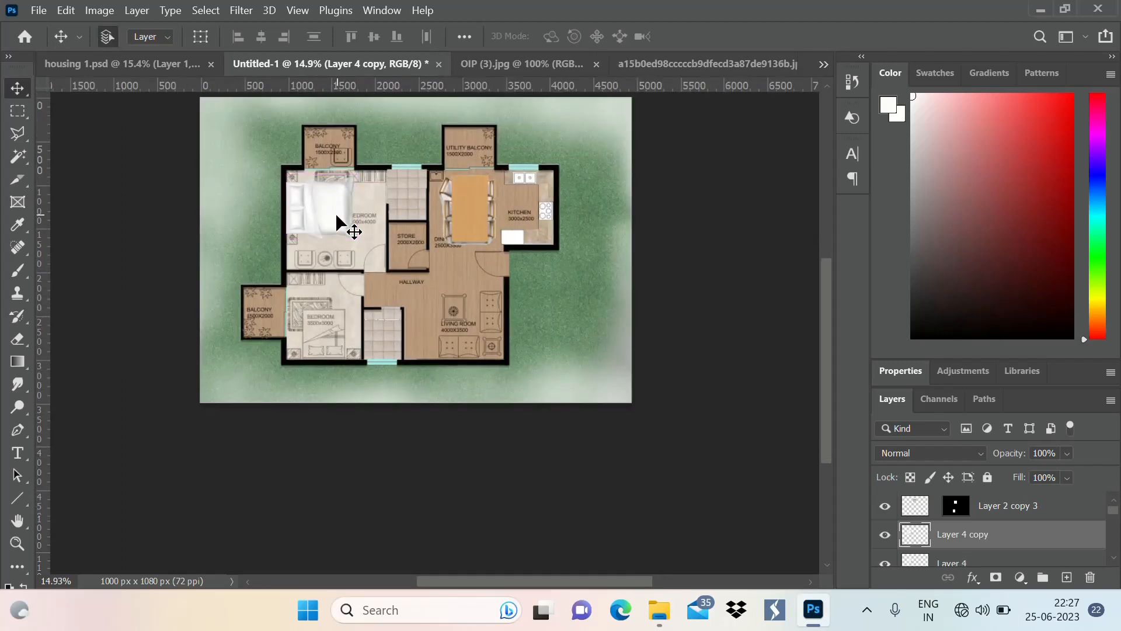
key("ctrl+t")
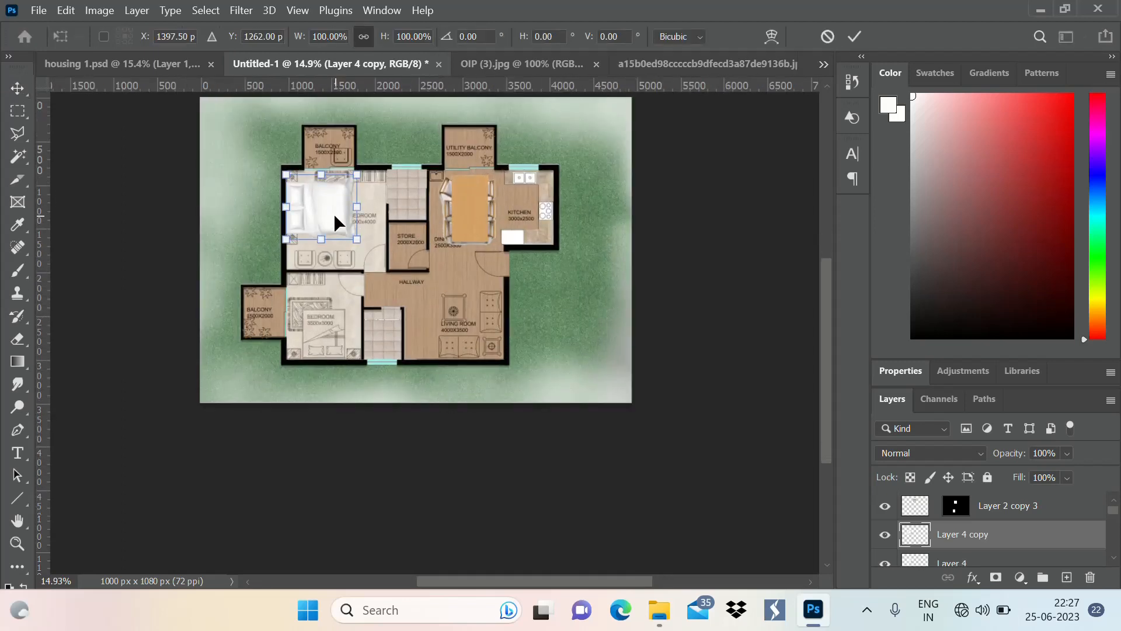
left_click_drag(336, 216, 347, 317)
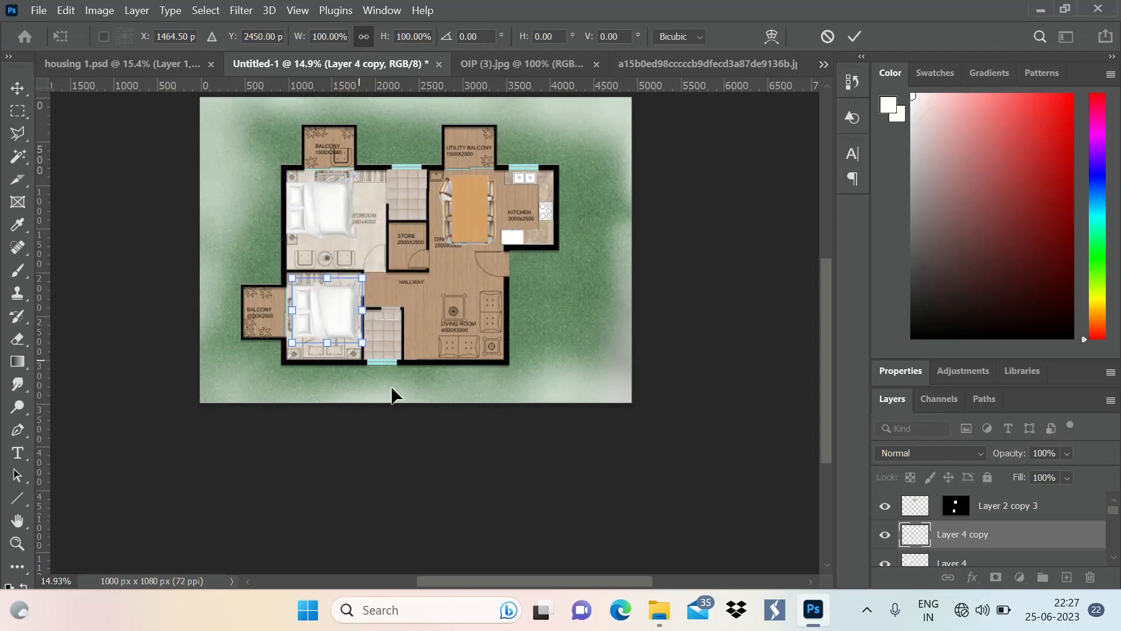
left_click_drag(400, 378, 418, 211)
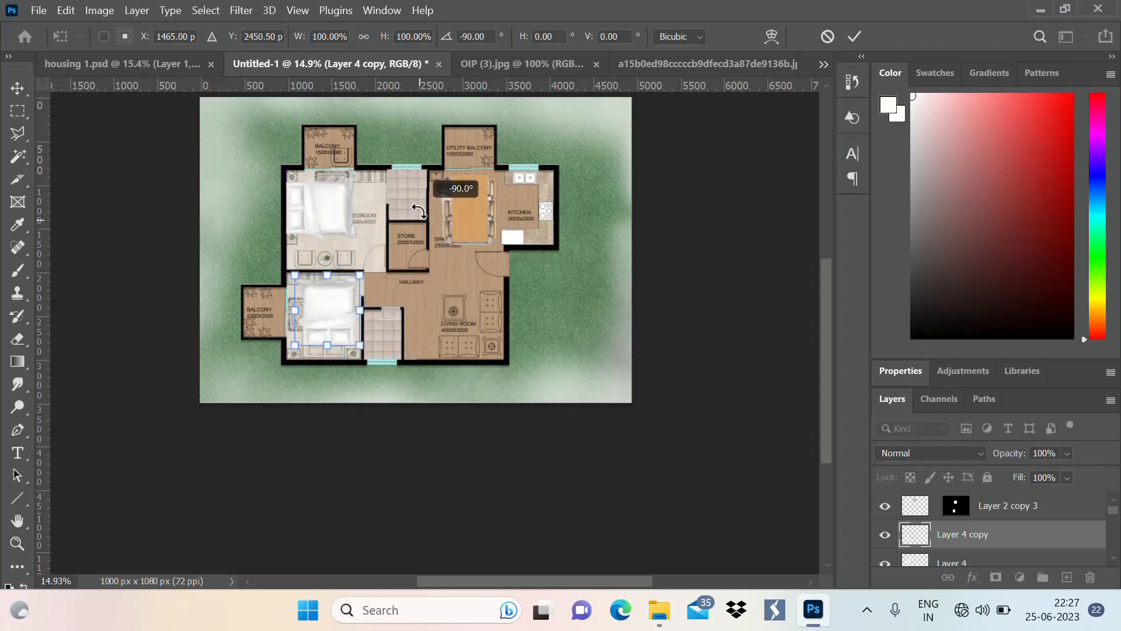
left_click(855, 37)
Move the copied bed so its headboard rests against the lower wall of the 3500x3000 bedroom
scroll(269, 366, "up", 3)
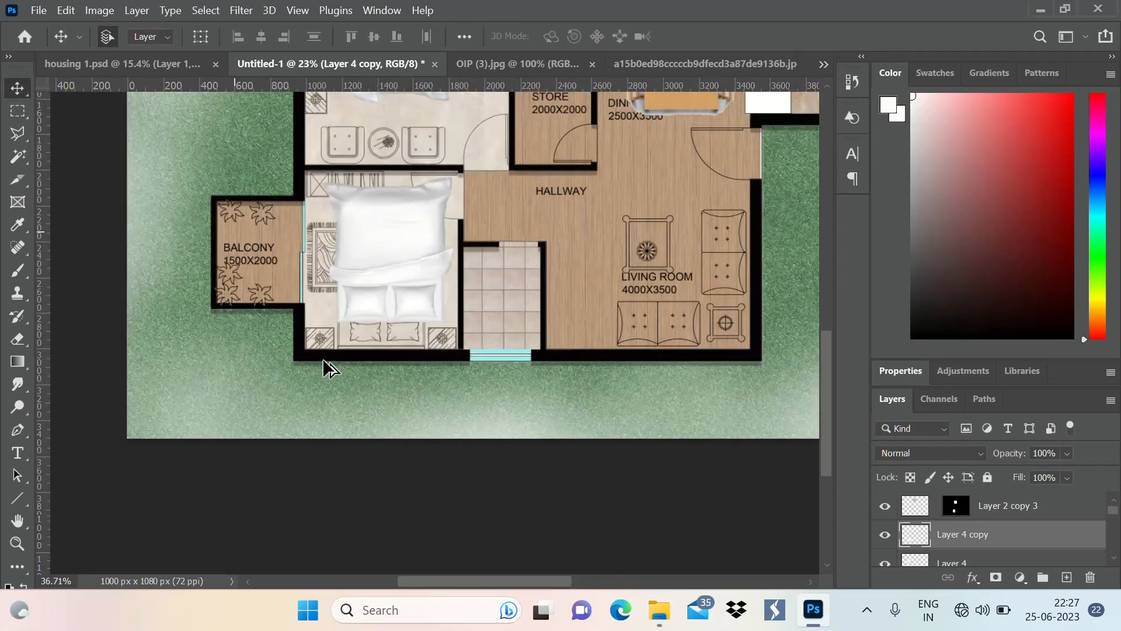
scroll(413, 291, "up", 3)
left_click_drag(504, 213, 488, 261)
scroll(346, 430, "down", 2)
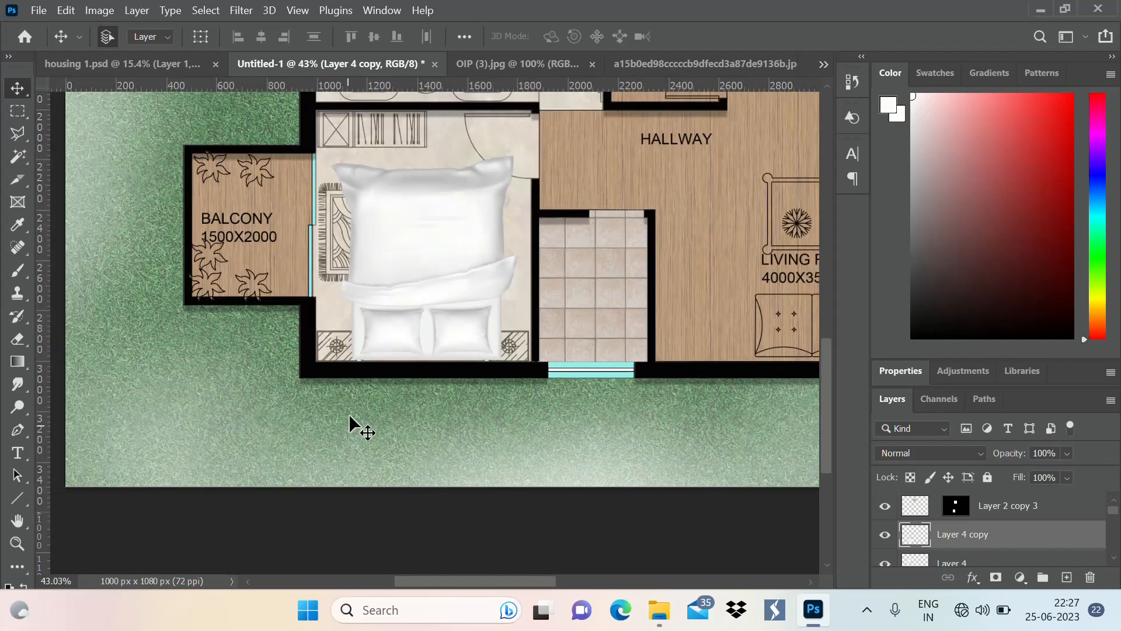
Scale the copied bed to about 86% and position it between the two drawn bedside tables
key("ctrl+t")
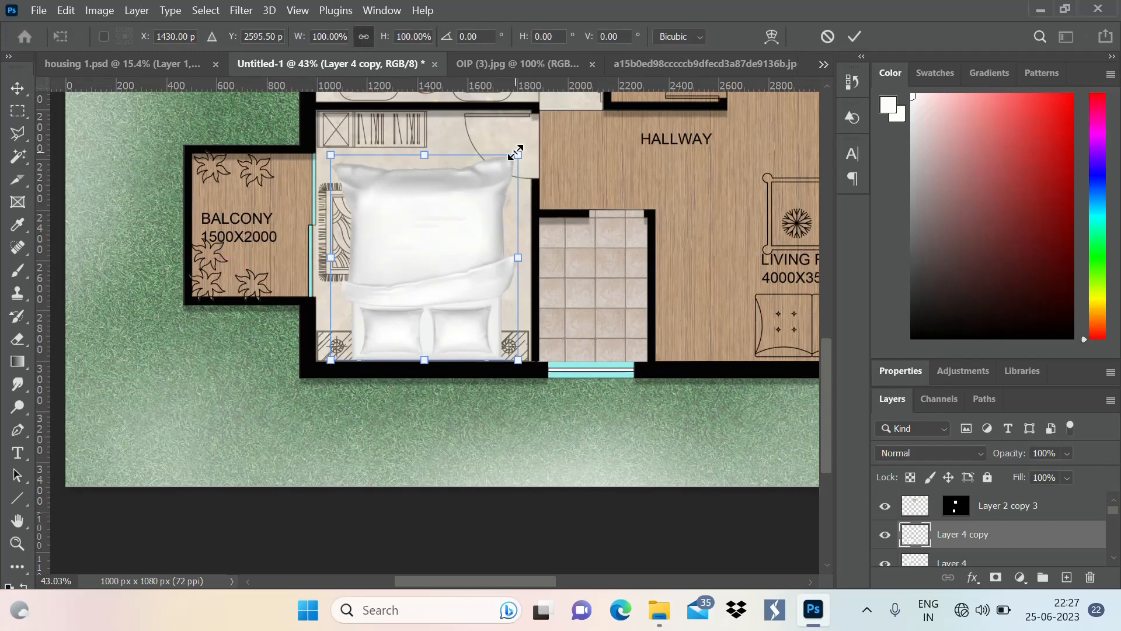
left_click_drag(512, 169, 506, 196)
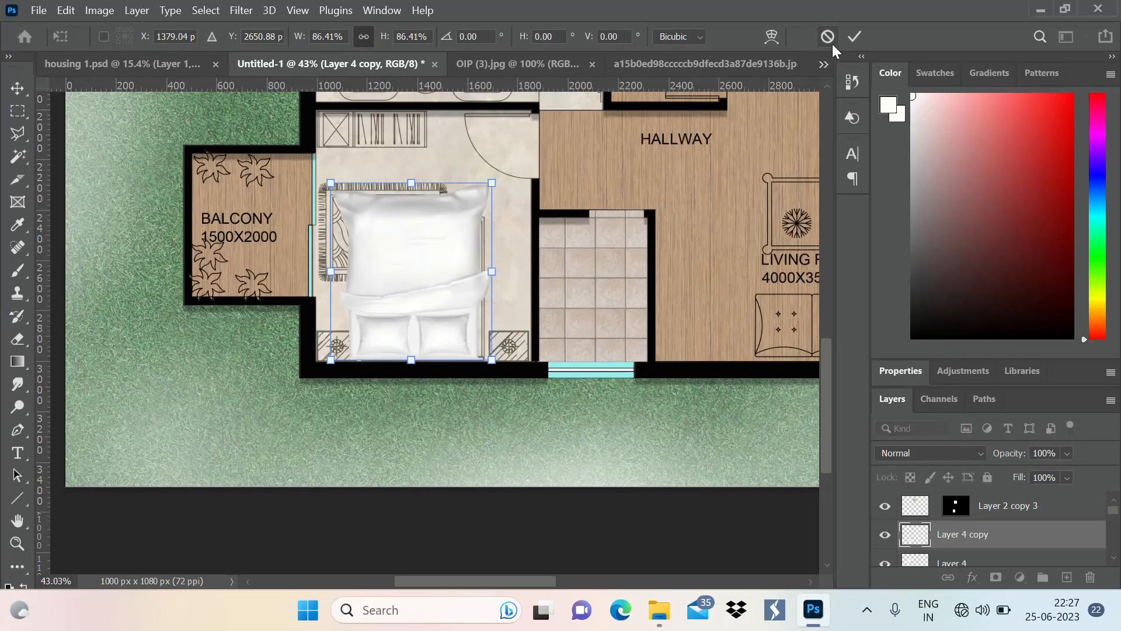
left_click(854, 37)
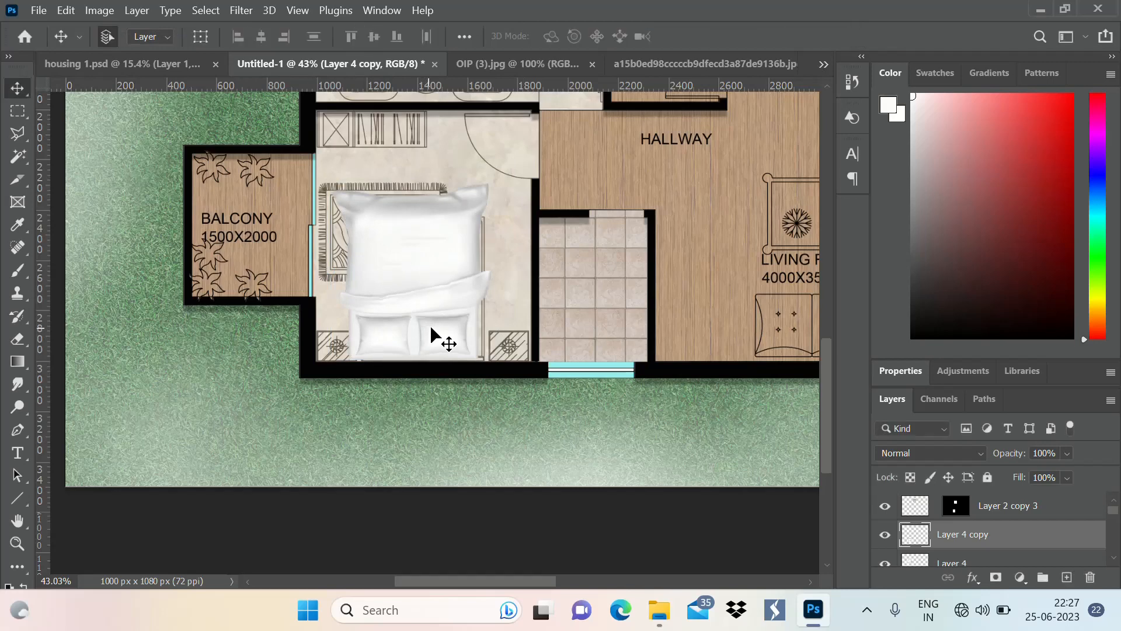
mouse_move(430, 325)
left_mouse_down()
mouse_move(450, 343)
mouse_move(446, 333)
left_mouse_up()
scroll(409, 379, "up", 3)
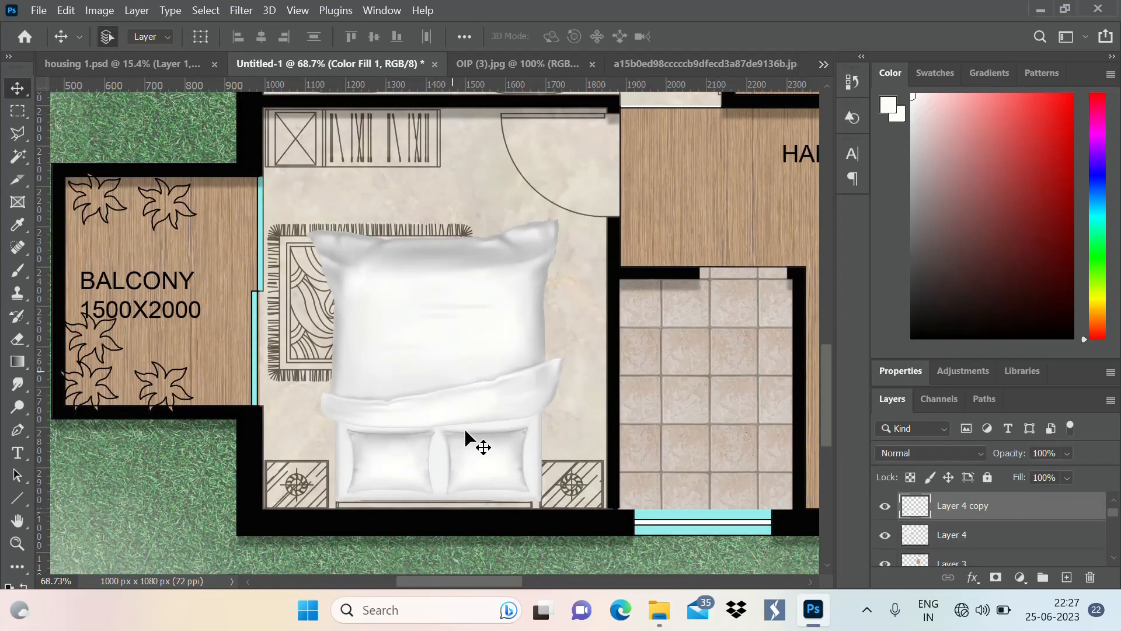
left_click_drag(480, 433, 475, 436)
scroll(306, 345, "down", 6)
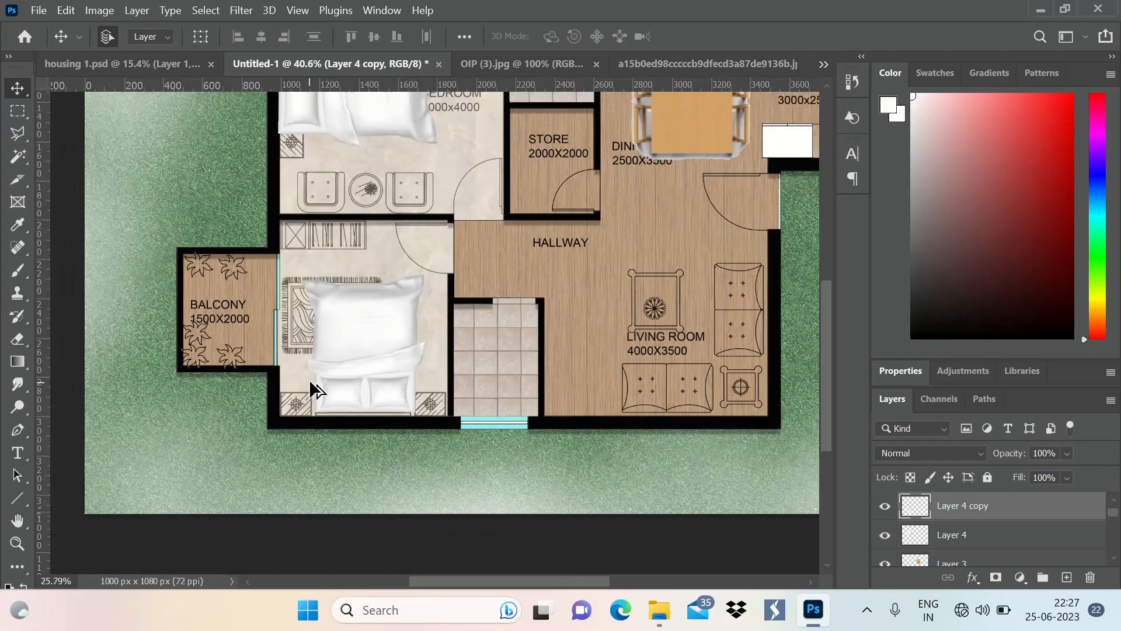
scroll(283, 244, "up", 2)
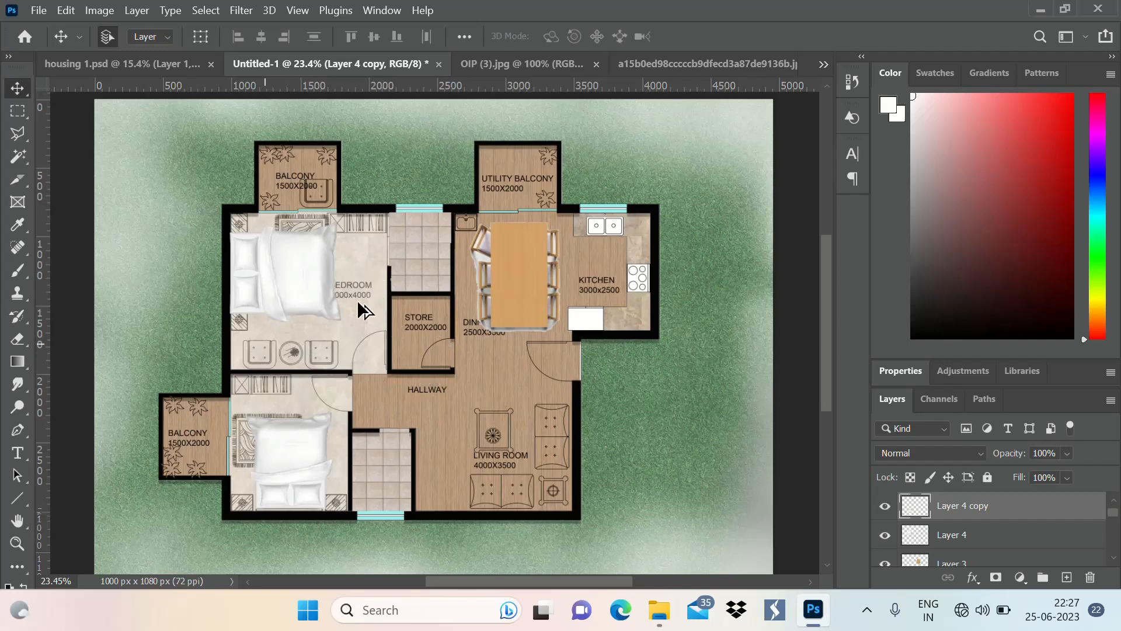
scroll(324, 535, "up", 2)
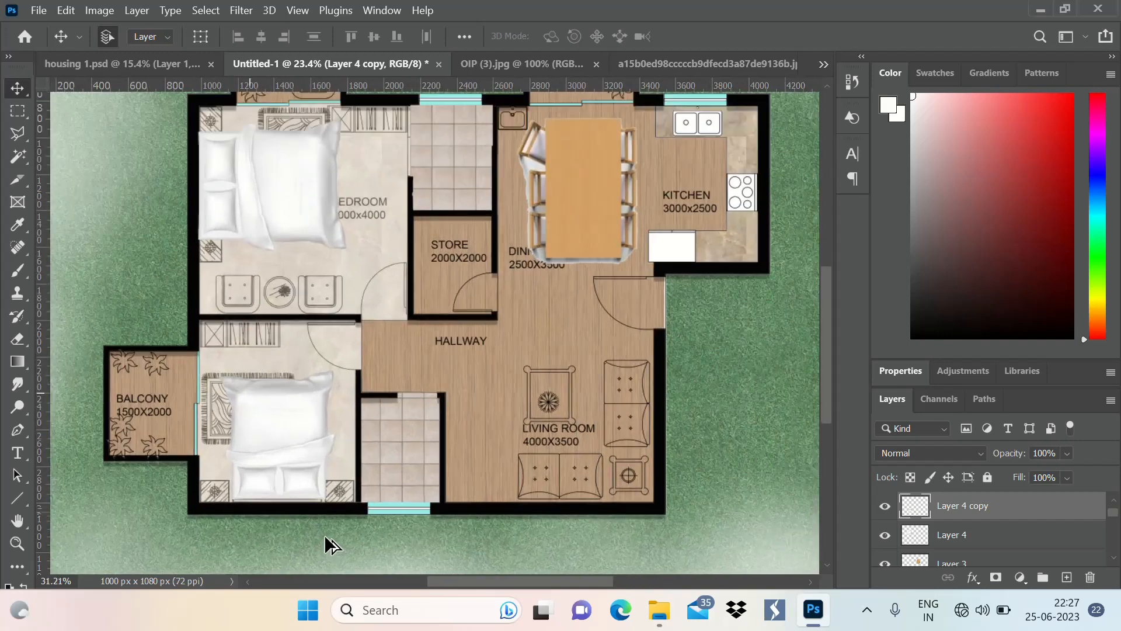
scroll(234, 410, "up", 2)
scroll(617, 296, "down", 2)
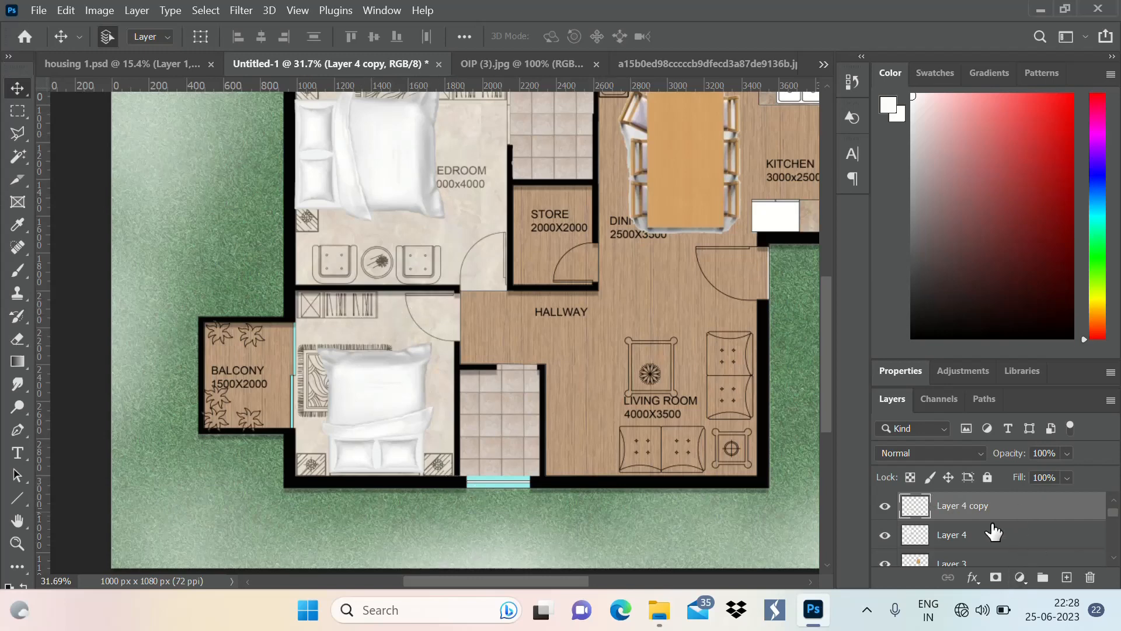
Try moving the line-drawing Layer 1 to the top of the layer stack, above the furniture layers
scroll(993, 531, "down", 6)
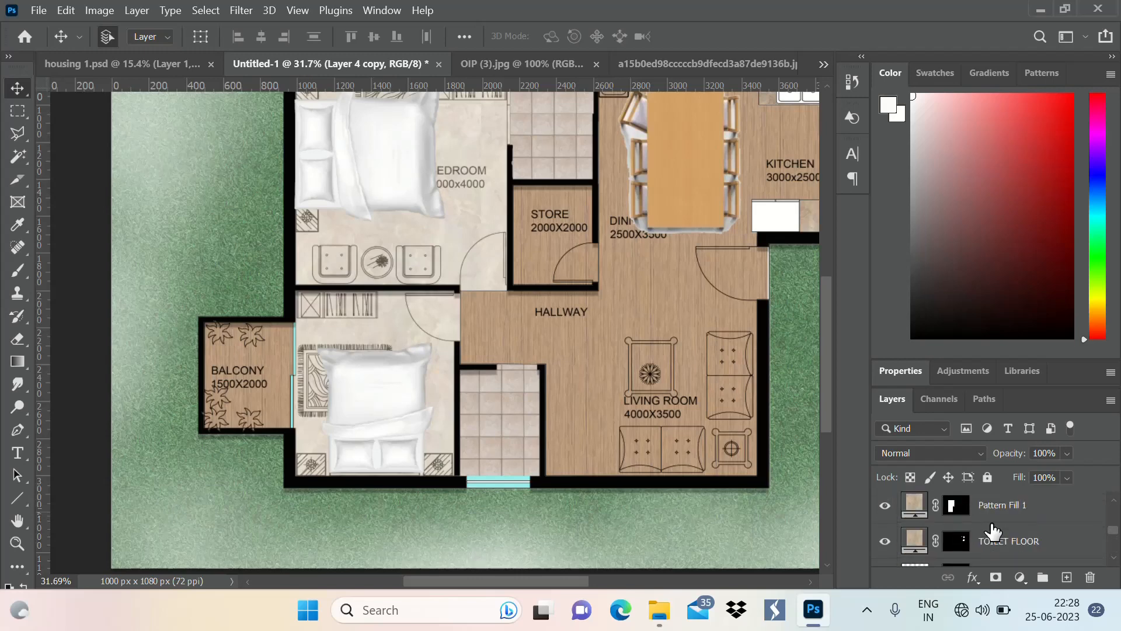
scroll(993, 531, "up", 6)
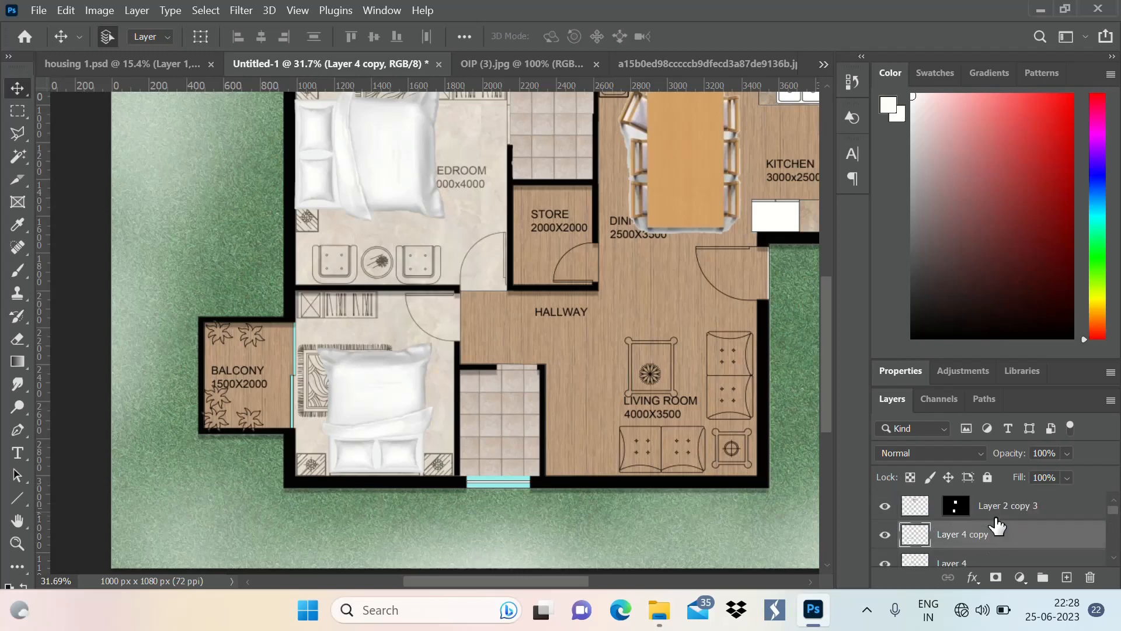
scroll(997, 525, "down", 3)
scroll(1002, 520, "down", 3)
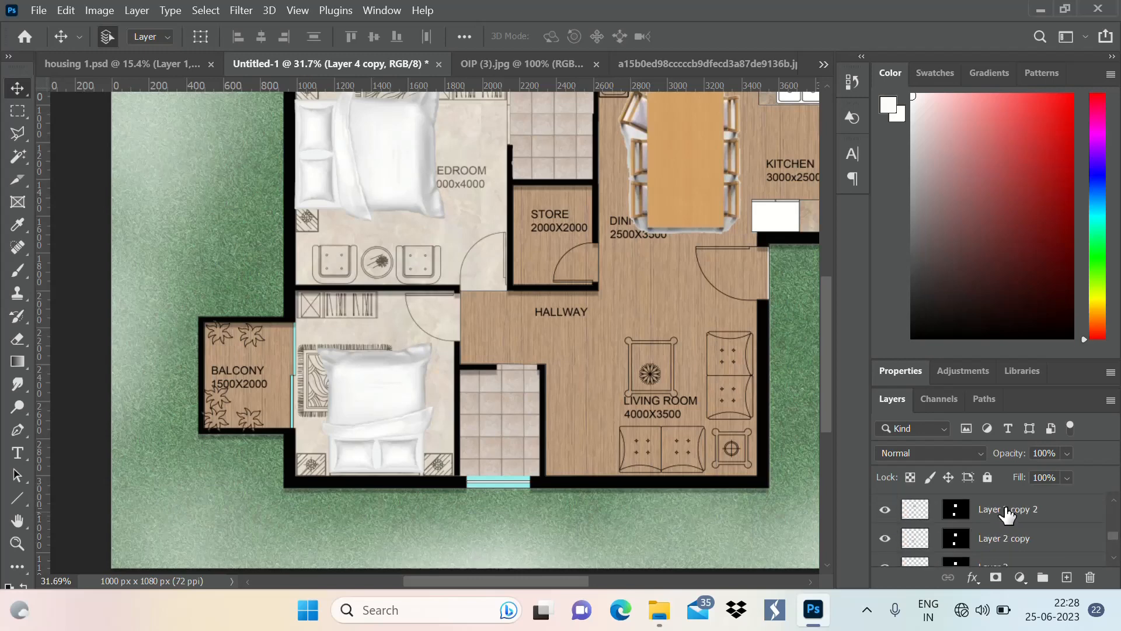
scroll(1020, 528, "up", 4)
scroll(986, 538, "down", 5)
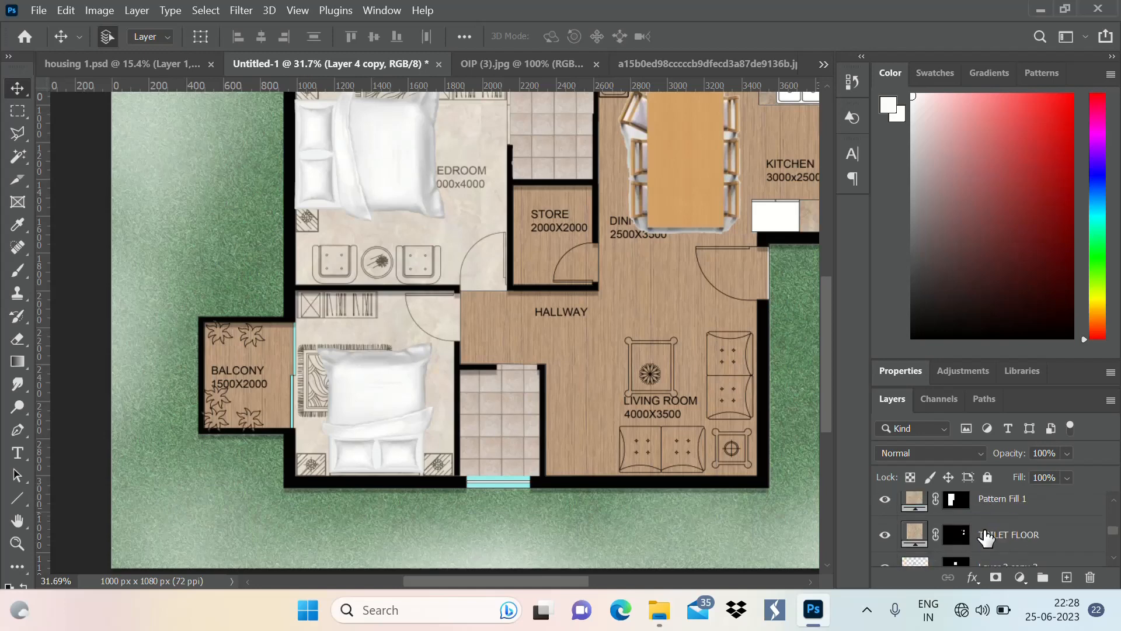
scroll(992, 538, "down", 2)
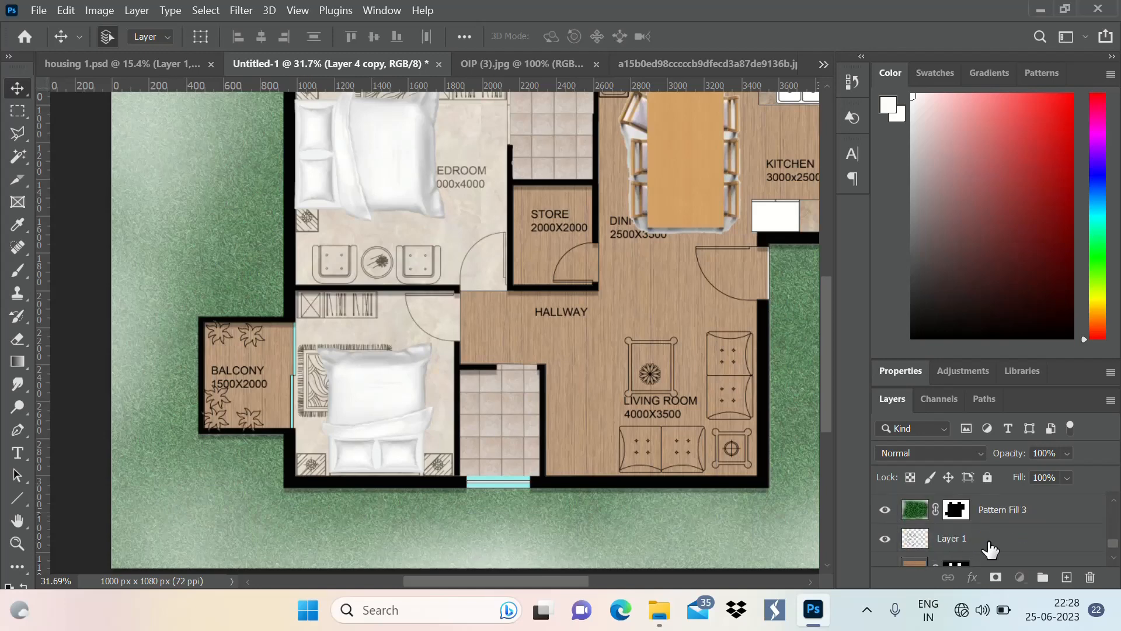
left_click_drag(990, 549, 882, 538)
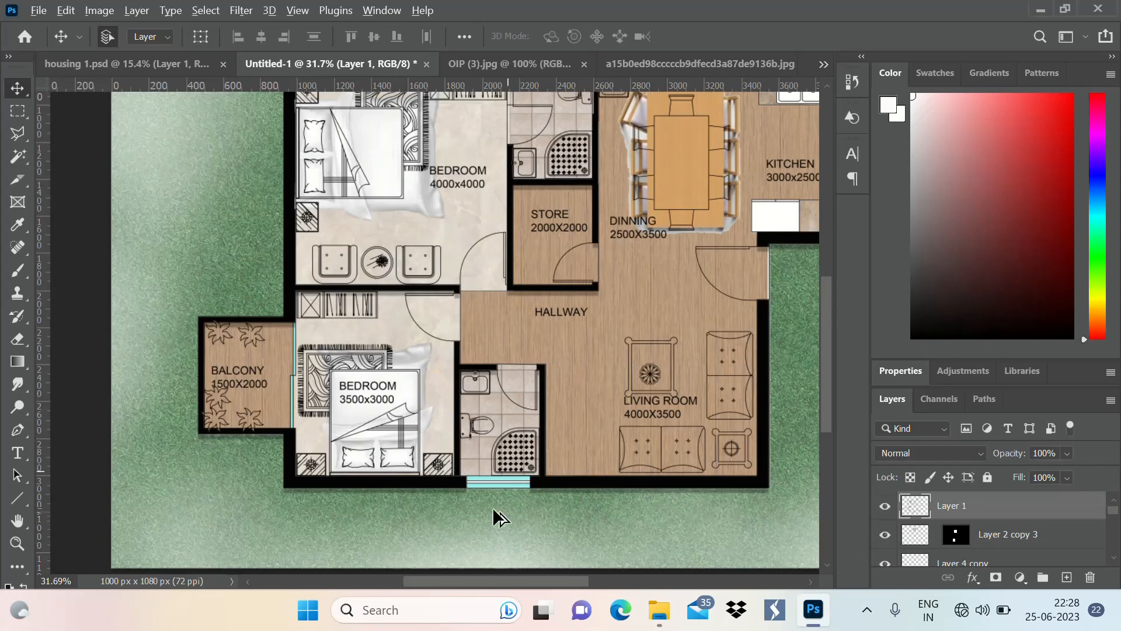
Undo the reordering of Layer 1 in the layer stack
scroll(421, 460, "down", 3)
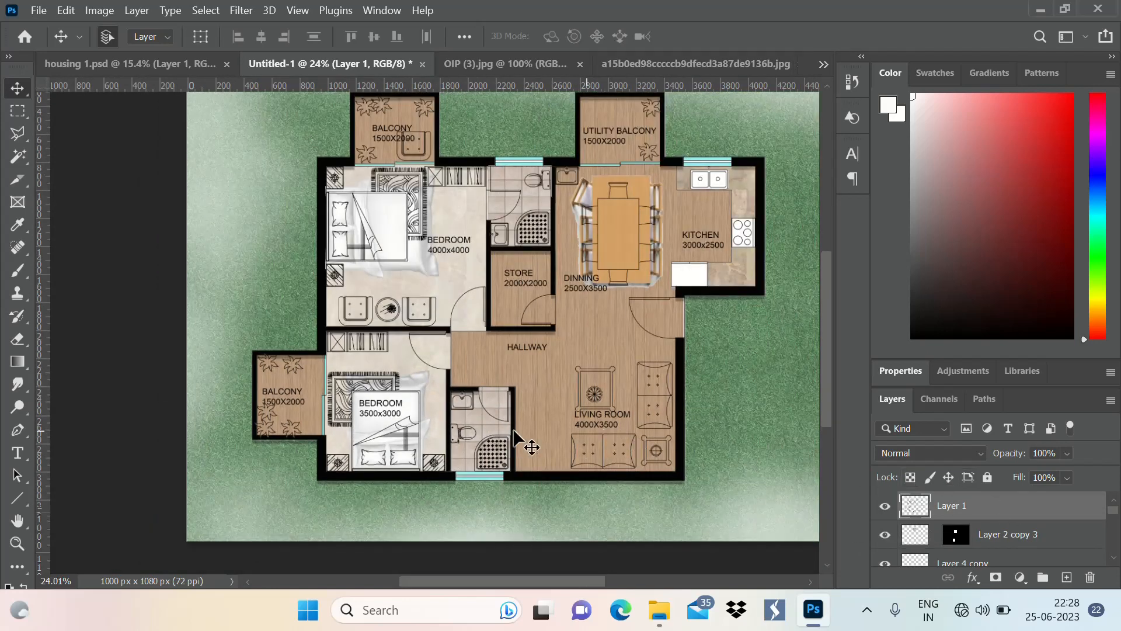
key("ctrl+z")
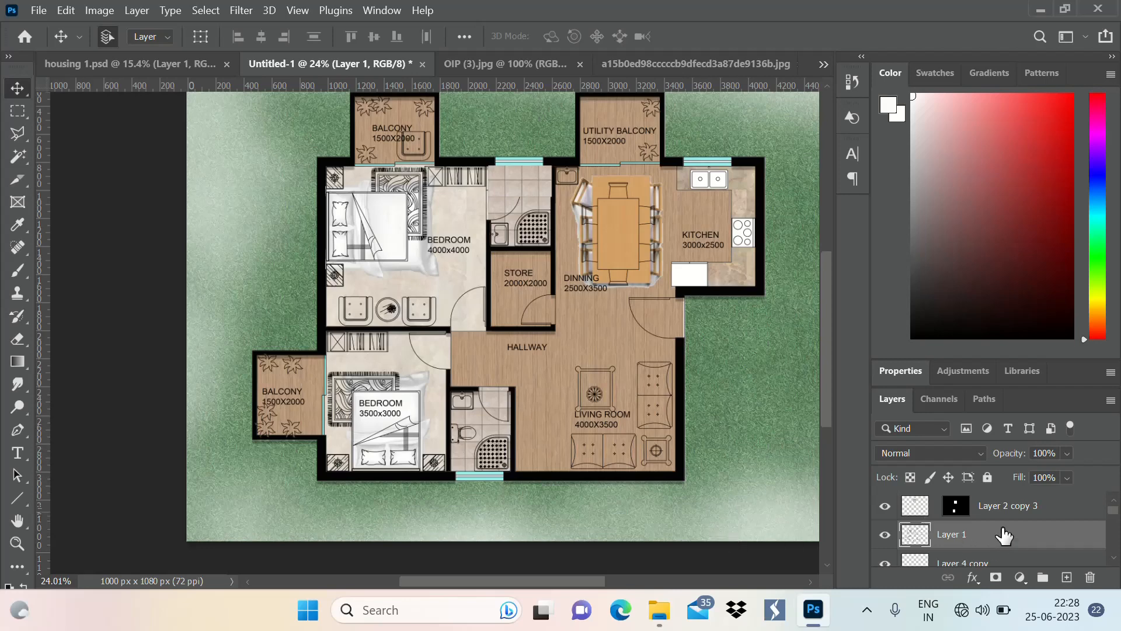
key("ctrl+z")
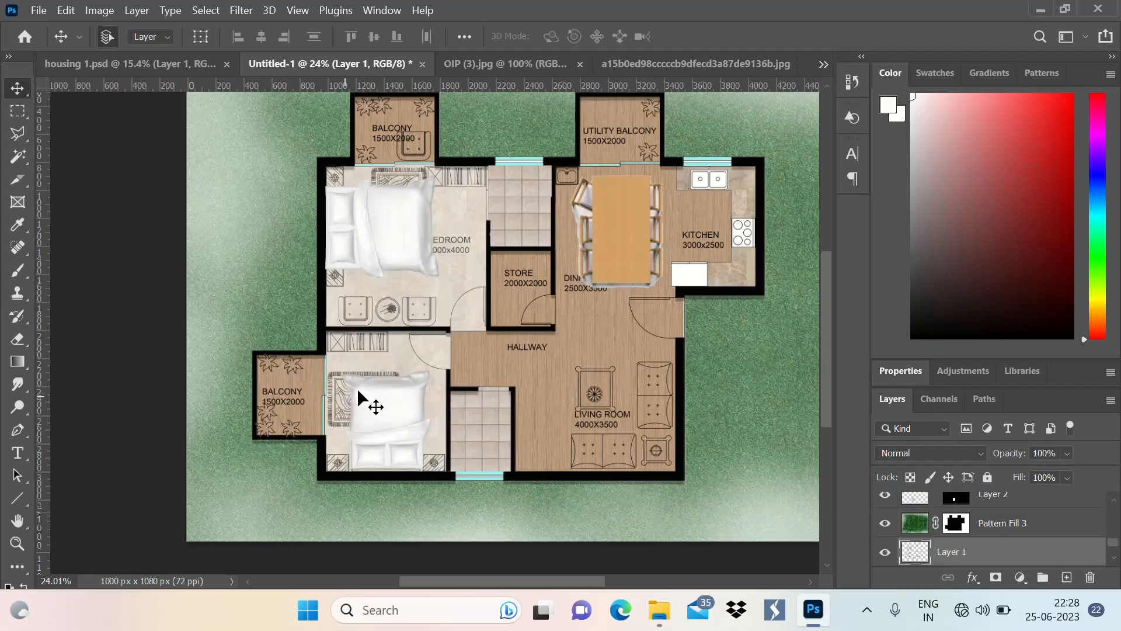
scroll(358, 397, "up", 2)
scroll(121, 166, "up", 3)
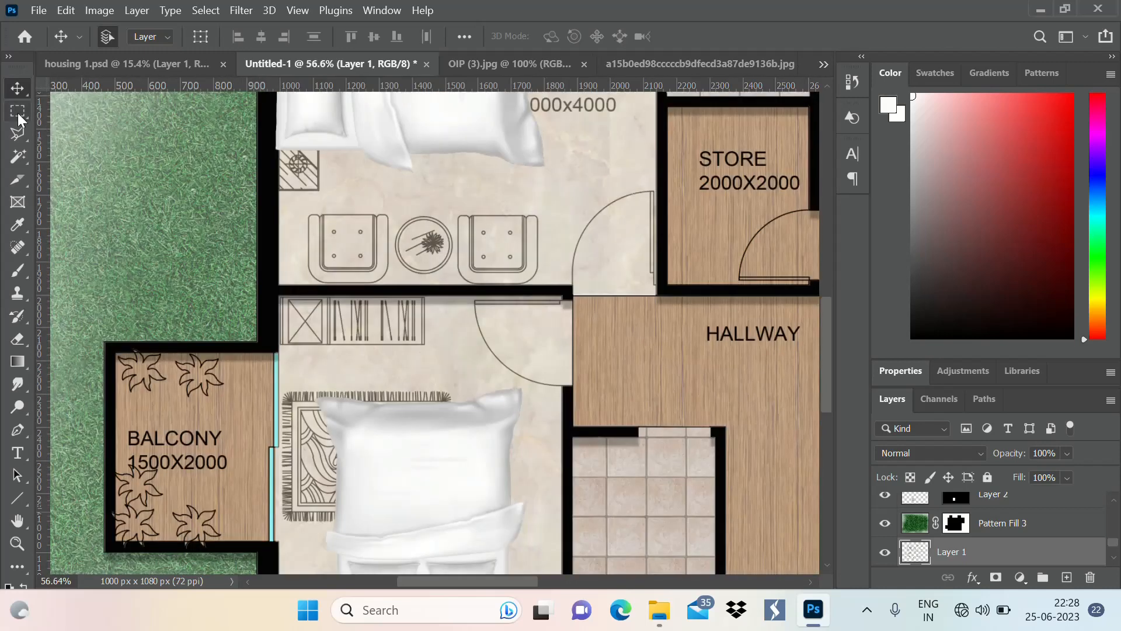
left_click(18, 111)
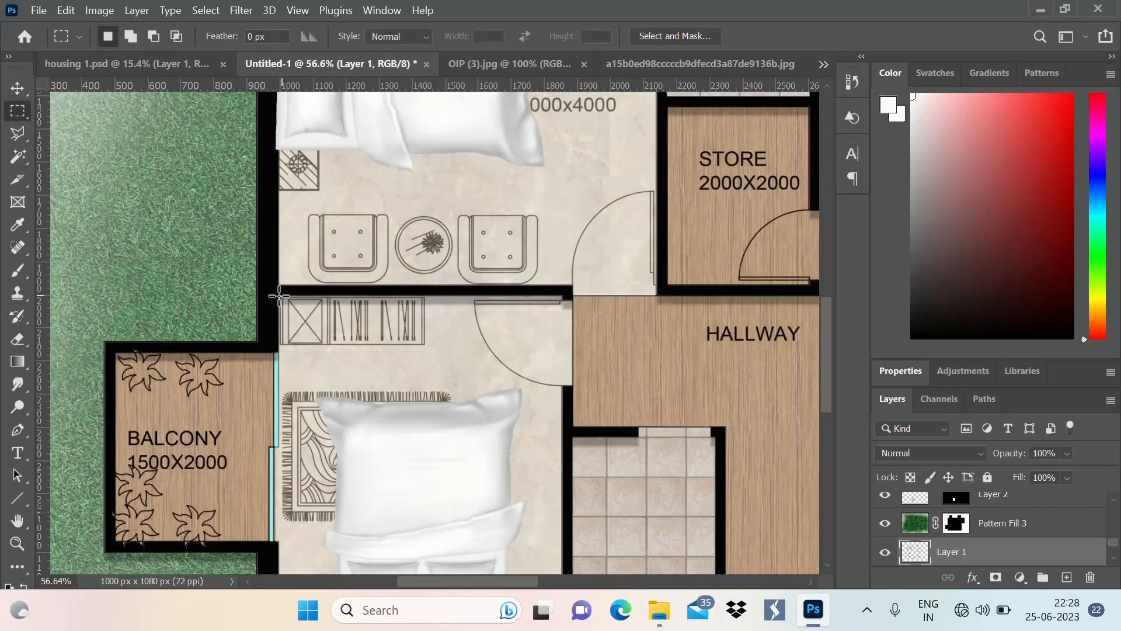
left_click_drag(281, 292, 321, 321)
mouse_move(424, 349)
left_mouse_down()
mouse_move(440, 340)
mouse_move(427, 337)
left_mouse_up()
scroll(292, 360, "up", 2)
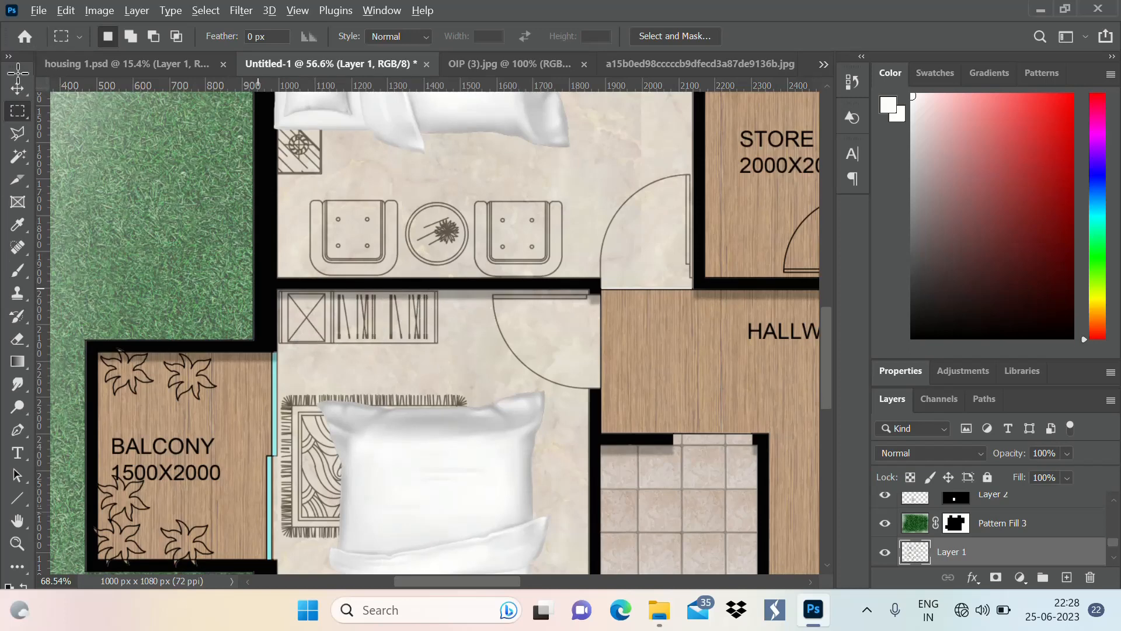
scroll(52, 100, "up", 3)
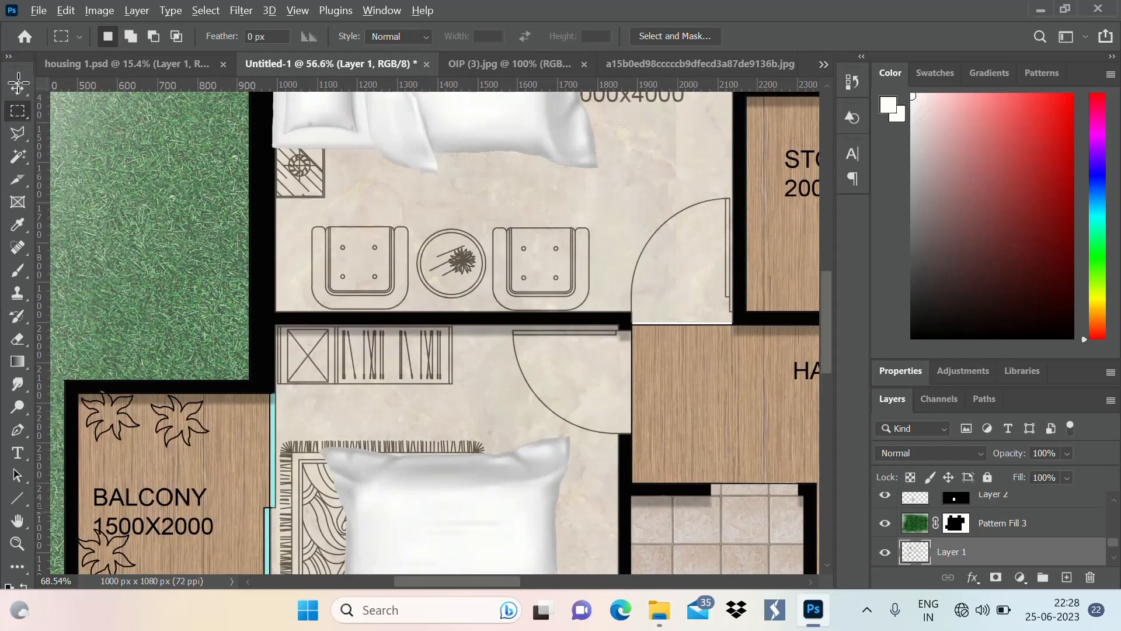
Make the bedroom floor layer Pattern Fill 1 active and draw a rectangular selection around the wardrobe in the lower bedroom
left_click(15, 89)
left_click(475, 392)
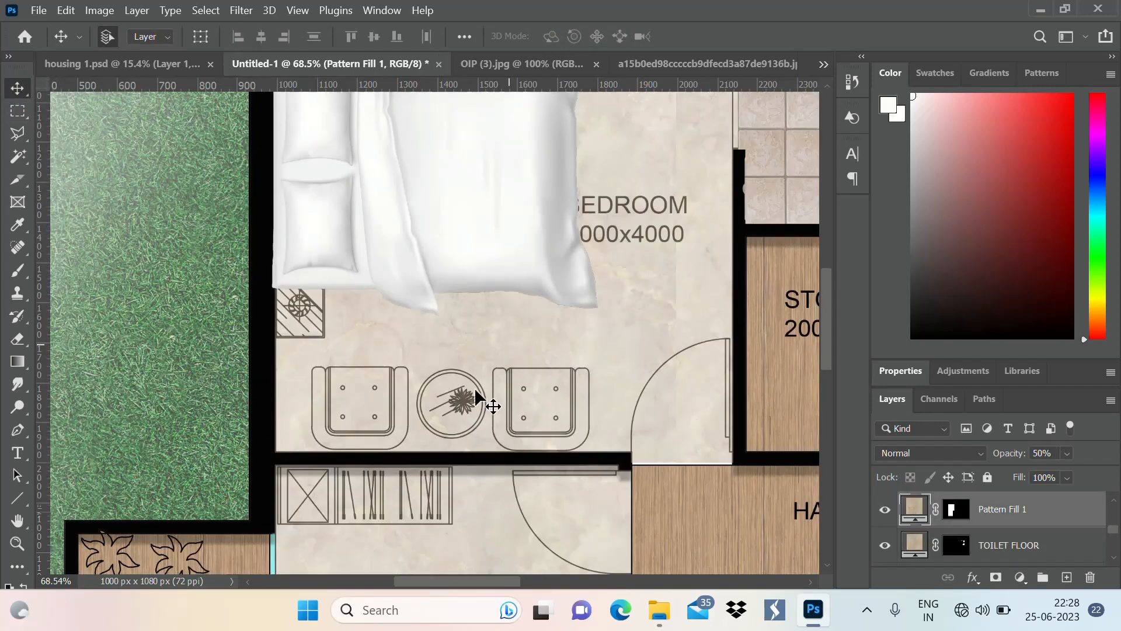
scroll(374, 553, "up", 4)
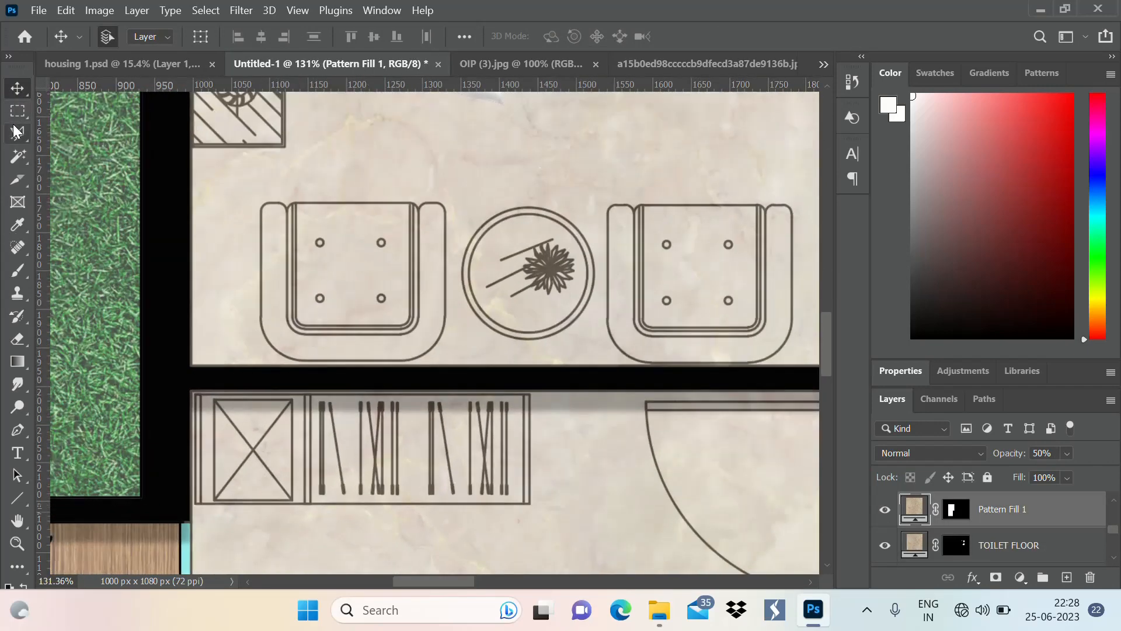
left_click(18, 111)
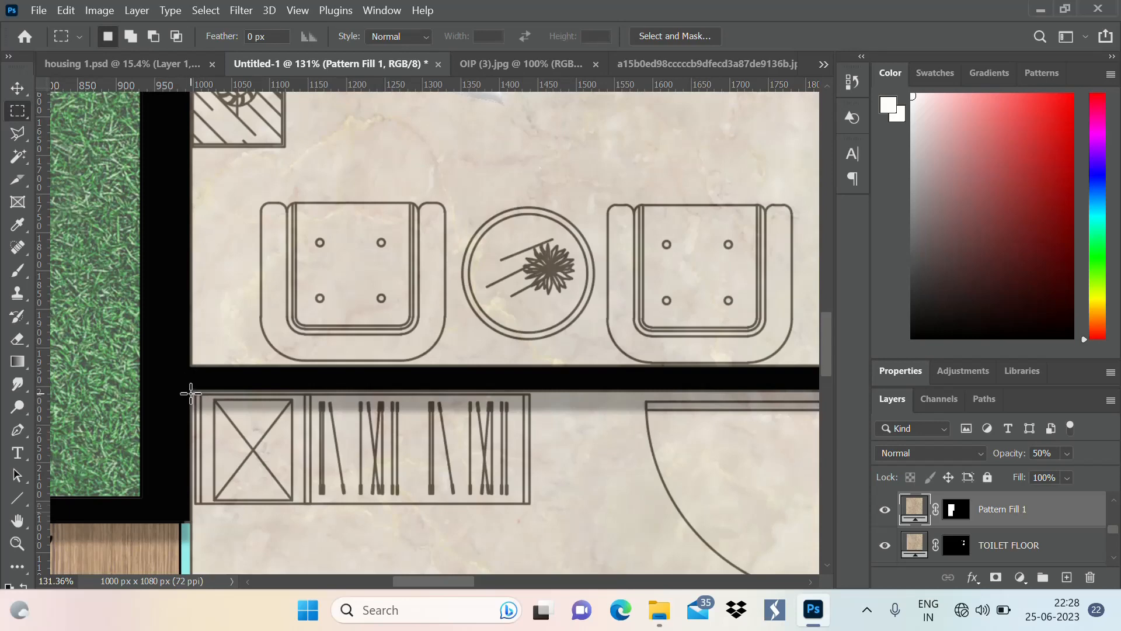
left_click_drag(191, 392, 513, 507)
left_click_drag(188, 390, 531, 503)
scroll(305, 292, "down", 8)
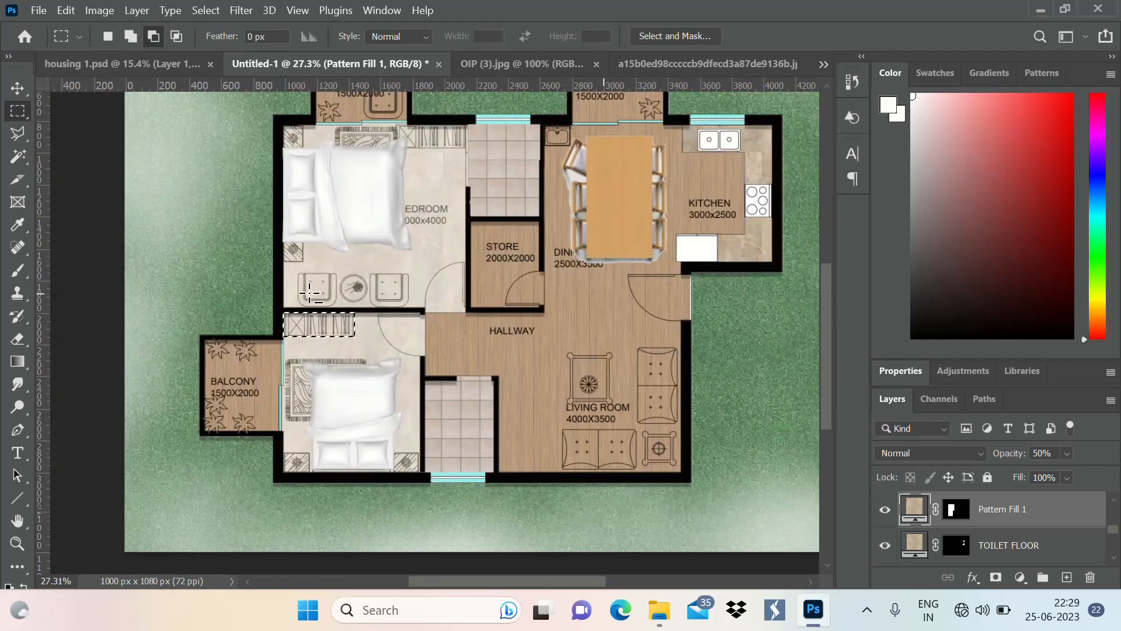
Add the two bedside tables flanking the lower bedroom's bed to the rectangular selection
scroll(386, 426, "up", 10)
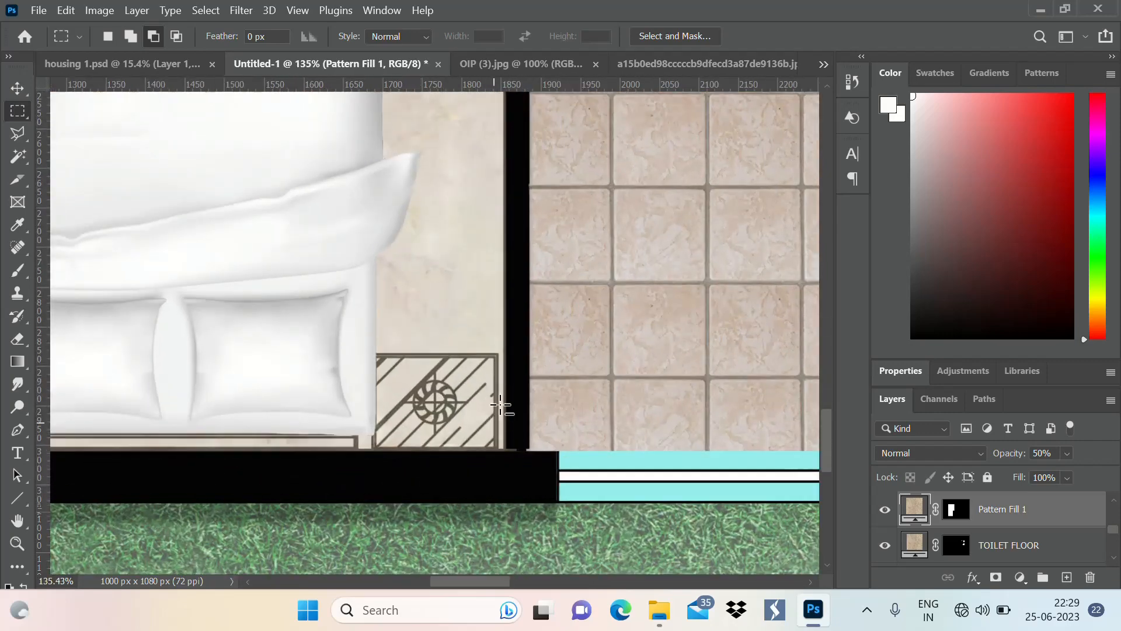
scroll(380, 369, "up", 1)
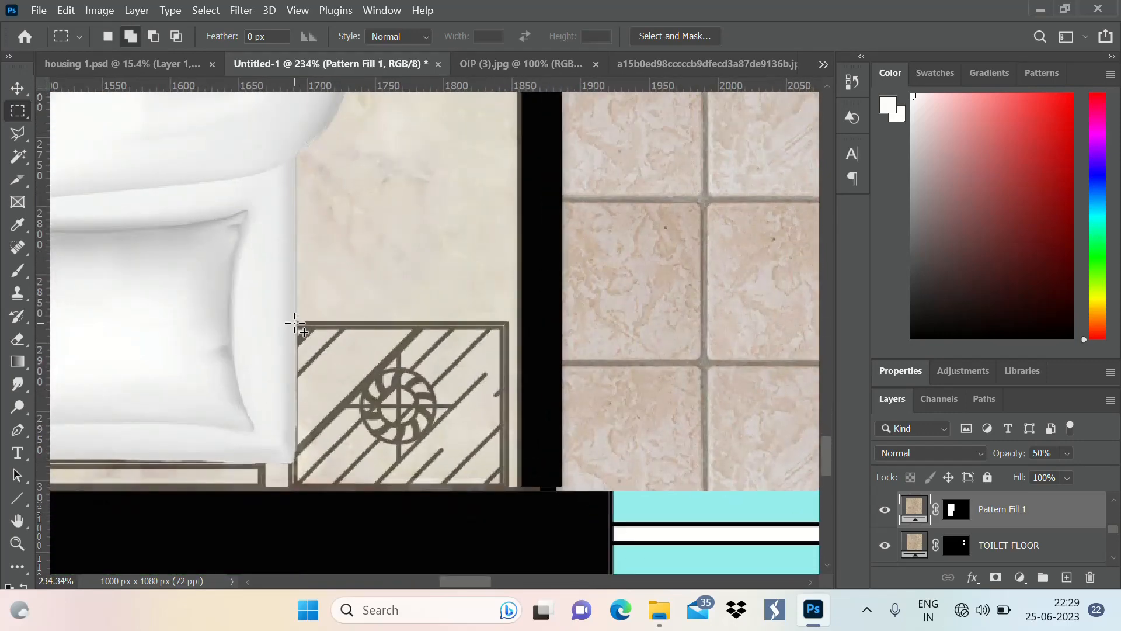
left_click_drag(294, 322, 513, 493)
scroll(584, 418, "down", 8)
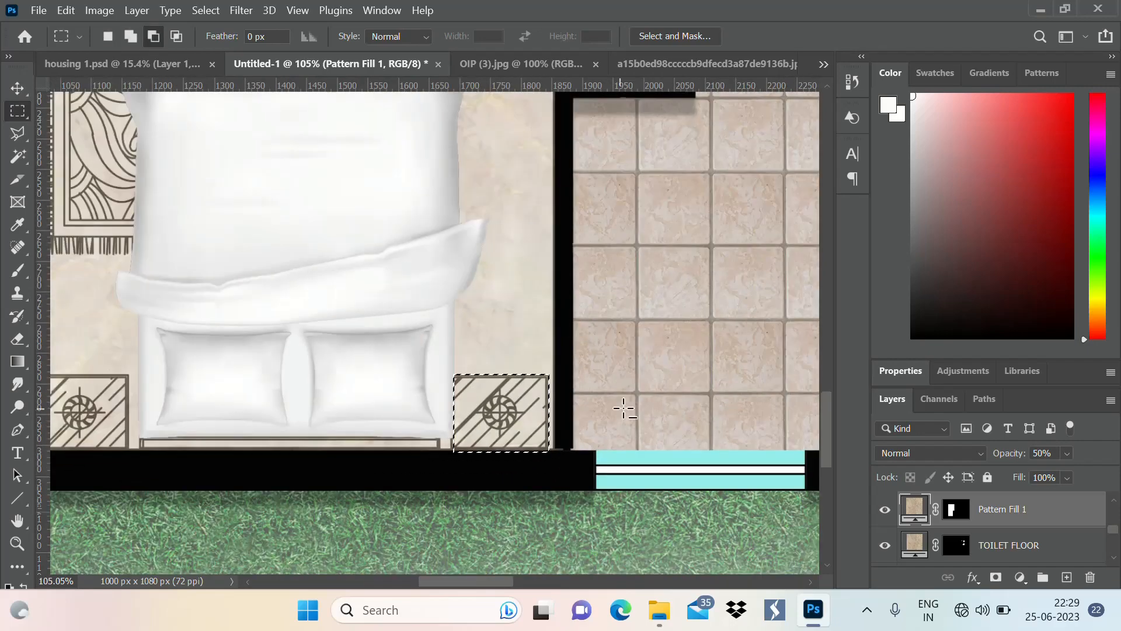
scroll(624, 409, "down", 2)
scroll(211, 329, "up", 6)
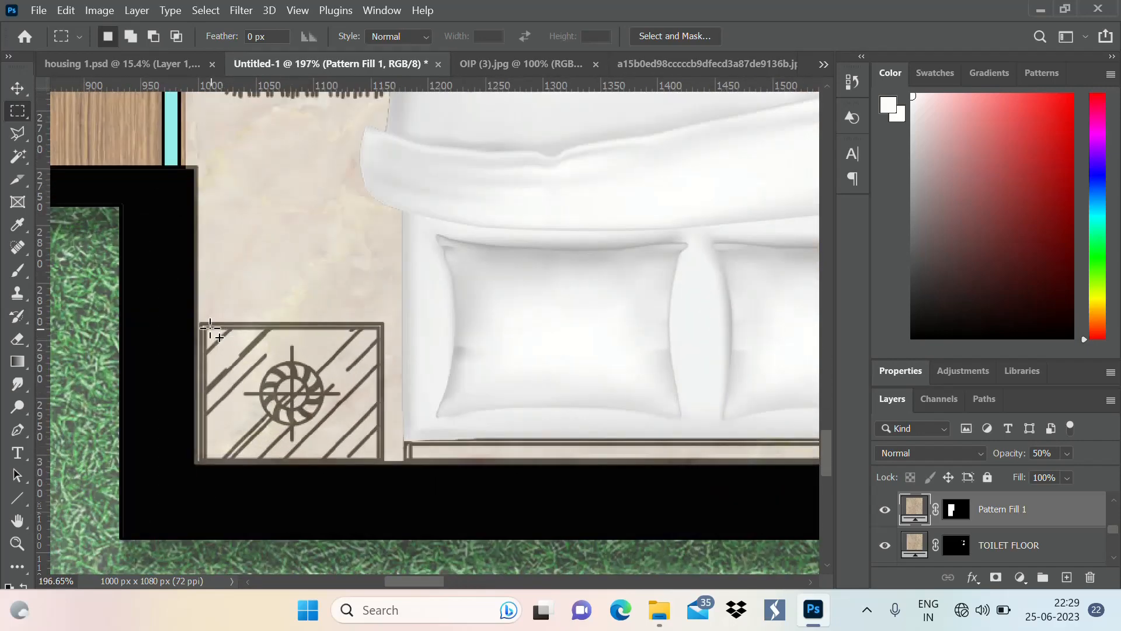
key("shift")
left_click_drag(199, 320, 387, 468)
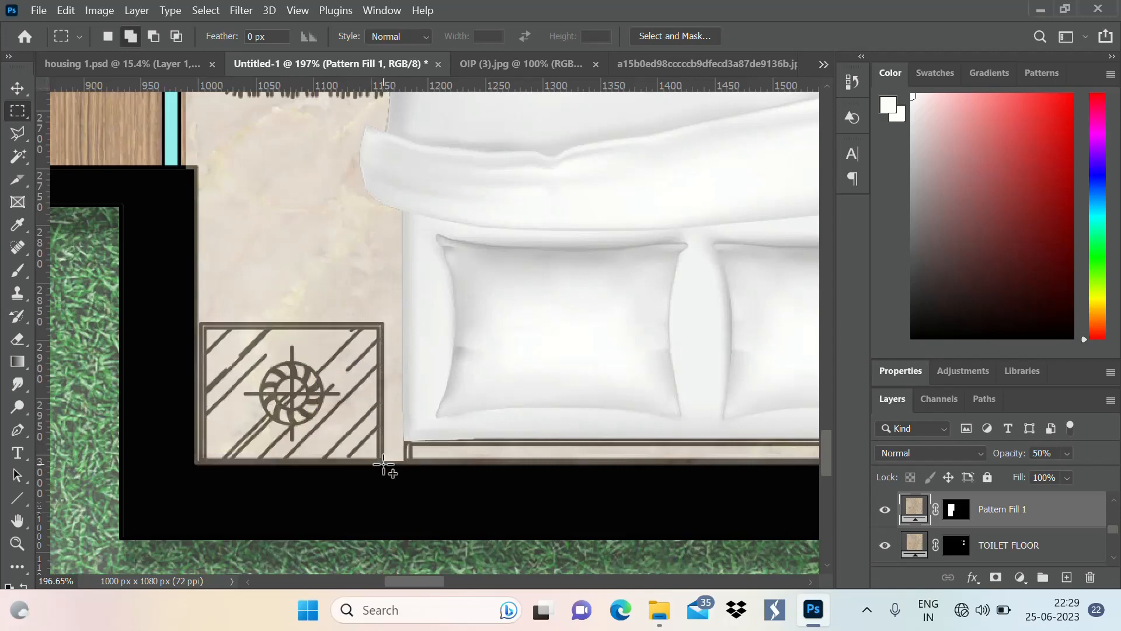
scroll(288, 476, "down", 3)
scroll(285, 482, "down", 5)
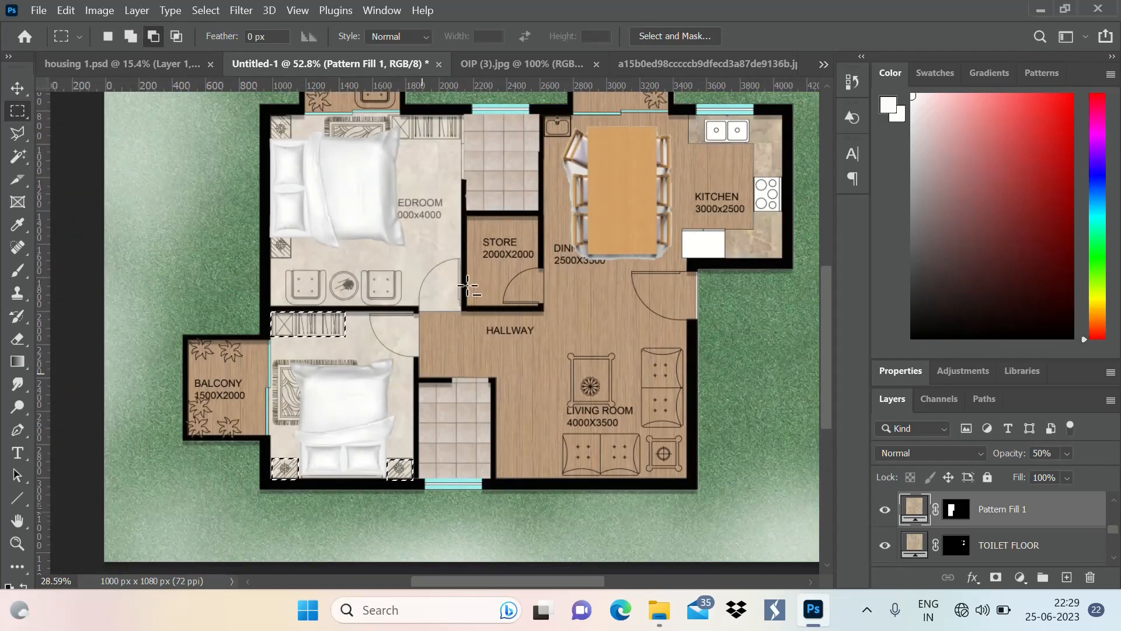
Add the wardrobe along the upper wall of the upper bedroom to the selection
scroll(344, 105, "up", 3)
scroll(344, 105, "up", 5)
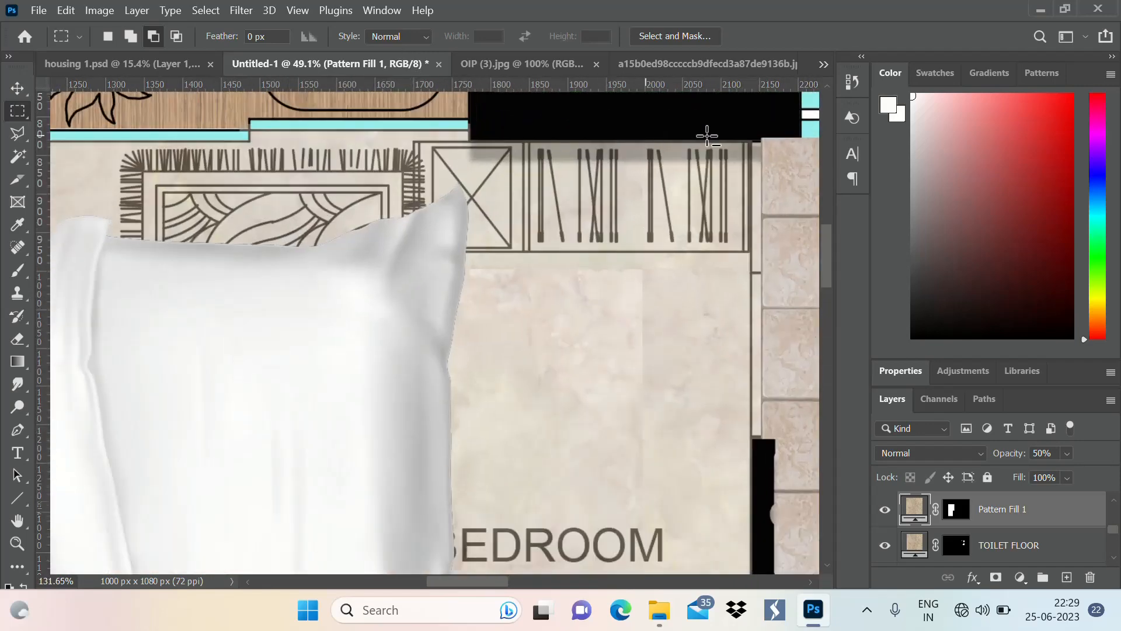
key("shift")
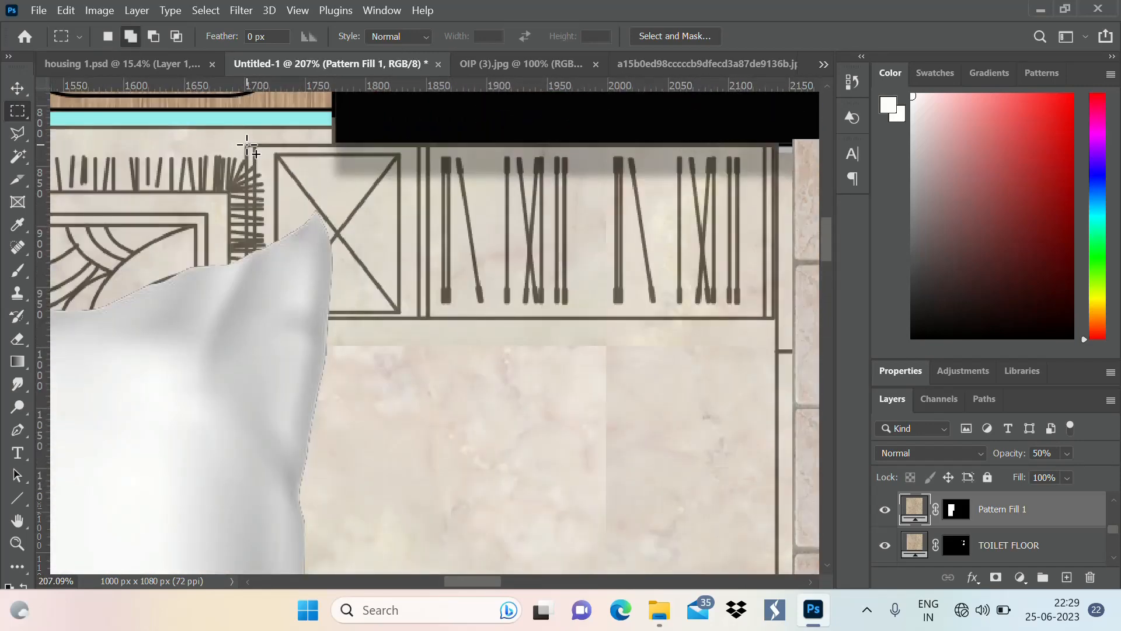
left_click_drag(246, 144, 781, 321)
scroll(666, 326, "down", 4)
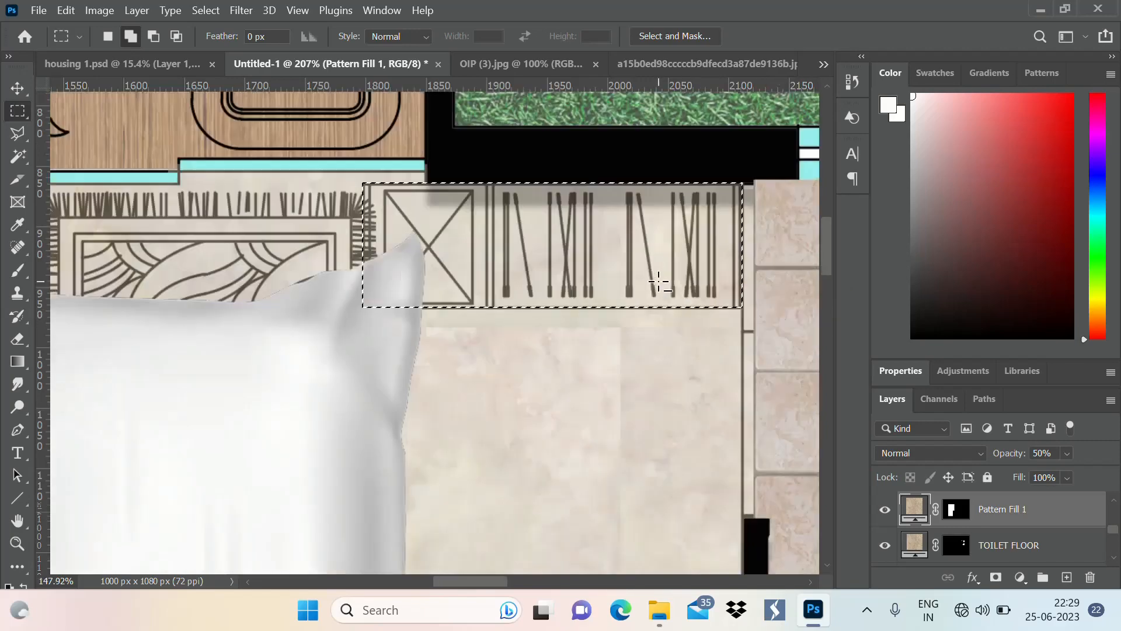
scroll(650, 261, "down", 2)
Add the bedside tables above and below the upper bedroom's bed to the selection
scroll(368, 313, "up", 6)
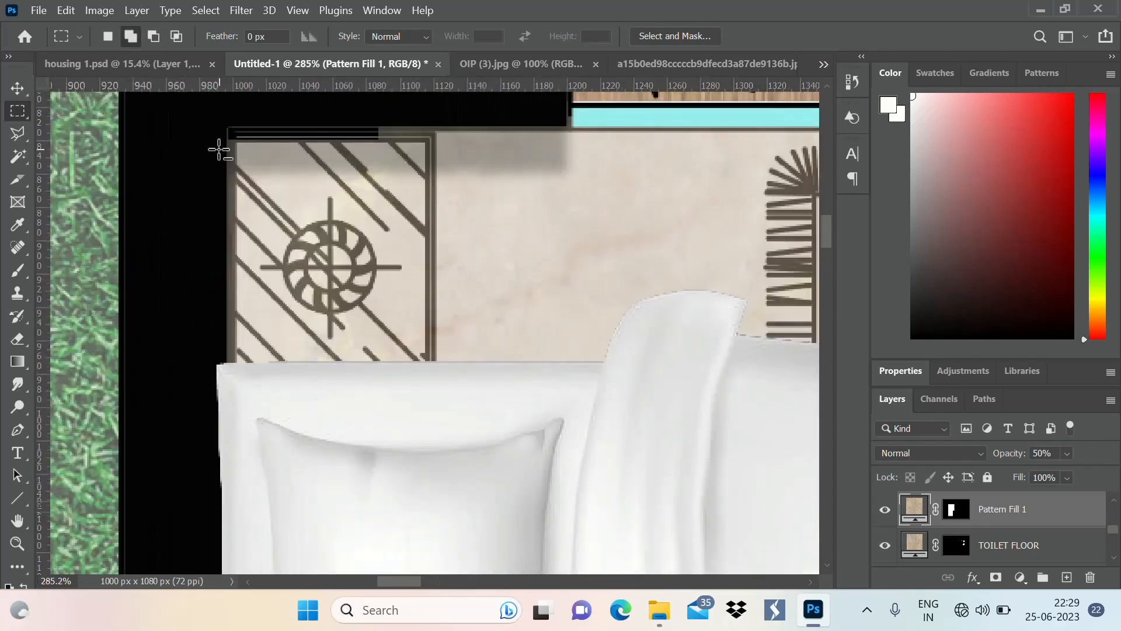
left_click_drag(226, 124, 443, 366)
scroll(365, 152, "down", 1)
scroll(365, 152, "down", 4)
scroll(406, 535, "up", 4)
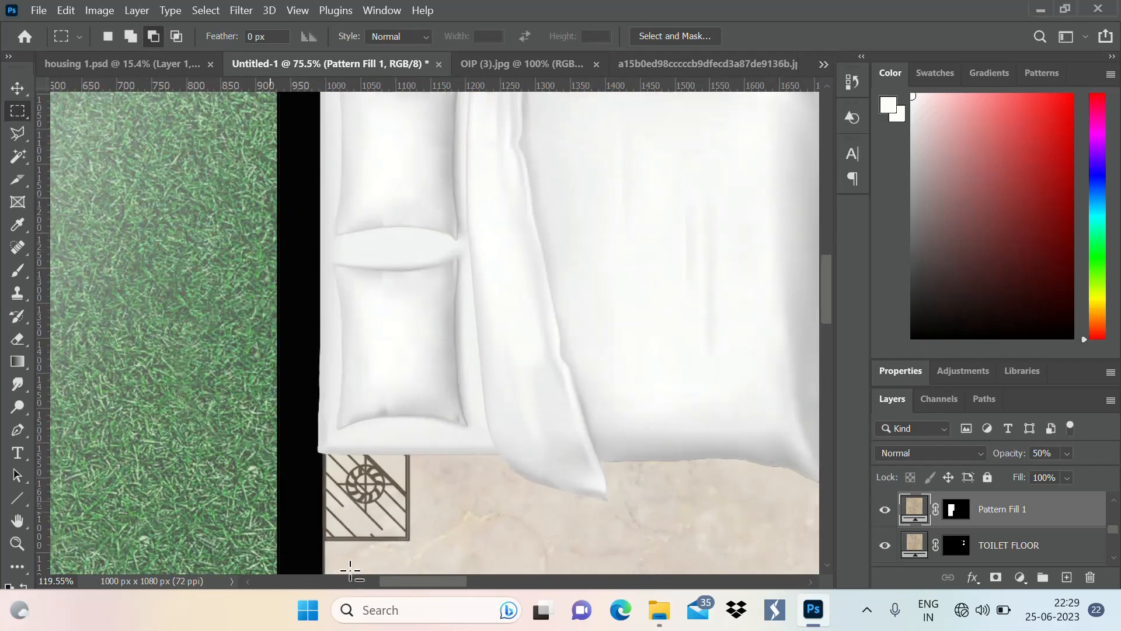
scroll(406, 534, "up", 2)
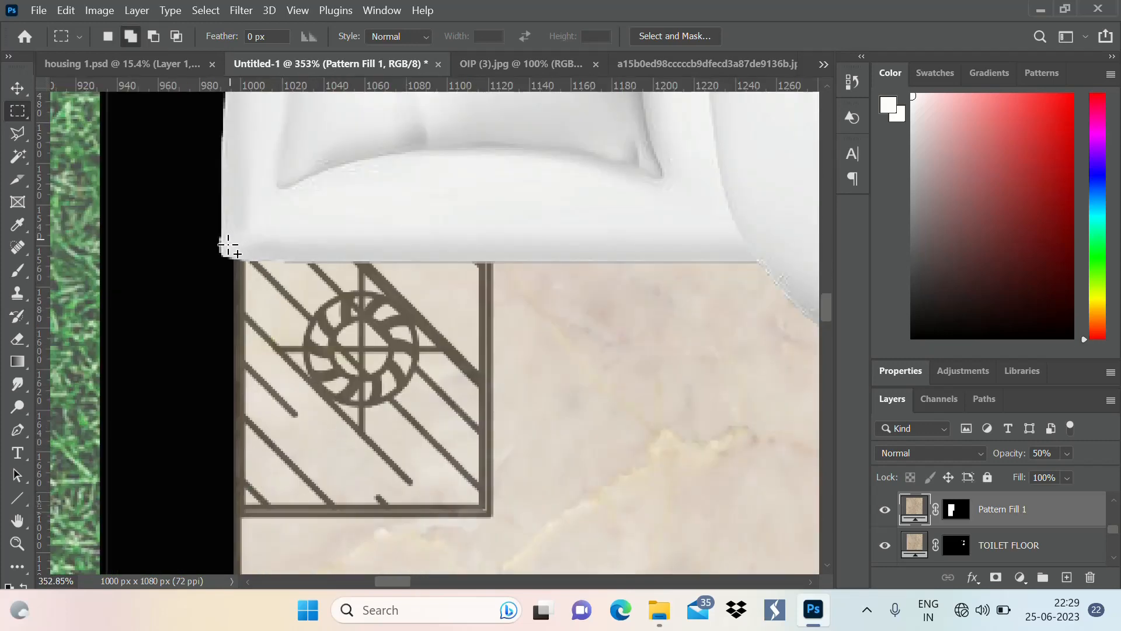
left_click_drag(225, 244, 501, 526)
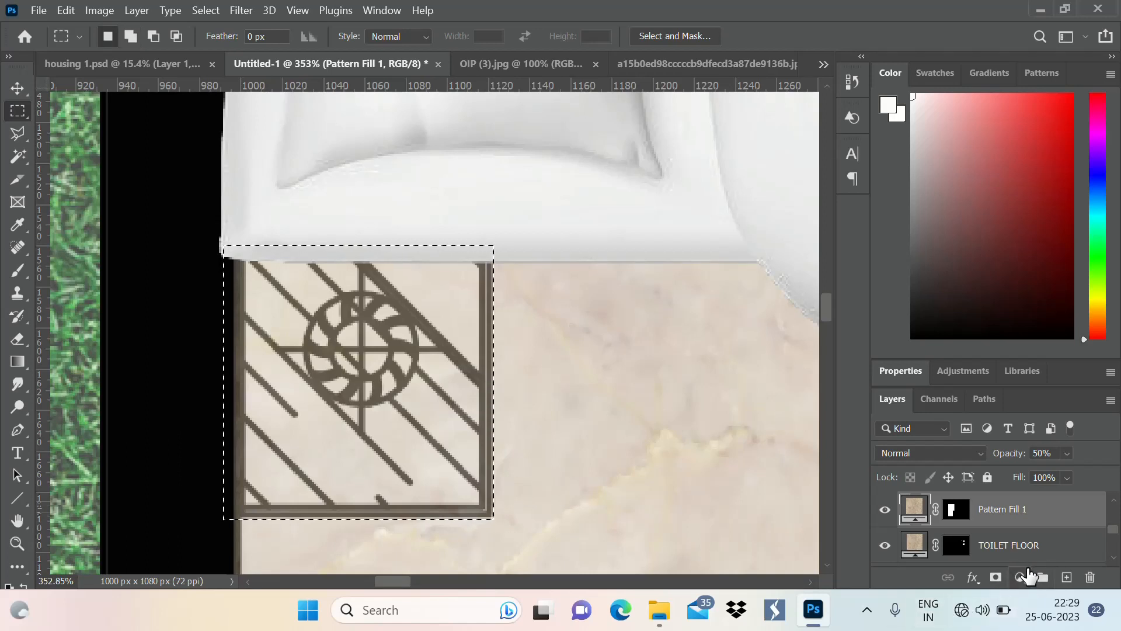
left_click(1020, 577)
left_click(1053, 268)
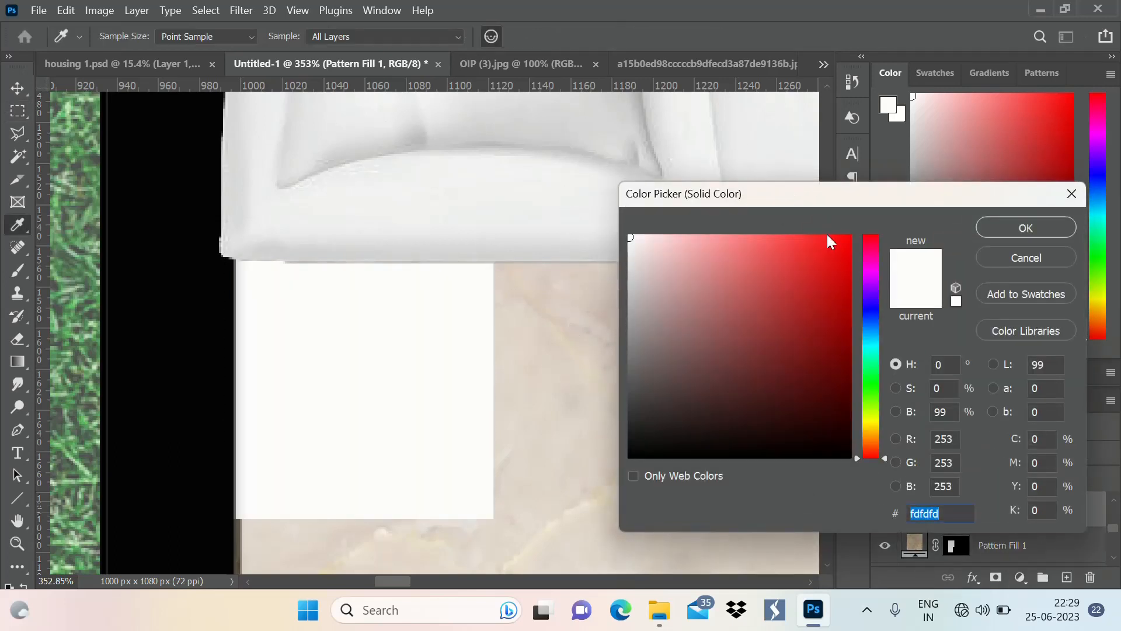
left_click(1053, 255)
Fill the selected wardrobes and bedside tables with a dark brown wood pattern fill layer at 100% scale and 0° angle
left_click(1025, 578)
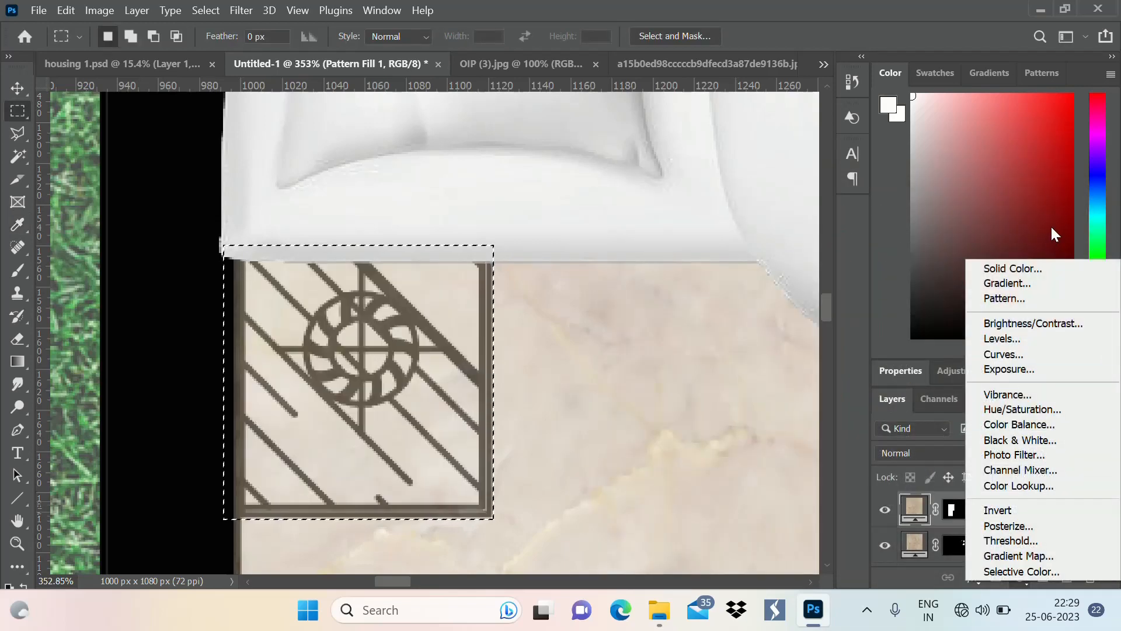
left_click(1028, 300)
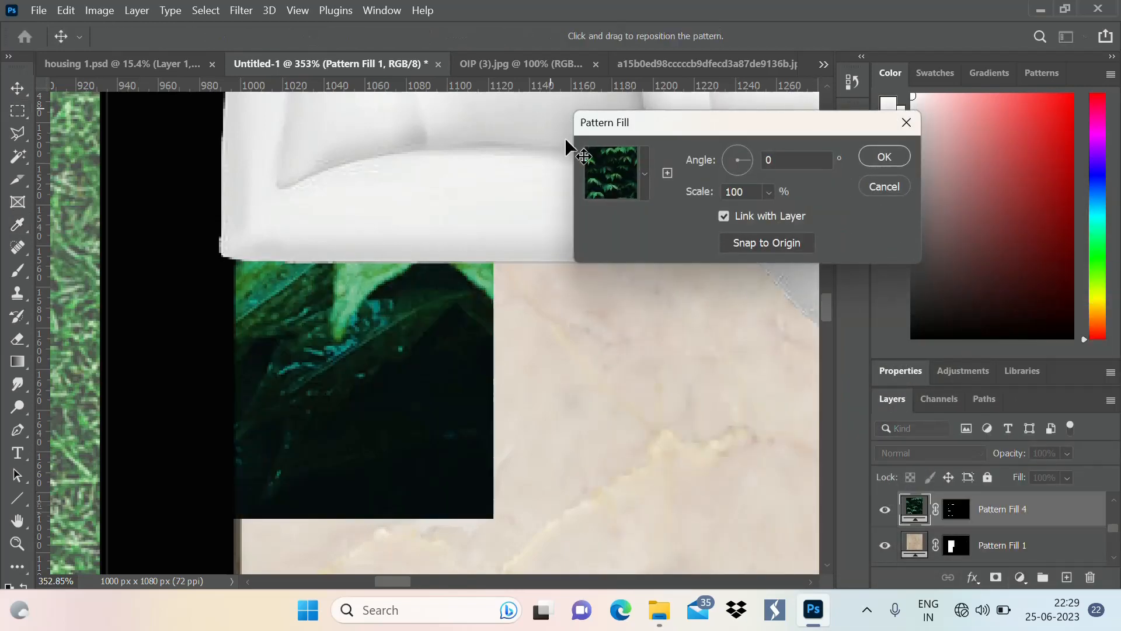
left_click(643, 175)
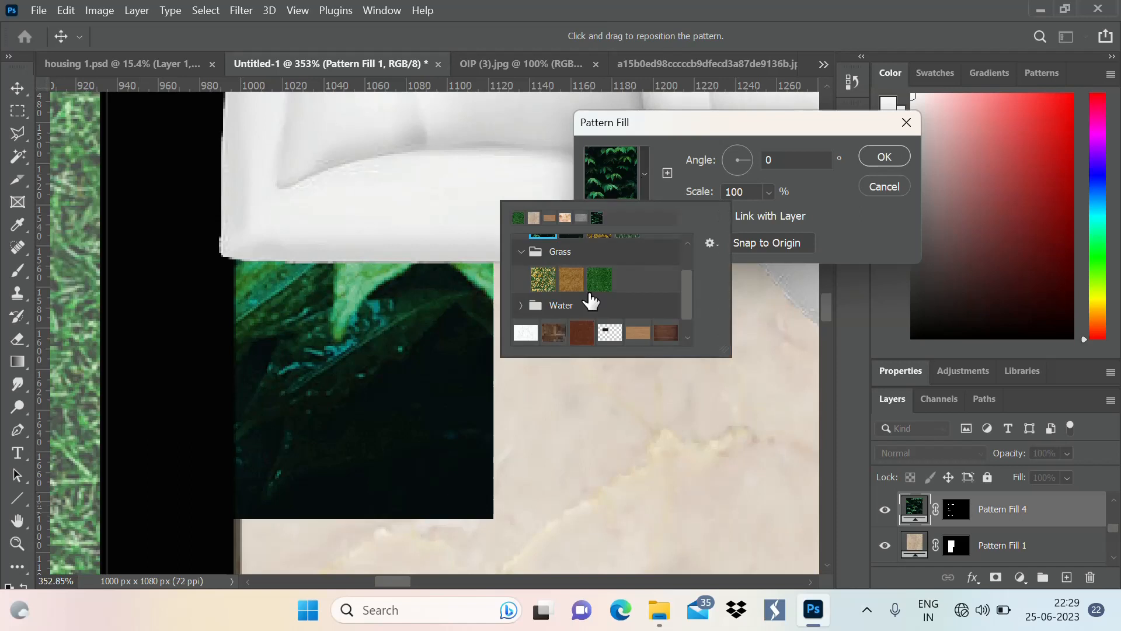
scroll(594, 302, "down", 1)
left_click(665, 319)
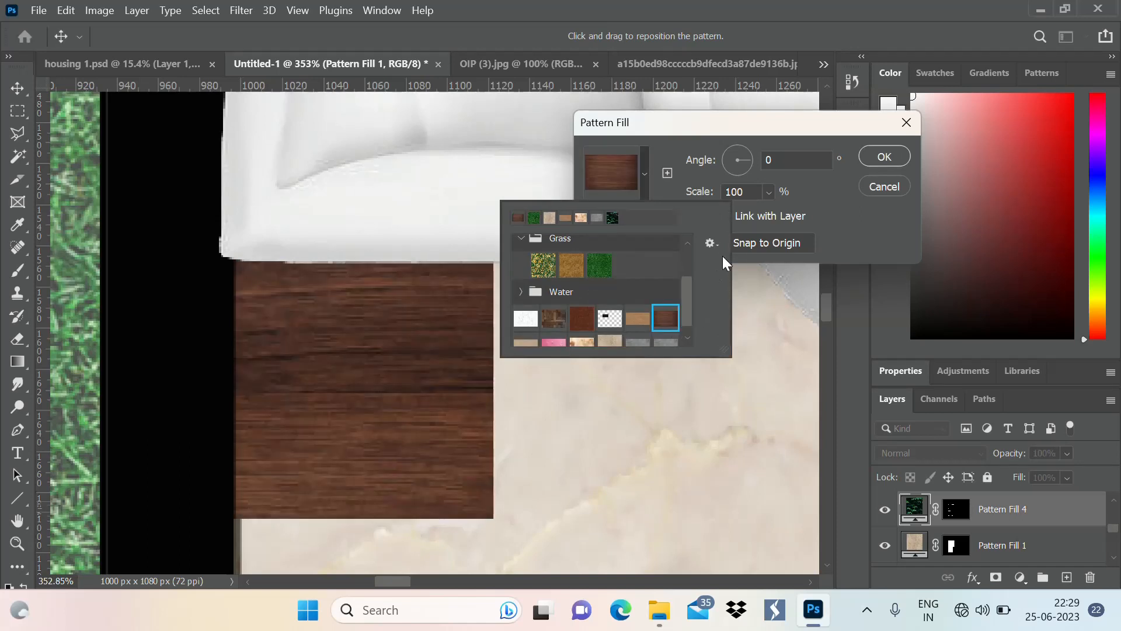
left_click(894, 161)
left_click(892, 166)
Examine the dark wood furniture fills in both bedrooms against the whole floor plan
scroll(362, 349, "down", 2)
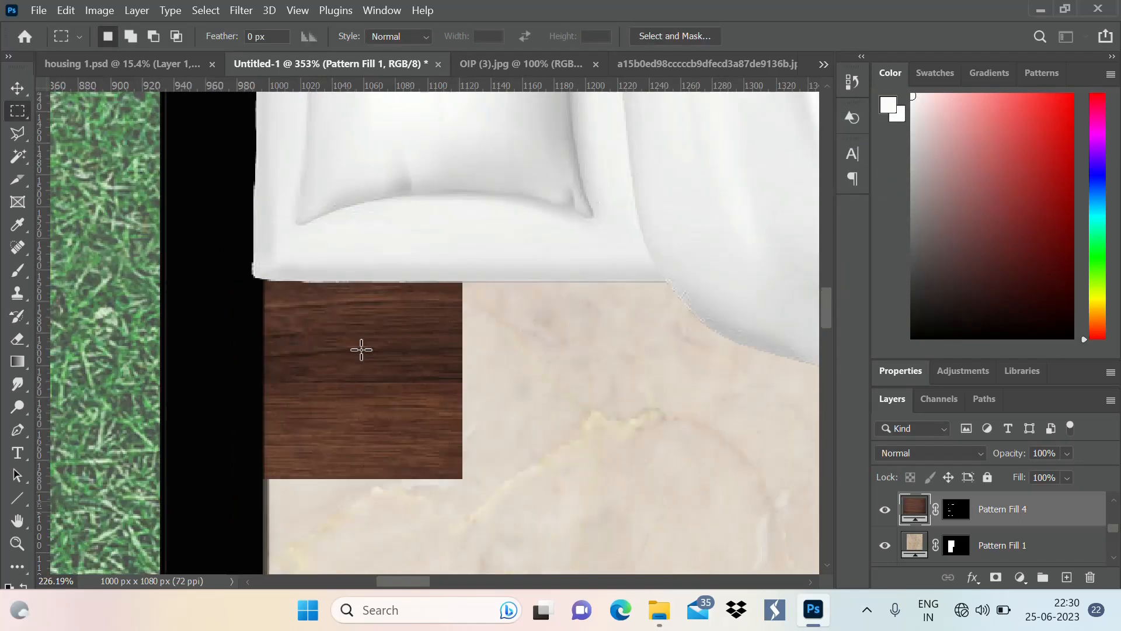
scroll(251, 350, "down", 1)
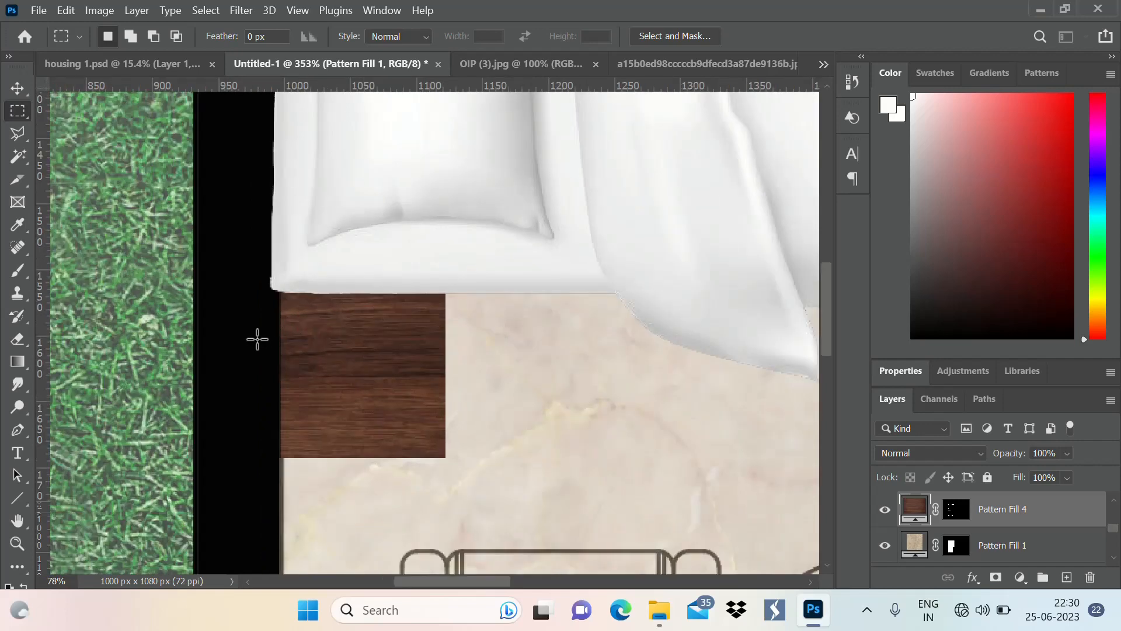
scroll(241, 362, "down", 2)
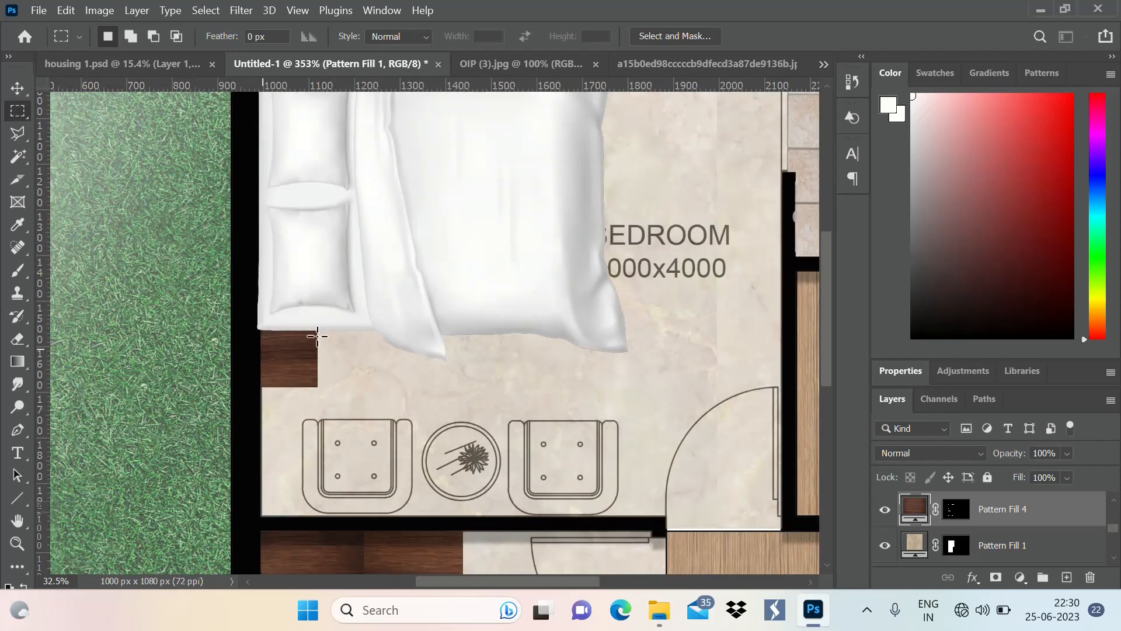
scroll(318, 335, "down", 2)
scroll(281, 347, "down", 3)
scroll(248, 353, "up", 2)
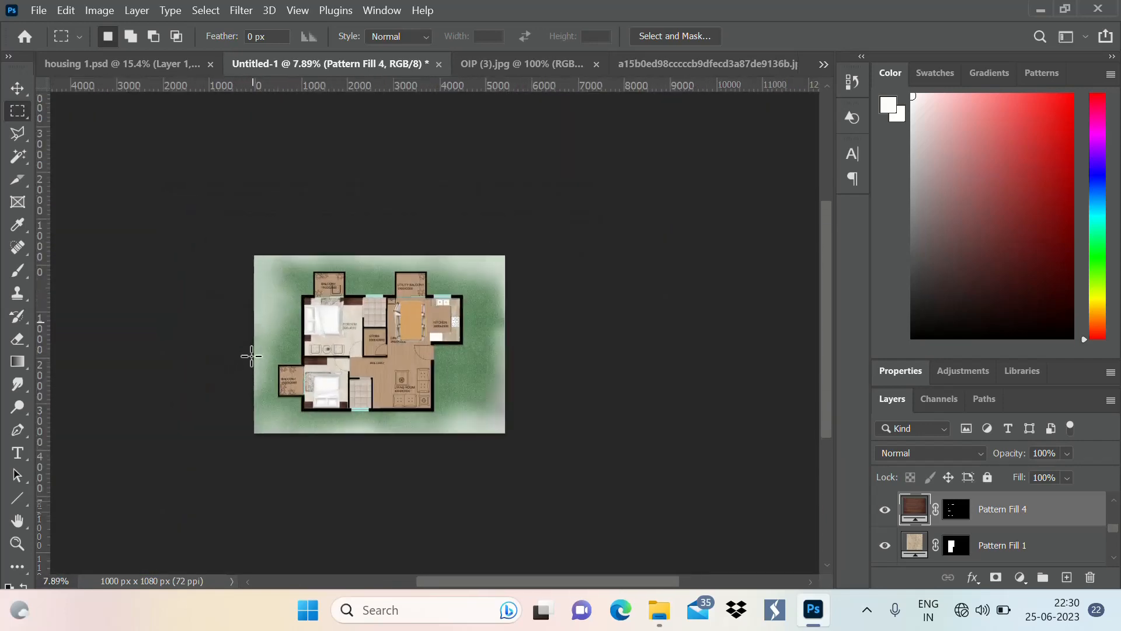
scroll(298, 345, "up", 2)
scroll(297, 333, "down", 1)
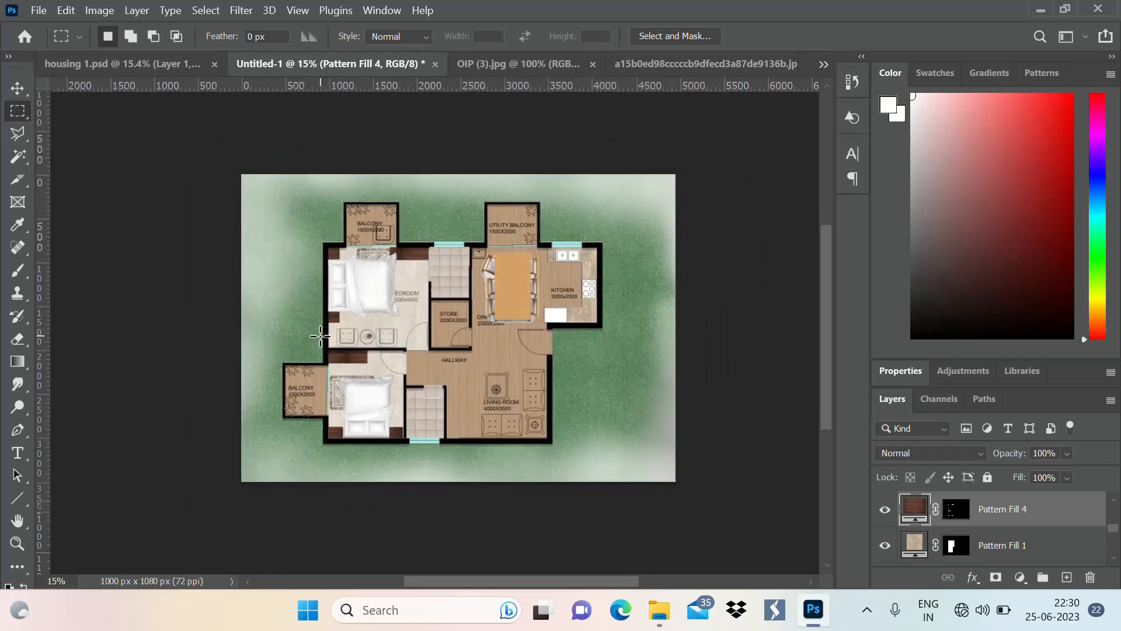
scroll(297, 324, "up", 1)
scroll(524, 278, "down", 1)
scroll(372, 295, "up", 1)
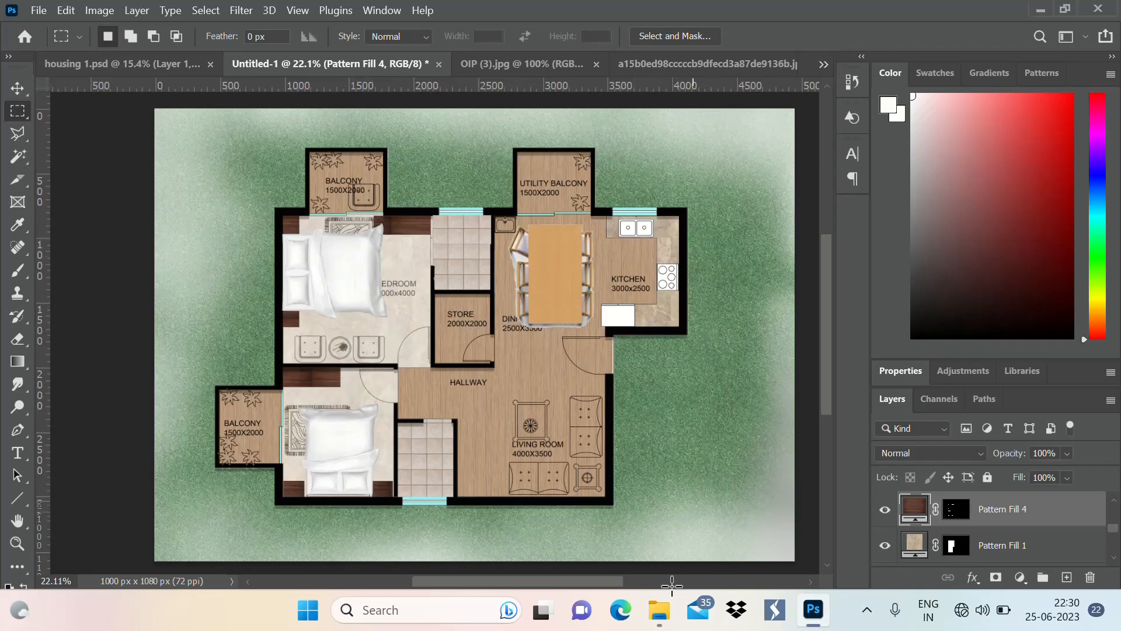
Look through the plan-view images in the photoshop lib folder, and return to the floor plan in Photoshop
left_click(658, 620)
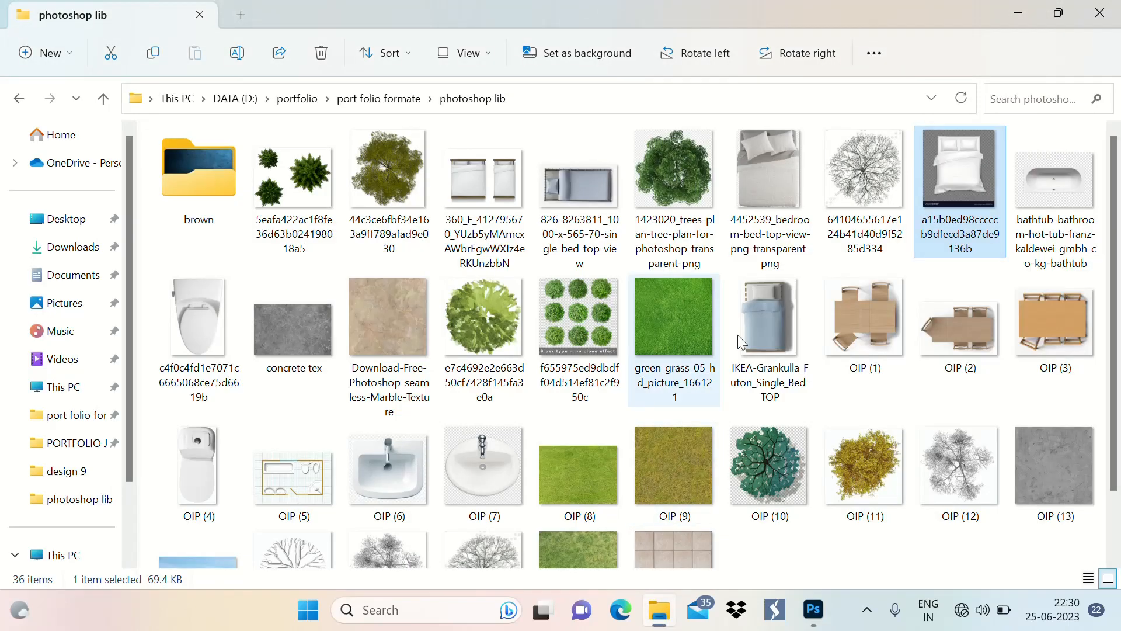
mouse_move(730, 306)
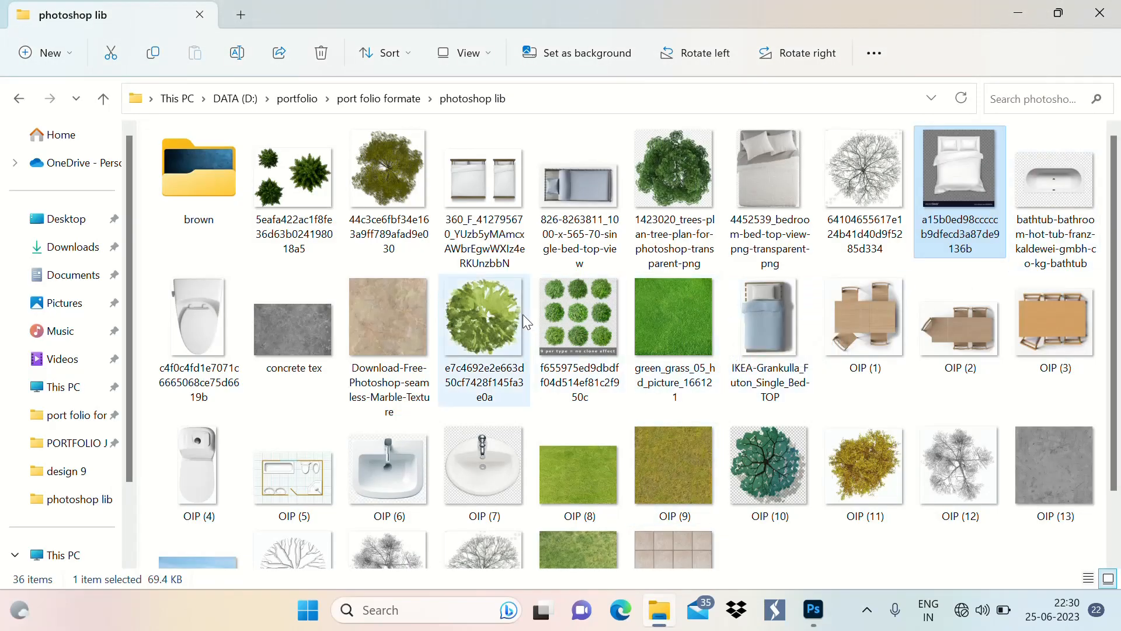
mouse_move(613, 223)
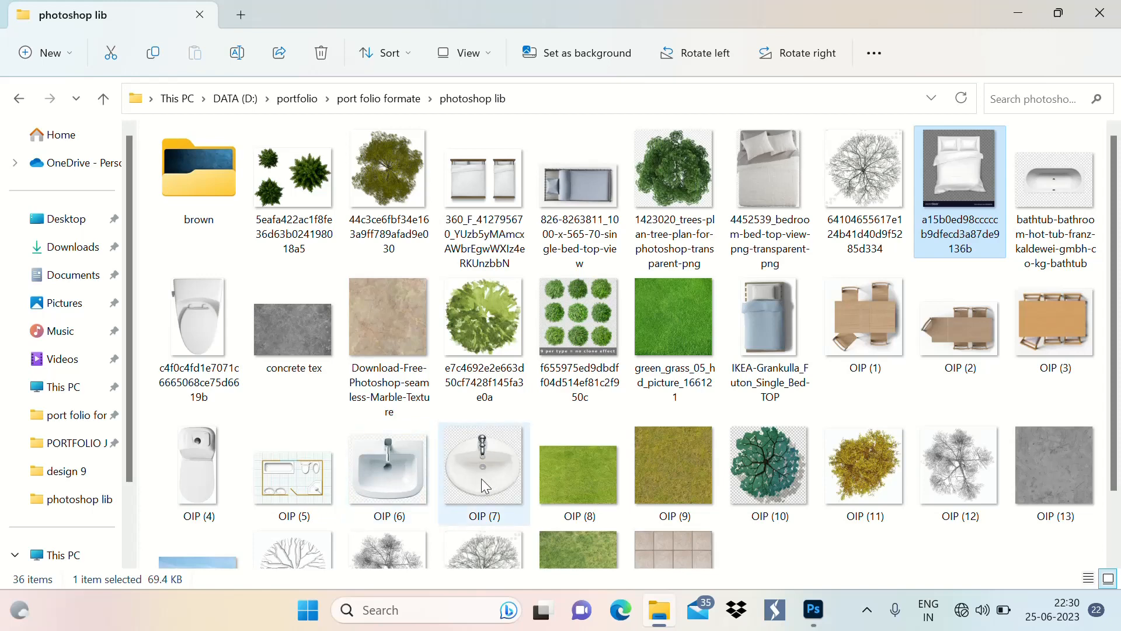
left_click(818, 614)
scroll(427, 317, "down", 3)
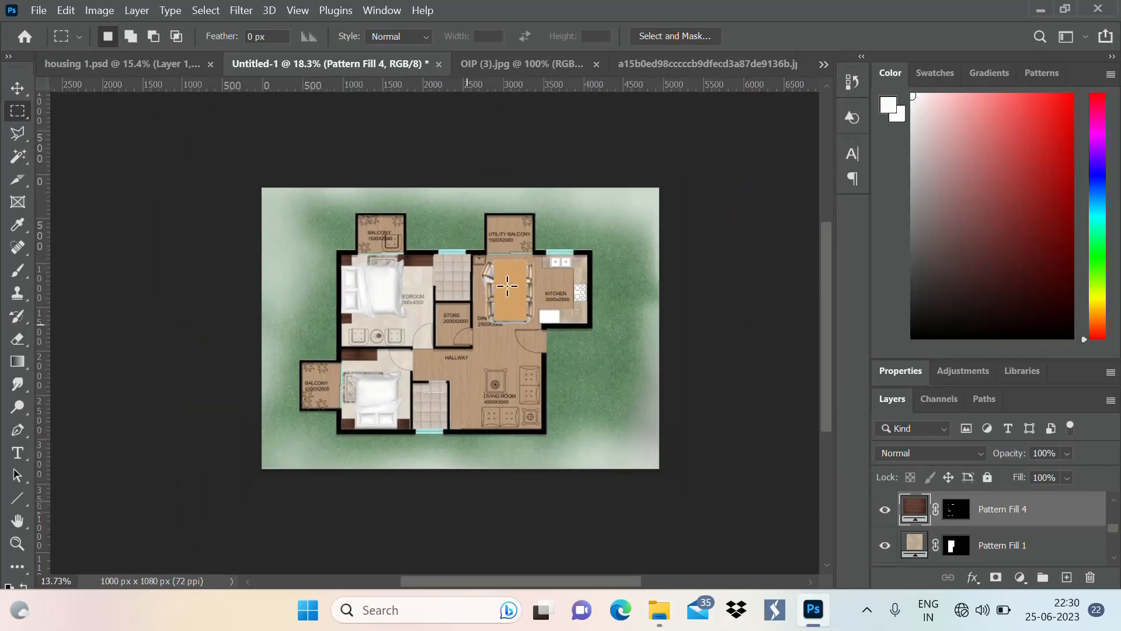
scroll(511, 282, "up", 5)
scroll(430, 408, "up", 4)
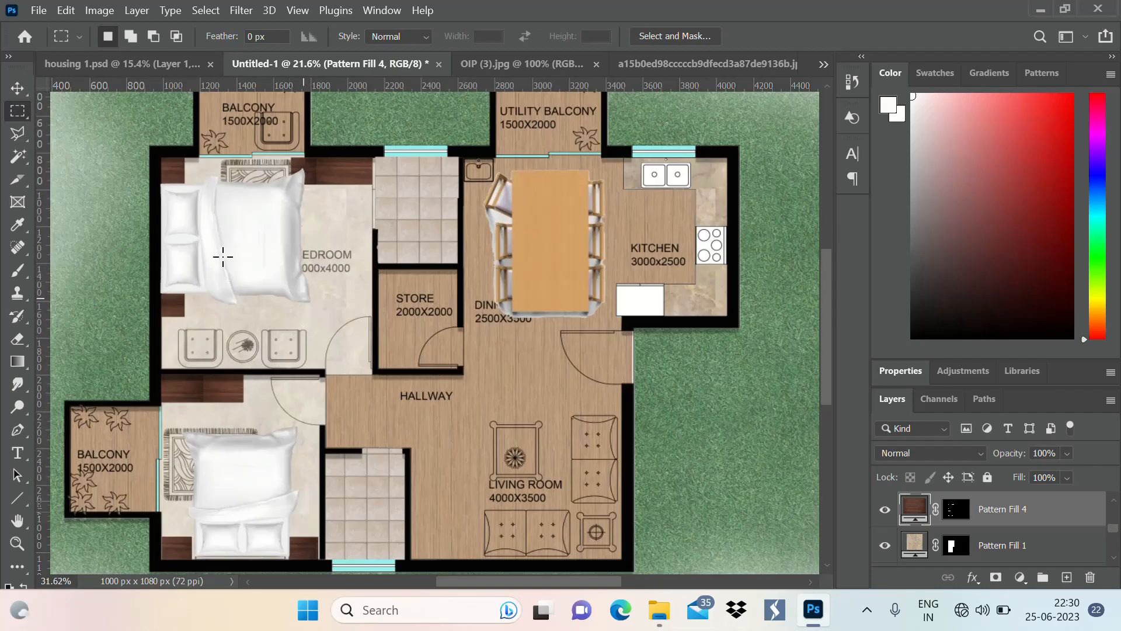
Select the bedroom floor's Pattern Fill 1 layer and rasterize it
left_click(17, 88)
left_click(220, 272)
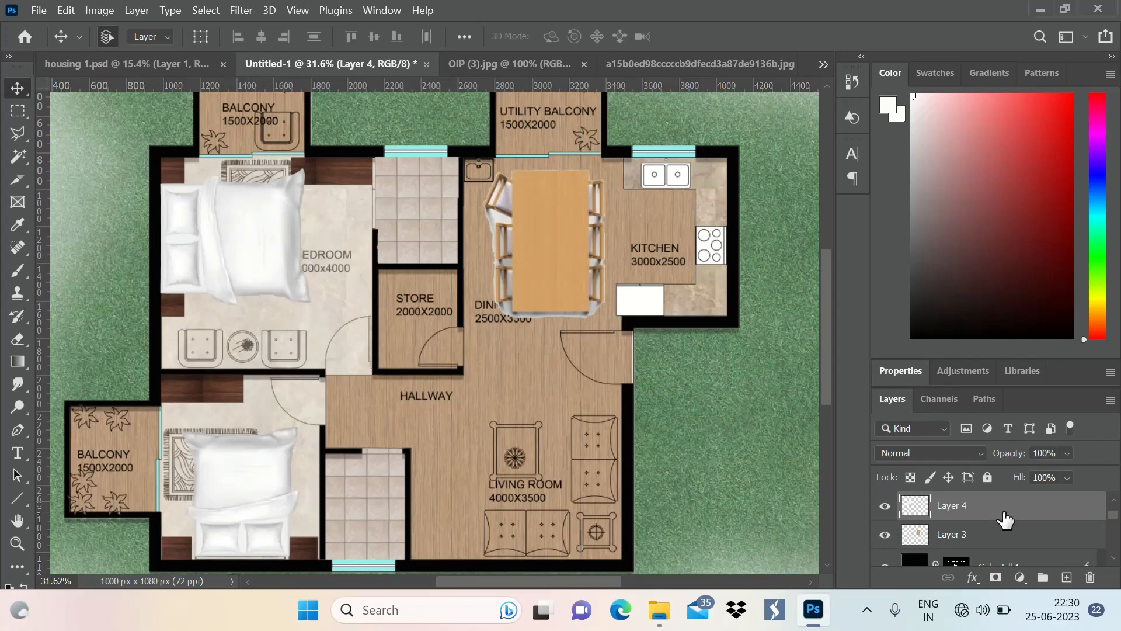
scroll(751, 385, "down", 2)
scroll(409, 327, "up", 3)
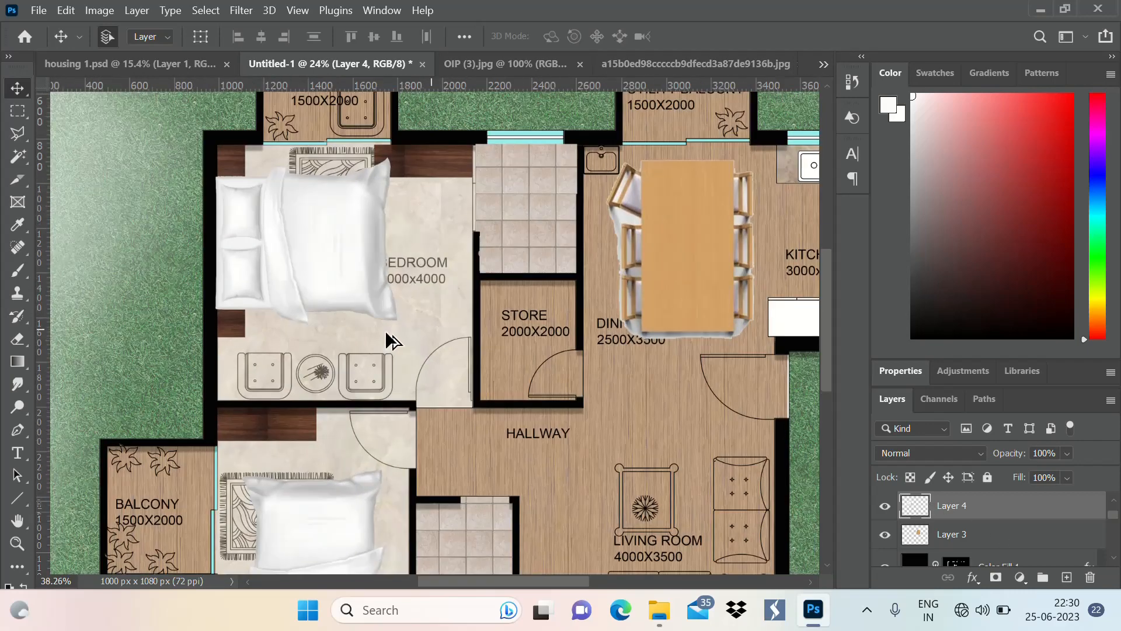
left_click(430, 302)
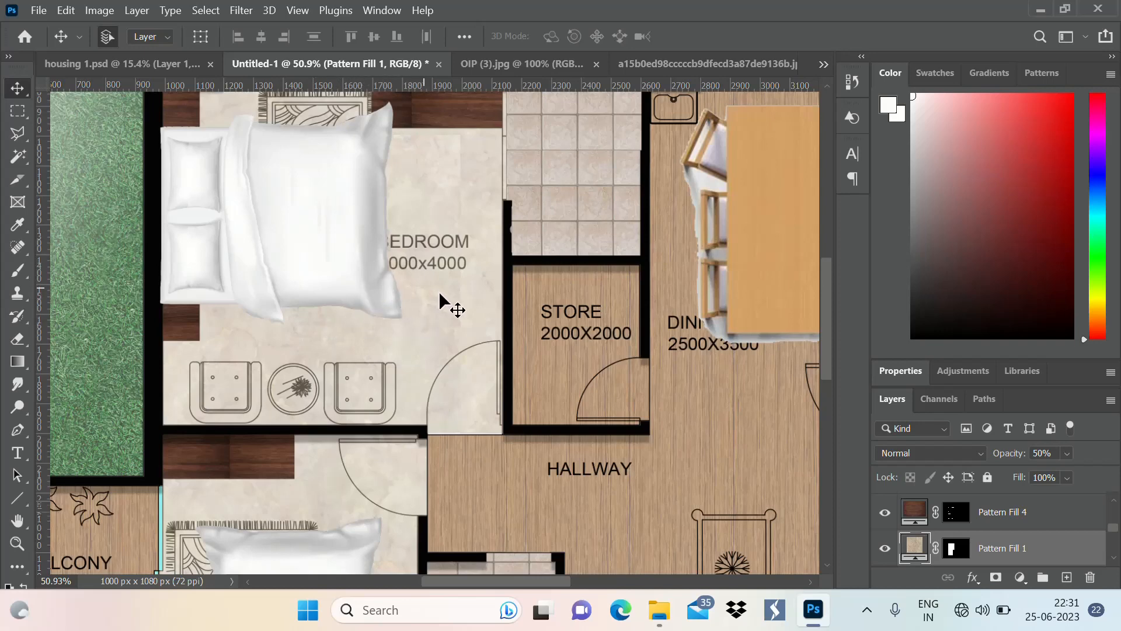
right_click(1031, 548)
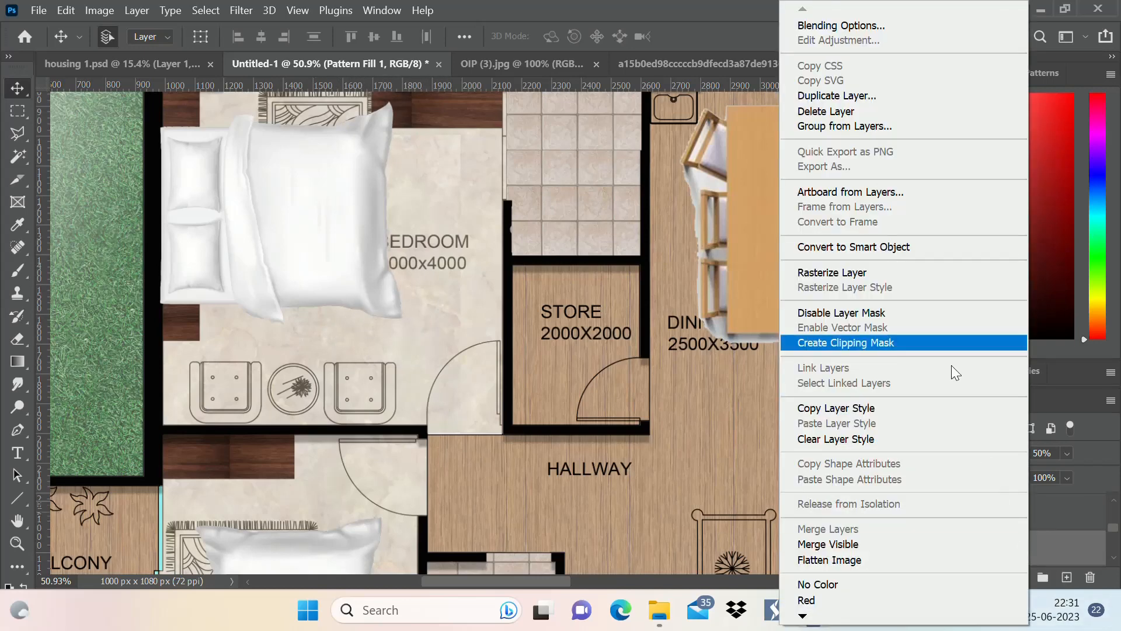
left_click(856, 275)
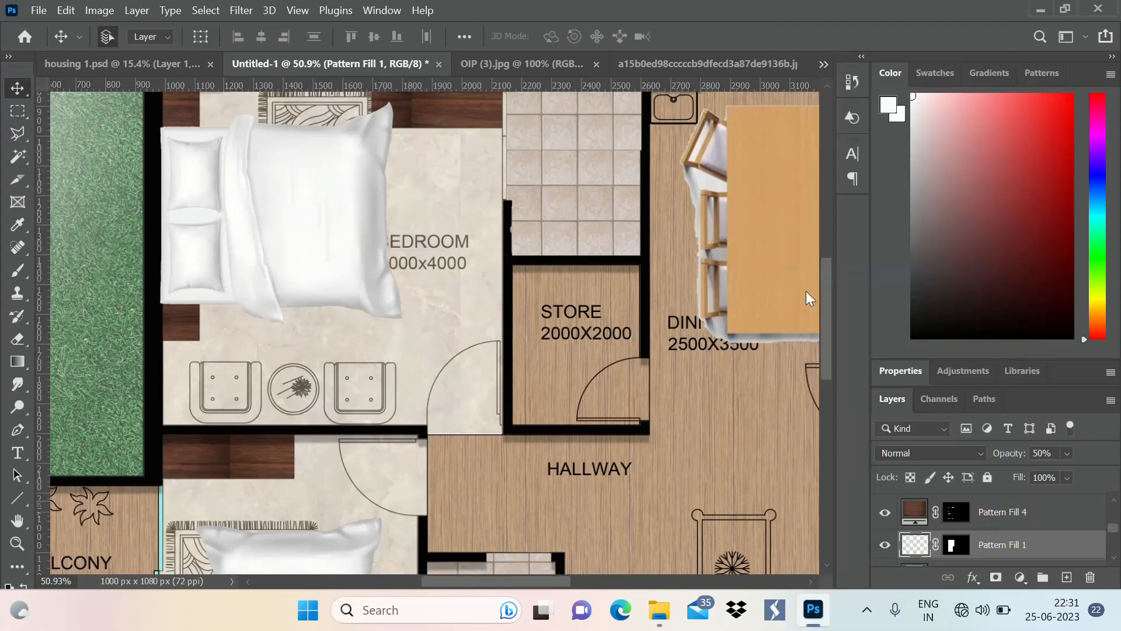
Activate the Brush tool and set its foreground colour to near-black
scroll(455, 314, "down", 6)
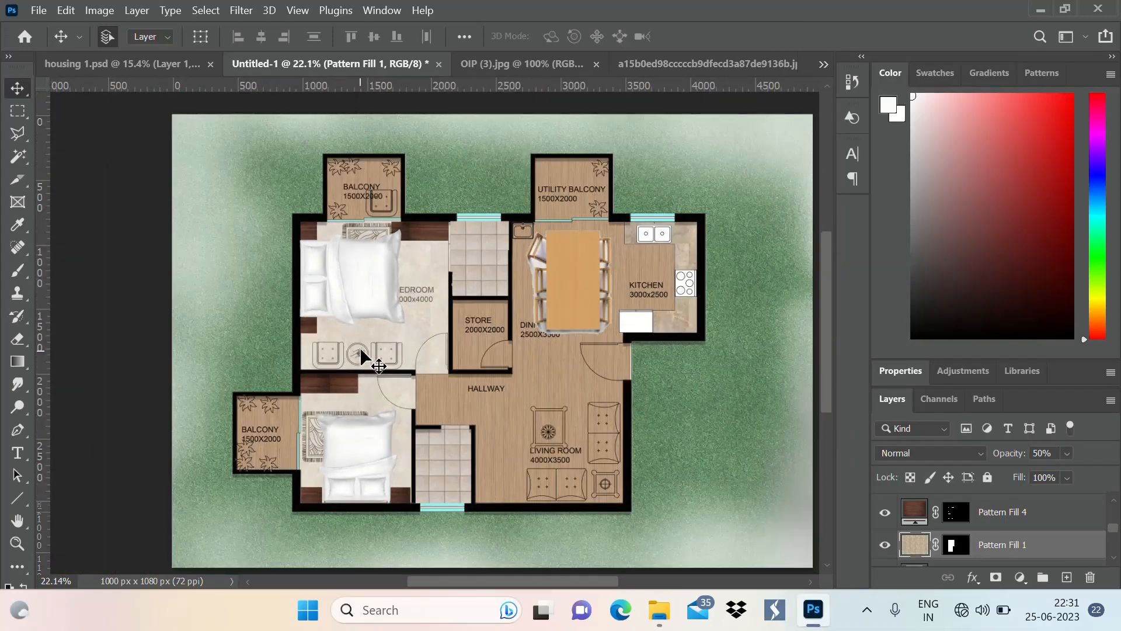
key("b")
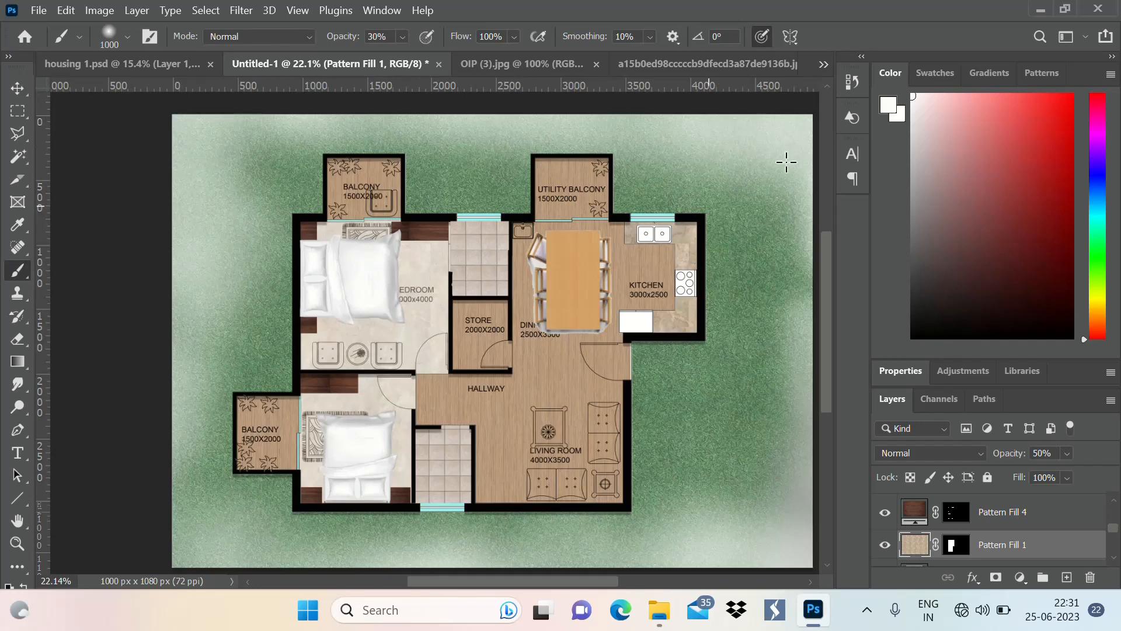
left_click(888, 106)
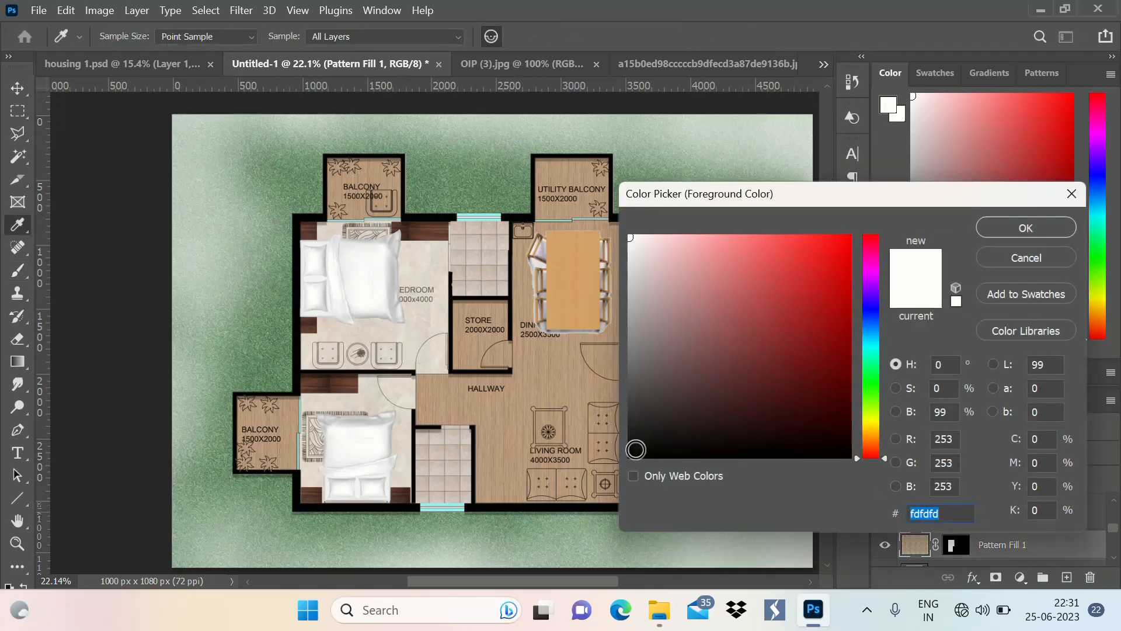
left_click(634, 451)
left_click(1012, 230)
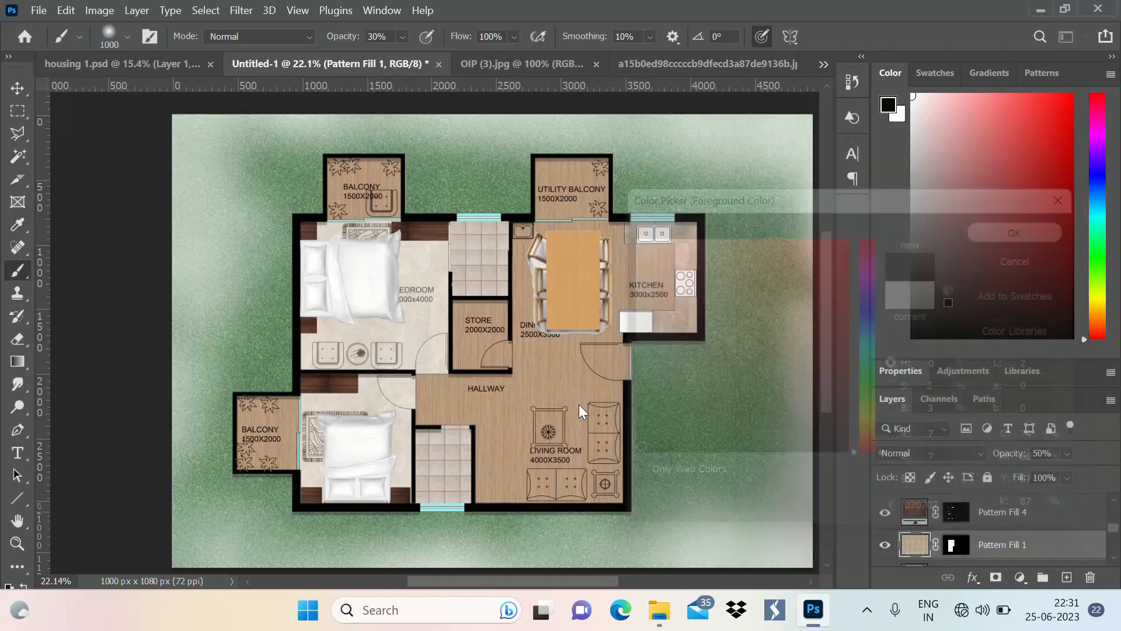
Try shading the floor beside the upper bedroom's bed with the 1000 px brush, and undo the stroke
mouse_move(389, 315)
left_mouse_down()
mouse_move(398, 291)
mouse_move(401, 304)
left_mouse_up()
key("ctrl+z")
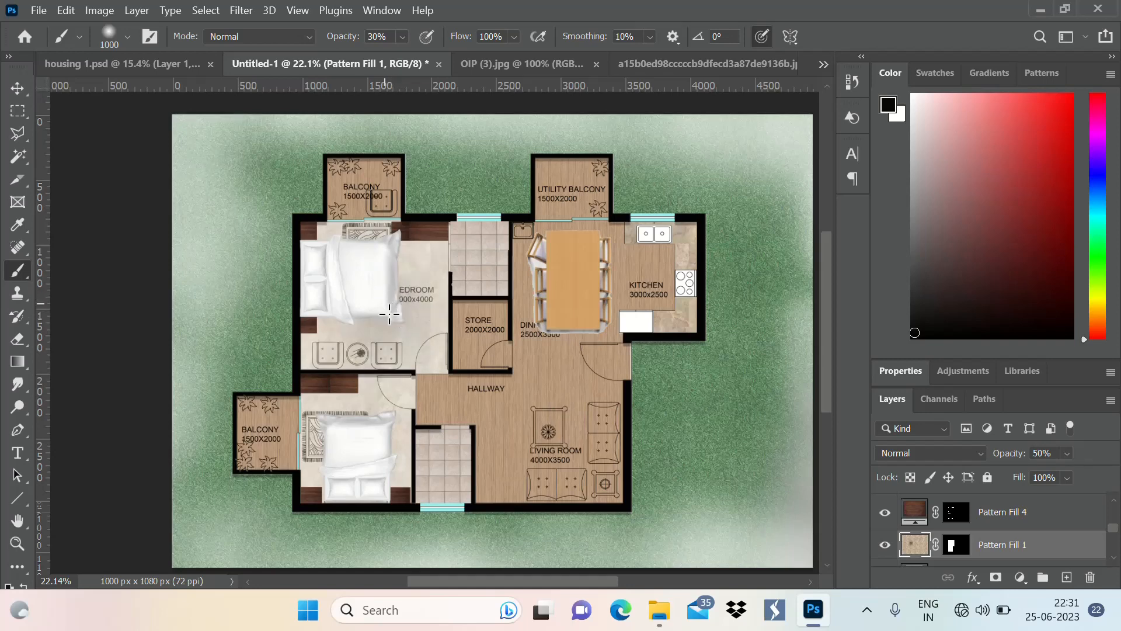
key("ctrl+z")
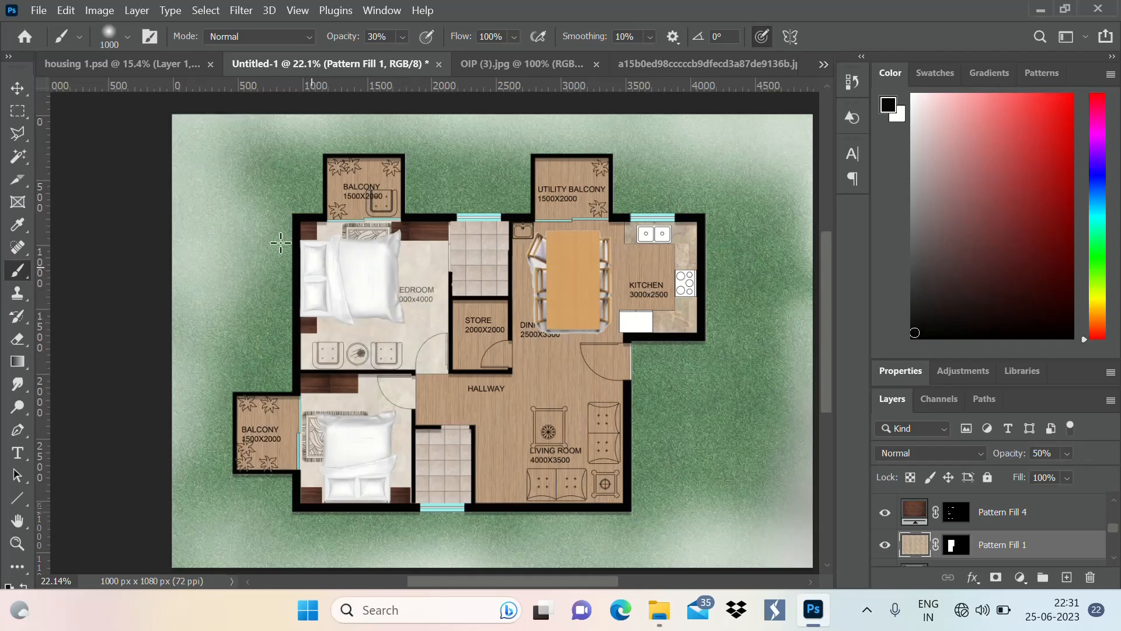
Set the Soft Round brush size to 500 px and shade the floor along the lower edge of the upper bedroom's bed
key("F5")
left_click(128, 38)
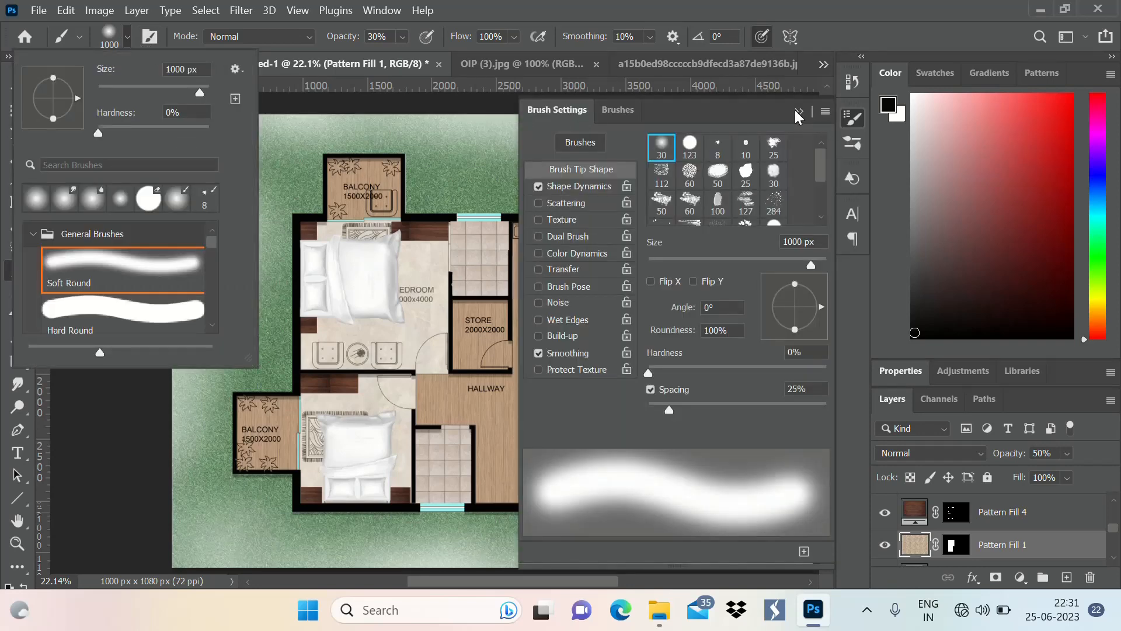
left_click(799, 112)
left_click(799, 112)
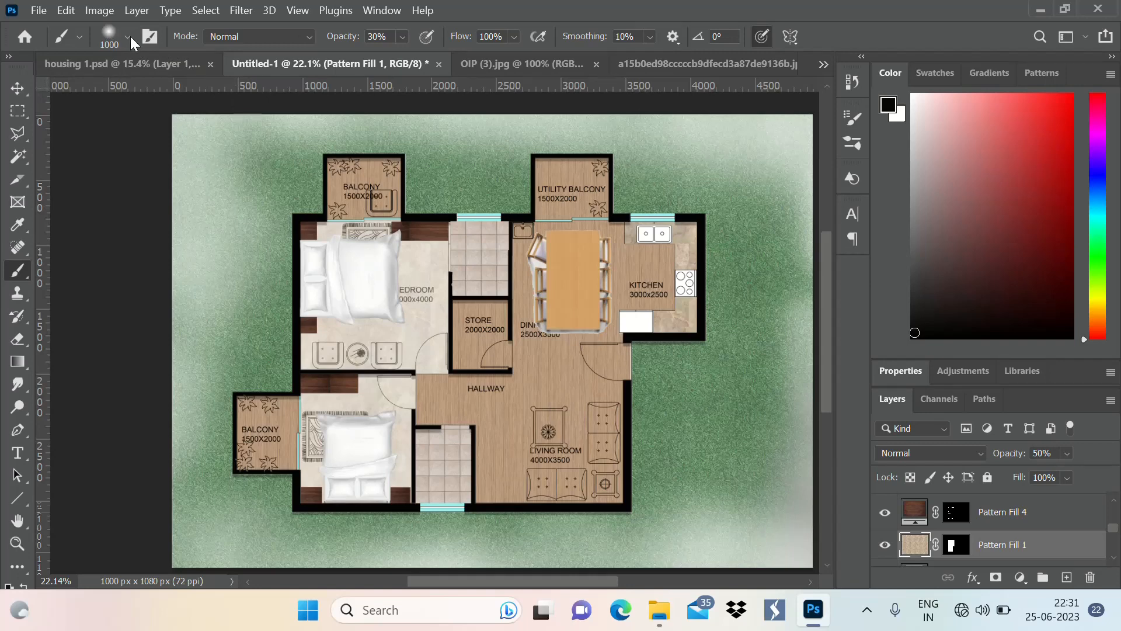
left_click(128, 36)
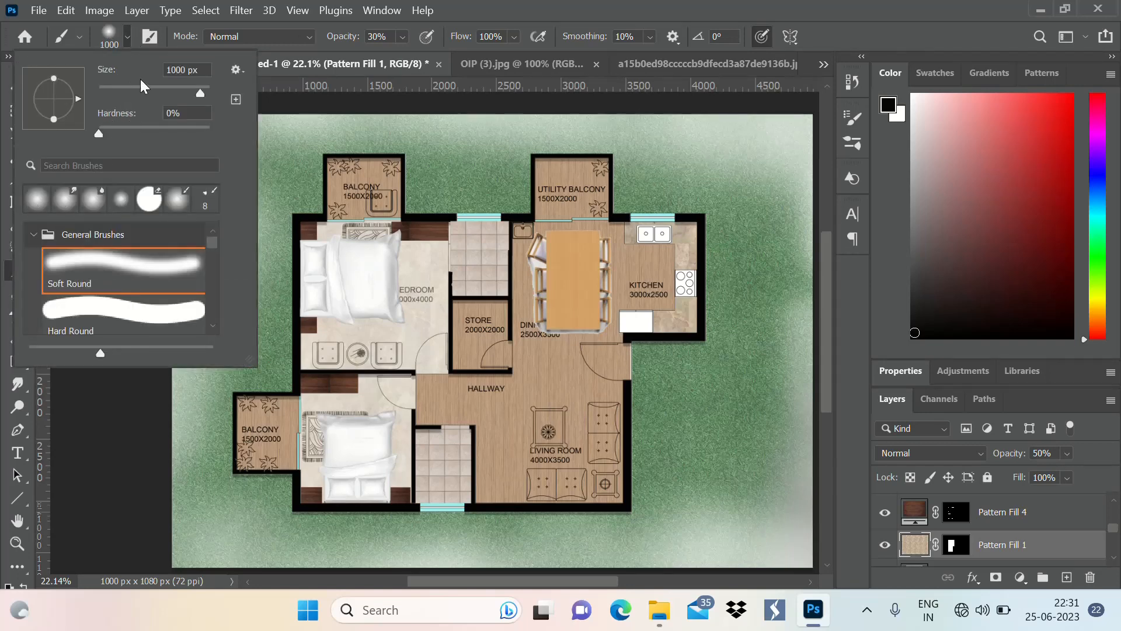
left_click(187, 70)
type("500")
key("Return")
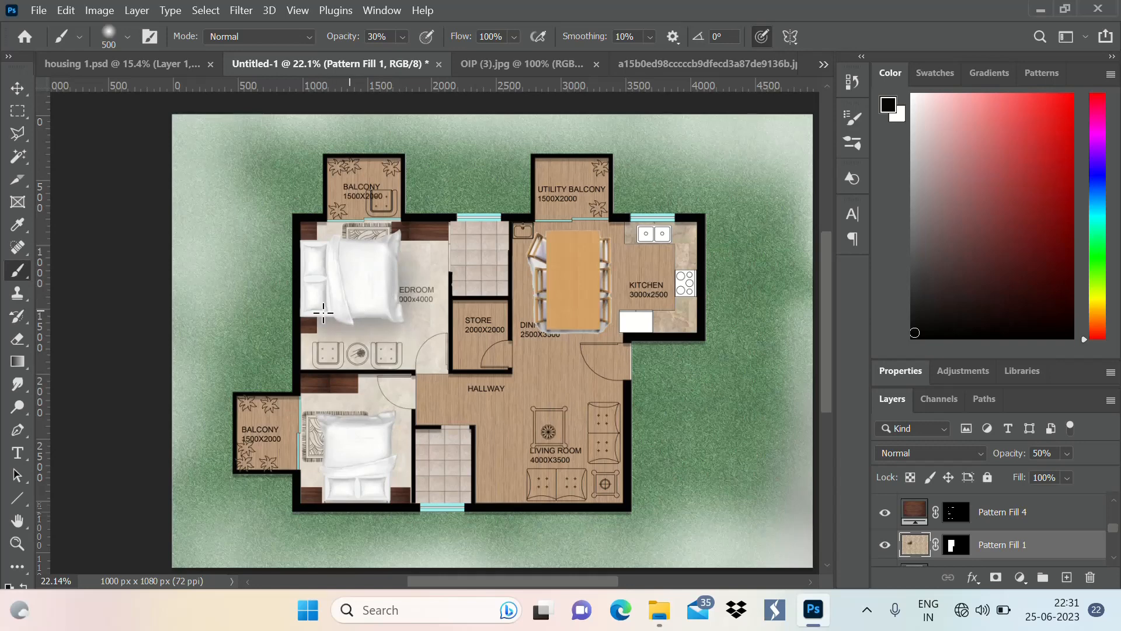
Paint soft dark shadows on the Pattern Fill 1 floor beside the upper bedroom's bed and below its wardrobe
left_click(16, 91)
left_click(308, 331)
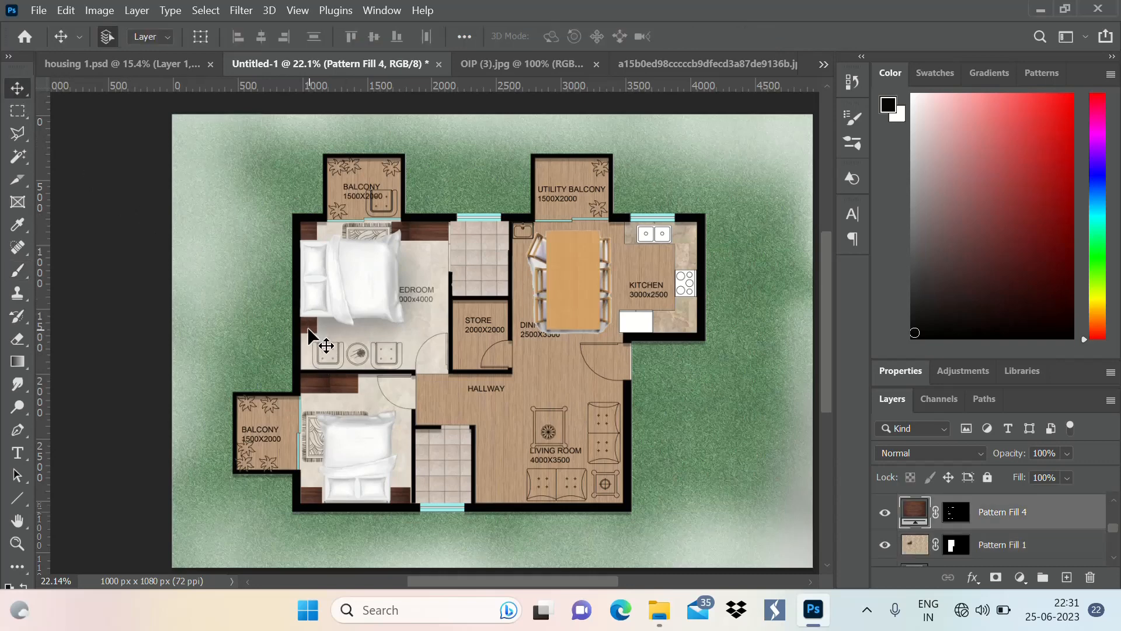
left_click(358, 339)
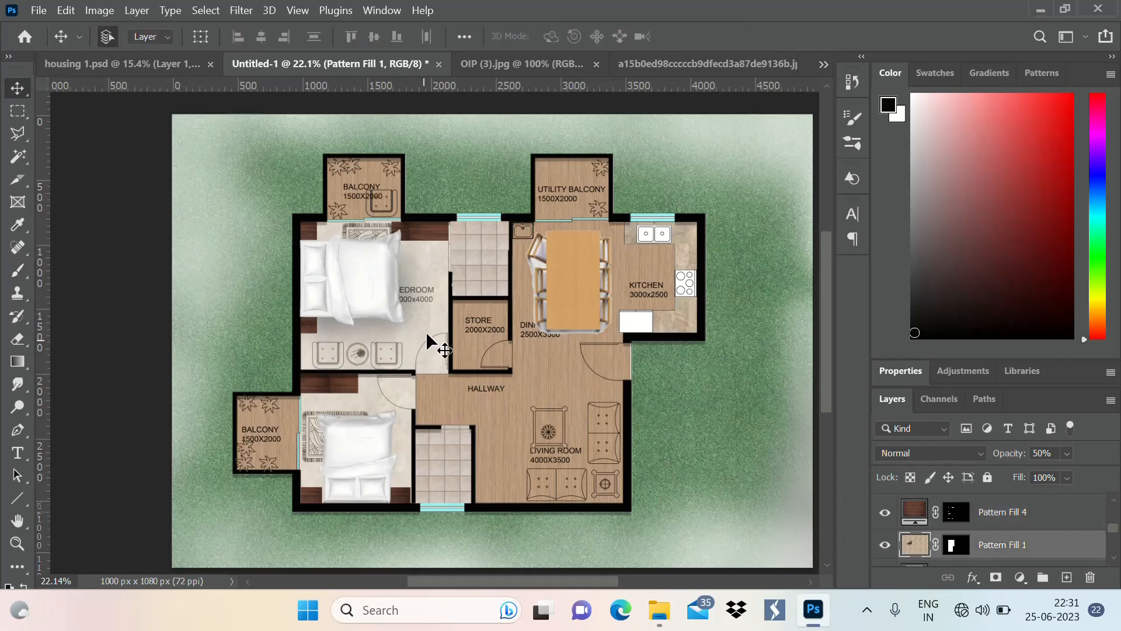
key("b")
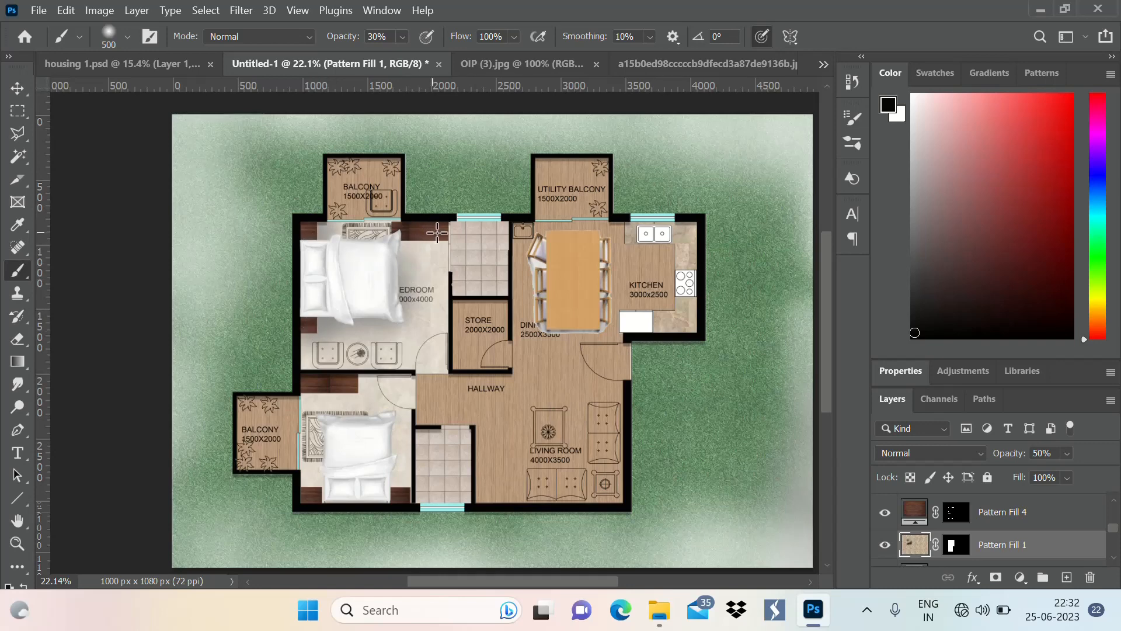
left_click_drag(420, 235, 390, 233)
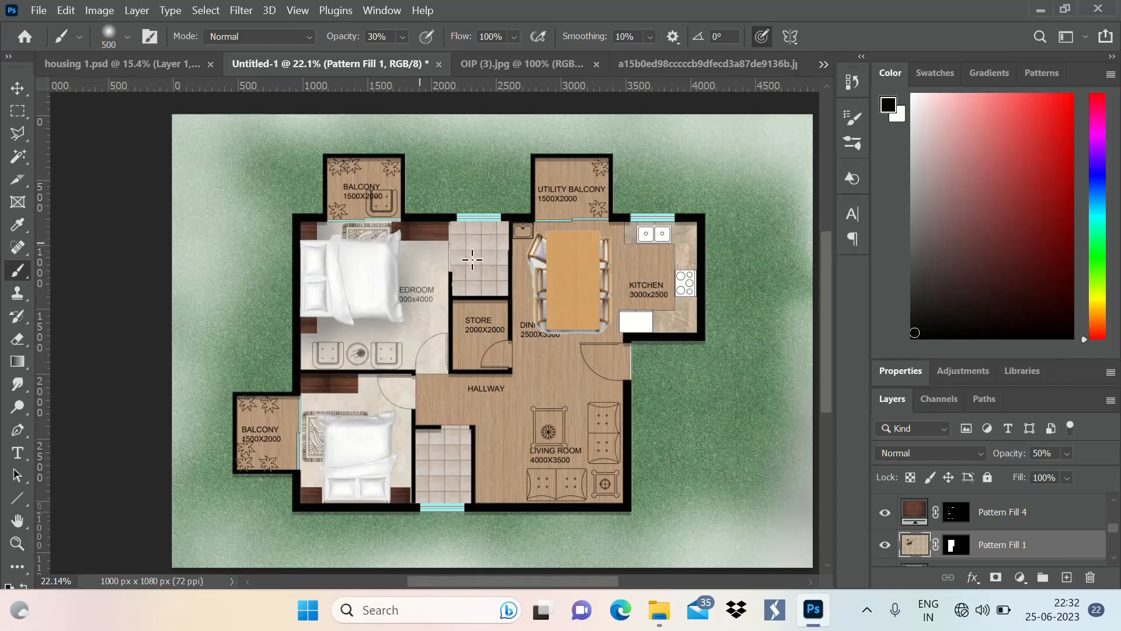
left_click_drag(472, 259, 459, 264)
scroll(439, 222, "up", 3)
scroll(450, 220, "up", 3)
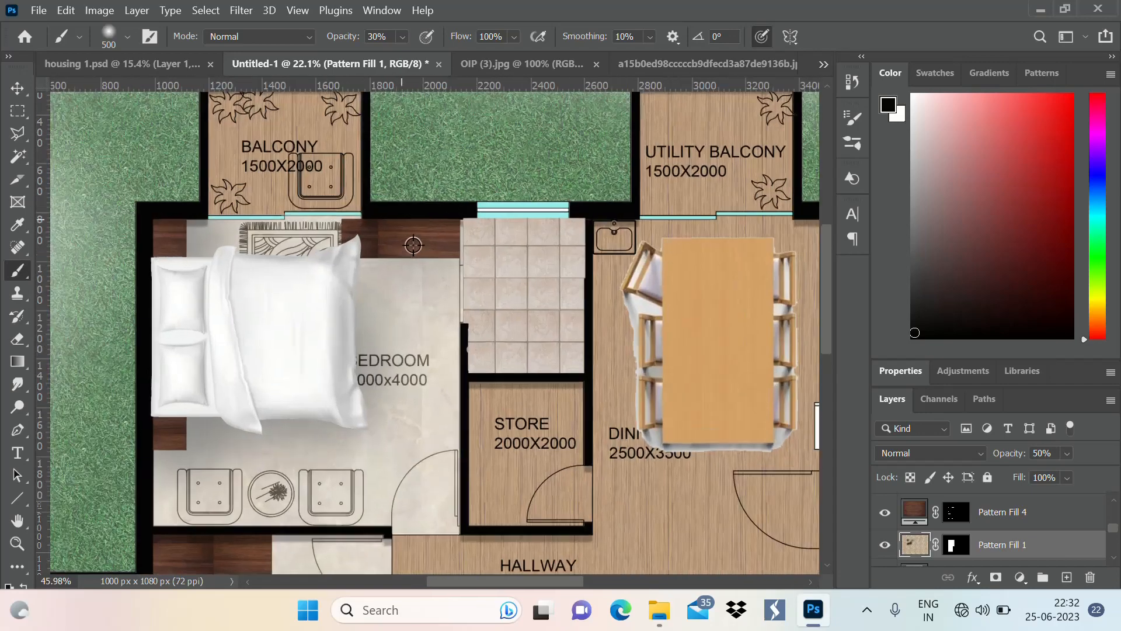
left_click(445, 314)
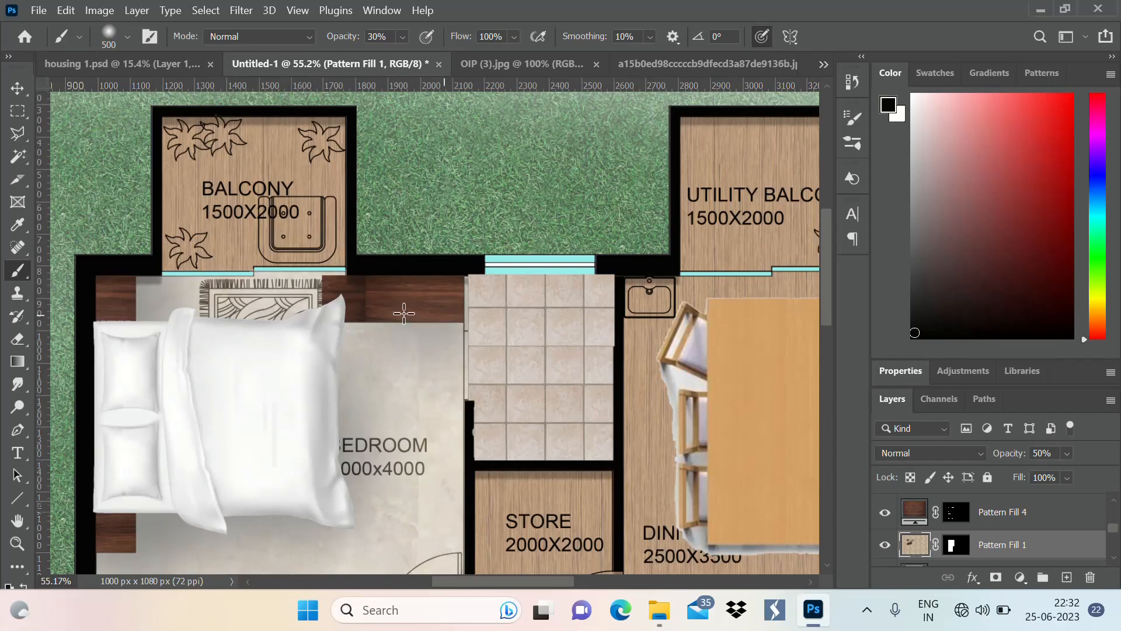
left_click(372, 314)
left_click(363, 314)
scroll(432, 236, "down", 1)
scroll(432, 235, "down", 5)
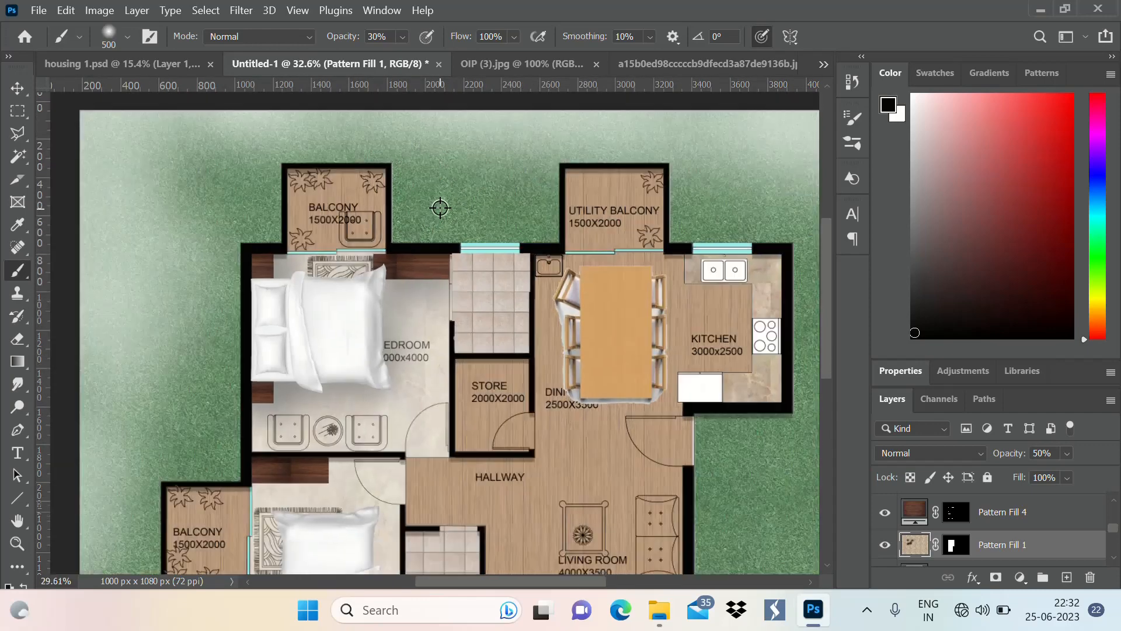
Paint a soft dark shadow on the floor along the foot of the lower bedroom's bed
scroll(380, 292, "up", 1)
scroll(373, 283, "up", 5)
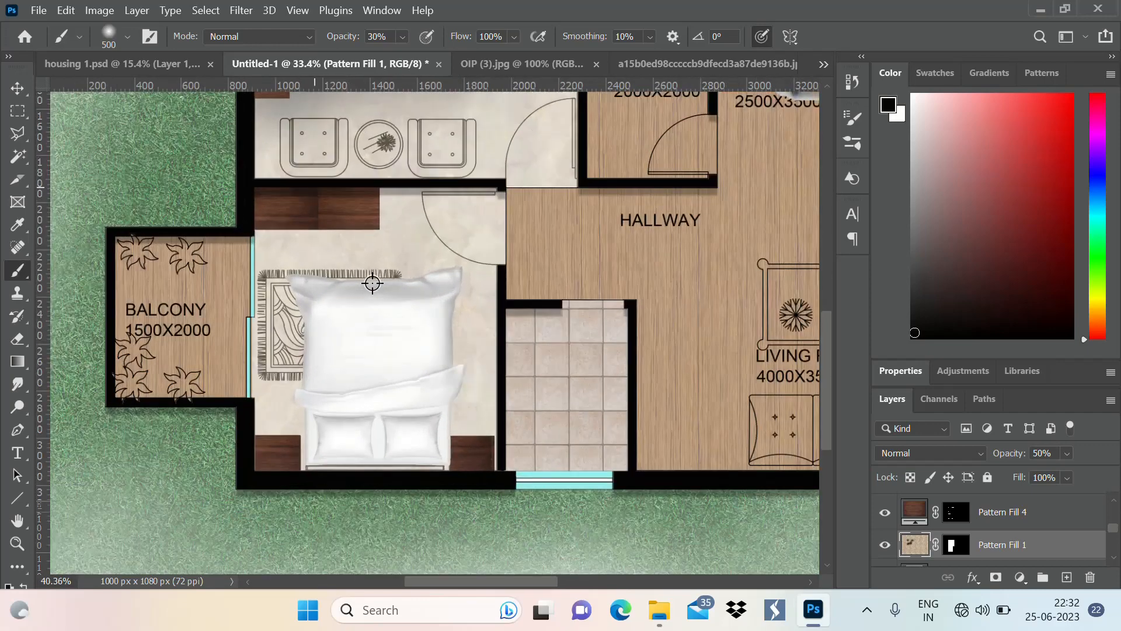
left_click(317, 290)
left_click(343, 291)
left_click(367, 295)
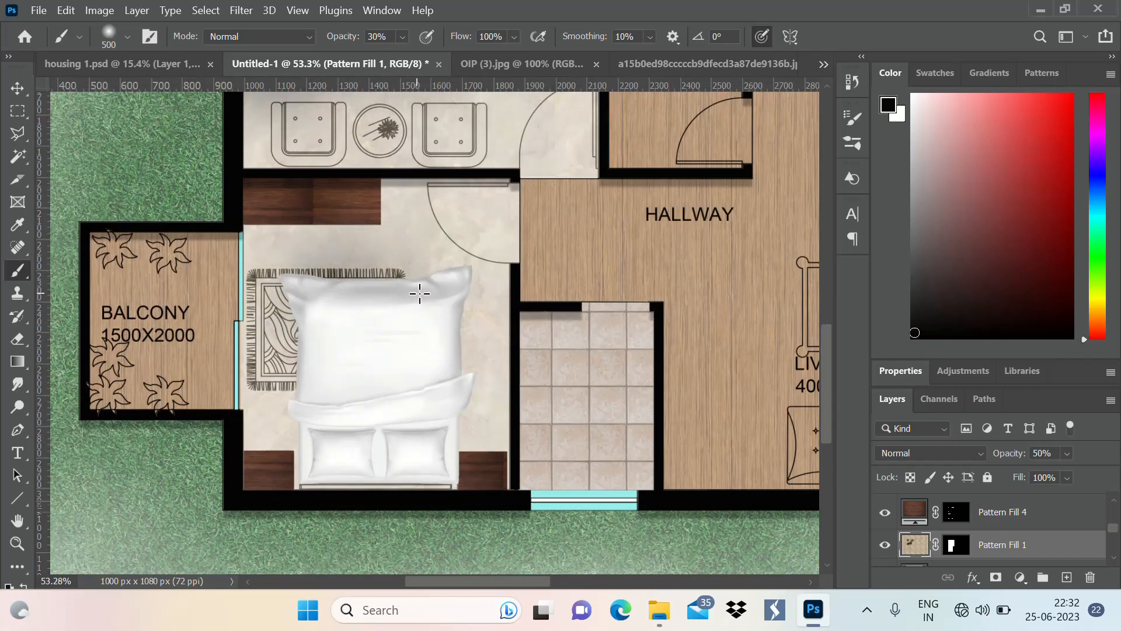
left_click(418, 293)
left_click(450, 292)
Shade the floor down the lower bed's right side, from its foot towards the pillows
left_click(441, 310)
left_click(441, 350)
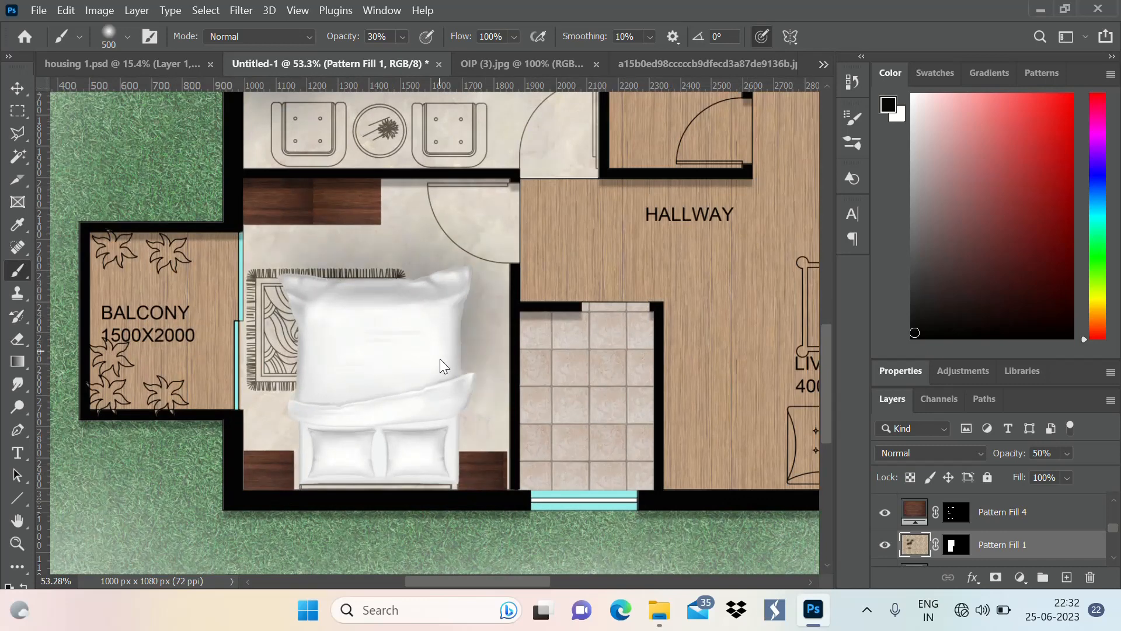
left_click(441, 385)
left_click(442, 433)
Paint soft shadows around the bedside tables on both sides of the lower bedroom's bed
left_click(460, 459)
left_click(480, 459)
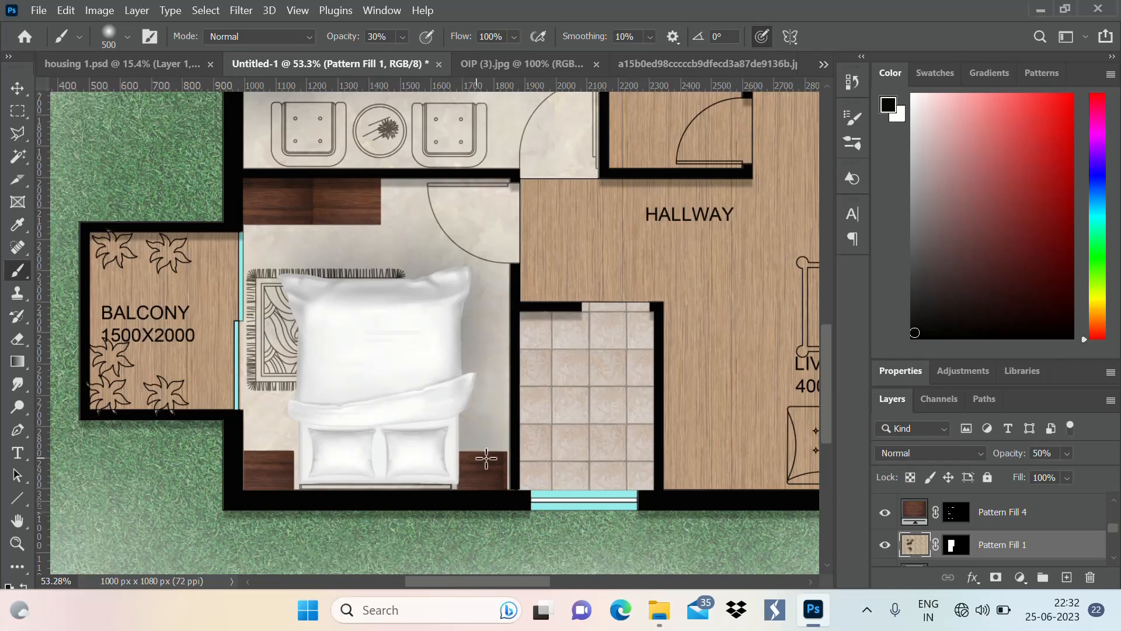
left_click(500, 459)
left_click(260, 461)
left_click(294, 463)
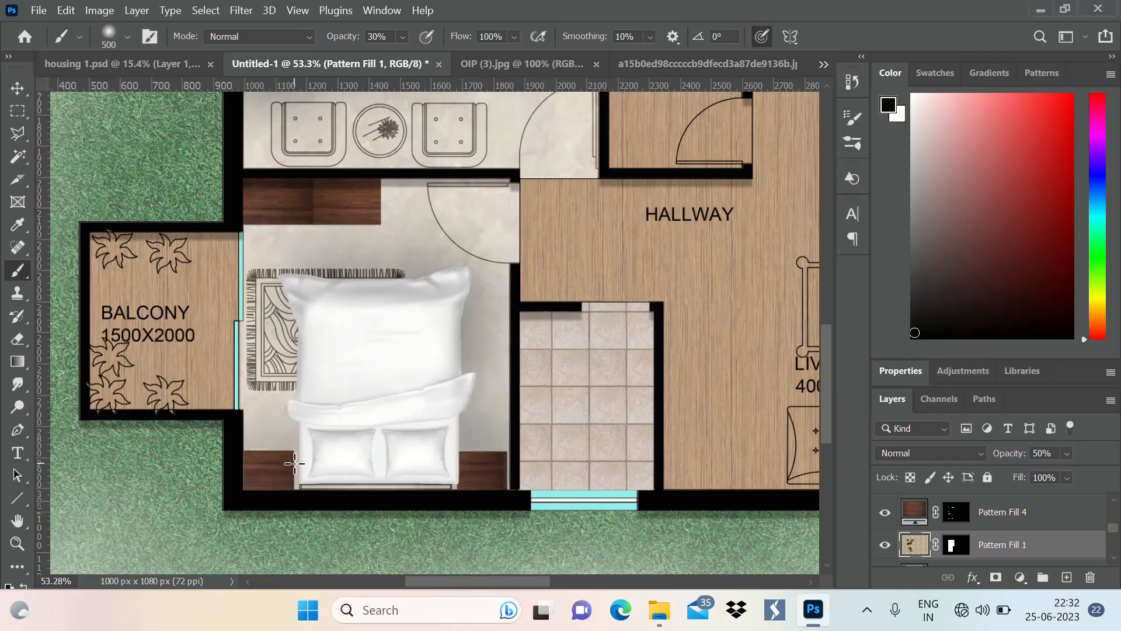
left_click(294, 477)
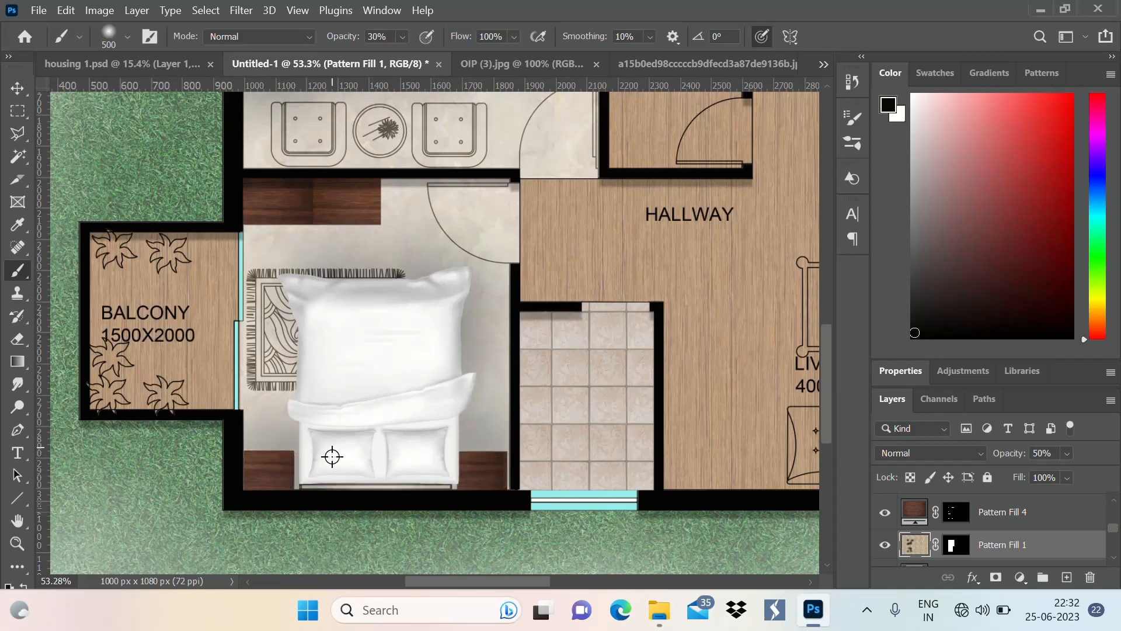
scroll(333, 457, "down", 5)
scroll(308, 412, "up", 4)
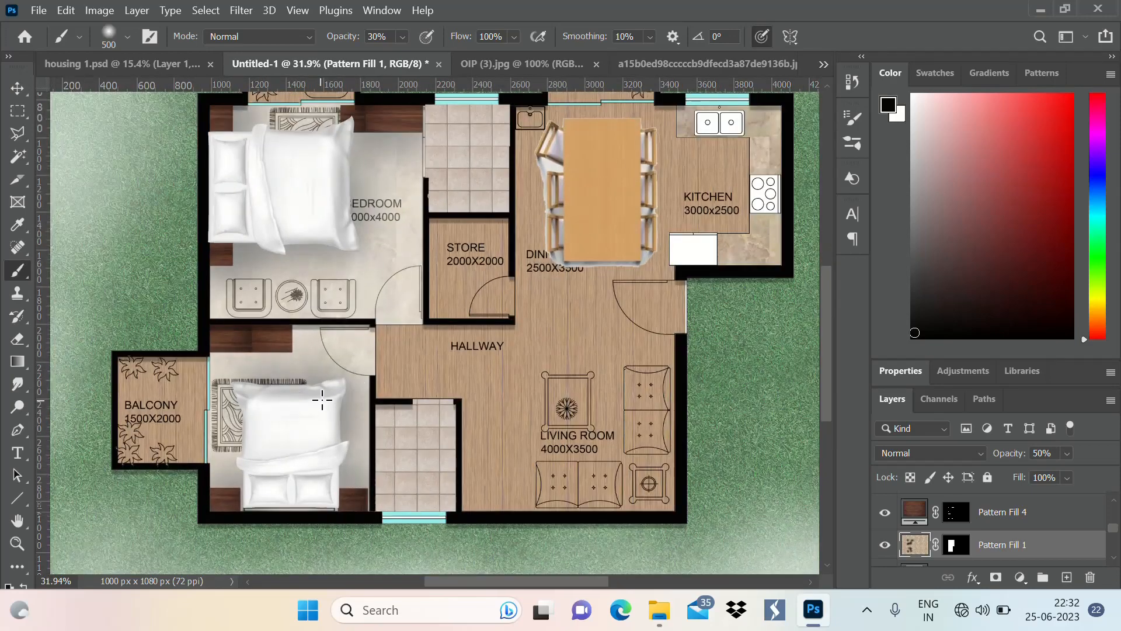
scroll(338, 424, "down", 4)
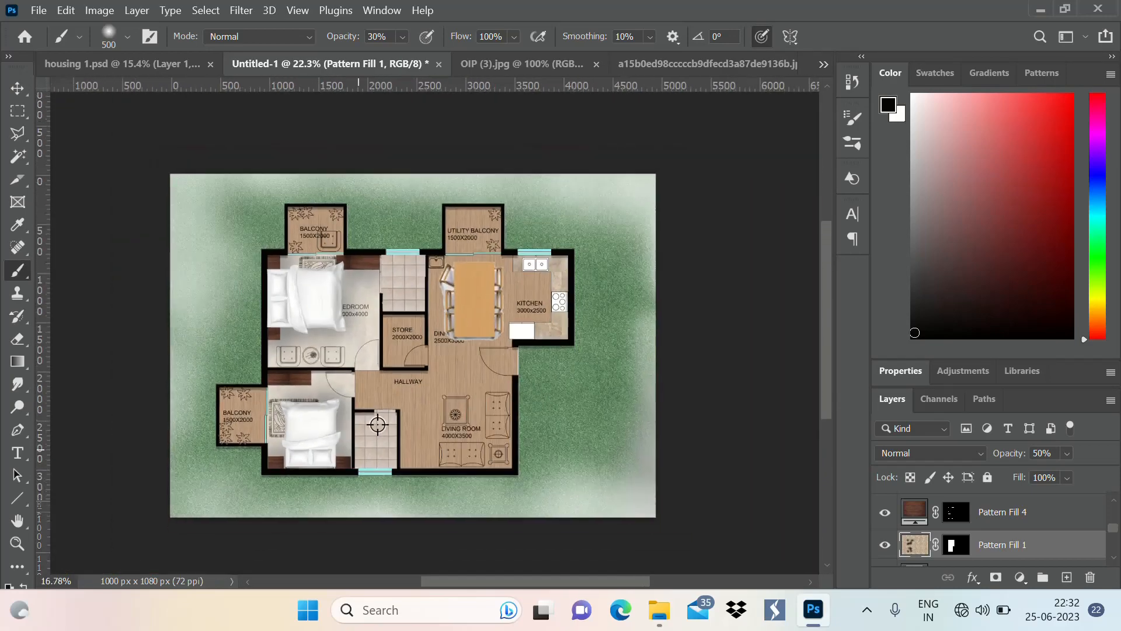
Select the wooden floor layer Pattern Fill 2 from the canvas and rasterize it
scroll(411, 442, "up", 2)
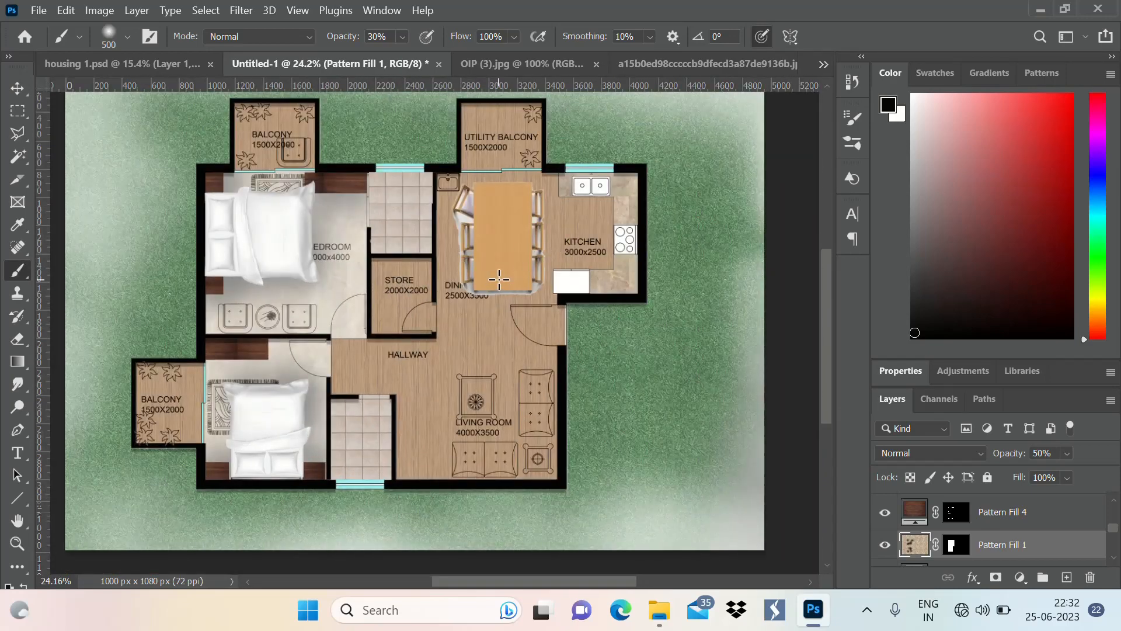
left_click(17, 87)
left_click(501, 329)
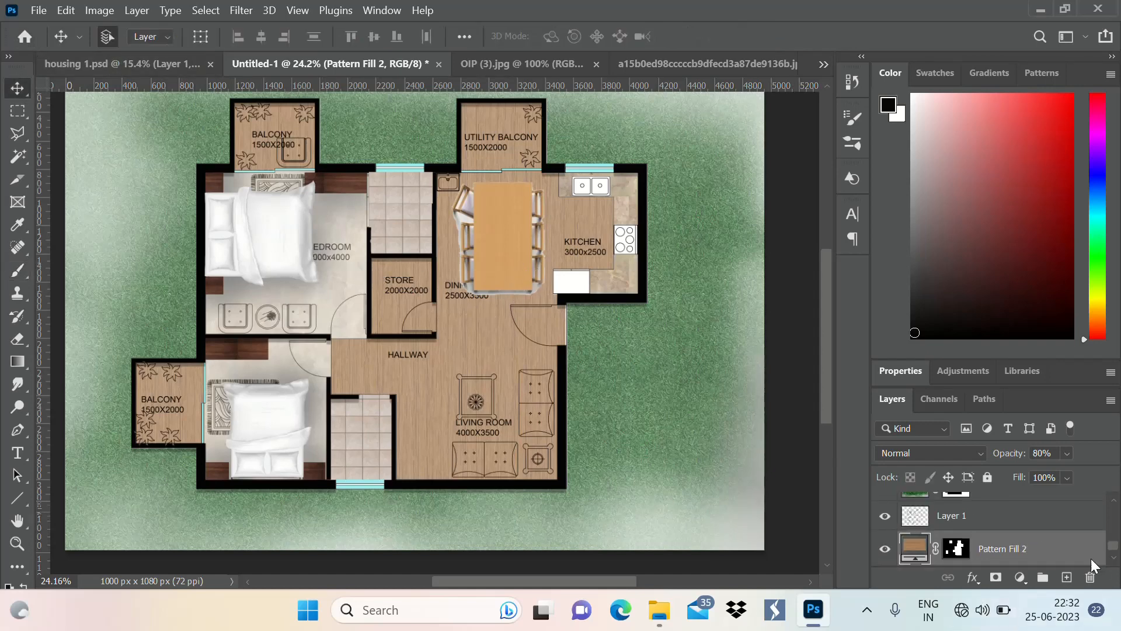
right_click(1042, 551)
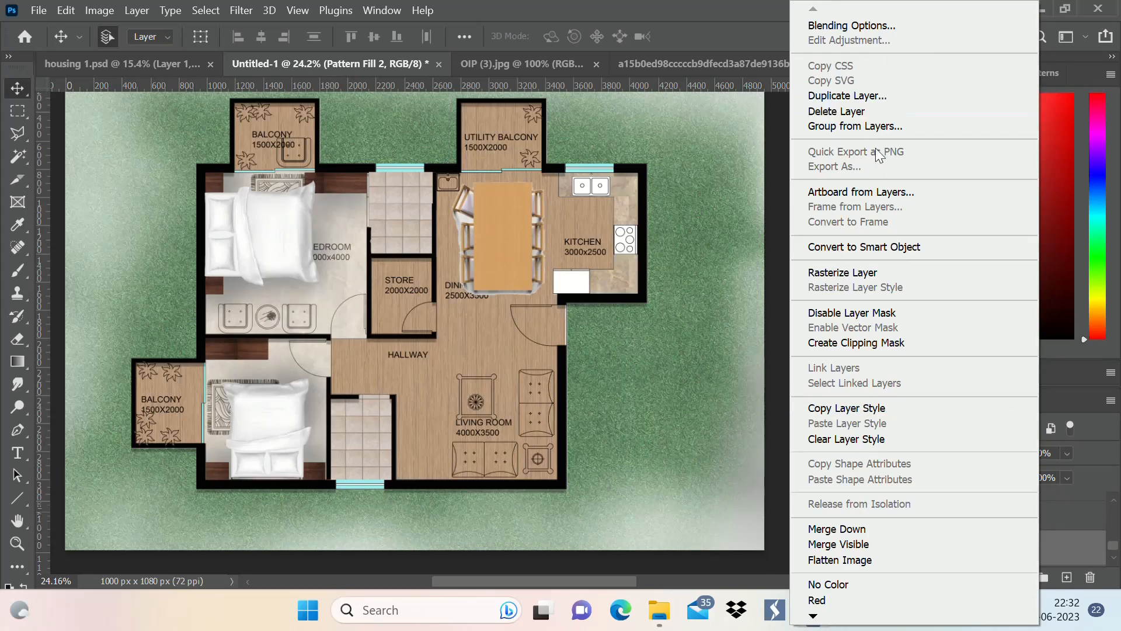
left_click(888, 272)
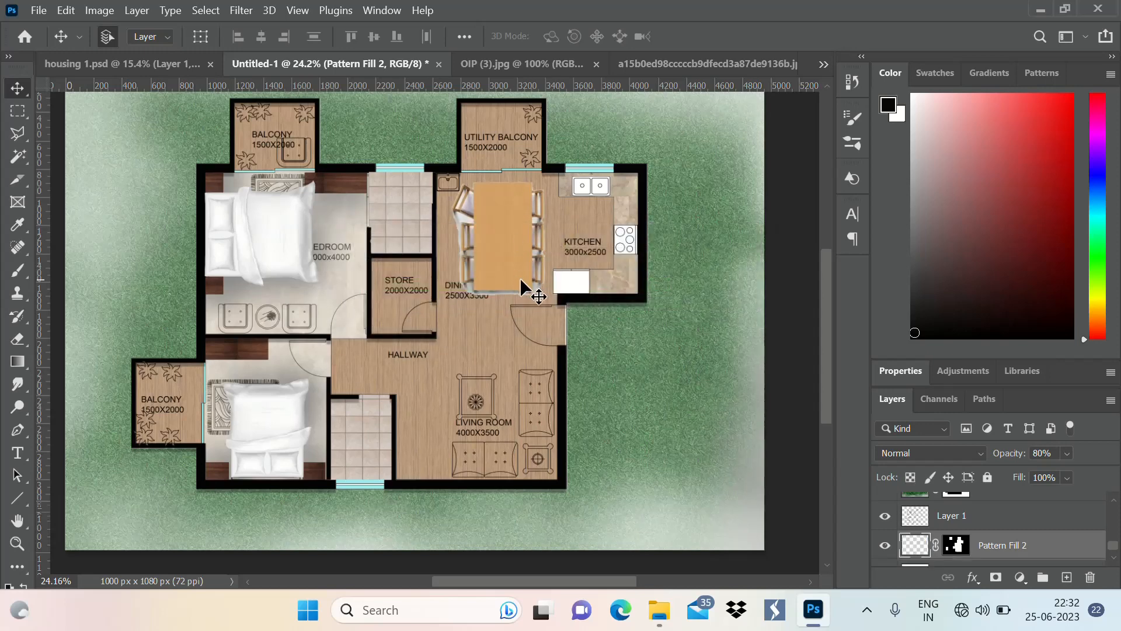
Paint soft dark shadows with the 30% opacity brush on the wooden floor around the dining table and chairs
key("b")
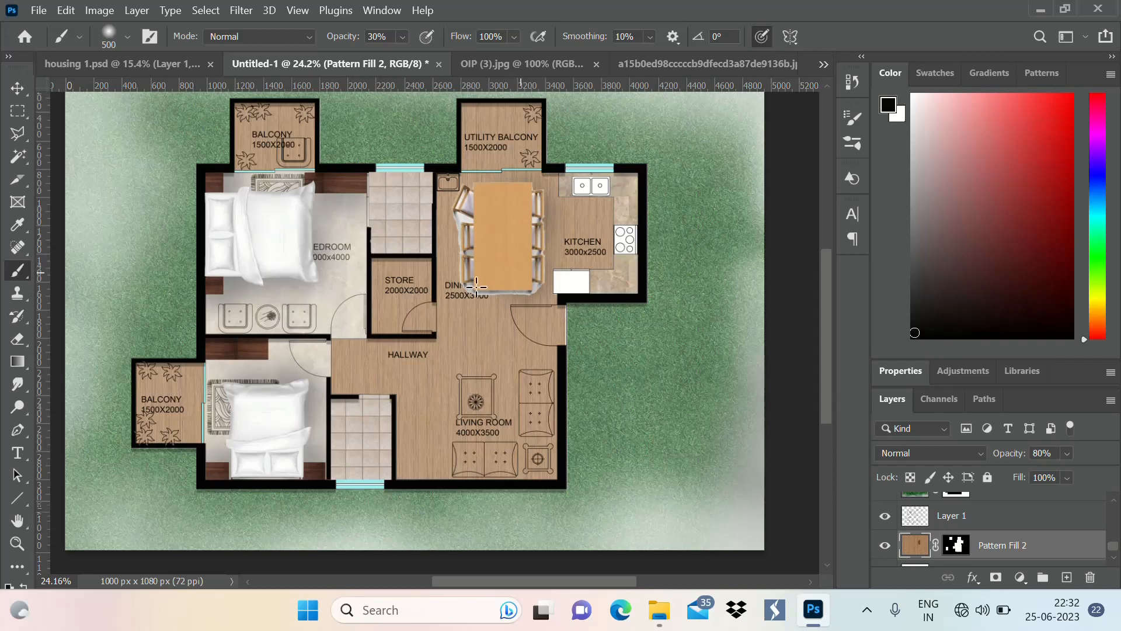
left_click_drag(479, 281, 477, 225)
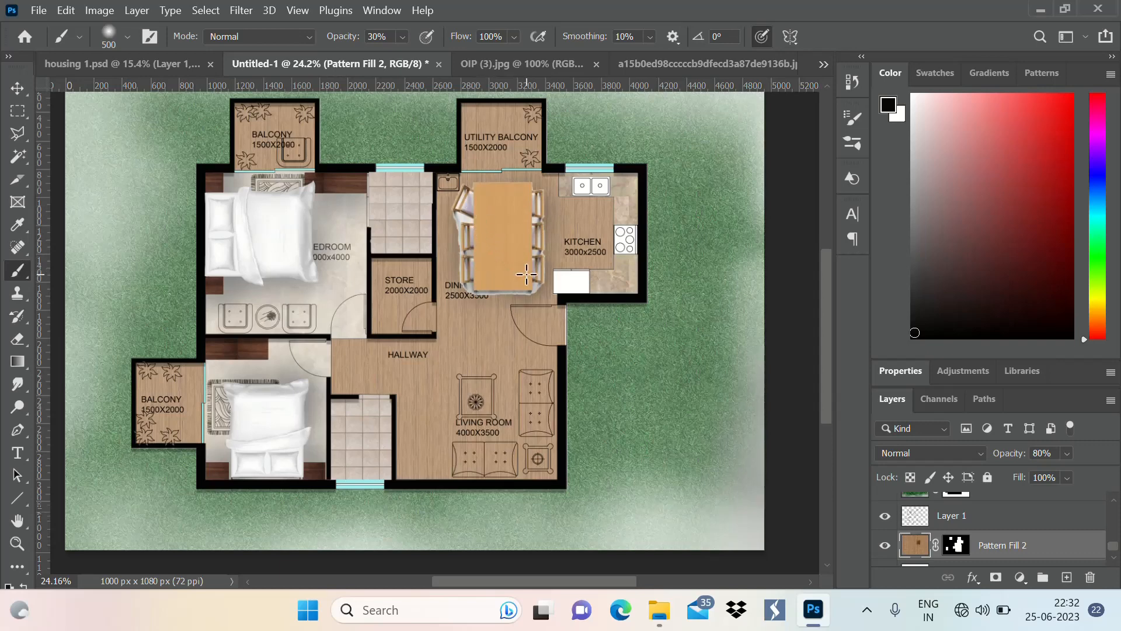
left_click(489, 282)
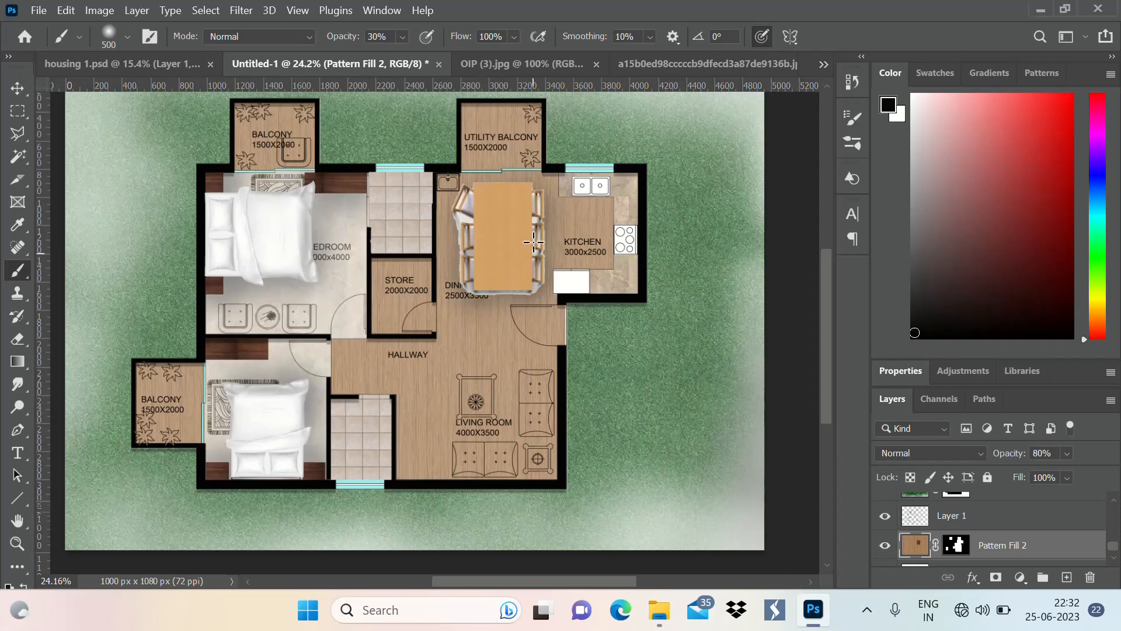
scroll(602, 240, "down", 3)
scroll(512, 300, "up", 2)
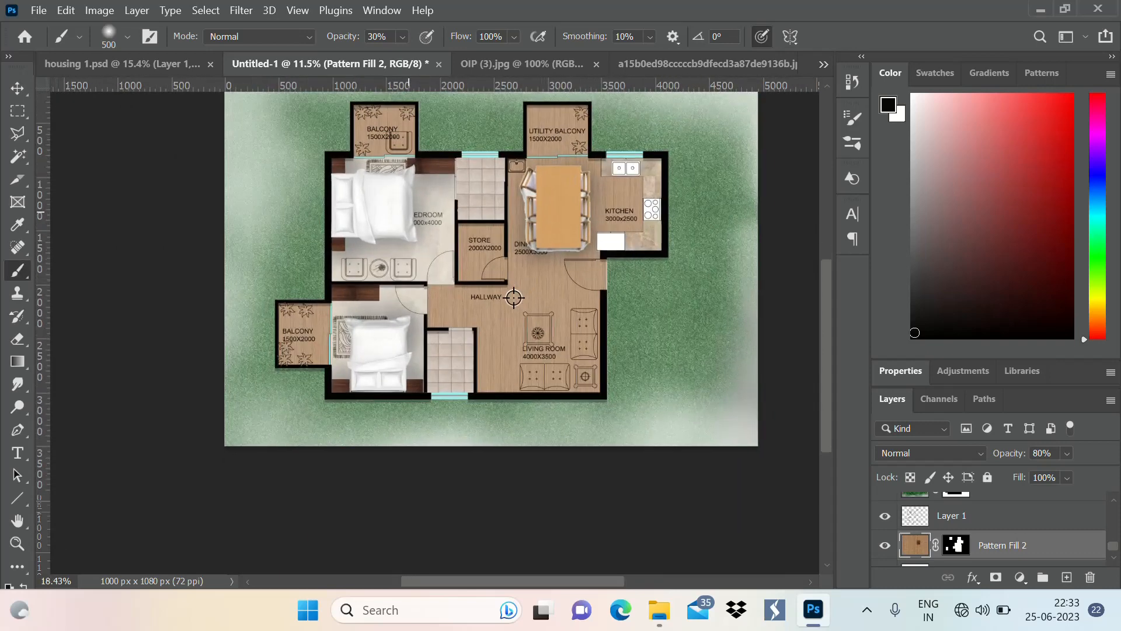
scroll(465, 384, "down", 2)
scroll(465, 384, "up", 1)
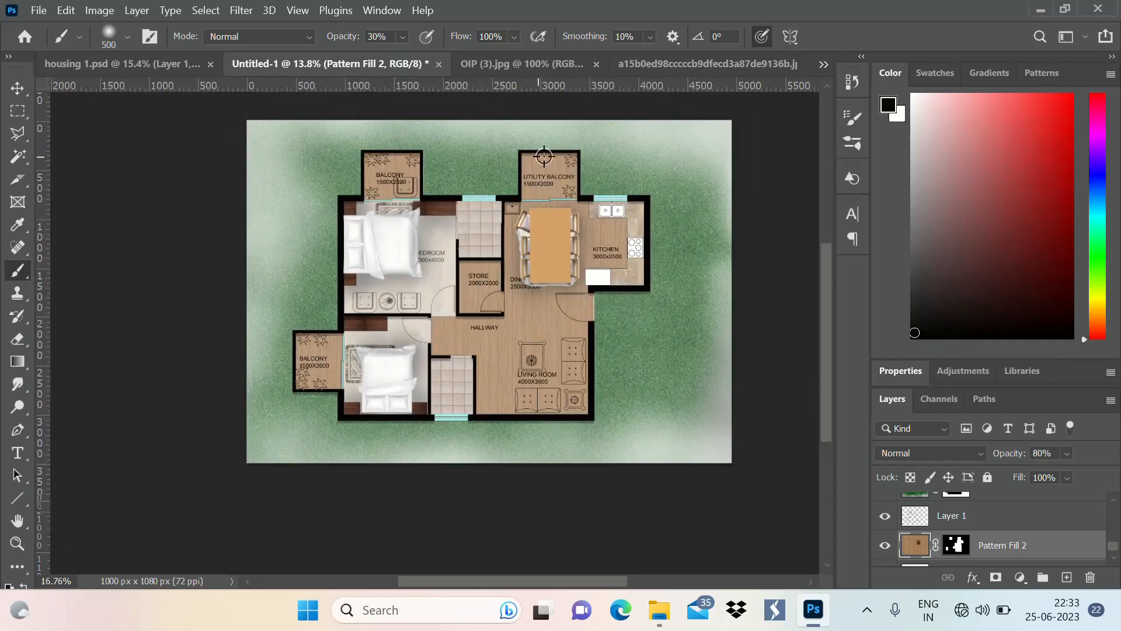
scroll(544, 156, "up", 4)
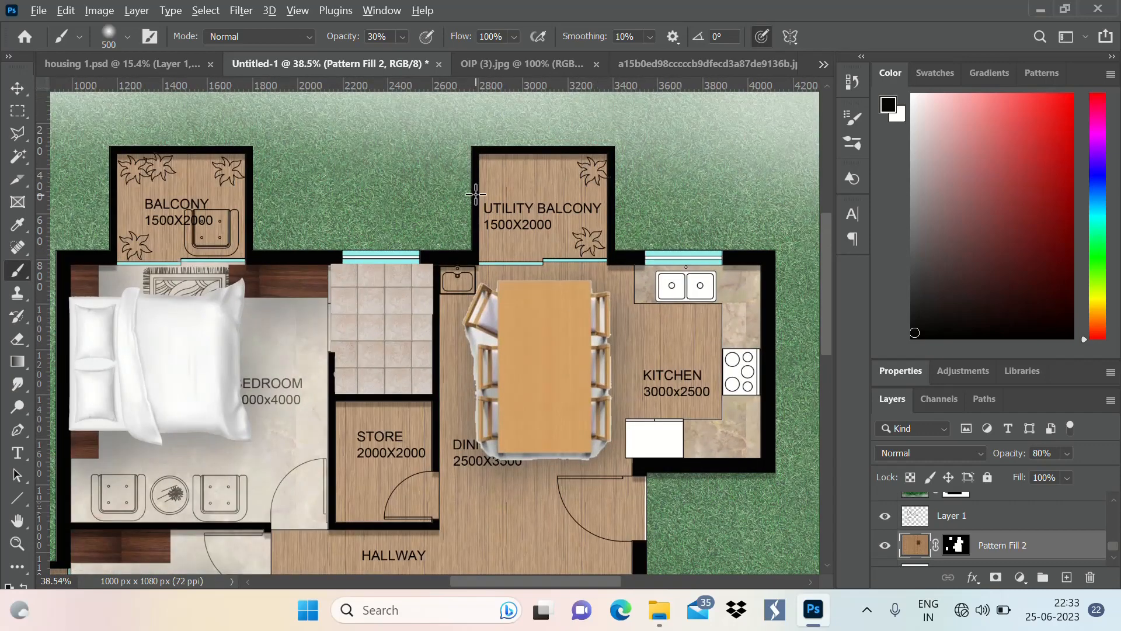
scroll(476, 194, "down", 3)
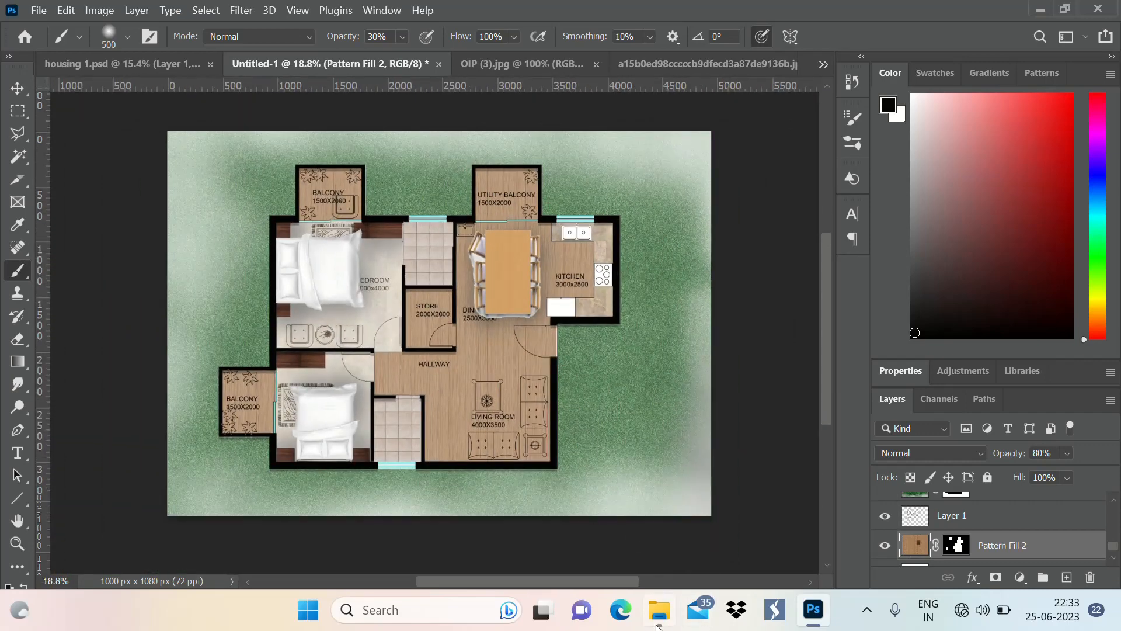
Open the green plan-view tree image 1423020_trees-plan-tree-plan-for-photoshop-transparent-png from the photoshop lib folder in Photoshop
left_click(658, 623)
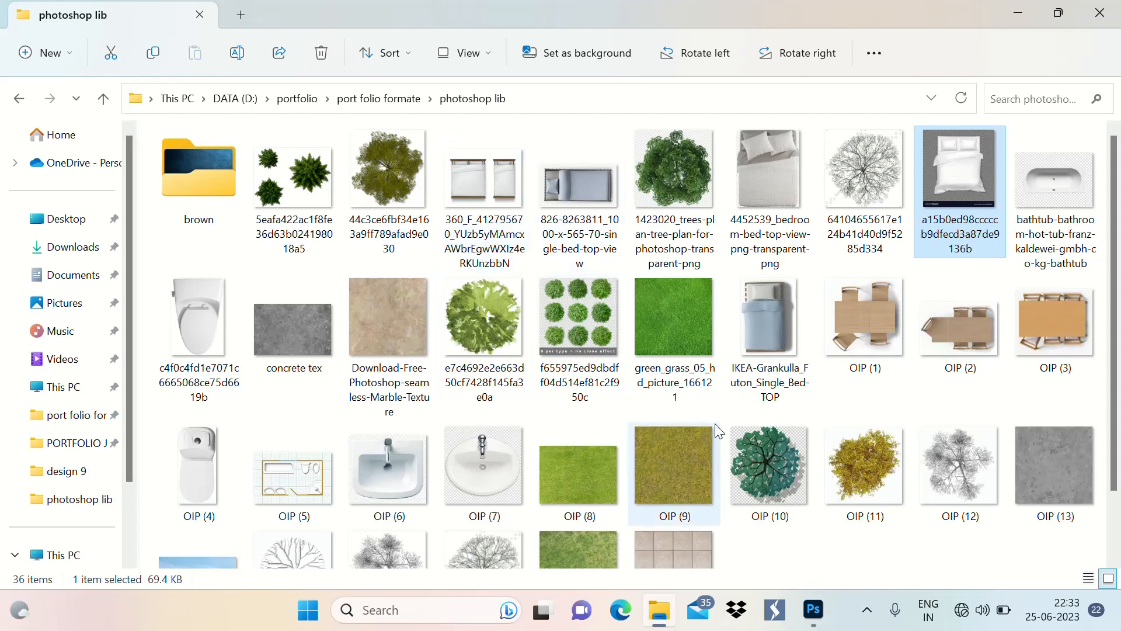
scroll(671, 390, "down", 2)
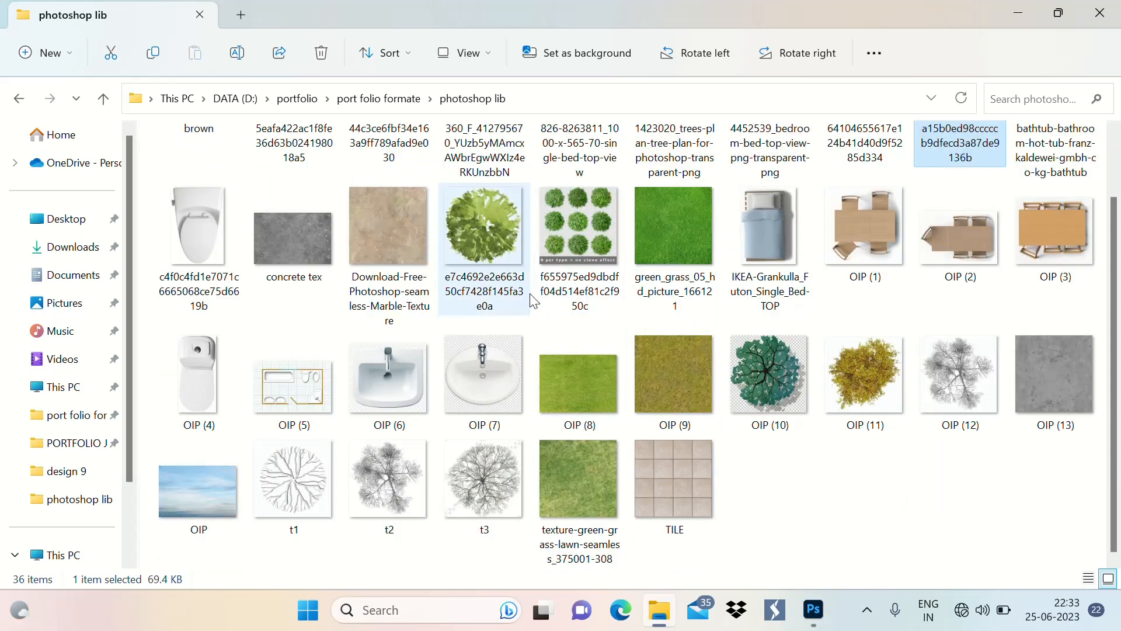
scroll(530, 294, "up", 2)
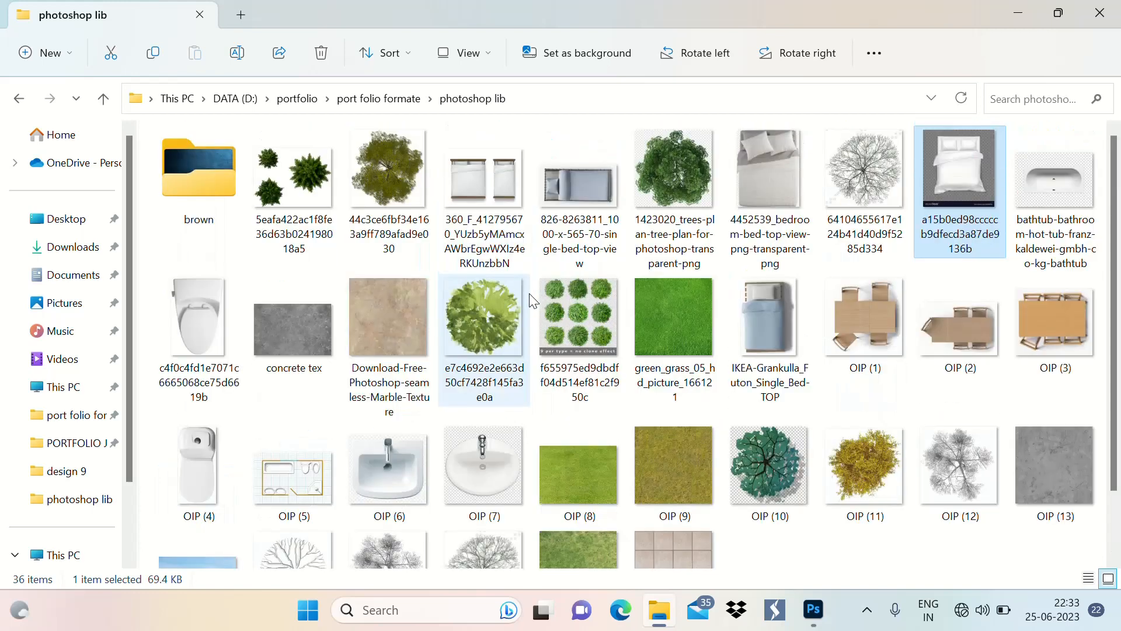
left_click(678, 155)
right_click(678, 156)
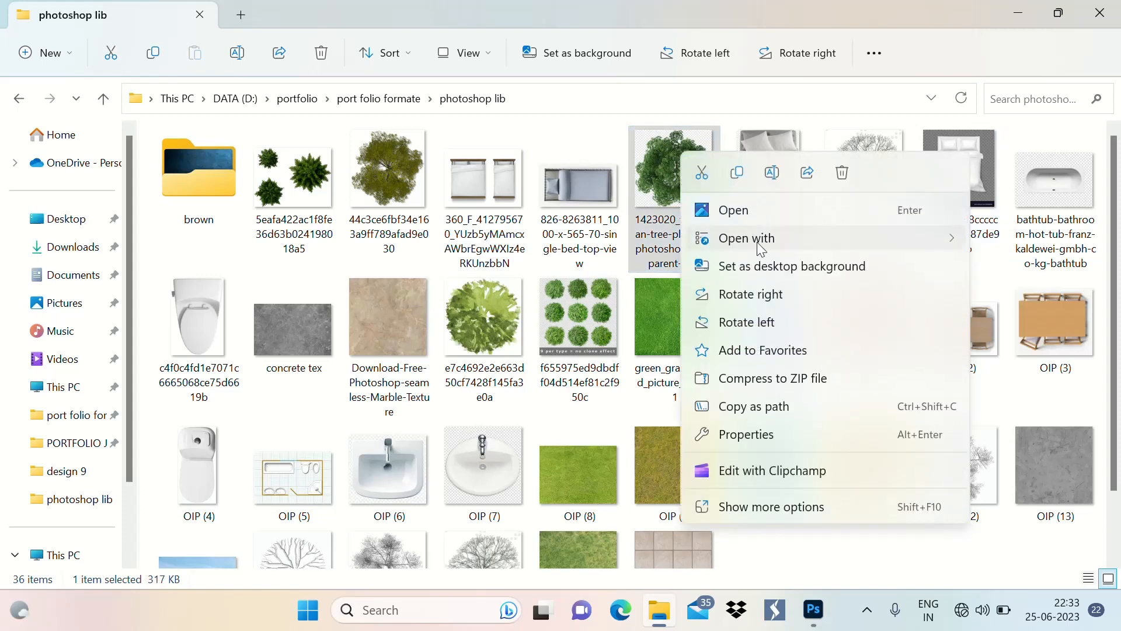
mouse_move(757, 242)
left_click(608, 275)
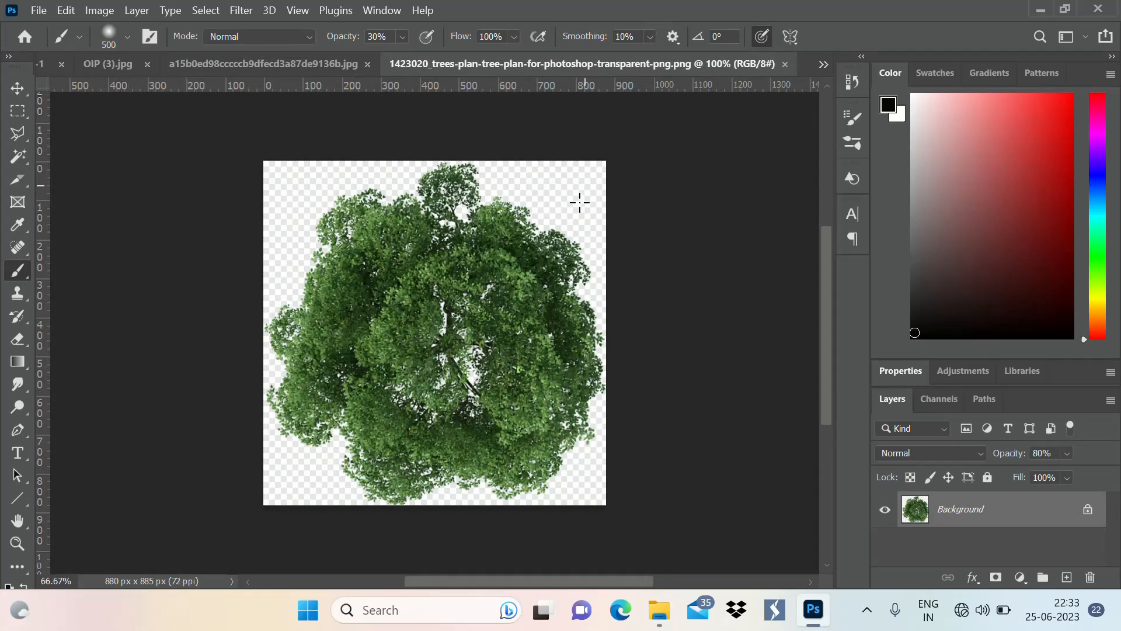
Select the checkered background around the tree with the Magic Wand and invert the selection
key("w")
left_click(580, 205)
right_click(470, 258)
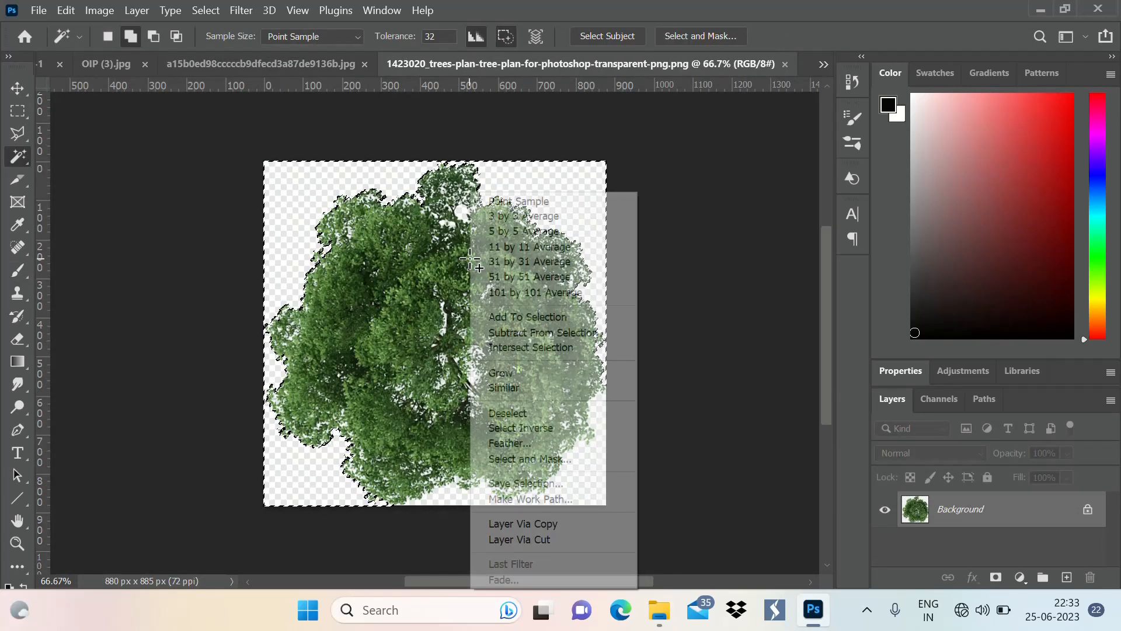
left_click(551, 429)
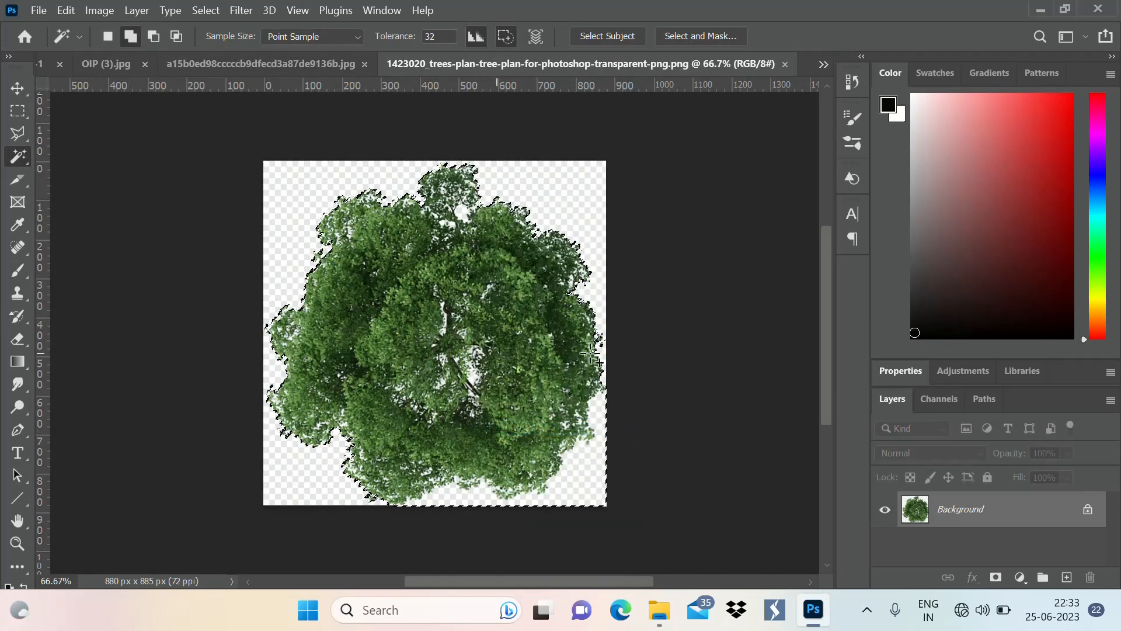
Close the OIP (3).jpg image and paste the copied tree into the Untitled-1 floor plan
left_click(219, 68)
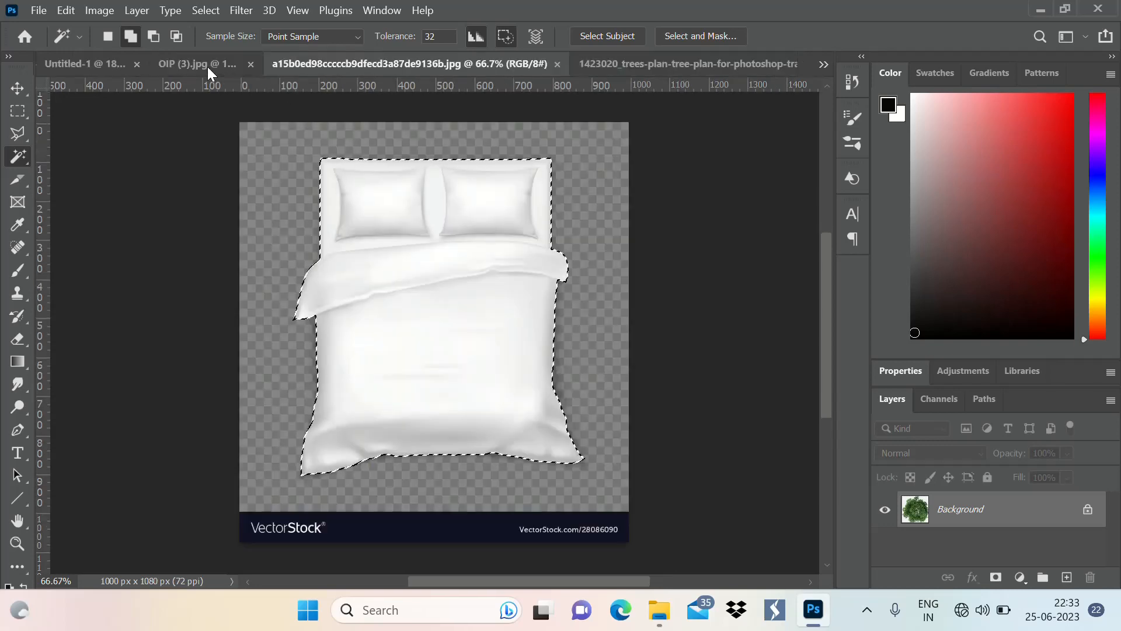
left_click(249, 64)
left_click(153, 63)
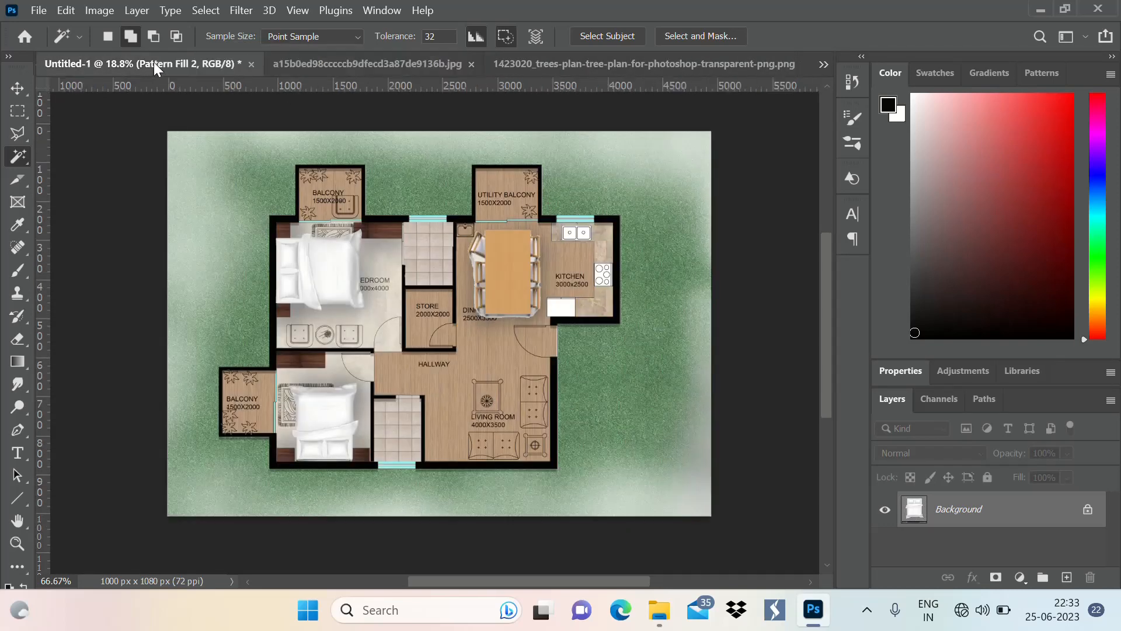
key("ctrl+v")
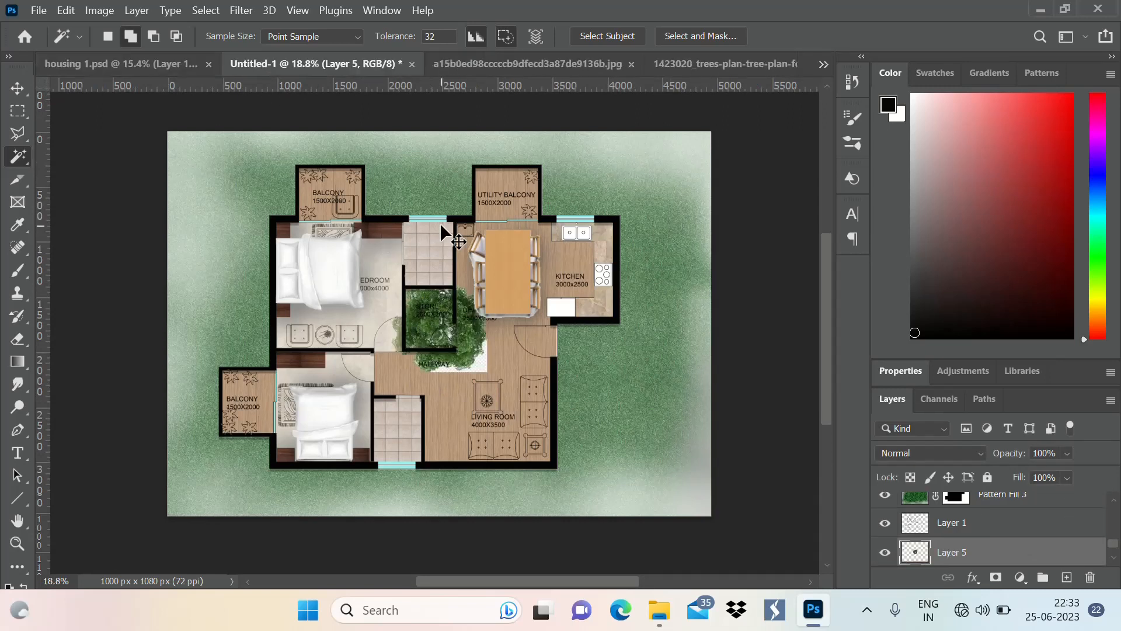
Enlarge the pasted tree to about 129% and delete it from the floor plan
key("ctrl+t")
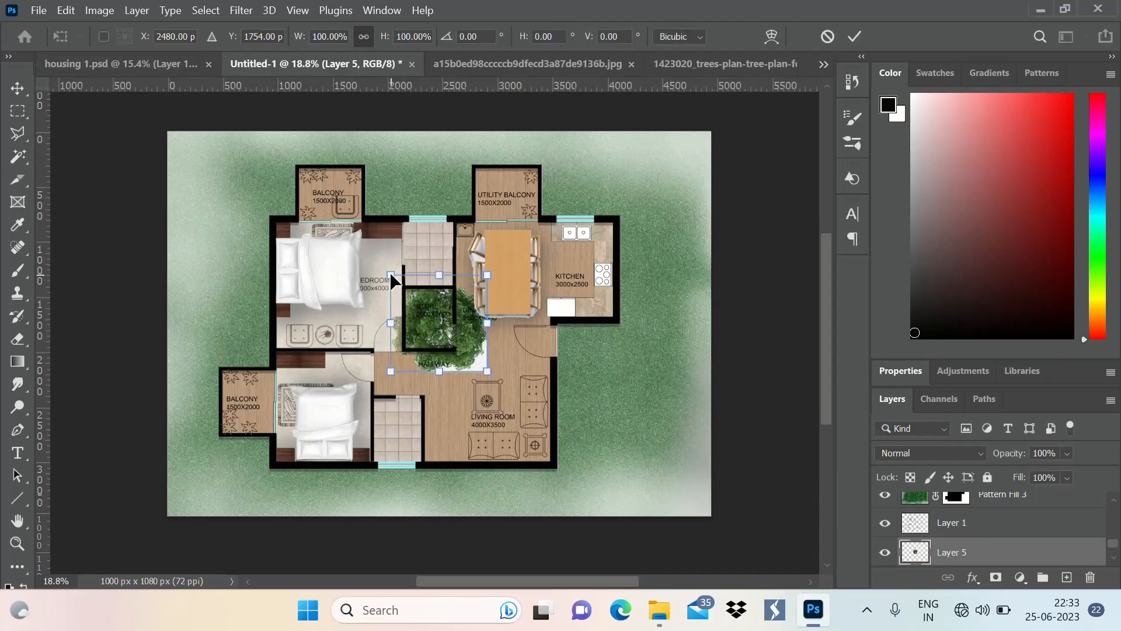
left_click_drag(390, 274, 363, 246)
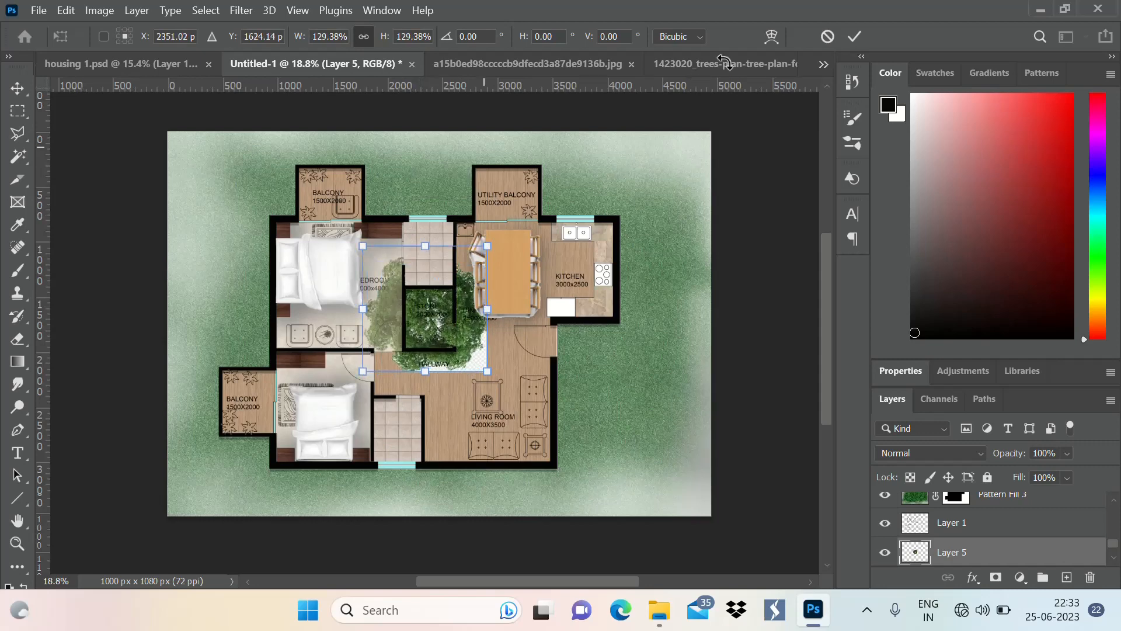
left_click(858, 37)
key("Delete")
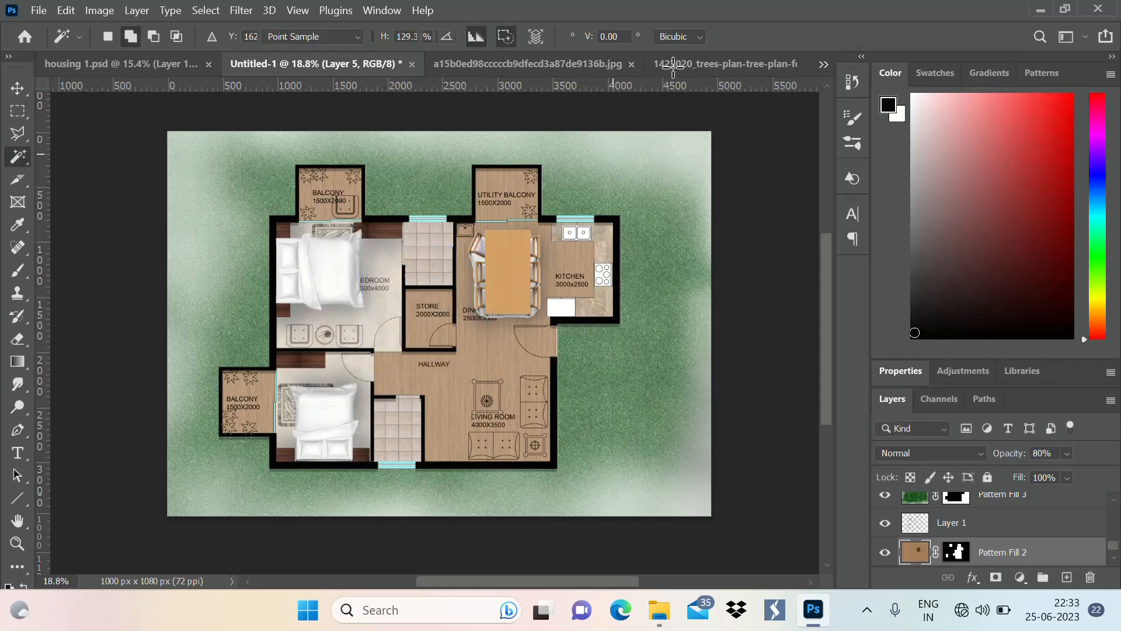
Reselect the tree image's whole background, including the white area along its lower right, and invert the selection to the tree alone
left_click(698, 59)
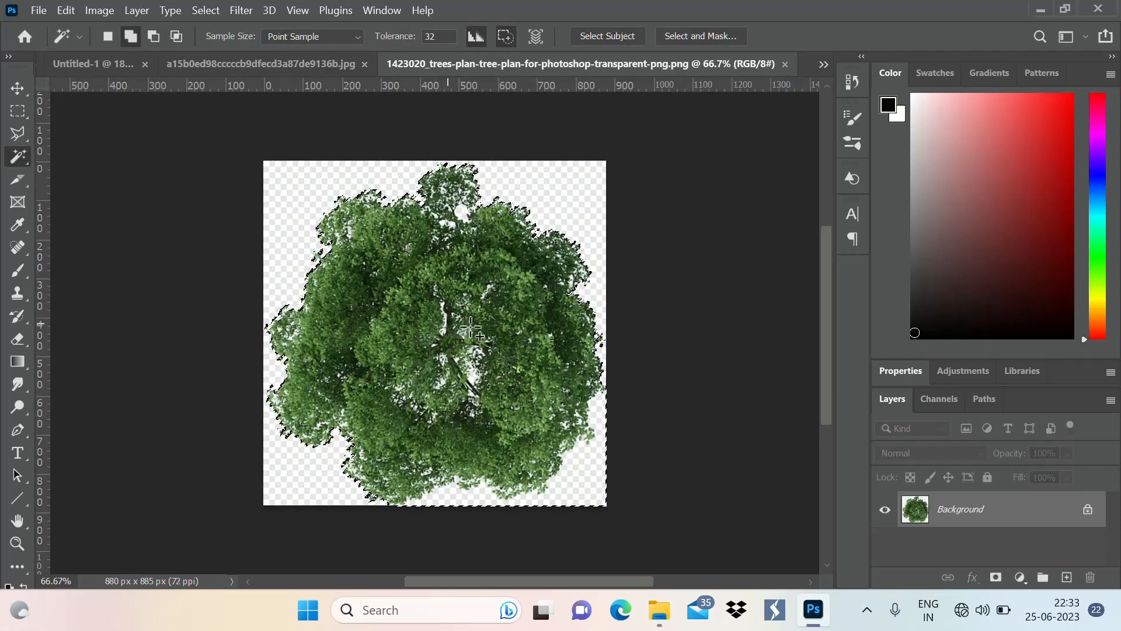
left_click(558, 495)
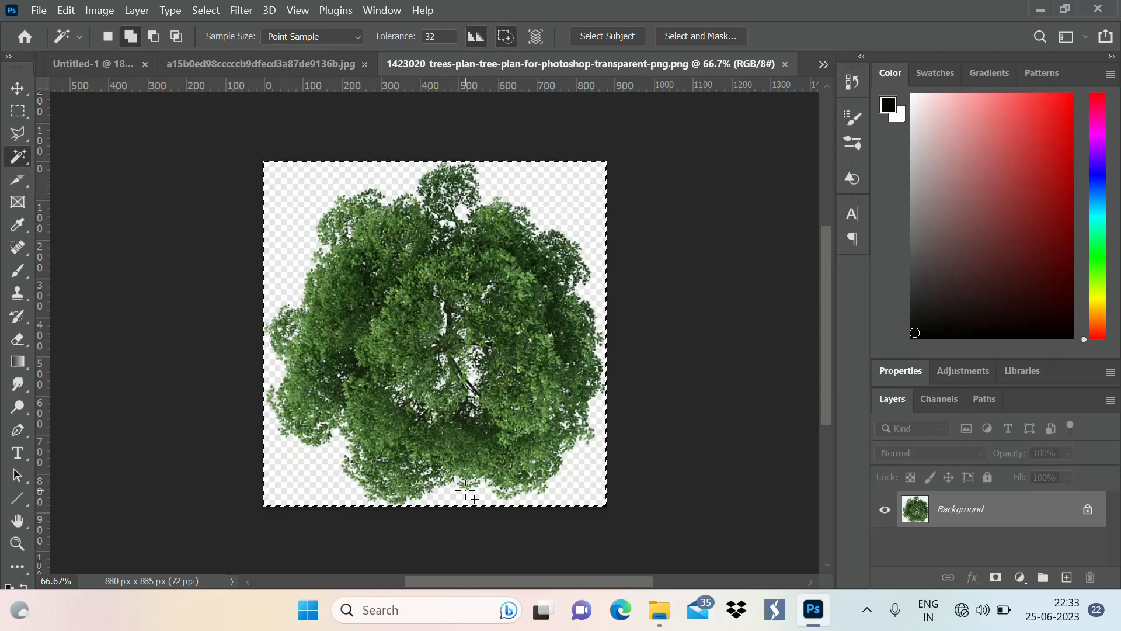
right_click(435, 388)
left_click(447, 390)
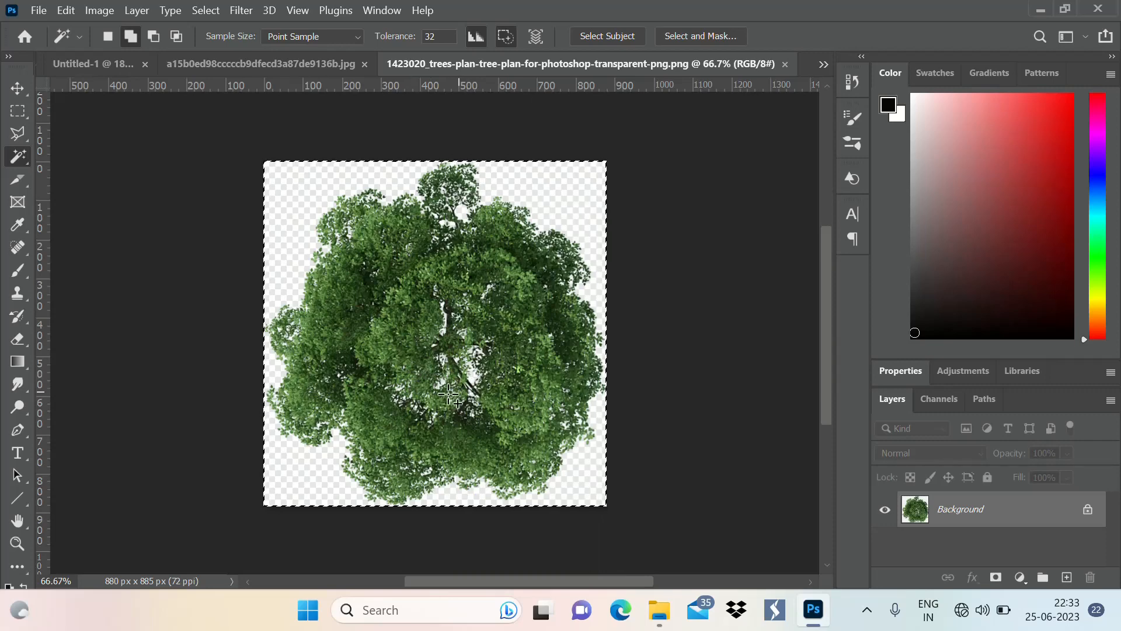
right_click(459, 331)
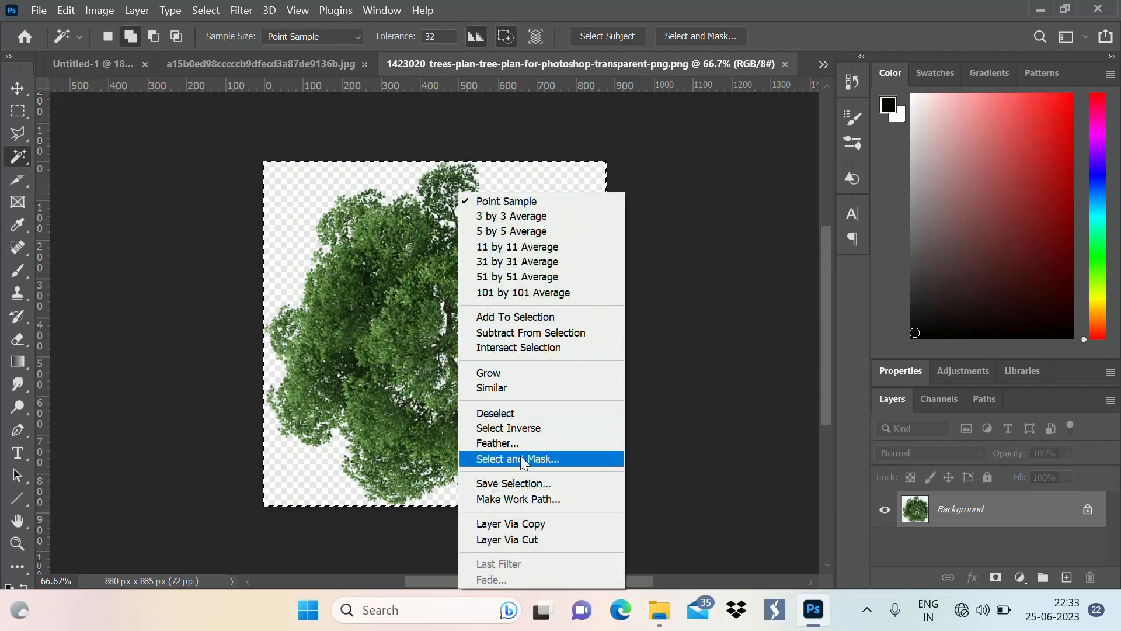
left_click(508, 427)
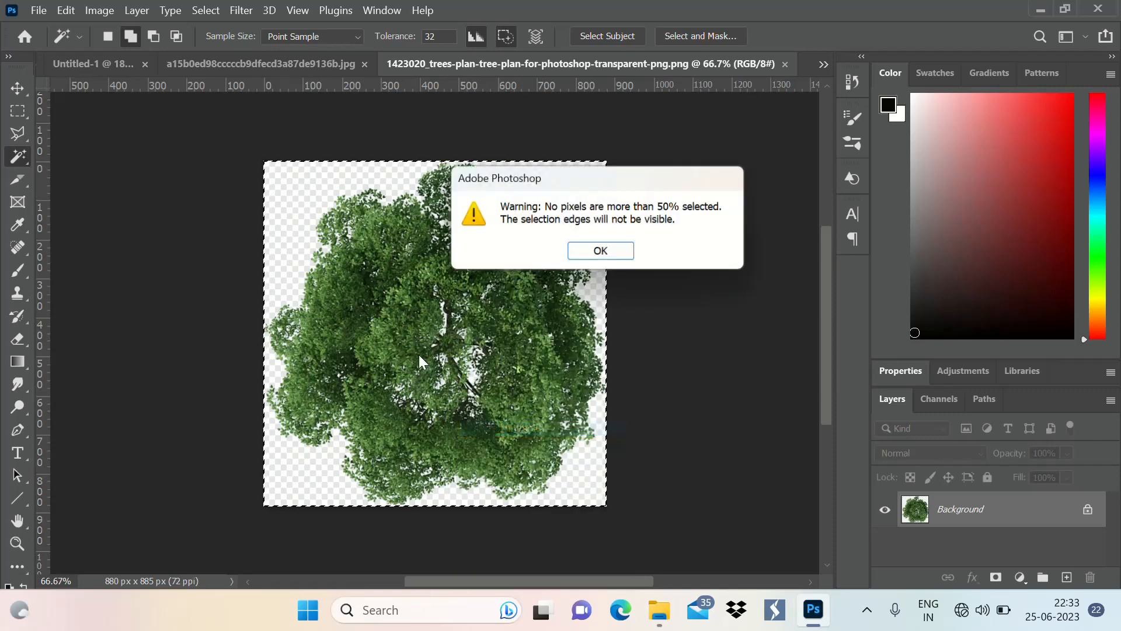
left_click(590, 254)
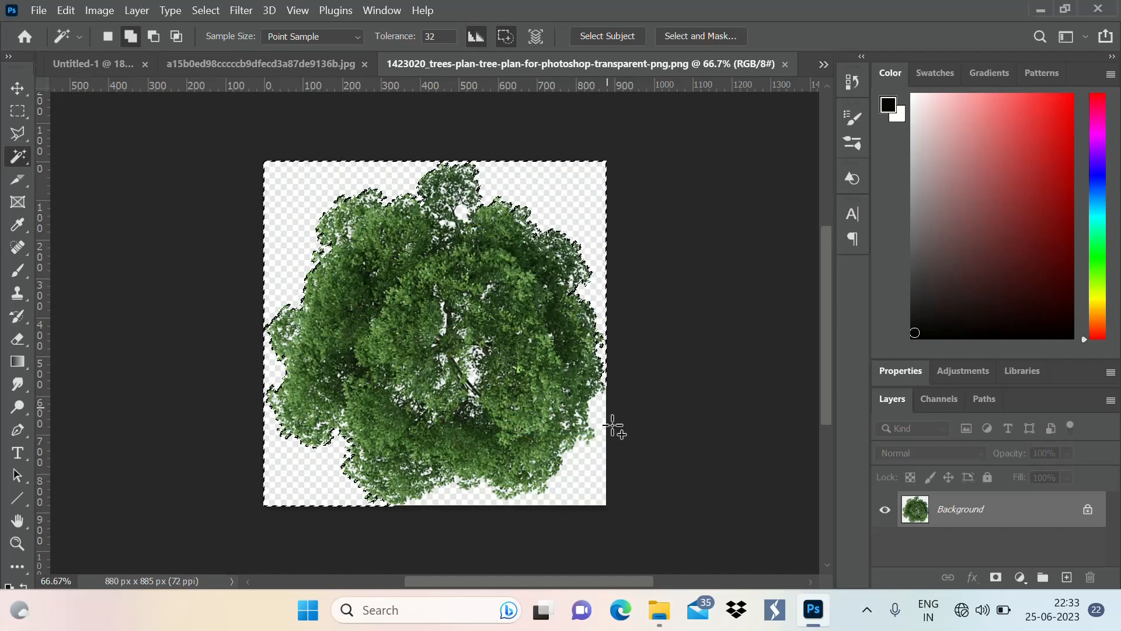
right_click(501, 488)
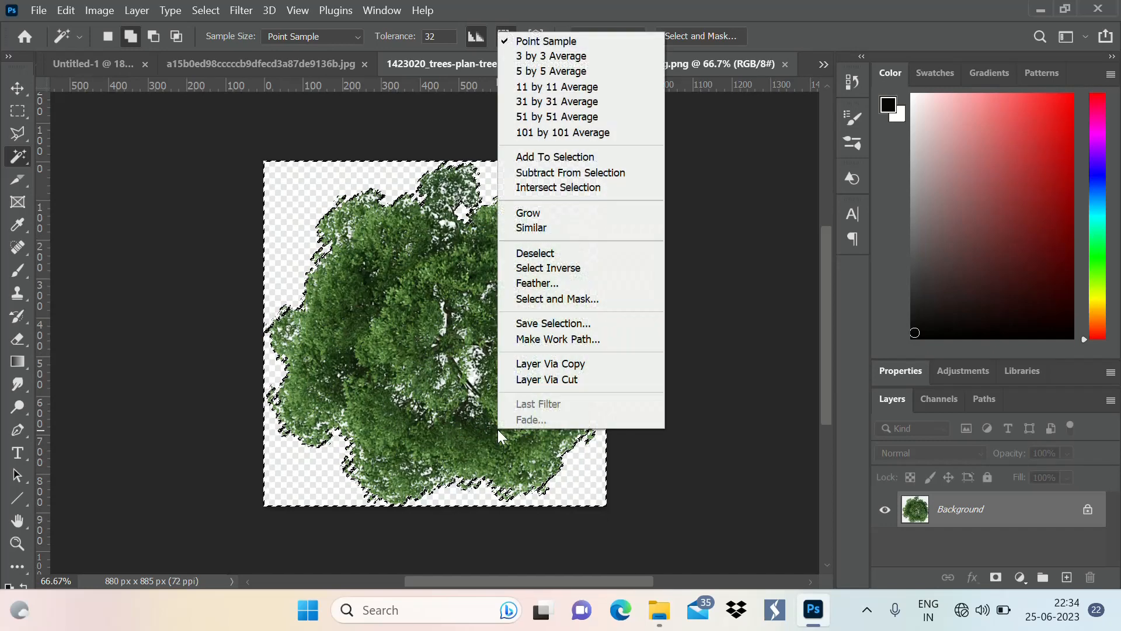
left_click(560, 268)
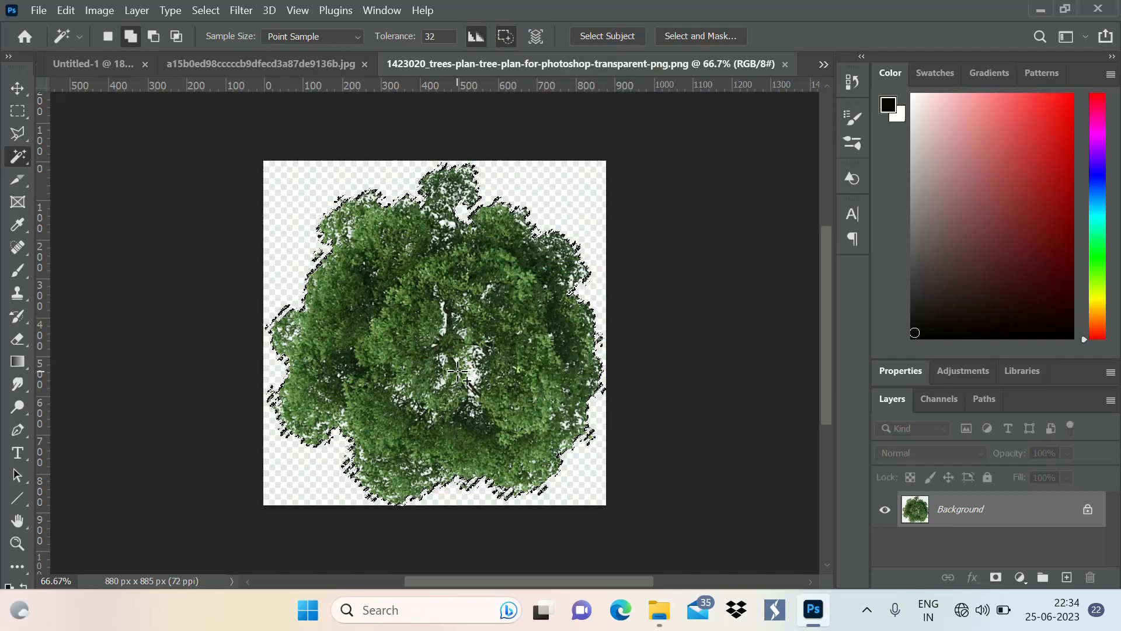
Paste the tree cutout into the Untitled-1 floor plan and scale it to about 39%, beside the hallway label
left_click_drag(155, 59, 501, 318)
key("ctrl+t")
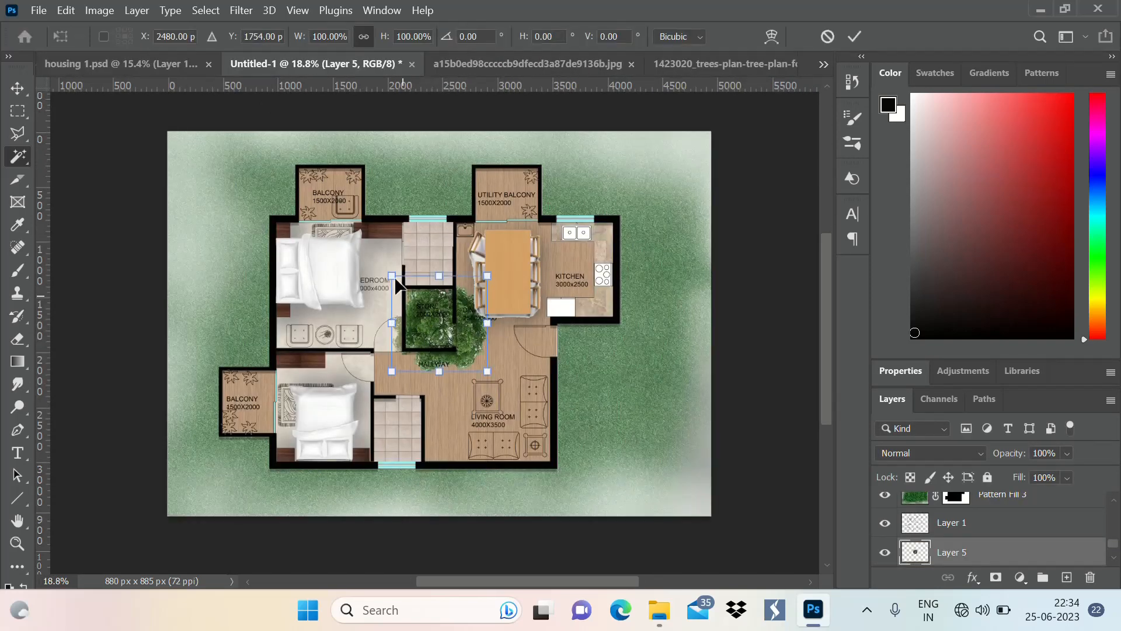
left_click_drag(391, 275, 456, 327)
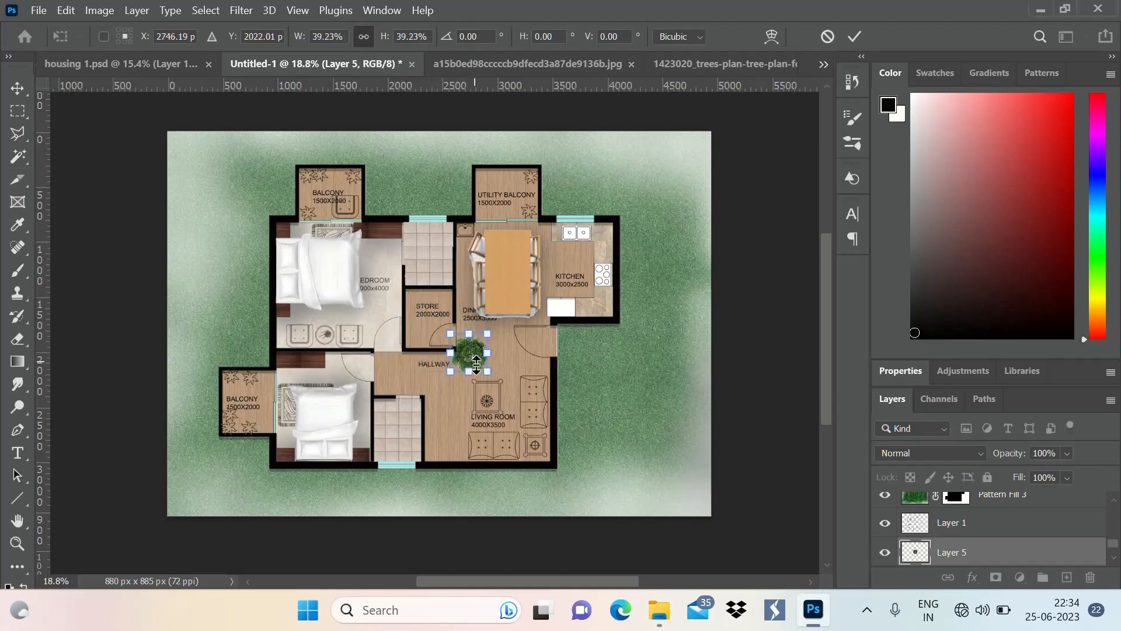
key("Return")
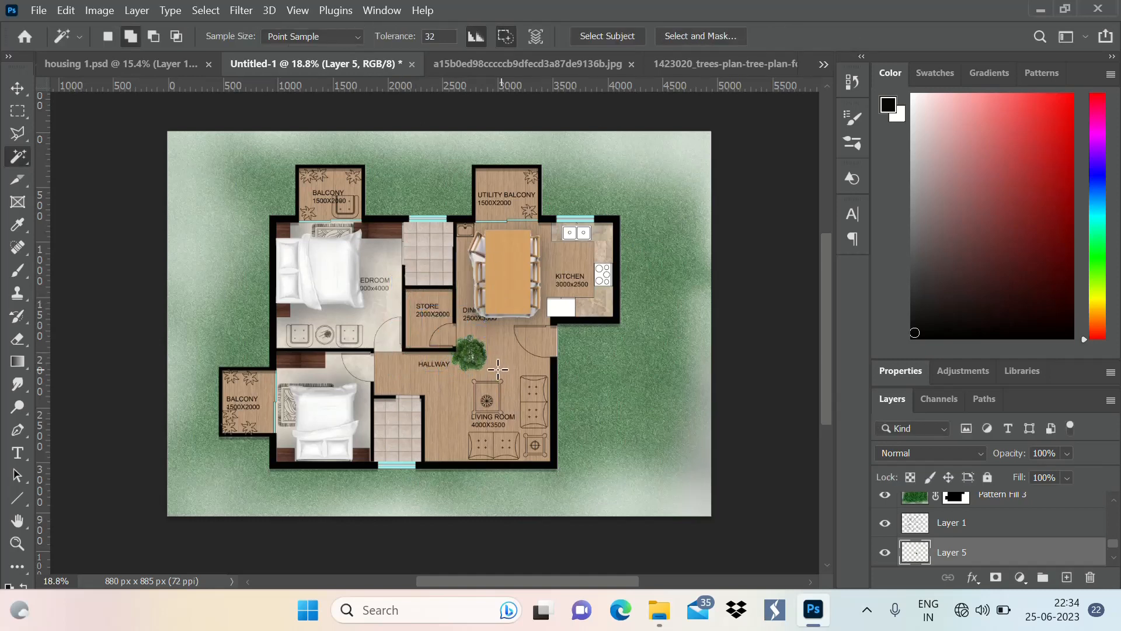
Move the tree onto the lawn above the kitchen and bring its layer to the front of the stack
left_click(17, 90)
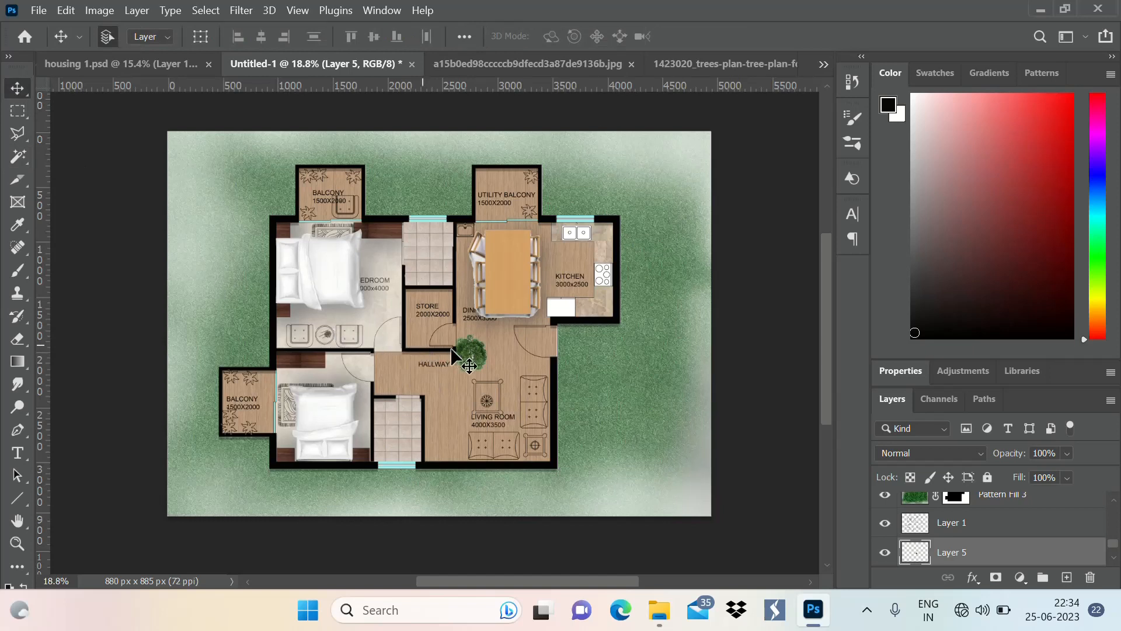
left_click_drag(413, 303, 325, 185)
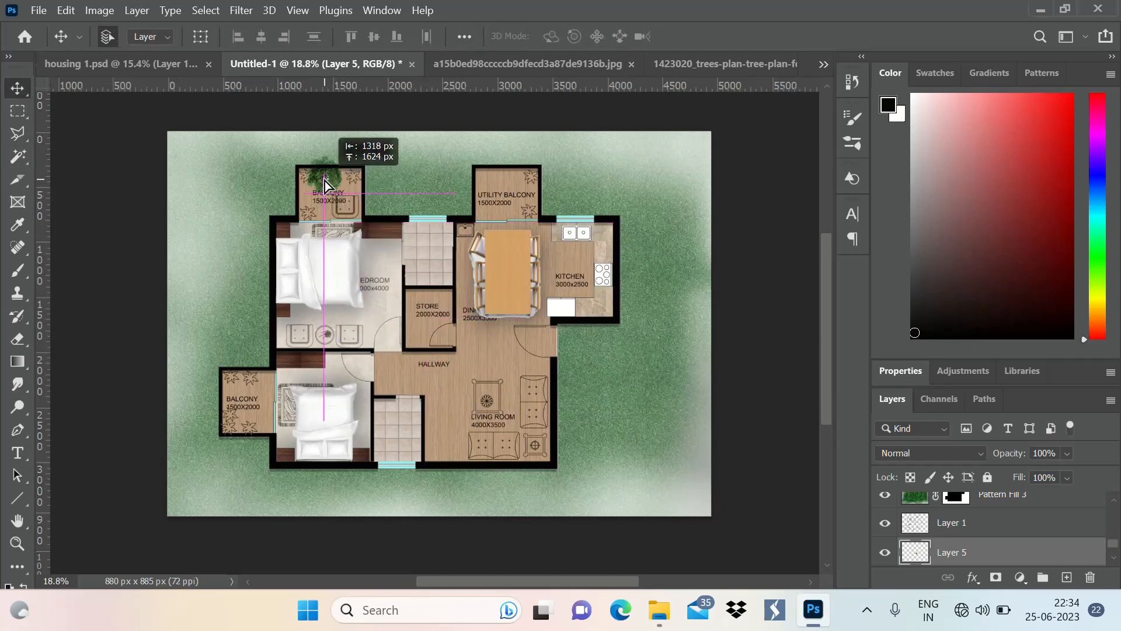
left_click_drag(562, 182, 616, 192)
left_click_drag(1021, 554, 1026, 503)
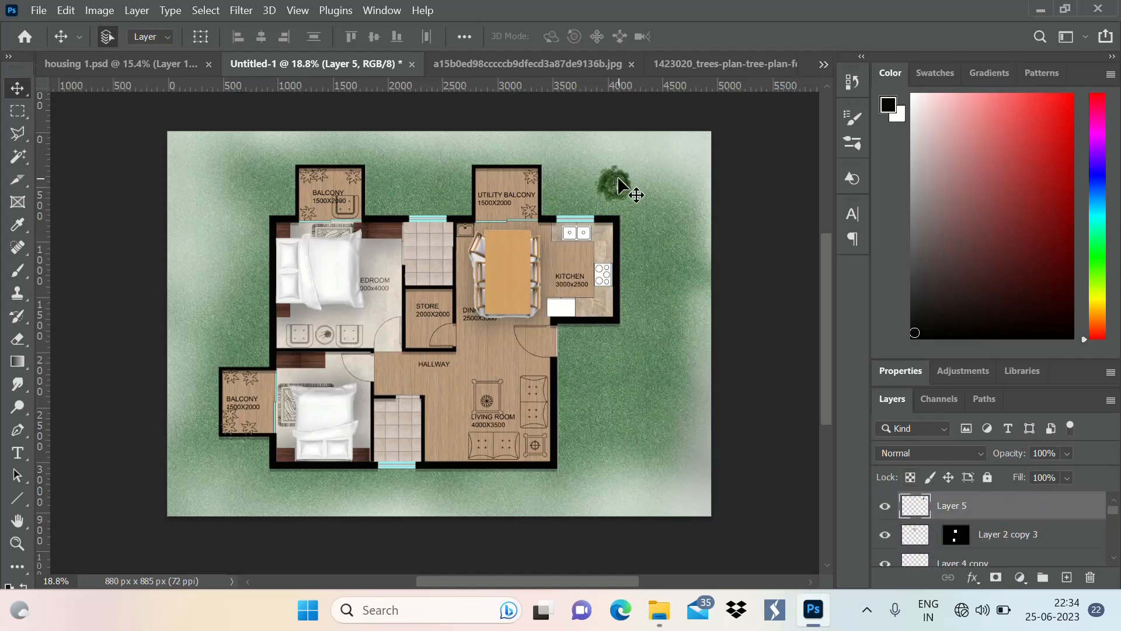
Enlarge the tree and copy it around the lawn: two above the kitchen, two by the lower balcony, and one at about 159% beside the living room
key("ctrl+t")
left_click_drag(630, 205, 592, 380)
left_click(856, 38)
key("ctrl+t")
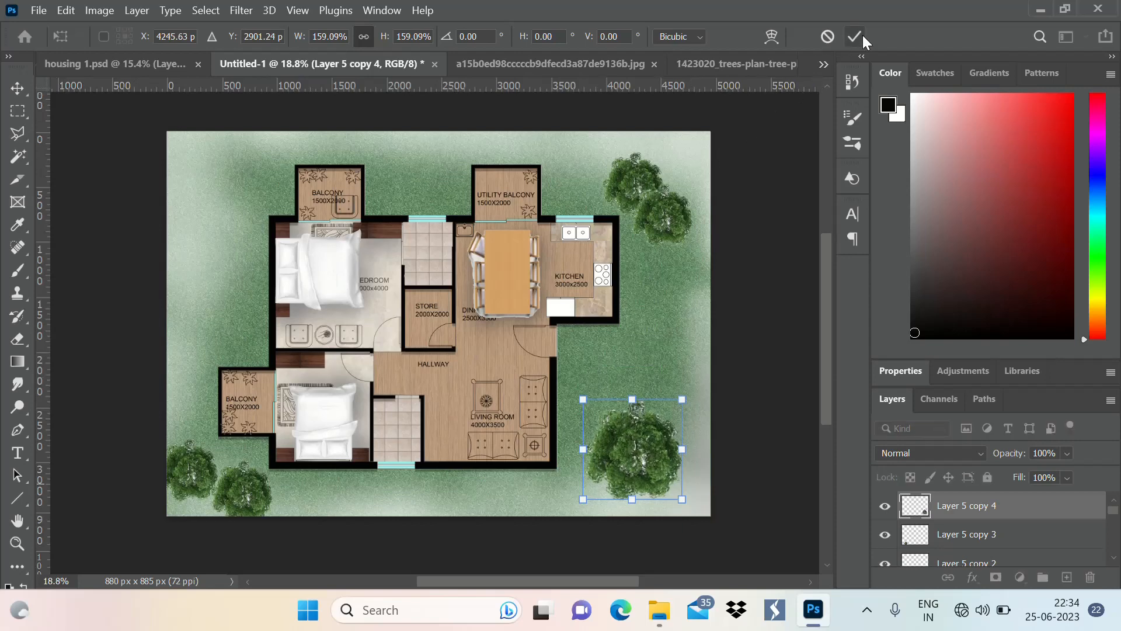
left_click(864, 37)
Brush soft black shadows around the trees on the Pattern Fill 3 grass layer with a size 500 brush at 30% opacity
scroll(619, 262, "down", 1)
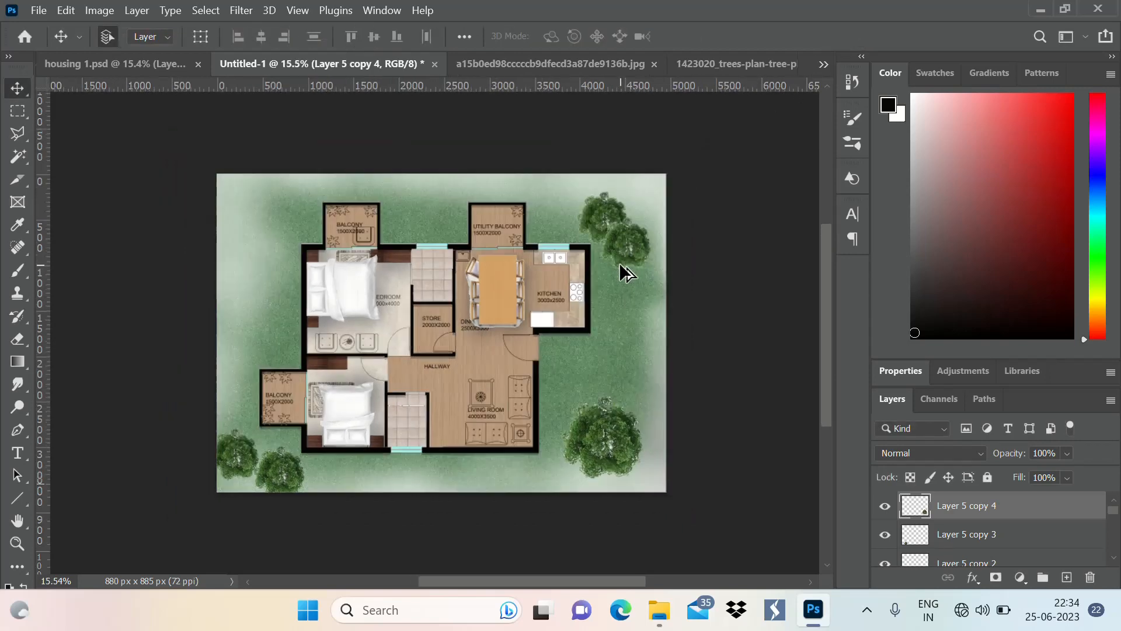
scroll(624, 268, "up", 2)
scroll(625, 272, "down", 1)
scroll(538, 399, "up", 1)
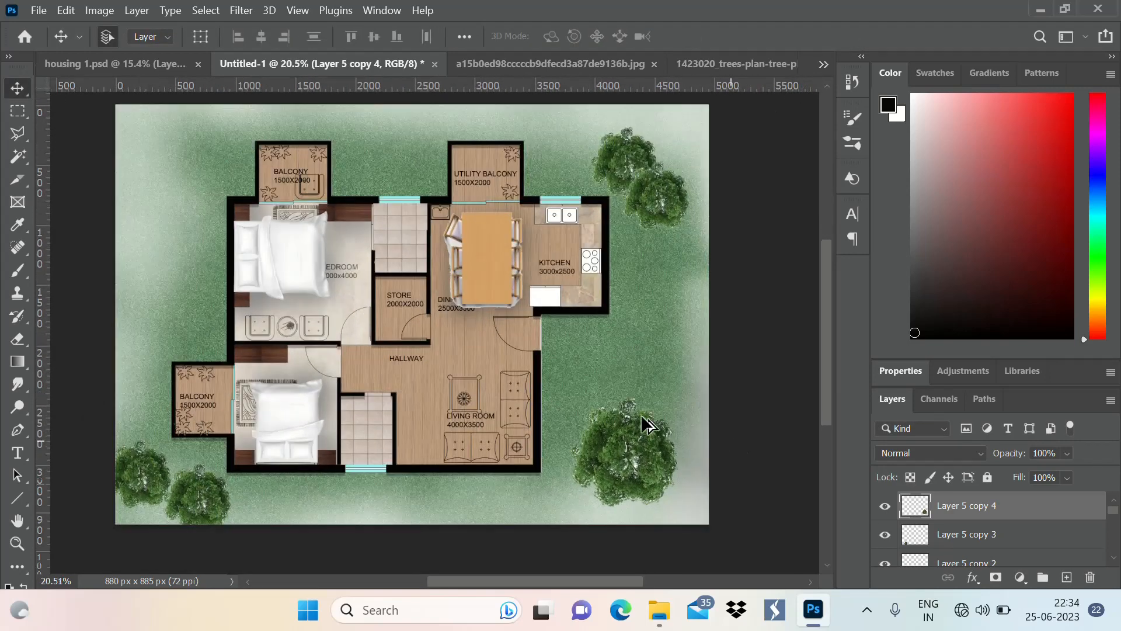
scroll(561, 311, "down", 1)
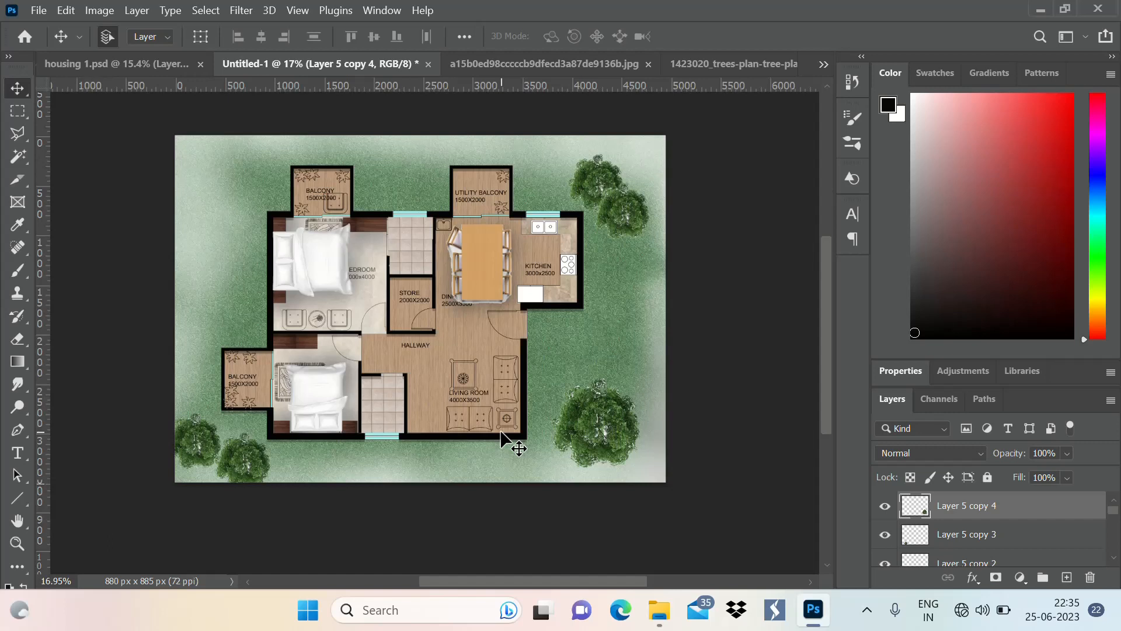
key("b")
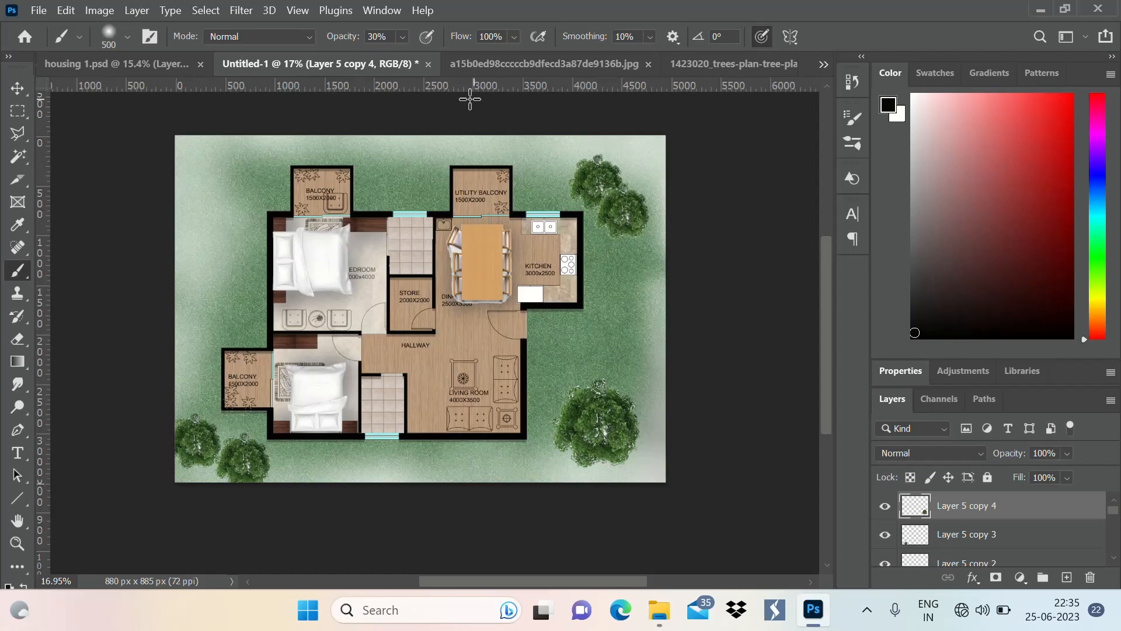
left_click(594, 185)
left_click(17, 88)
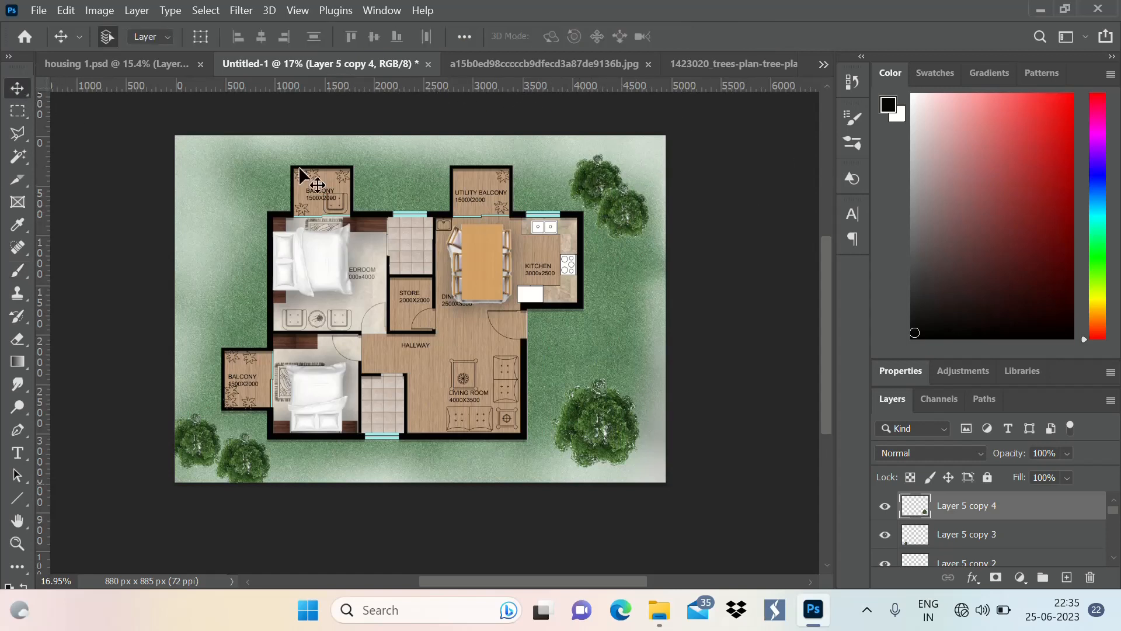
left_click(548, 186, "ctrl")
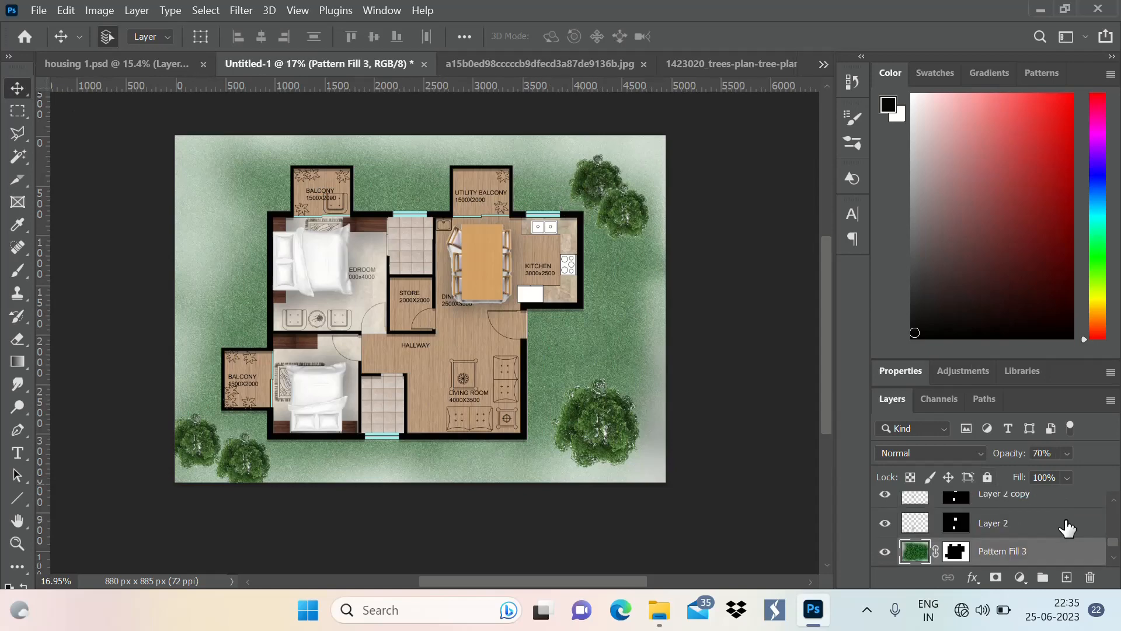
right_click(1030, 528)
key("b")
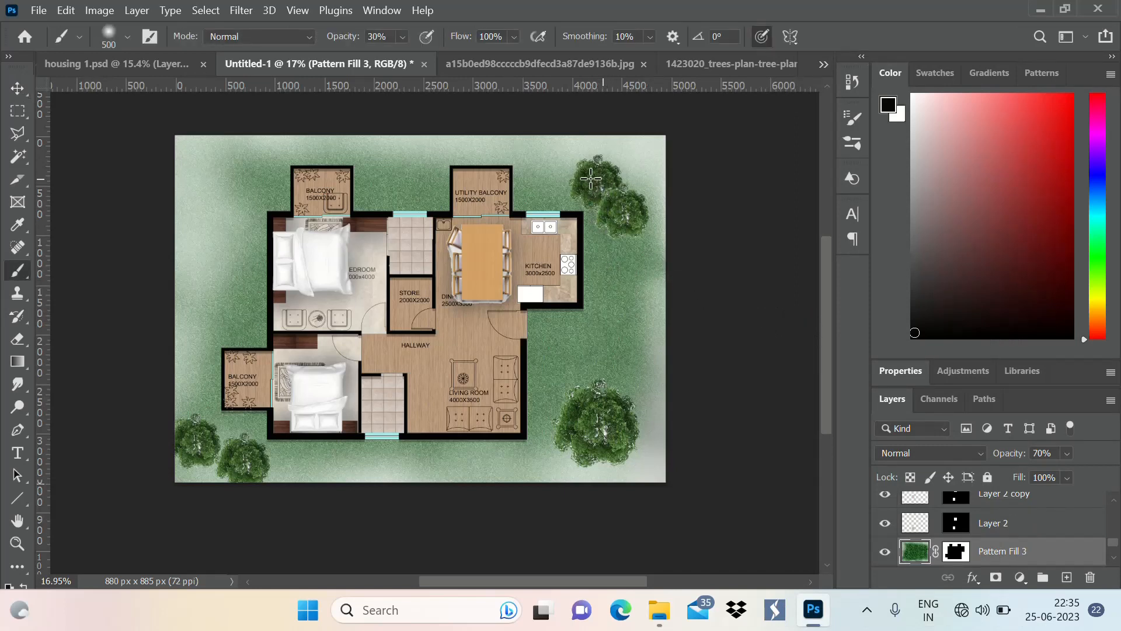
mouse_move(567, 182)
left_mouse_down()
mouse_move(582, 183)
mouse_move(593, 206)
left_mouse_up()
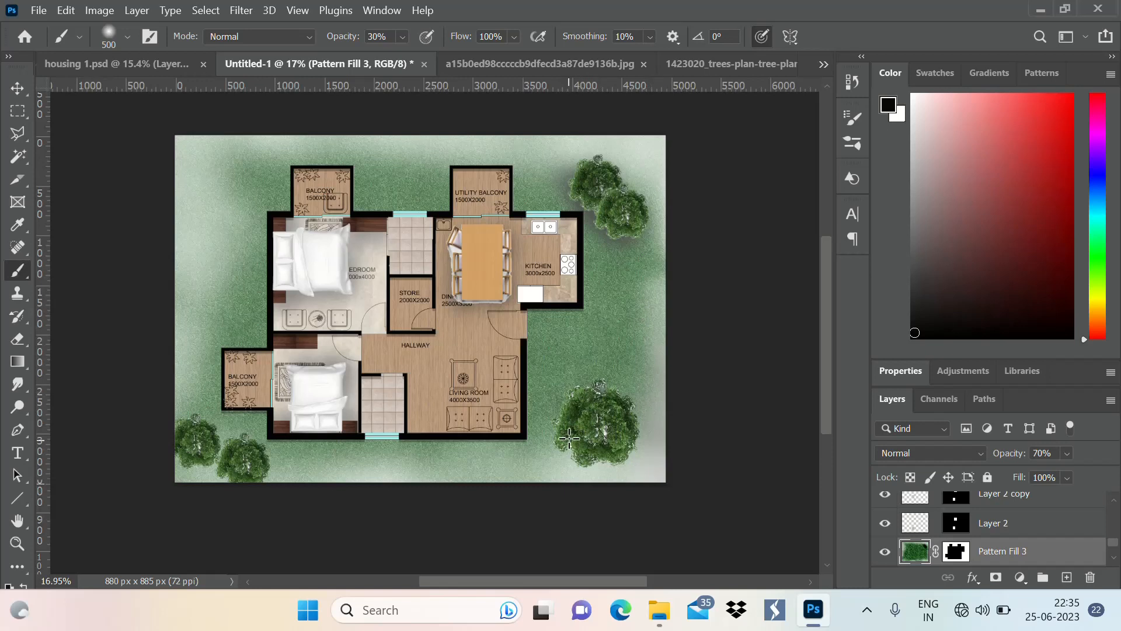
left_click_drag(585, 455, 588, 453)
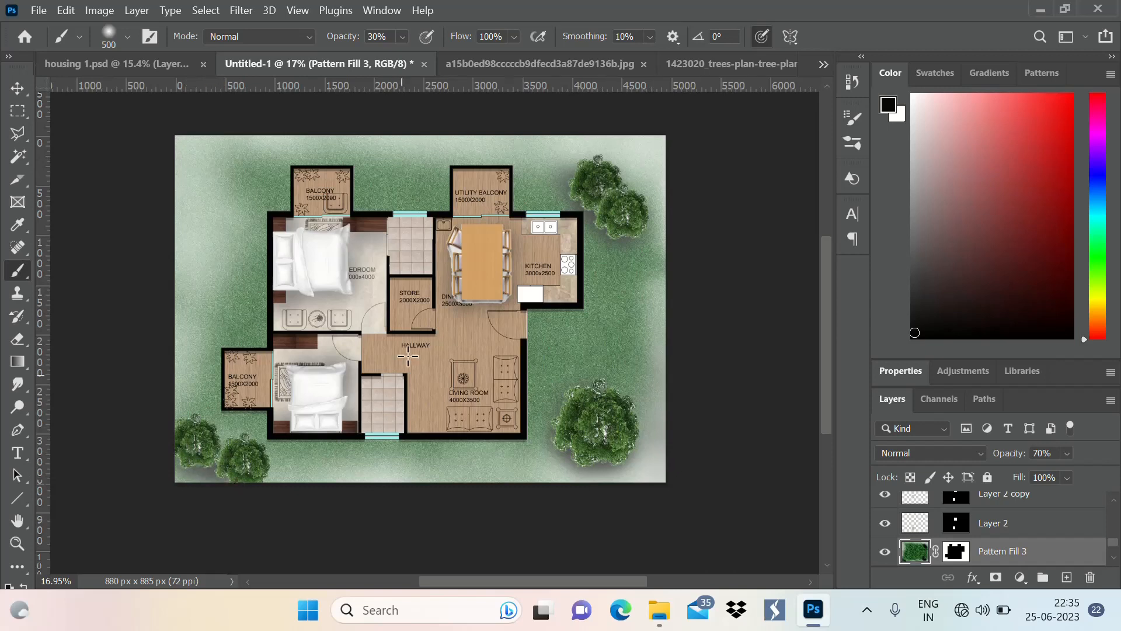
Examine the tree shadows up close and against the whole floor plan
scroll(677, 239, "down", 2)
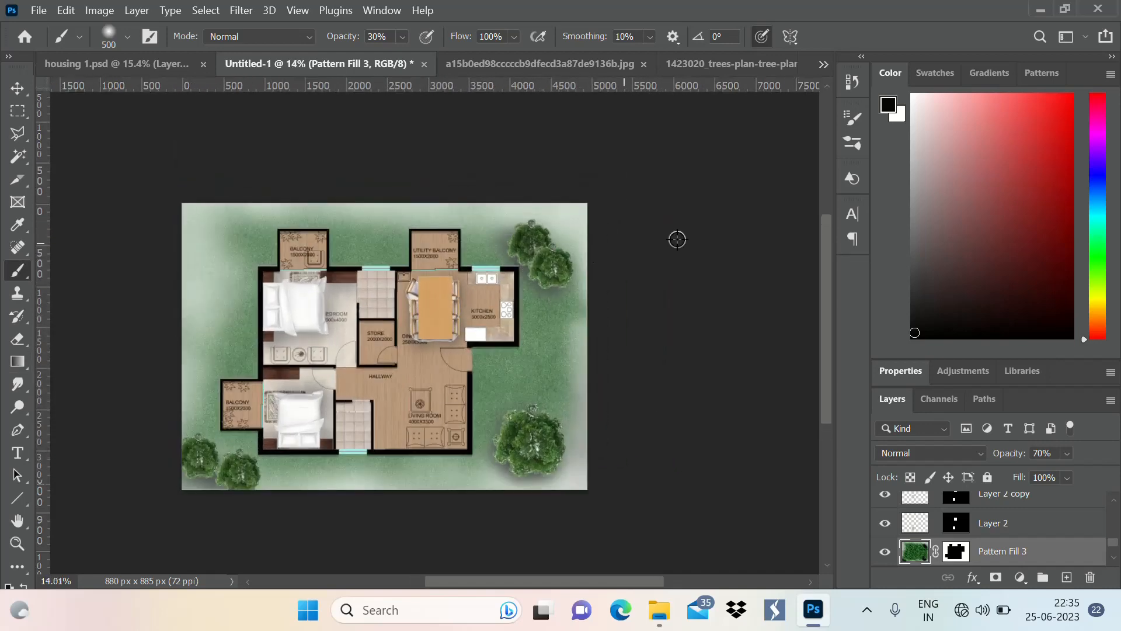
scroll(678, 239, "down", 2)
scroll(546, 313, "up", 4)
scroll(560, 243, "down", 2)
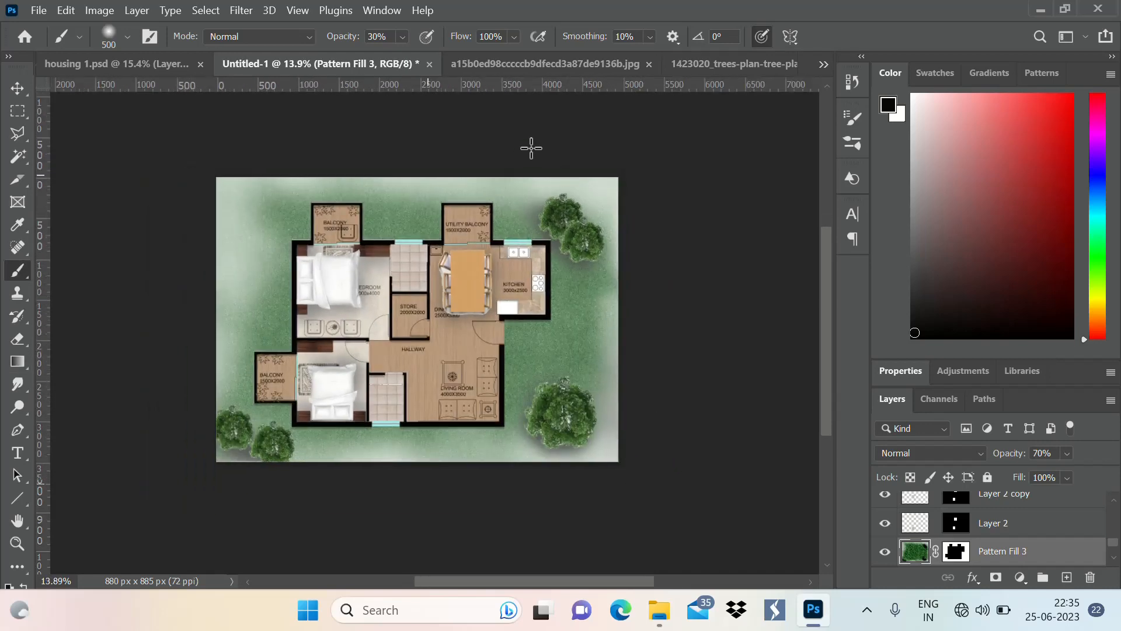
scroll(397, 236, "up", 3)
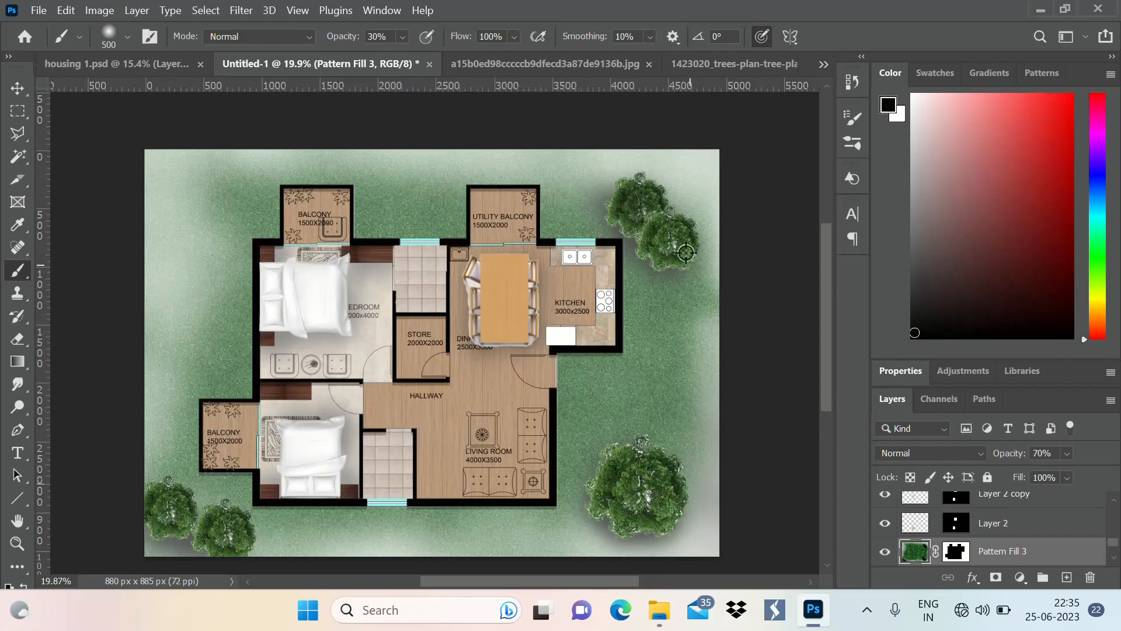
scroll(759, 193, "up", 1)
scroll(730, 210, "down", 2)
scroll(735, 193, "up", 2)
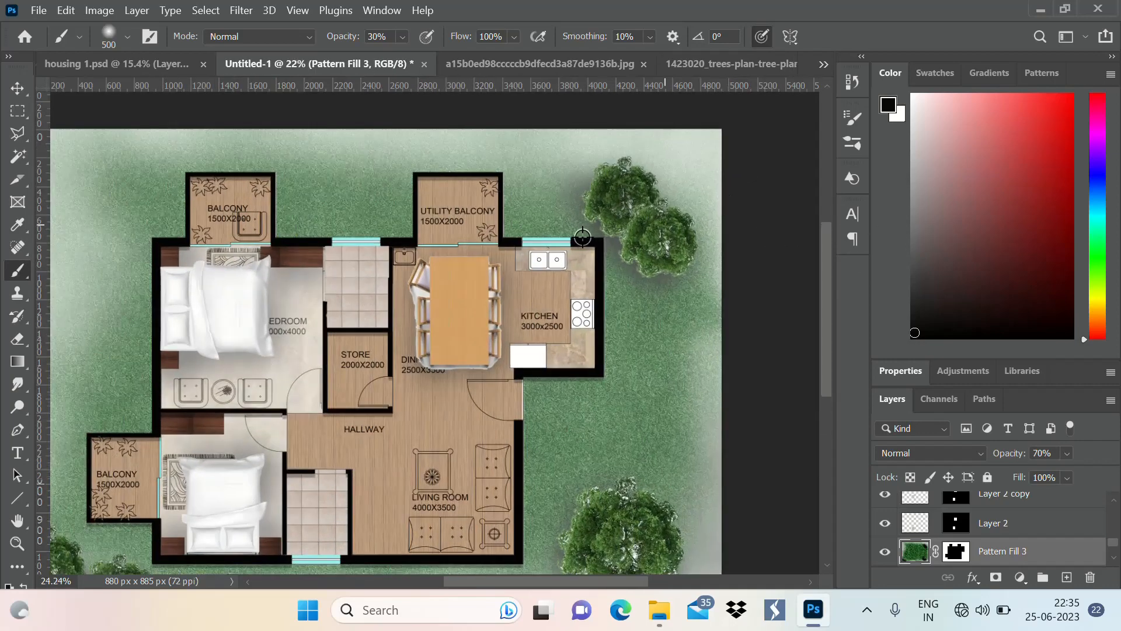
scroll(709, 203, "down", 3)
scroll(701, 204, "down", 1)
scroll(642, 234, "up", 3)
scroll(584, 269, "down", 3)
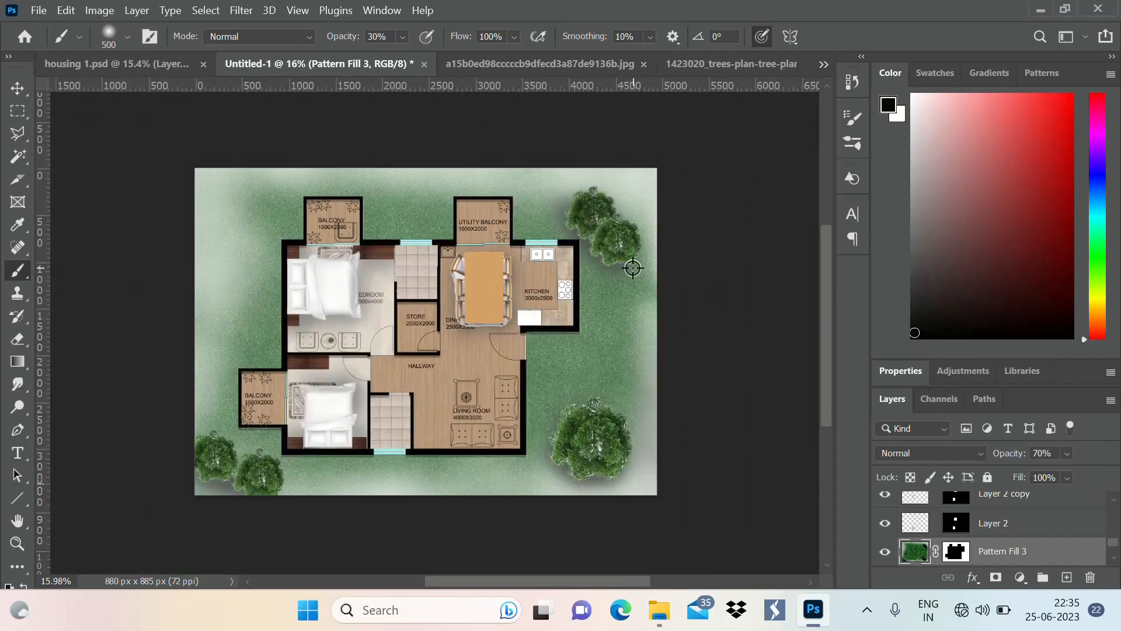
scroll(634, 267, "up", 2)
scroll(633, 267, "down", 2)
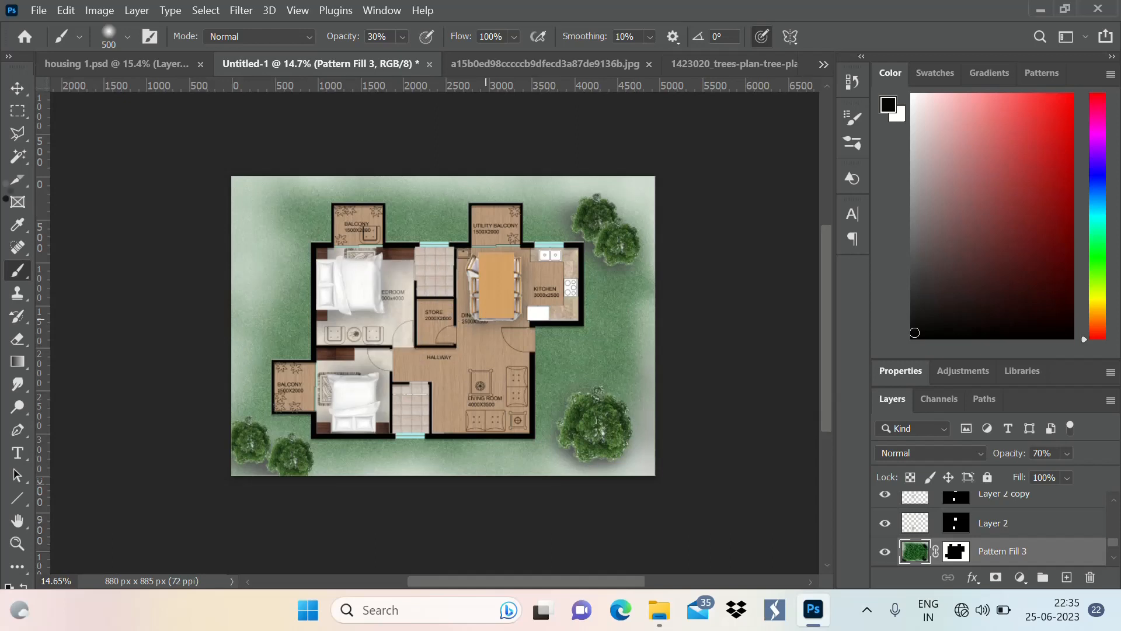
Add a "DINING TABLE" label on the dining table in 16 pt Modern No. 20 and bring it above all other layers
left_click(18, 452)
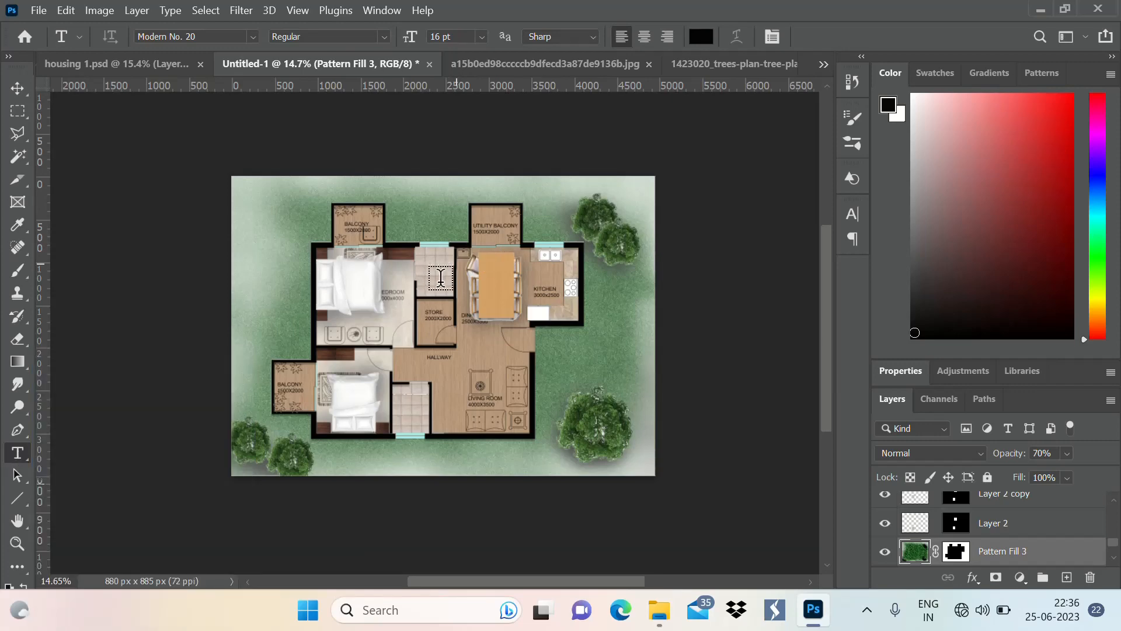
scroll(550, 246, "up", 2)
left_click(451, 292)
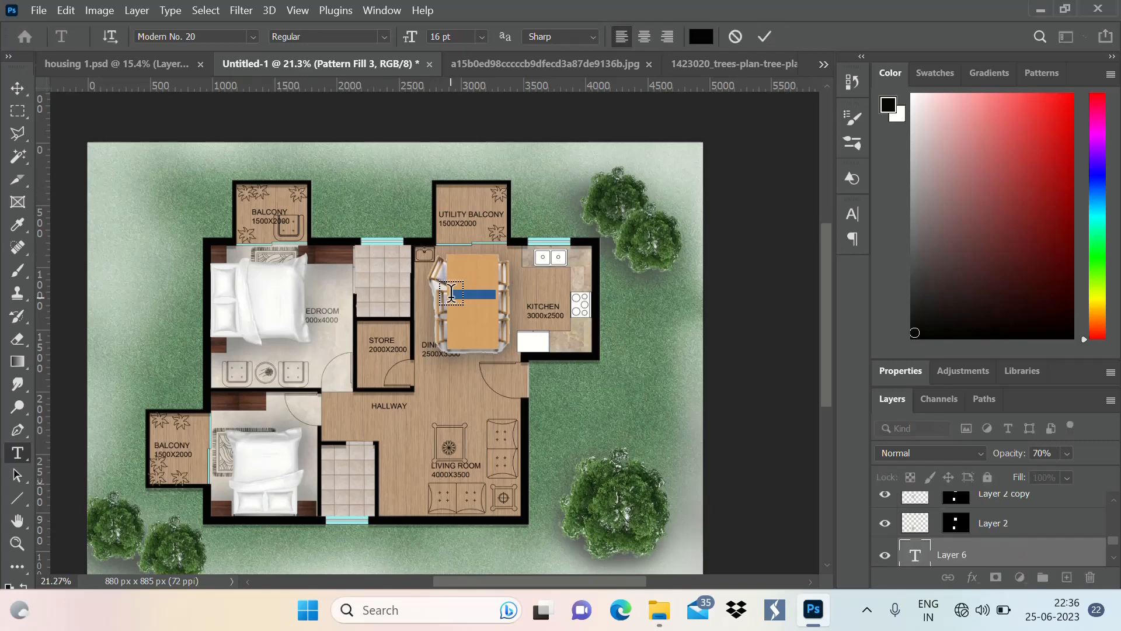
key("BackSpace")
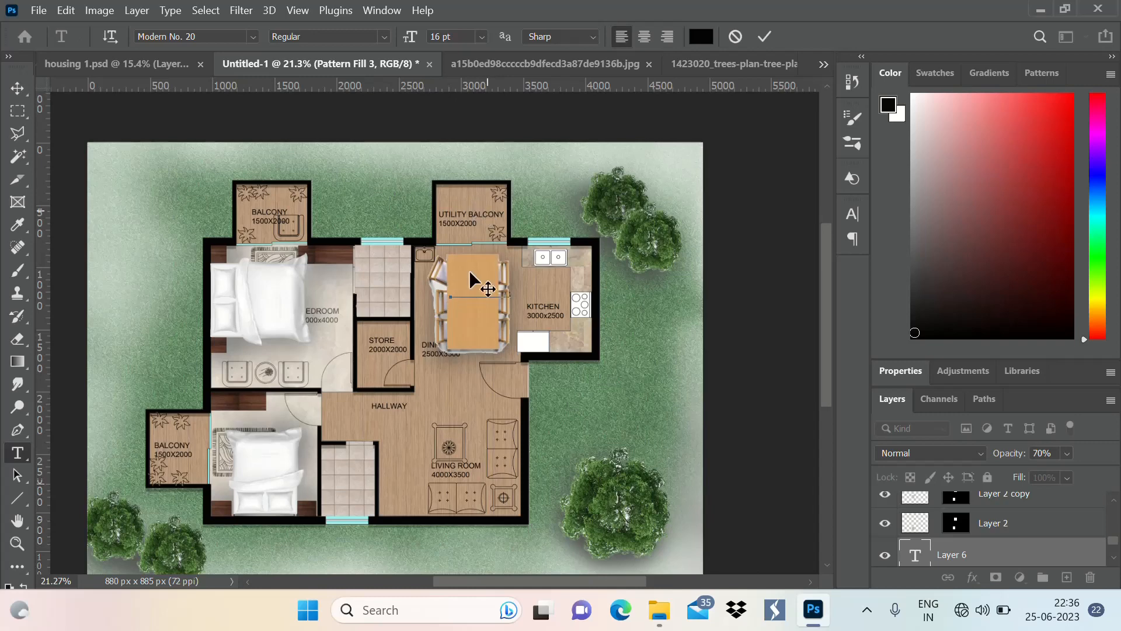
left_click(770, 30)
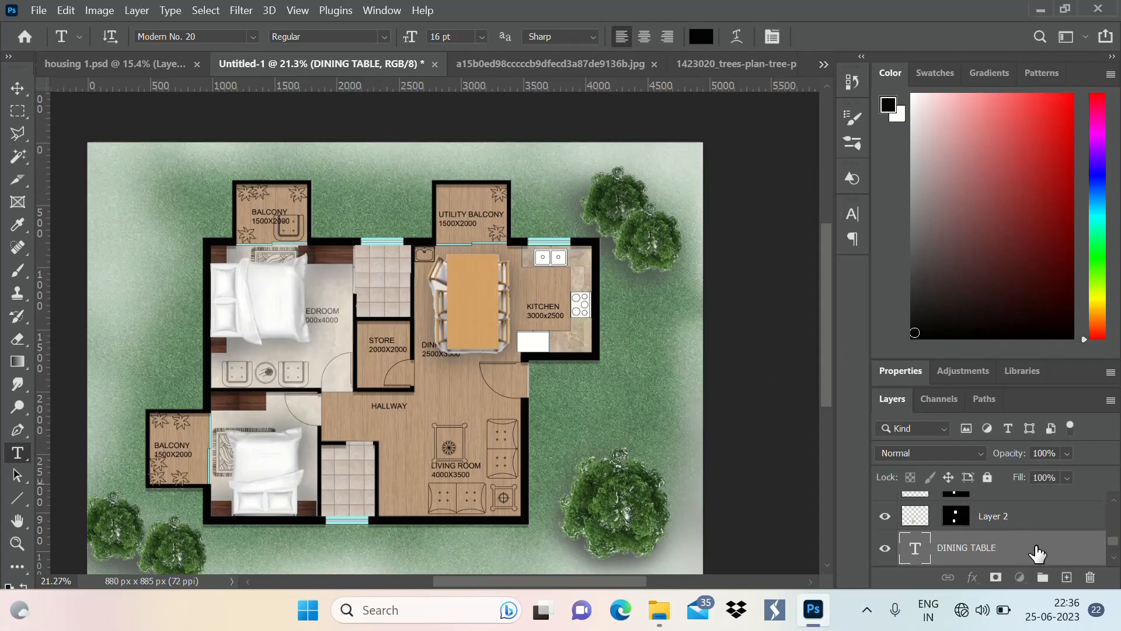
left_click_drag(1037, 553, 1019, 507)
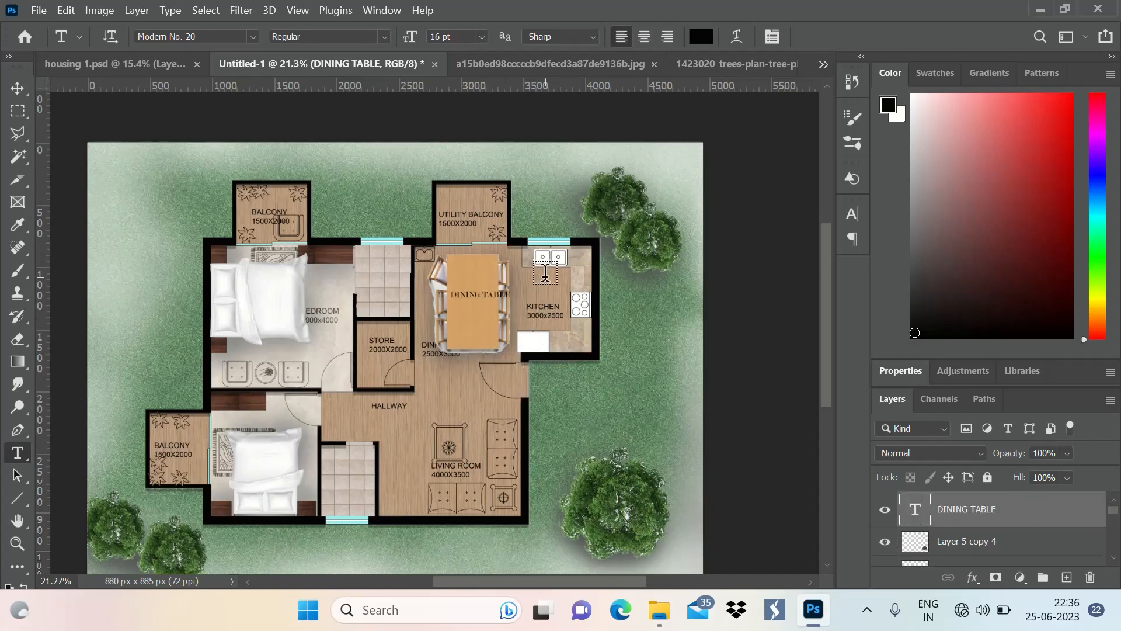
Add a "TOLET" text label in the tiled room above the store
scroll(549, 270, "up", 3)
scroll(562, 264, "down", 3)
scroll(350, 257, "up", 3)
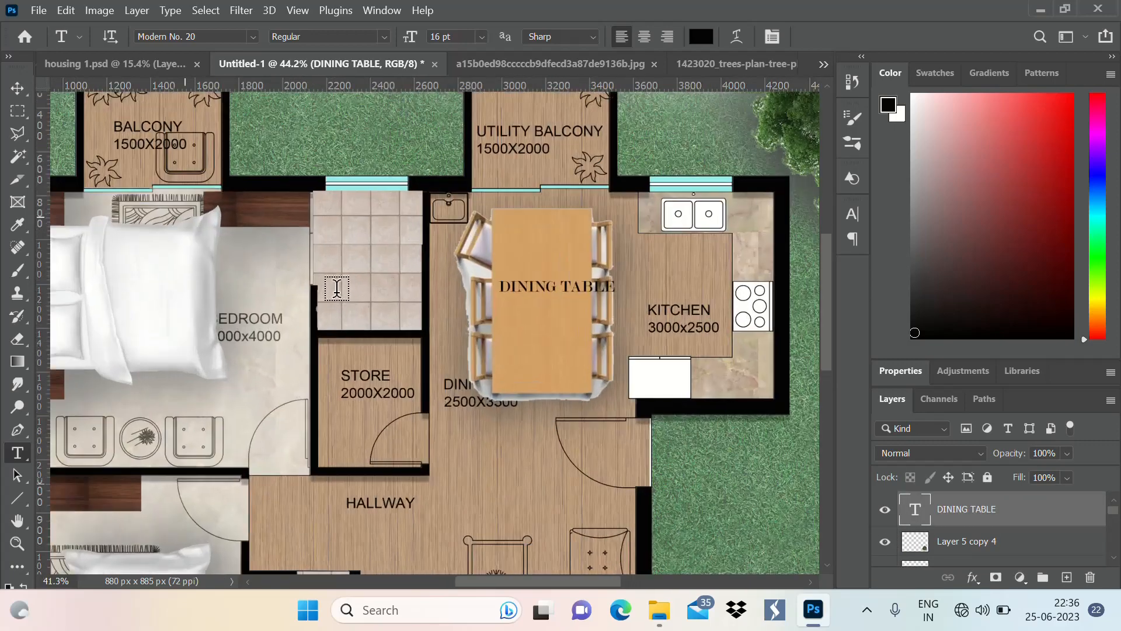
left_click(348, 253)
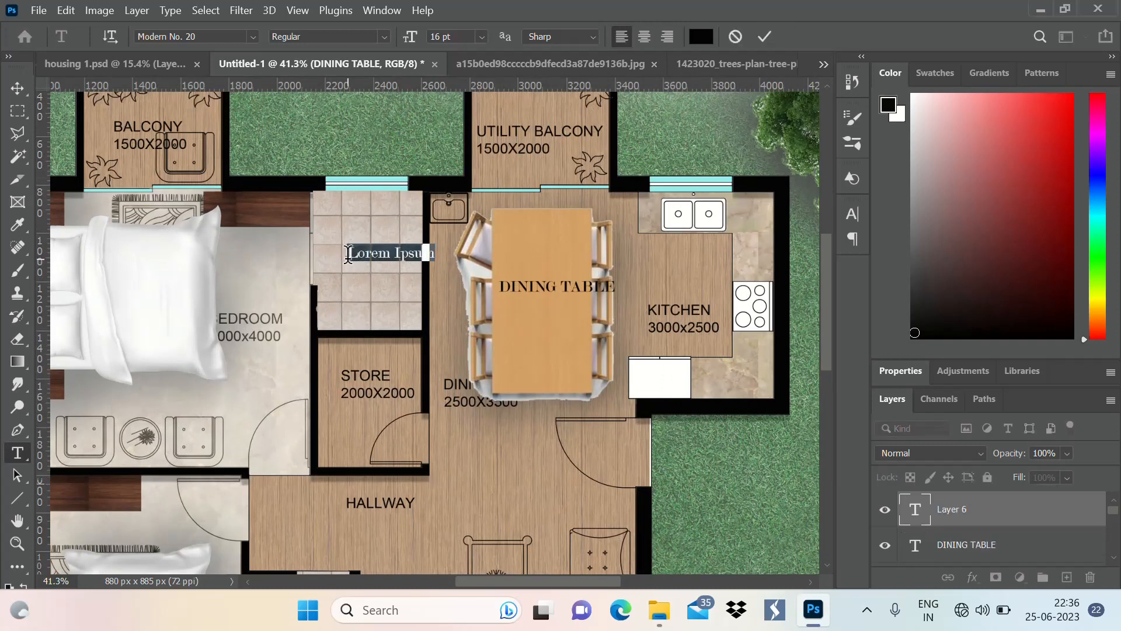
type("TOLET")
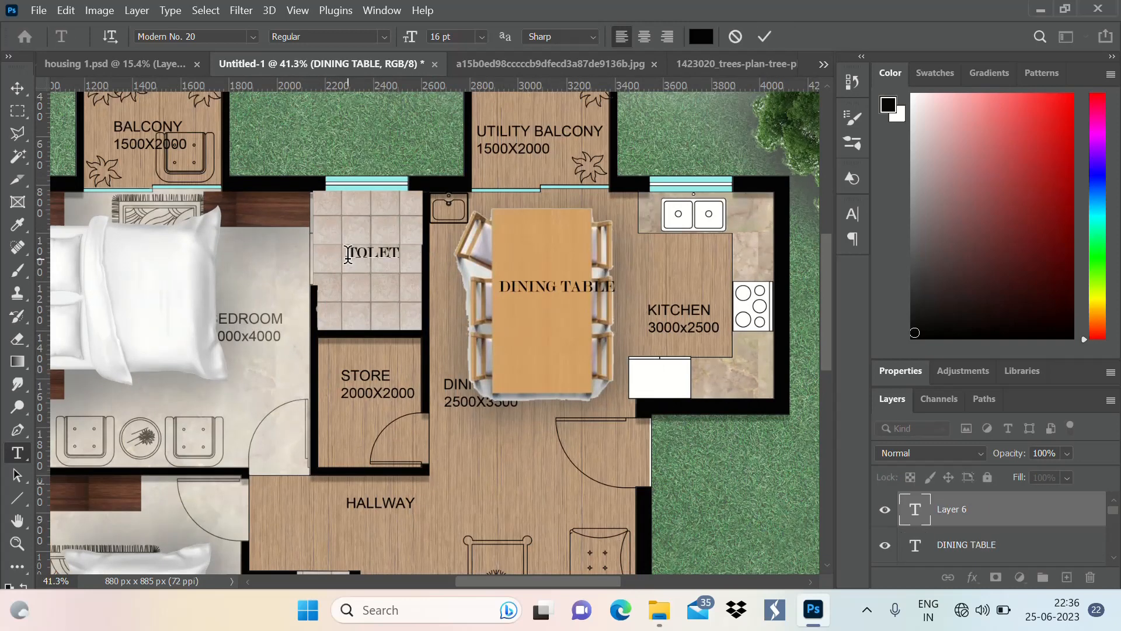
key("ctrl+Return")
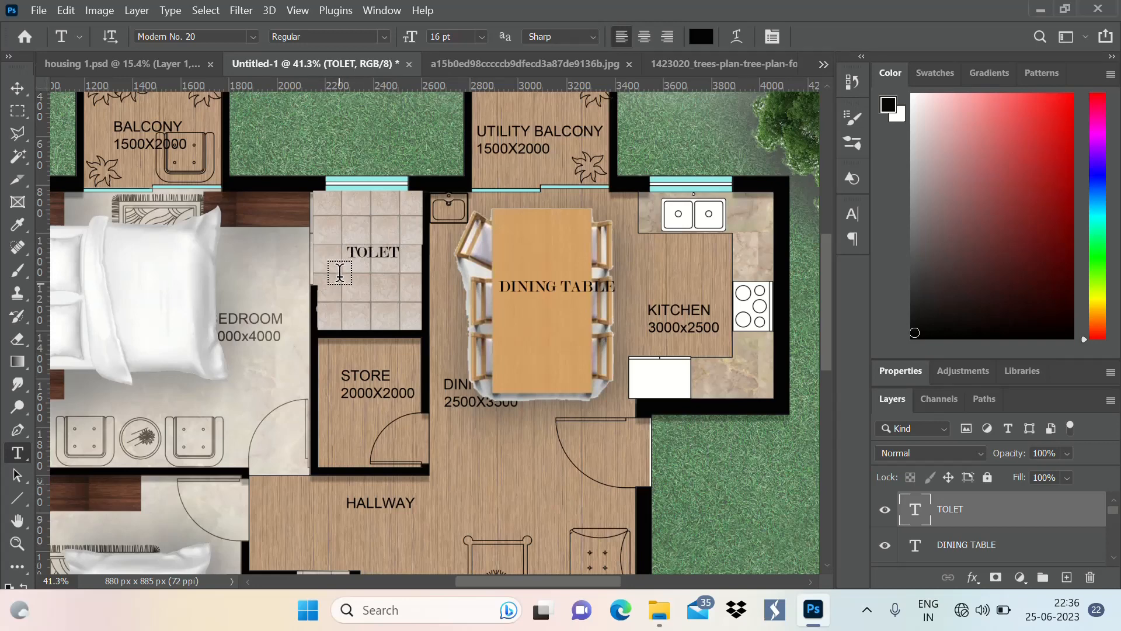
Add the size text 6'X5' directly beneath the TOLET label
left_click(350, 268)
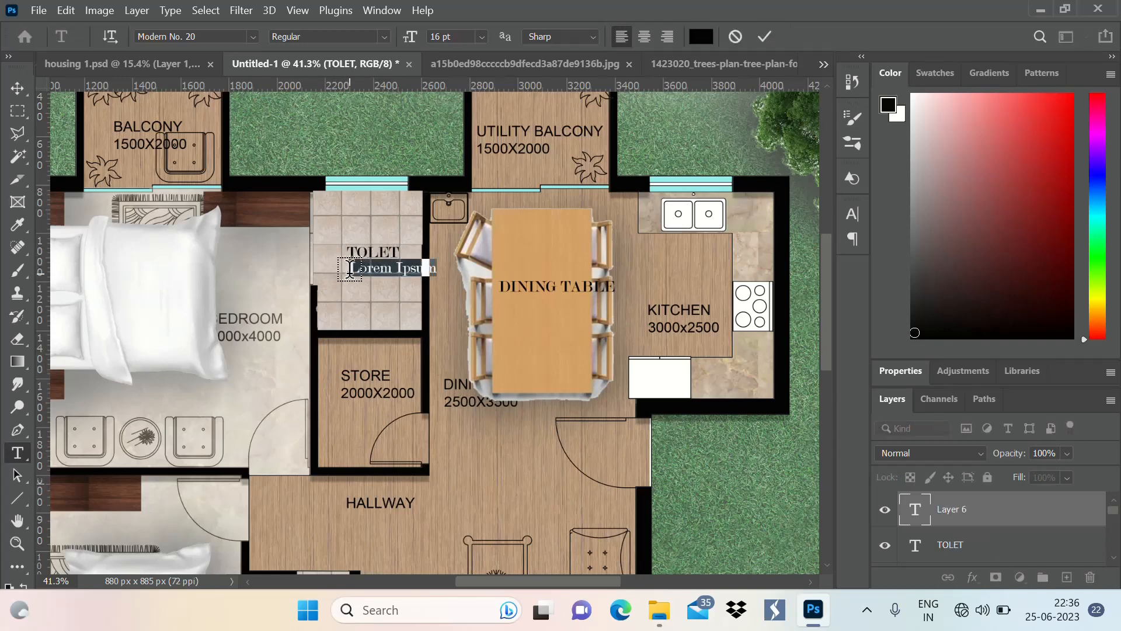
type("5'")
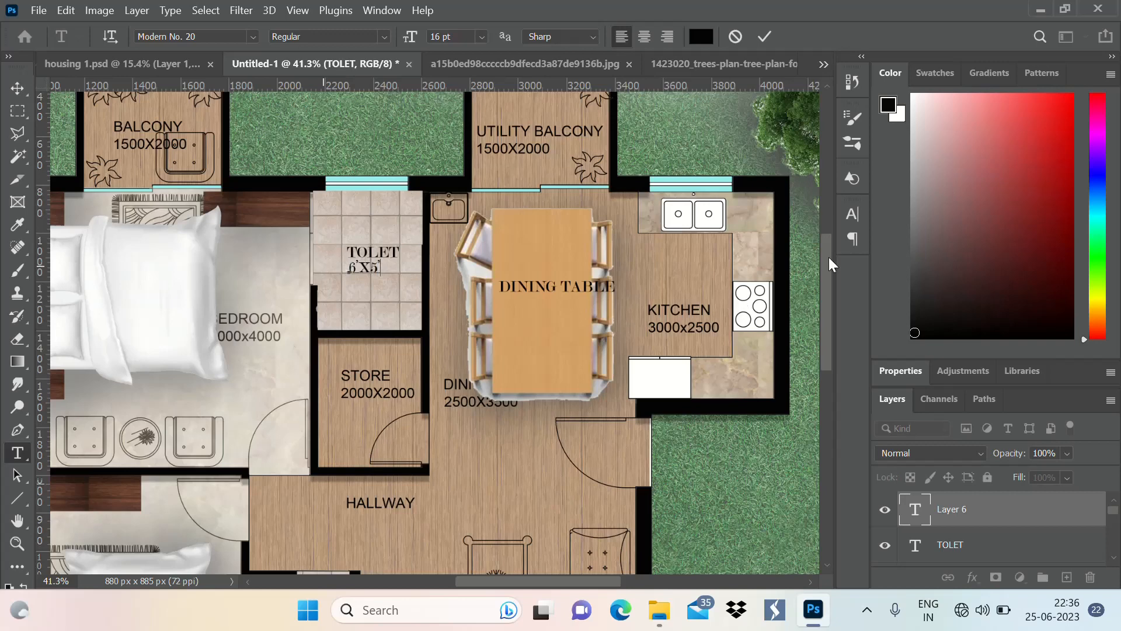
left_click(764, 36)
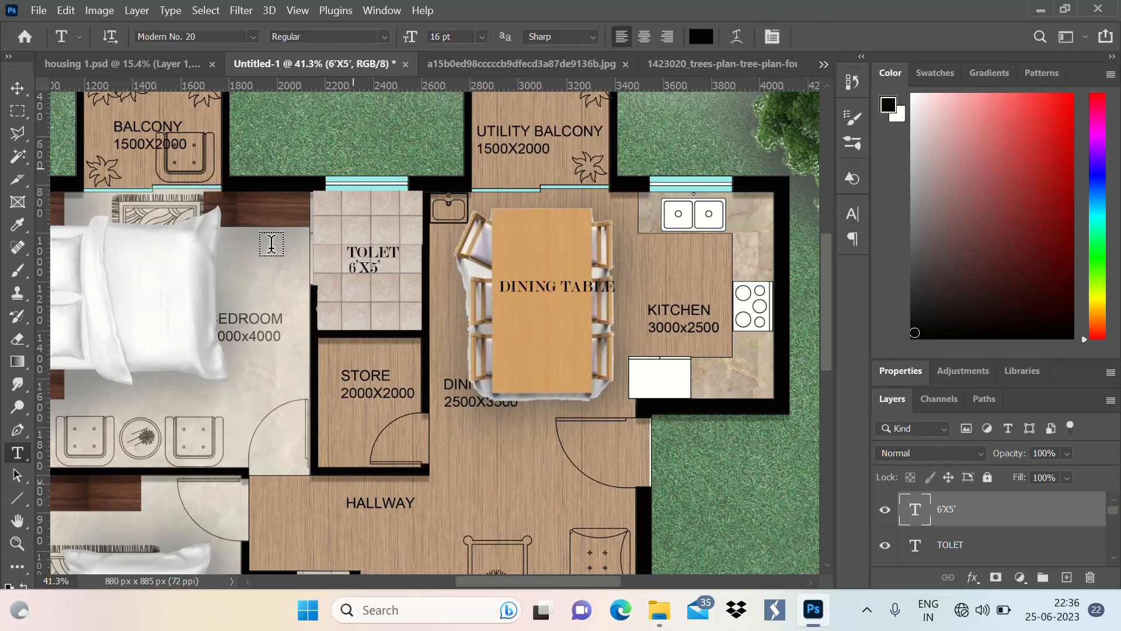
Review the labelled floor plan as a whole, including the furniture, room labels and trees
scroll(354, 259, "down", 8)
scroll(408, 251, "up", 3)
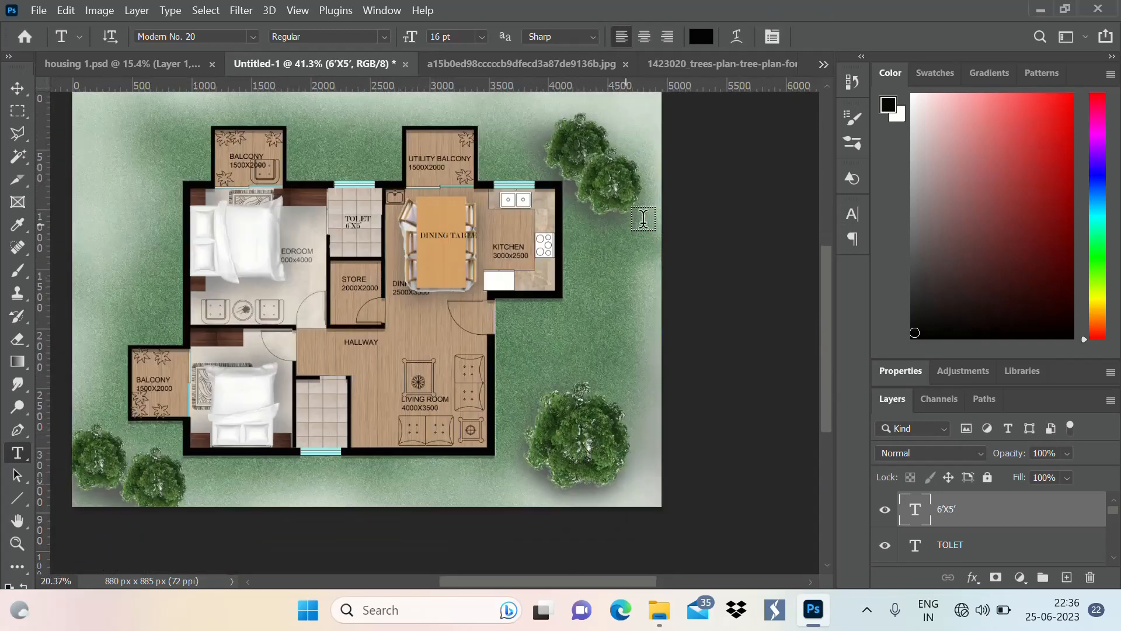
scroll(643, 219, "down", 2)
scroll(631, 234, "up", 2)
scroll(613, 251, "down", 2)
scroll(602, 261, "up", 2)
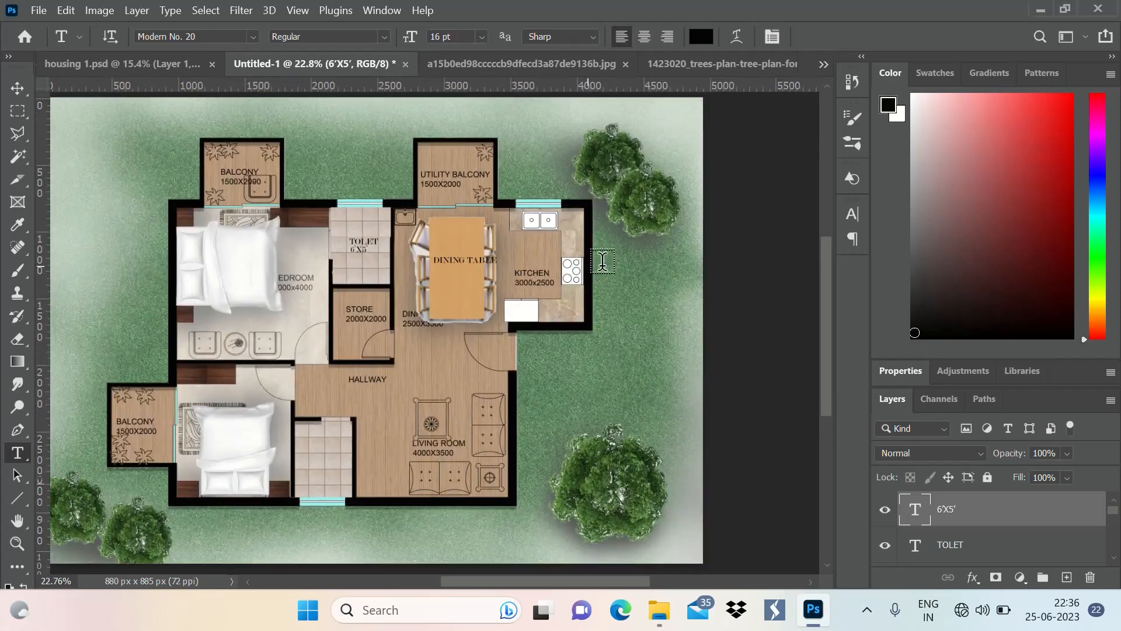
scroll(603, 261, "down", 2)
scroll(555, 251, "up", 2)
scroll(497, 239, "down", 2)
scroll(434, 227, "up", 2)
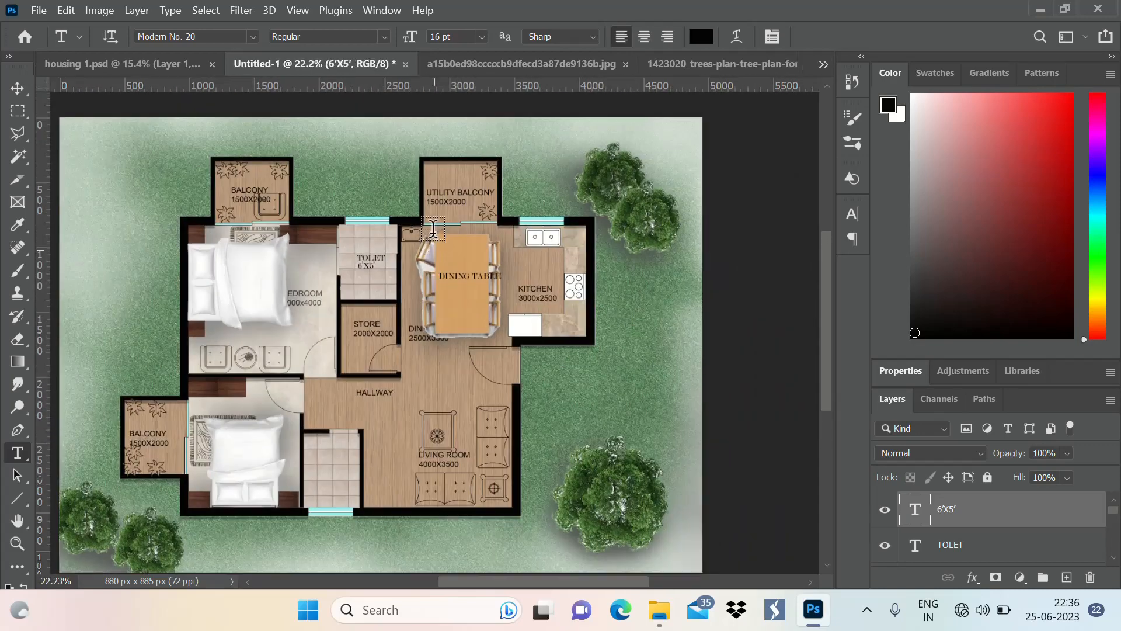
scroll(433, 228, "down", 2)
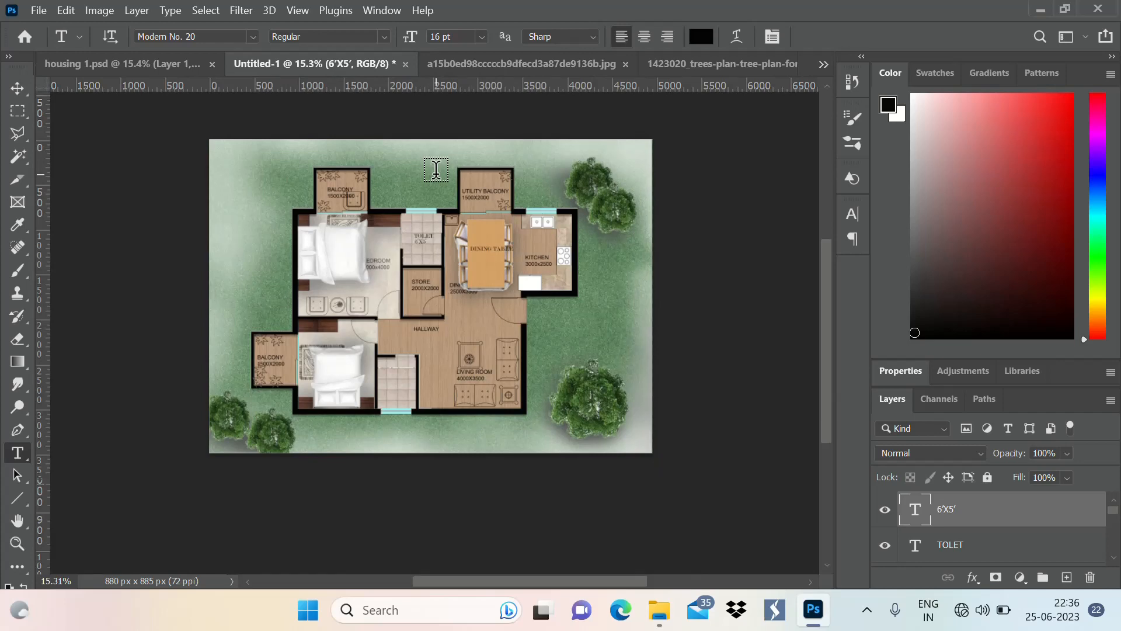
scroll(564, 142, "up", 2)
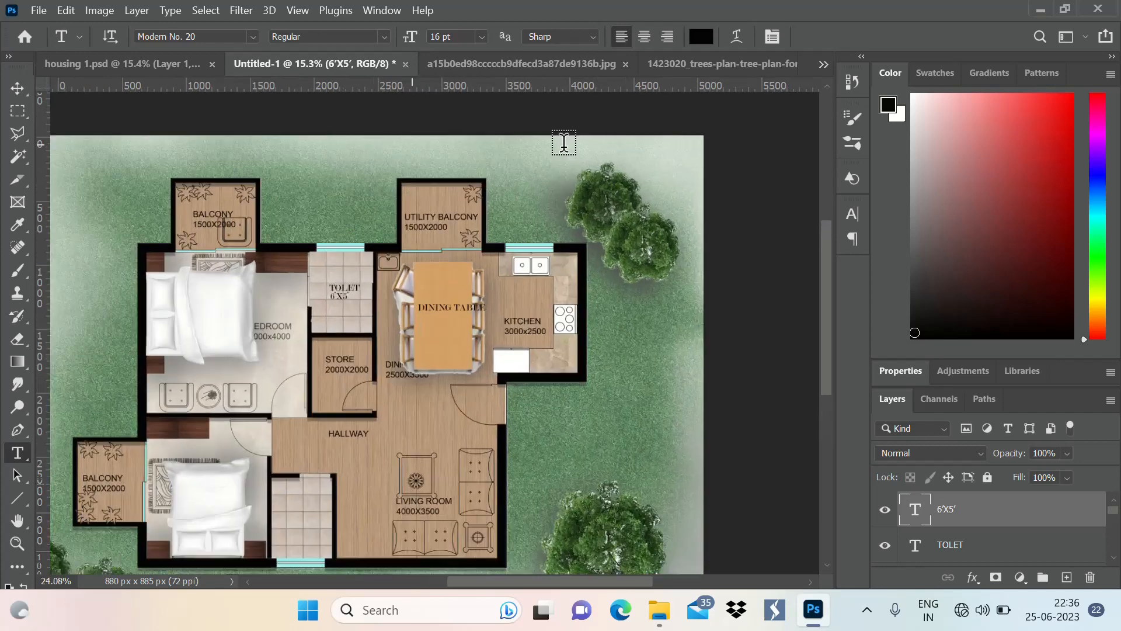